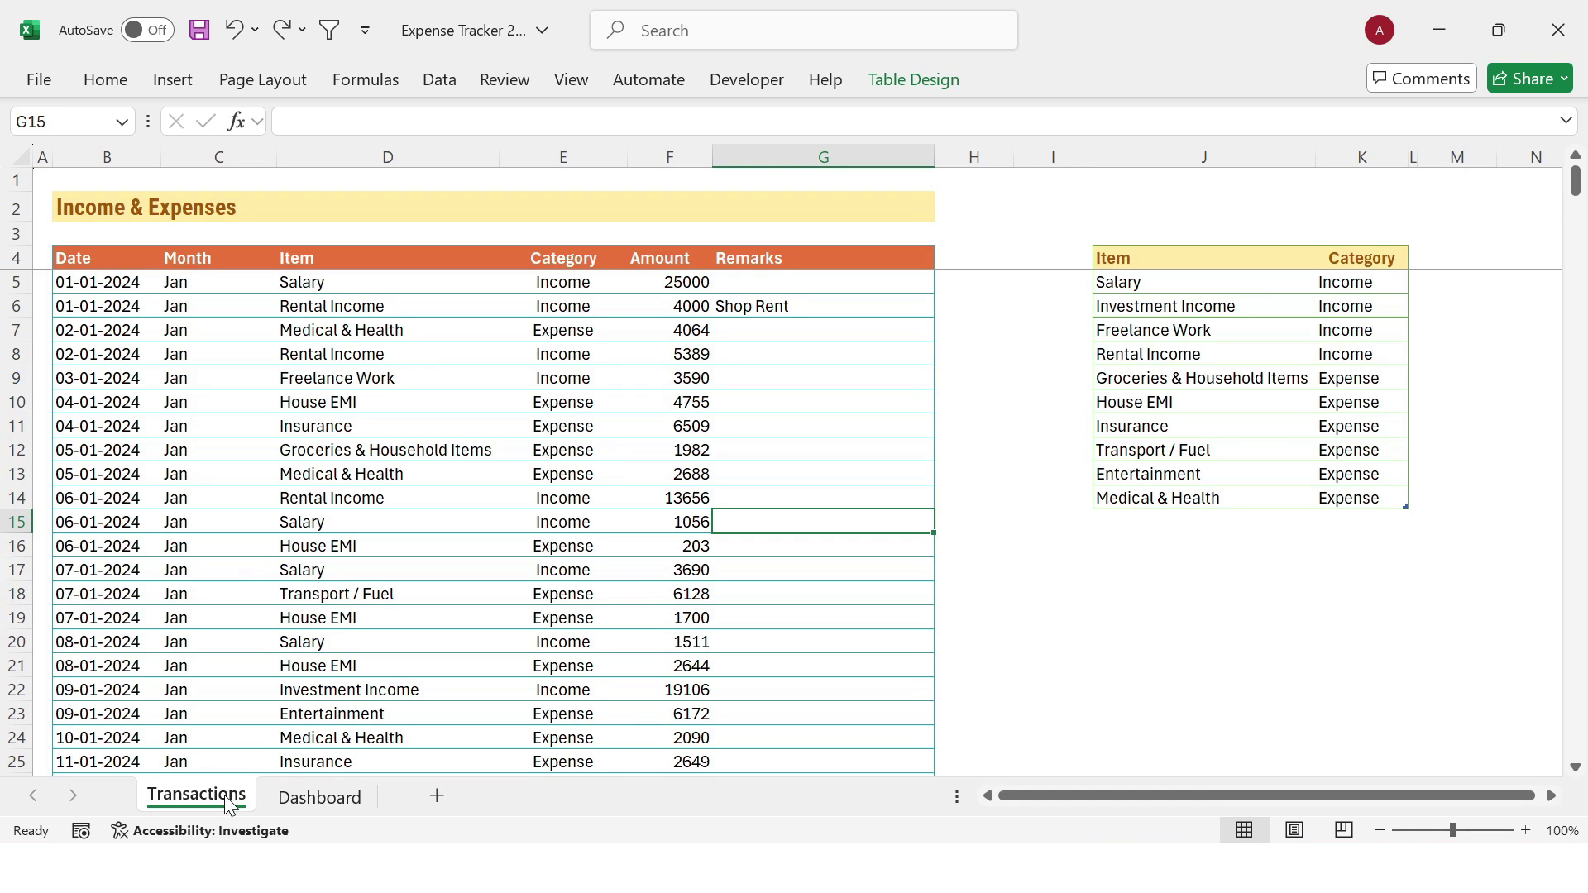
Step: Review the income, expense and savings figures on the Dashboard sheet and return to the Transactions sheet
{"action": "left_click", "coordinate": [316, 801]}
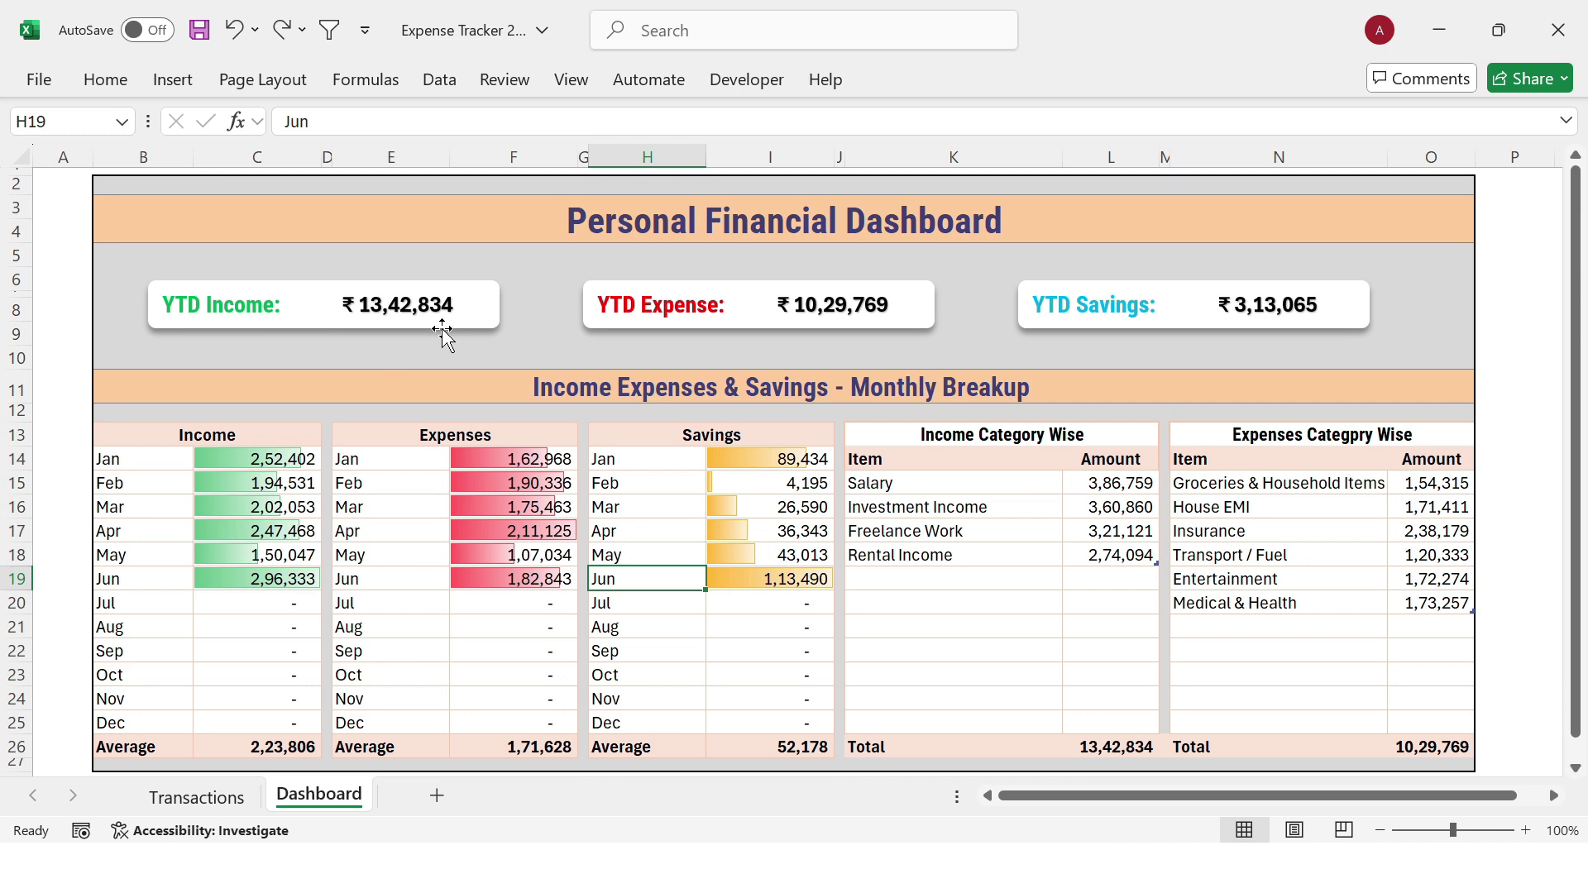
{"action": "left_click", "coordinate": [199, 796]}
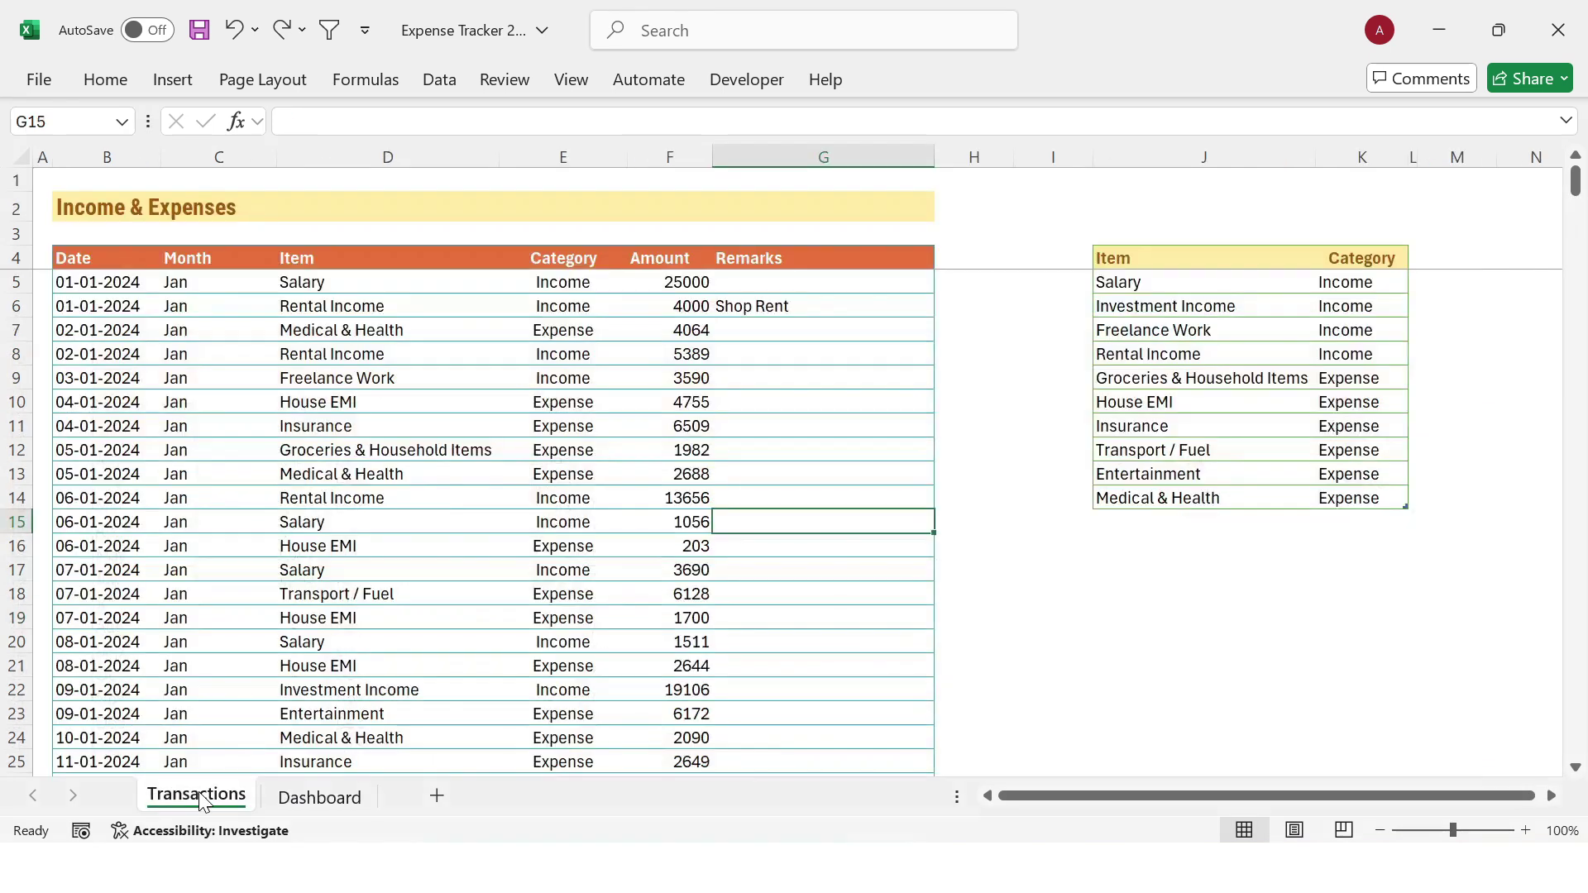
Step: Add a new row below the last entry of the Income & Expenses table with the date 30/6/2024
{"action": "left_click", "coordinate": [546, 642]}
{"action": "key", "text": "ctrl+Down"}
{"action": "key", "text": "ctrl+Down"}
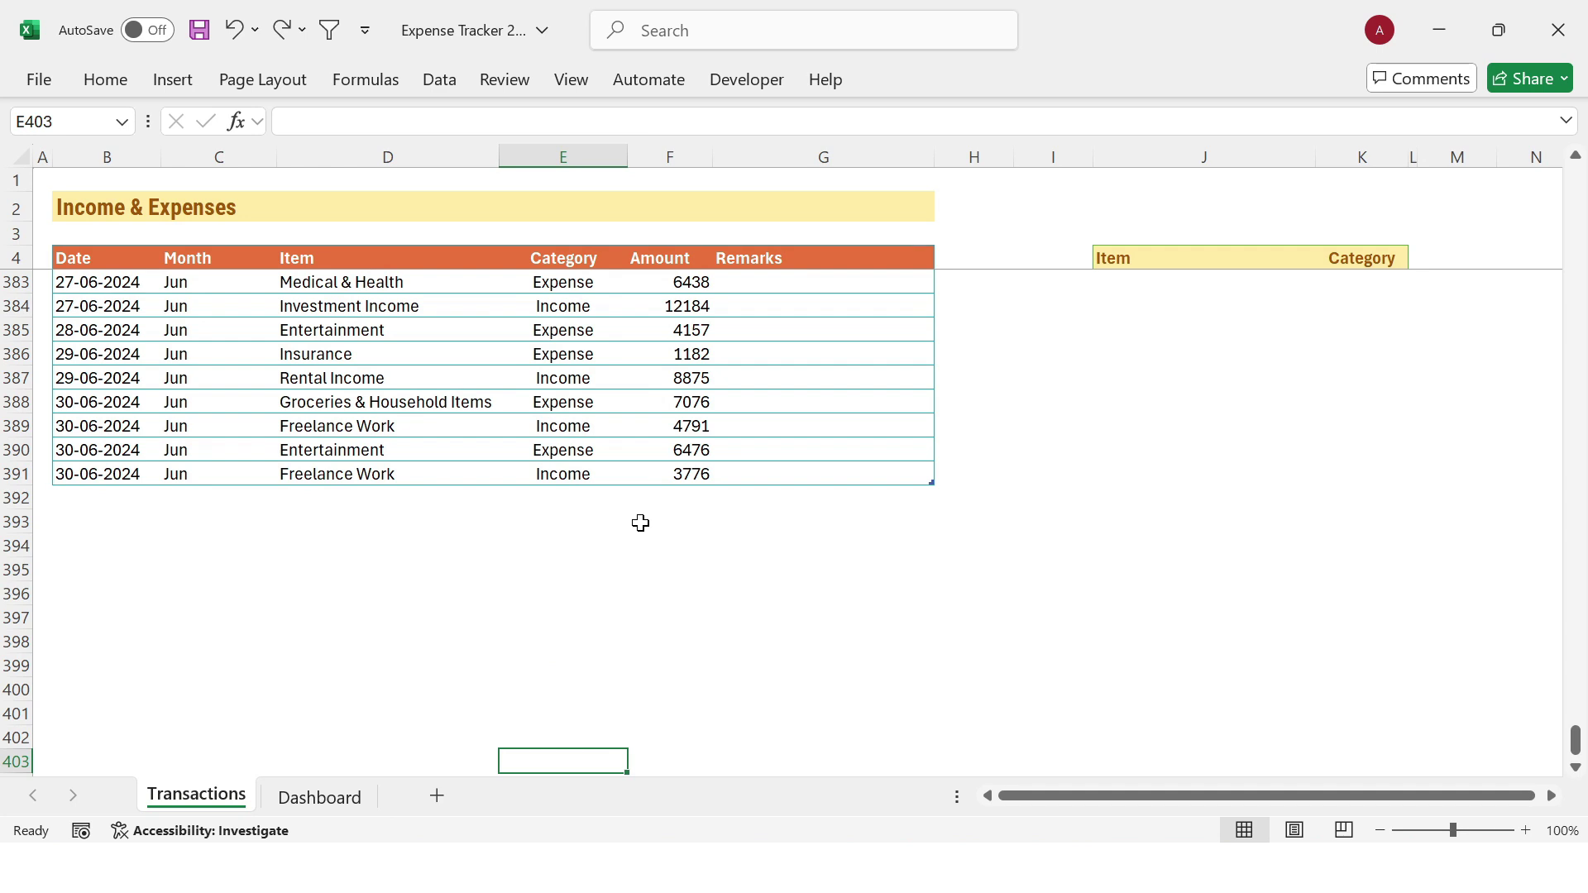
{"action": "left_click", "coordinate": [97, 495]}
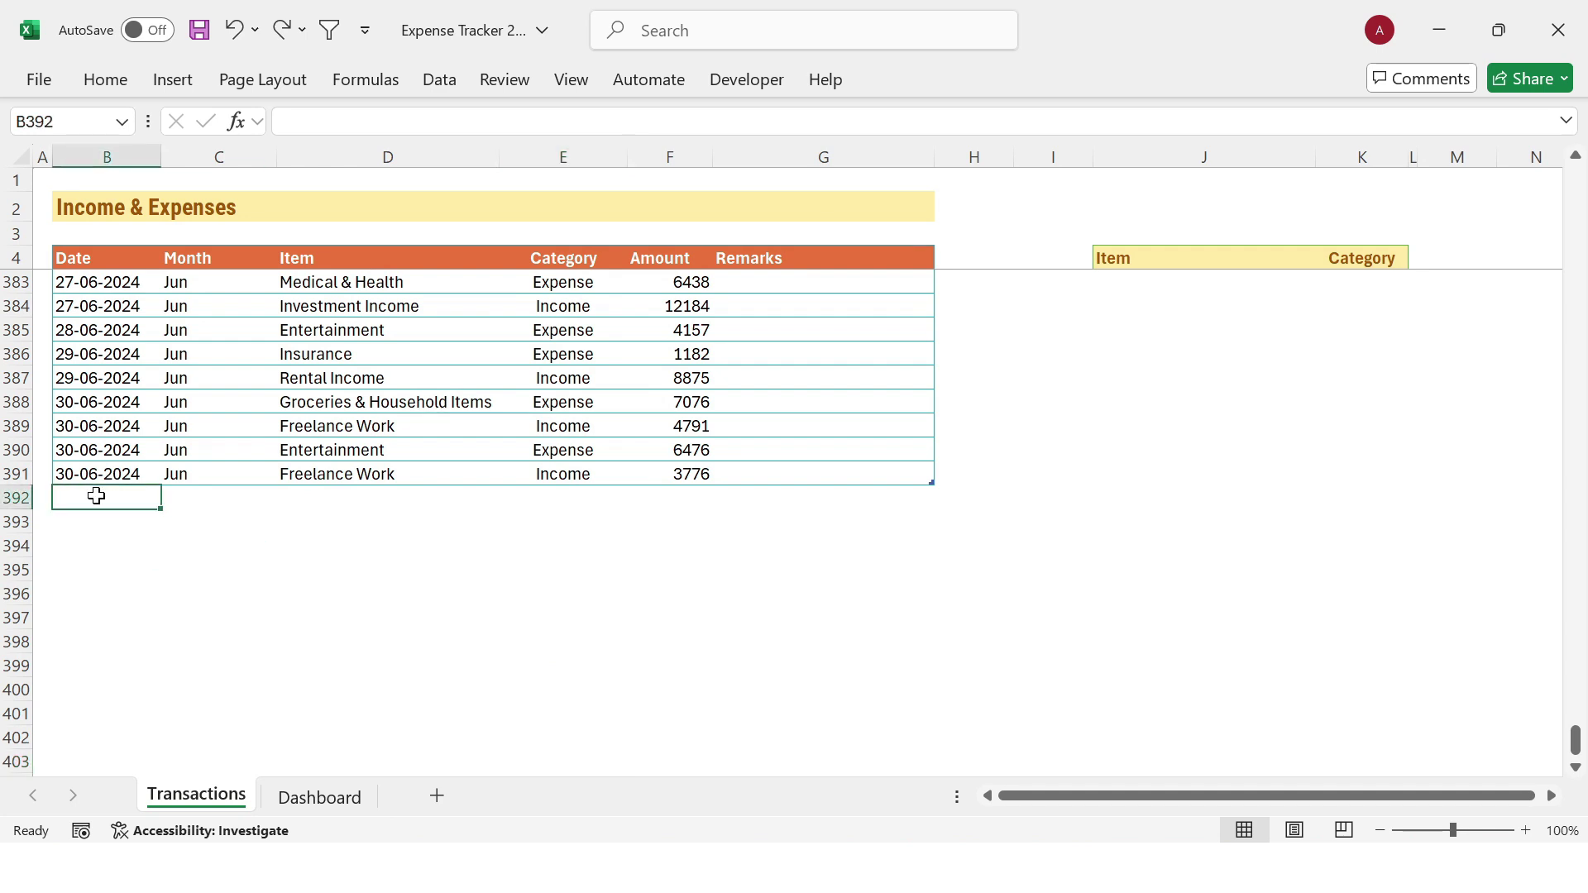
{"action": "type", "text": "30/6/2024"}
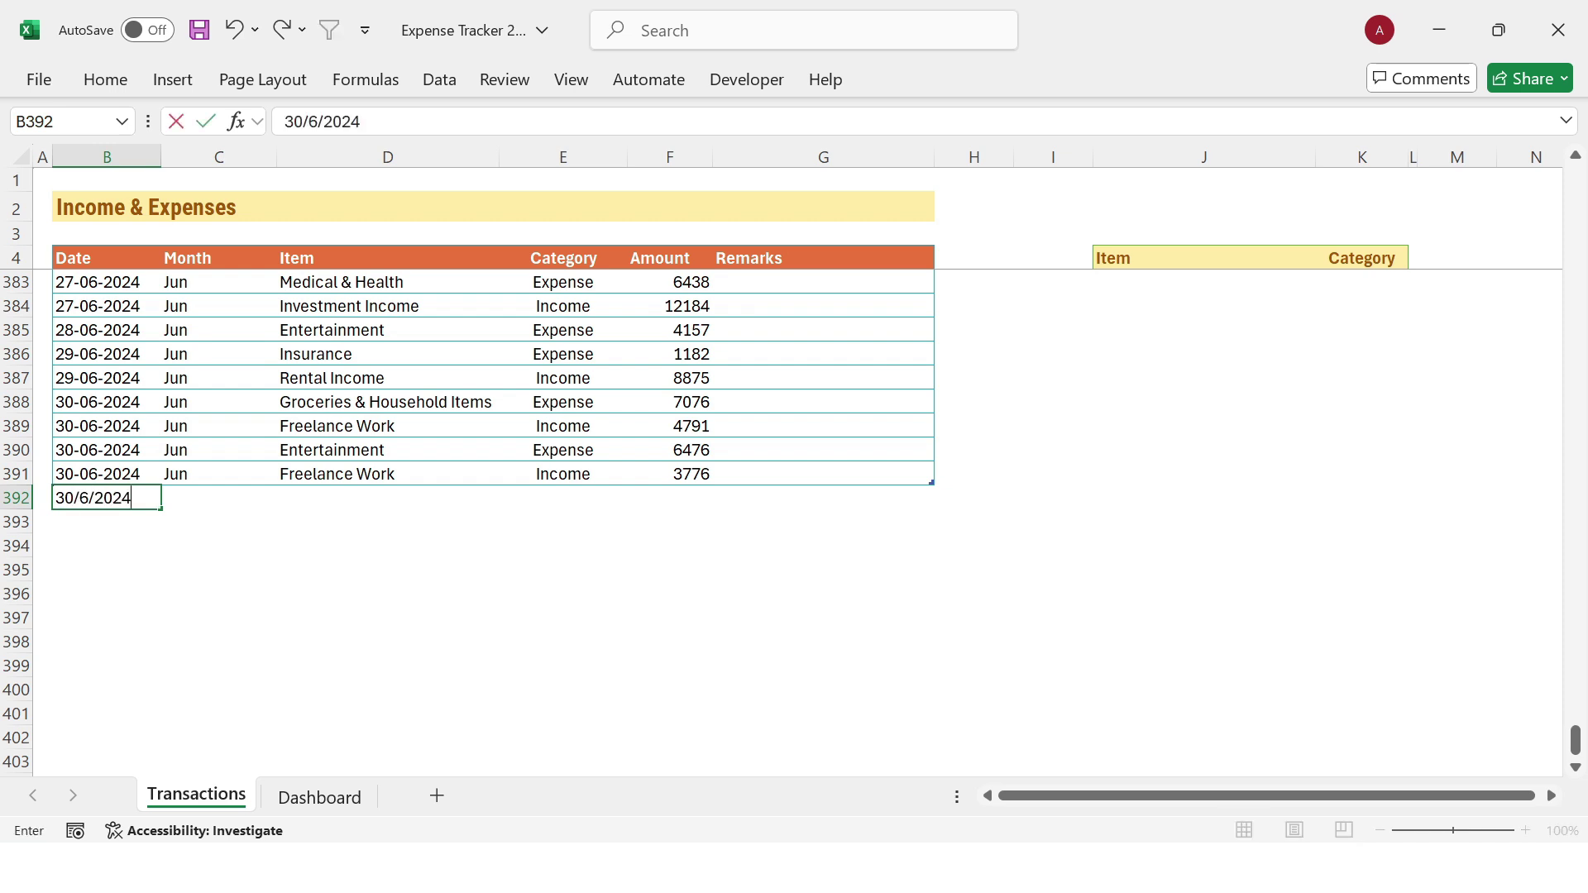
{"action": "left_click", "coordinate": [251, 501]}
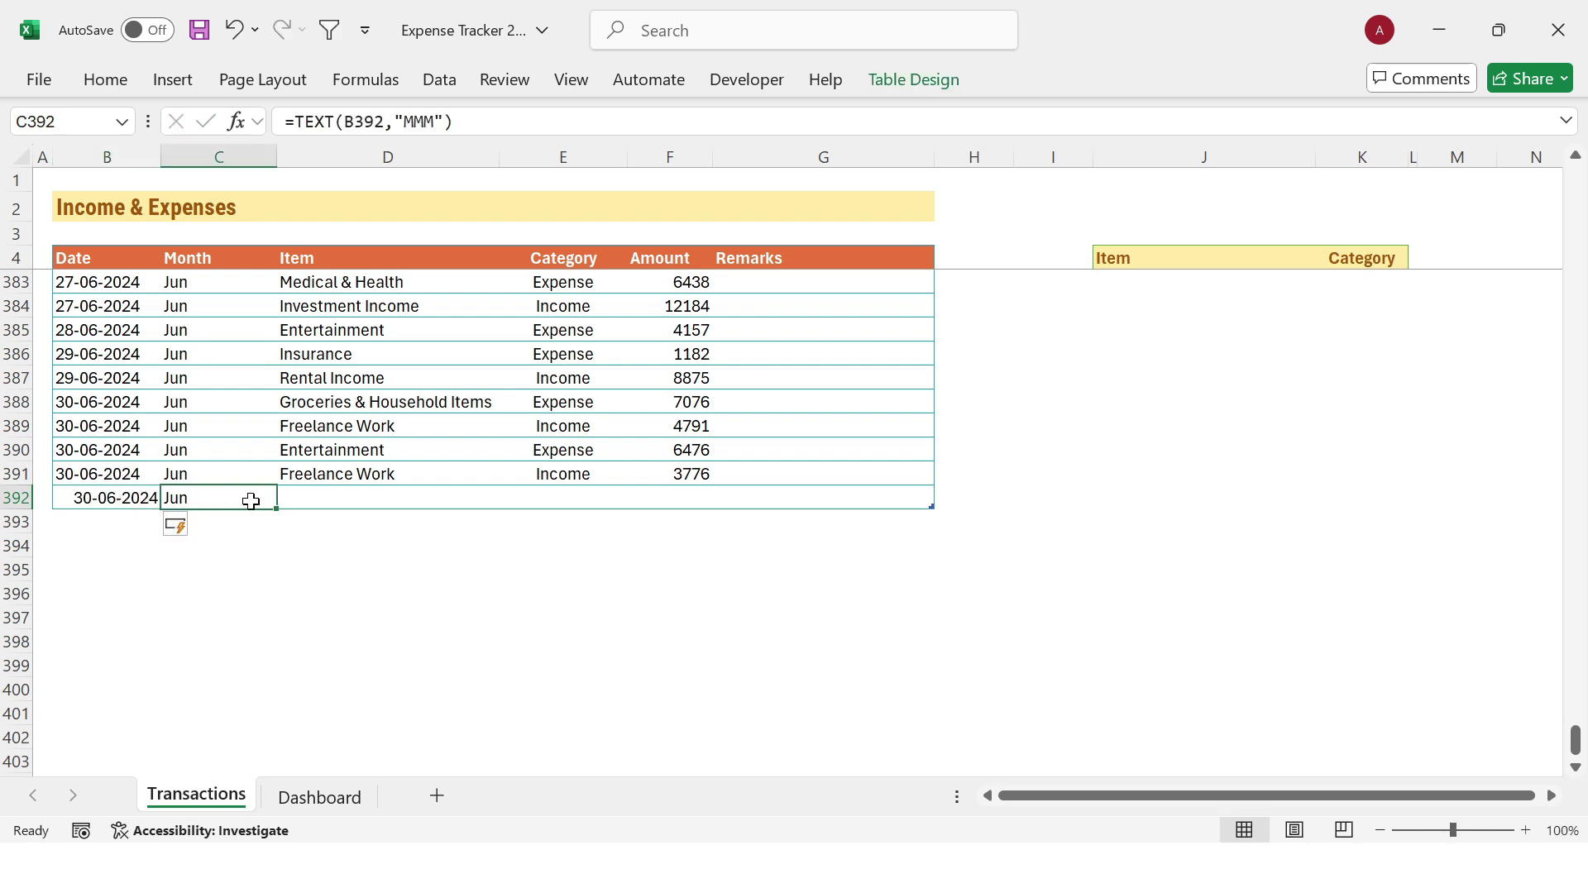
Step: Fill the new row with the item Rental Income and the amount 1000, and return to the Dashboard sheet
{"action": "left_click", "coordinate": [404, 496]}
{"action": "left_click", "coordinate": [511, 497]}
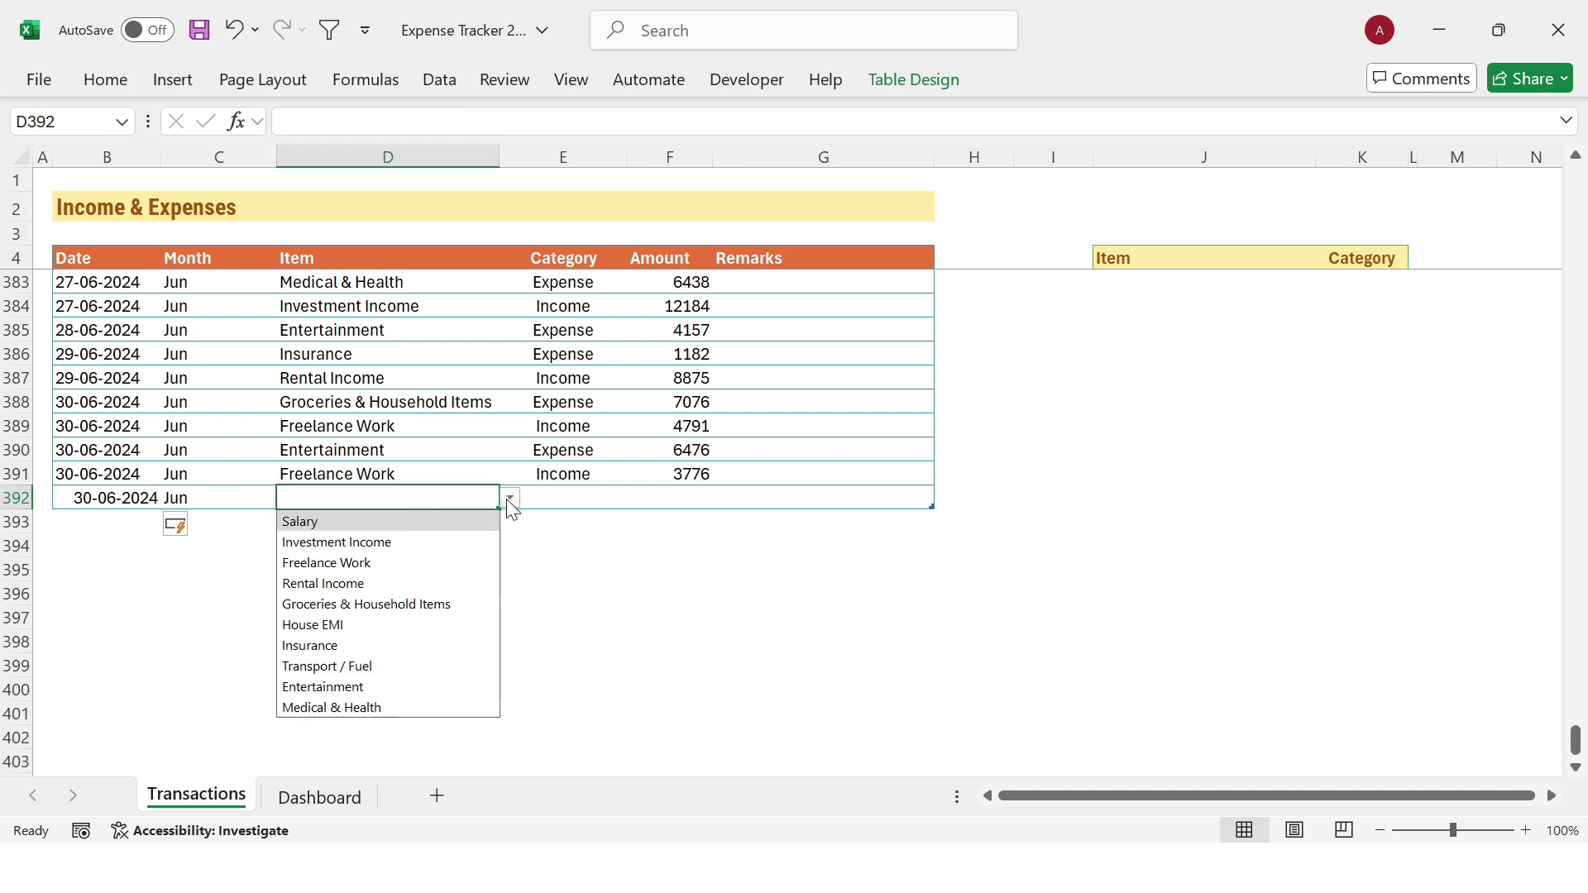
{"action": "left_click", "coordinate": [369, 583]}
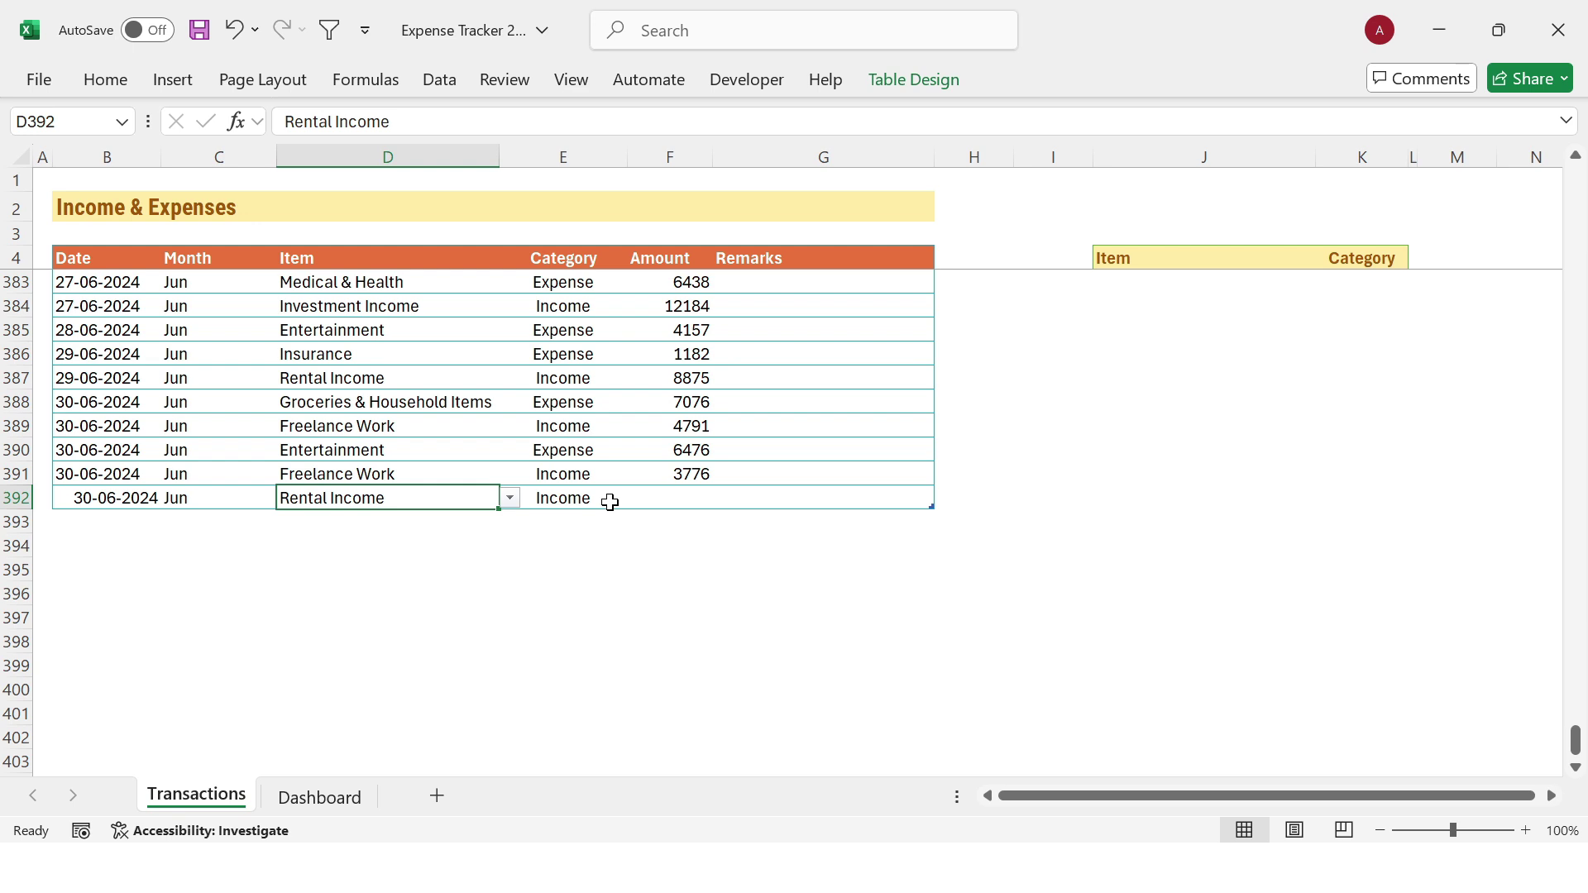
{"action": "left_click", "coordinate": [676, 500]}
{"action": "type", "text": "1000"}
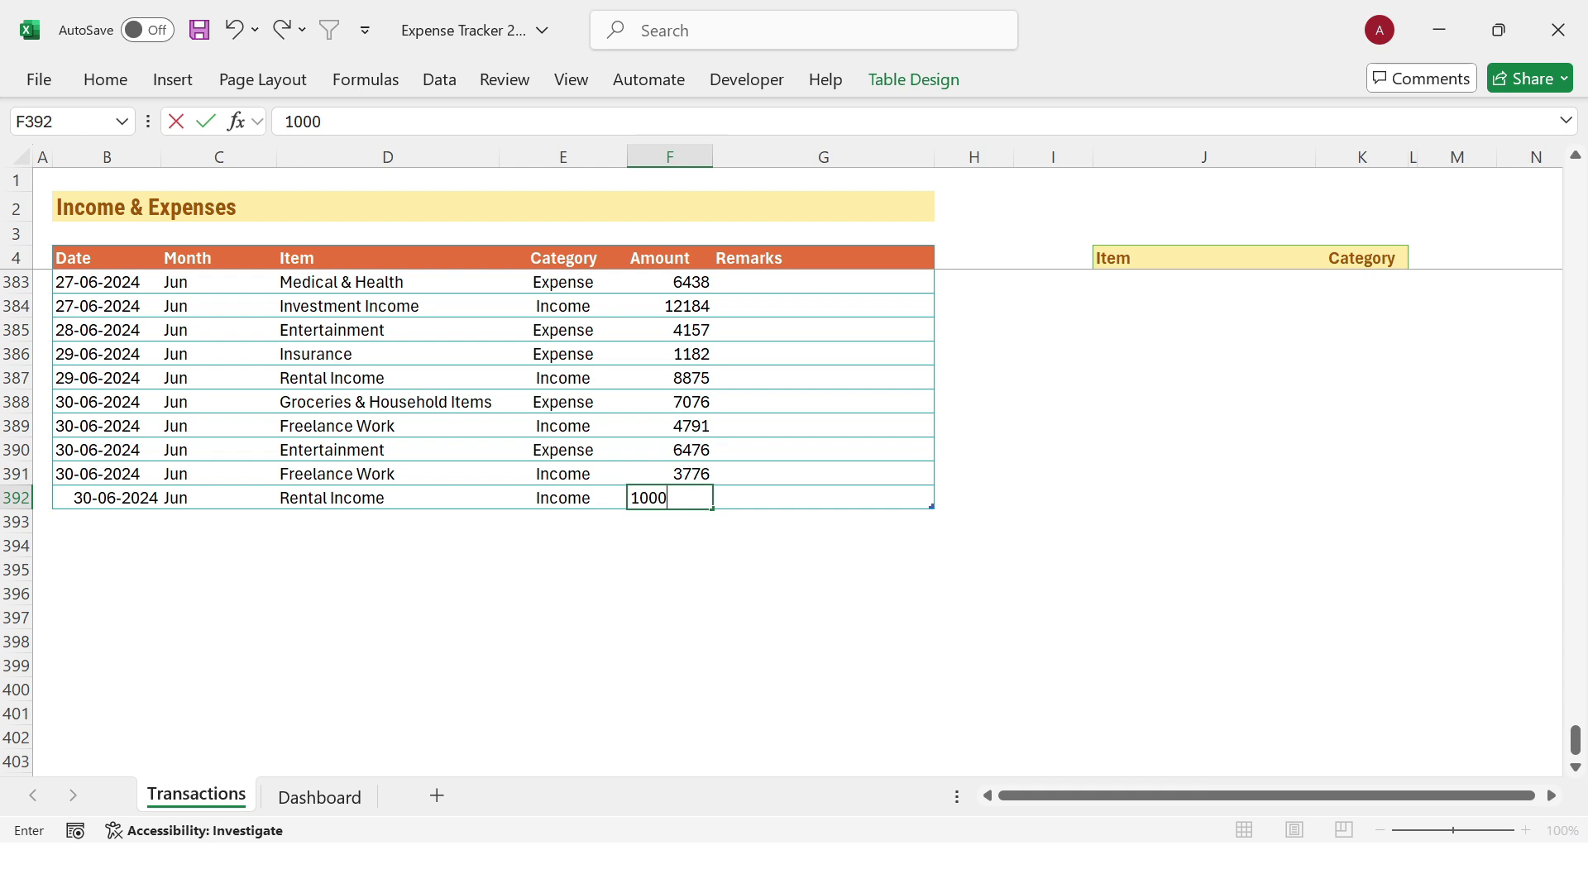
{"action": "left_click", "coordinate": [729, 589]}
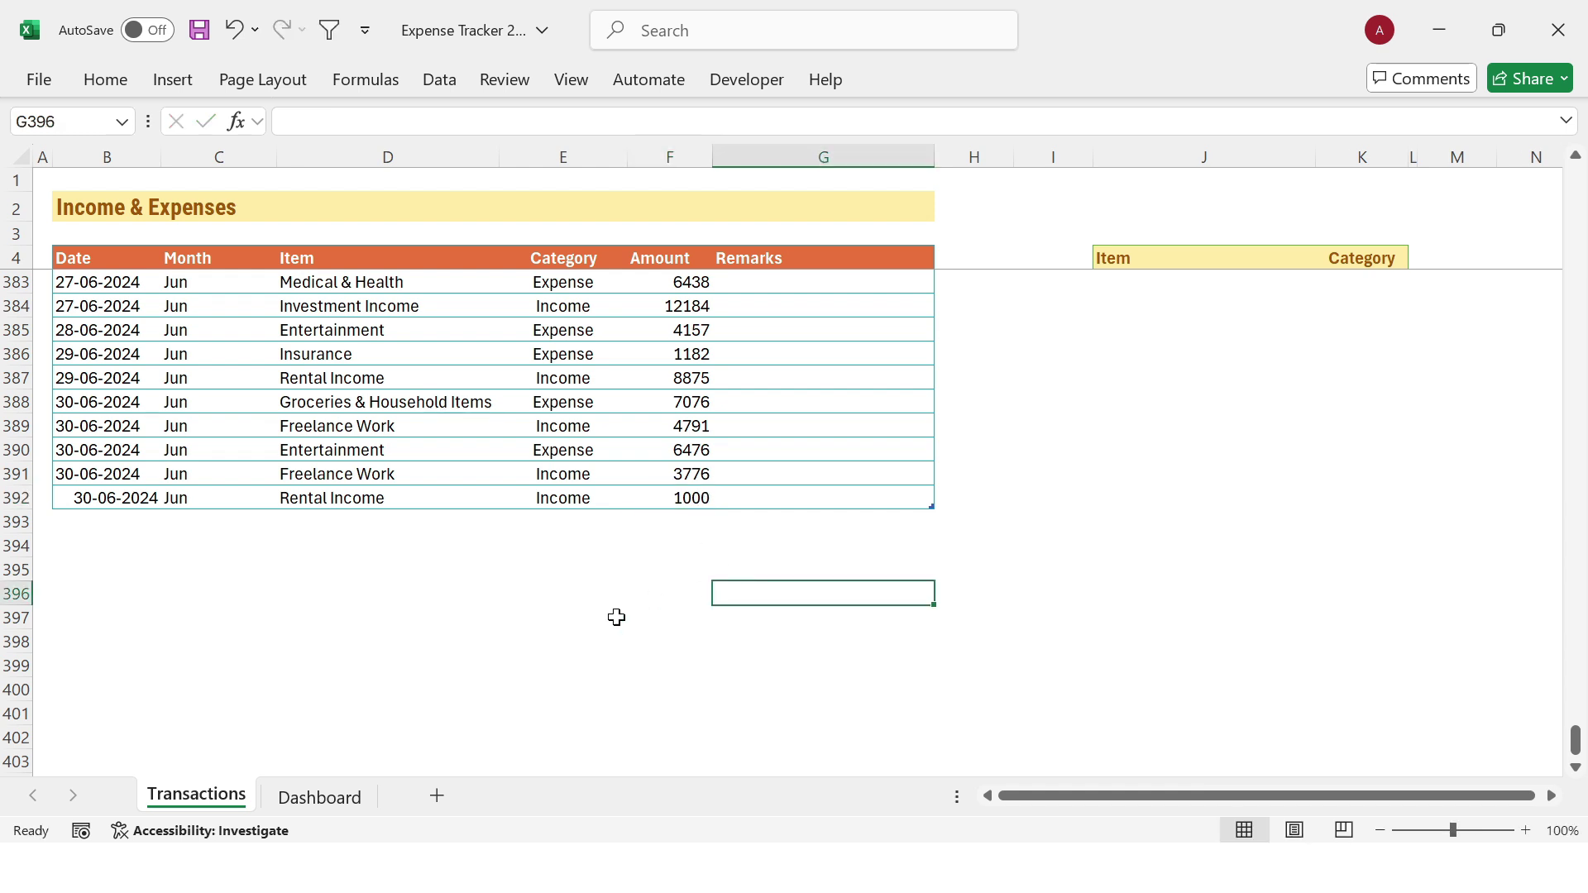
{"action": "left_click", "coordinate": [331, 798]}
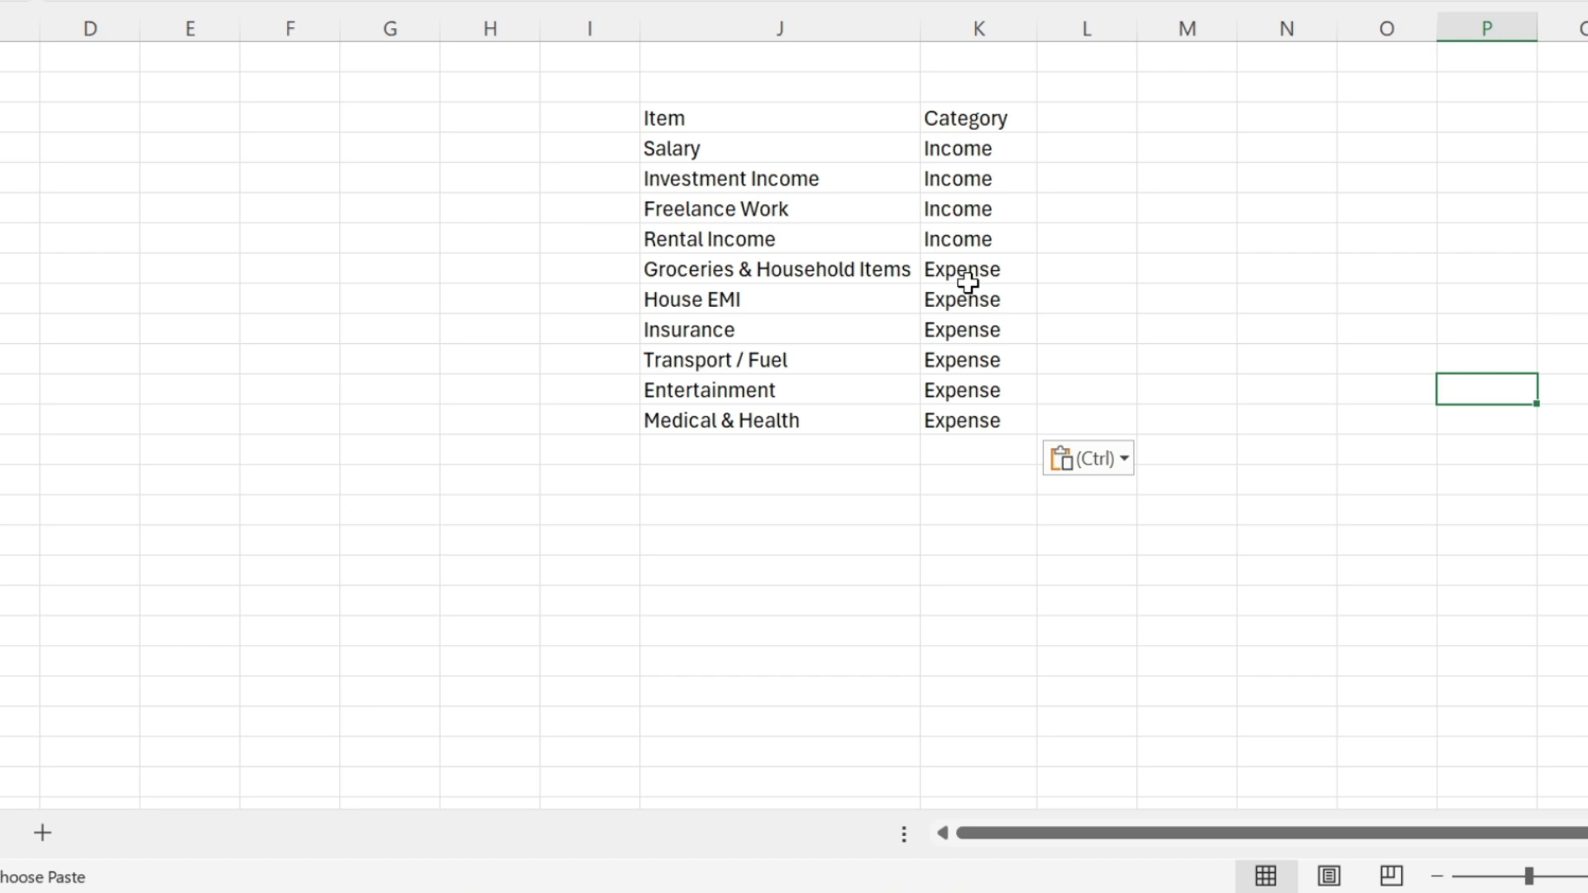
Step: Convert the Item and Category list in J3:K13 of Book2 into a table with headers
{"action": "left_click", "coordinate": [790, 271]}
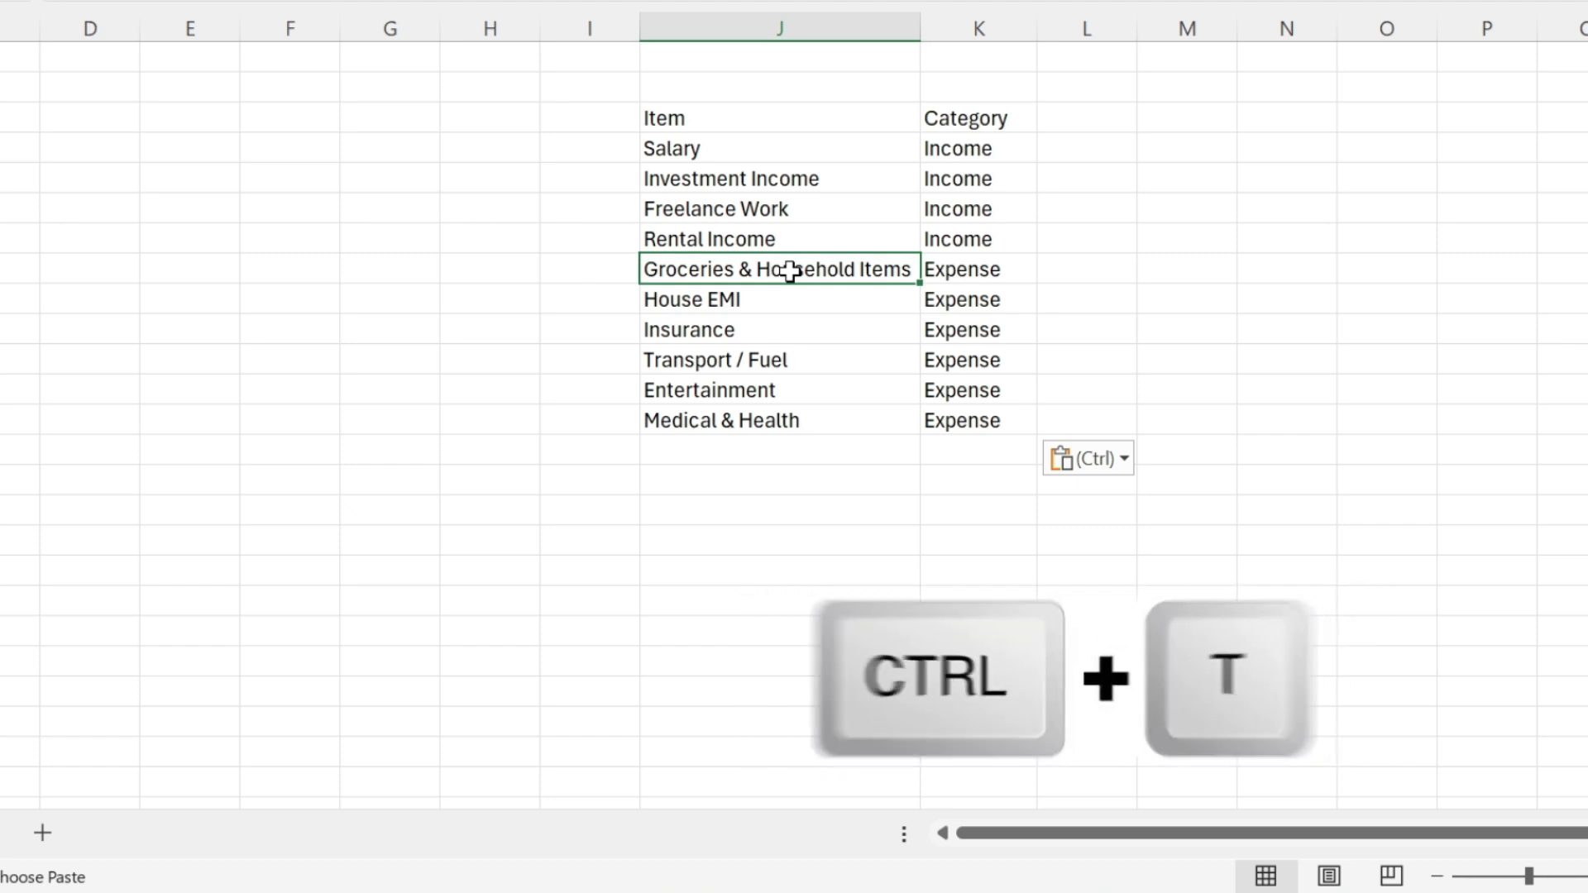
{"action": "key", "text": "ctrl+t"}
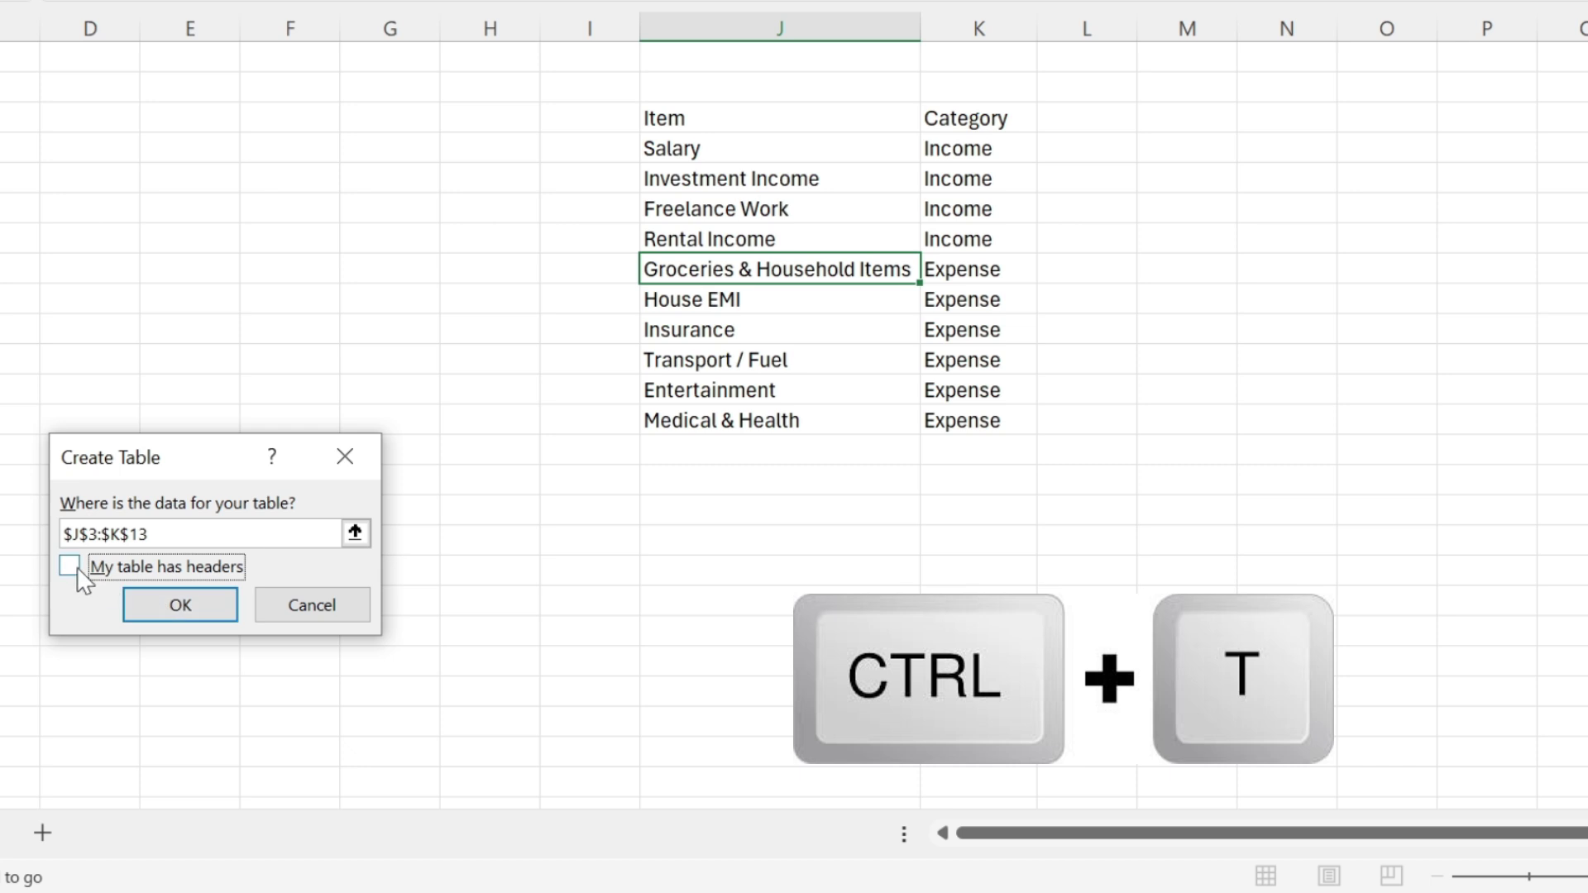
{"action": "left_click", "coordinate": [73, 567]}
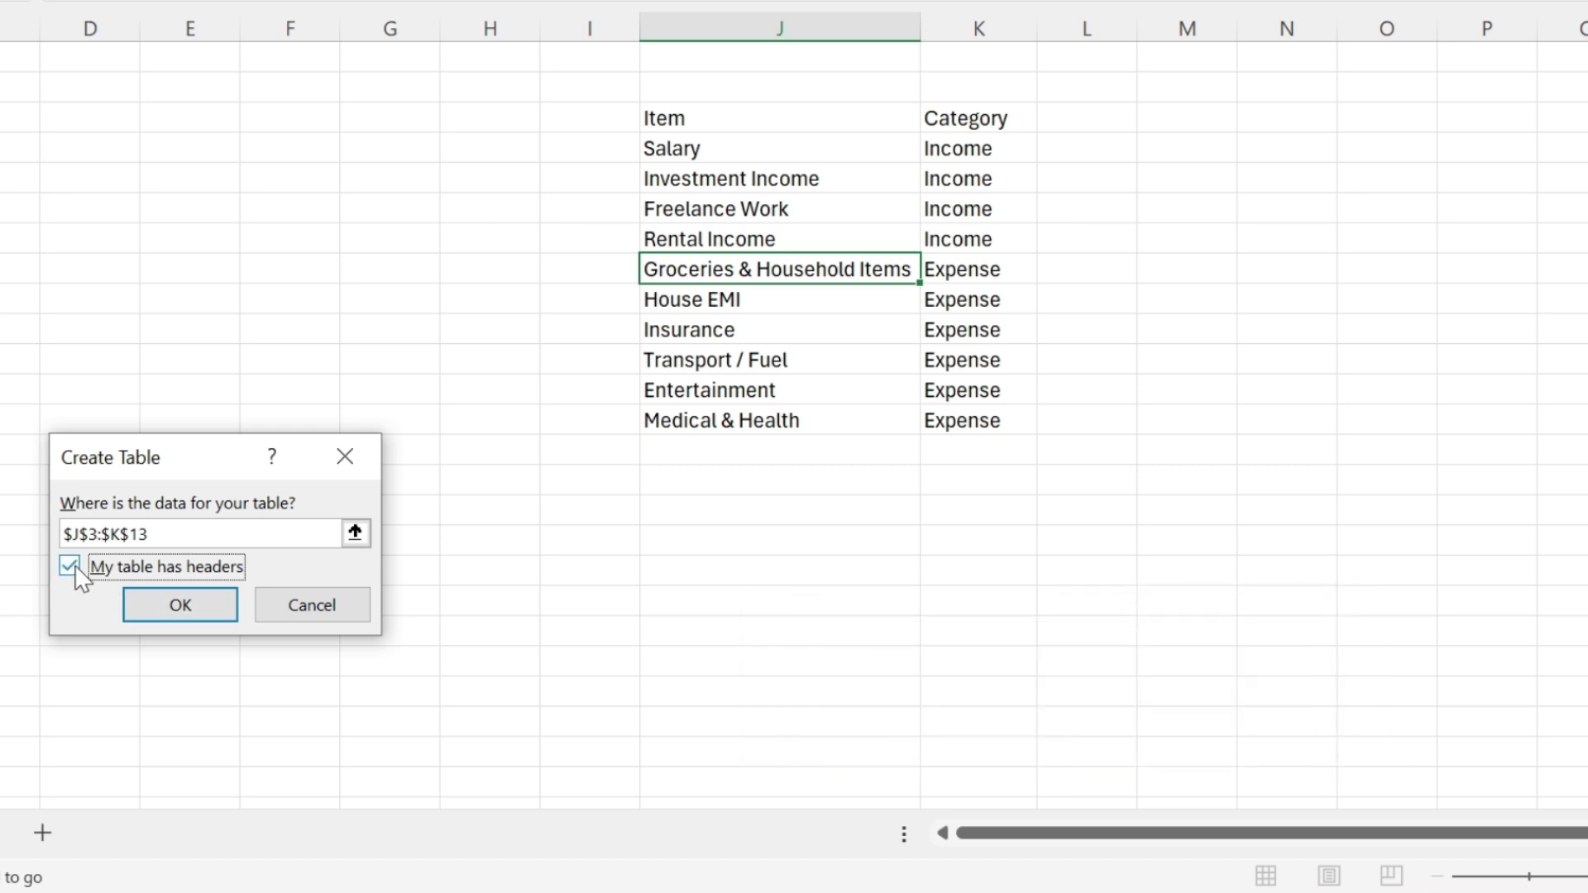
{"action": "left_click", "coordinate": [192, 610]}
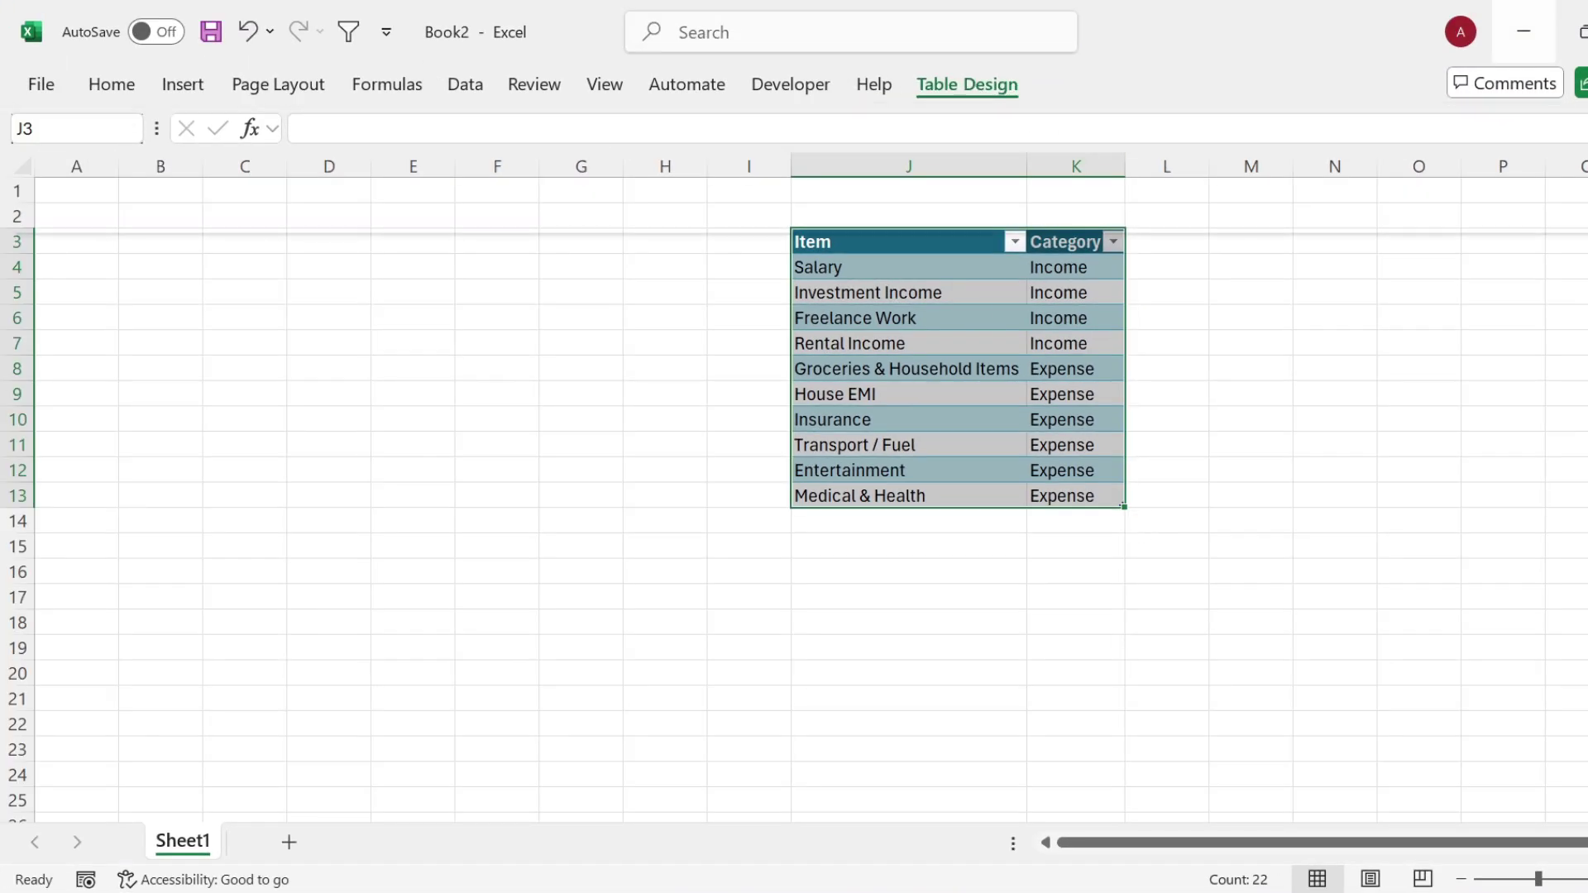
Step: Clear the table style from the Item and Category table and turn off its header filter buttons
{"action": "left_click", "coordinate": [967, 85]}
{"action": "left_click", "coordinate": [1576, 186]}
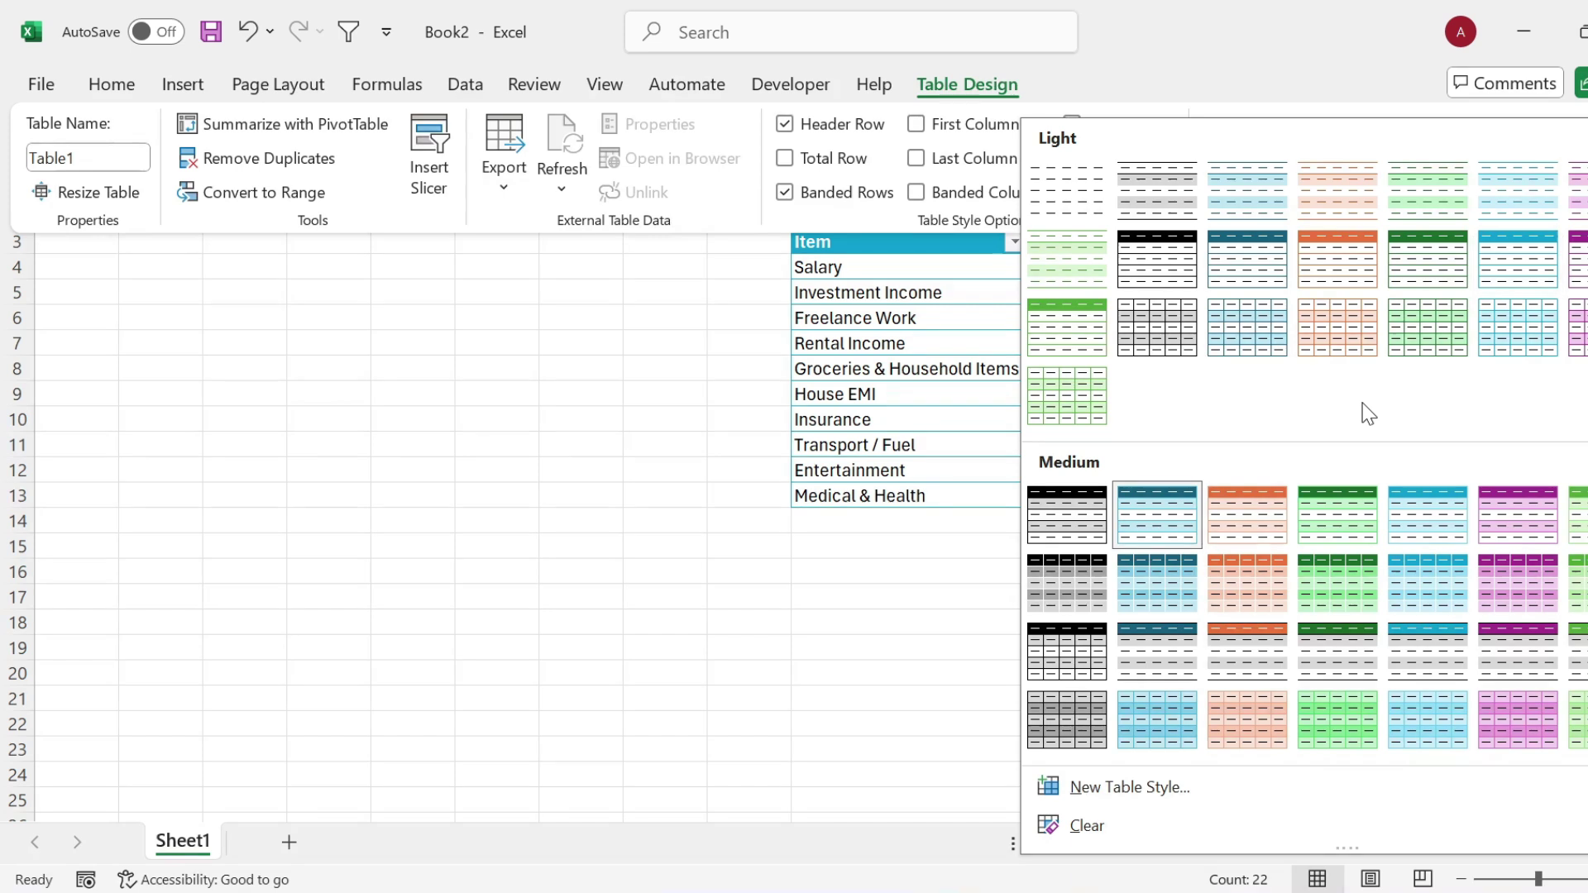
{"action": "left_click", "coordinate": [1113, 831]}
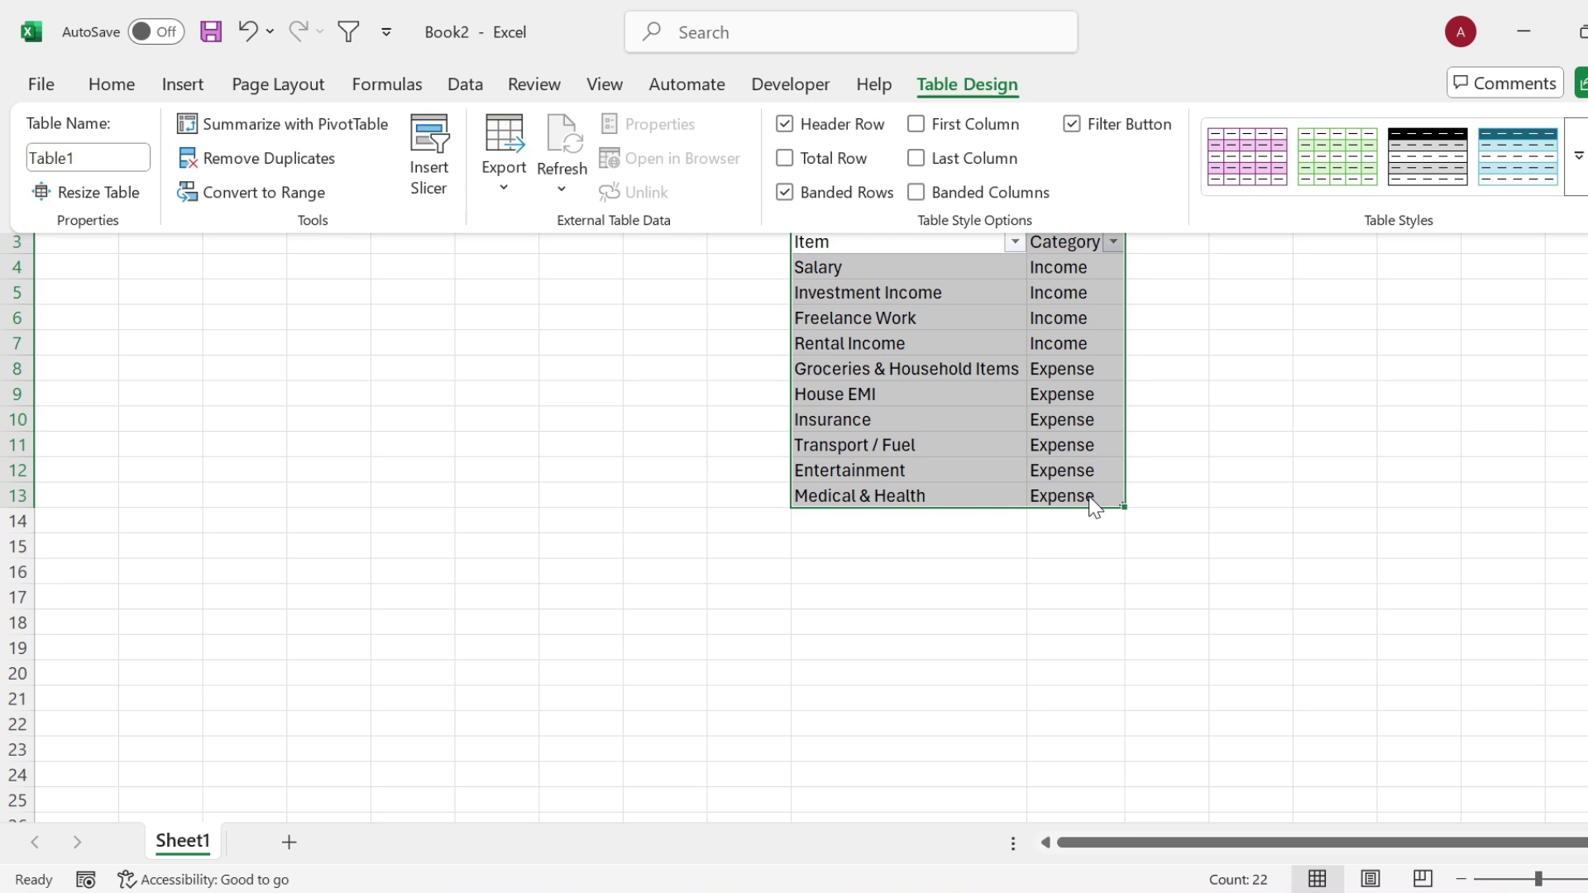
{"action": "left_click", "coordinate": [1069, 126]}
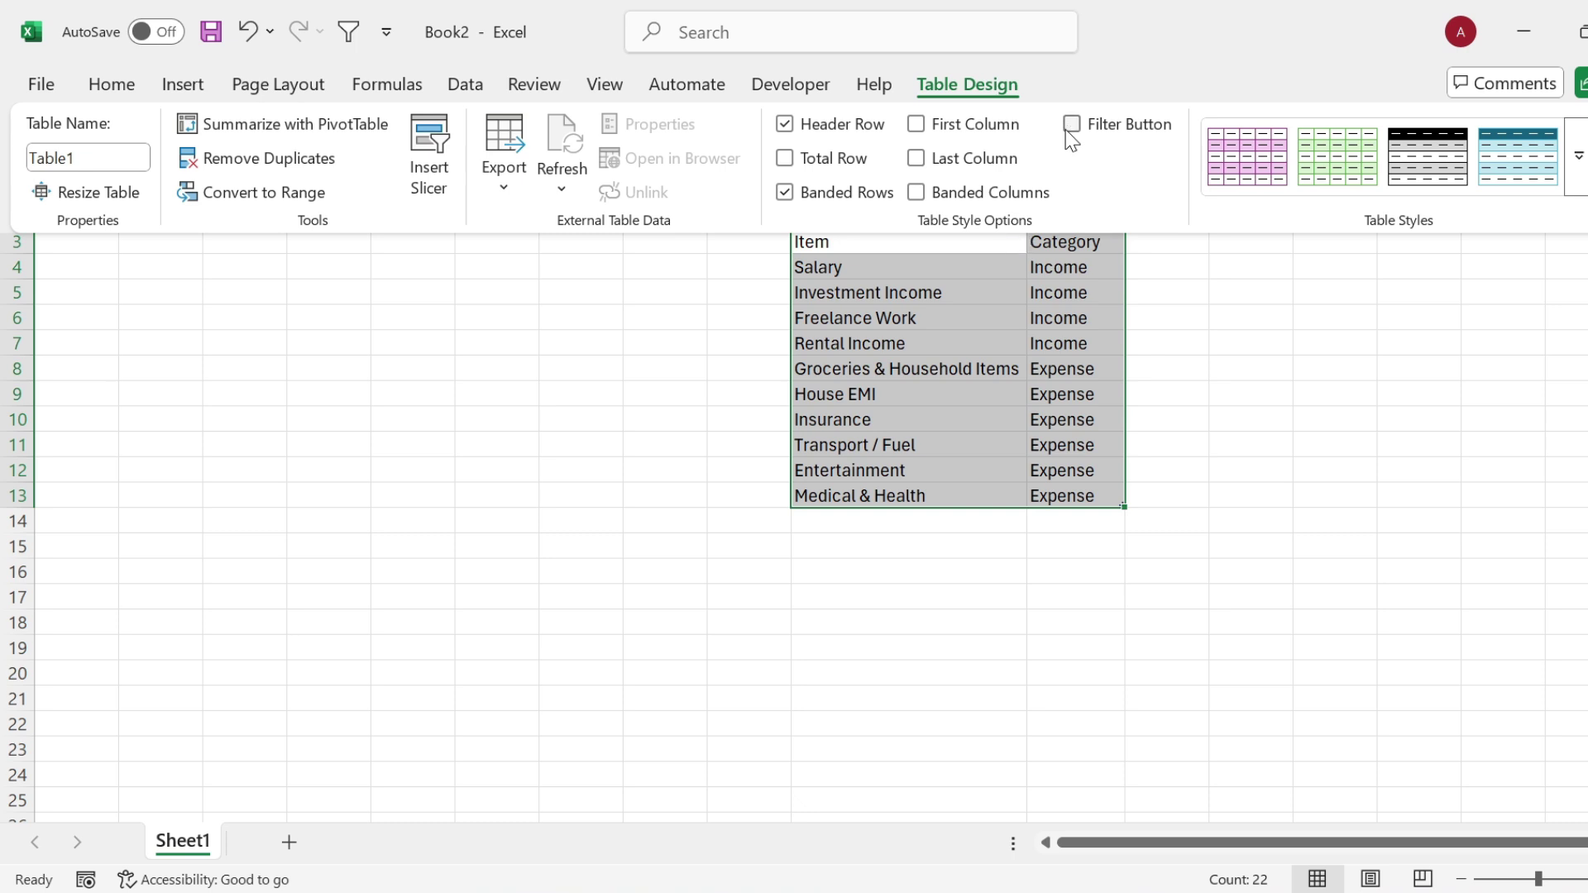
{"action": "left_click", "coordinate": [856, 364]}
{"action": "left_click", "coordinate": [857, 364]}
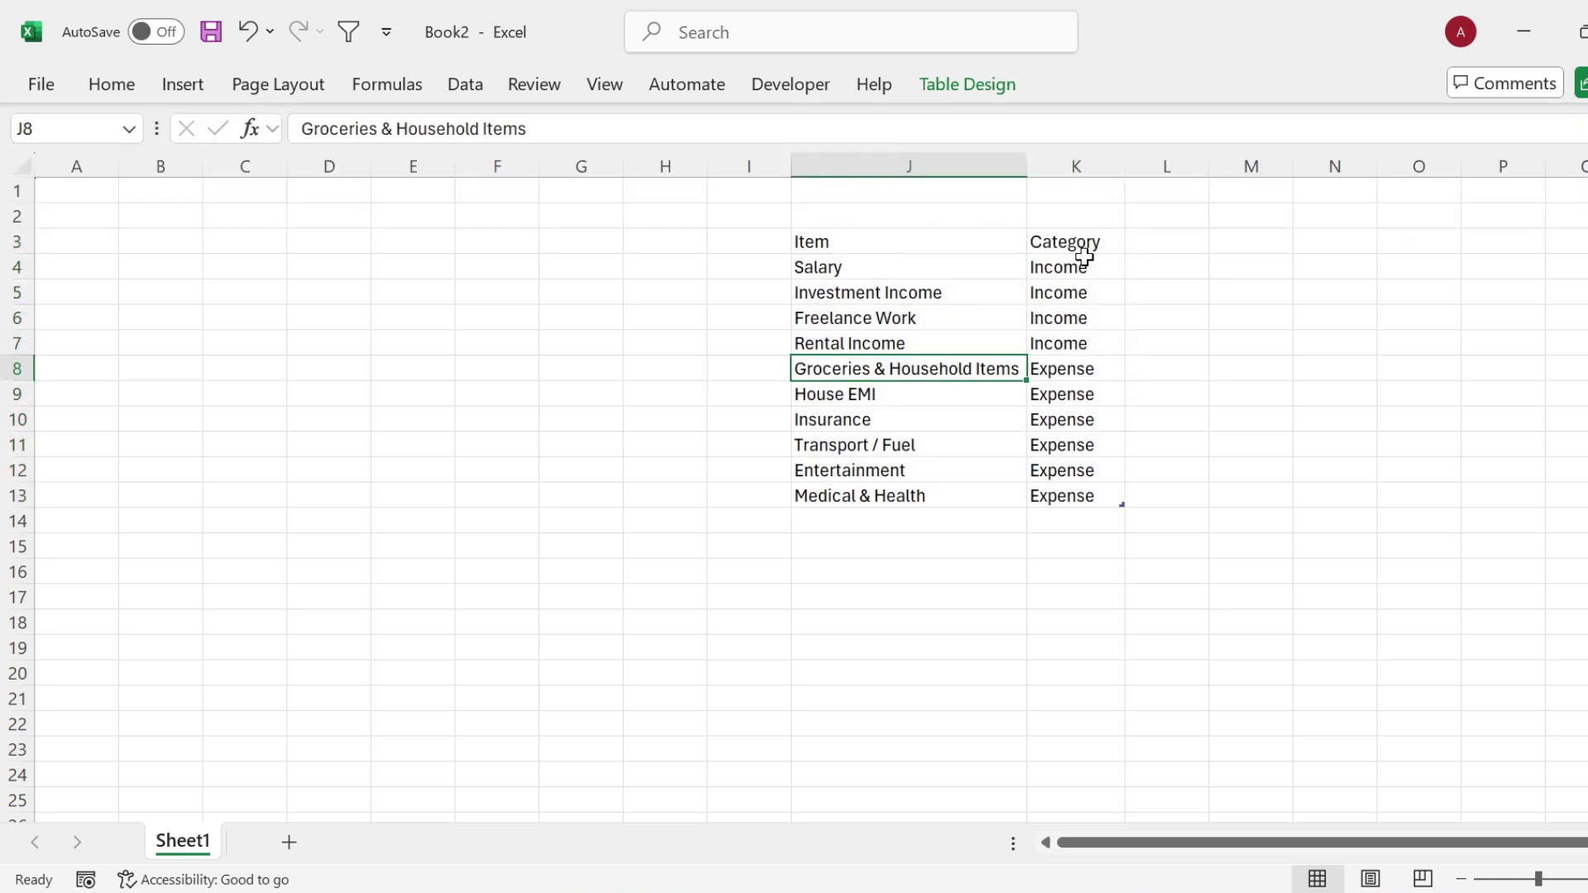
Step: Apply the Neutral cell style to the Item and Category header cells J3:K3
{"action": "left_click_drag", "start_coordinate": [841, 248], "coordinate": [1075, 241]}
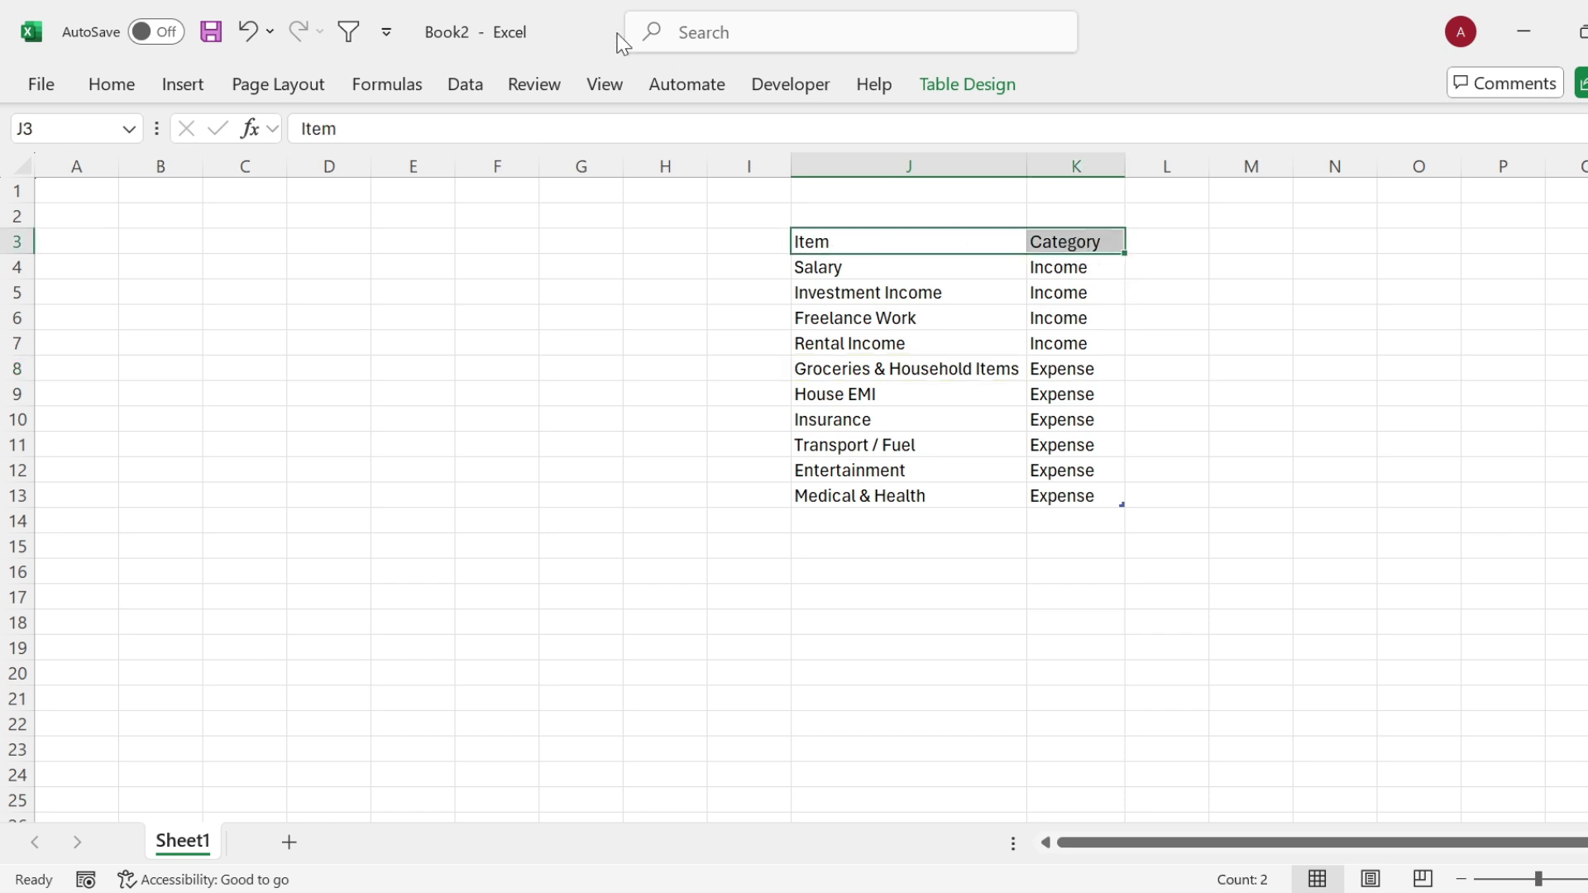
{"action": "left_click", "coordinate": [111, 83]}
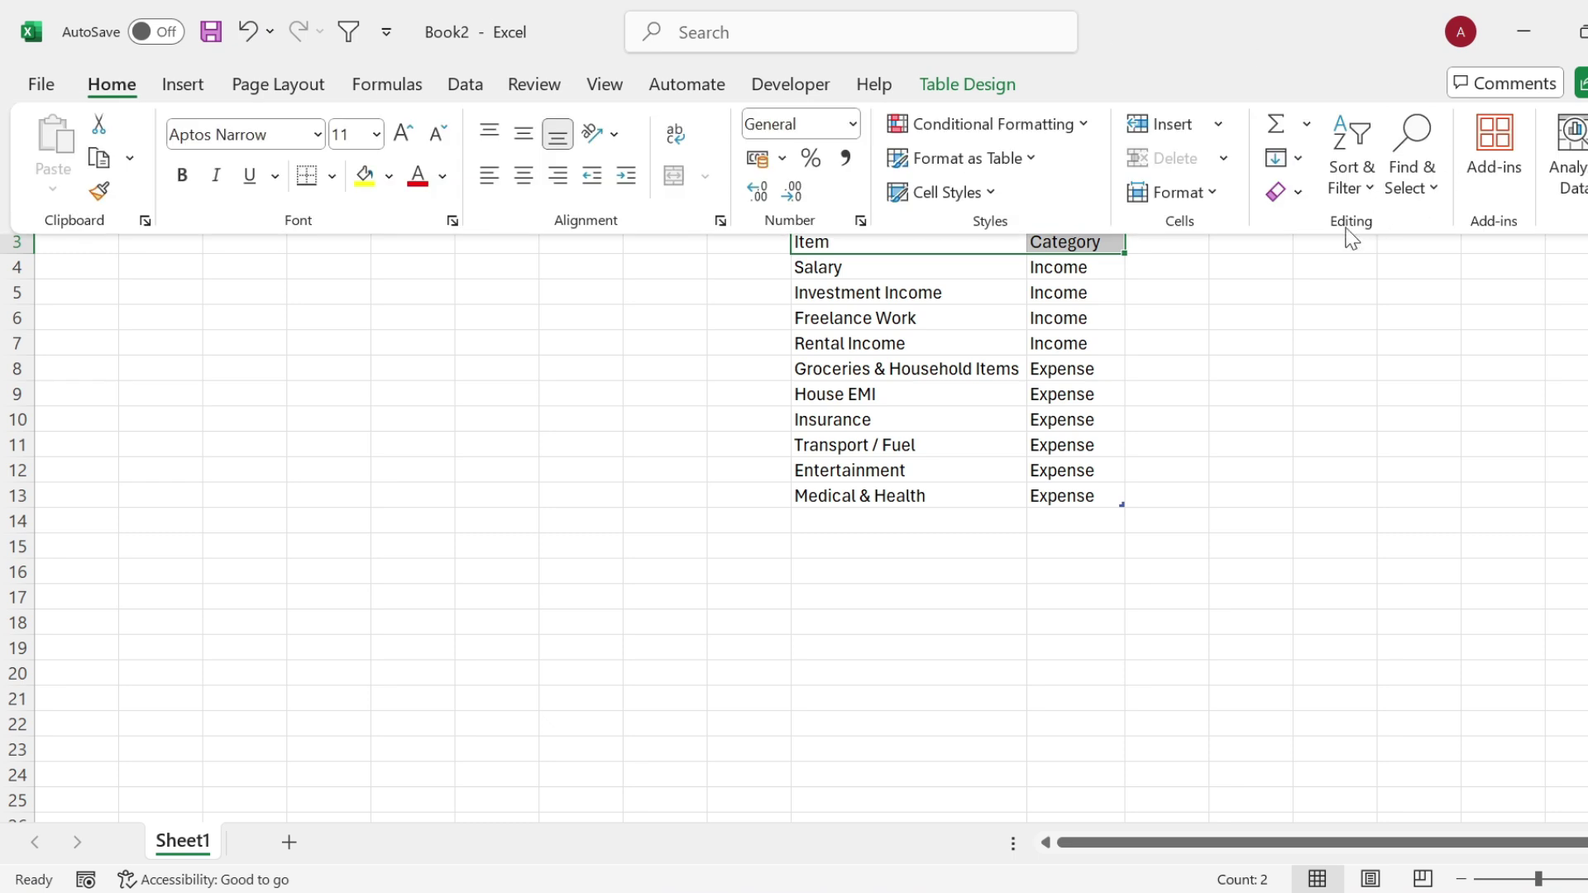
{"action": "left_click", "coordinate": [990, 199]}
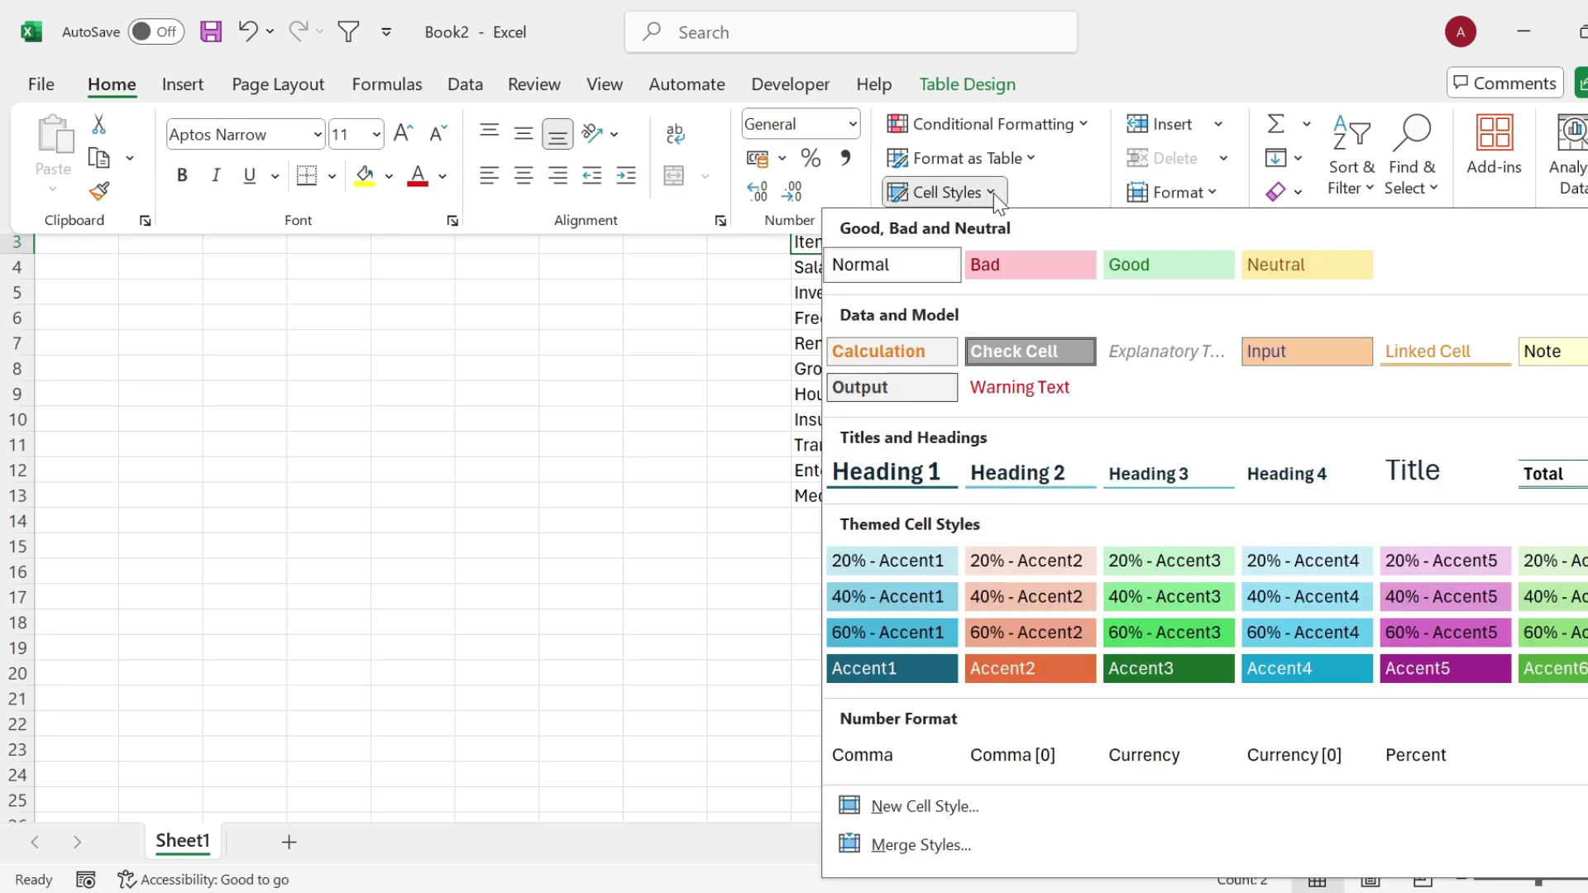
{"action": "left_click", "coordinate": [1294, 270]}
Step: Add light orange outline and inside borders to the whole Item and Category table, J3:K13
{"action": "left_click_drag", "start_coordinate": [822, 237], "coordinate": [1081, 503]}
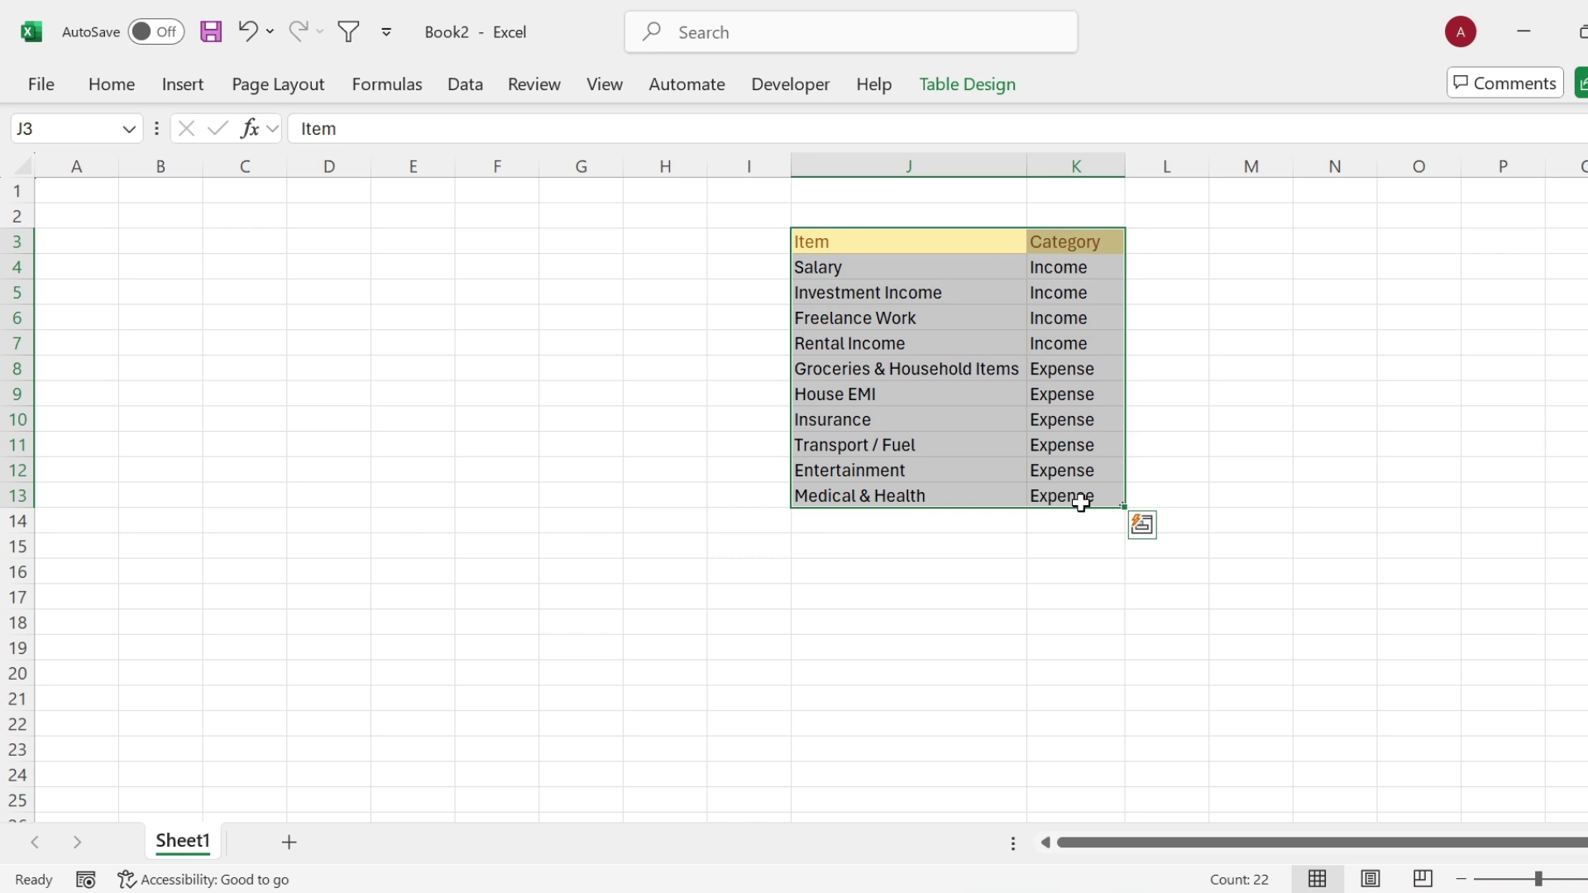
{"action": "key", "text": "ctrl+1"}
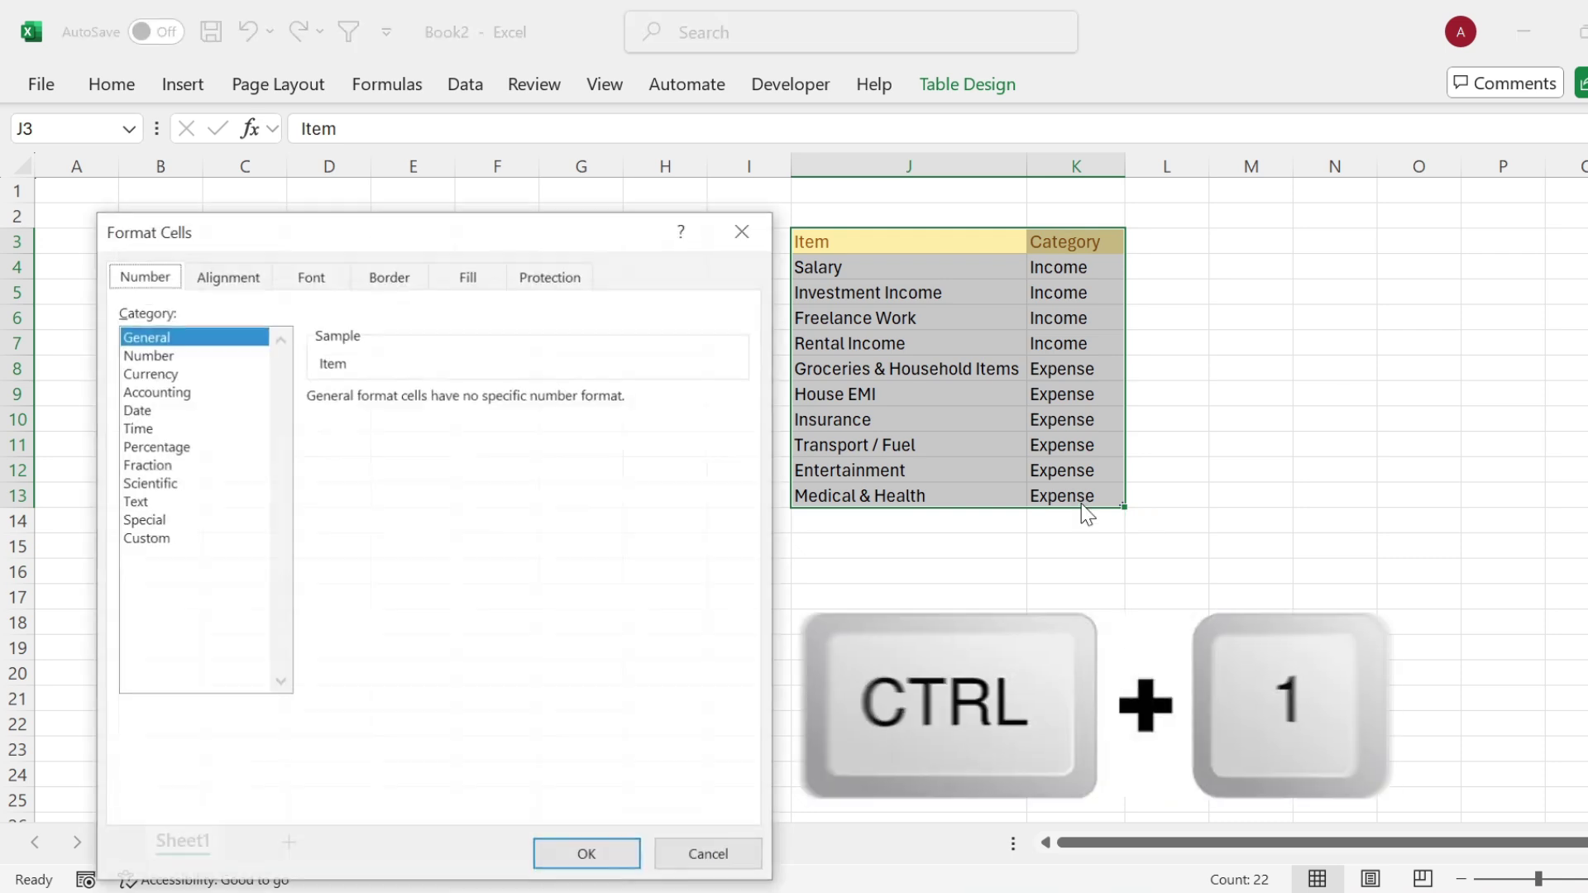
{"action": "left_click", "coordinate": [392, 281]}
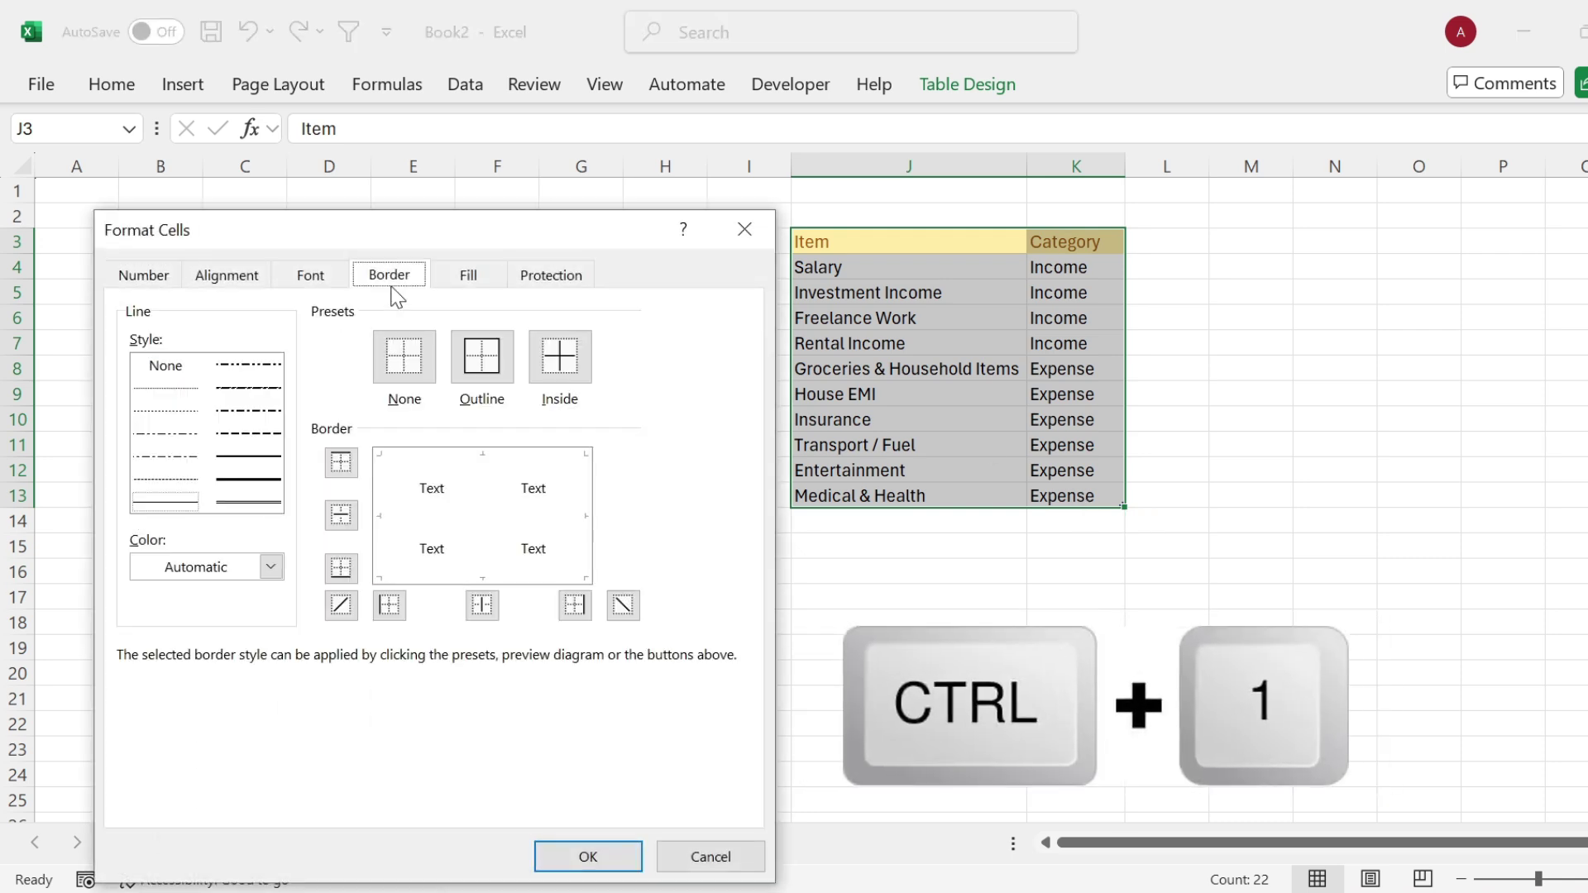
{"action": "left_click", "coordinate": [271, 567]}
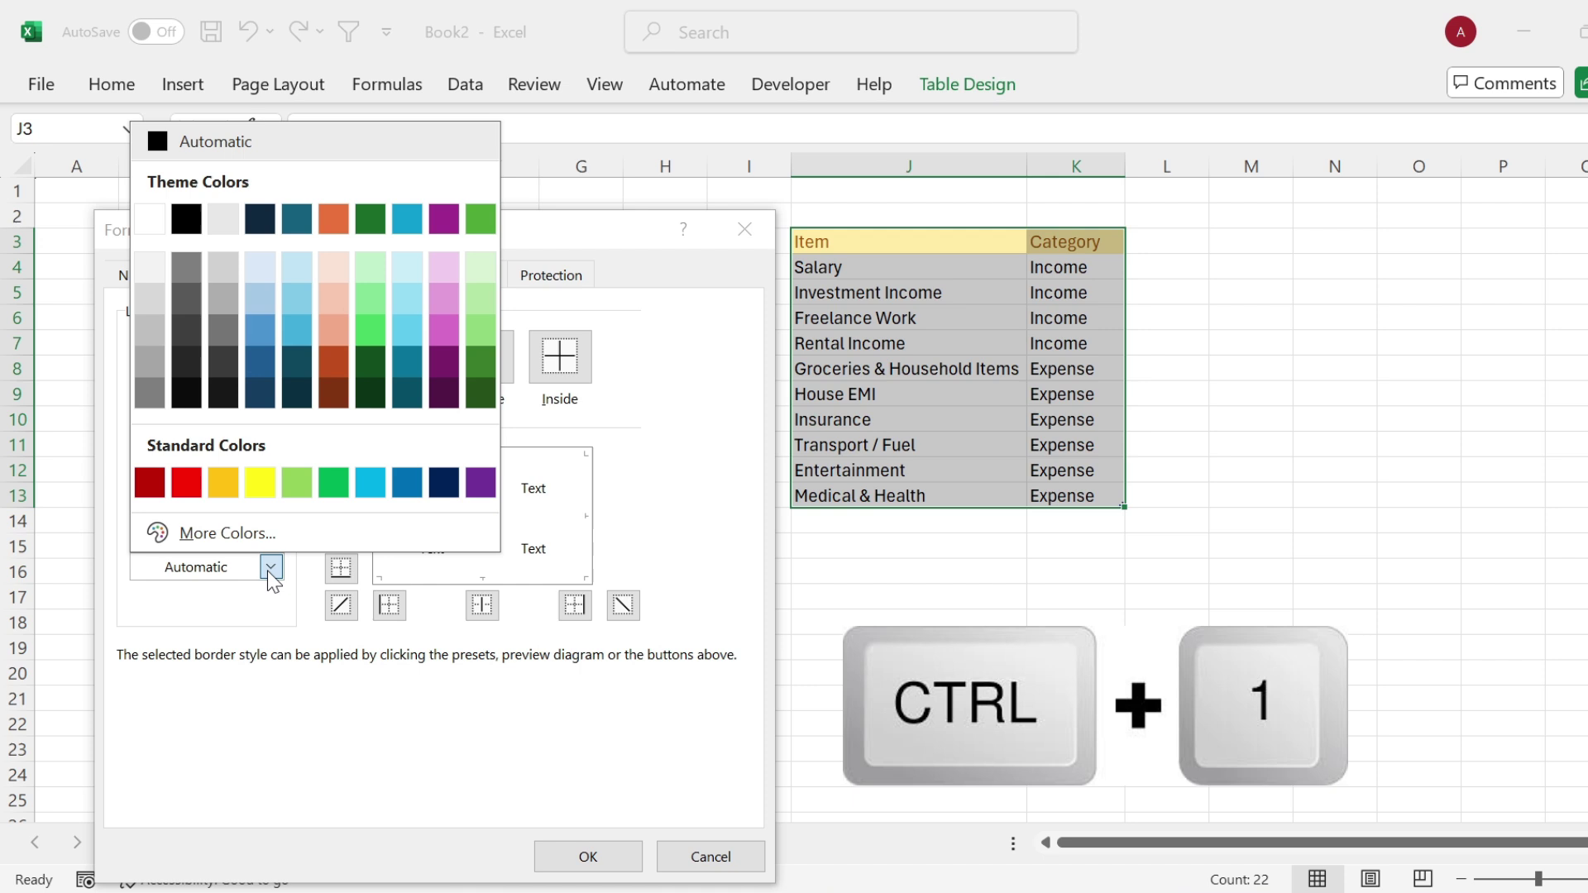
{"action": "left_click", "coordinate": [341, 296]}
{"action": "left_click", "coordinate": [480, 356]}
{"action": "left_click", "coordinate": [559, 357]}
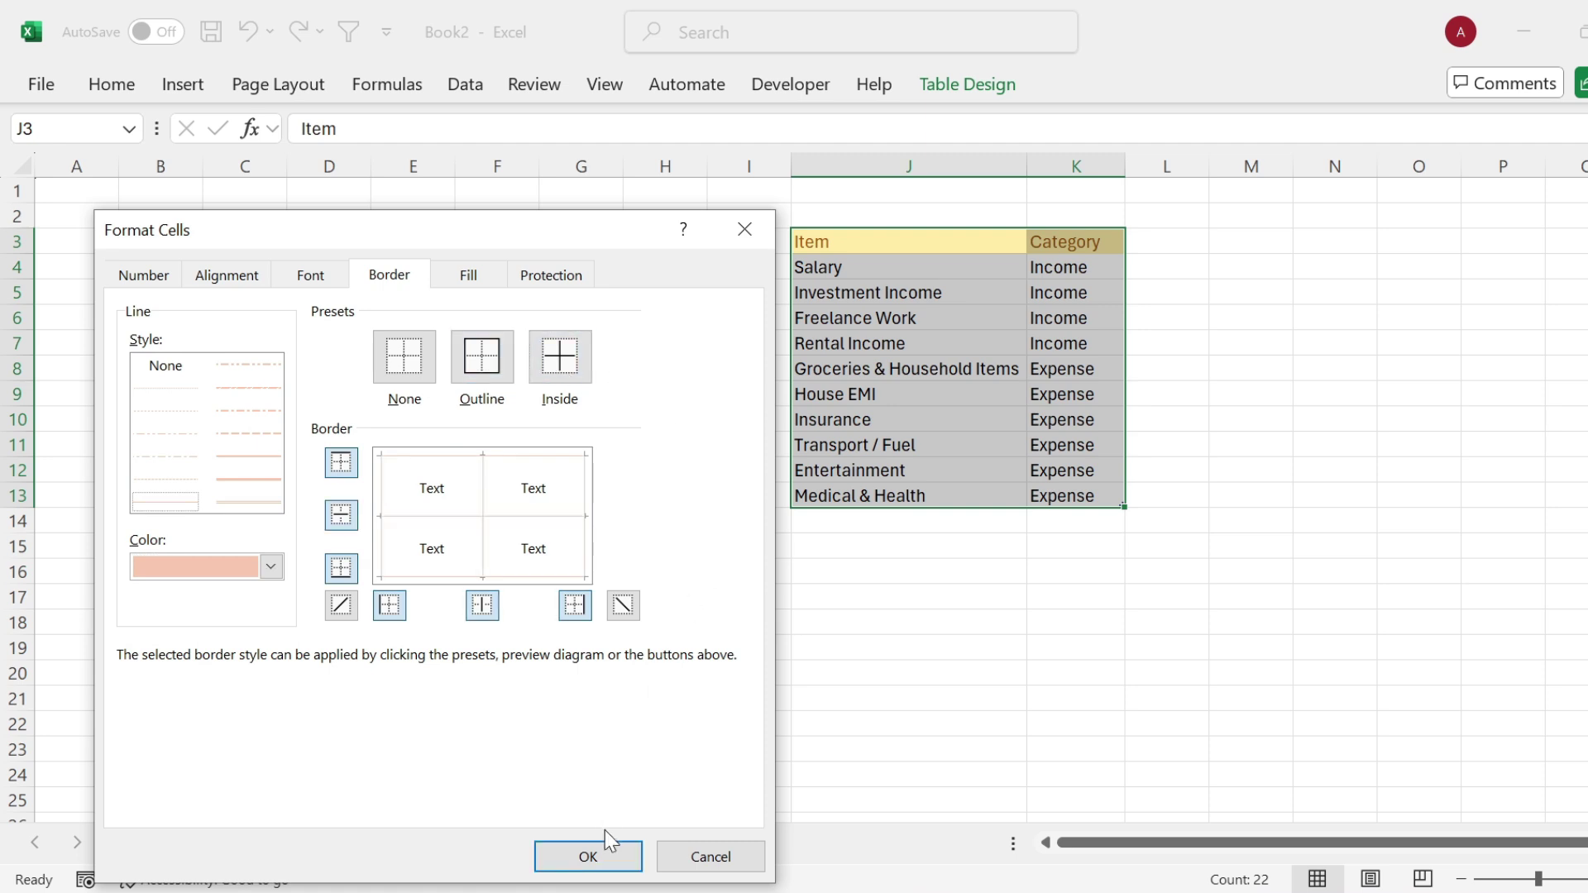
{"action": "left_click", "coordinate": [603, 855]}
{"action": "left_click", "coordinate": [1067, 629]}
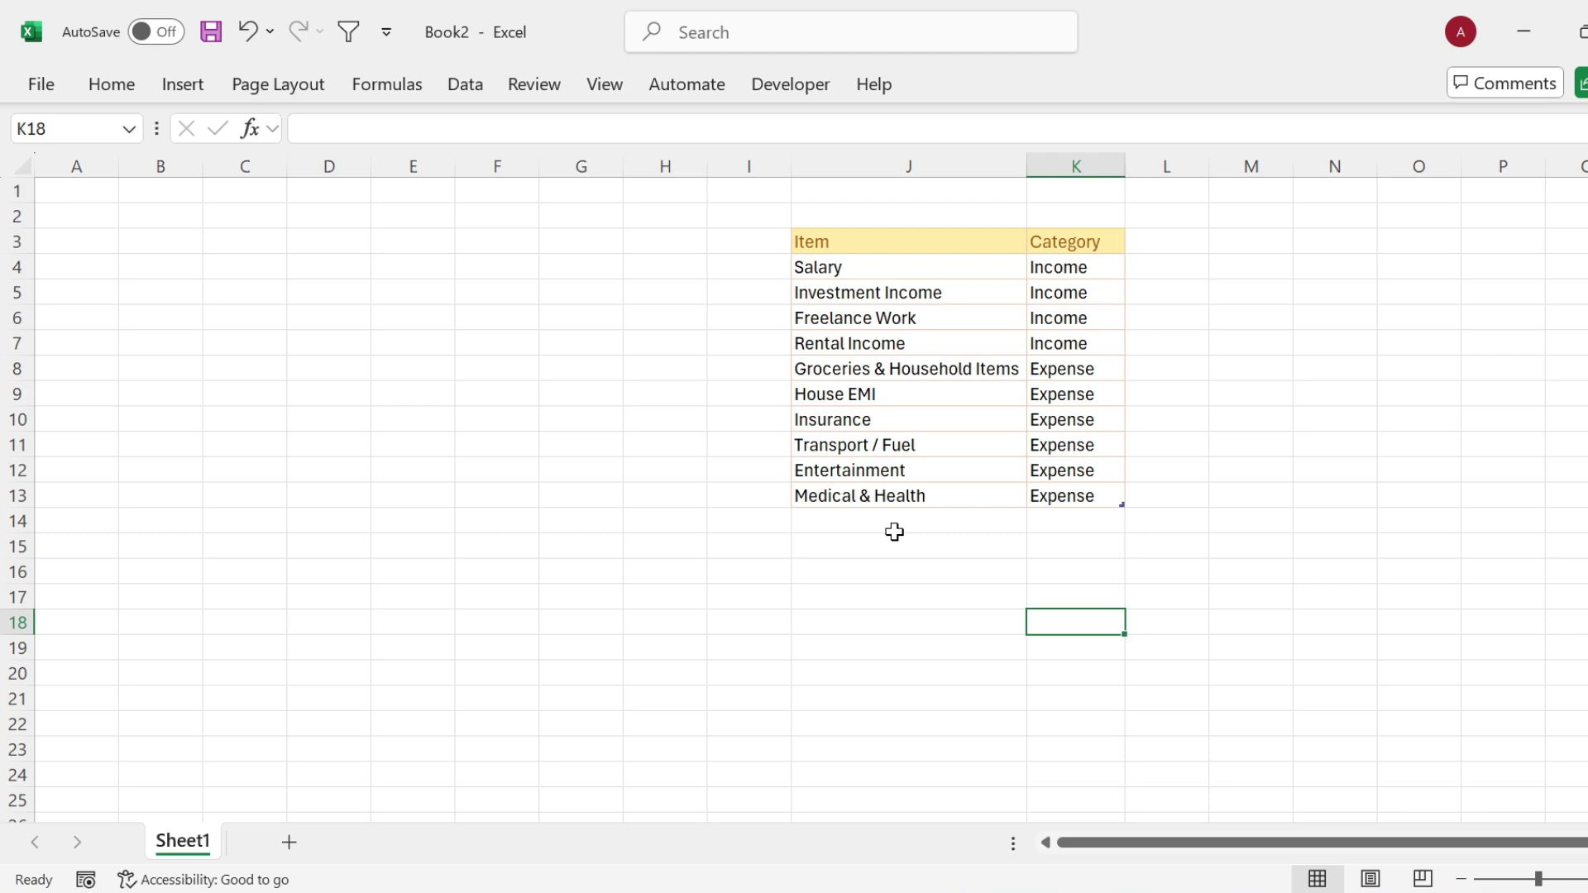
{"action": "left_click_drag", "start_coordinate": [843, 521], "coordinate": [1100, 532]}
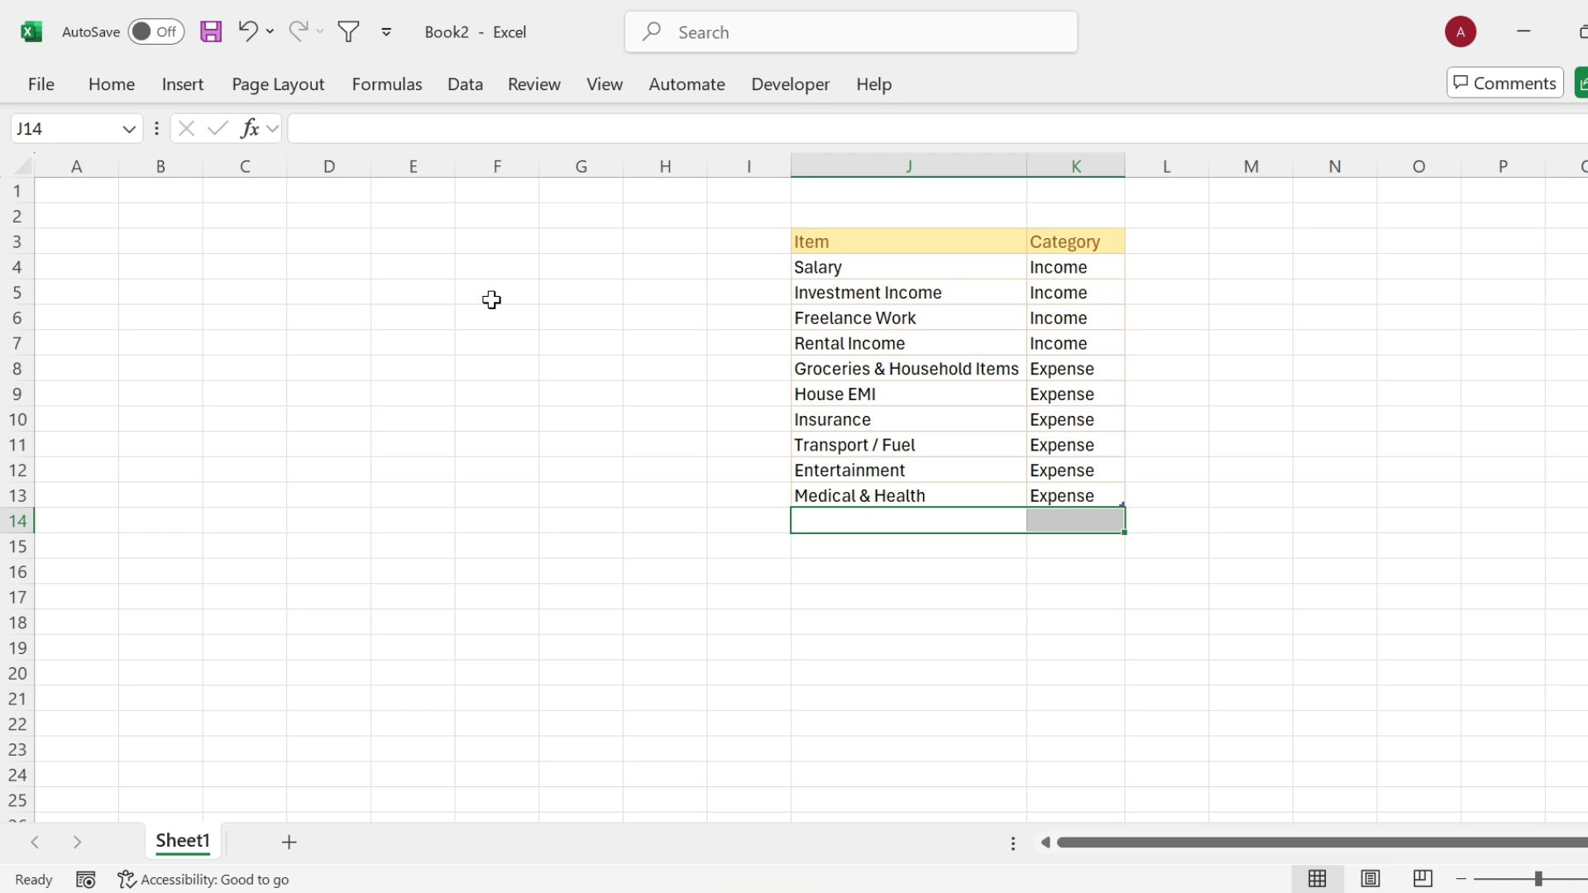
Step: Enter the headers Date, Month, Item, Category, Amount and Remarks across B4:G4
{"action": "left_click", "coordinate": [167, 266]}
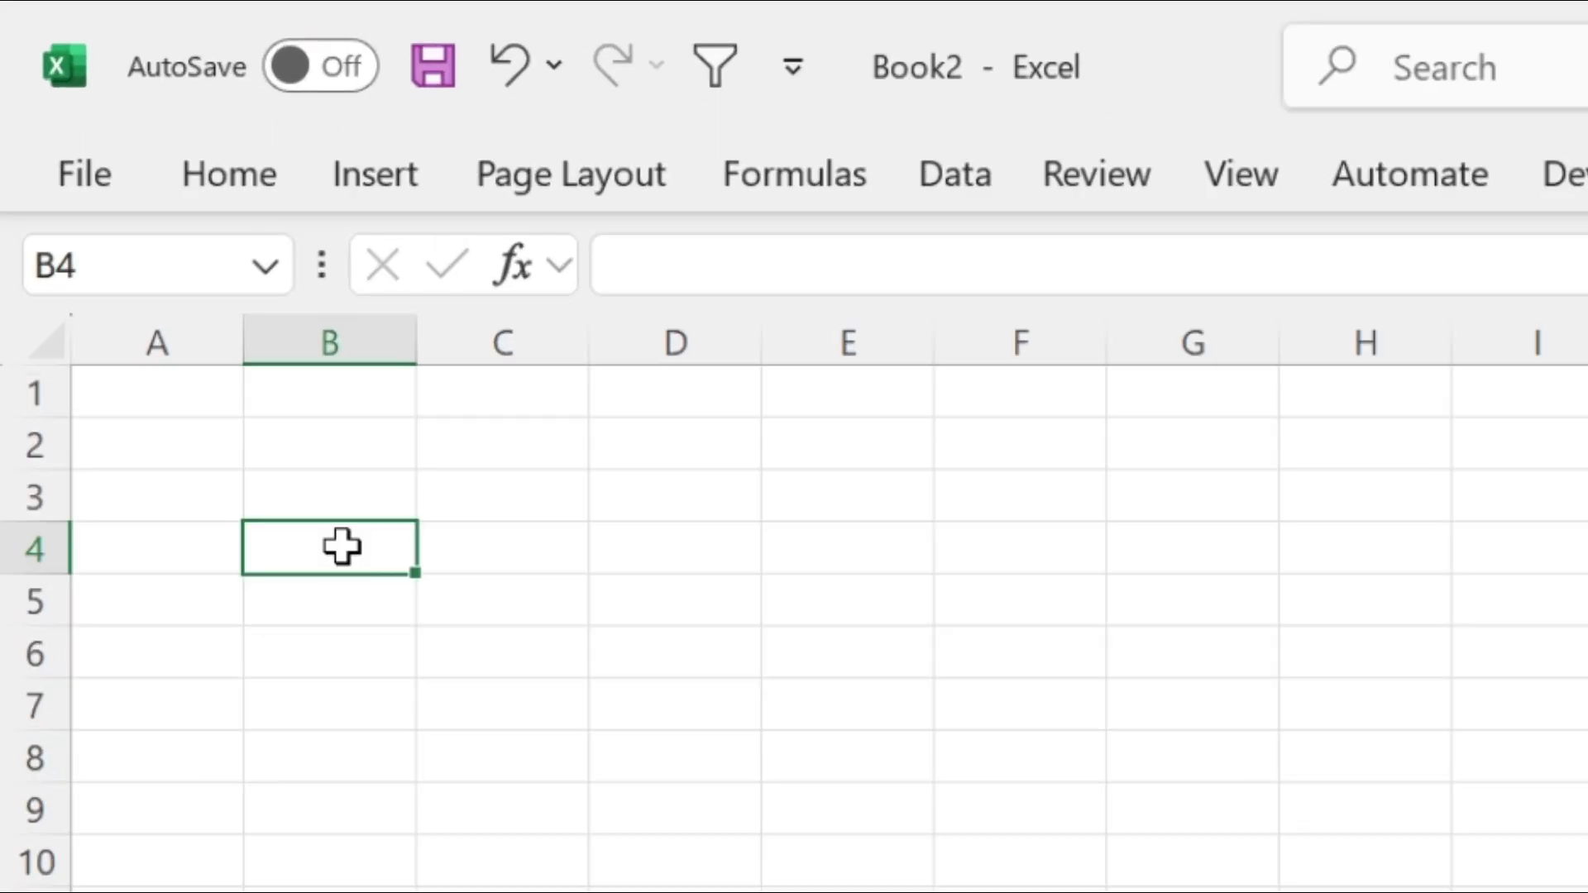
{"action": "type", "text": "Date"}
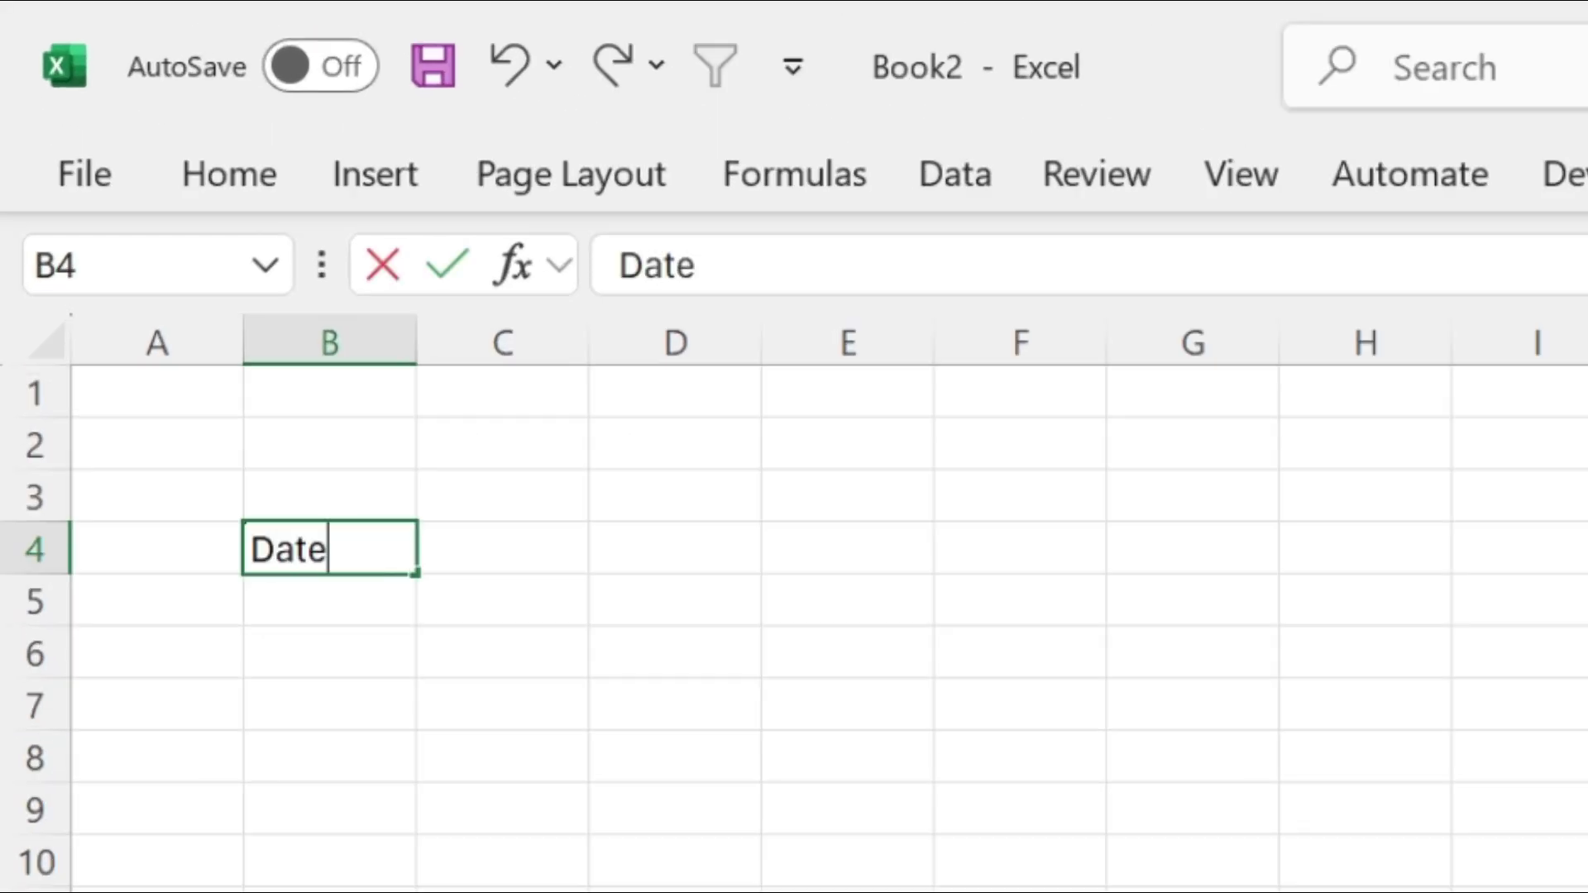
{"action": "key", "text": "Tab"}
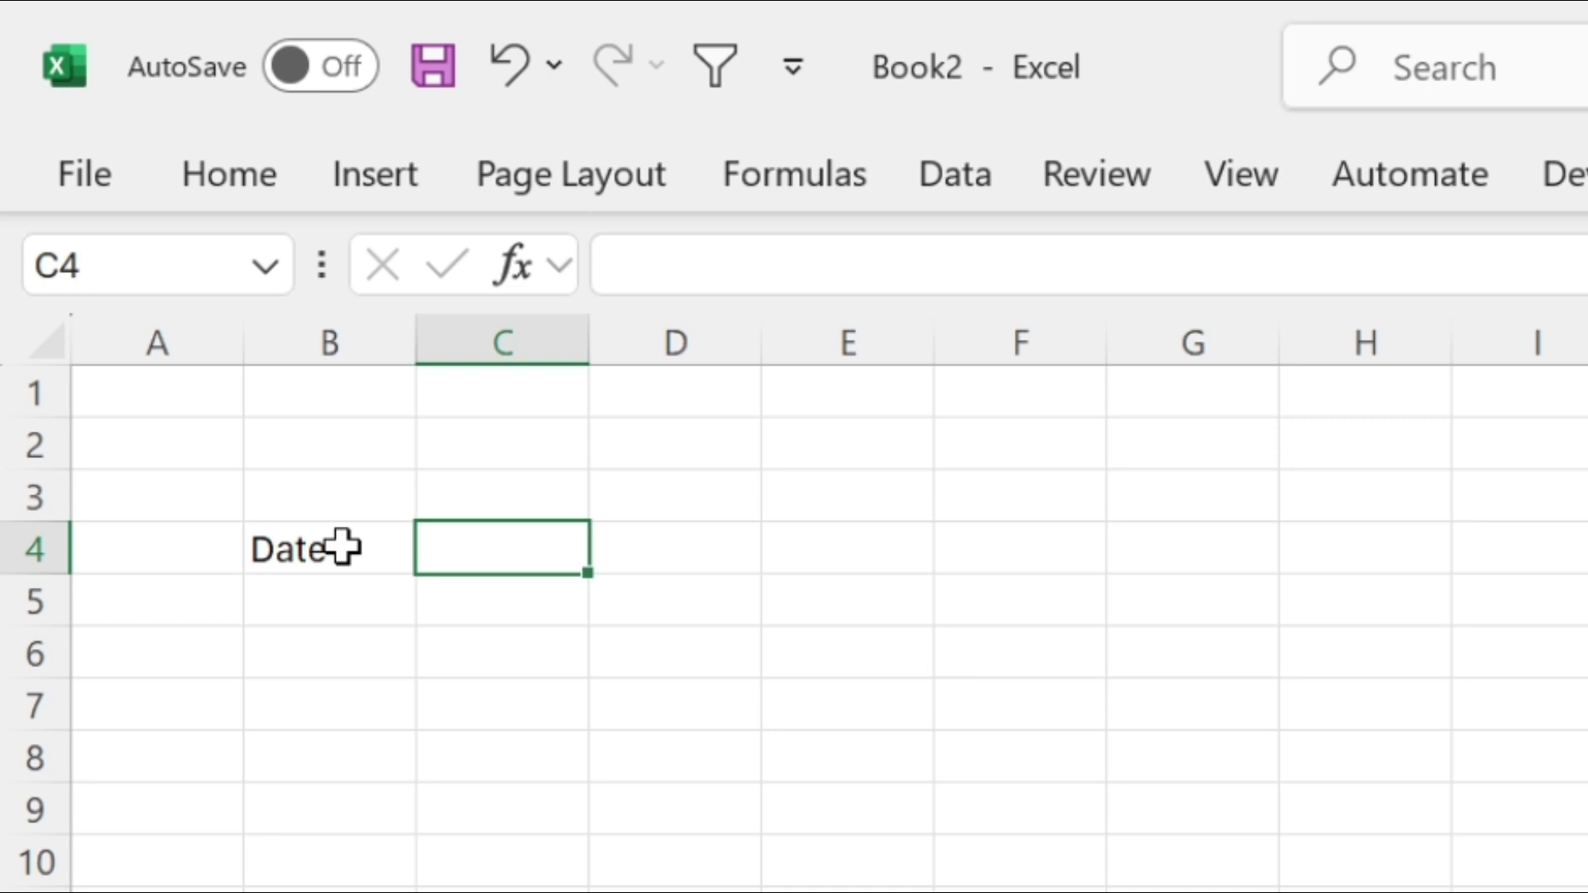
{"action": "type", "text": "Month"}
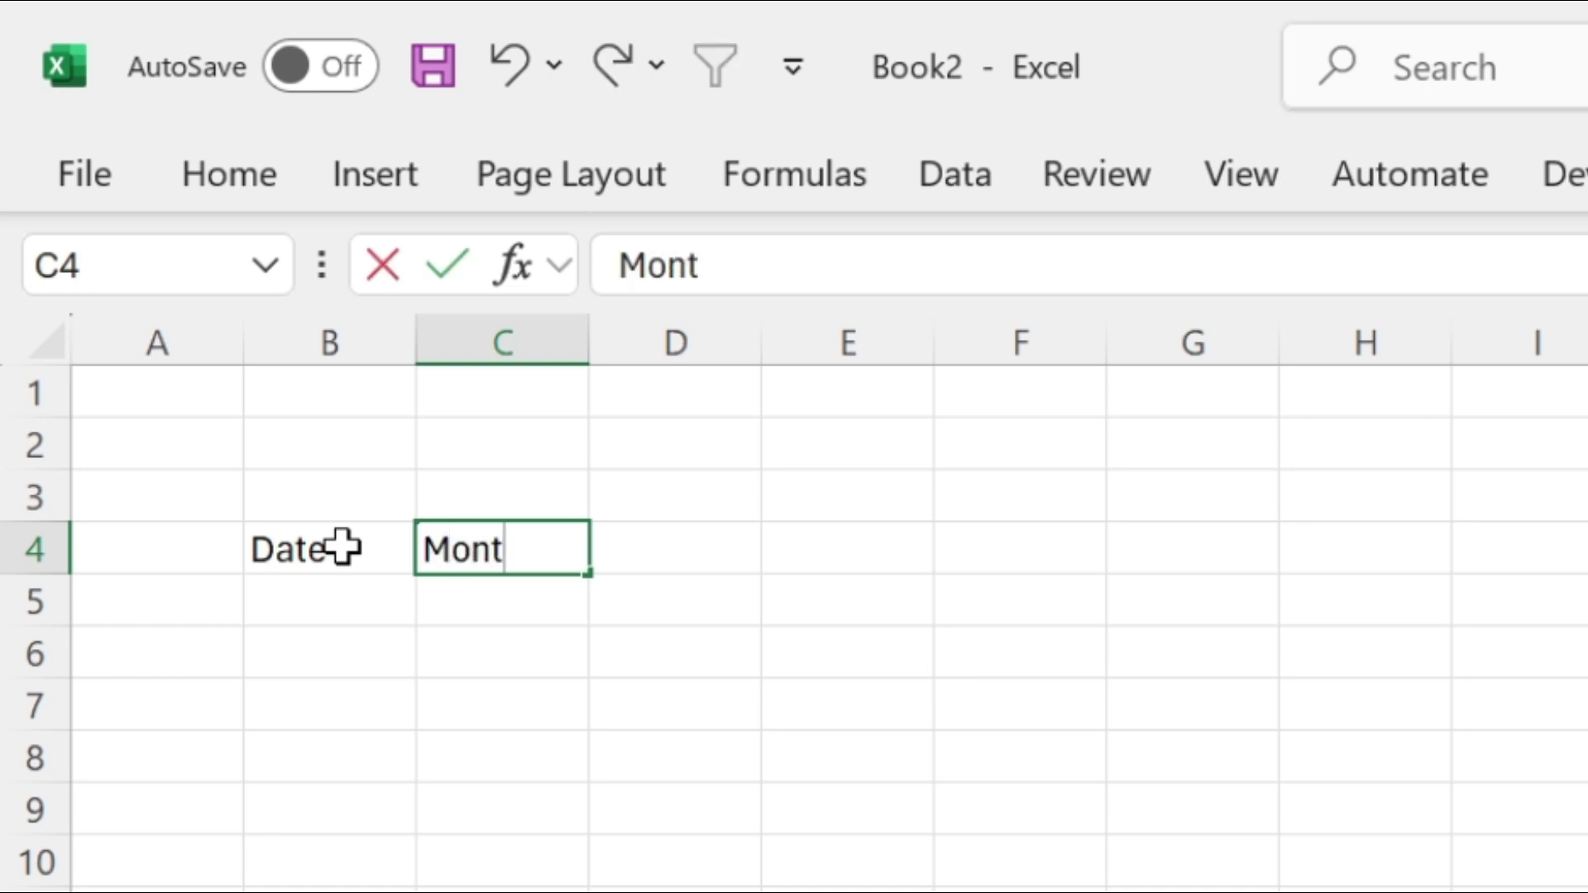
{"action": "key", "text": "Tab"}
{"action": "type", "text": "Item"}
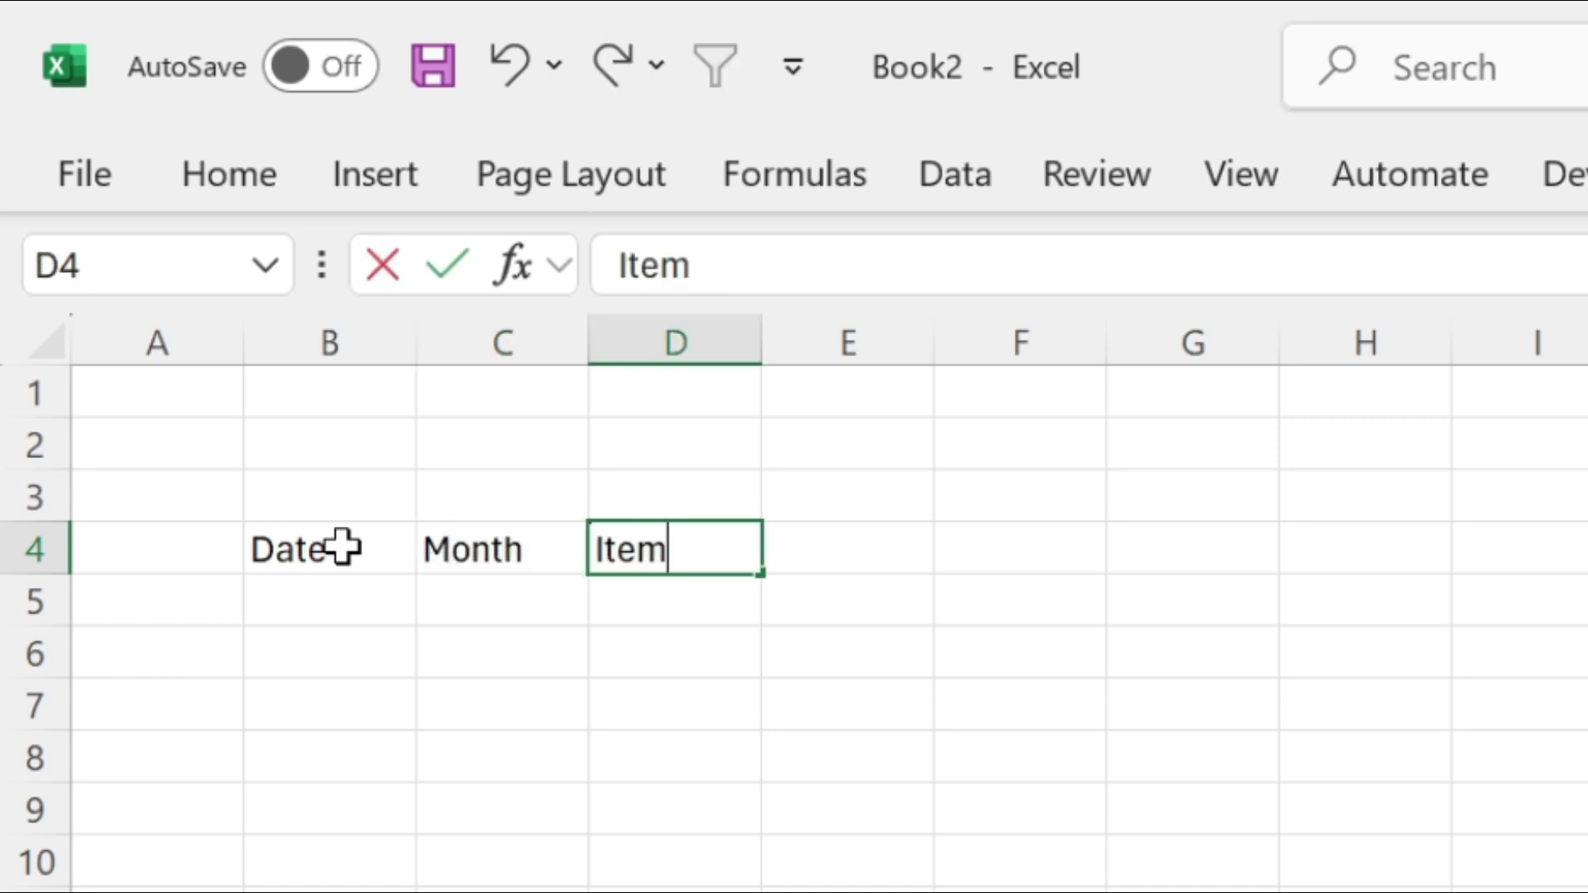
{"action": "key", "text": "Tab"}
{"action": "type", "text": "Category"}
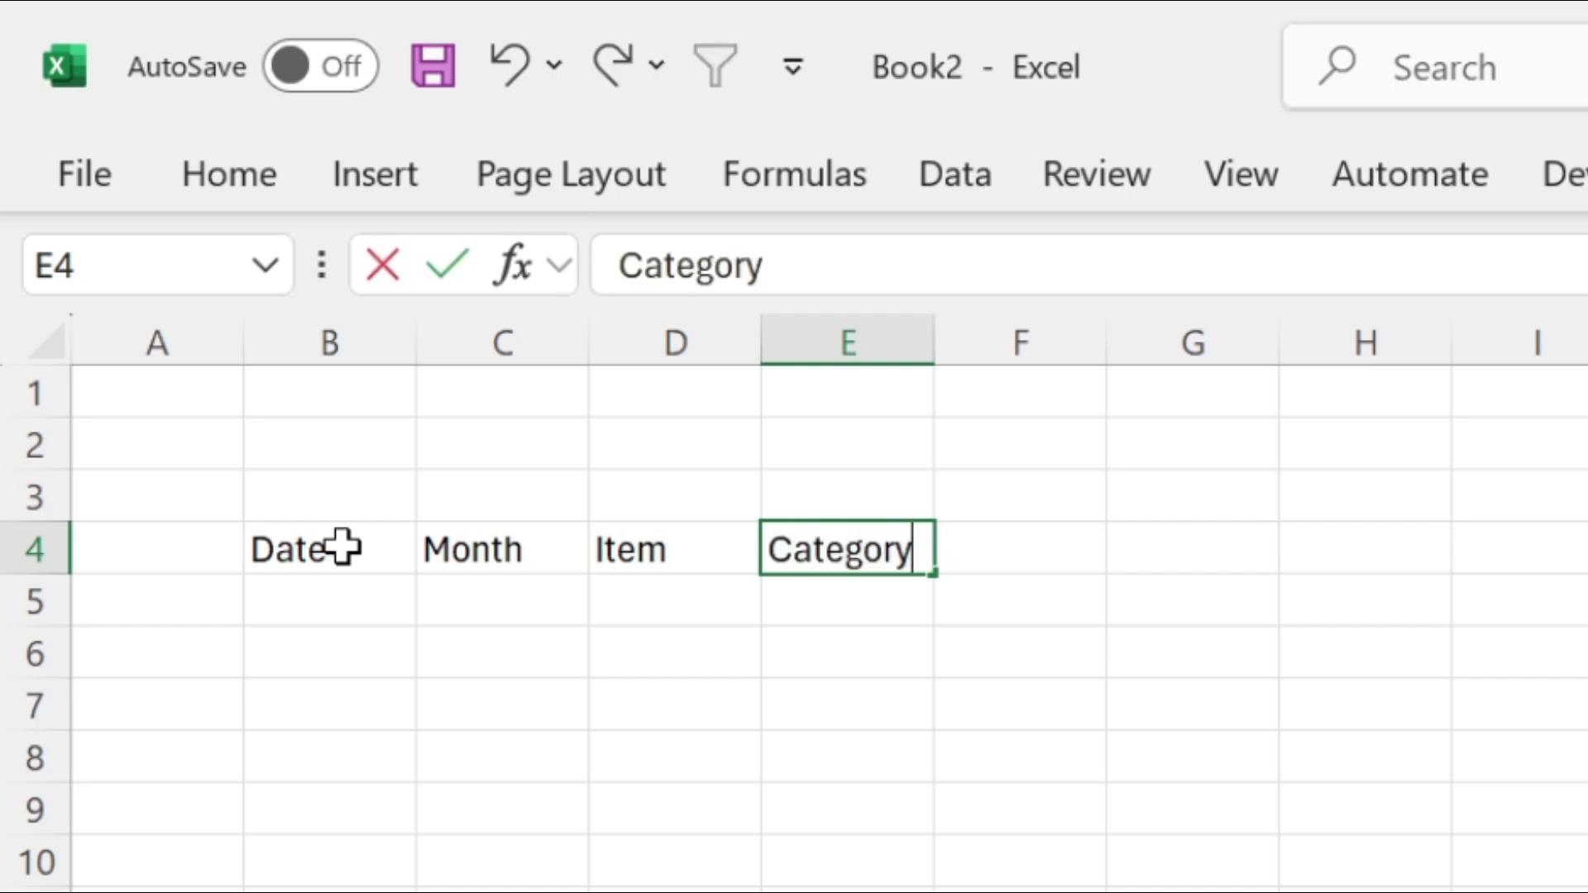
{"action": "key", "text": "Tab"}
{"action": "type", "text": "Amount"}
{"action": "key", "text": "Tab"}
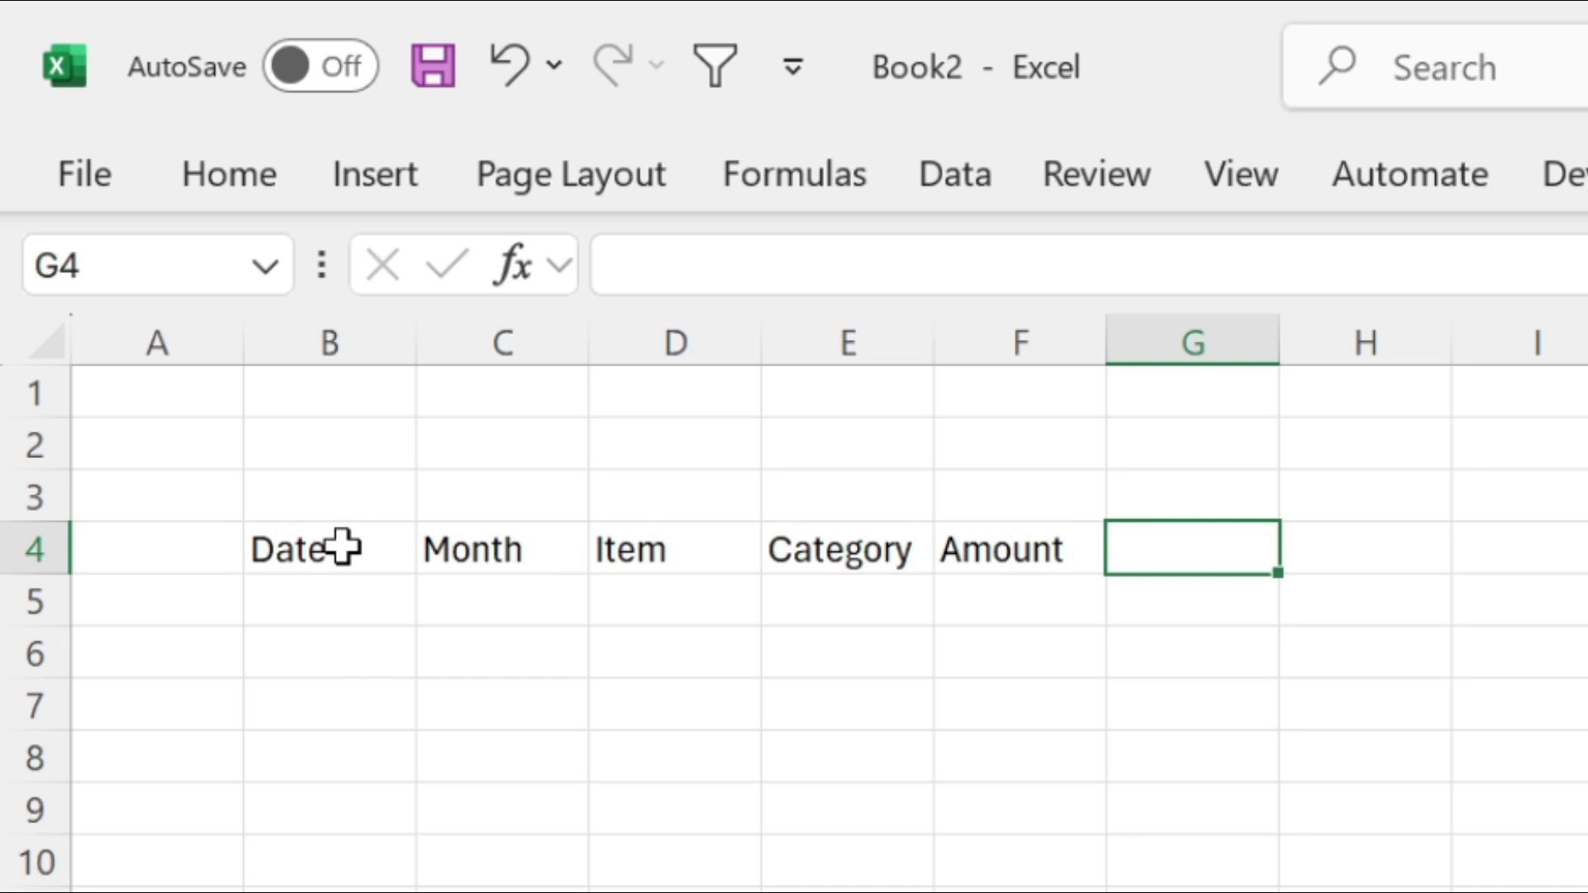
{"action": "type", "text": "Remarks"}
{"action": "key", "text": "Return"}
Step: Enter the date 1/1/2024 in B5 under the Date header
{"action": "left_click", "coordinate": [320, 603]}
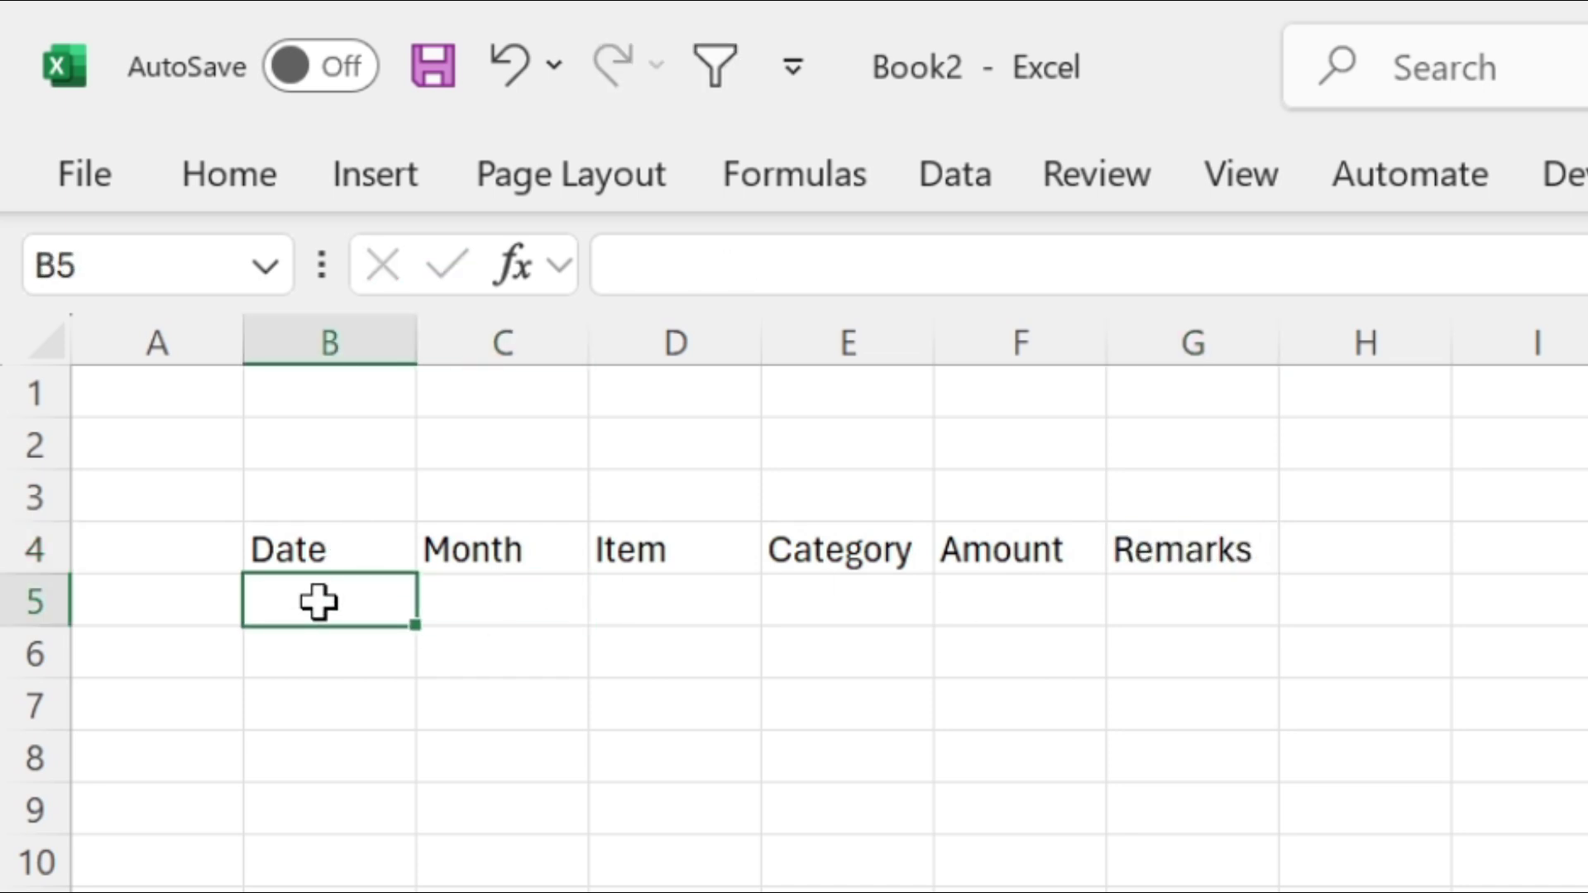
{"action": "type", "text": "1/1/2024"}
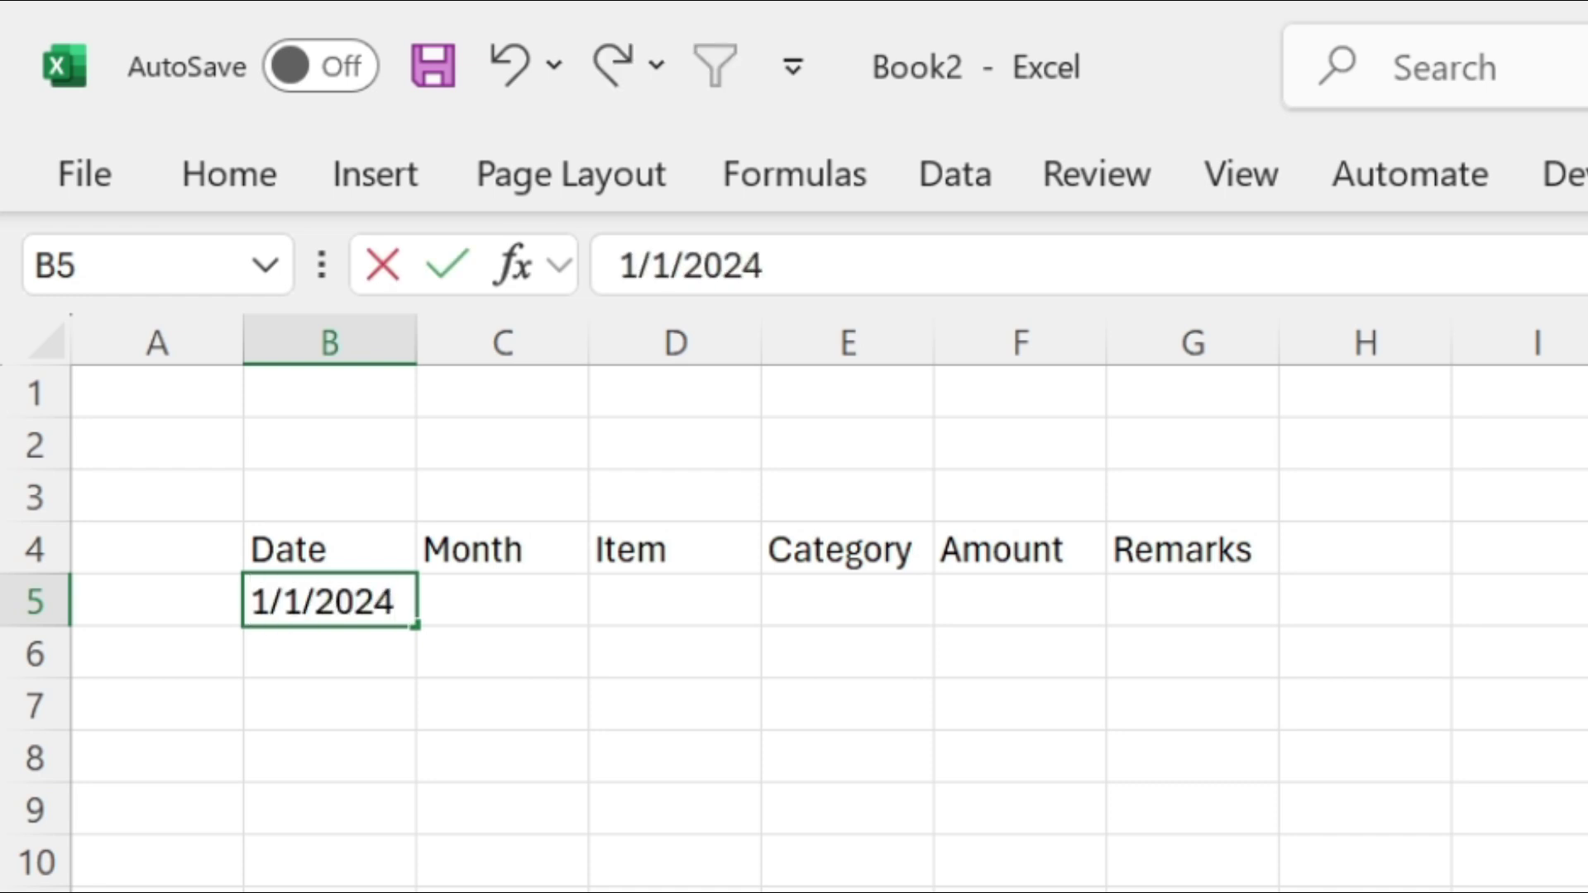
{"action": "key", "text": "Tab"}
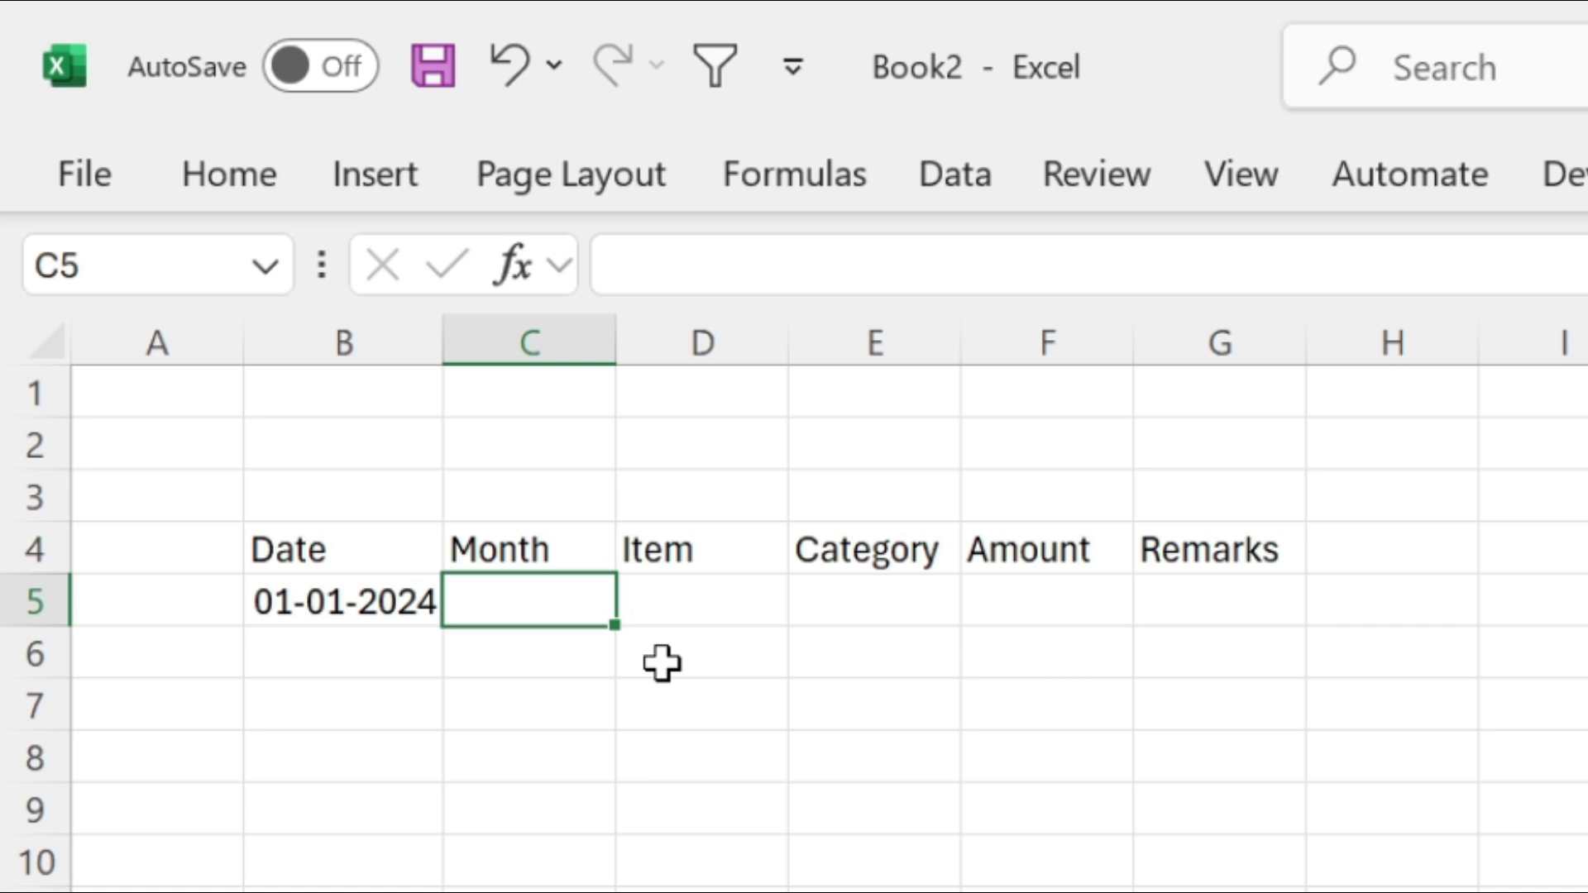
Step: Enter the formula =TEXT(B5,"MMM") in C5 to derive the month abbreviation from the date
{"action": "type", "text": "=tex"}
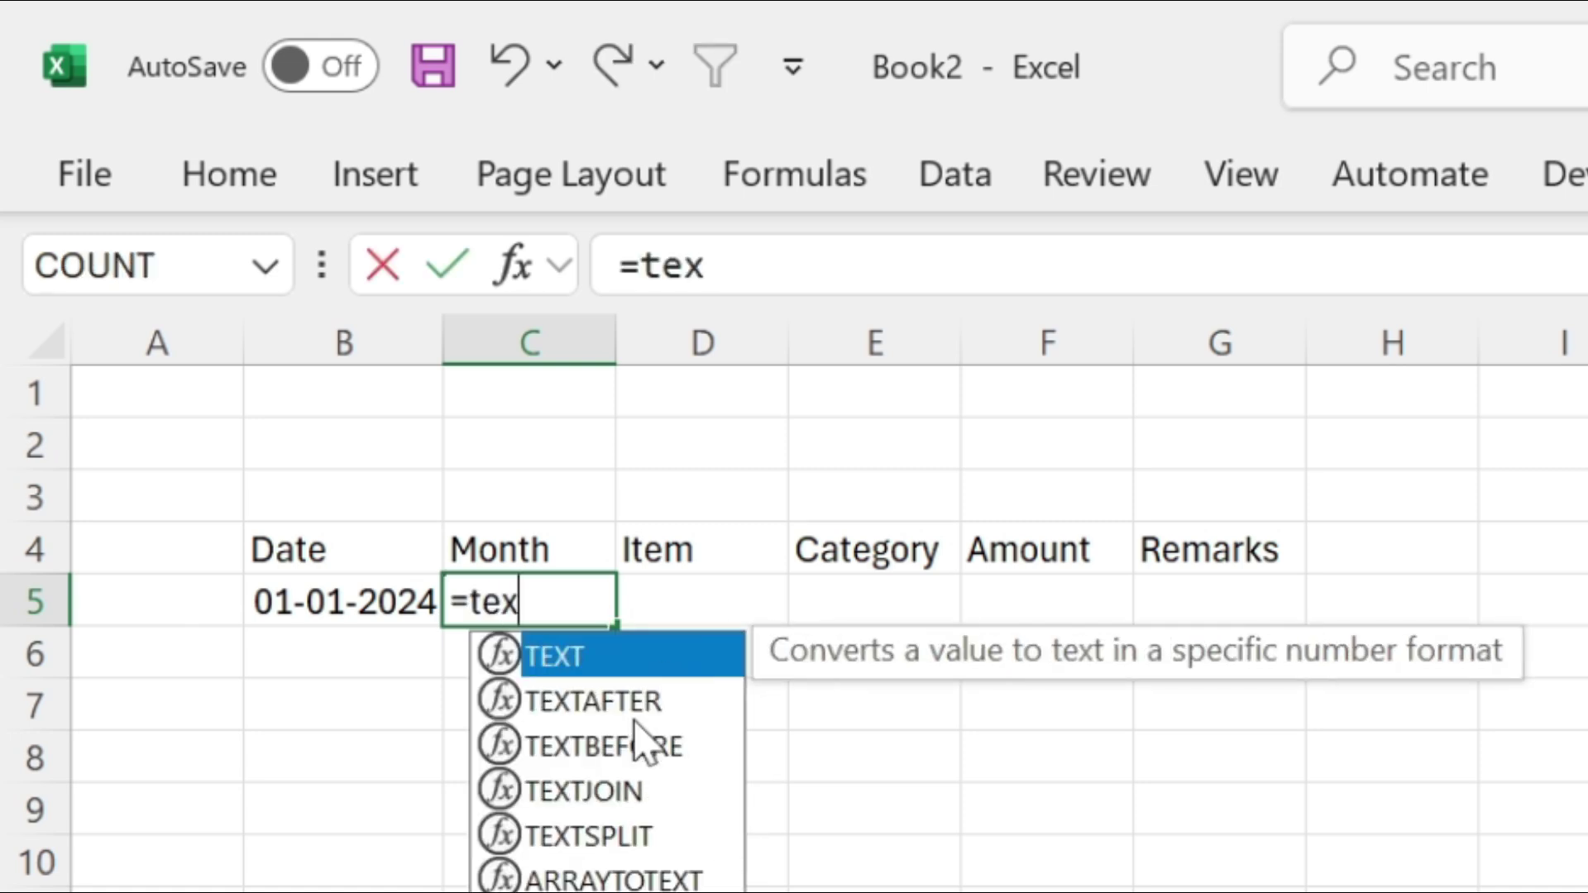
{"action": "double_click", "coordinate": [585, 661]}
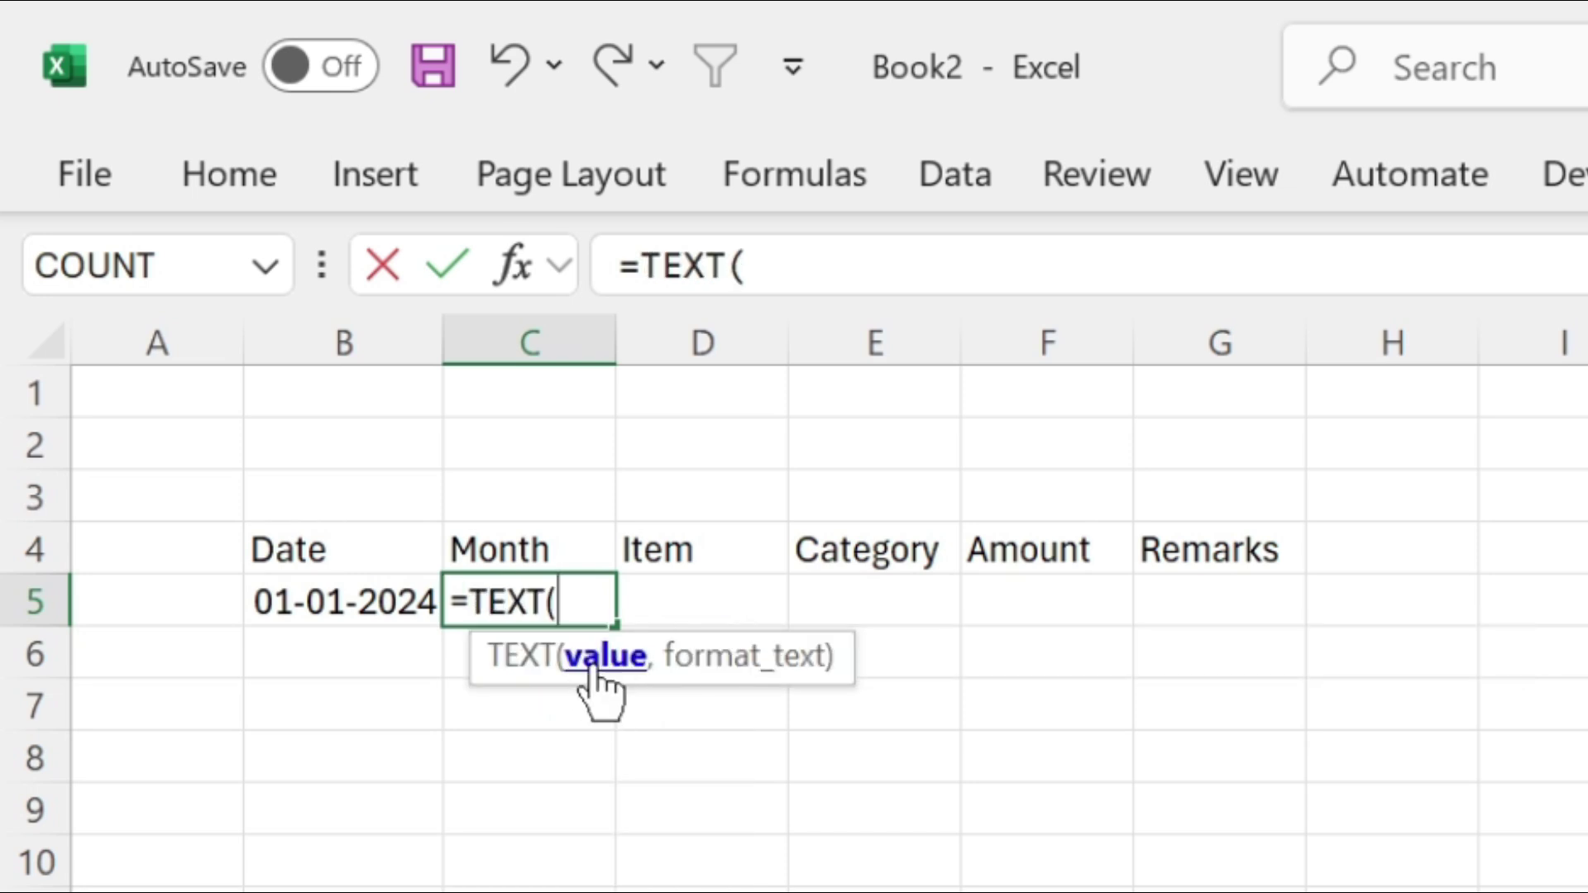
{"action": "left_click", "coordinate": [367, 604]}
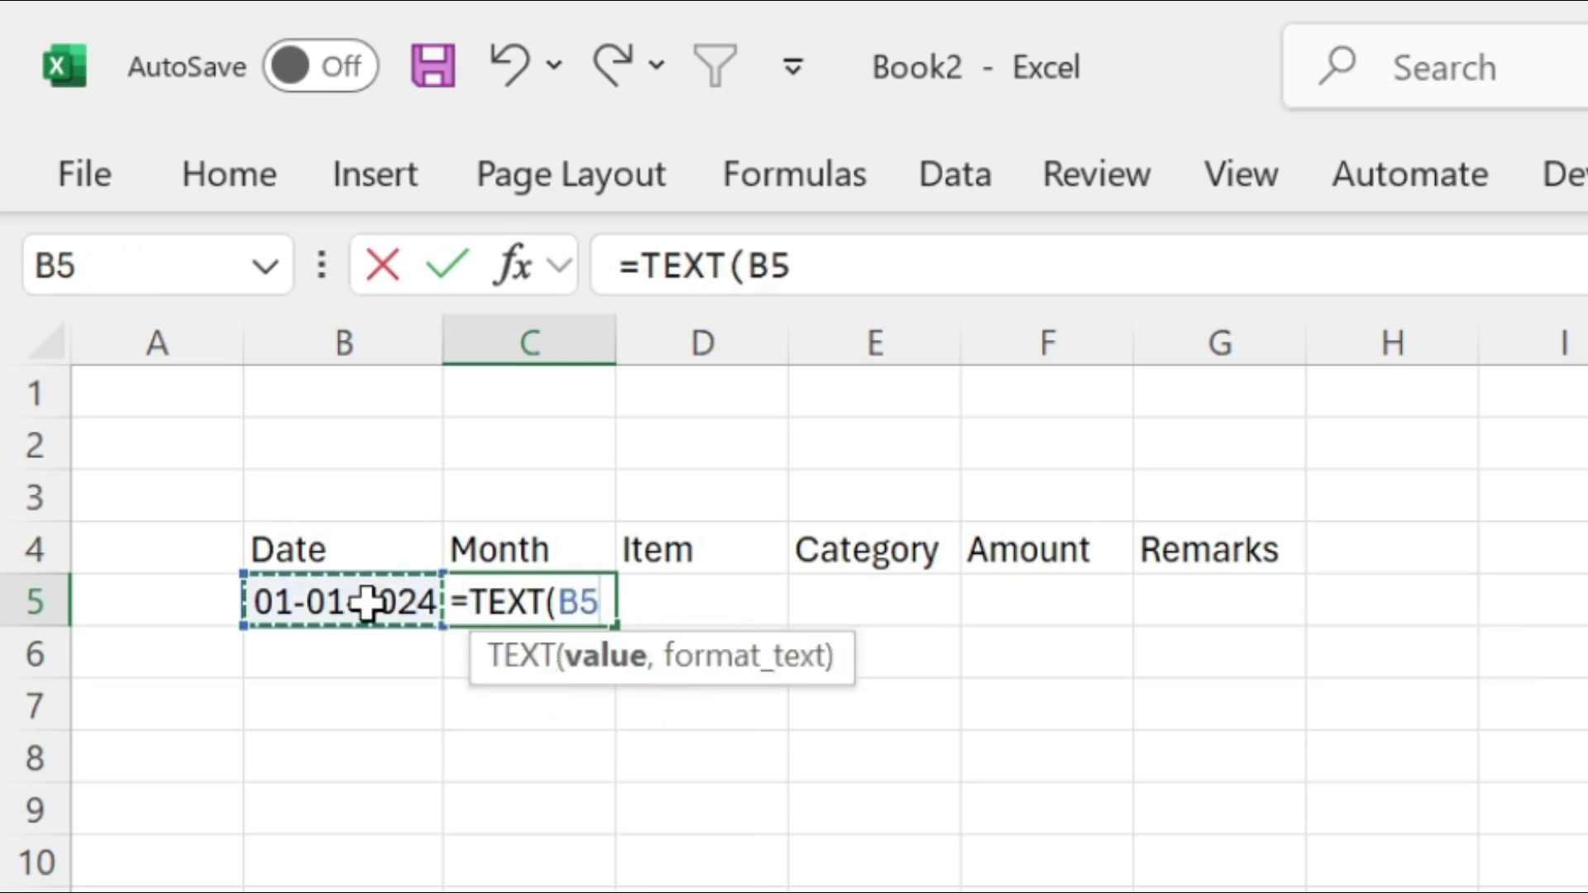
{"action": "type", "text": ","}
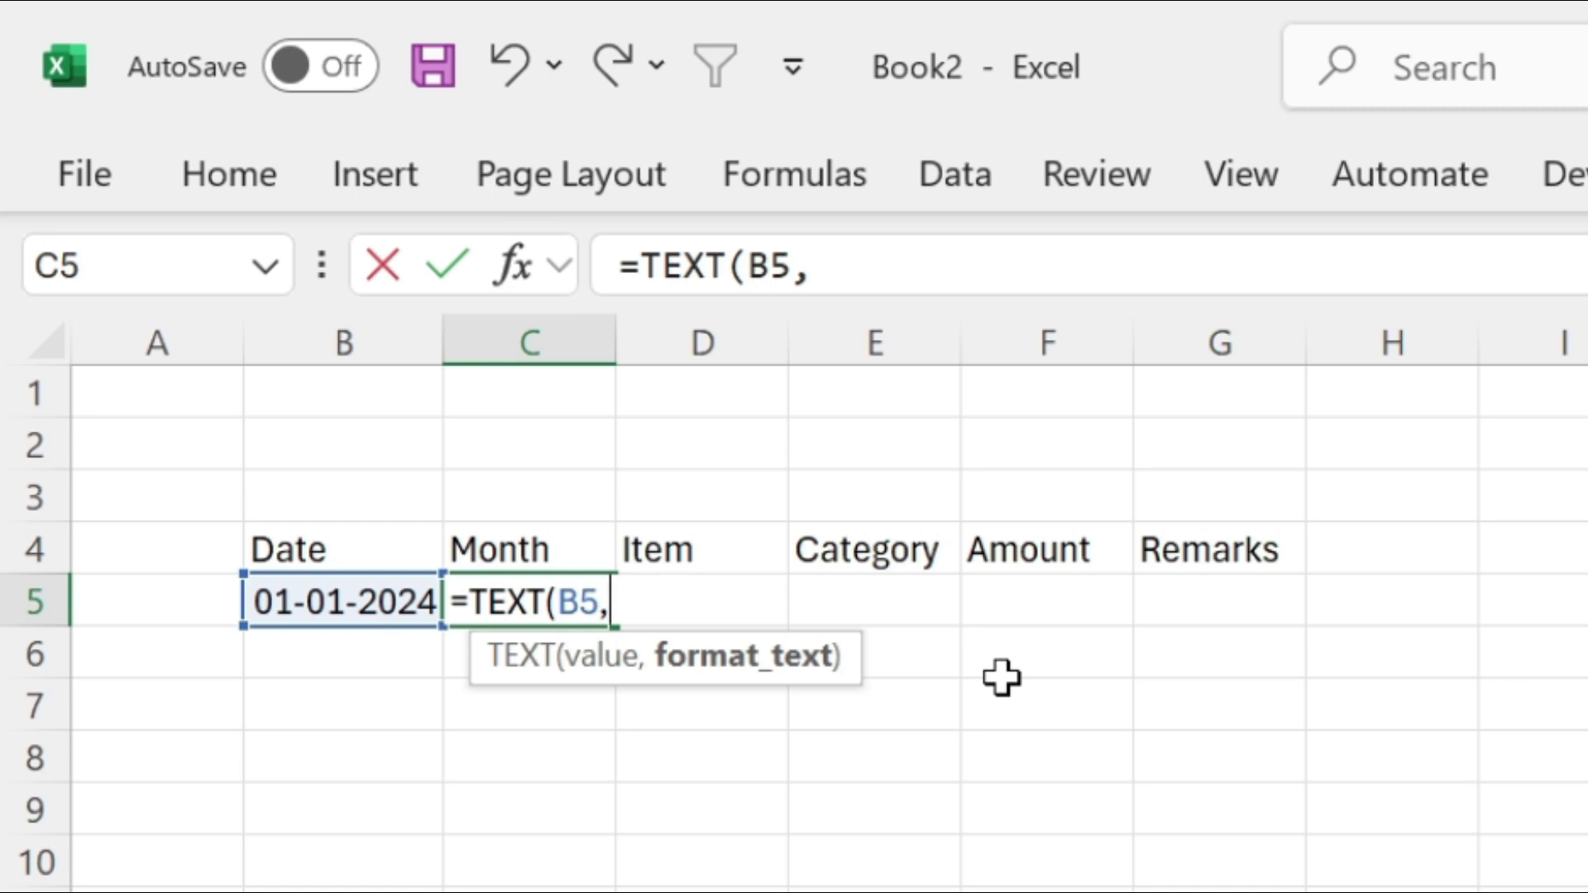
{"action": "type", "text": "\"MMM\")"}
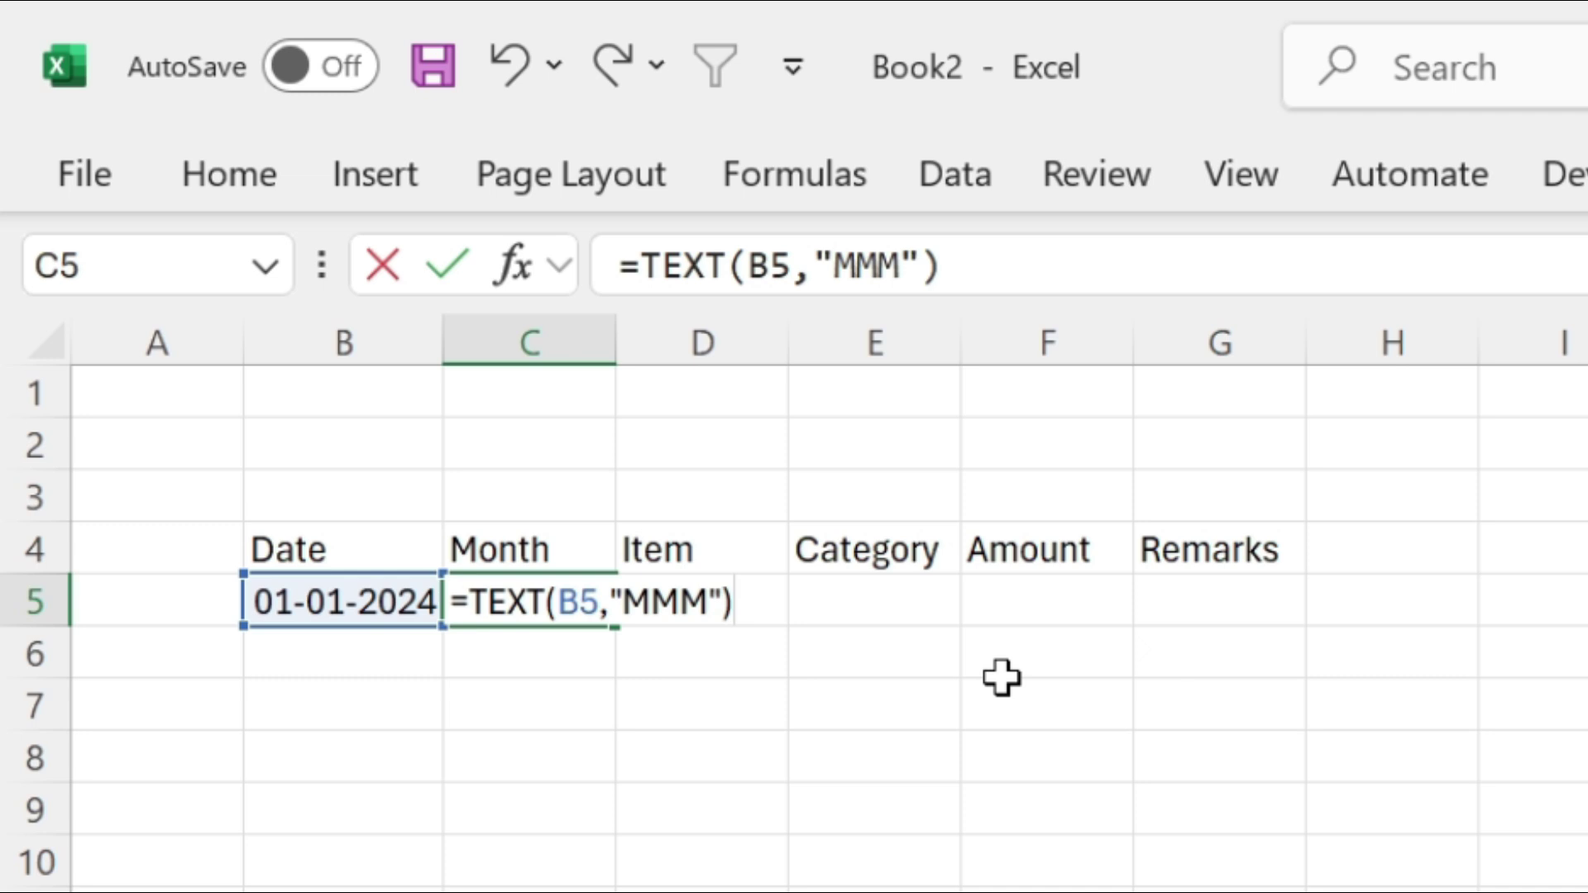
{"action": "key", "text": "Return"}
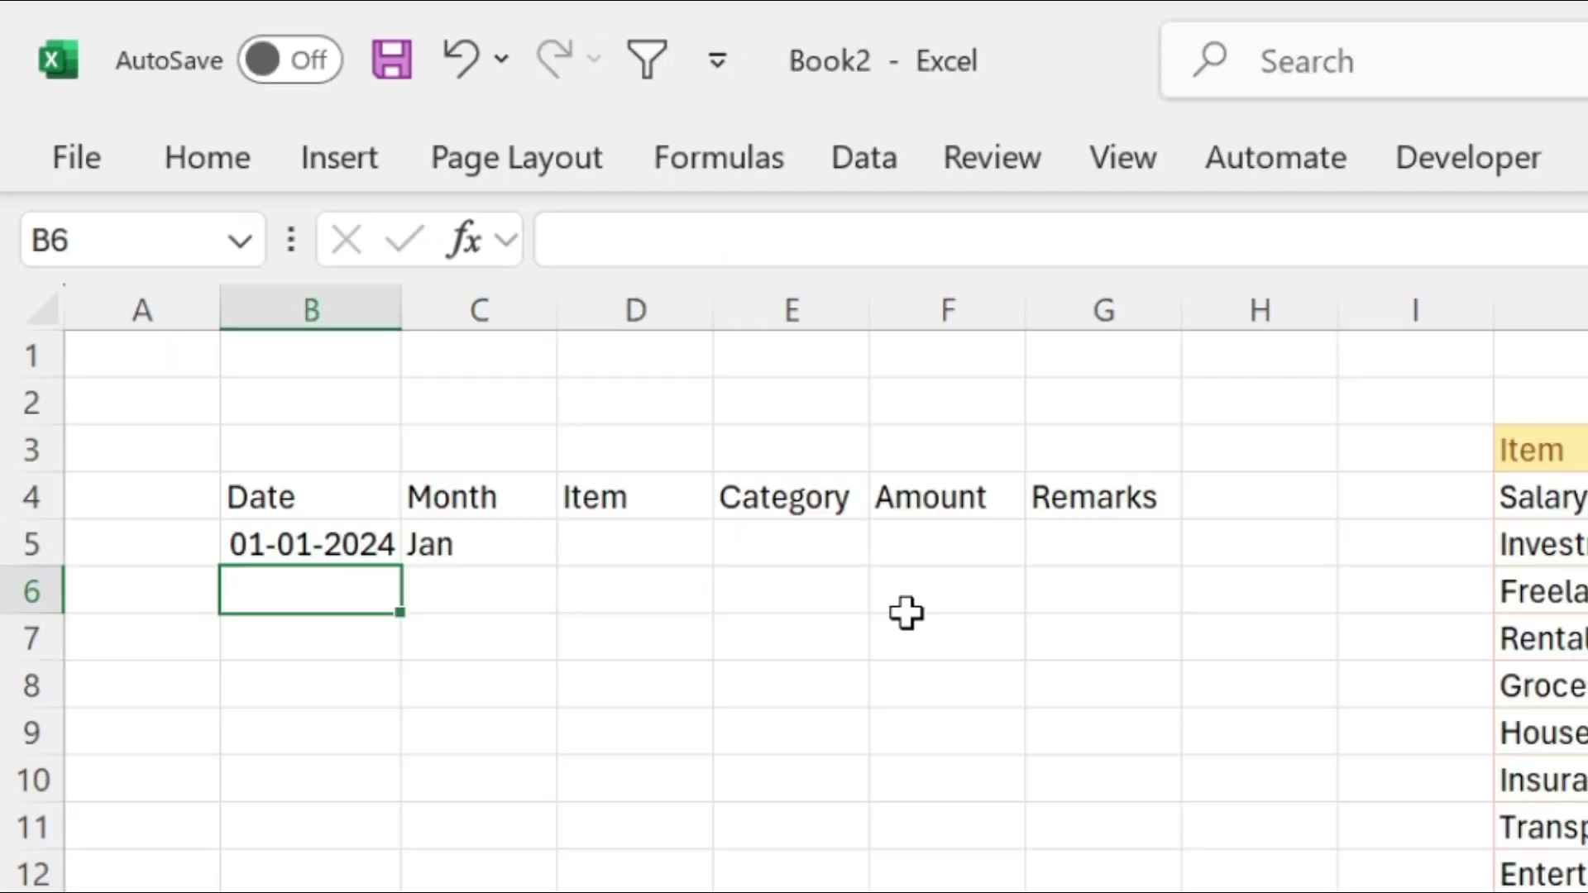
{"action": "key", "text": "Up"}
Step: Add list data validation to D5 with source =$J$4:$J$13 and choose Salary as its item
{"action": "left_click", "coordinate": [631, 544]}
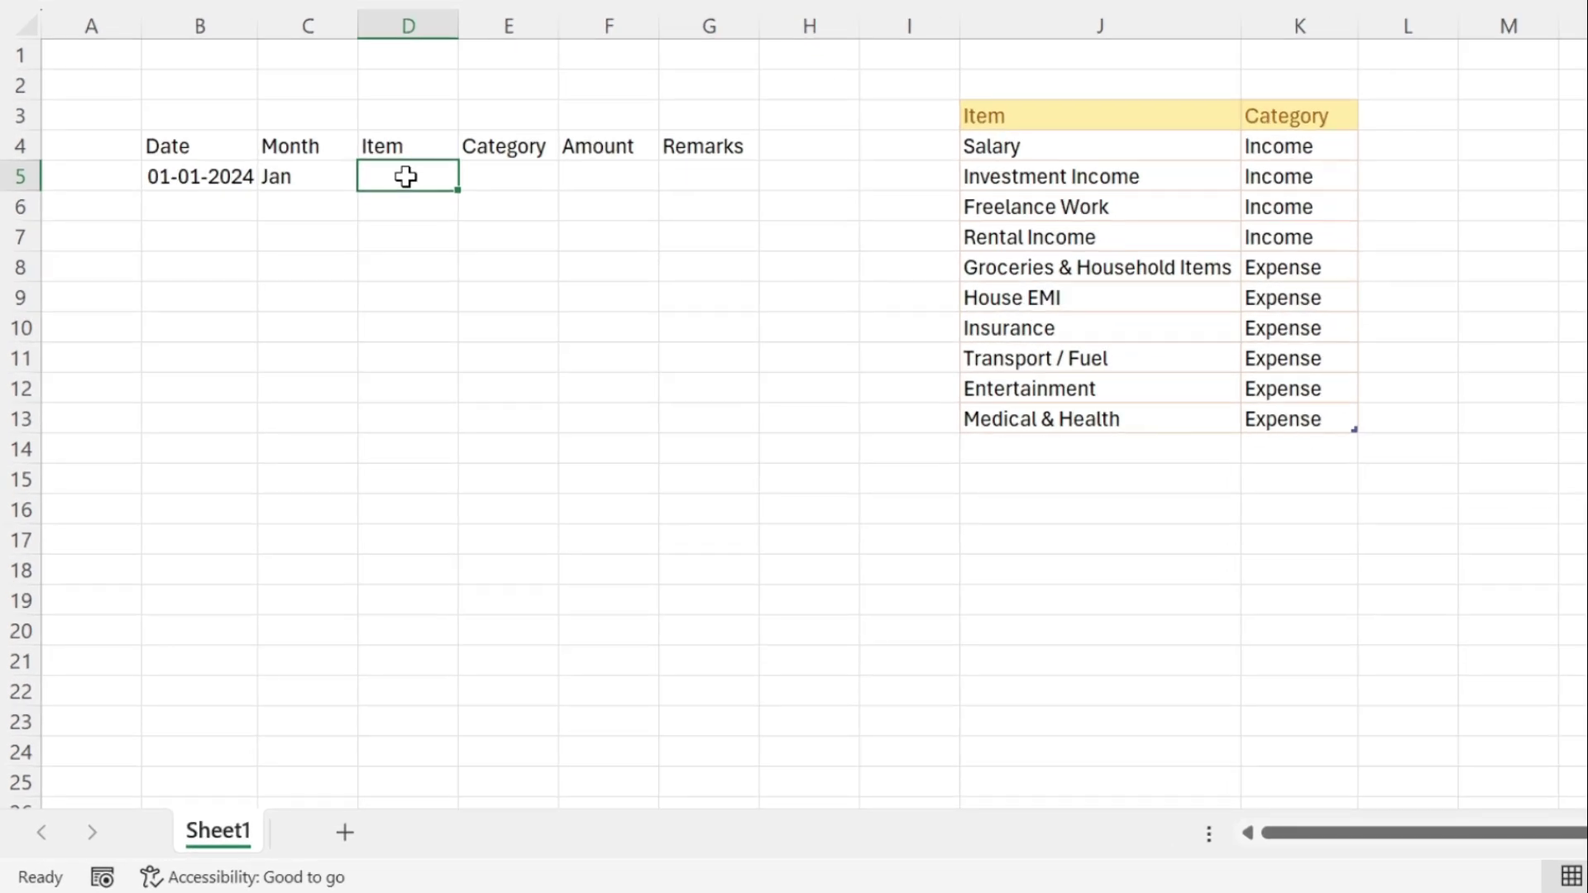
{"action": "key", "text": "alt"}
{"action": "key", "text": "a"}
{"action": "key", "text": "v"}
{"action": "key", "text": "v"}
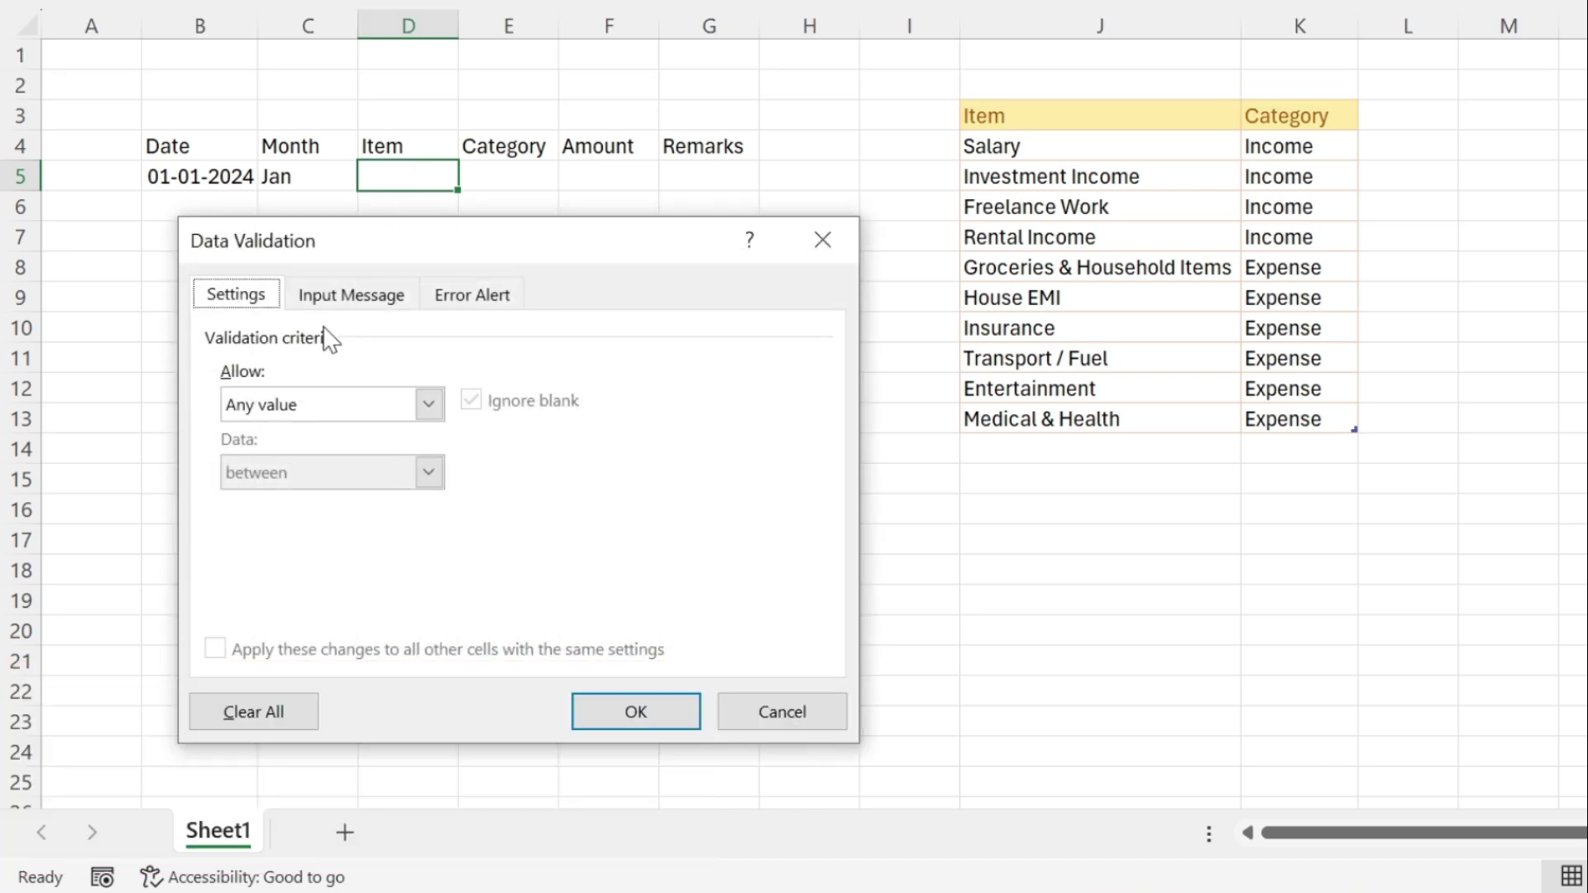
{"action": "left_click", "coordinate": [428, 405]}
{"action": "left_click", "coordinate": [305, 503]}
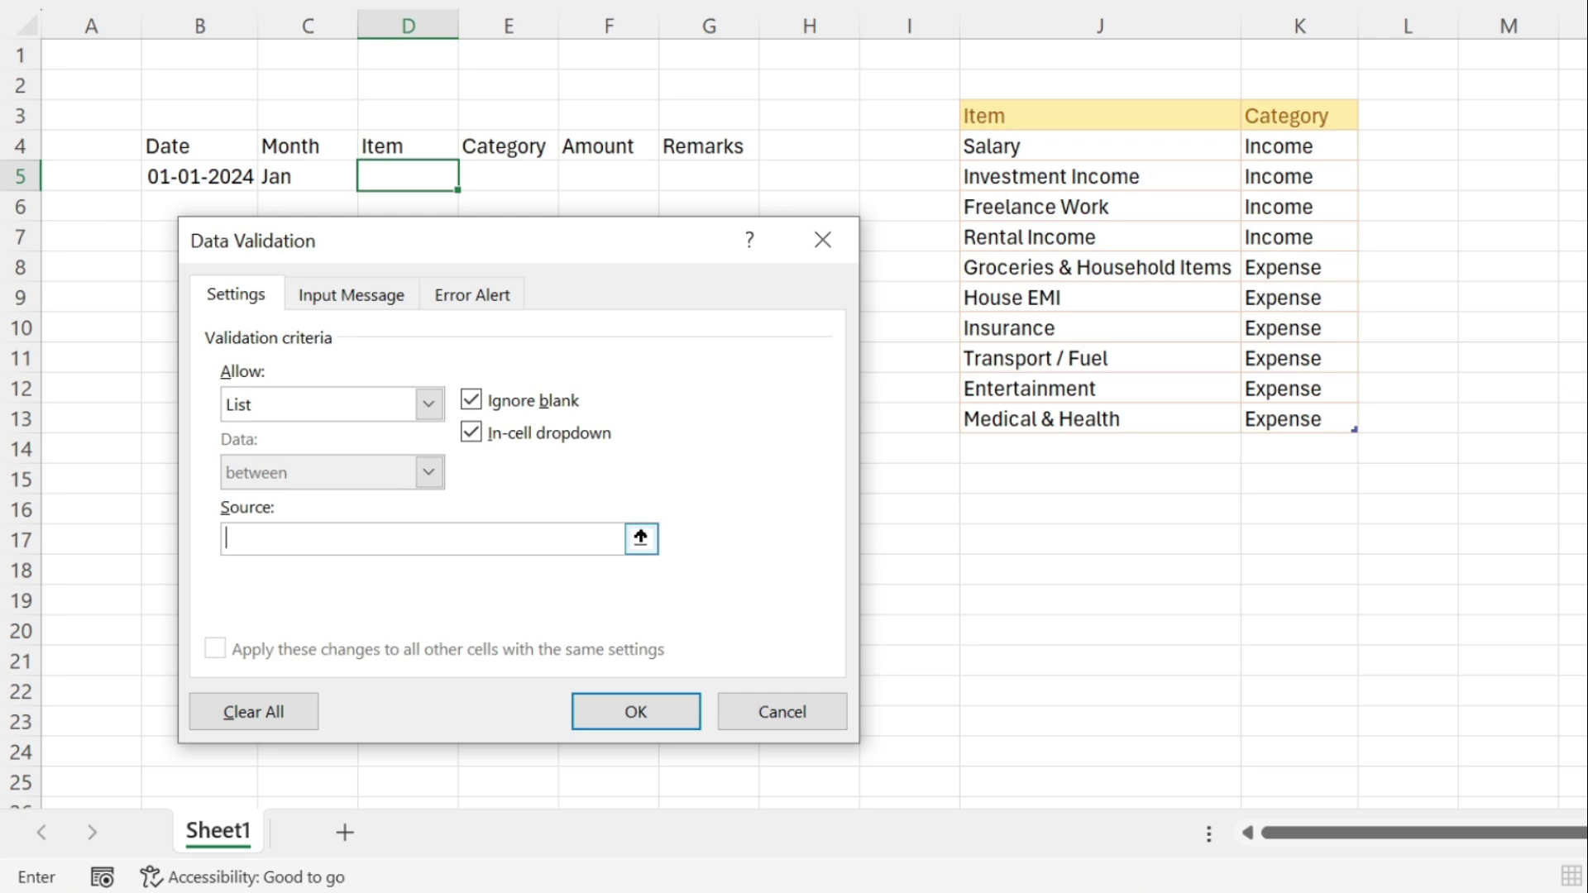
{"action": "left_click_drag", "start_coordinate": [1081, 156], "coordinate": [1089, 414]}
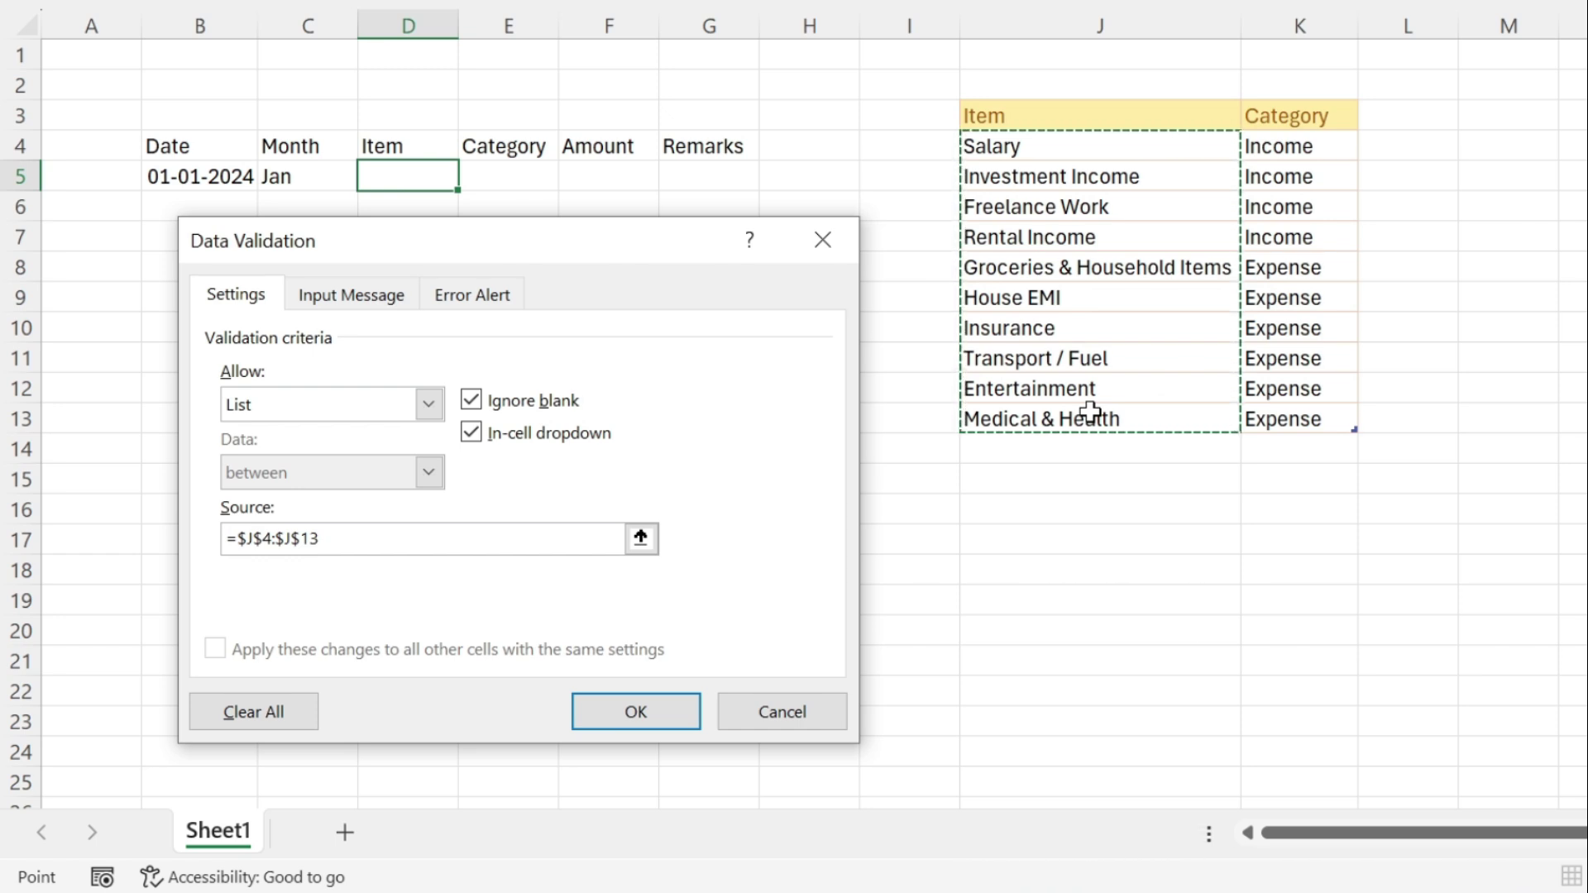
{"action": "left_click", "coordinate": [666, 726]}
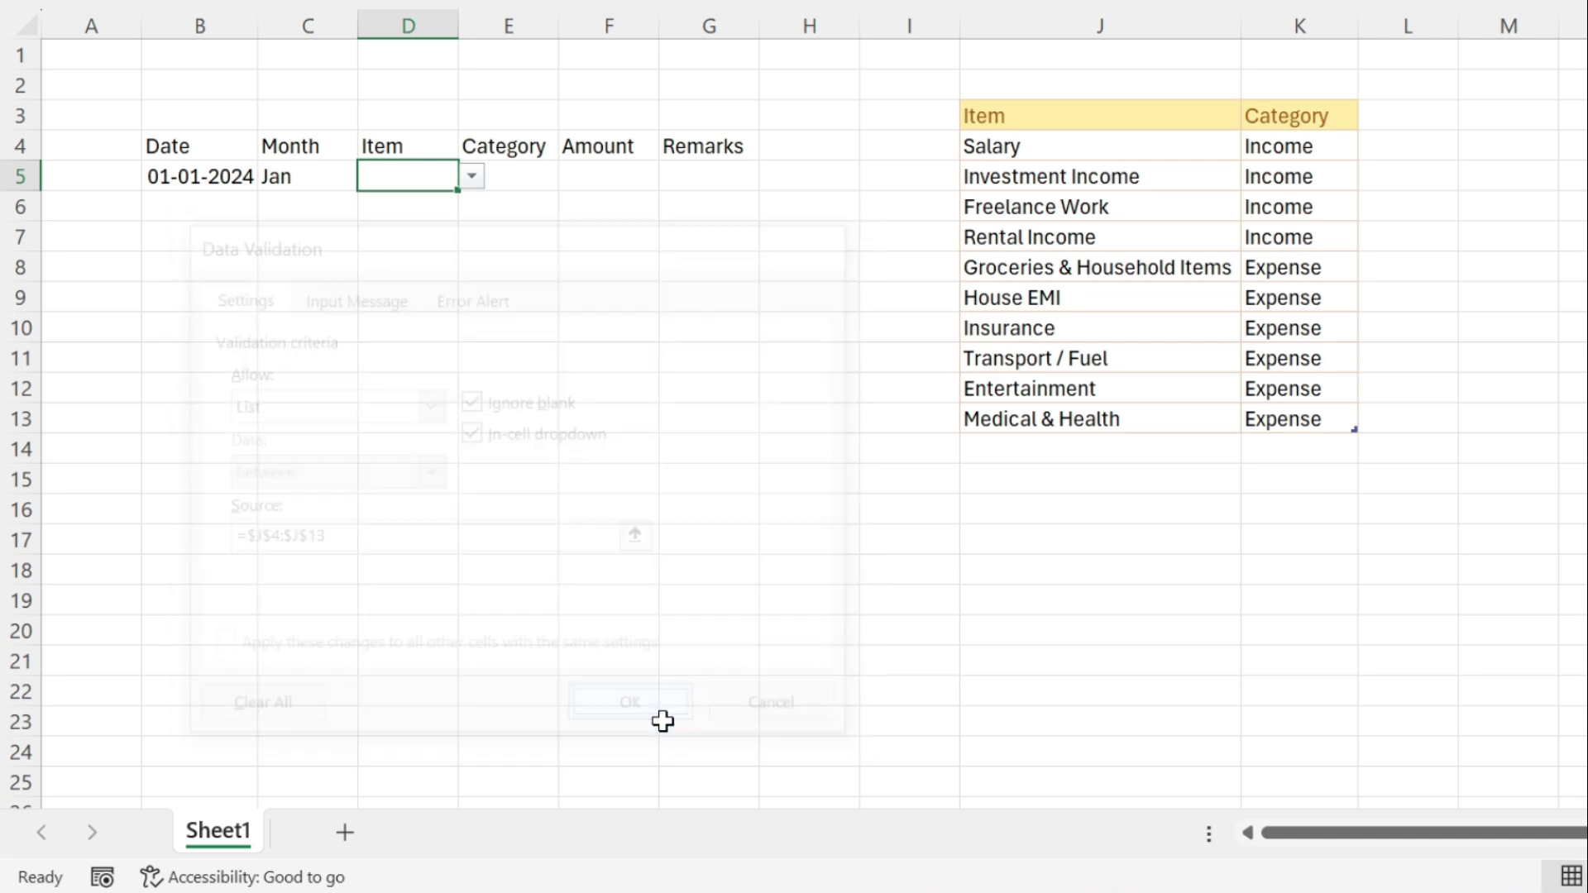
{"action": "left_click", "coordinate": [472, 176]}
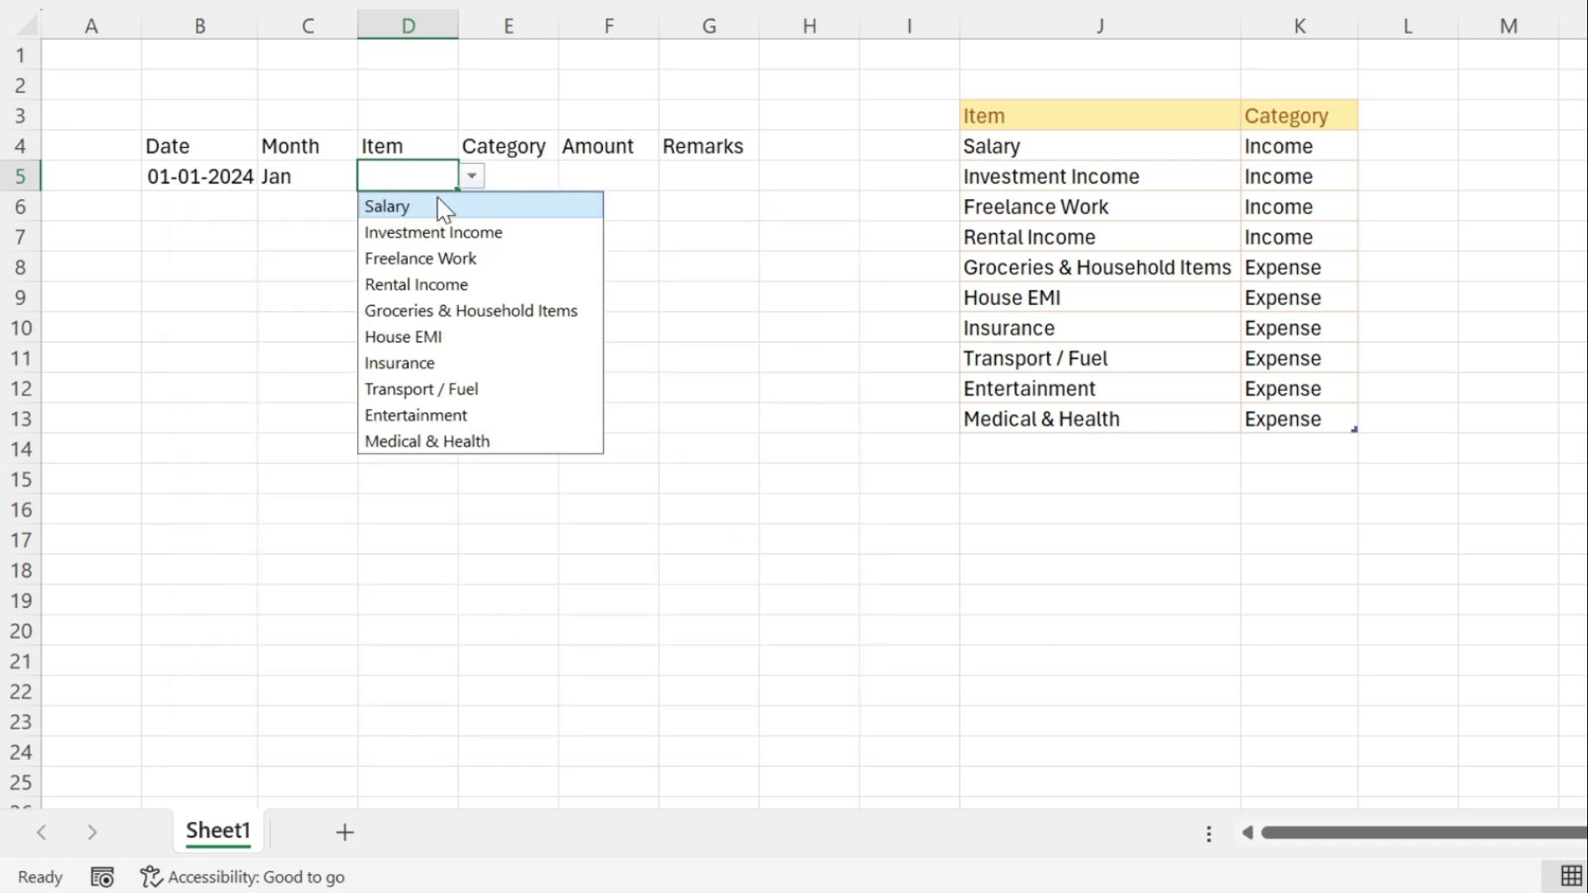
{"action": "left_click", "coordinate": [412, 206]}
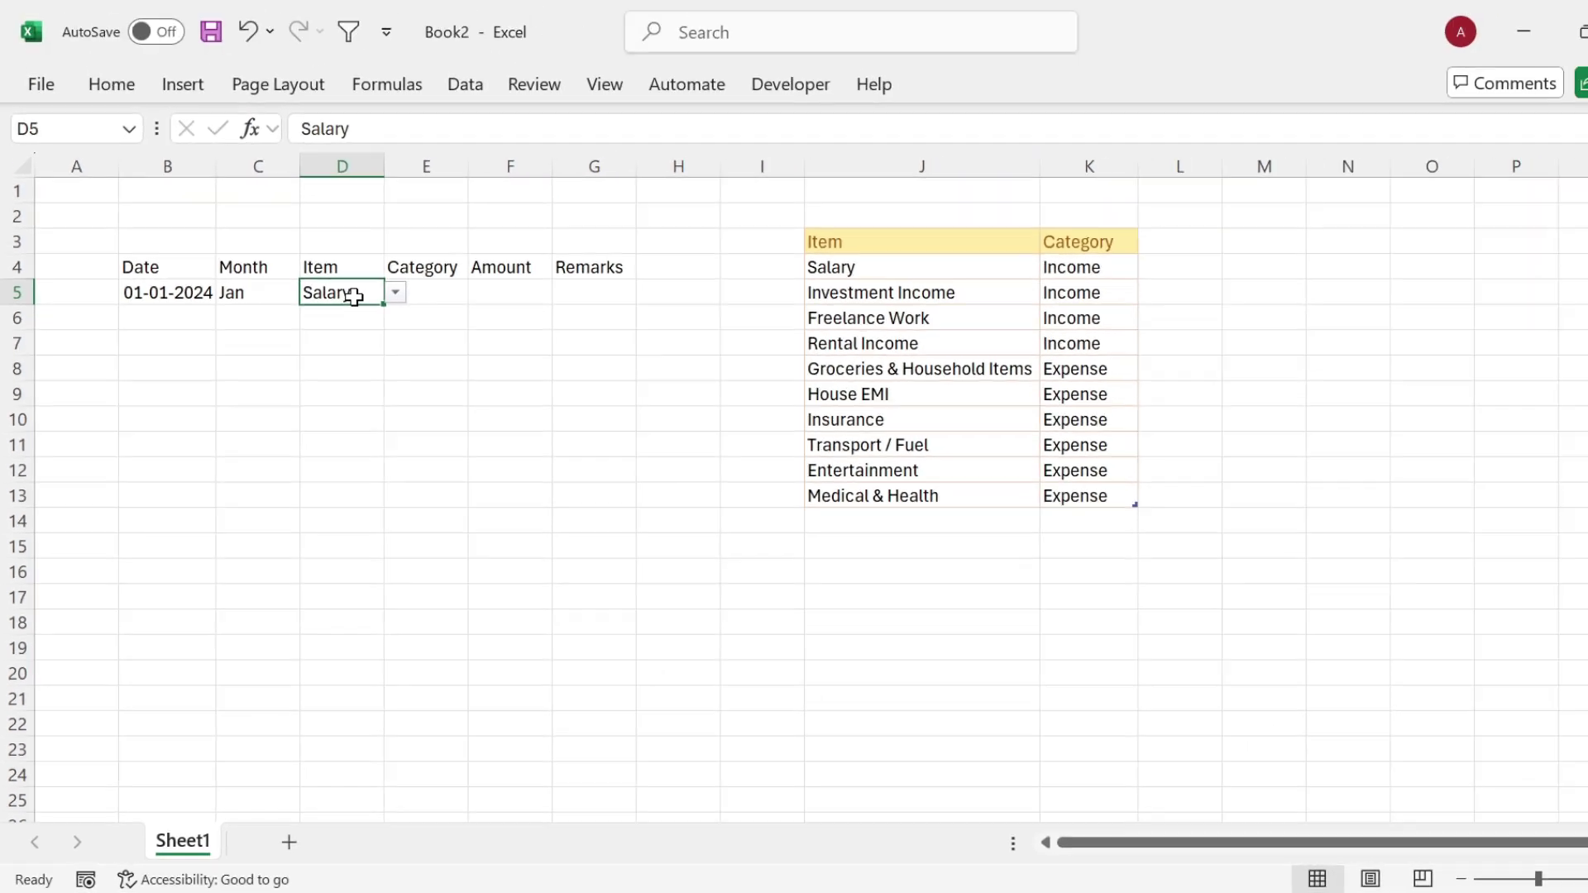
Step: Write the formula =VLOOKUP(D5,Table1,2,0) in E5 to look up the item's category in the Item and Category table
{"action": "left_click", "coordinate": [434, 298]}
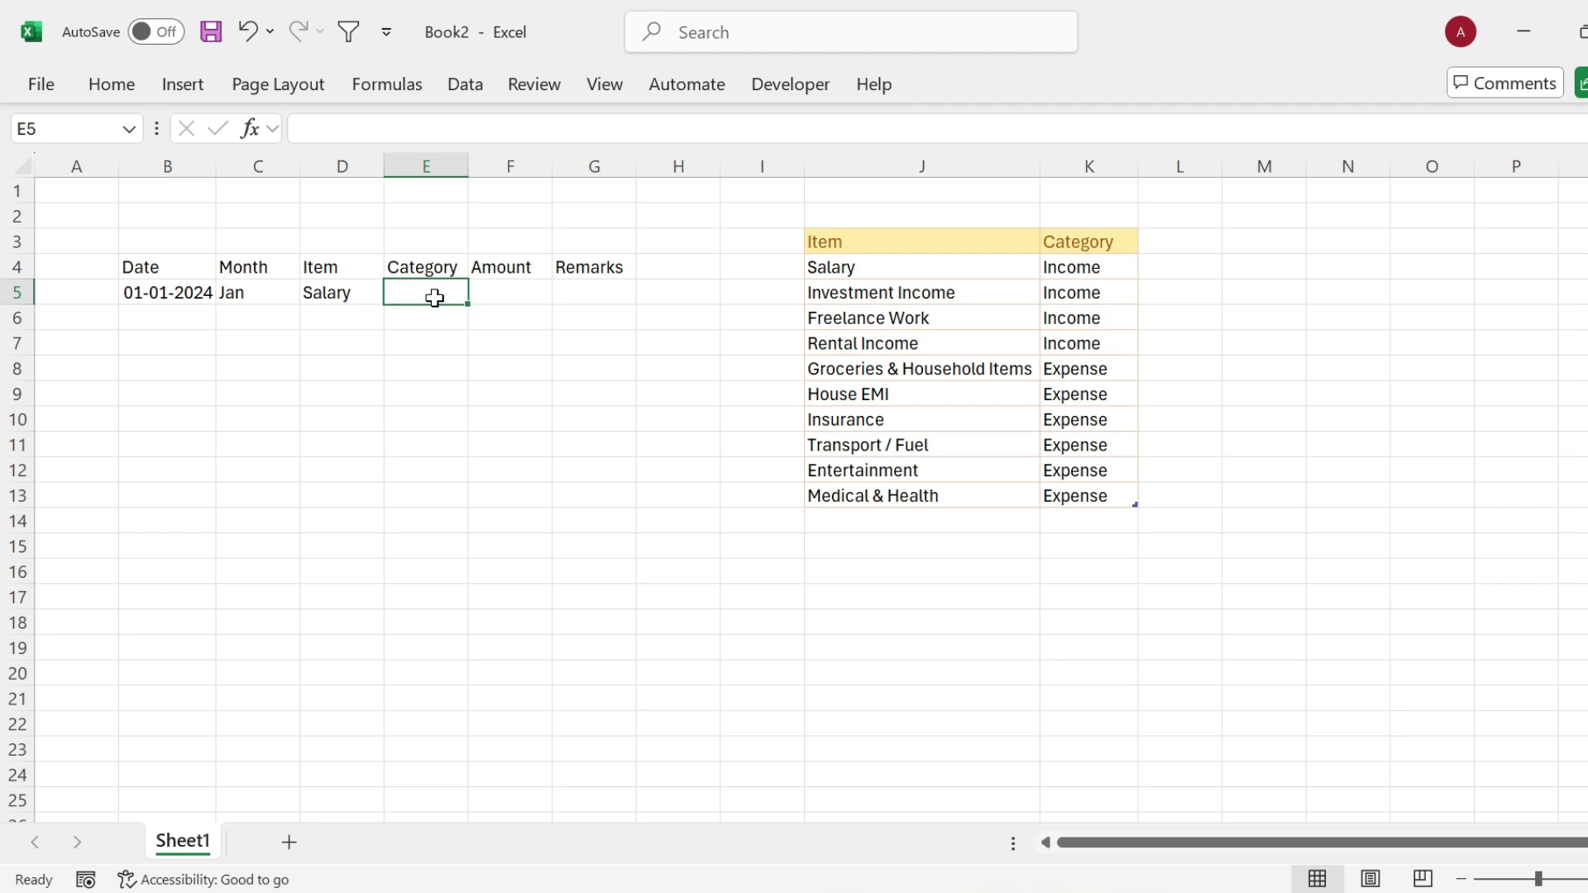
{"action": "type", "text": "=vlo"}
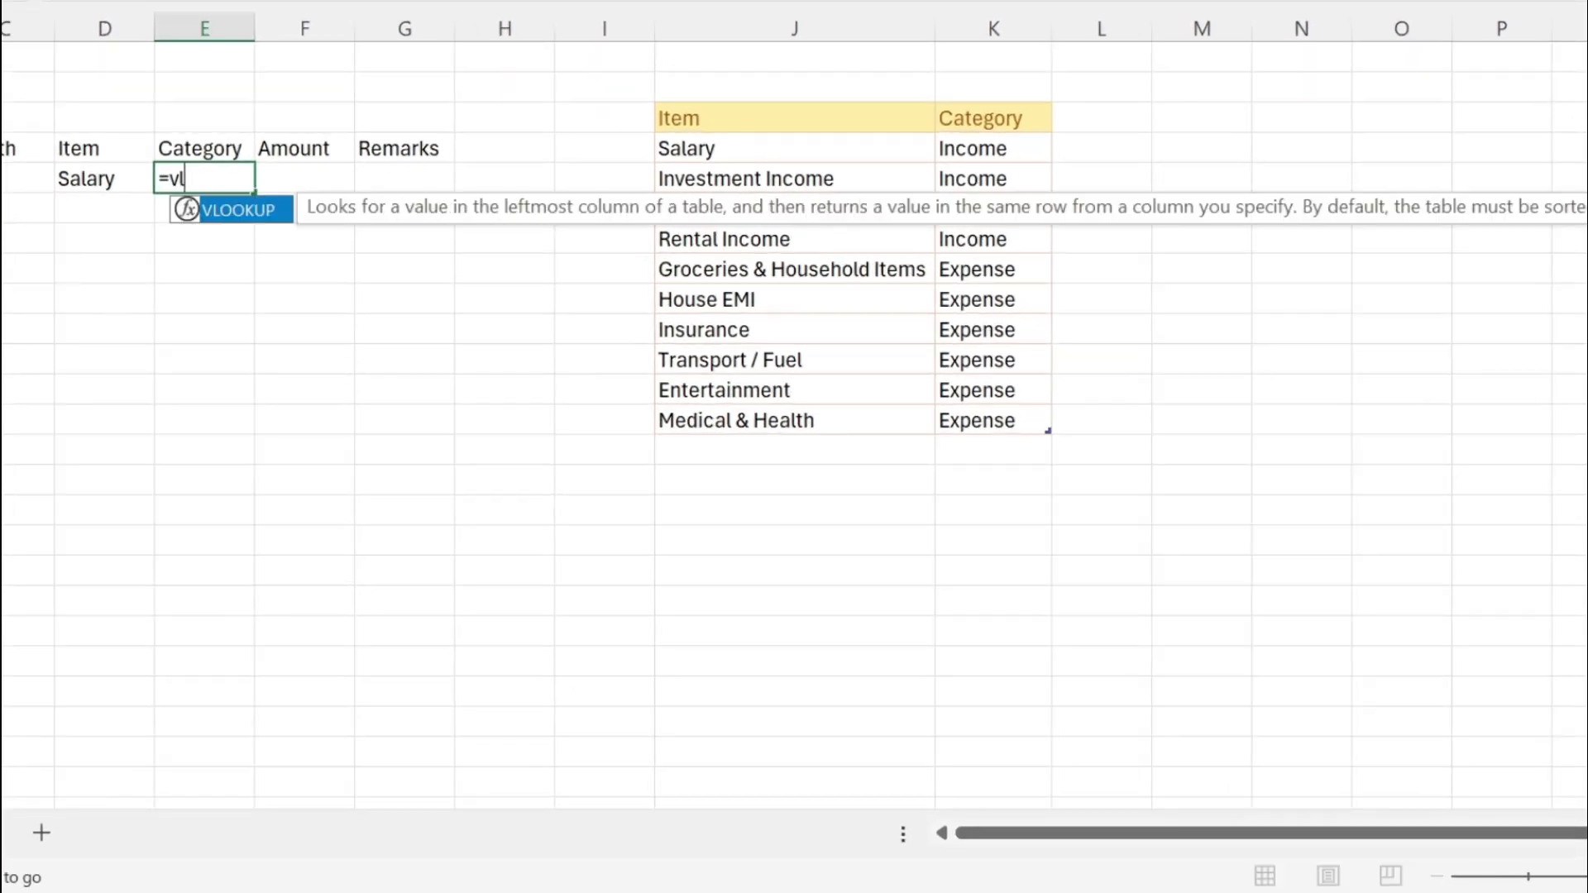
{"action": "double_click", "coordinate": [240, 210]}
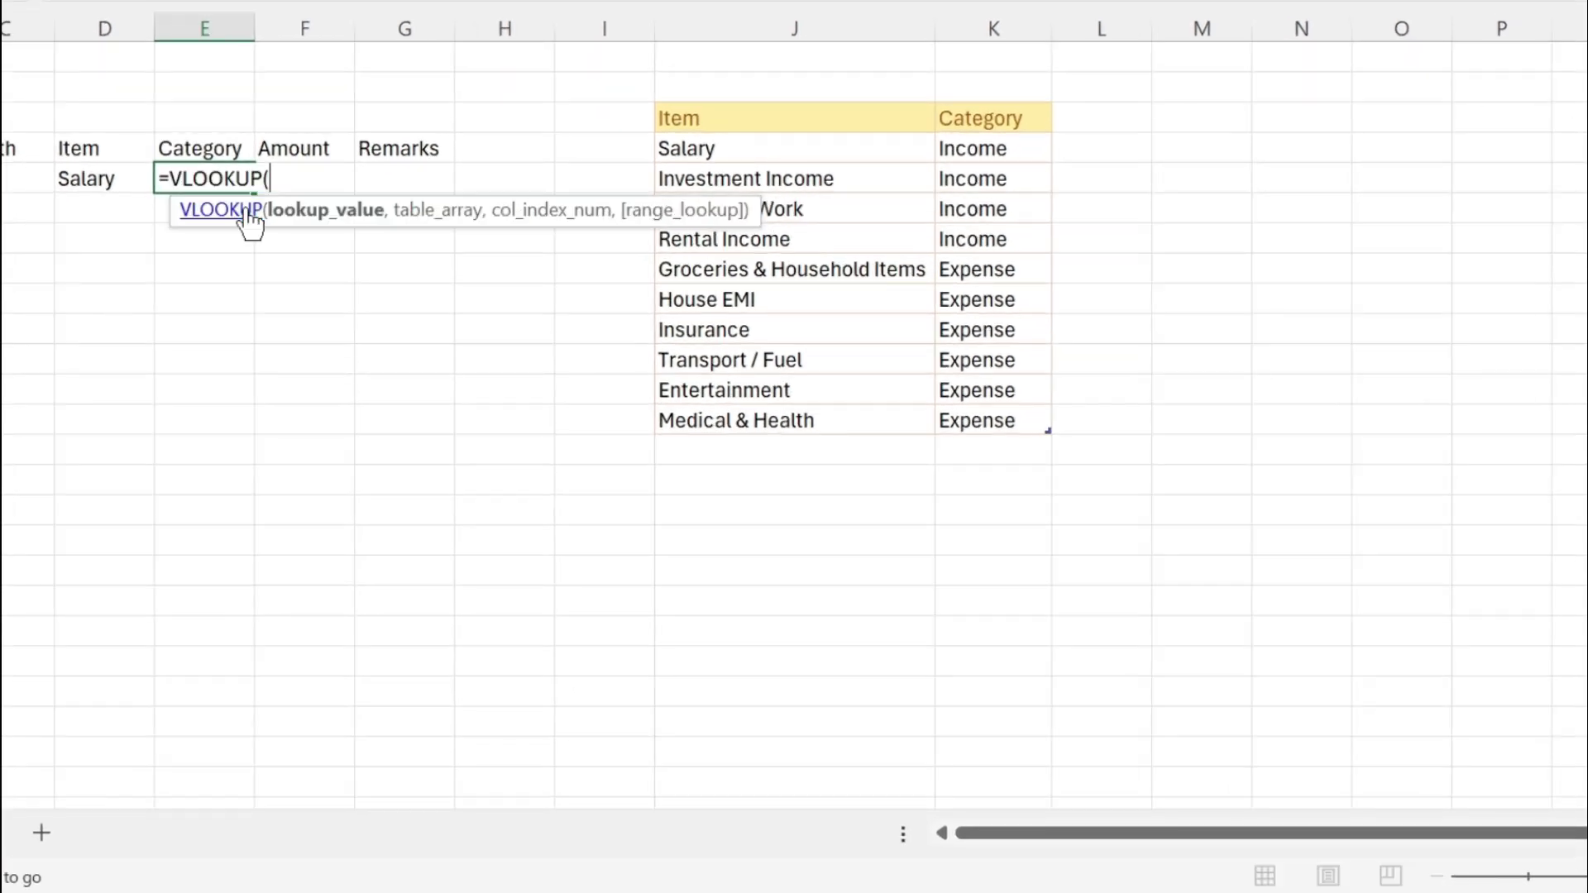
{"action": "left_click", "coordinate": [106, 180]}
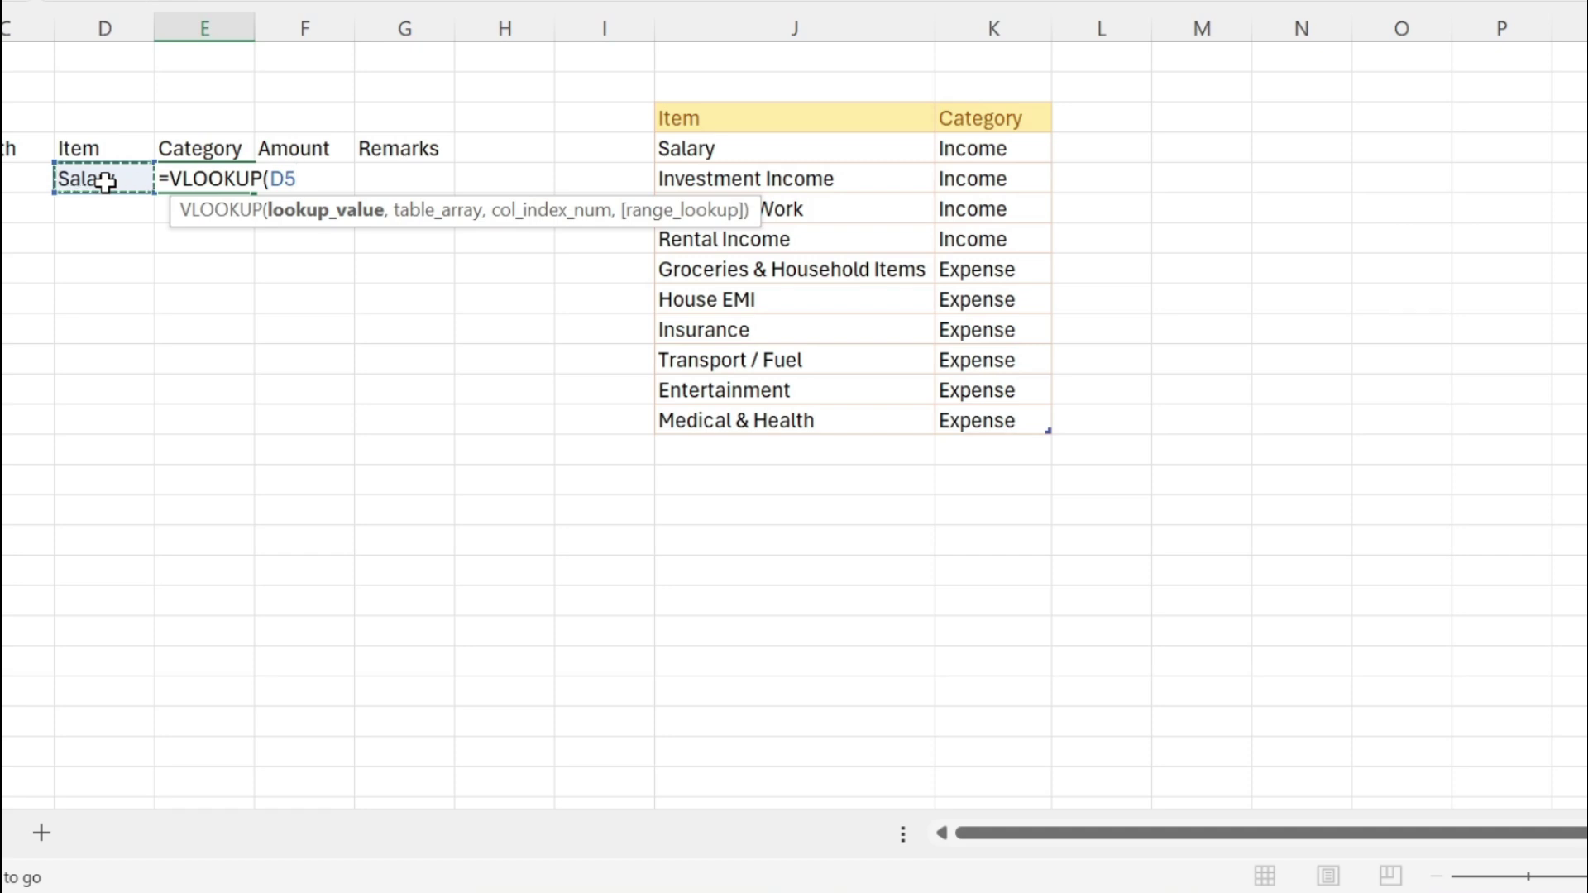
{"action": "type", "text": ","}
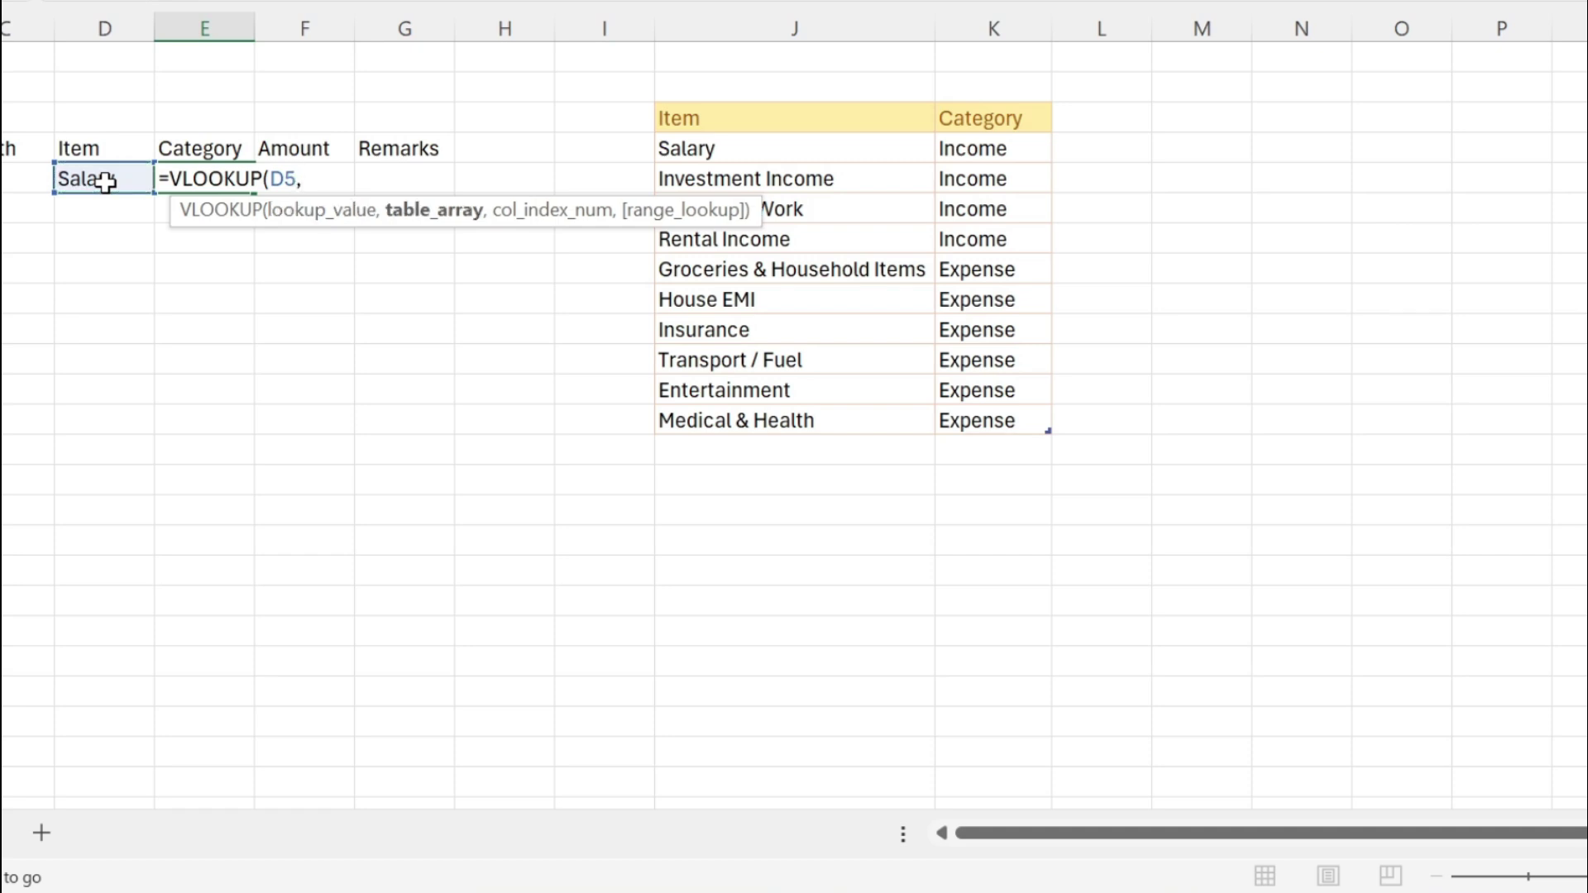
{"action": "left_click_drag", "start_coordinate": [705, 148], "coordinate": [974, 430]}
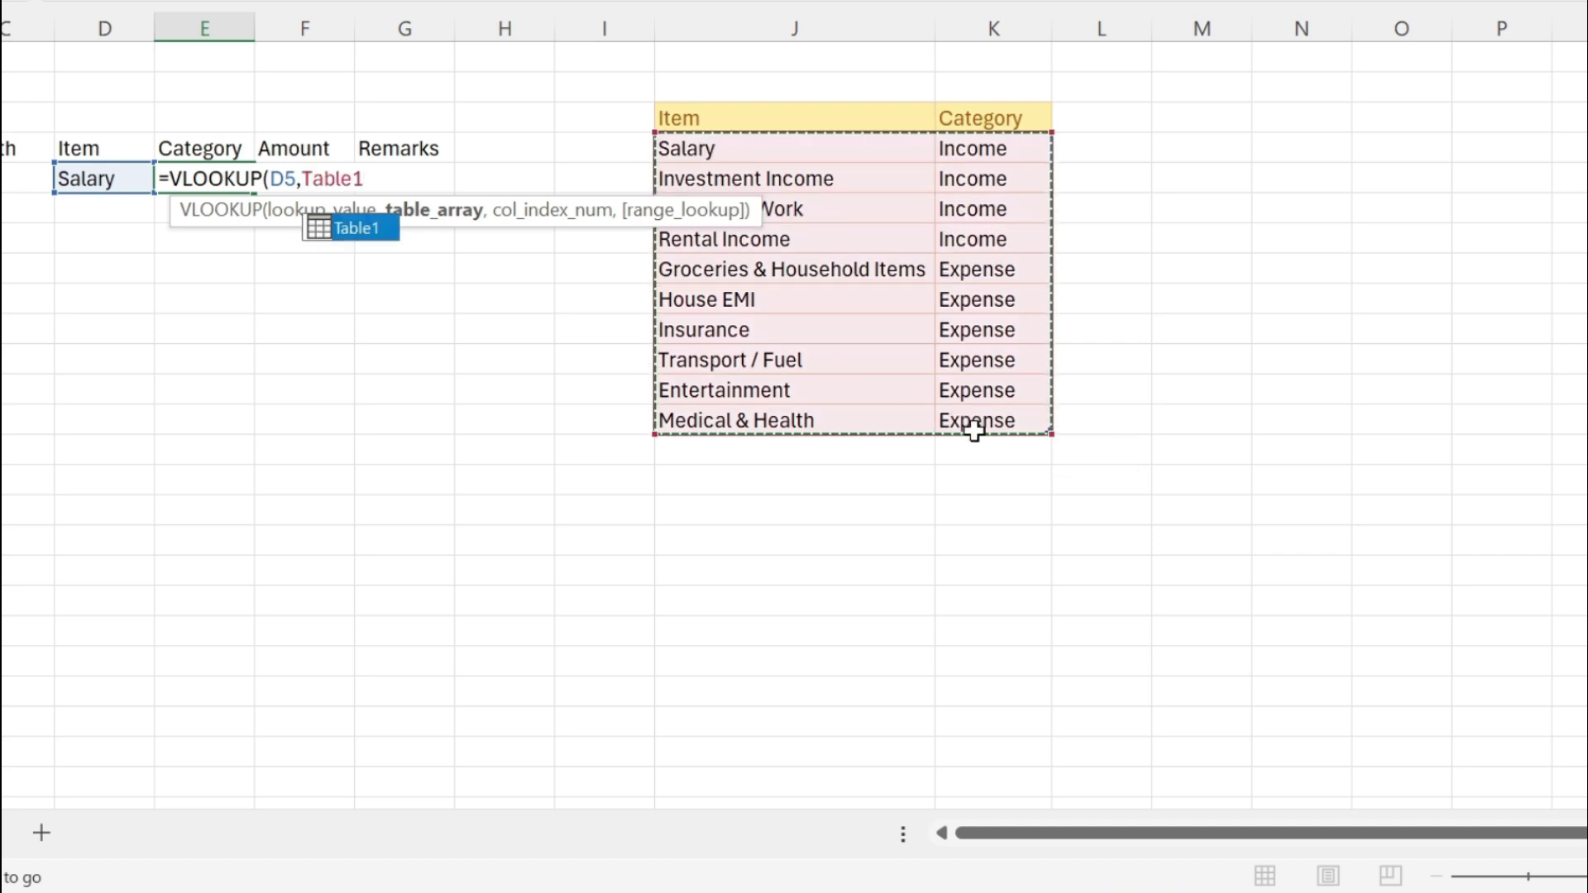
{"action": "type", "text": ","}
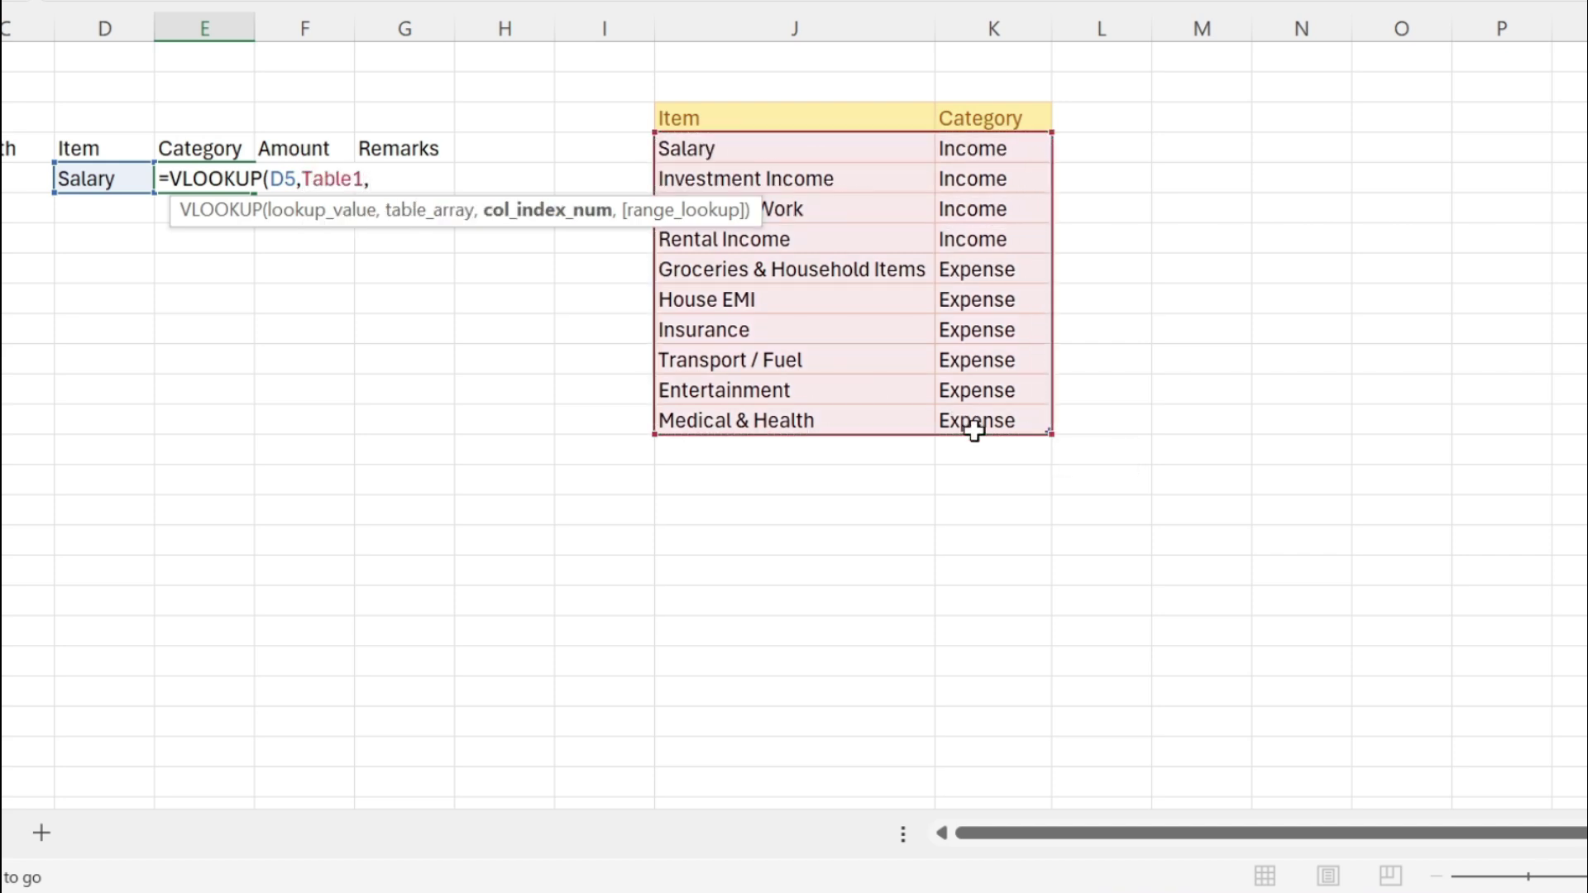
{"action": "type", "text": "2,"}
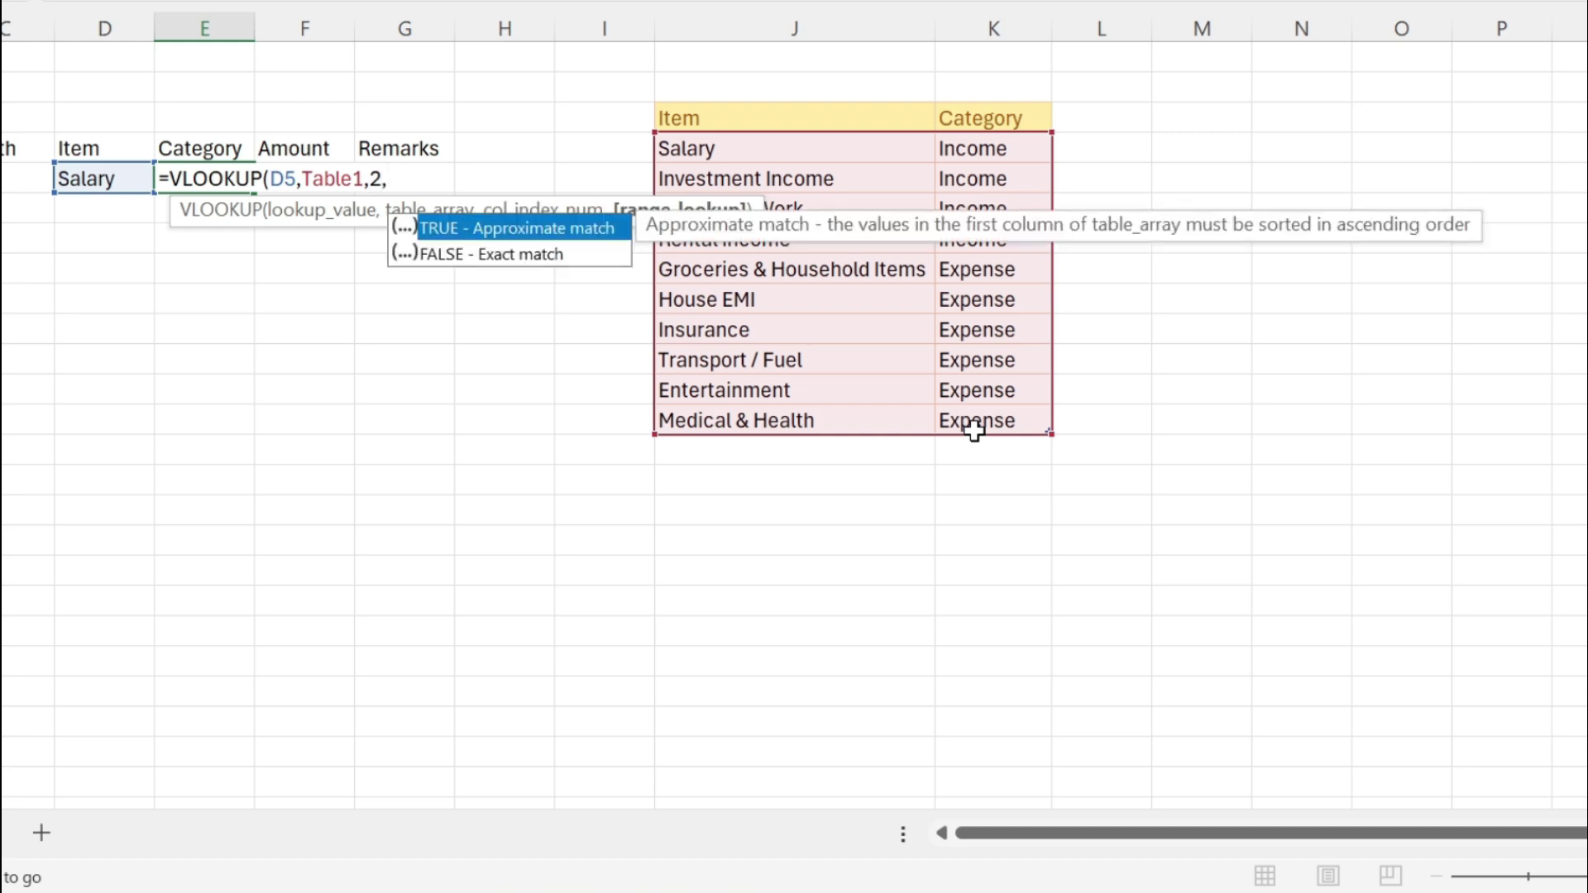
{"action": "type", "text": "0)"}
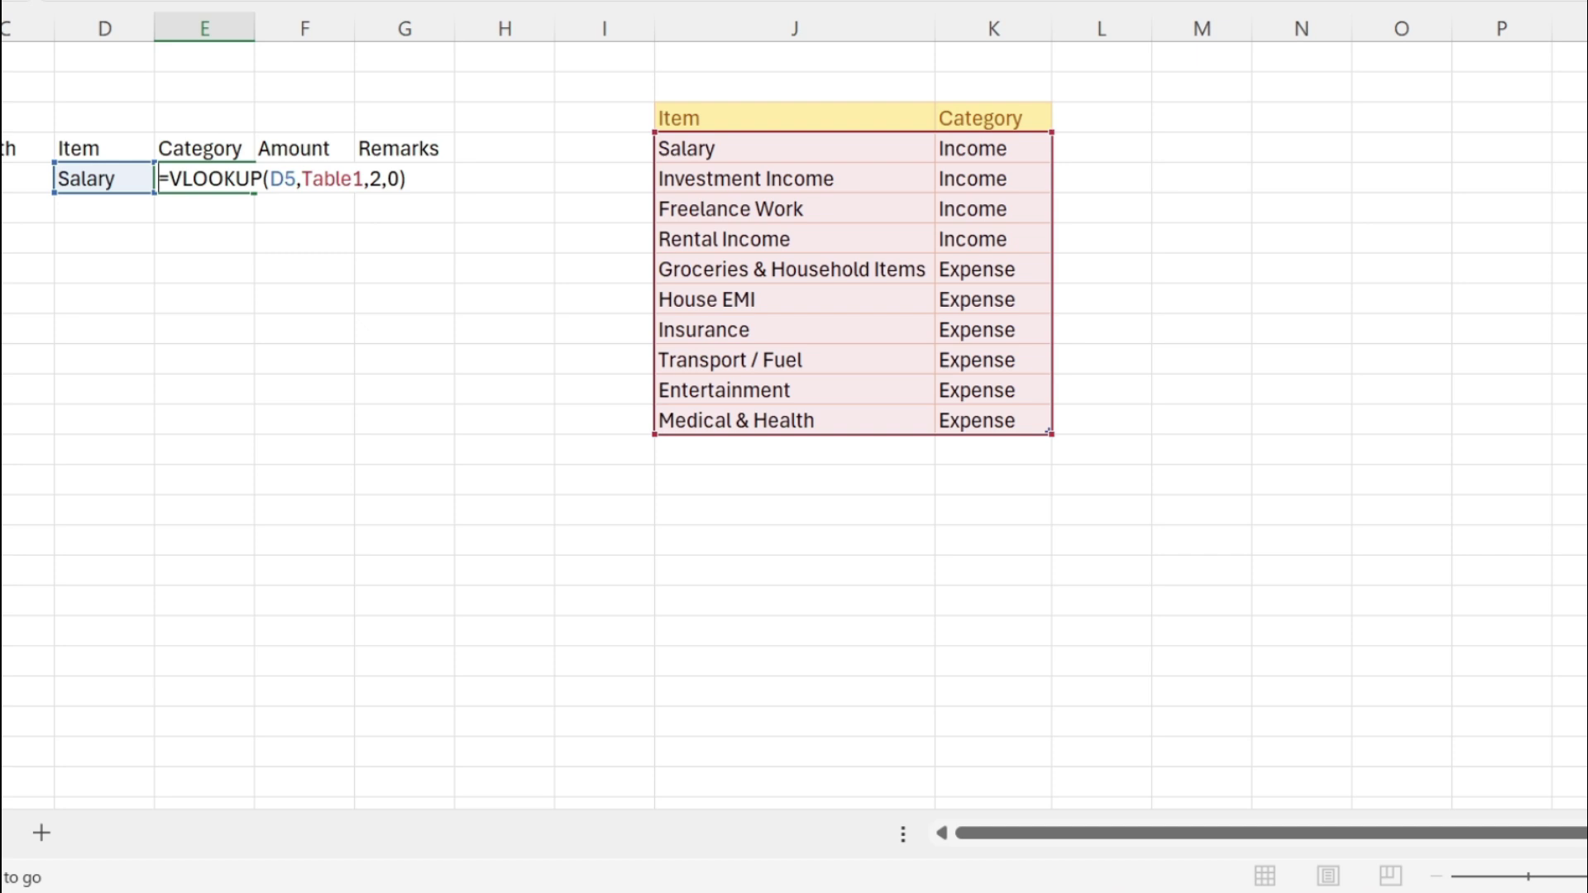
Step: Wrap the E5 lookup in IFERROR with an empty-text fallback: =IFERROR(VLOOKUP(D5,Table1,2,0),"")
{"action": "type", "text": "IFERROR("}
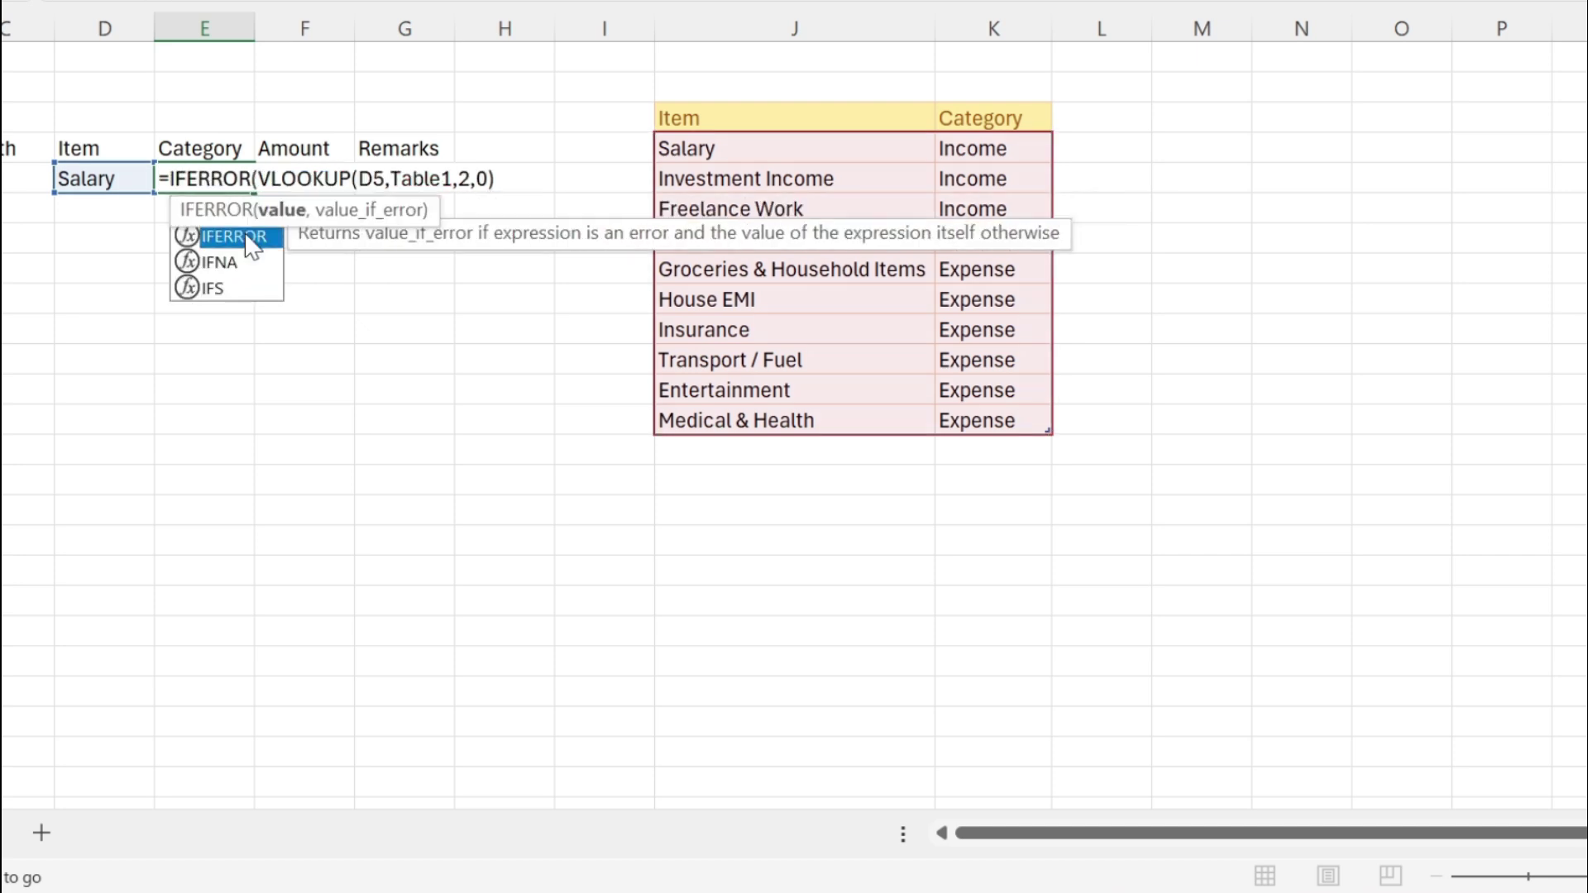
{"action": "key", "text": "End"}
{"action": "type", "text": ",\"\")"}
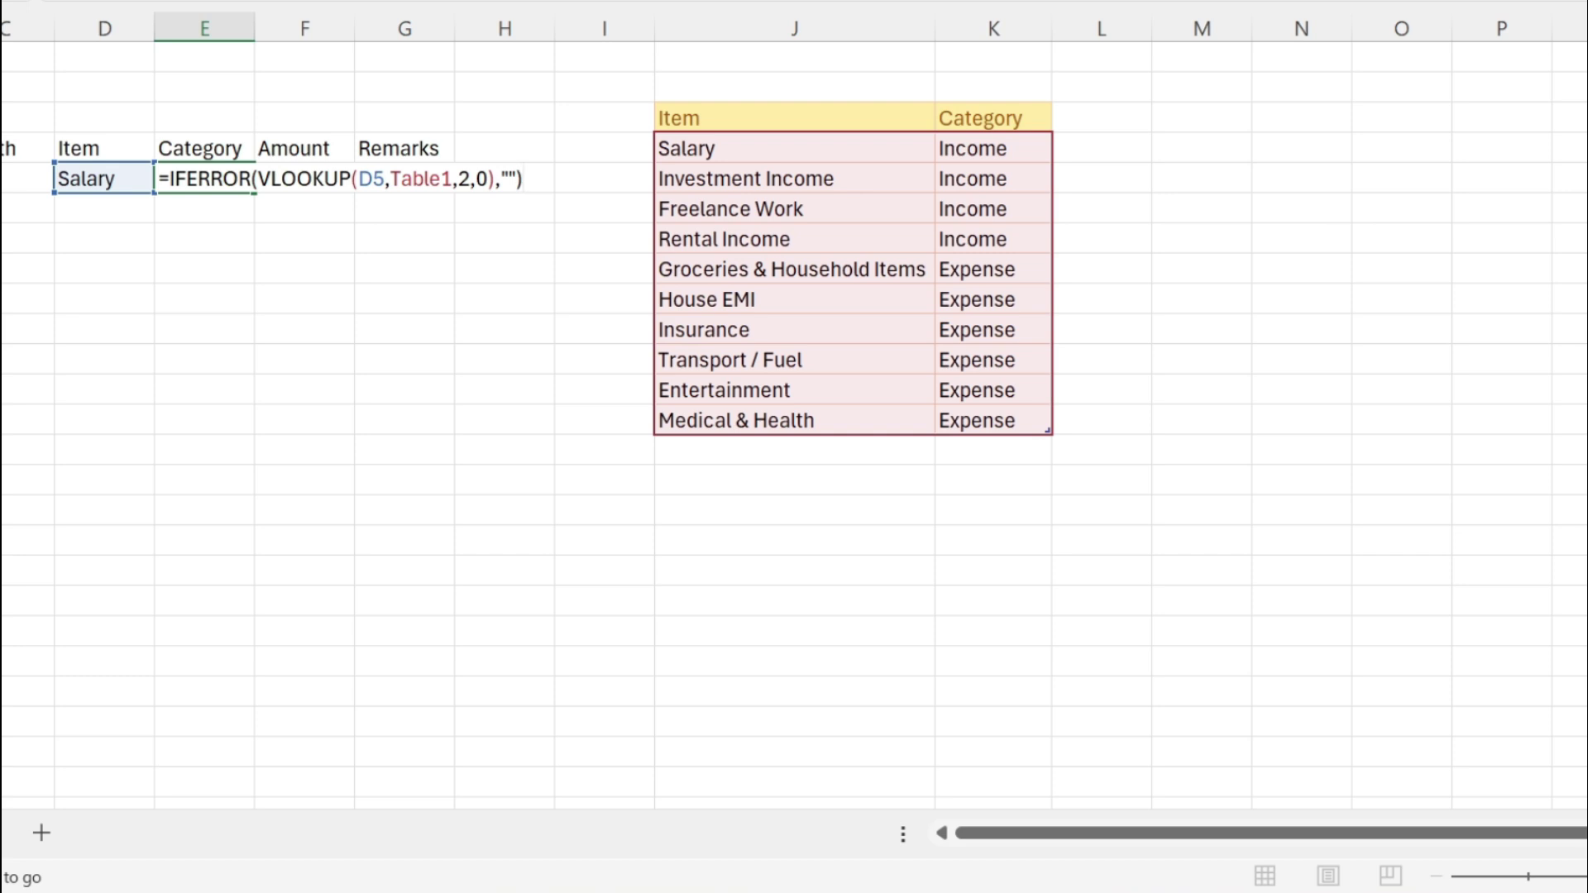
{"action": "key", "text": "Return"}
{"action": "left_click", "coordinate": [132, 175]}
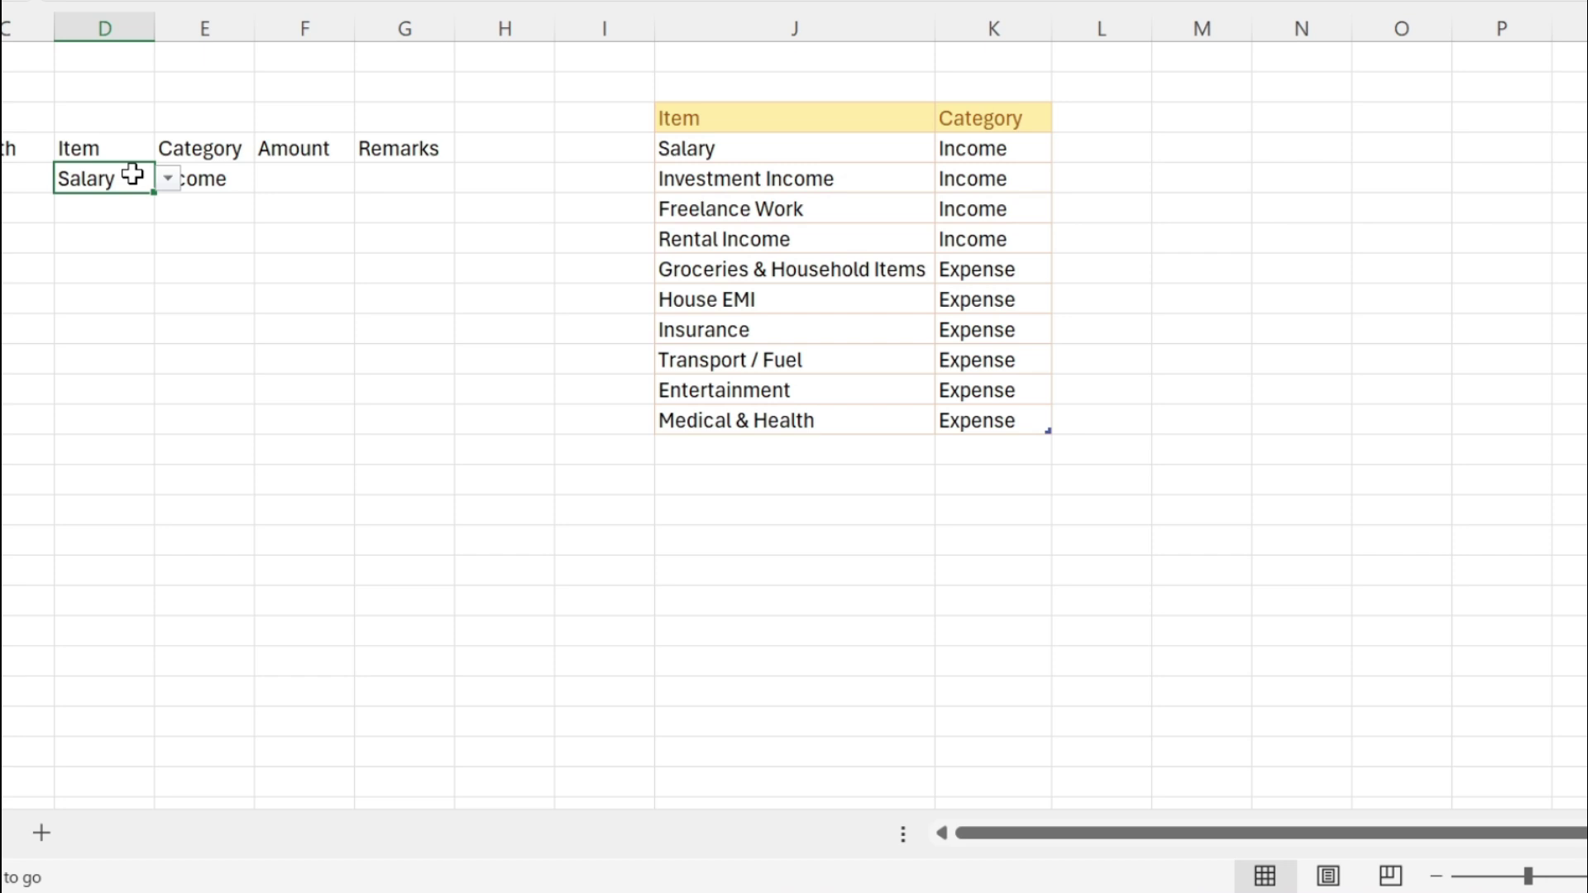
Step: Enter 10000 as the Amount for the Salary entry in F5
{"action": "left_click", "coordinate": [322, 179]}
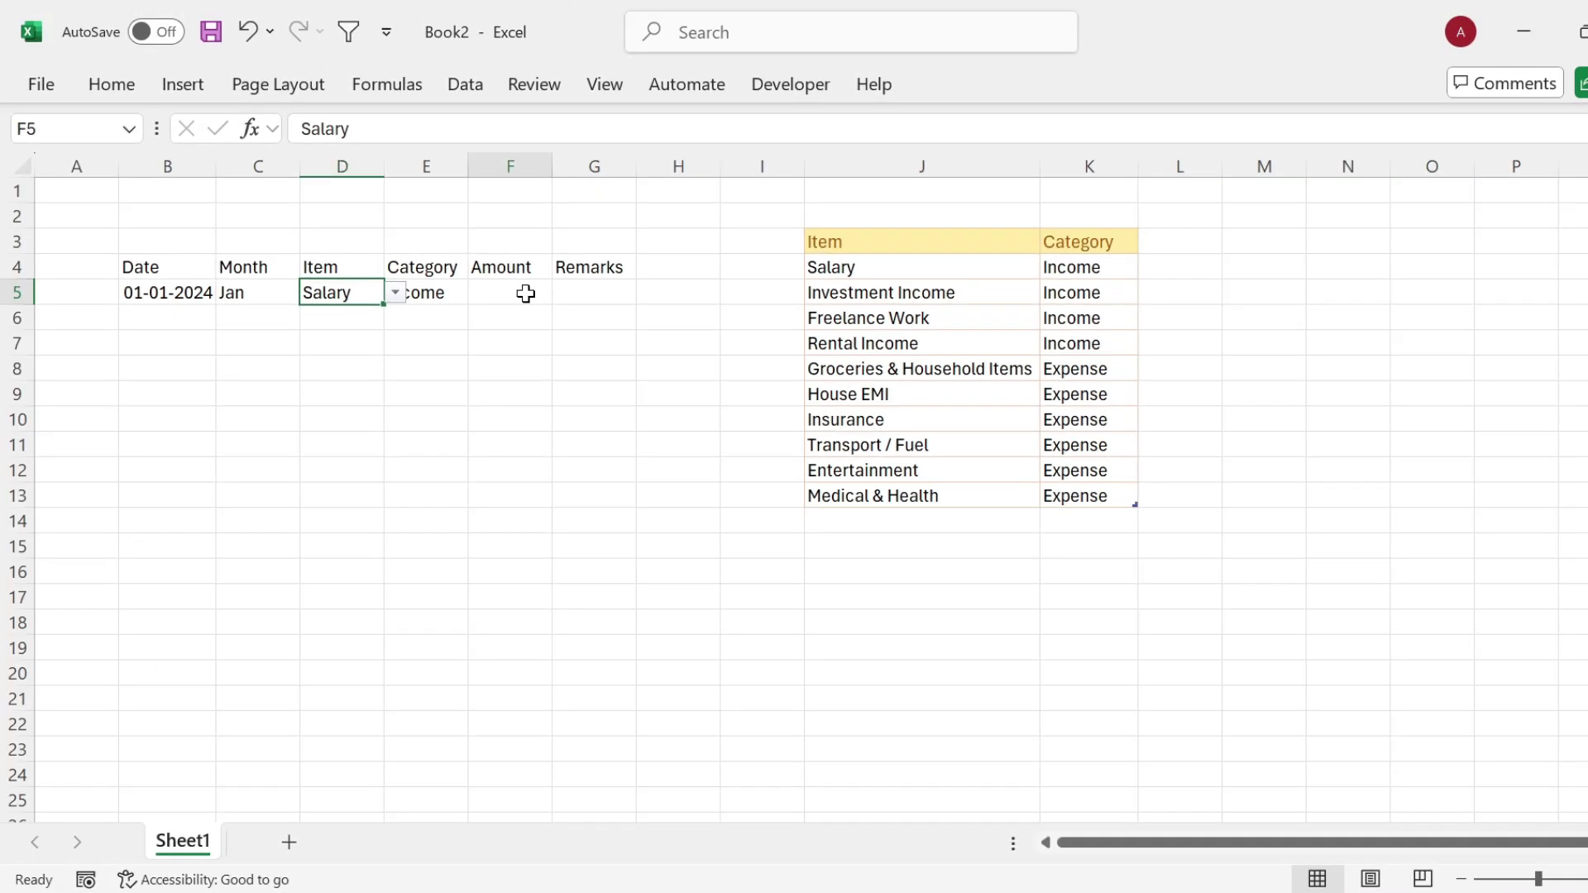
{"action": "type", "text": "10000"}
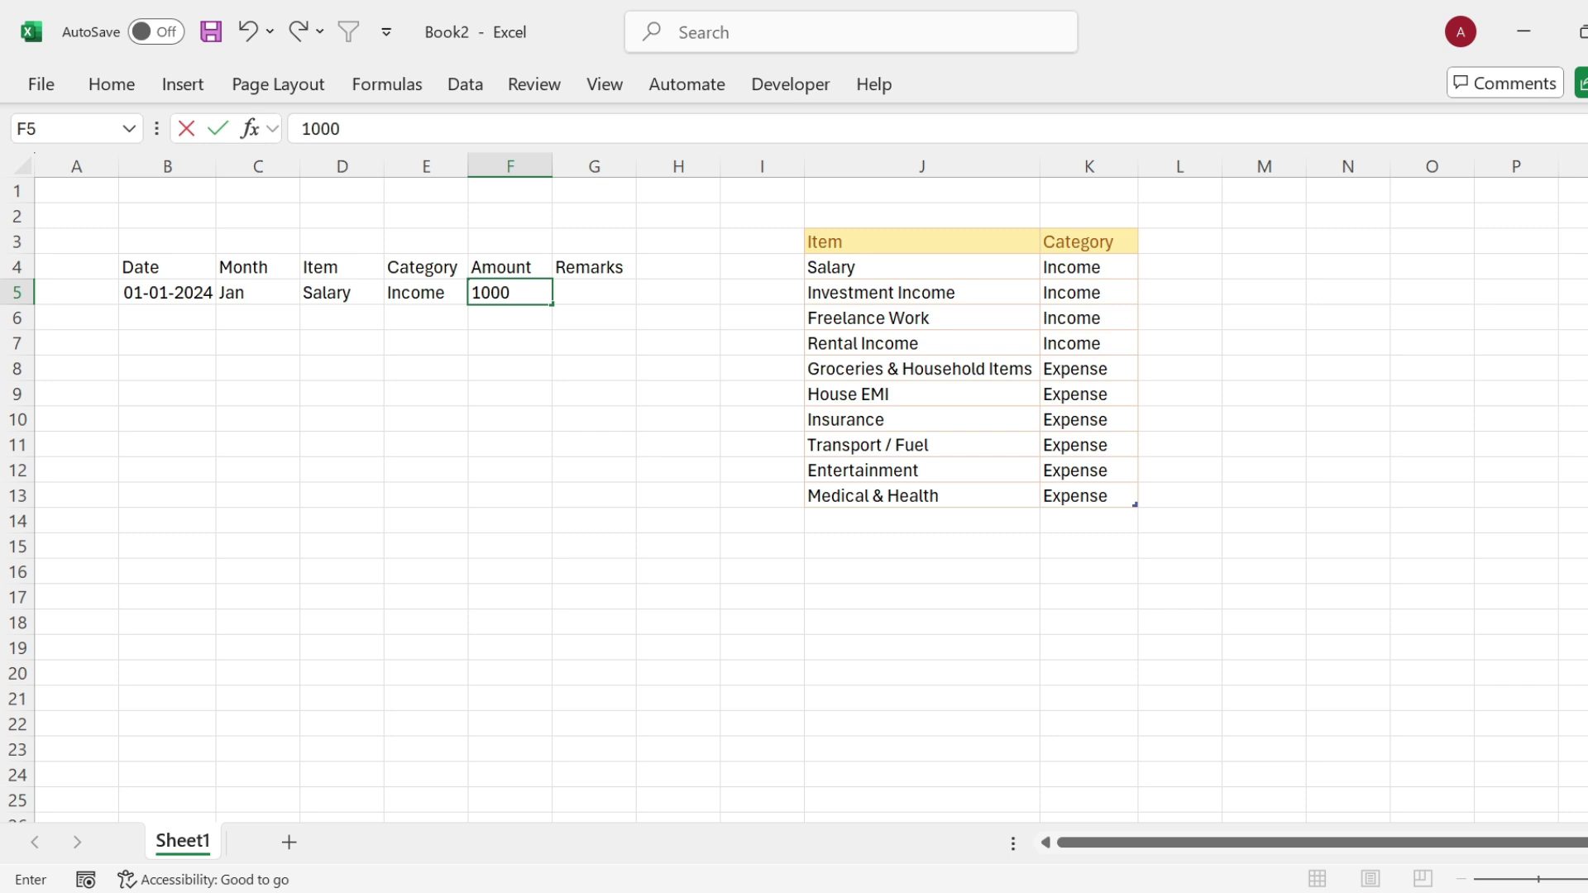
{"action": "left_click", "coordinate": [581, 298]}
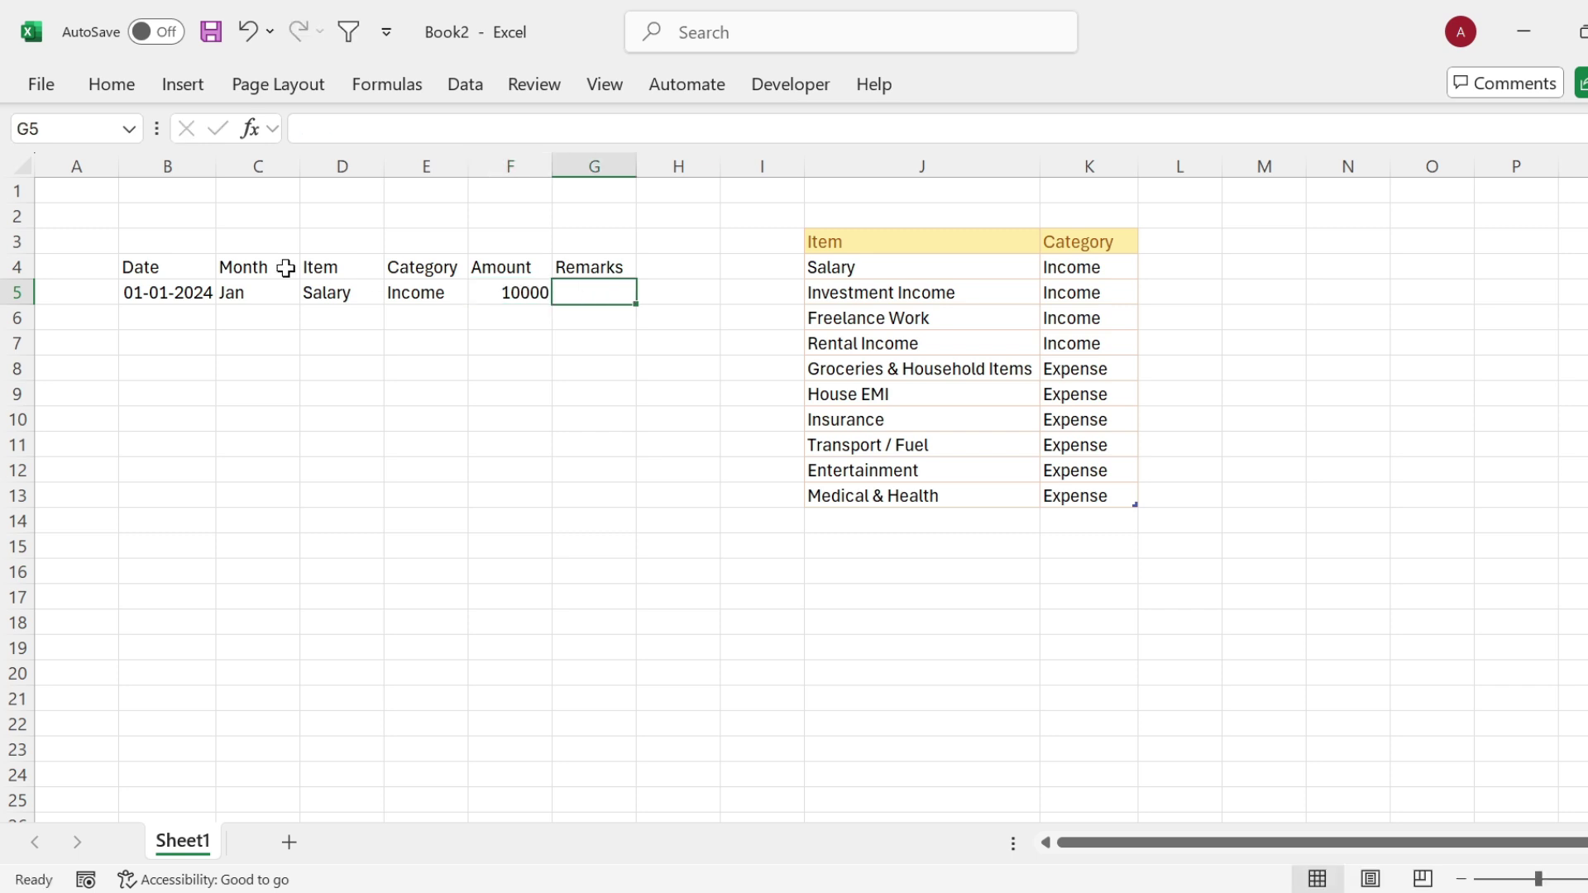
Step: Convert the range B4:G5 into a table with headers
{"action": "left_click_drag", "start_coordinate": [170, 266], "coordinate": [600, 284]}
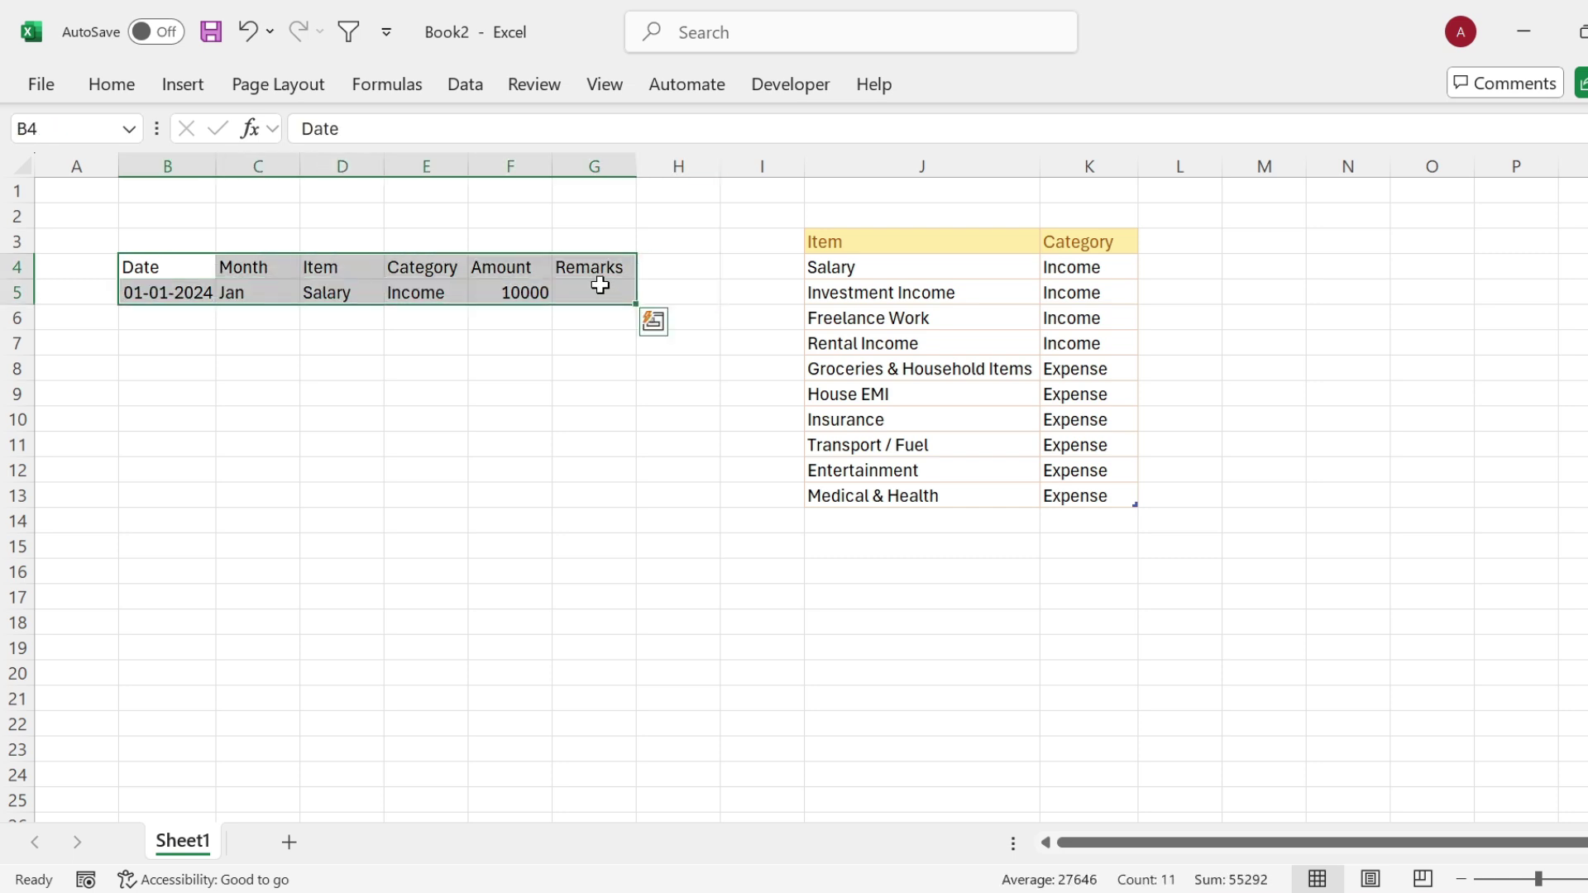
{"action": "key", "text": "ctrl+t"}
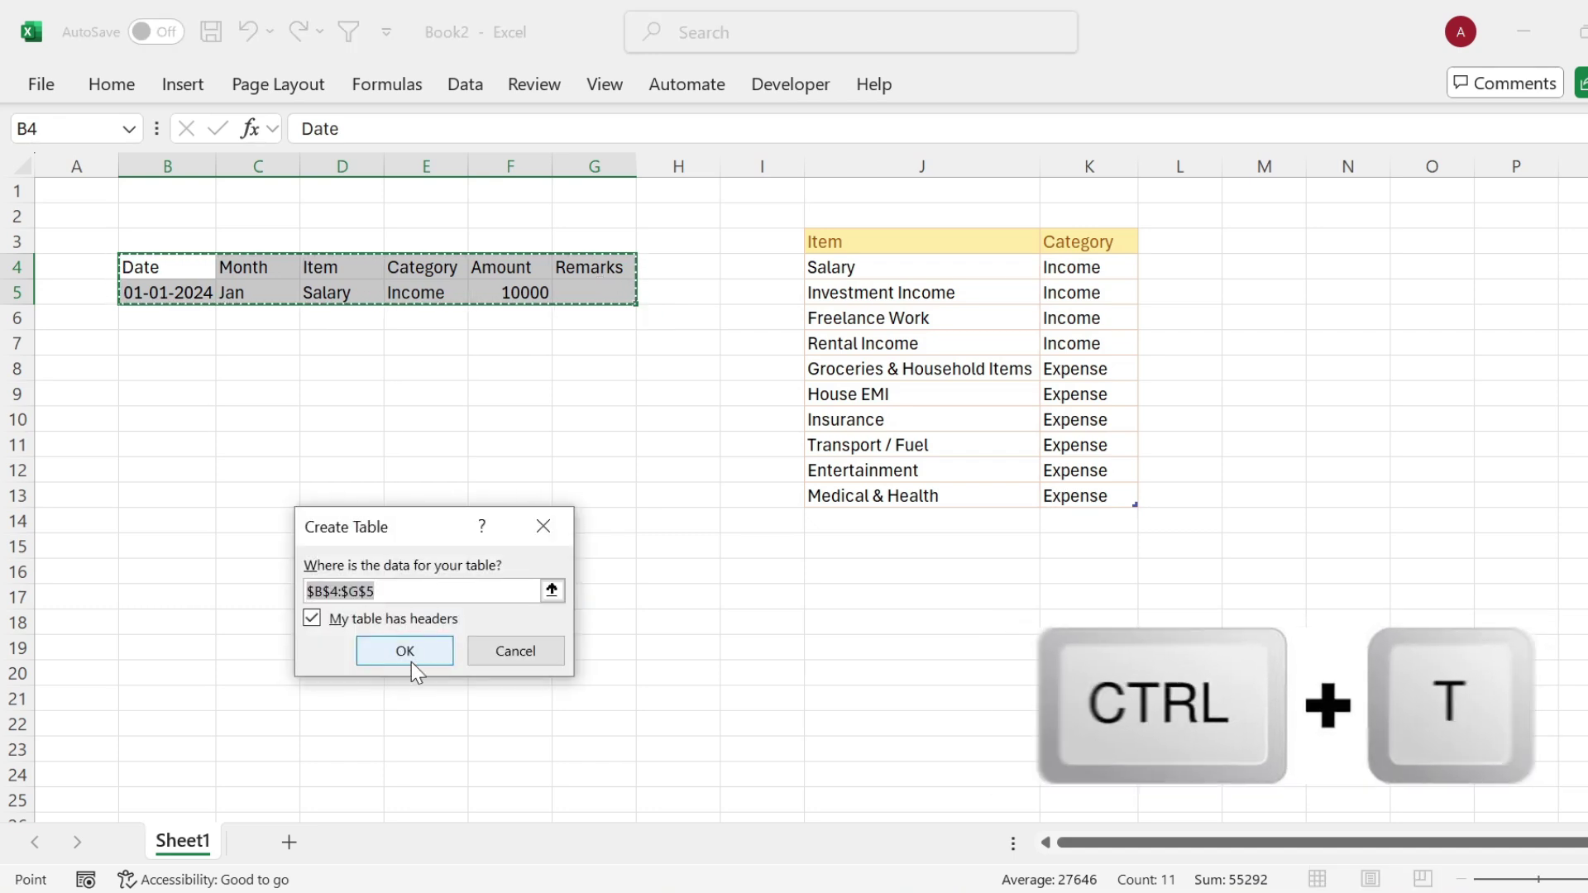
{"action": "left_click", "coordinate": [410, 660]}
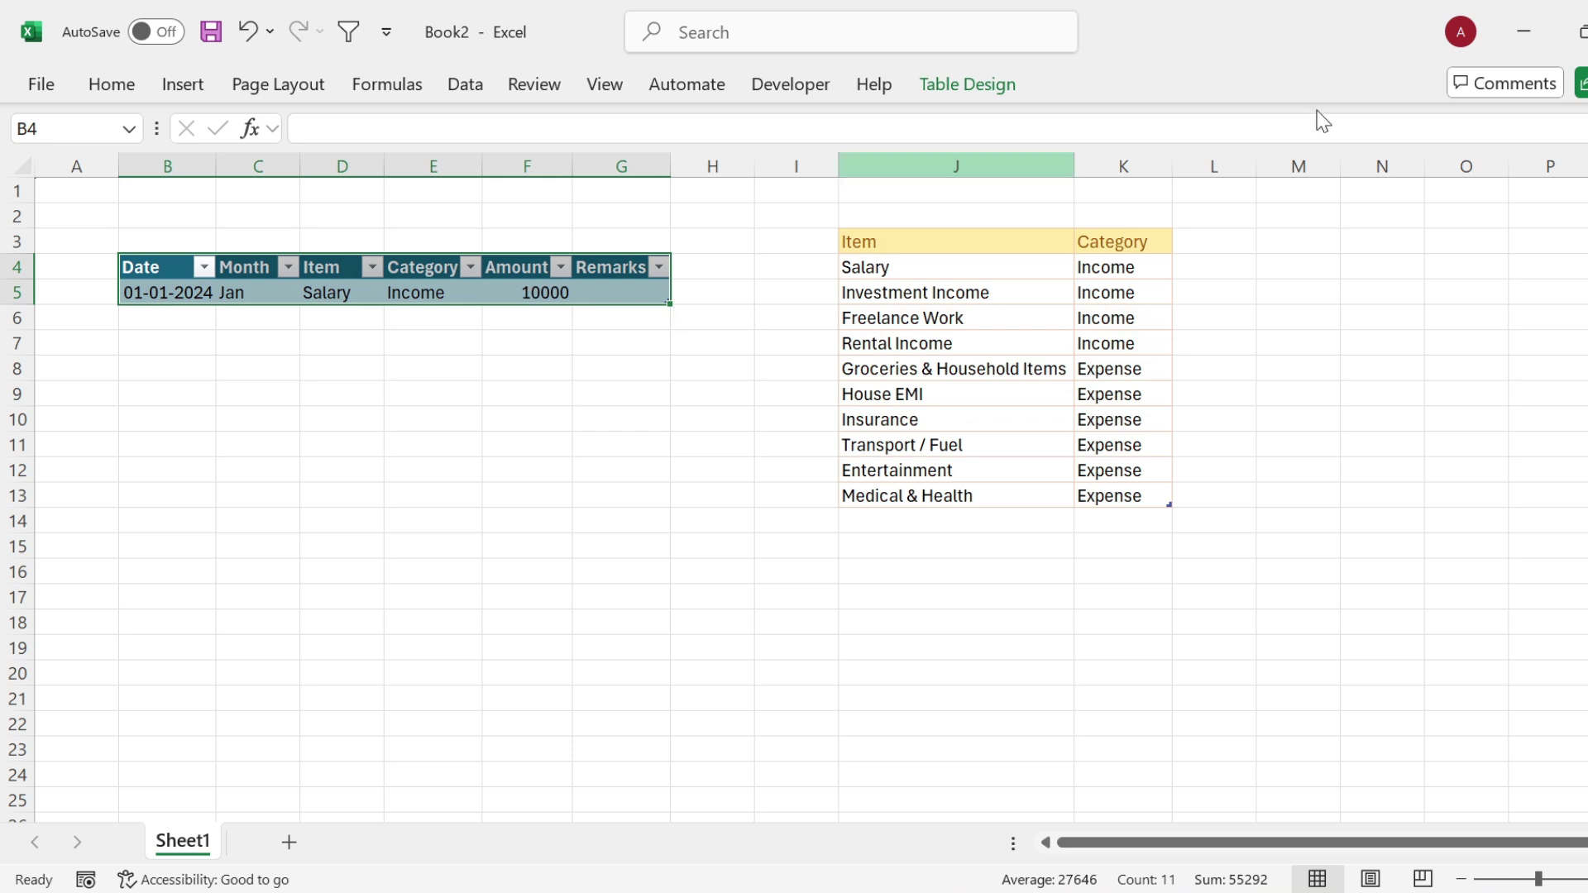
Step: Clear the new table's style and turn off its header filter buttons
{"action": "left_click", "coordinate": [998, 89]}
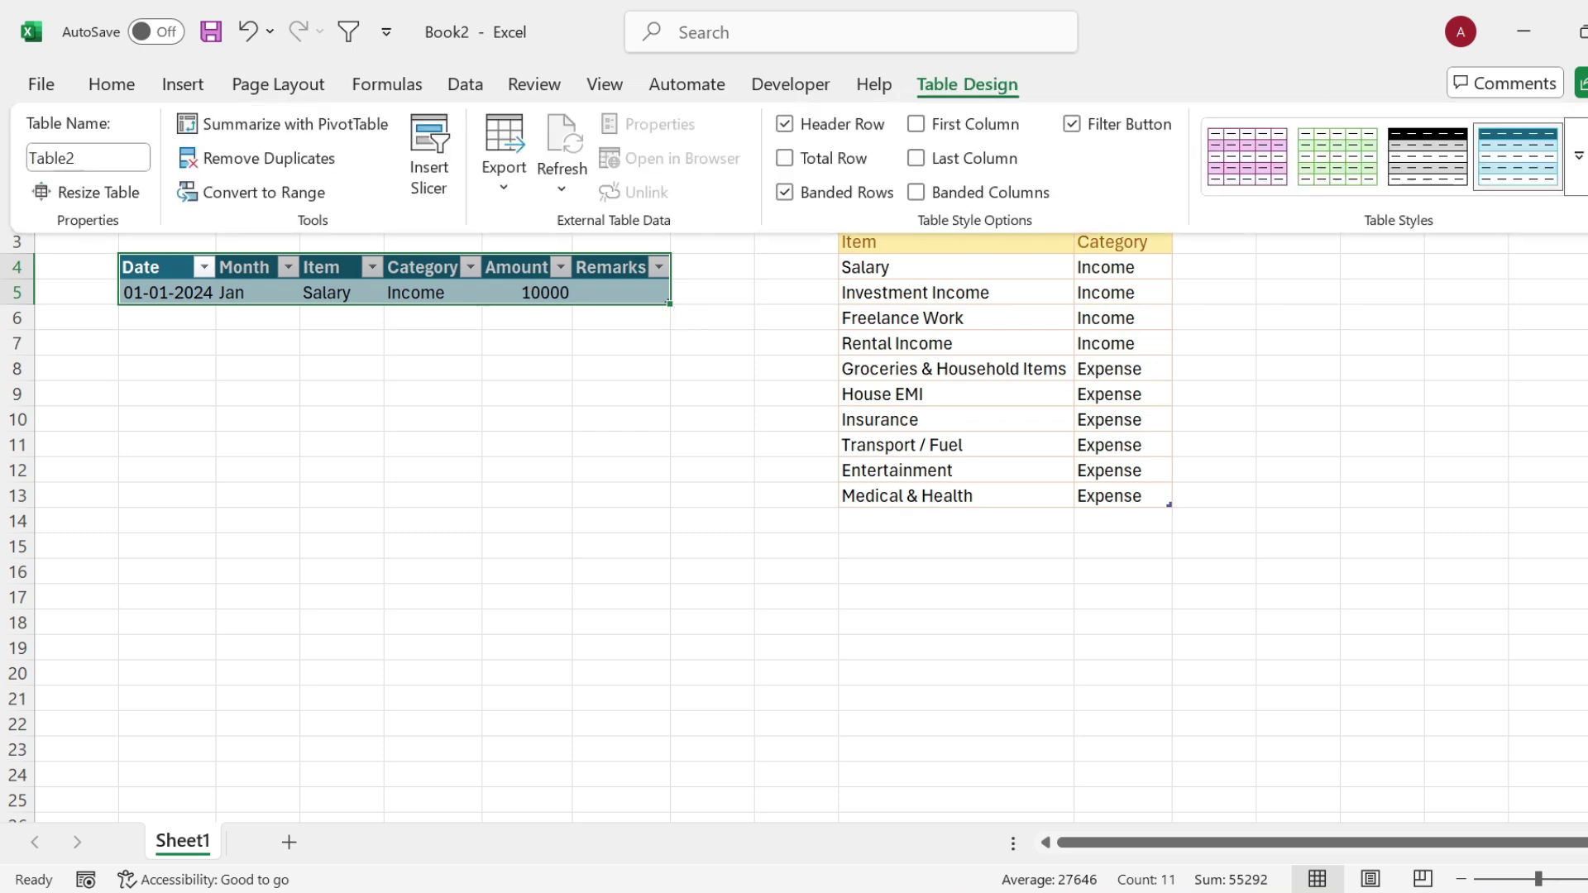
{"action": "left_click", "coordinate": [1578, 156]}
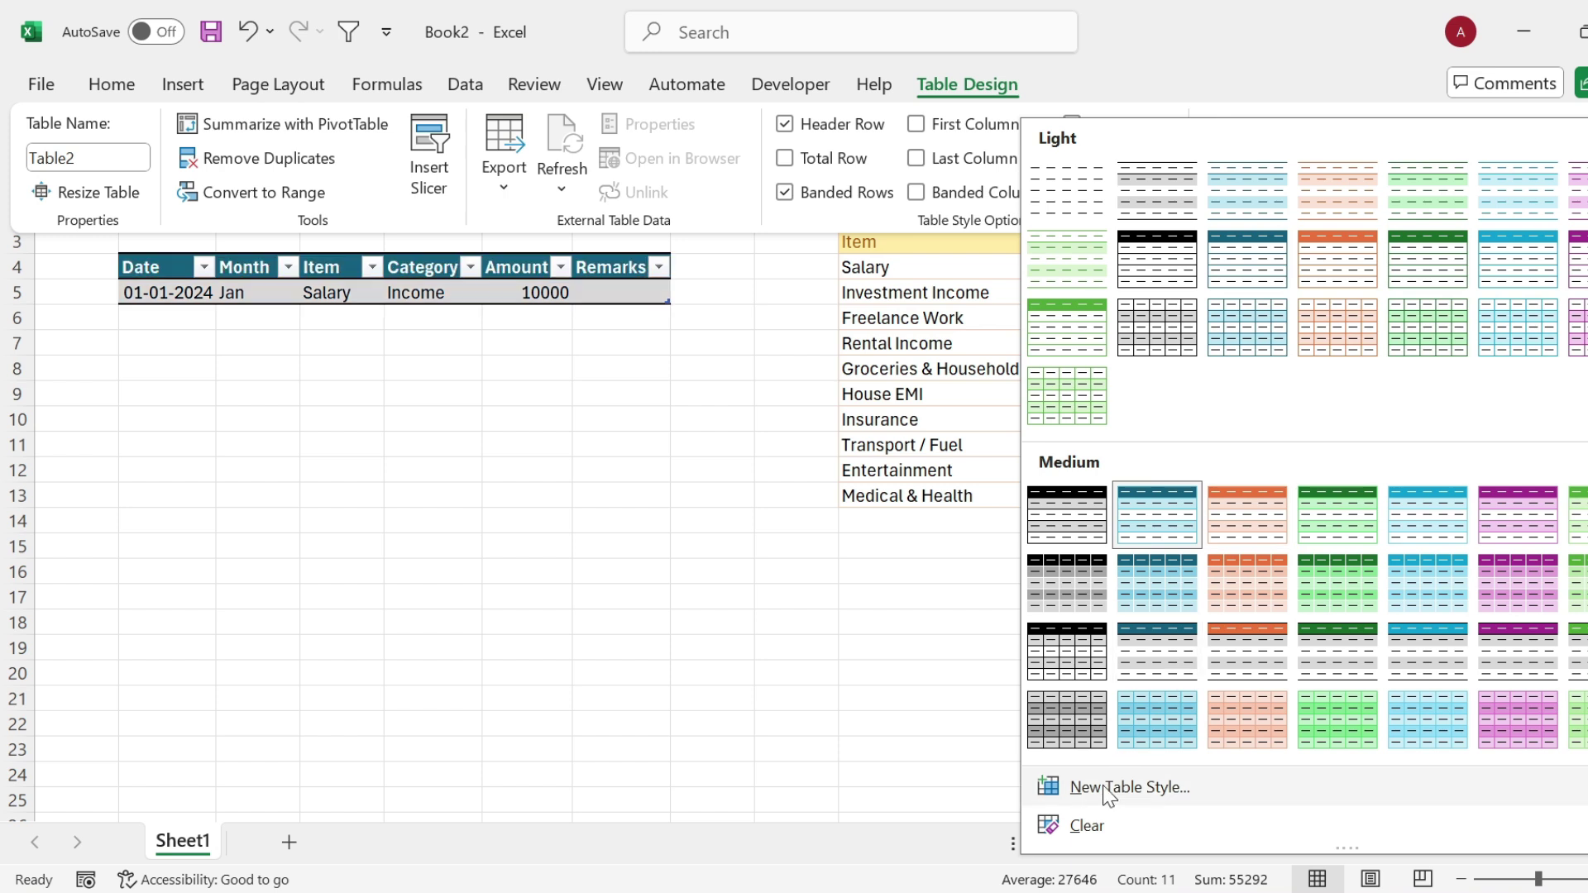
{"action": "left_click", "coordinate": [1083, 831]}
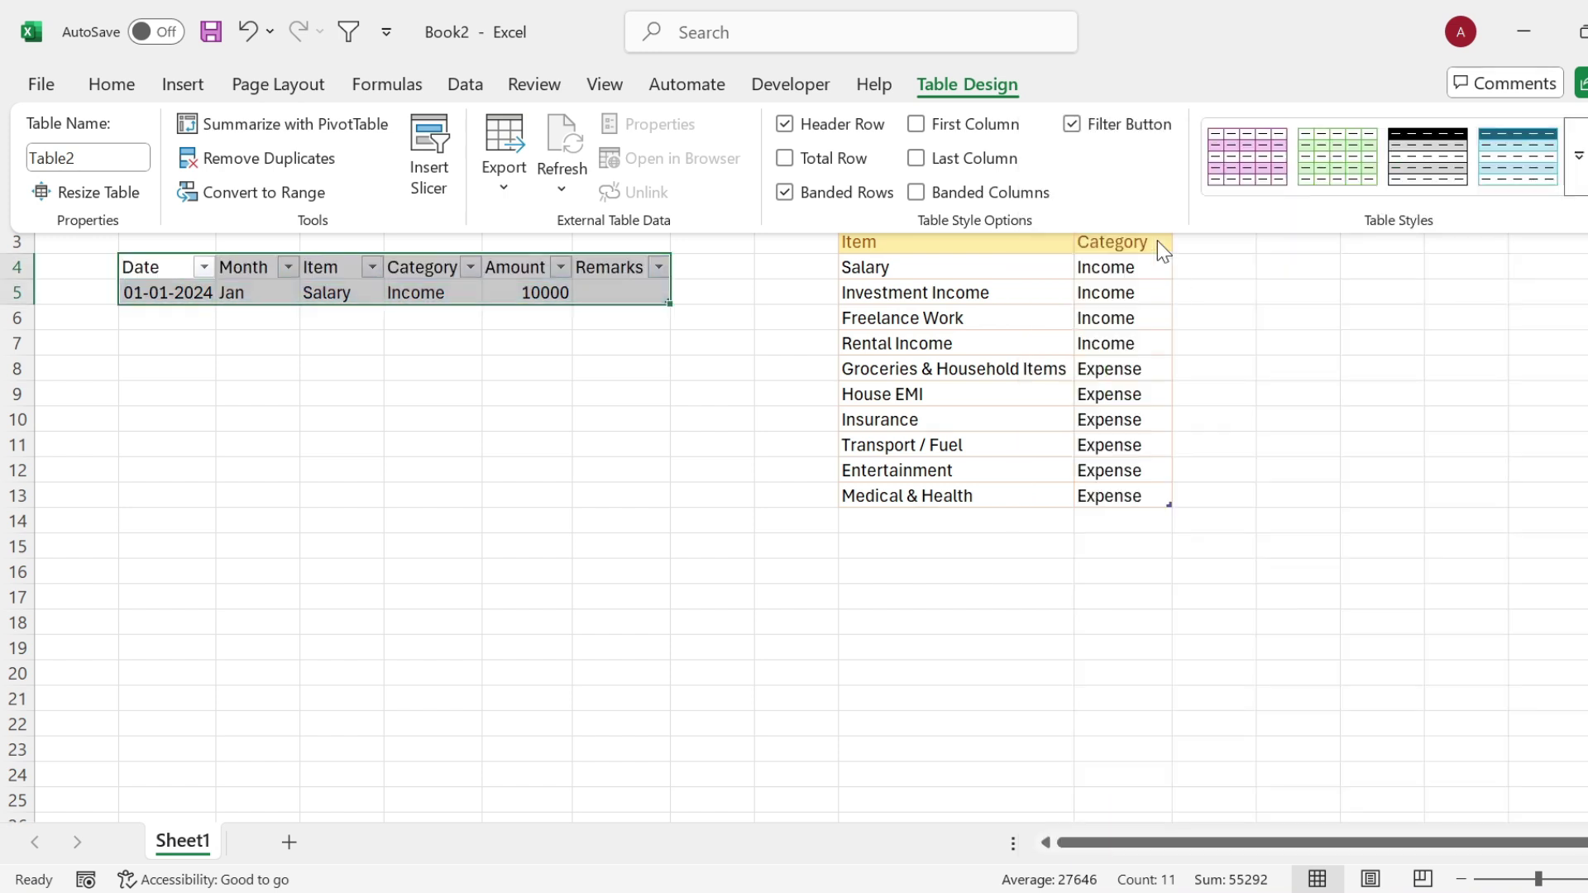
{"action": "left_click", "coordinate": [1072, 124]}
Step: Apply the Accent2 cell style to the transactions header row B4:G4
{"action": "left_click_drag", "start_coordinate": [149, 267], "coordinate": [638, 265]}
{"action": "left_click", "coordinate": [122, 83]}
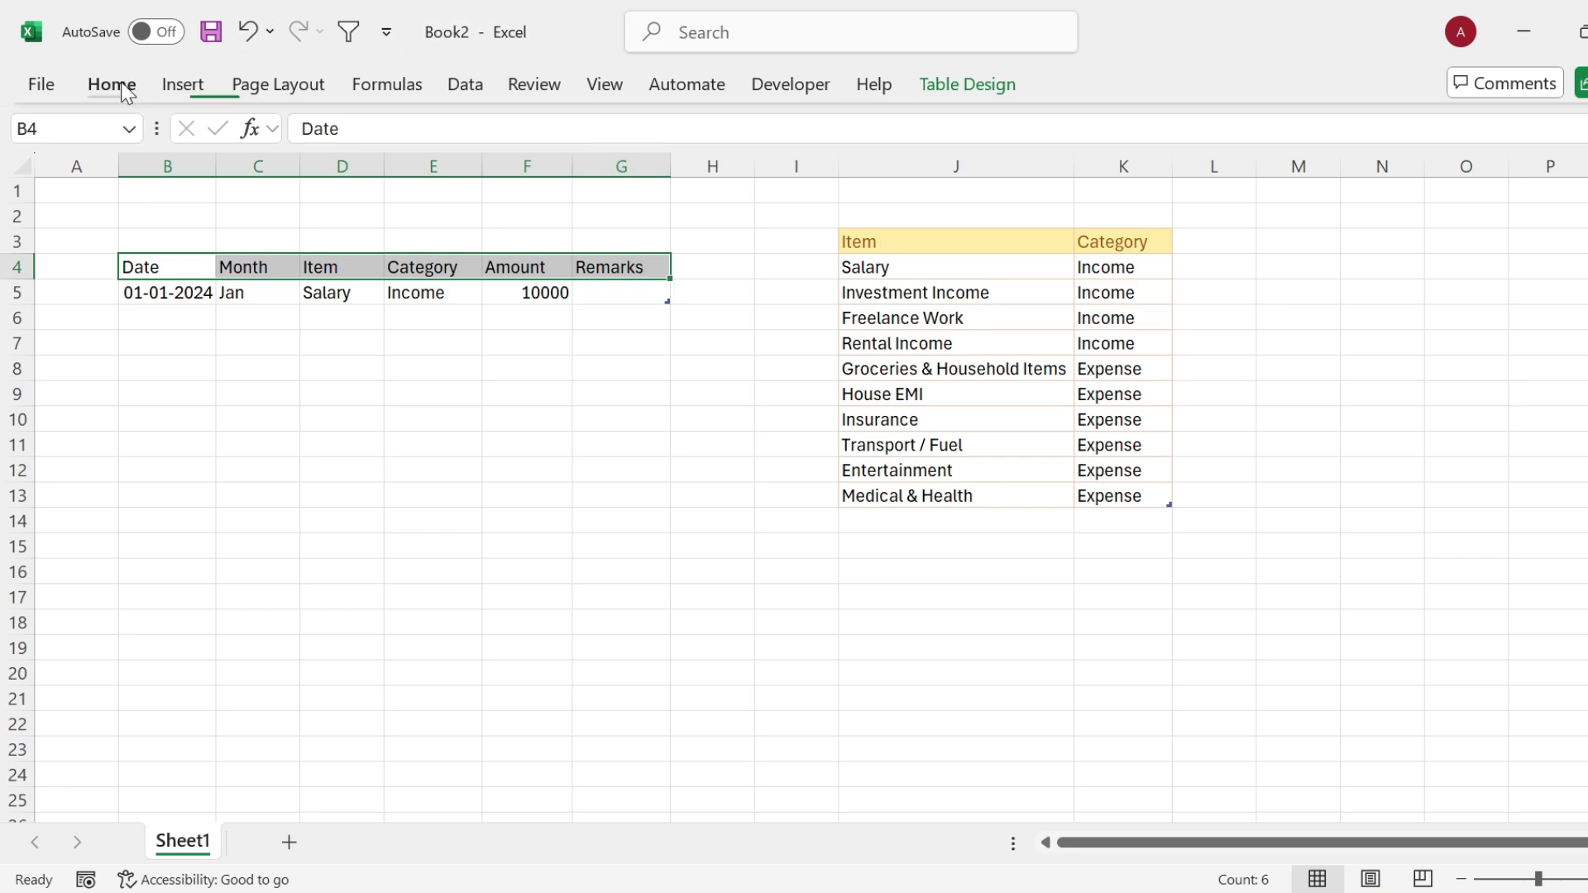
{"action": "left_click", "coordinate": [988, 193]}
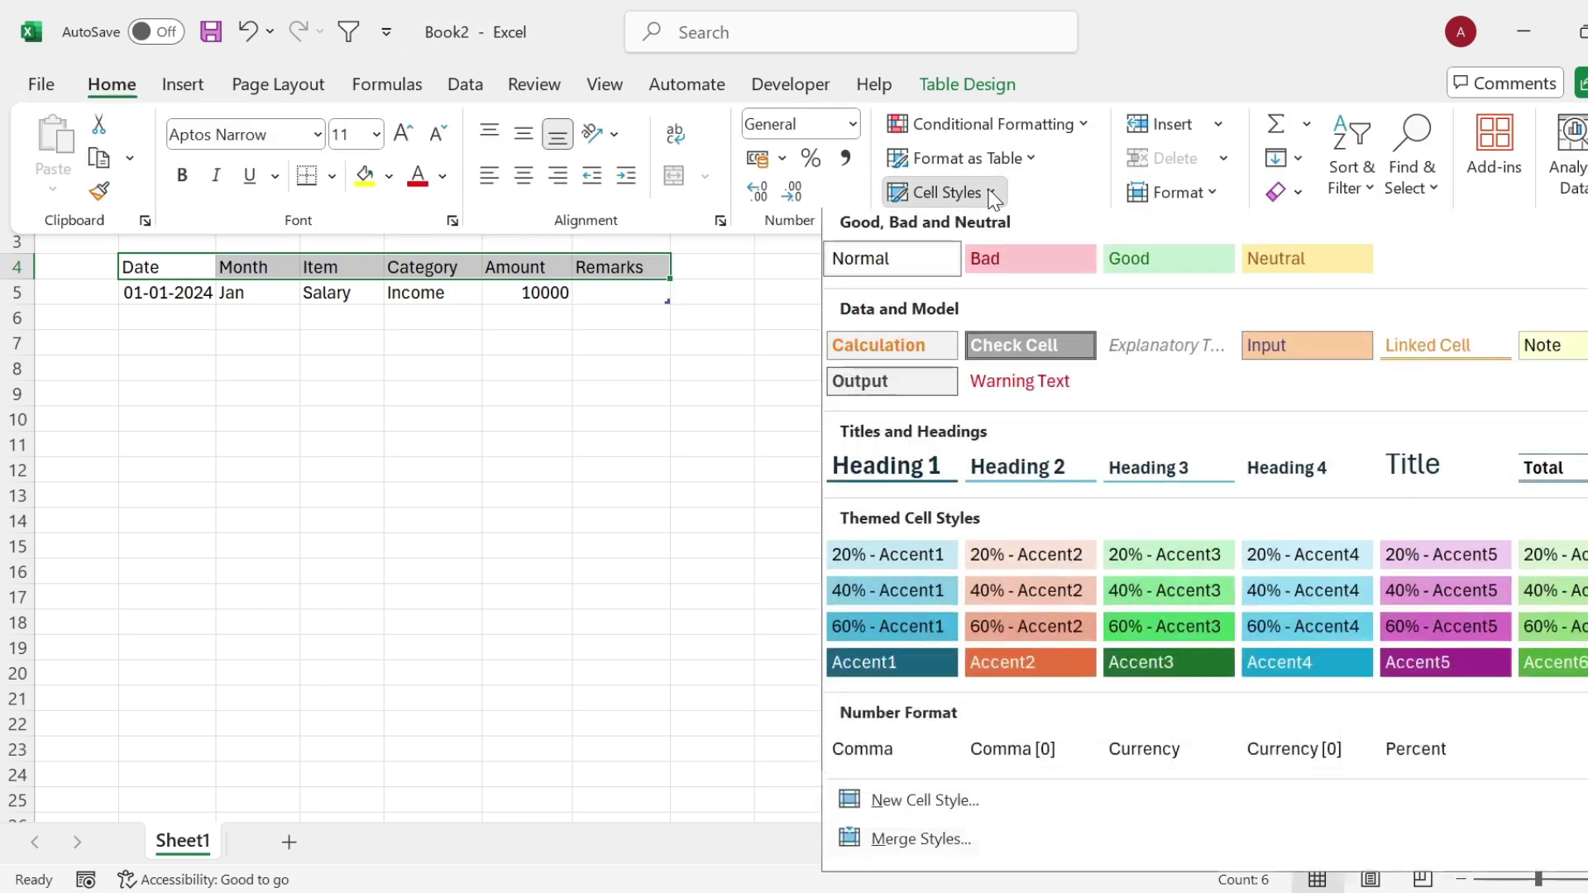
{"action": "left_click", "coordinate": [1054, 670]}
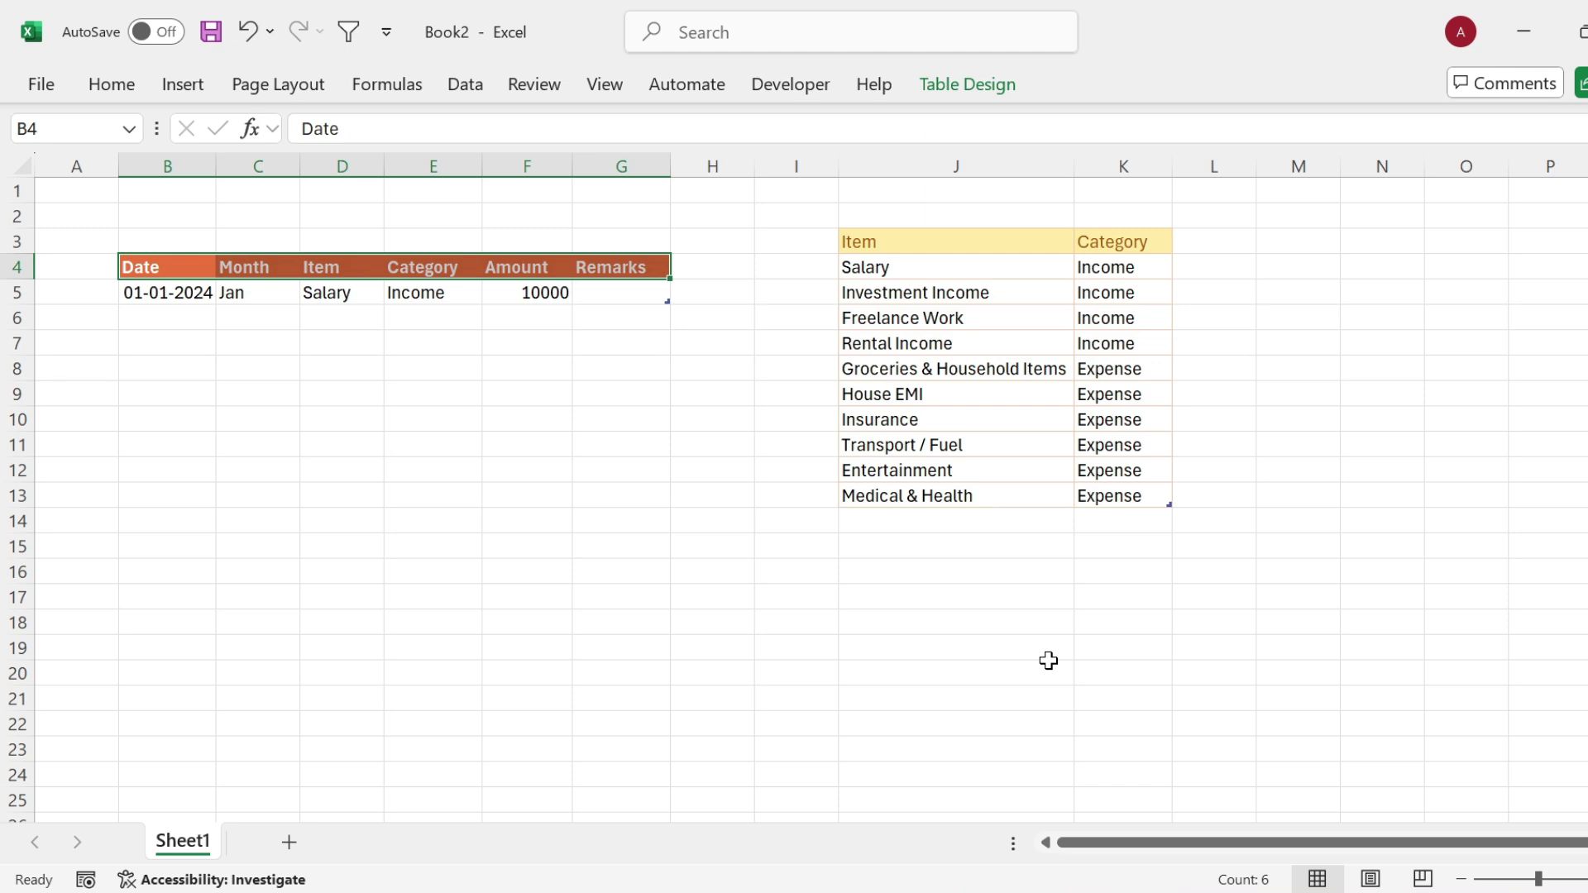
Step: Narrow column A and widen columns D, E and F for the item, category and amount data
{"action": "left_click_drag", "start_coordinate": [118, 166], "coordinate": [64, 181]}
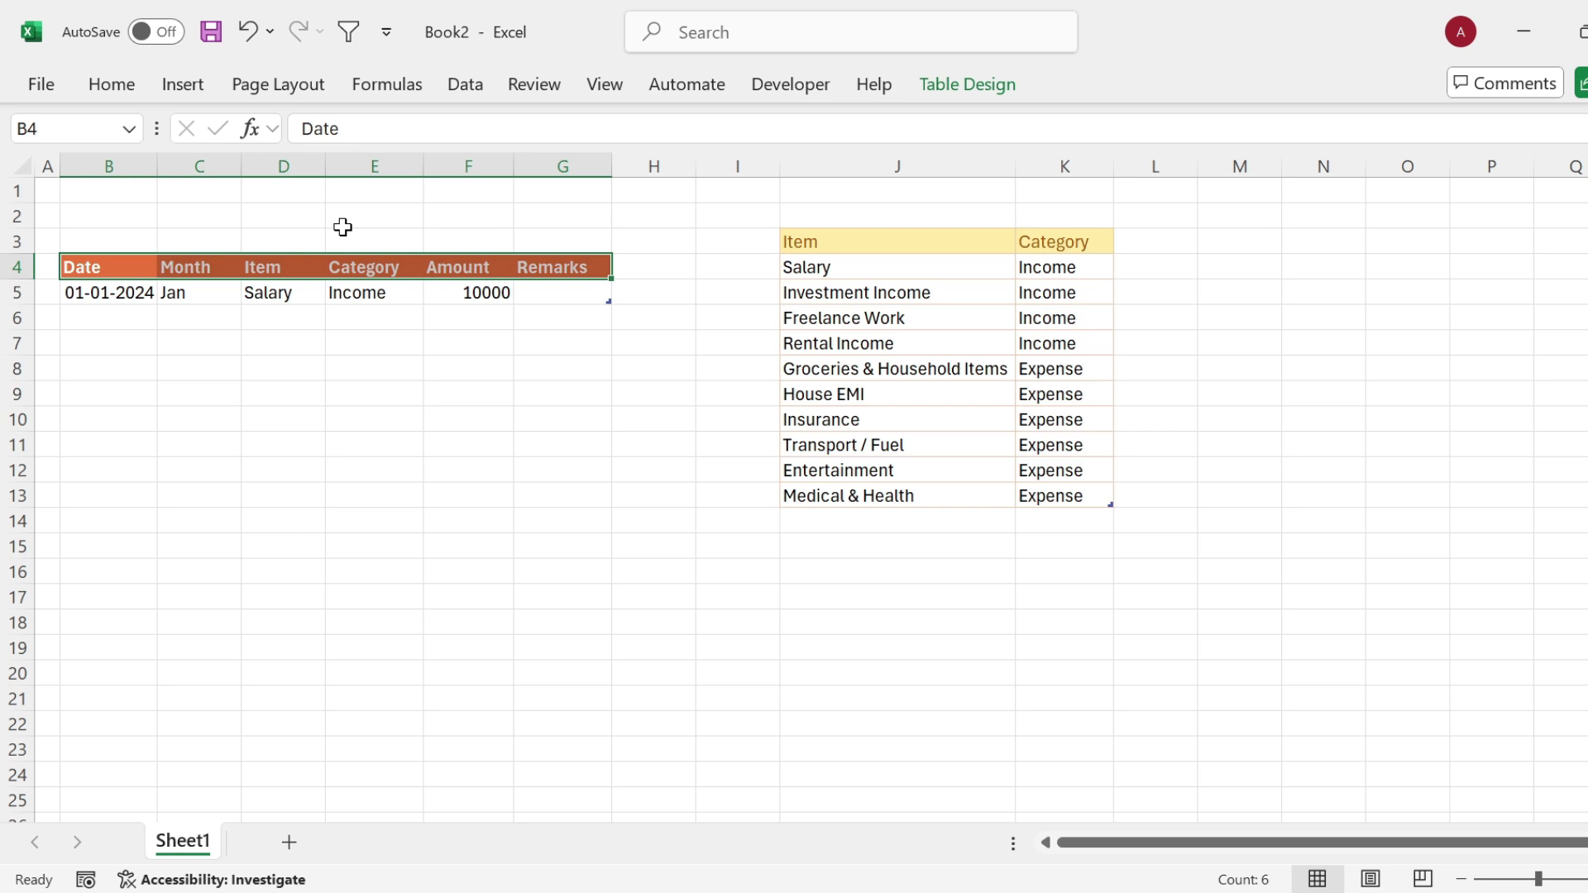
{"action": "left_click_drag", "start_coordinate": [326, 167], "coordinate": [431, 166]}
{"action": "left_click_drag", "start_coordinate": [529, 165], "coordinate": [660, 165]}
{"action": "left_click", "coordinate": [835, 320]}
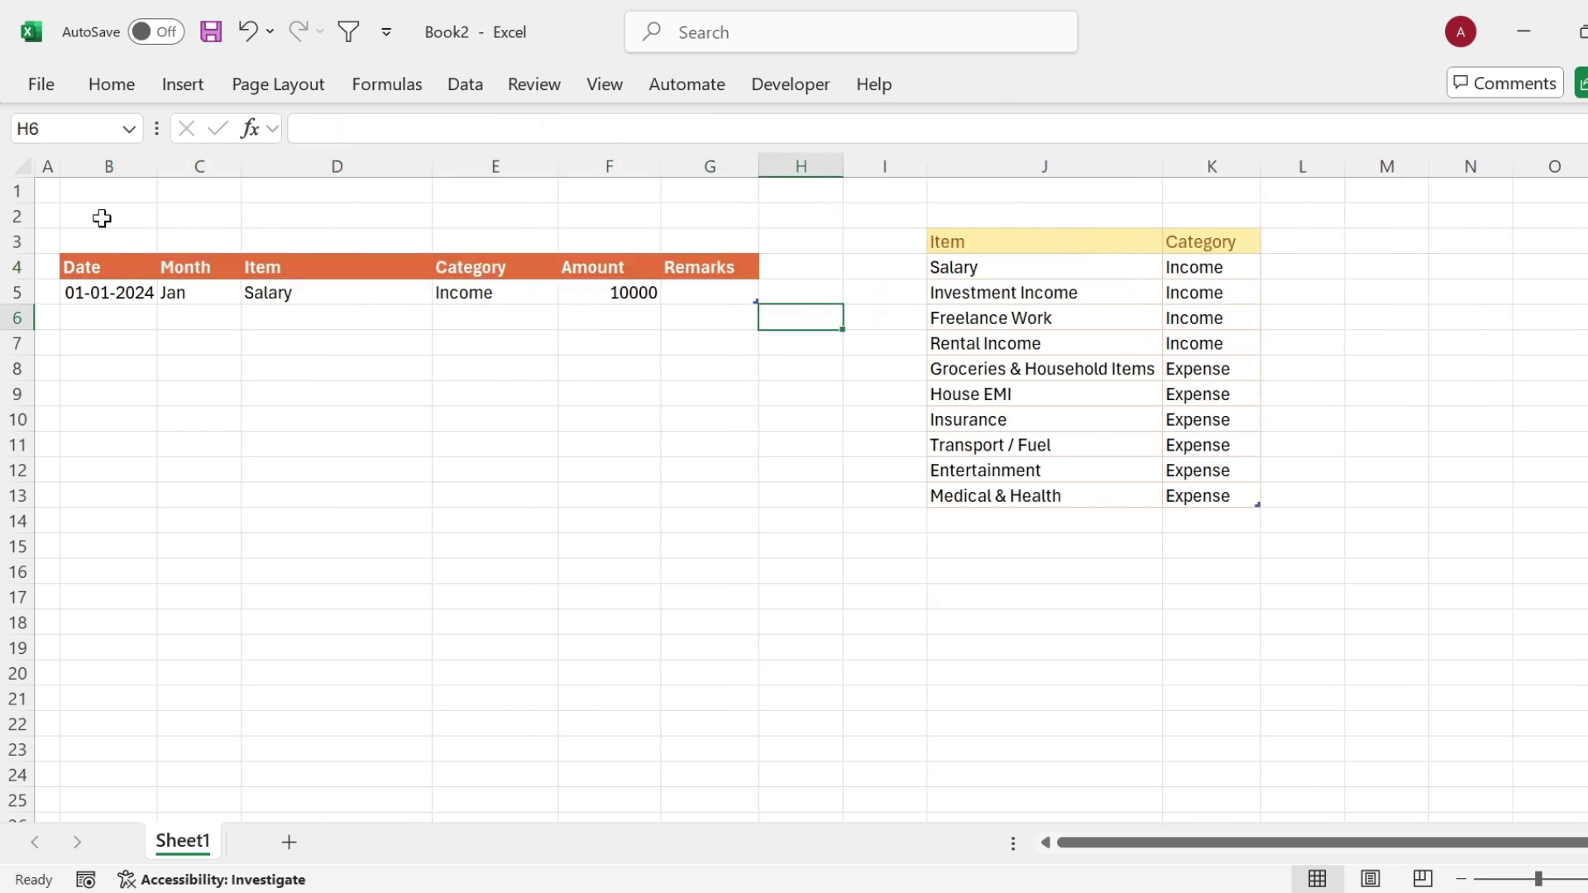
Step: Apply the Neutral cell style to B2:G2 as a title band above the transactions table
{"action": "left_click_drag", "start_coordinate": [102, 218], "coordinate": [718, 214]}
{"action": "left_click", "coordinate": [112, 83]}
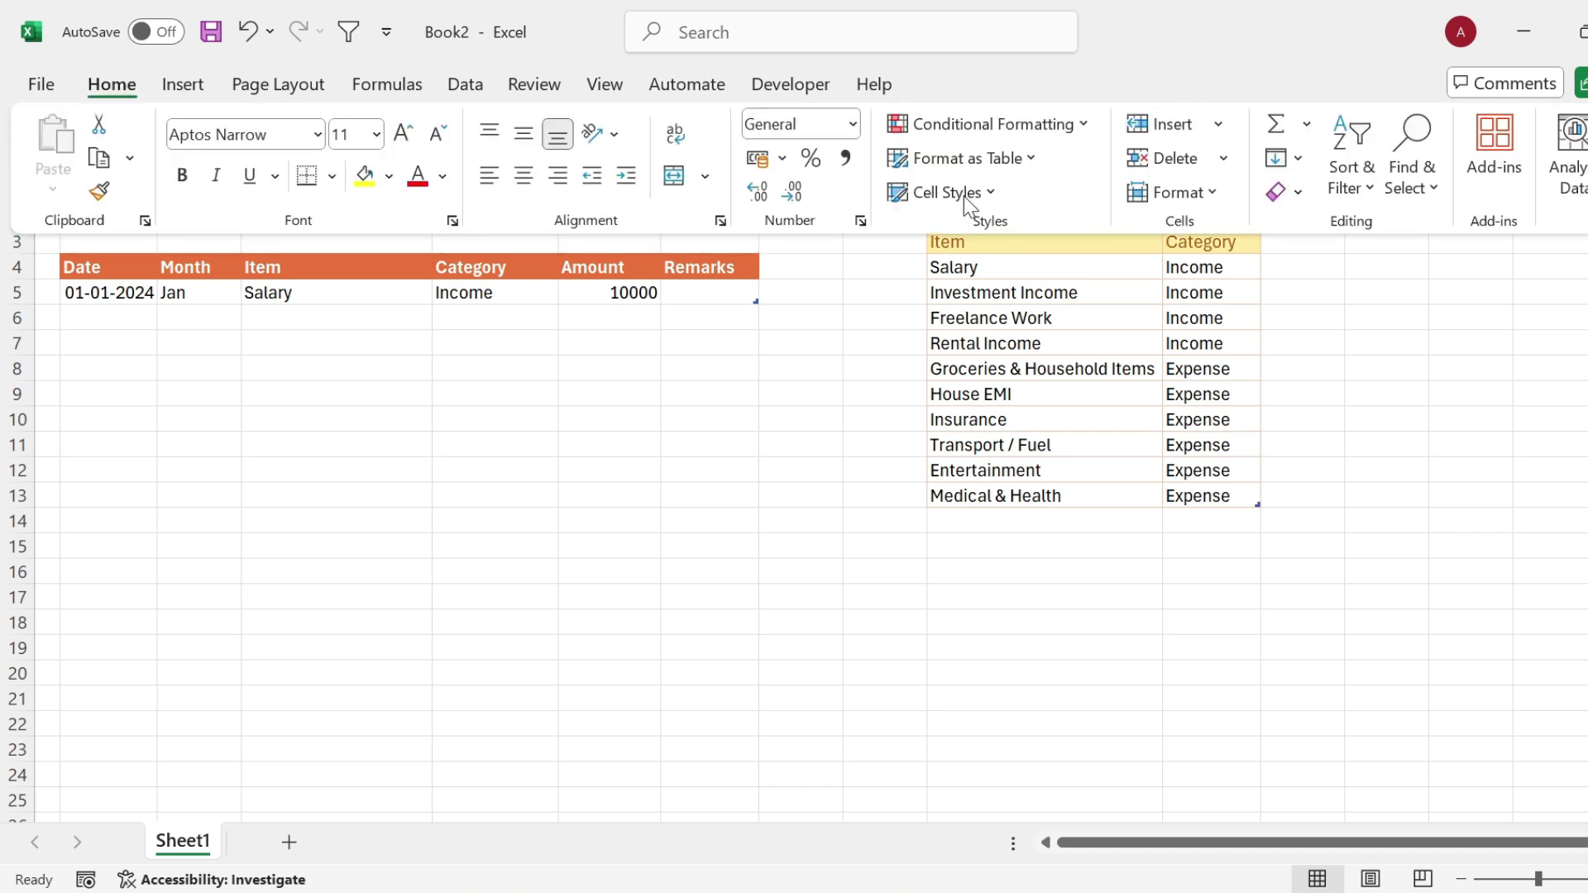
{"action": "left_click", "coordinate": [969, 194]}
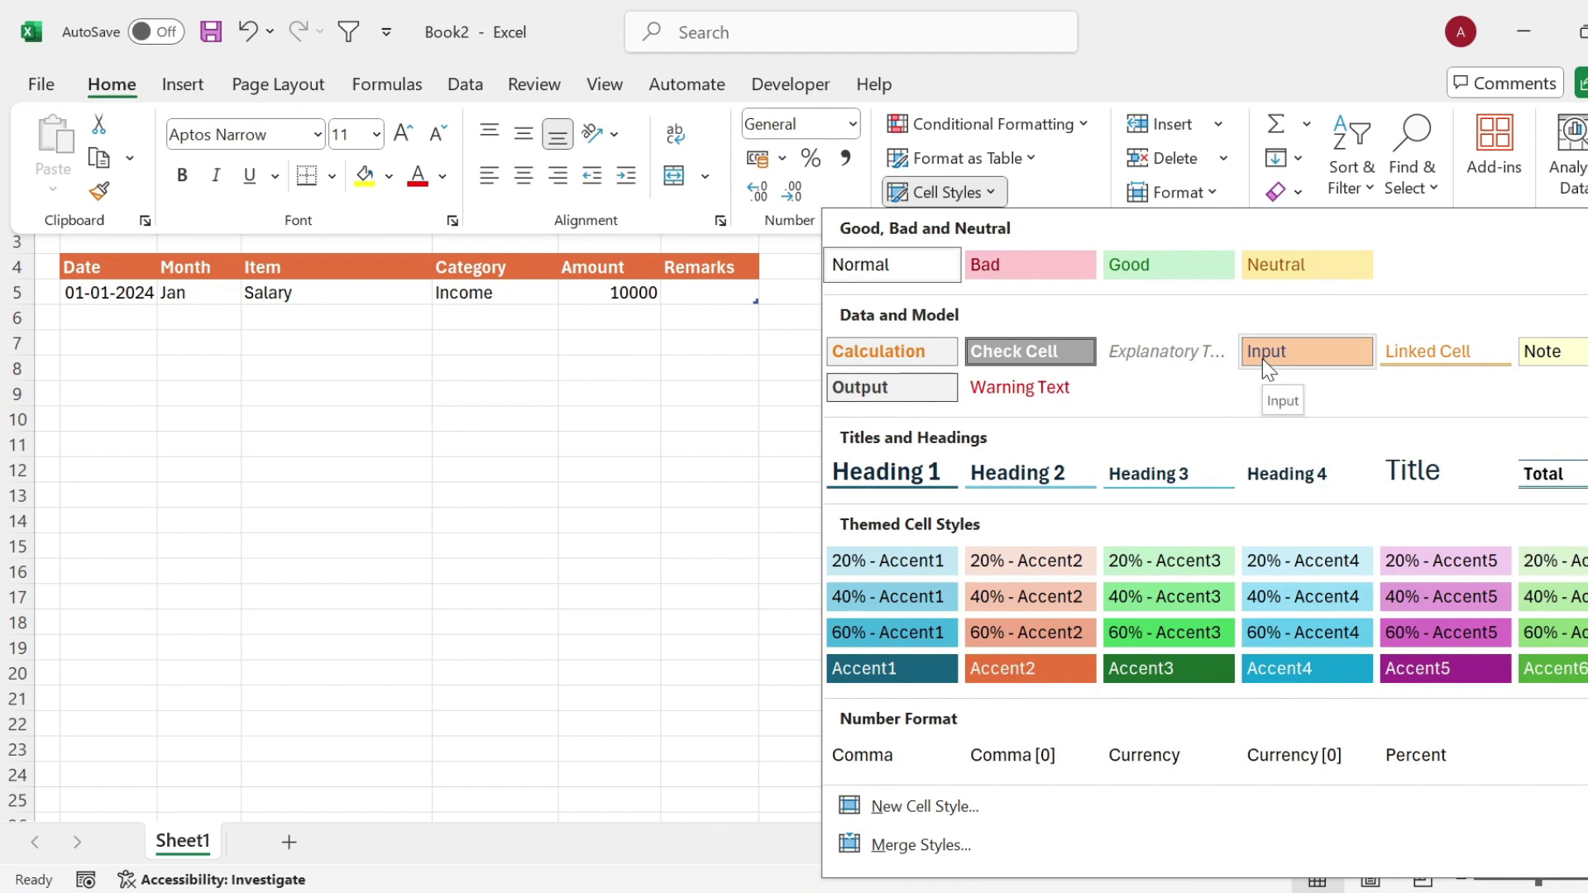
{"action": "left_click", "coordinate": [1305, 285]}
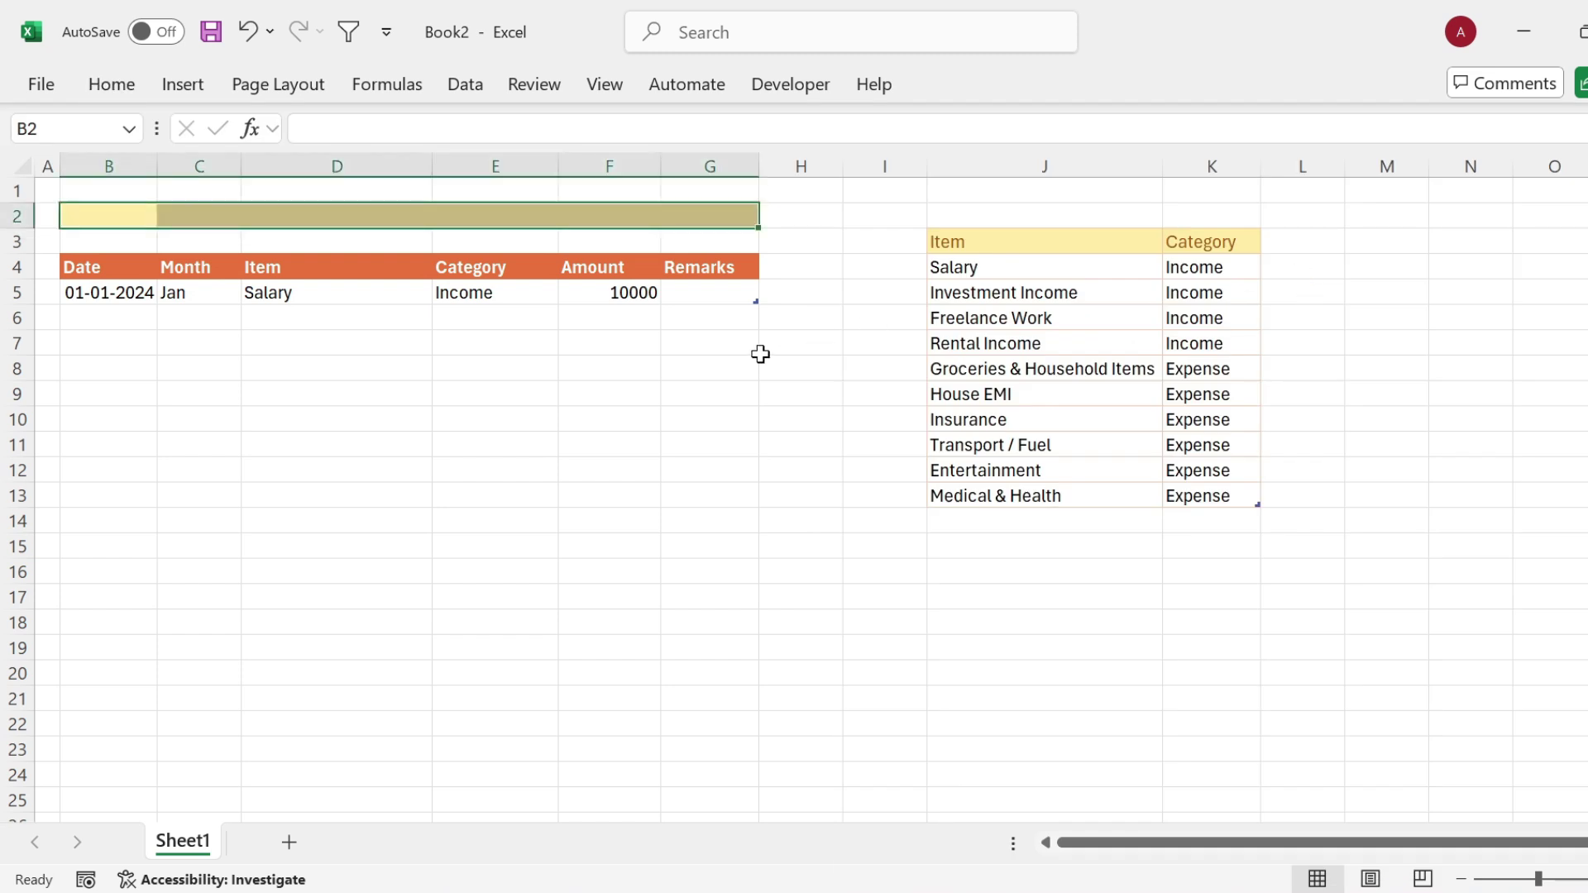
Step: Enter the title "Income & Expense Tracker" in B2 and format it as bold 14-point Roboto Condensed
{"action": "left_click", "coordinate": [610, 392]}
{"action": "left_click", "coordinate": [110, 216]}
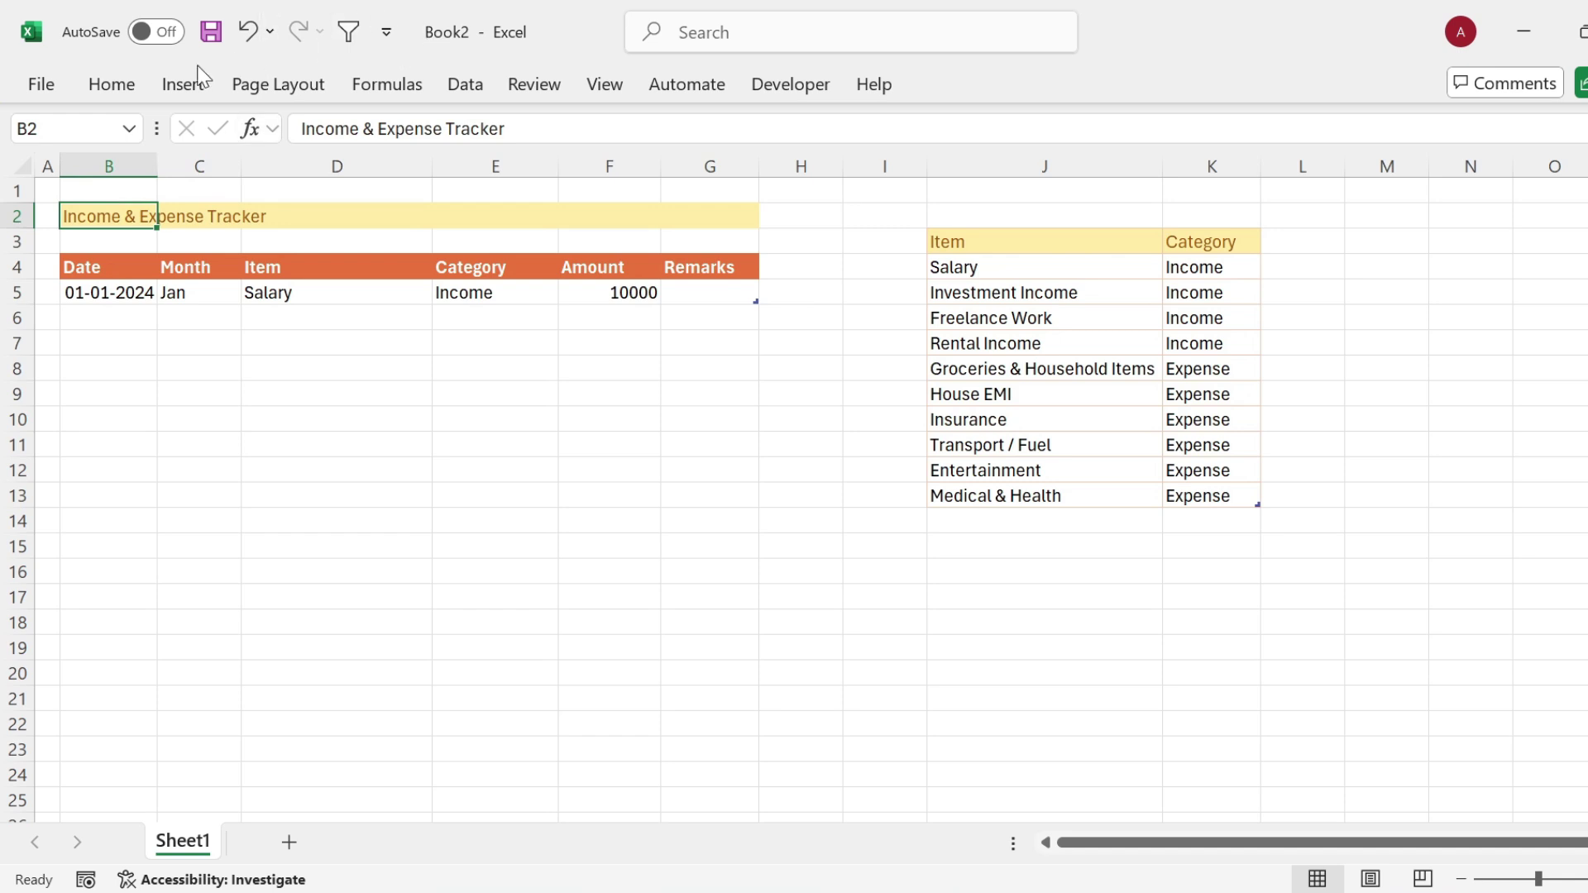
{"action": "left_click", "coordinate": [112, 85]}
{"action": "left_click", "coordinate": [376, 134]}
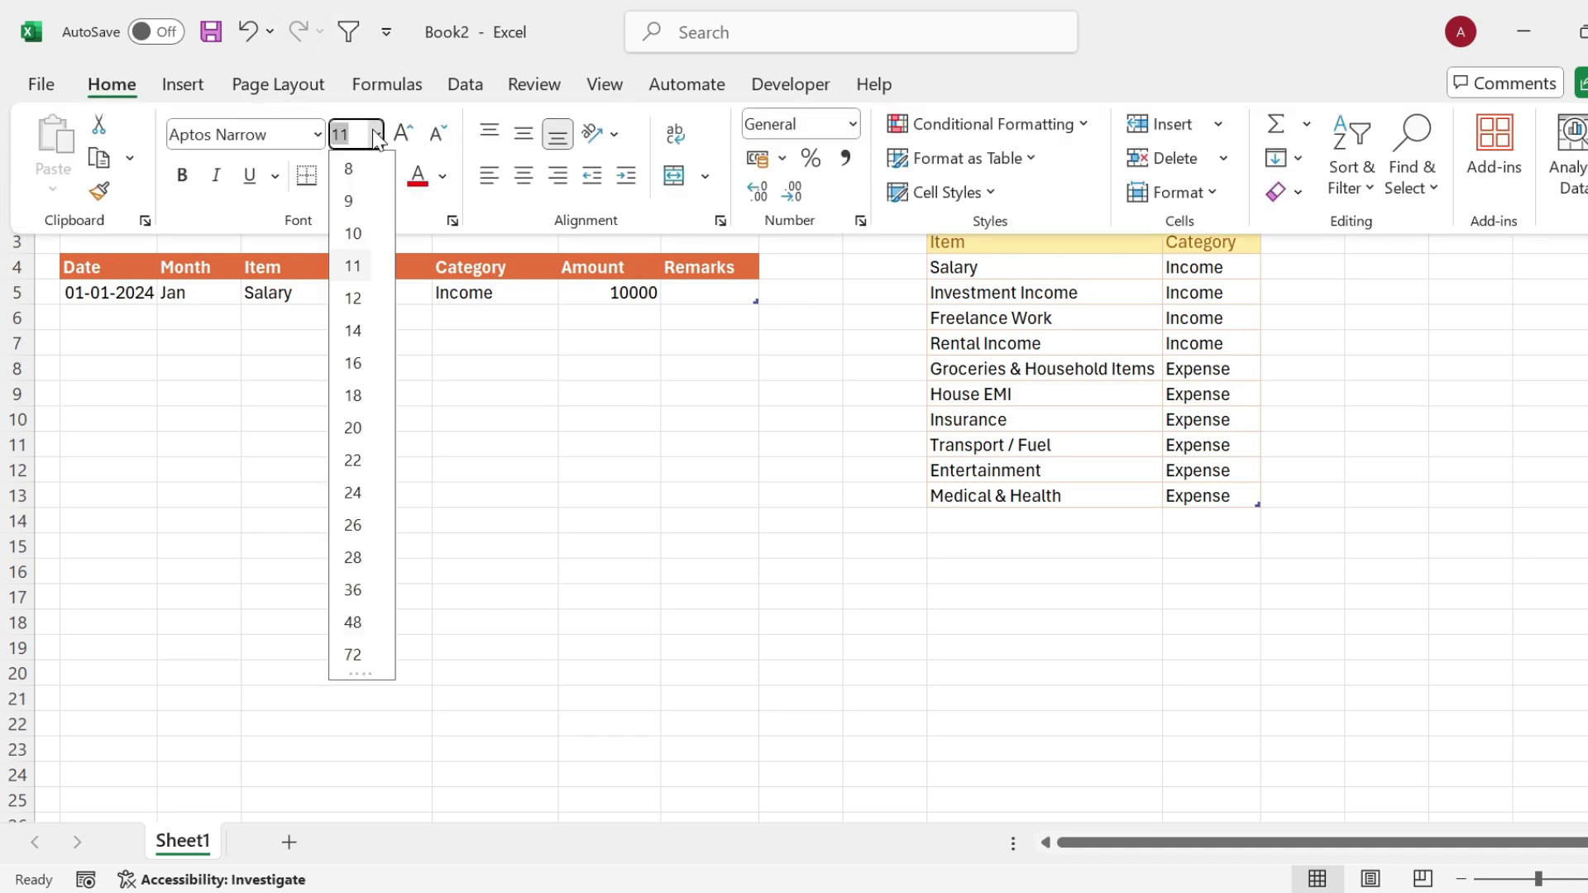
{"action": "left_click", "coordinate": [356, 330]}
{"action": "left_click", "coordinate": [182, 174]}
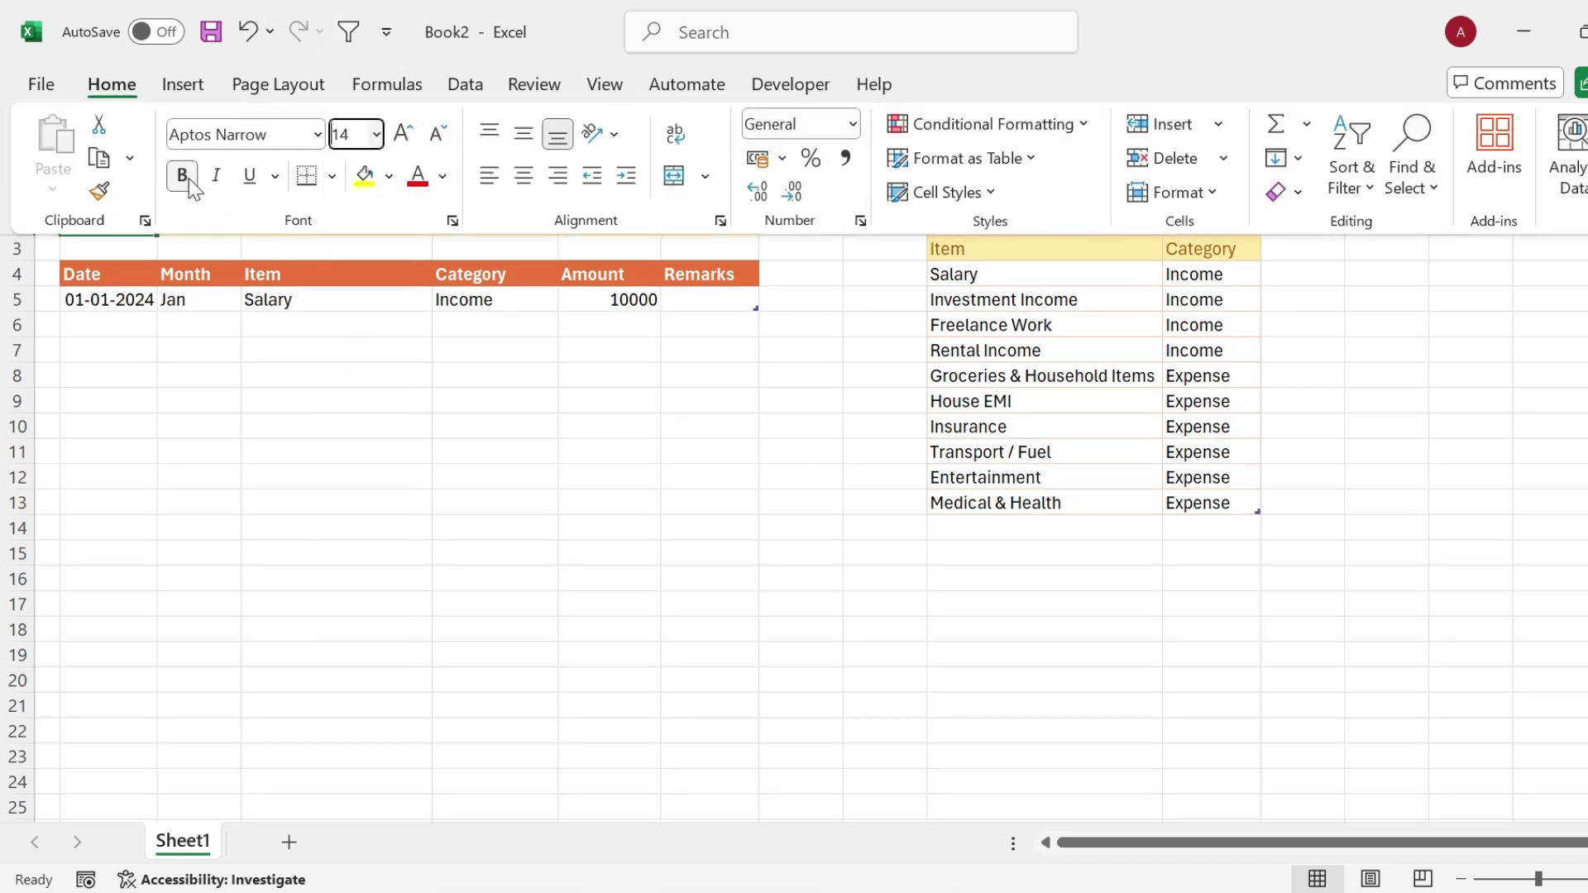
{"action": "left_click", "coordinate": [231, 134]}
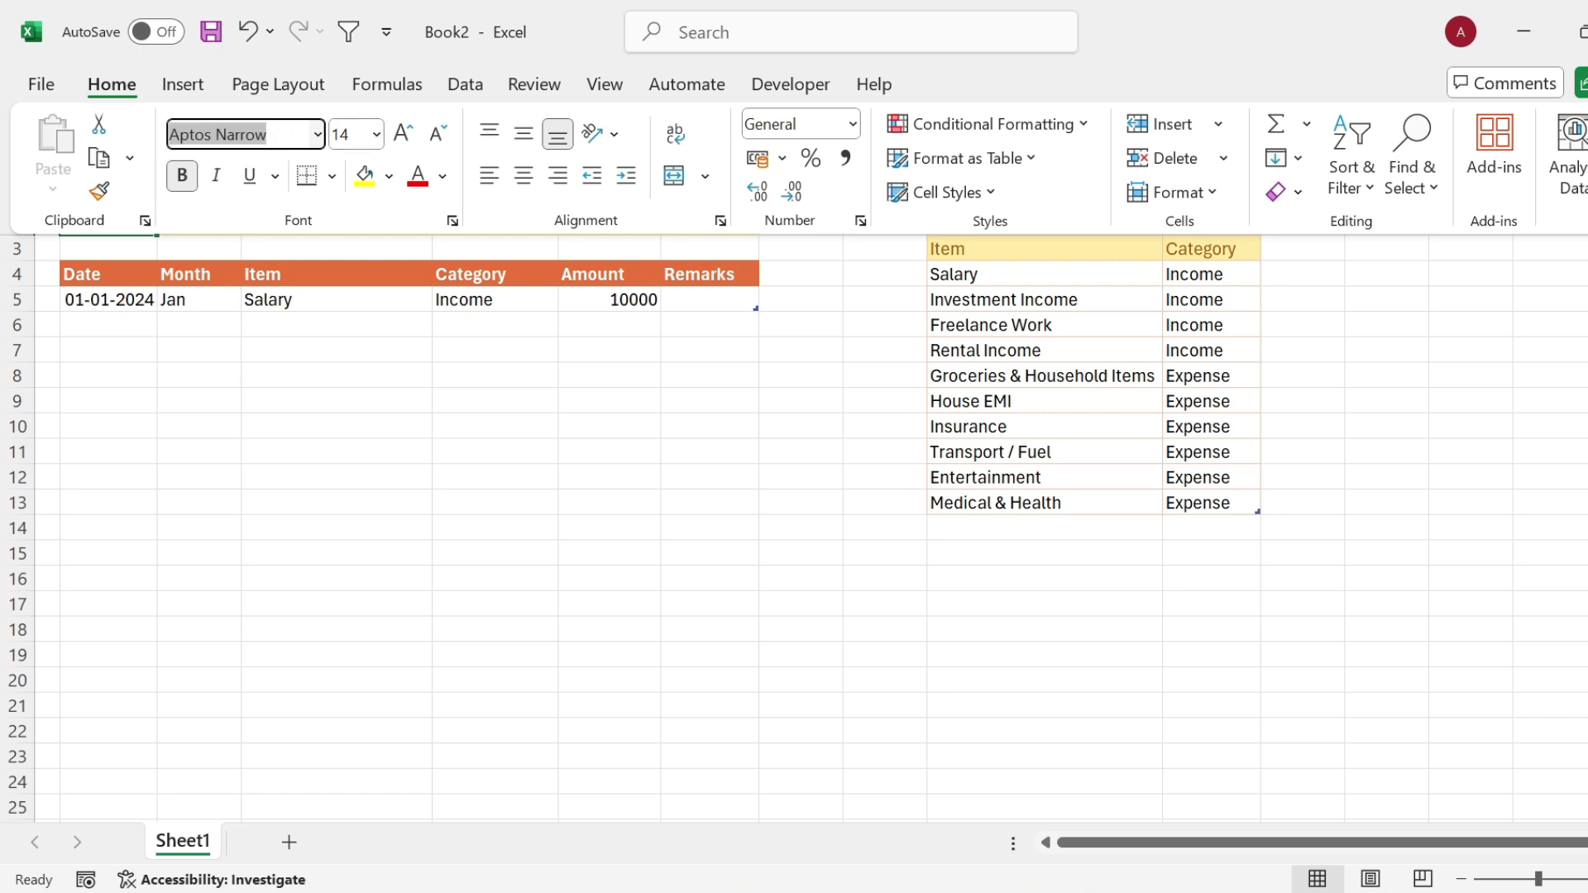
{"action": "type", "text": "Roboto Condensed"}
{"action": "key", "text": "Return"}
{"action": "left_click", "coordinate": [452, 417]}
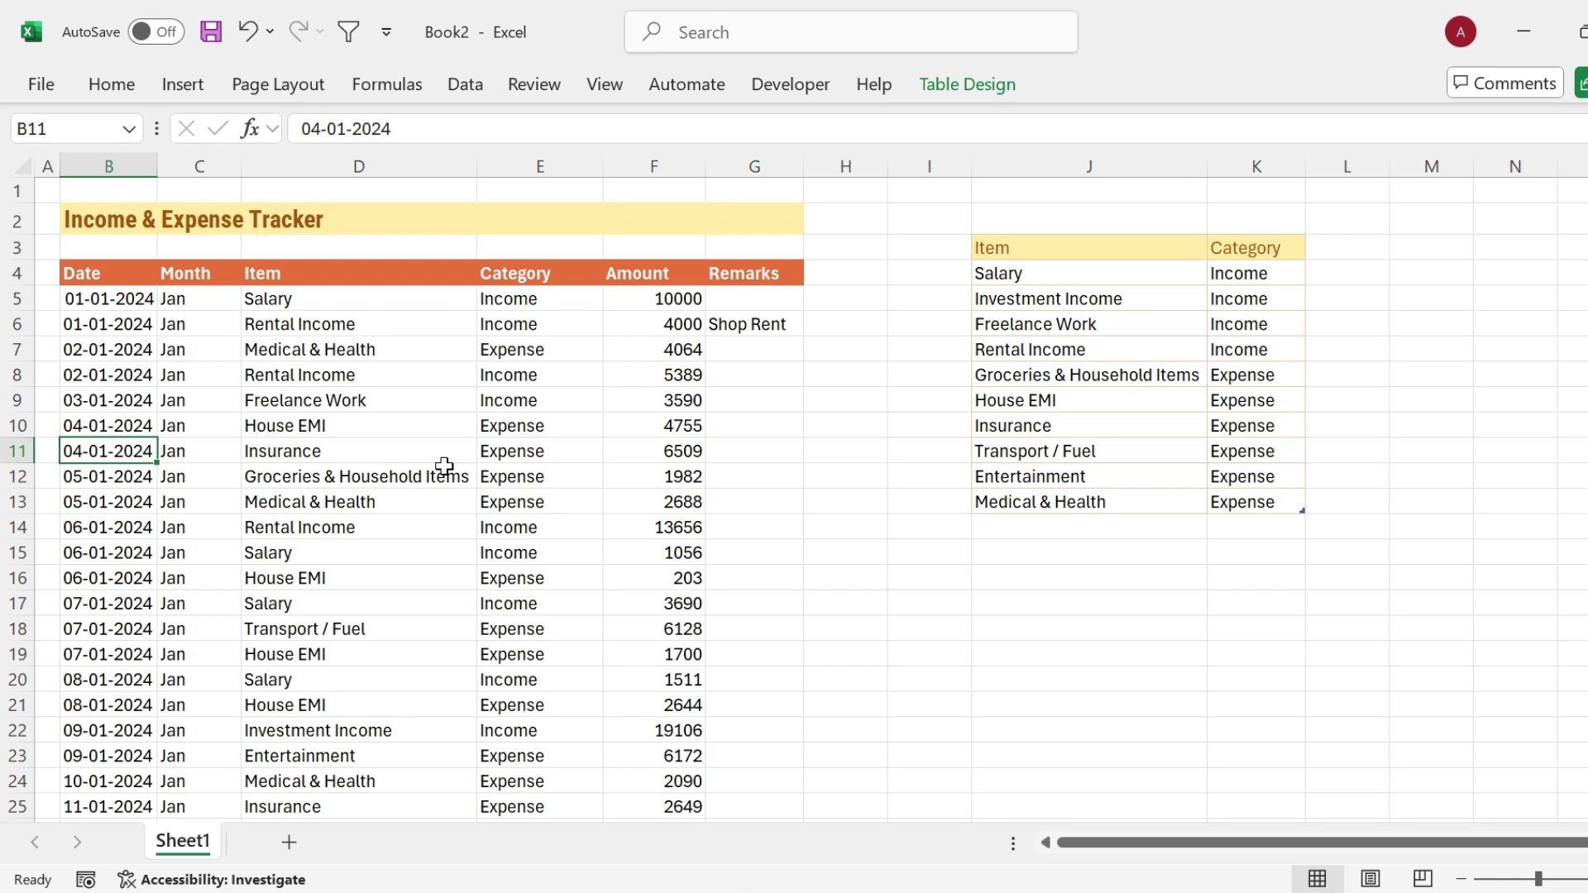
Step: Rename the worksheet from Sheet1 to Transactions
{"action": "right_click", "coordinate": [183, 841]}
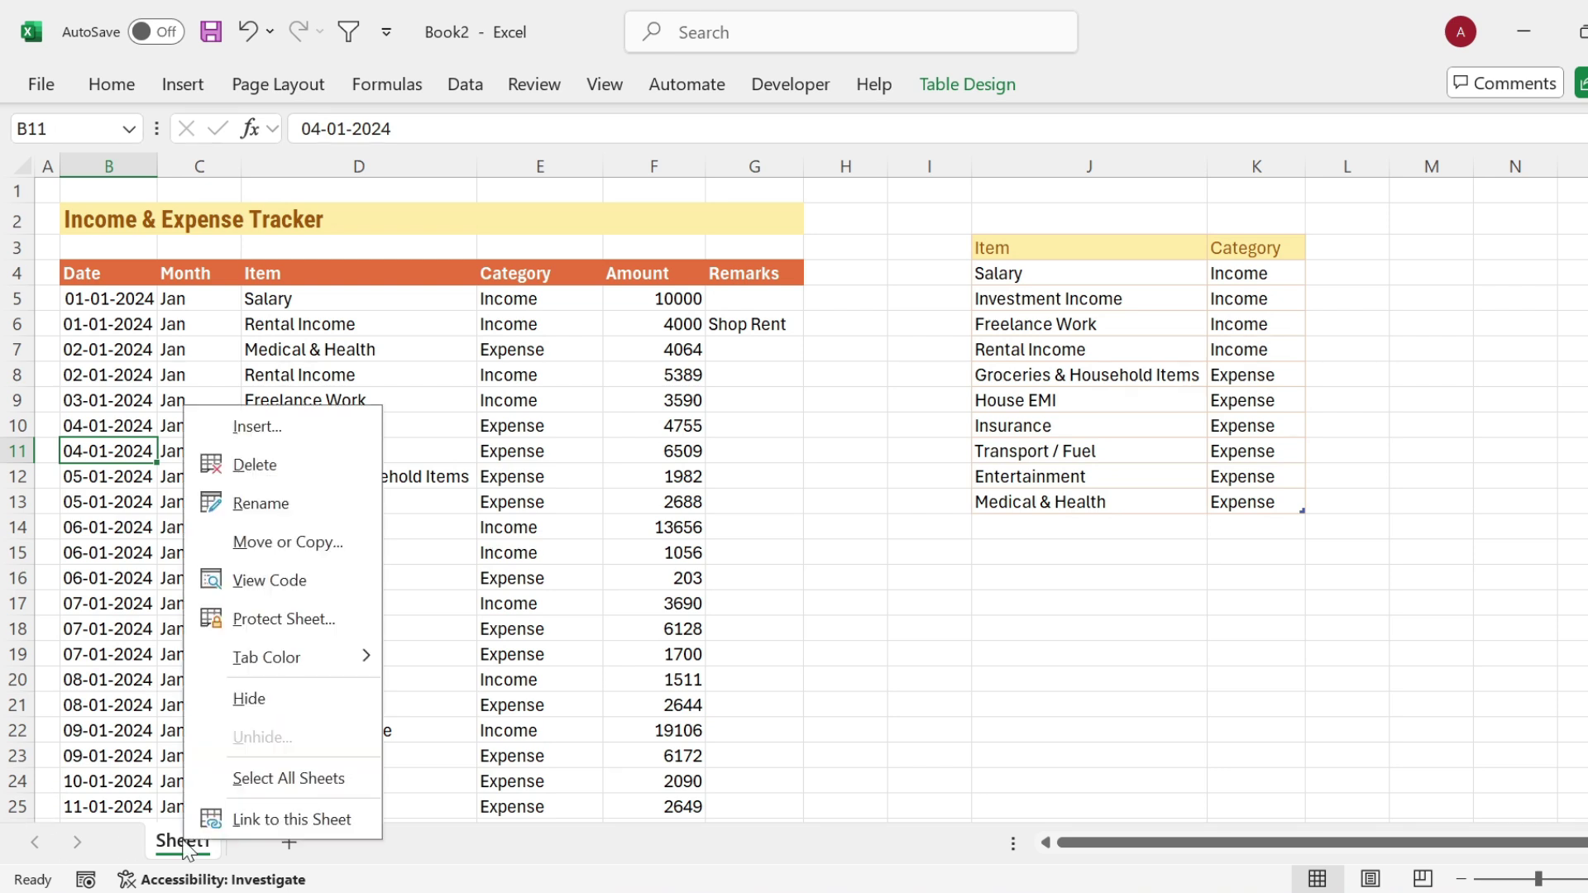
{"action": "left_click", "coordinate": [281, 503]}
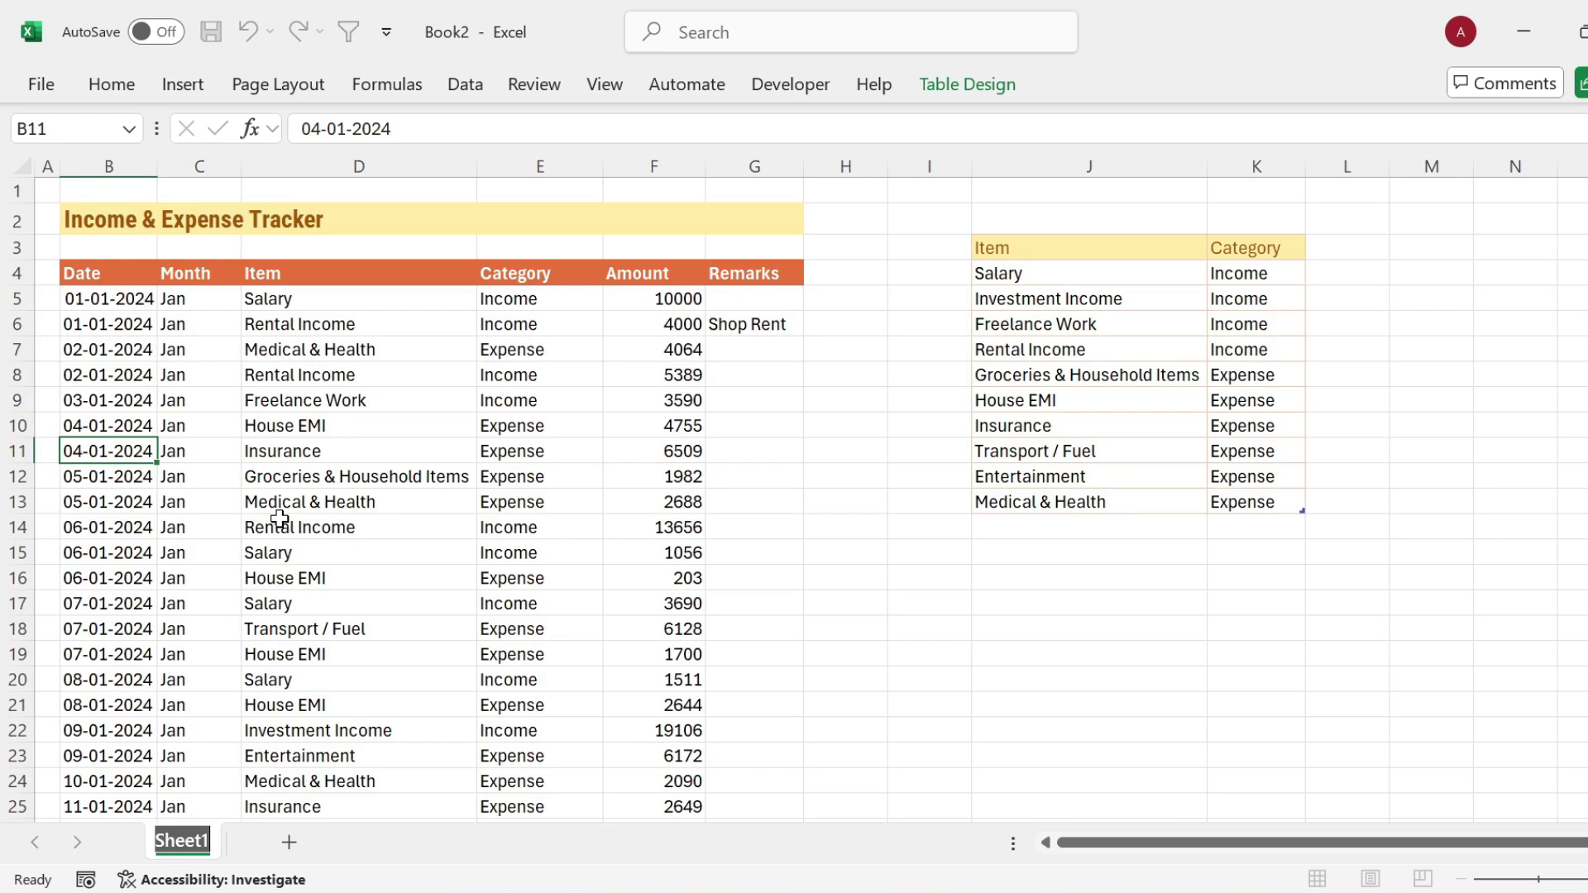
{"action": "type", "text": "Transactions"}
{"action": "left_click", "coordinate": [282, 552]}
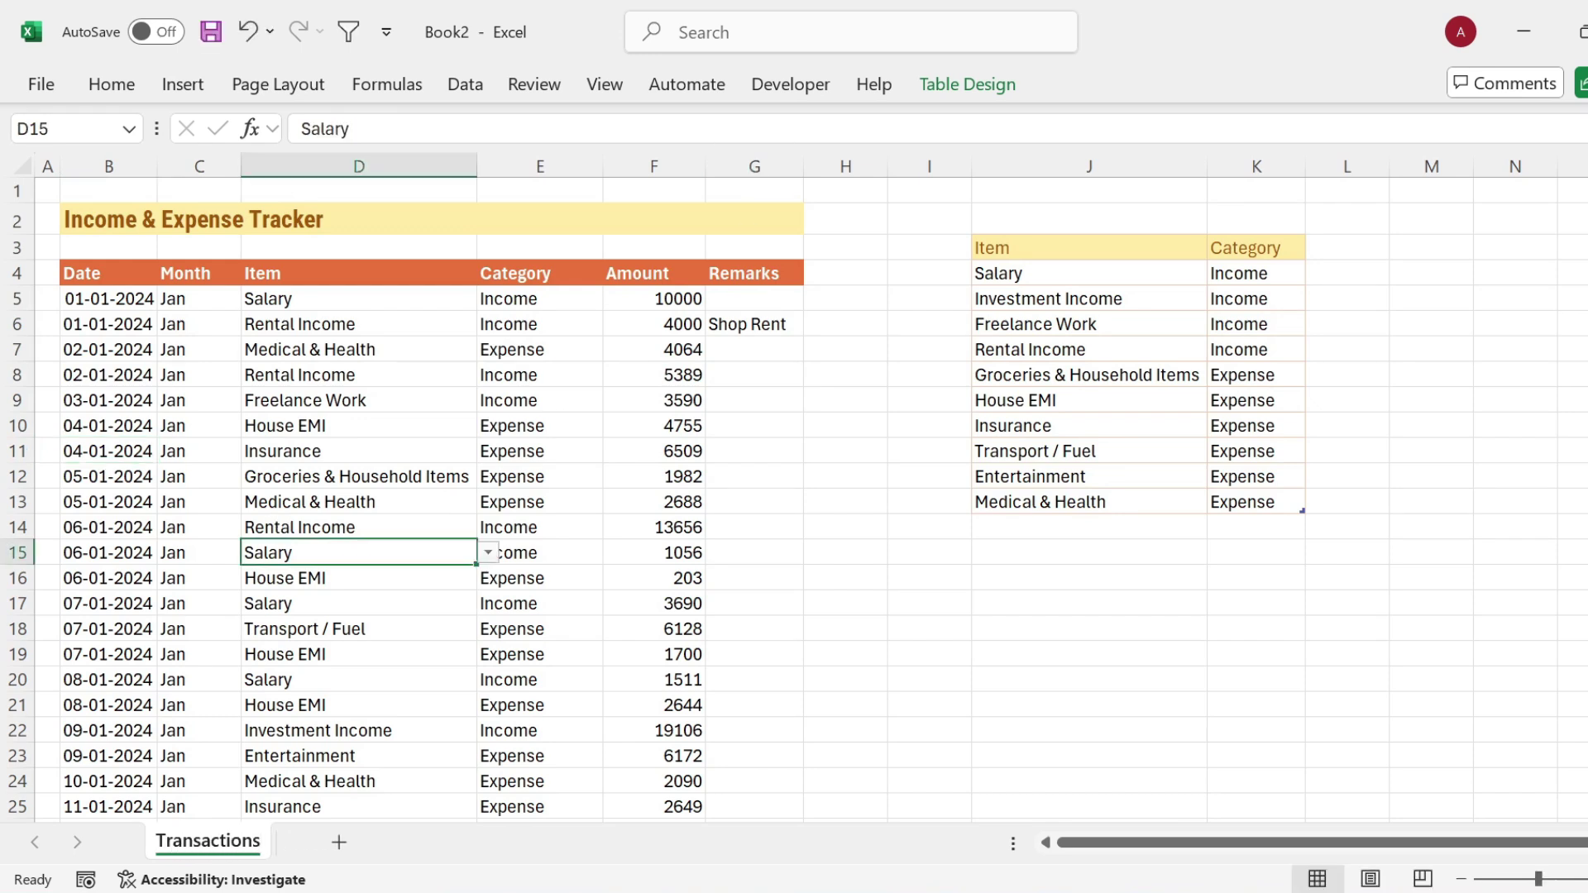
Step: Hide the gridlines on the Transactions sheet
{"action": "left_click", "coordinate": [620, 88]}
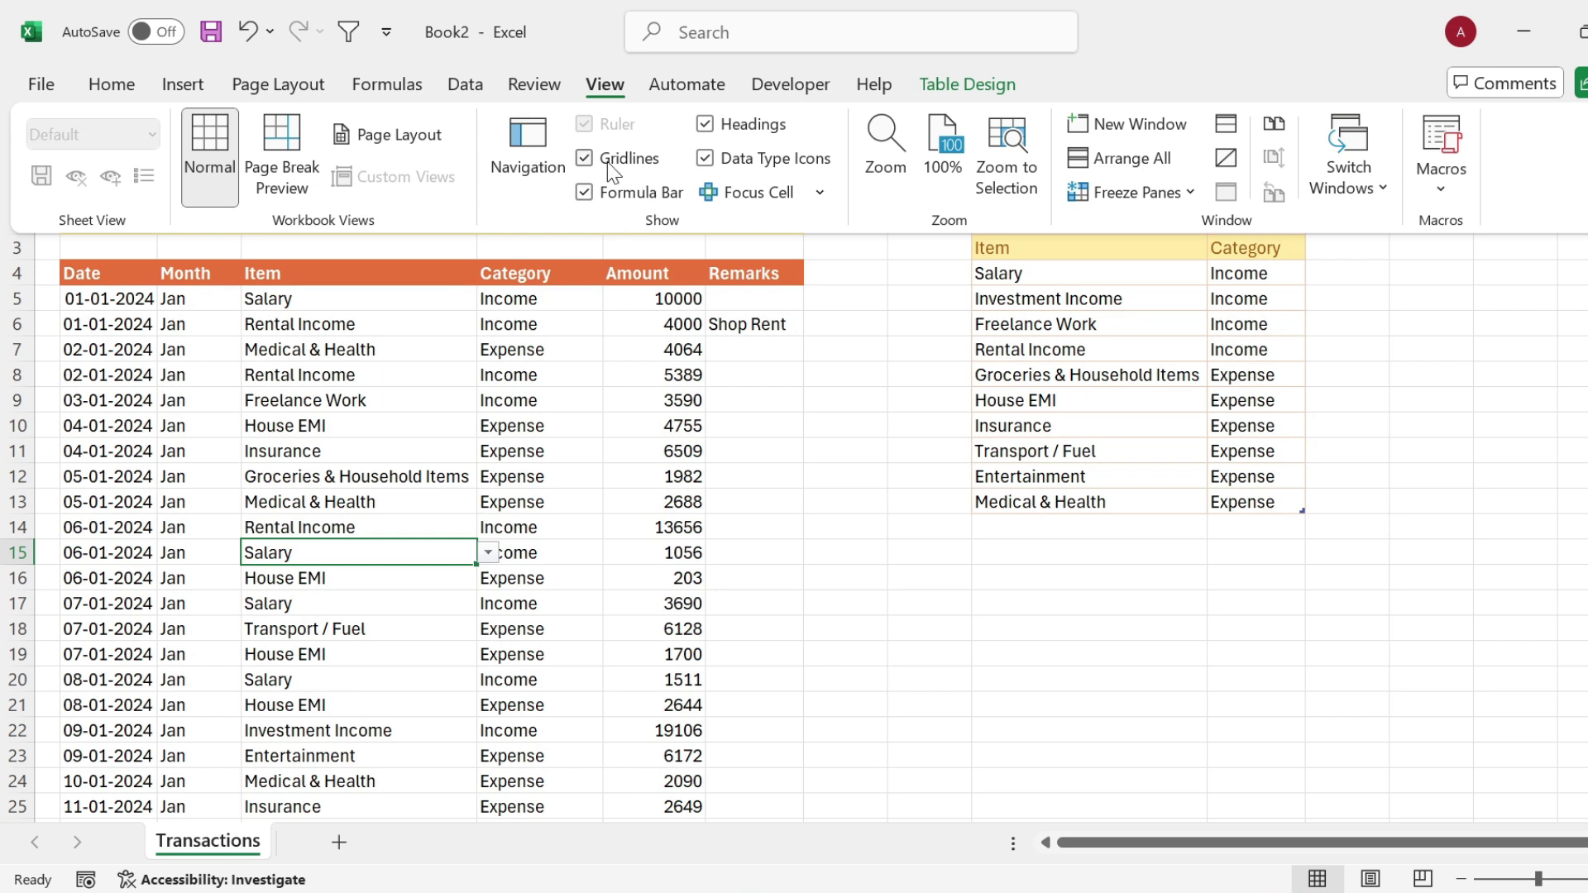
{"action": "left_click", "coordinate": [585, 159]}
{"action": "left_click", "coordinate": [806, 502]}
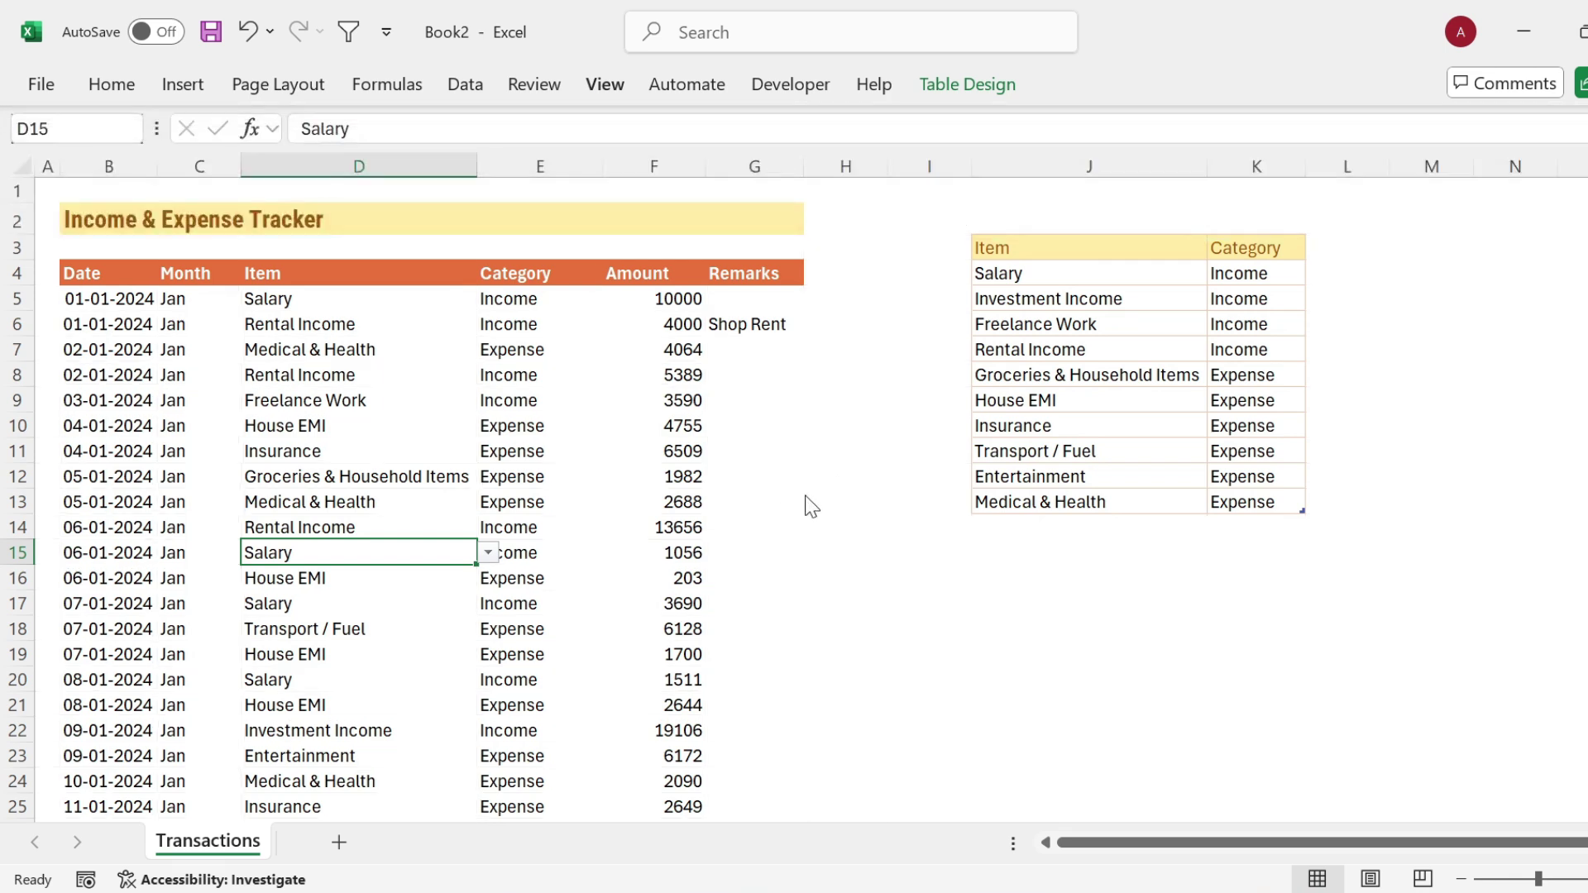
{"action": "left_click", "coordinate": [806, 501]}
Step: Rename the income and expense transactions table to Records
{"action": "left_click", "coordinate": [356, 604]}
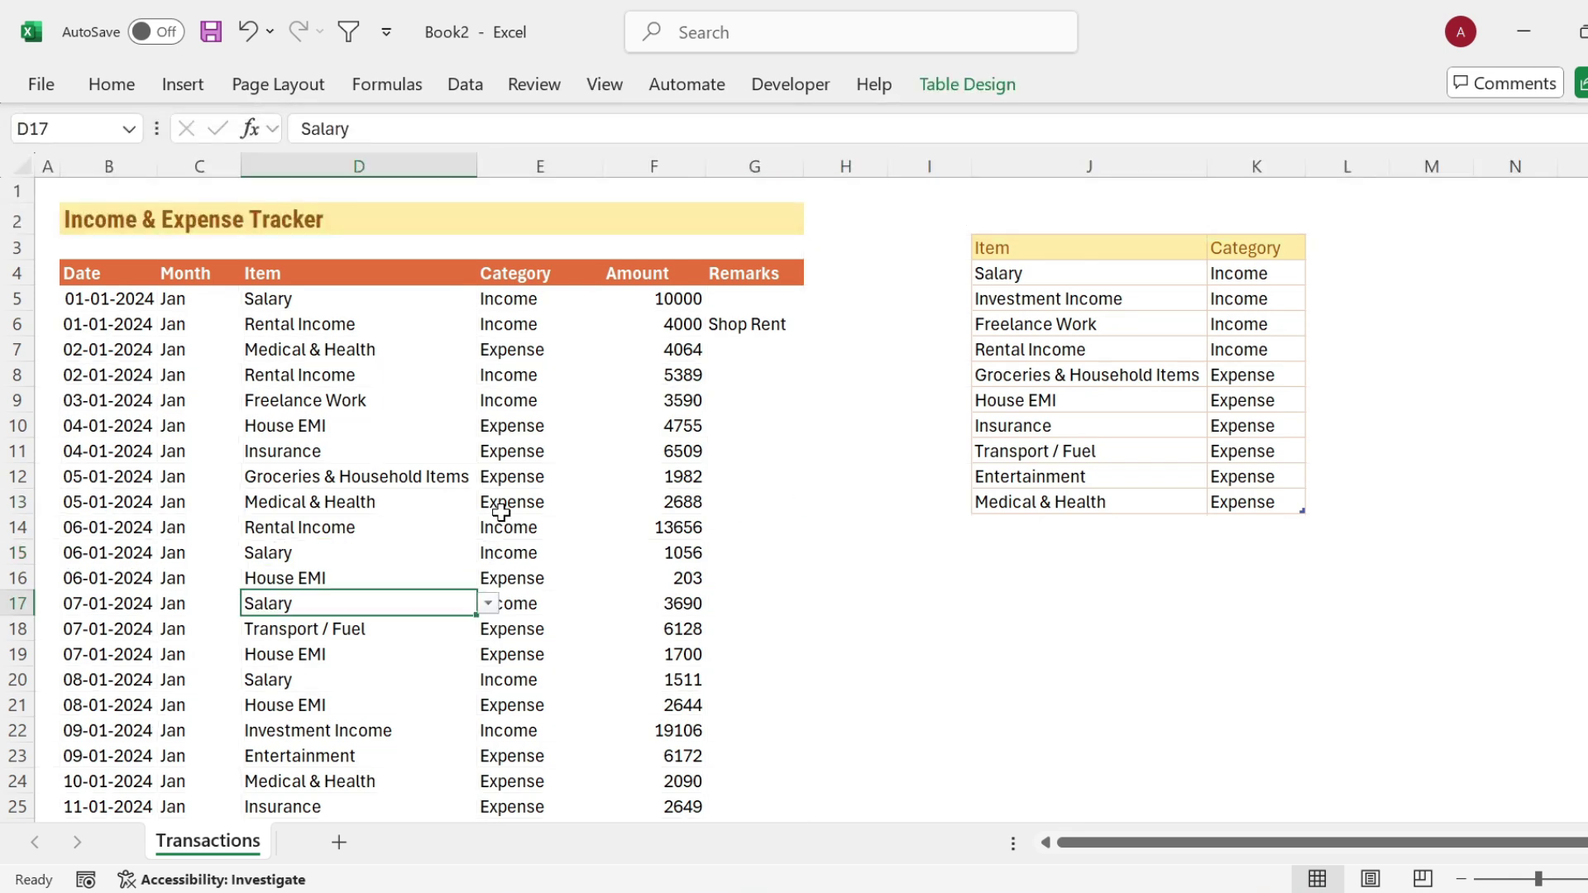
{"action": "left_click", "coordinate": [376, 478]}
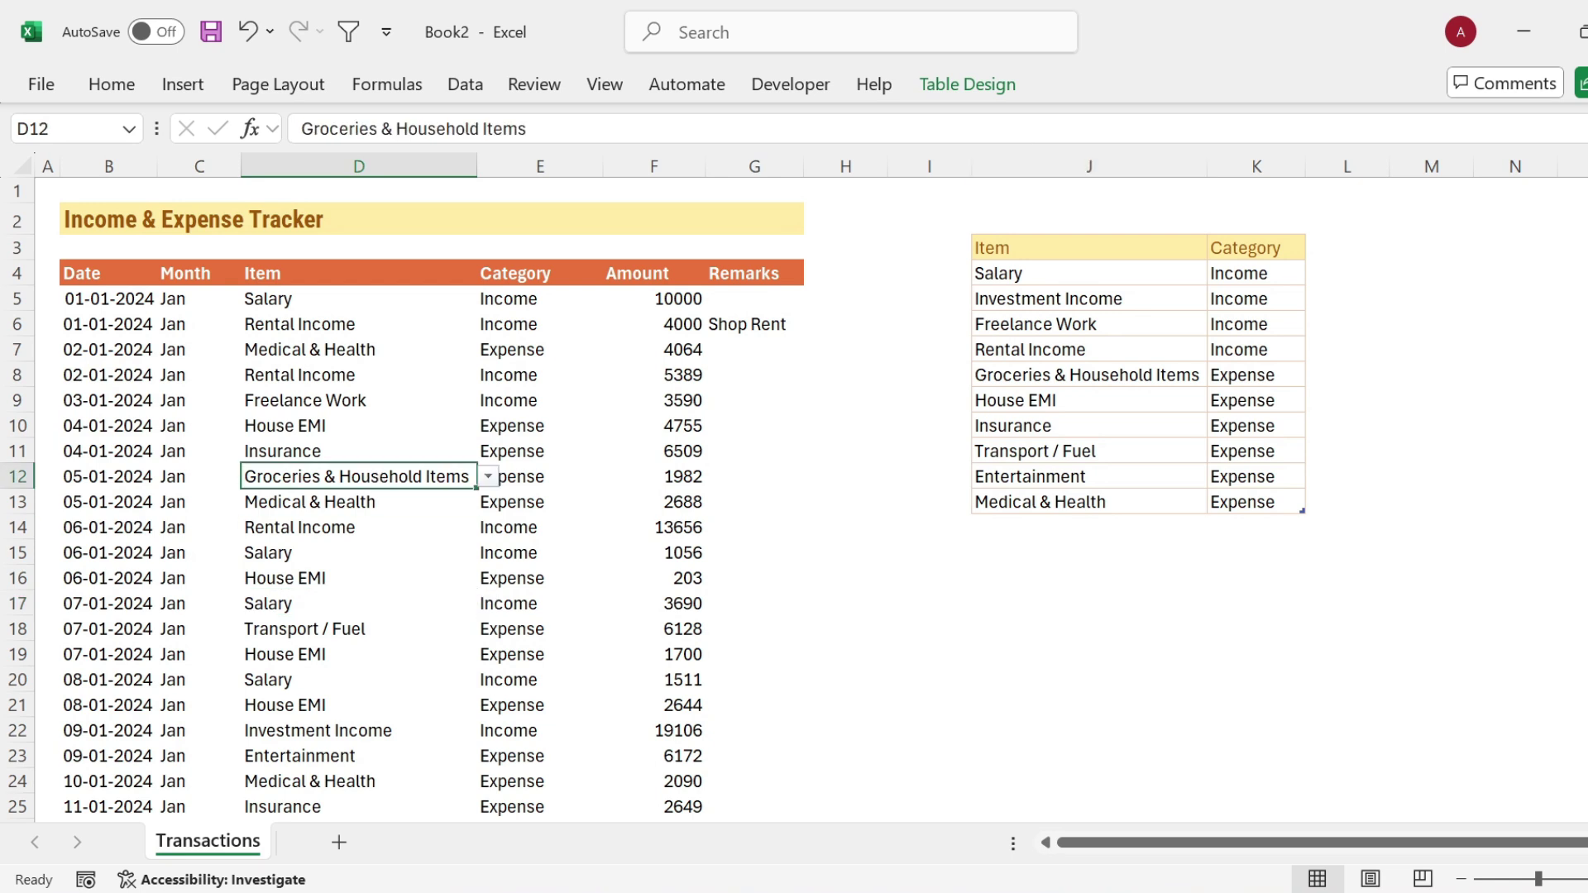
{"action": "left_click", "coordinate": [965, 82]}
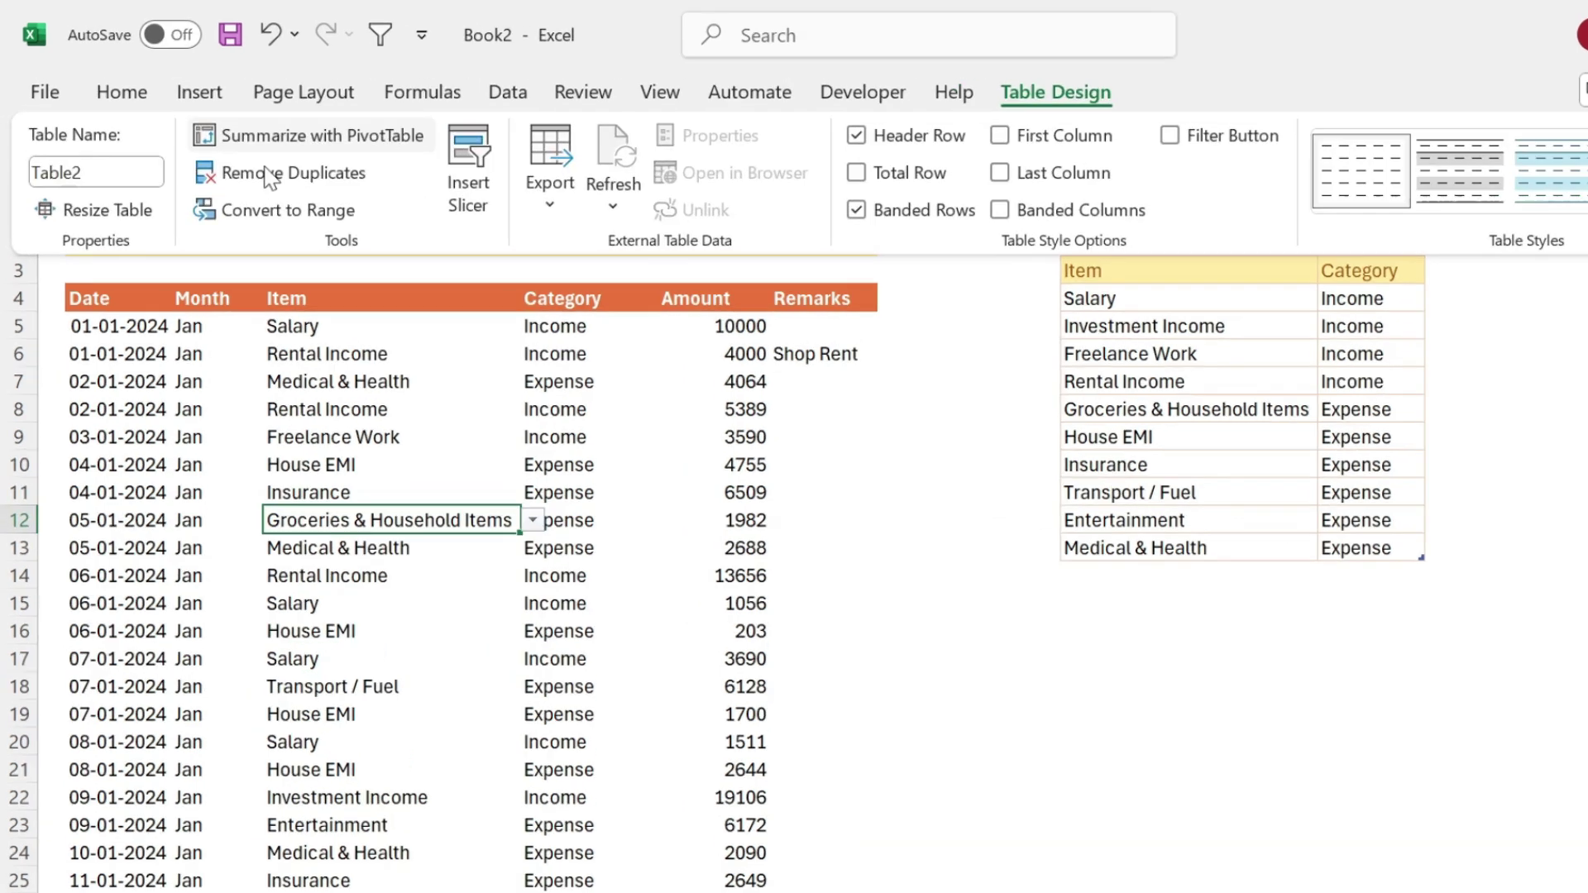
{"action": "left_click", "coordinate": [91, 158]}
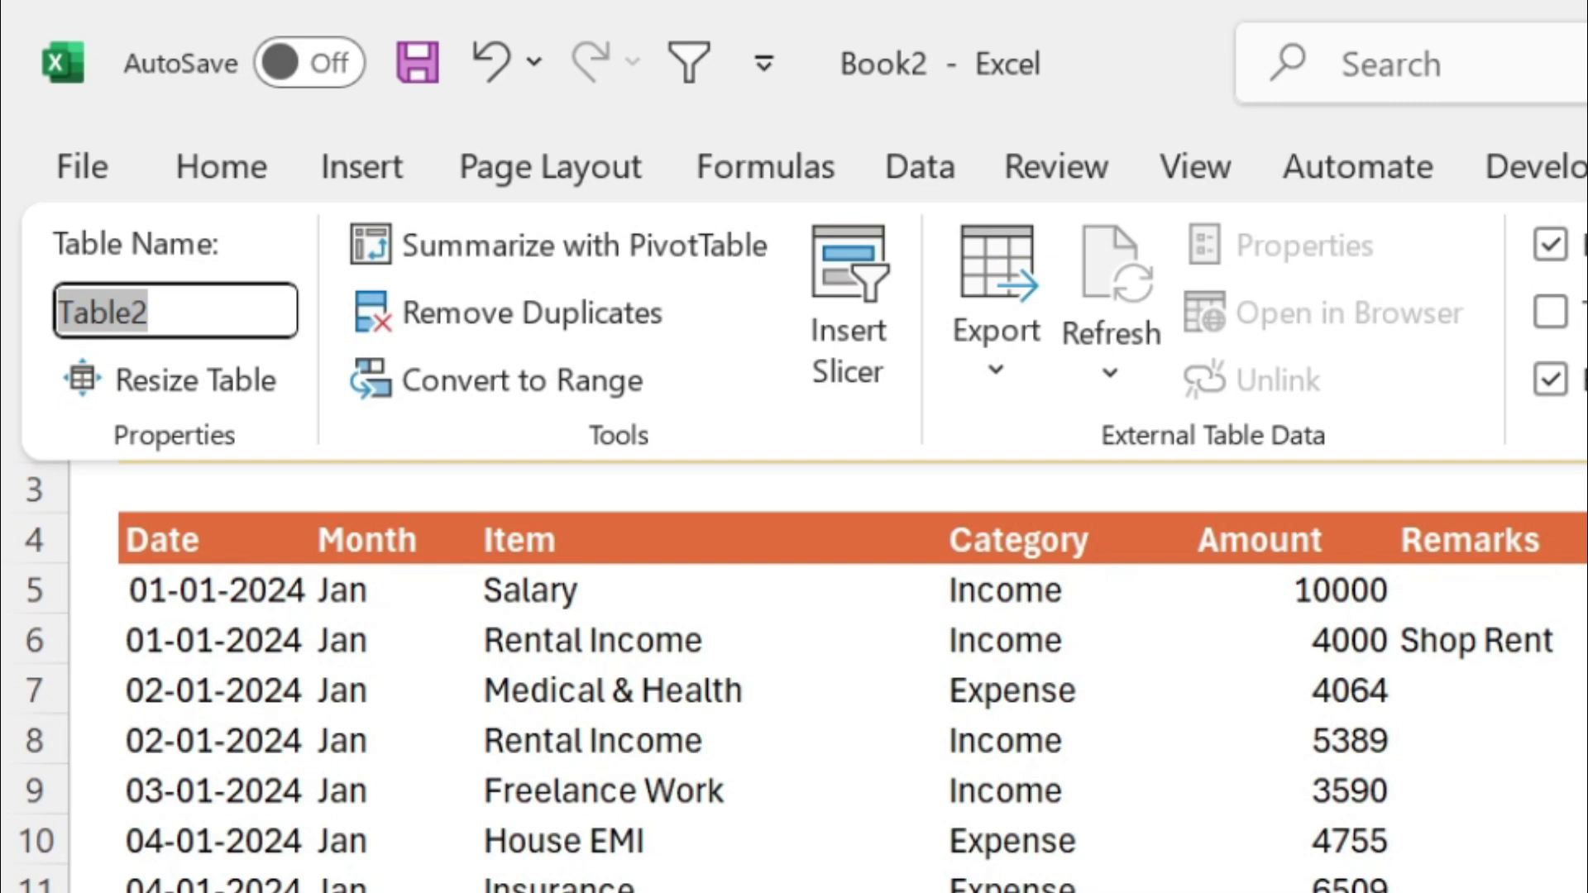
{"action": "key", "text": "BackSpace"}
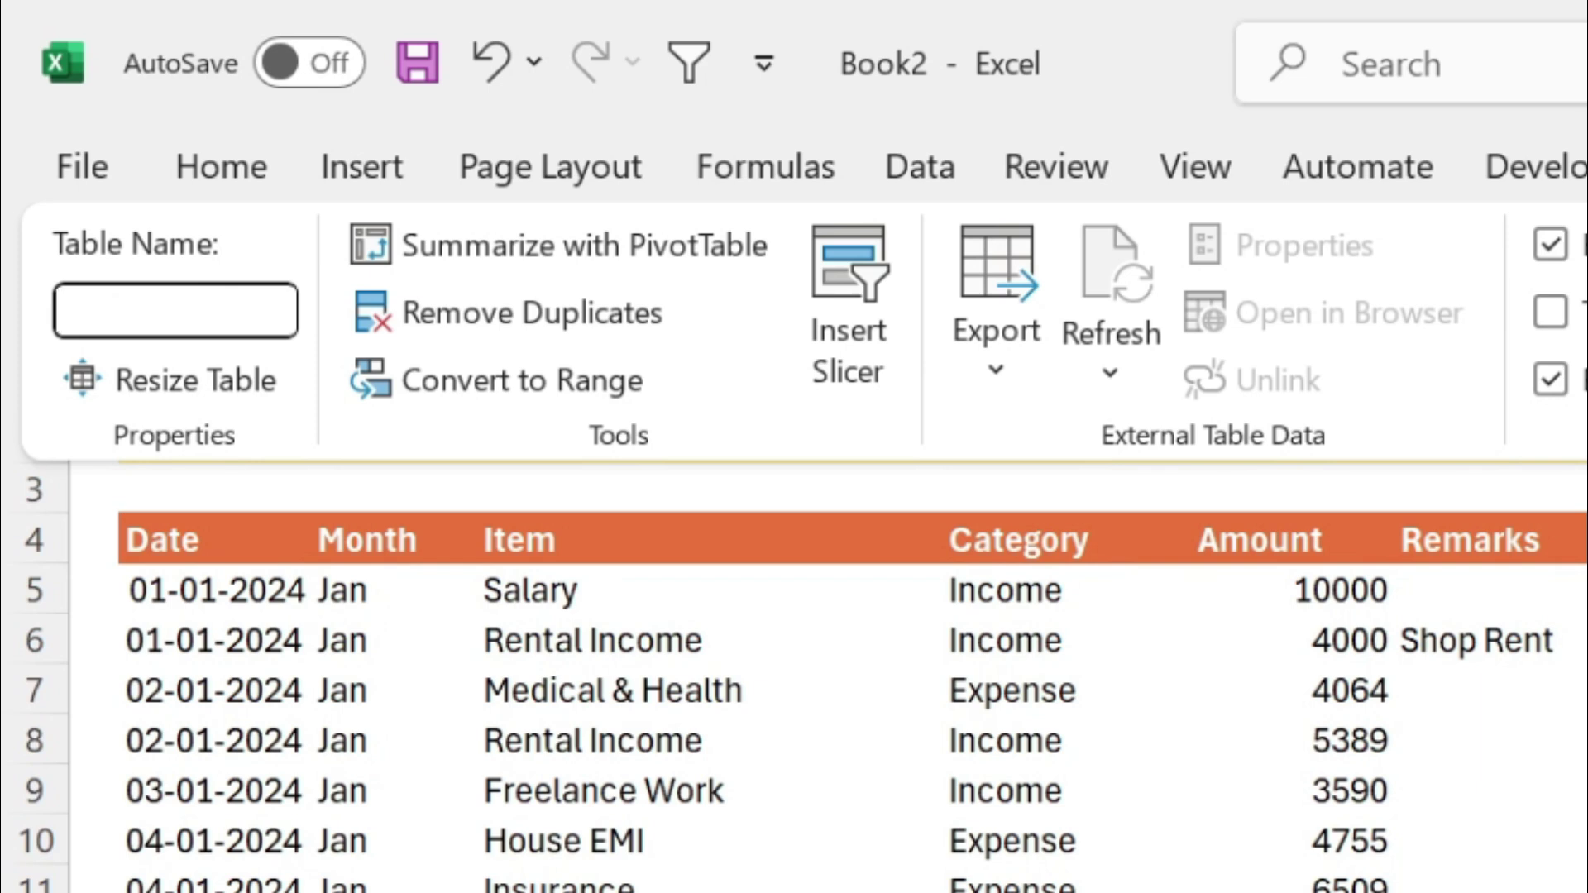
{"action": "type", "text": "Records"}
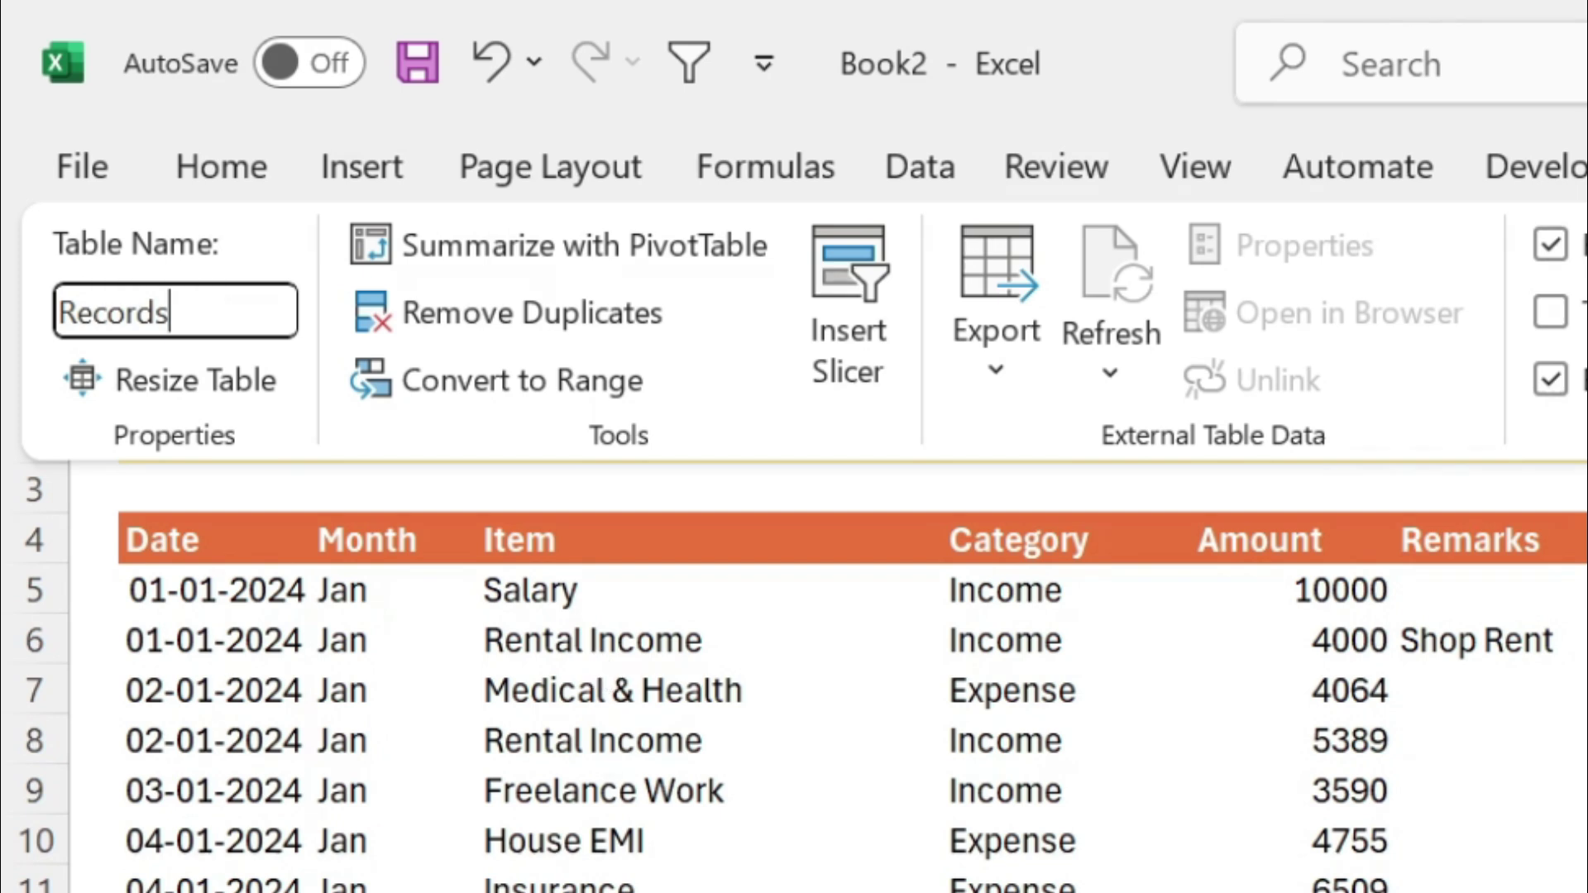
{"action": "left_click", "coordinate": [606, 802]}
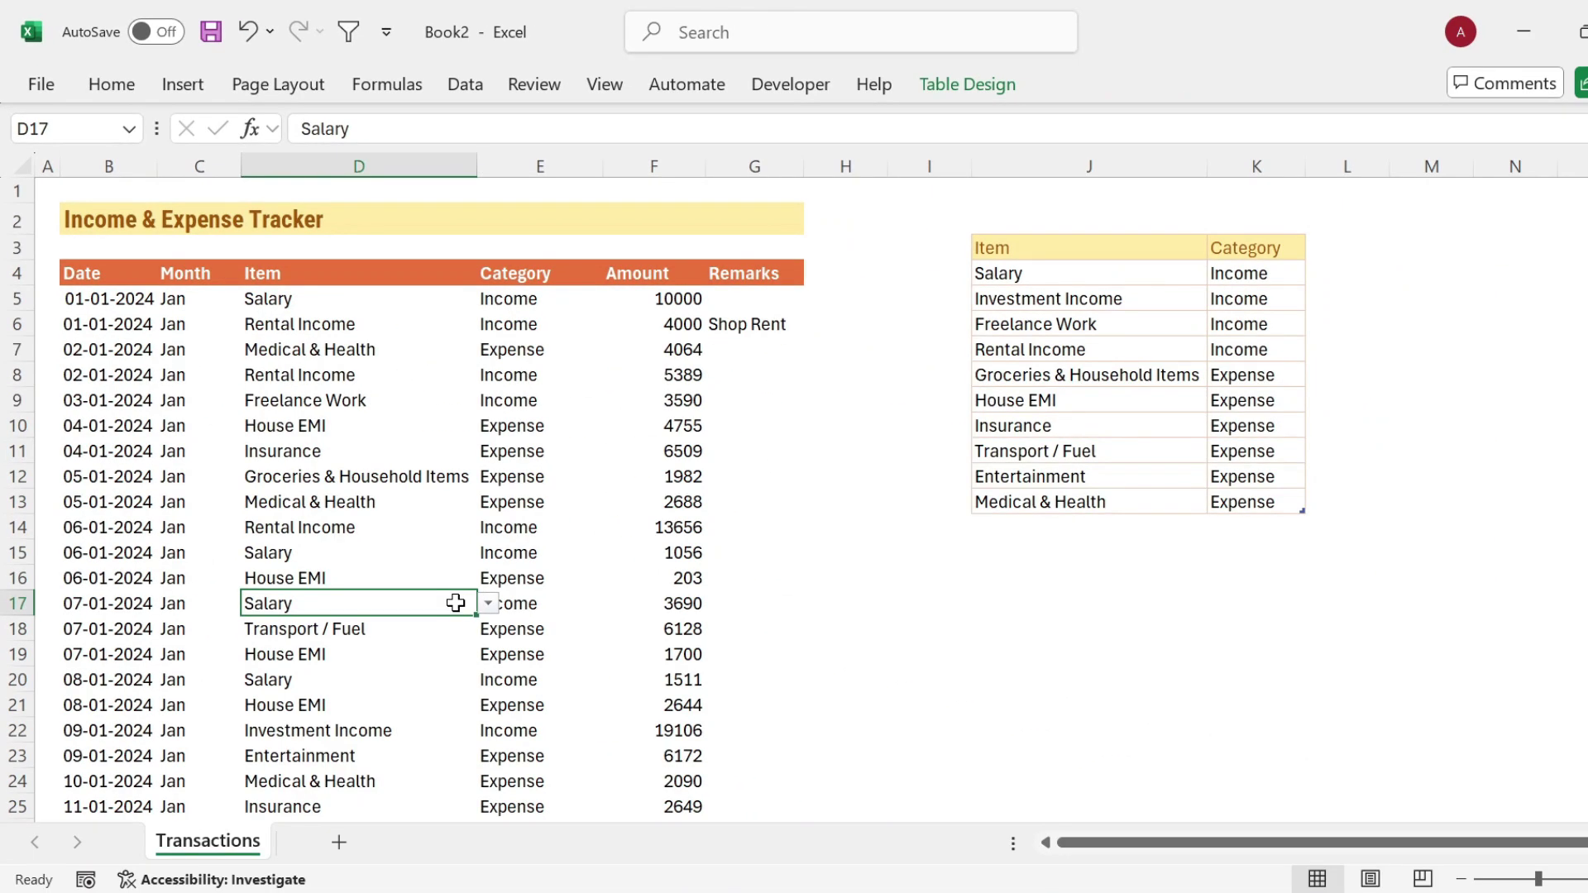
{"action": "left_click", "coordinate": [1004, 89]}
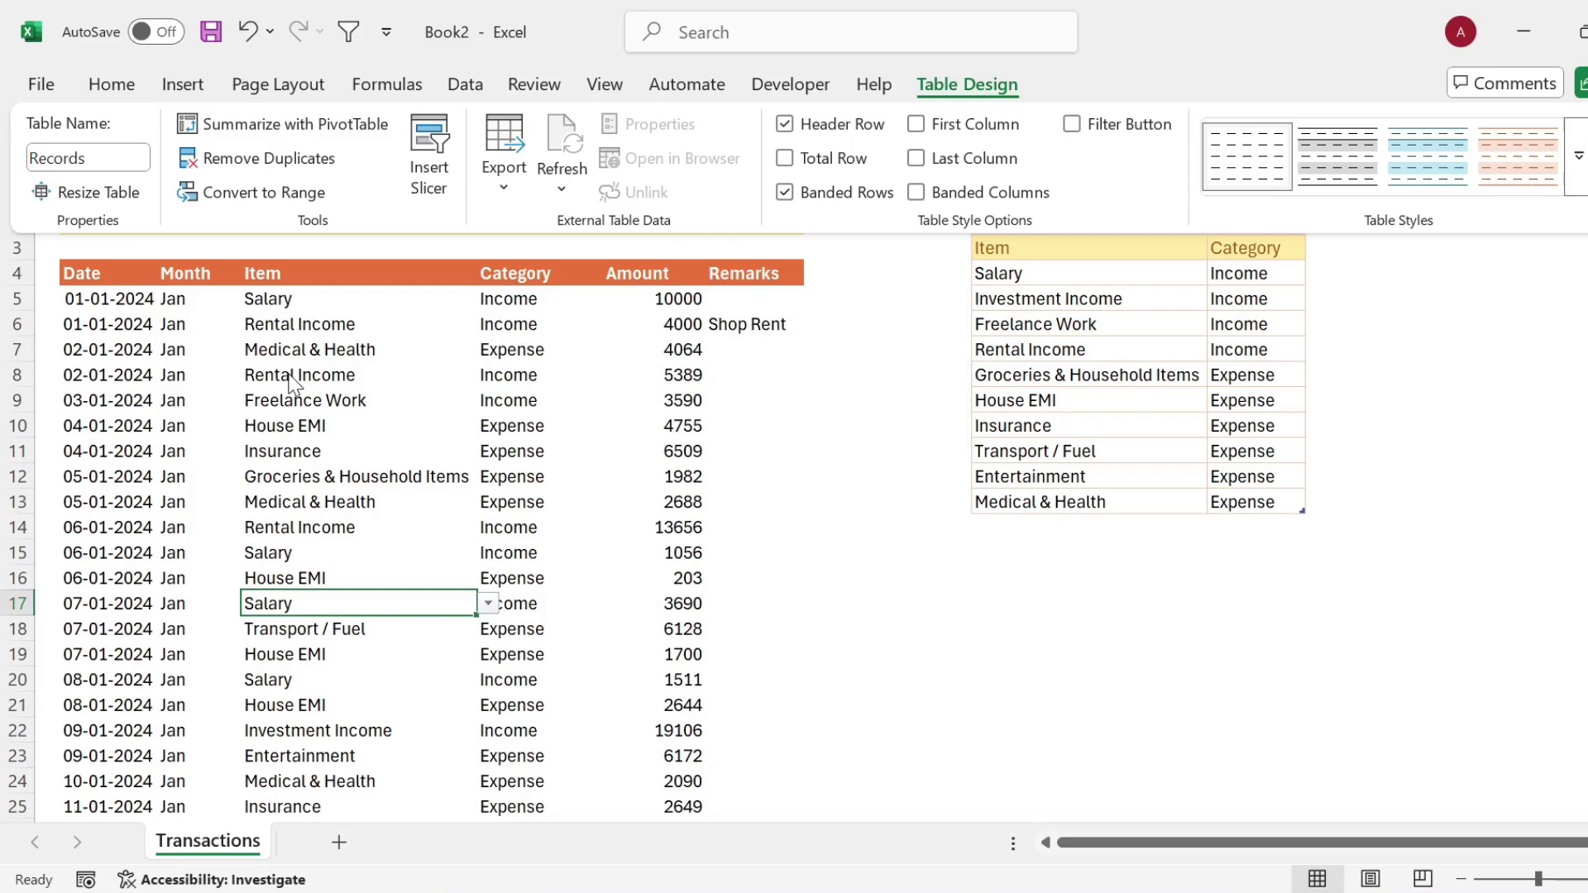
Step: Add a new worksheet and rename it Dashboard
{"action": "left_click", "coordinate": [337, 842]}
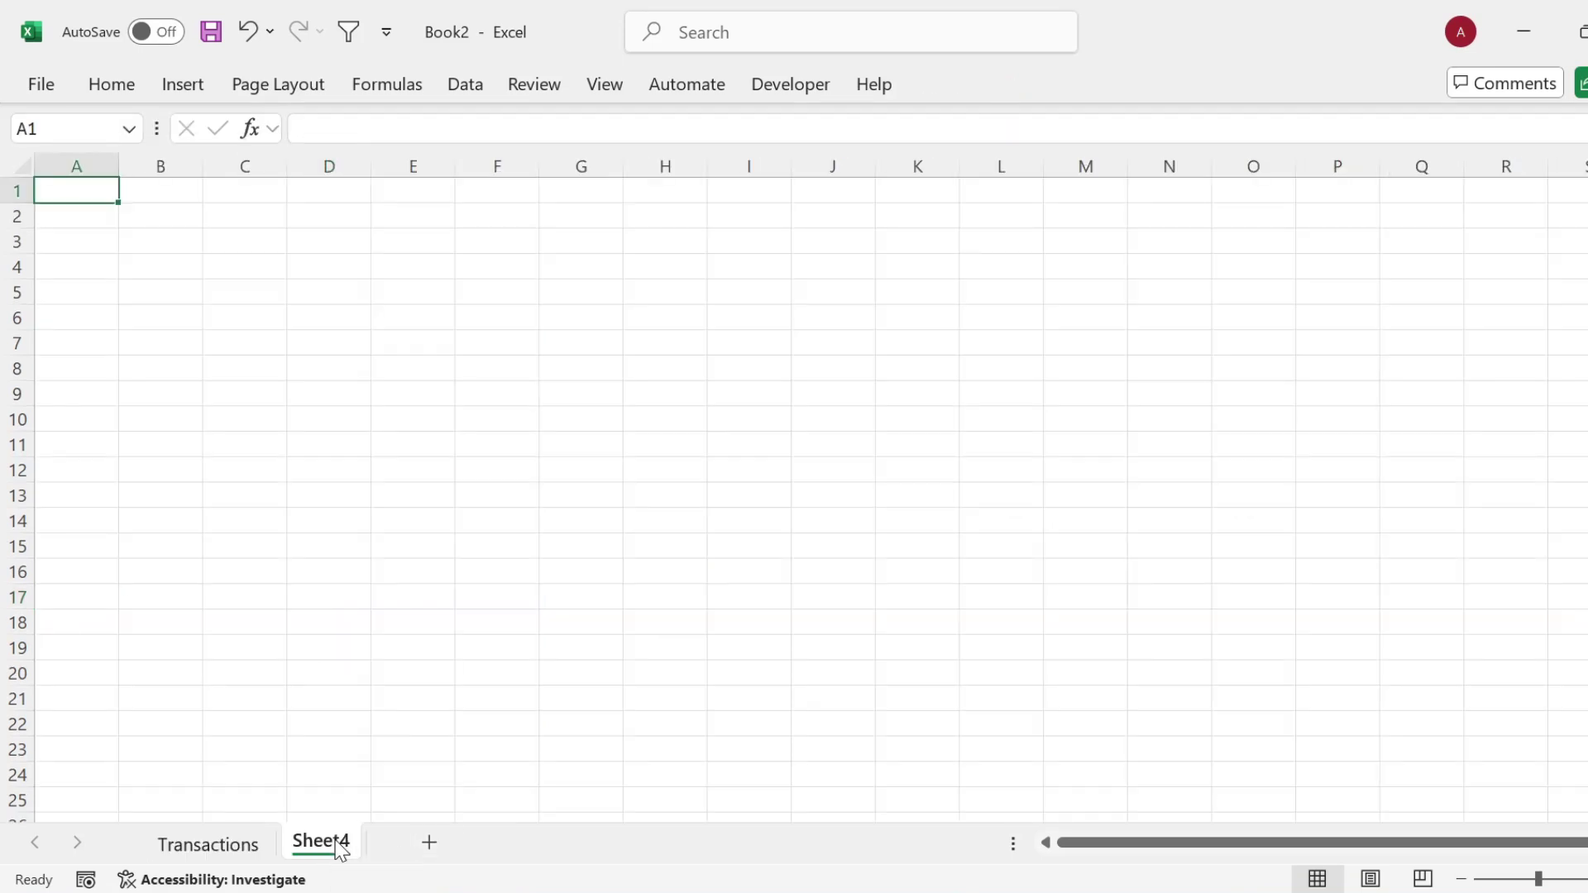
{"action": "right_click", "coordinate": [339, 849]}
{"action": "left_click", "coordinate": [421, 503]}
{"action": "type", "text": "Dashboard"}
{"action": "left_click", "coordinate": [549, 646]}
Step: Merge and center cells B13:C13 on the Dashboard sheet and fill them with light orange
{"action": "left_click_drag", "start_coordinate": [177, 496], "coordinate": [258, 495]}
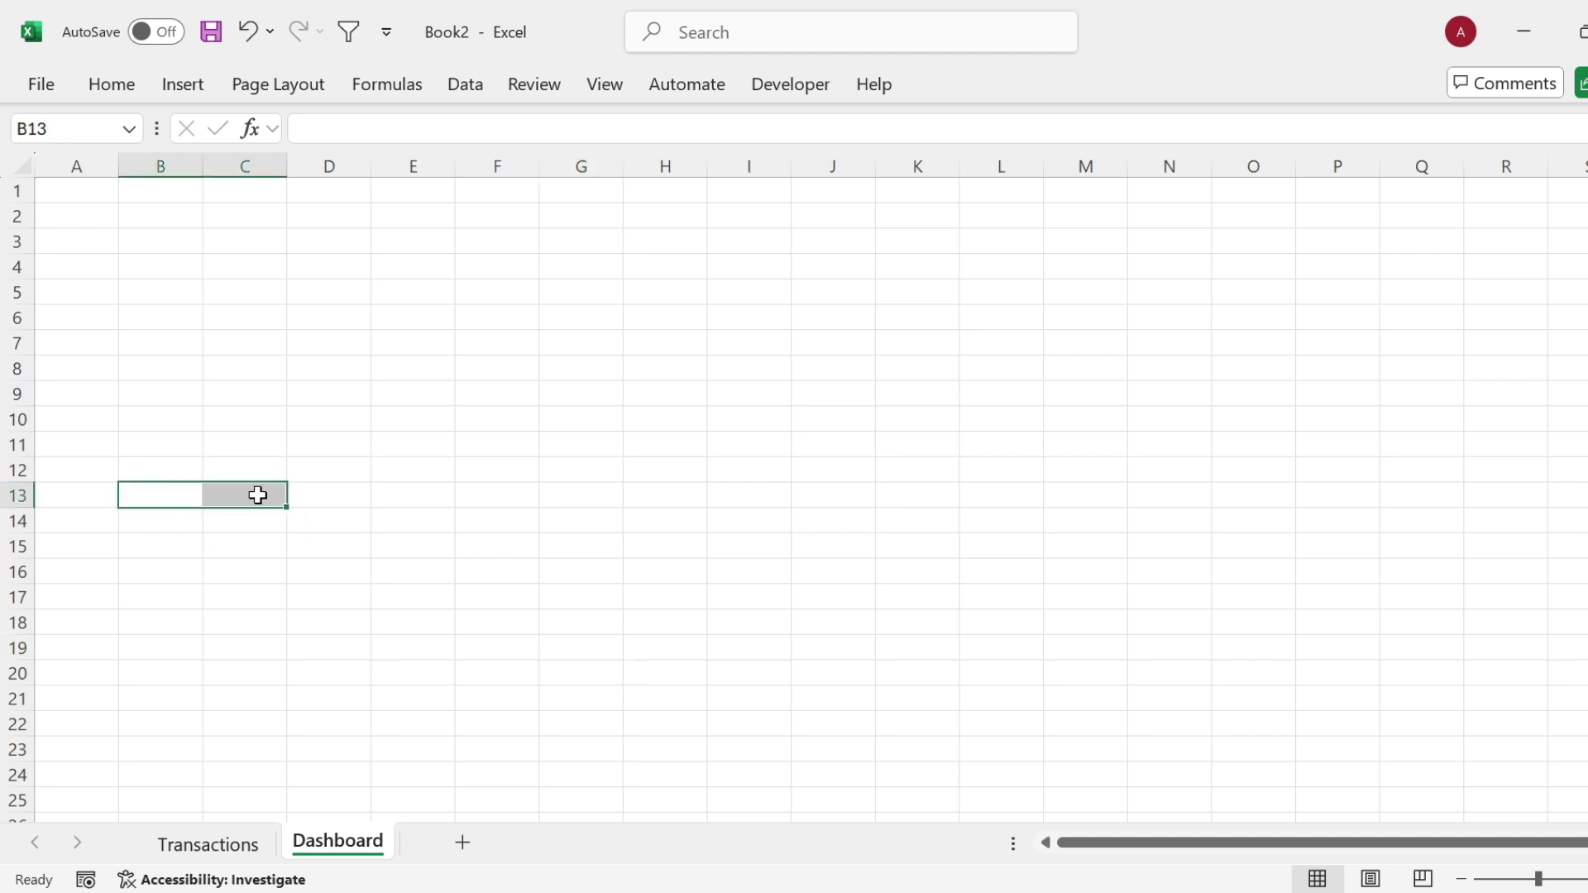
{"action": "left_click", "coordinate": [108, 84]}
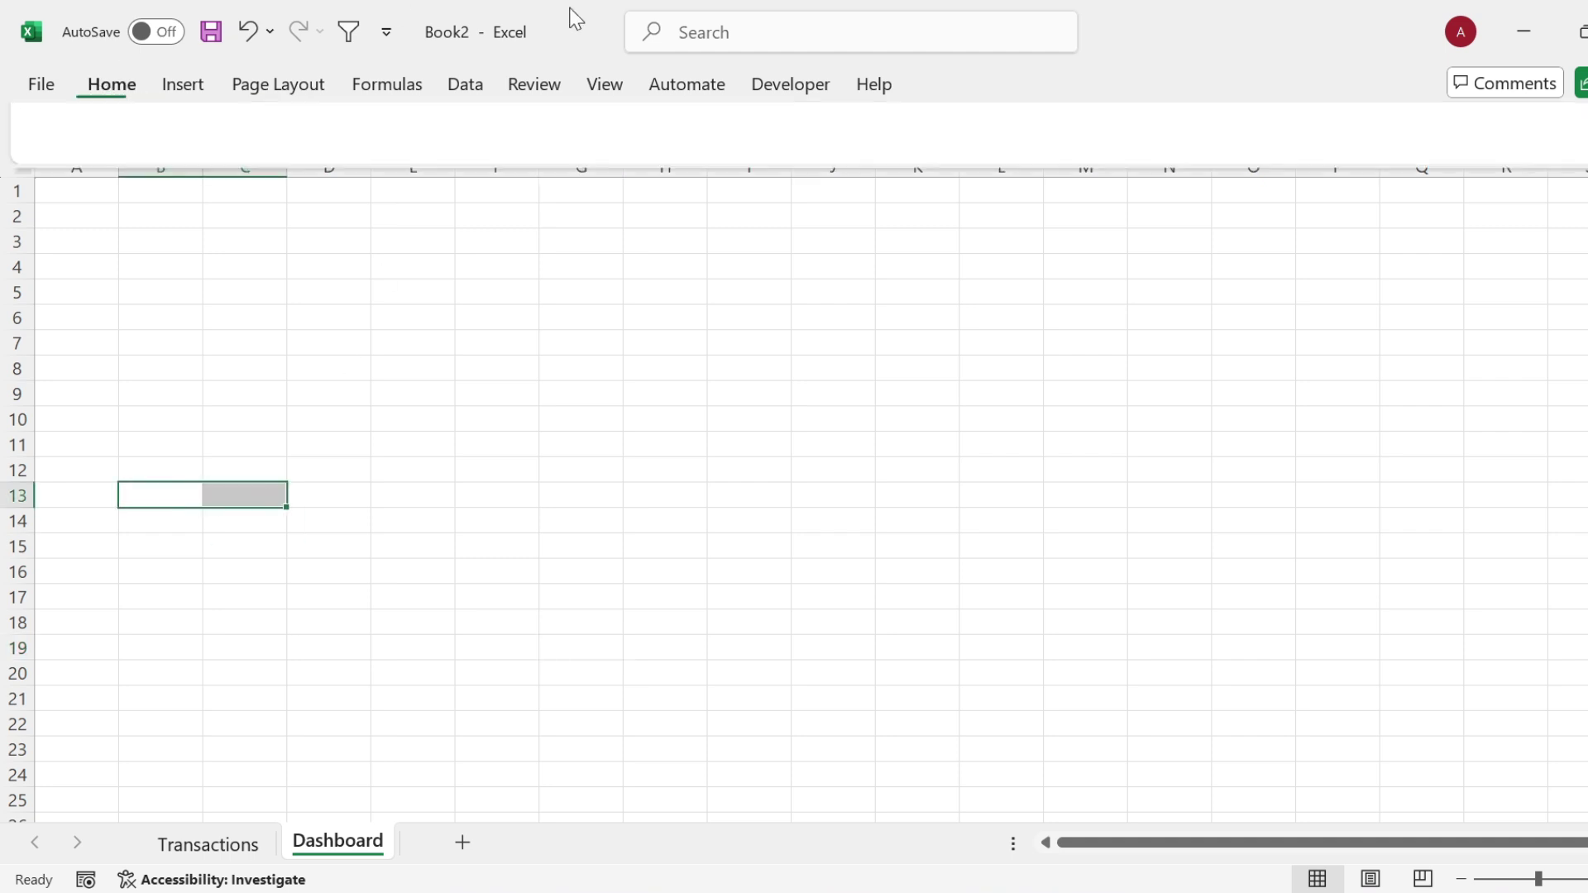
{"action": "left_click", "coordinate": [675, 176]}
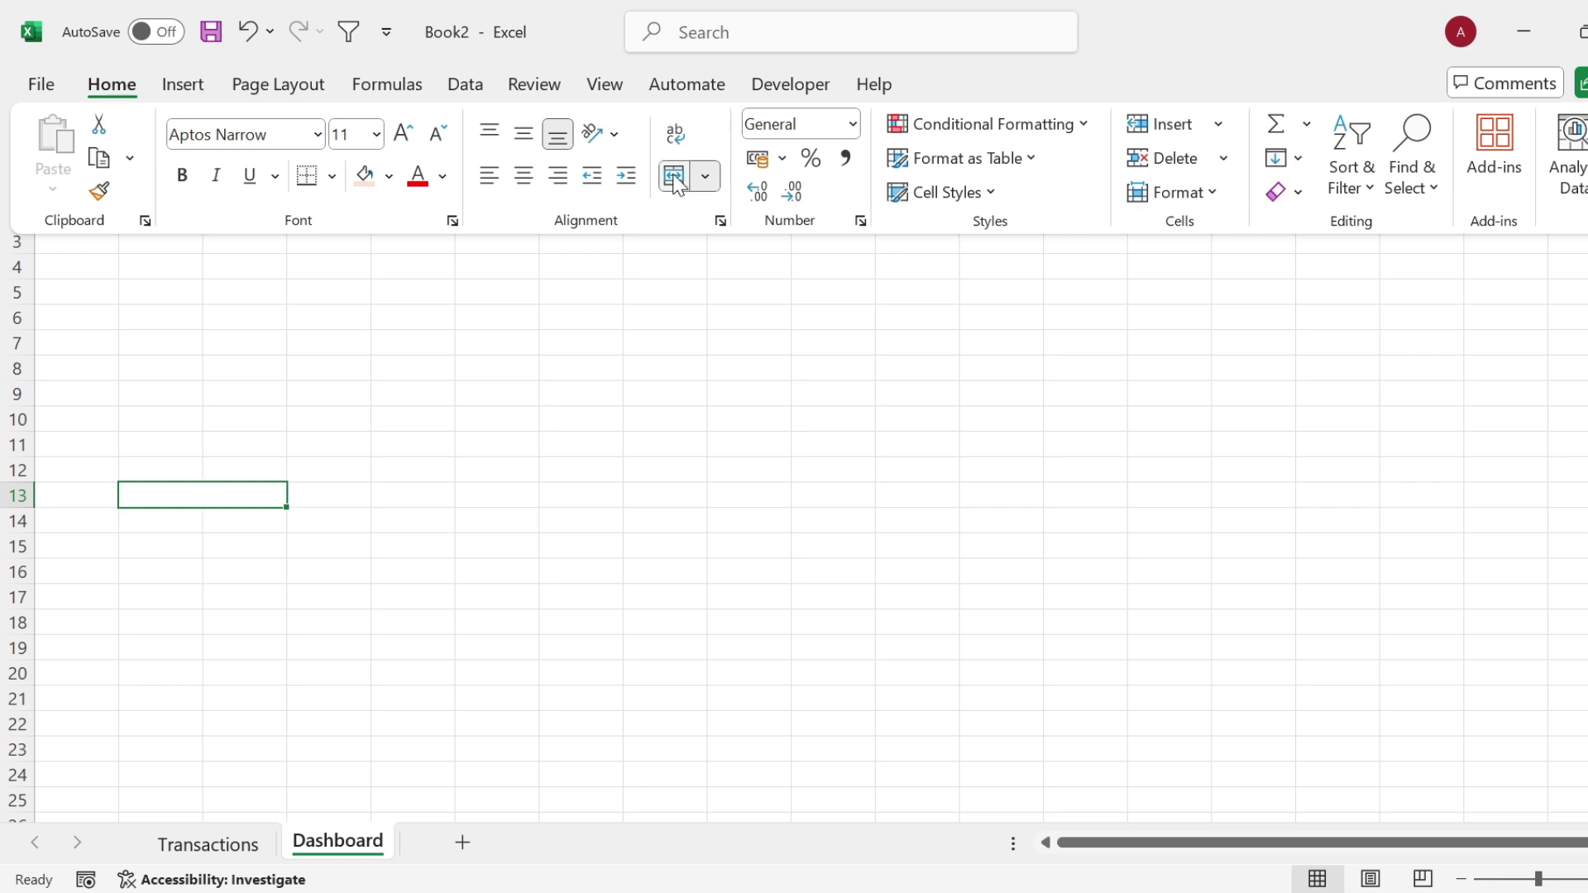
{"action": "left_click", "coordinate": [390, 178]}
{"action": "left_click", "coordinate": [551, 359]}
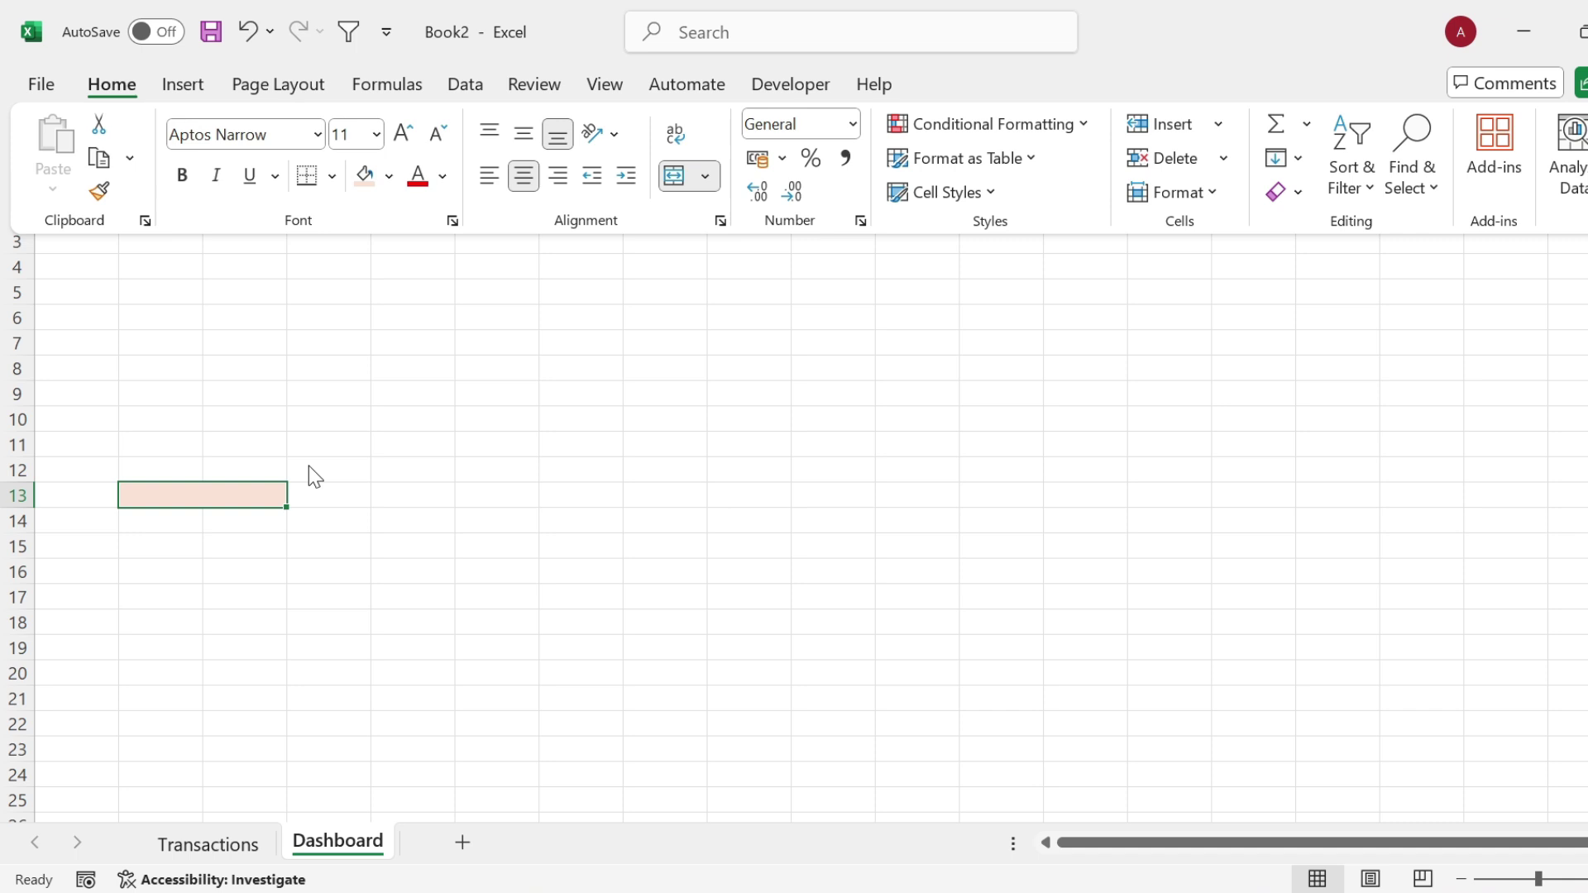
Step: Enter the heading "Income" in the merged cell B13 and make it bold
{"action": "type", "text": "Income"}
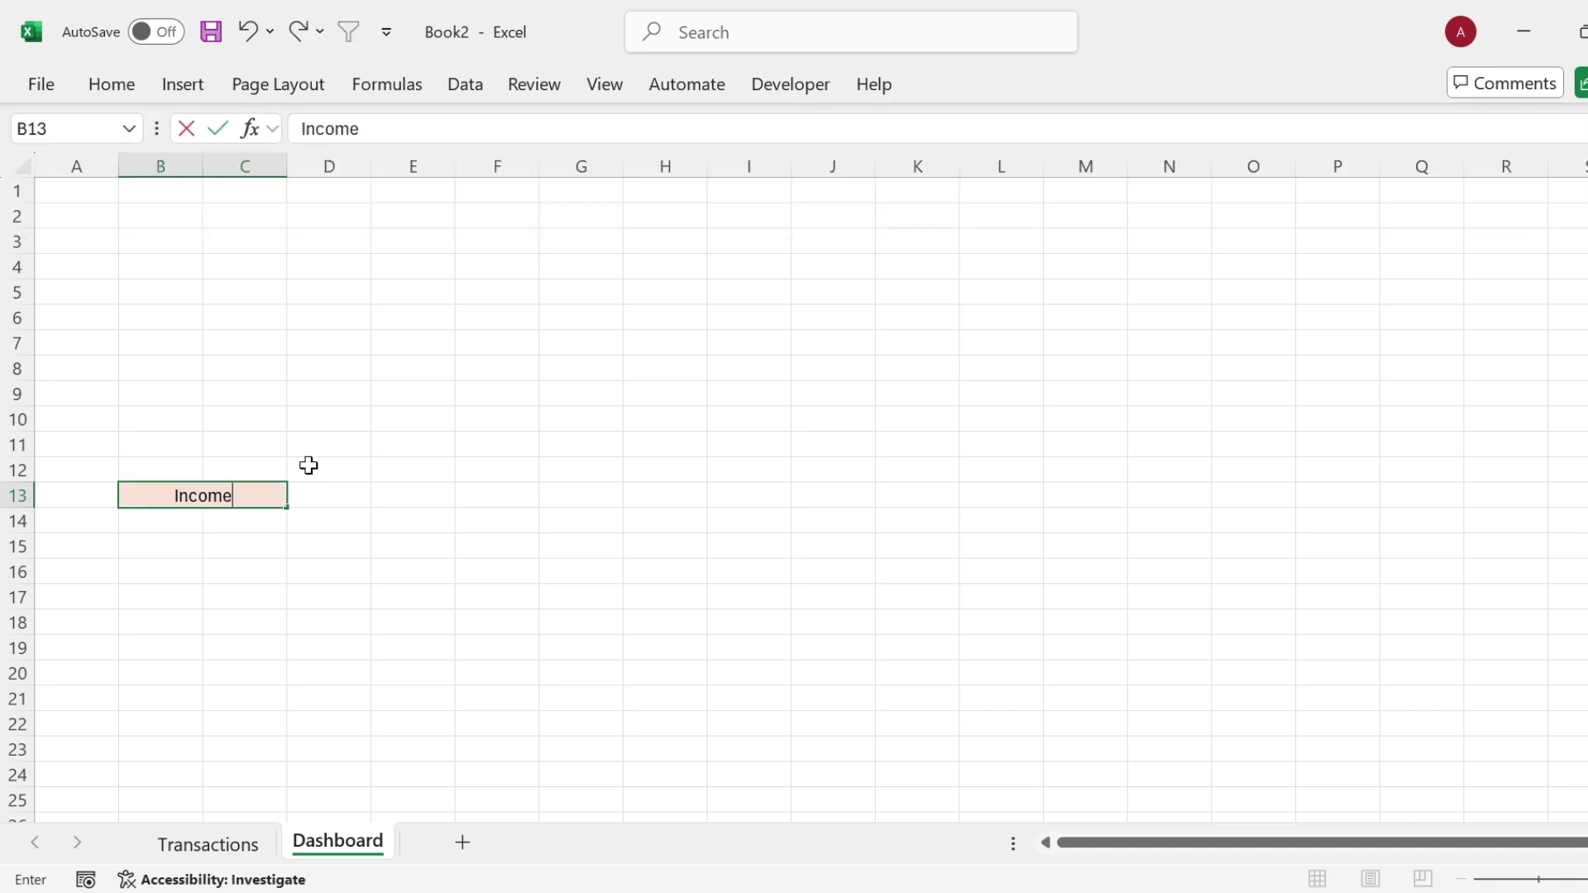
{"action": "key", "text": "Return"}
{"action": "left_click", "coordinate": [232, 496]}
{"action": "key", "text": "ctrl+b"}
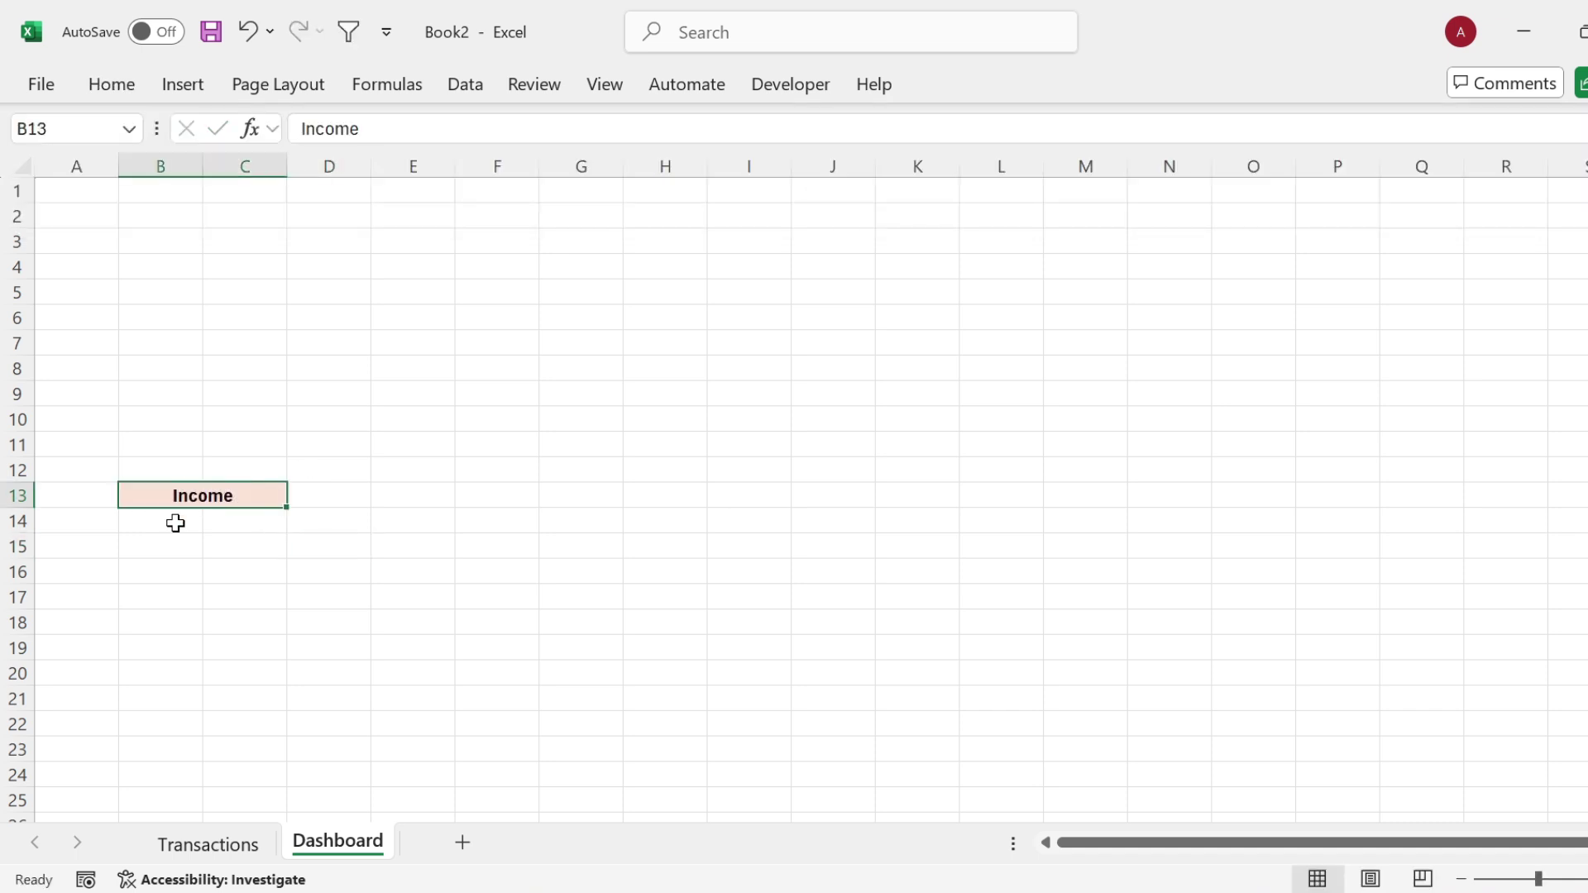
Step: Enter Jan in B14 and fill the month series through Dec in B25
{"action": "left_click", "coordinate": [175, 523]}
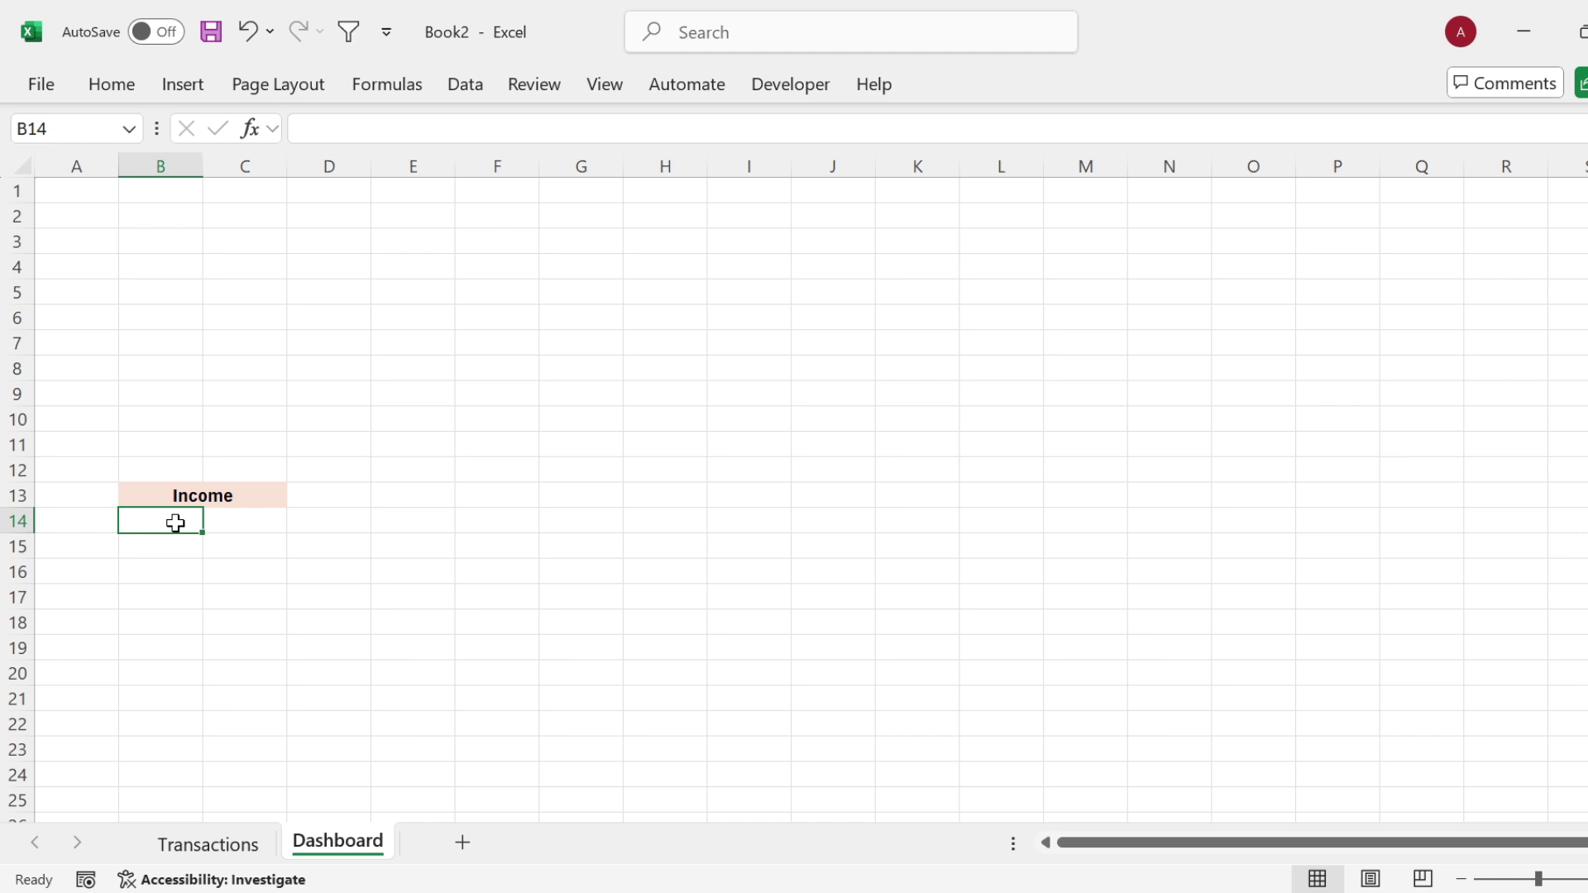
{"action": "type", "text": "Jan"}
{"action": "key", "text": "Return"}
{"action": "left_click", "coordinate": [183, 527]}
{"action": "left_click_drag", "start_coordinate": [202, 534], "coordinate": [220, 808]}
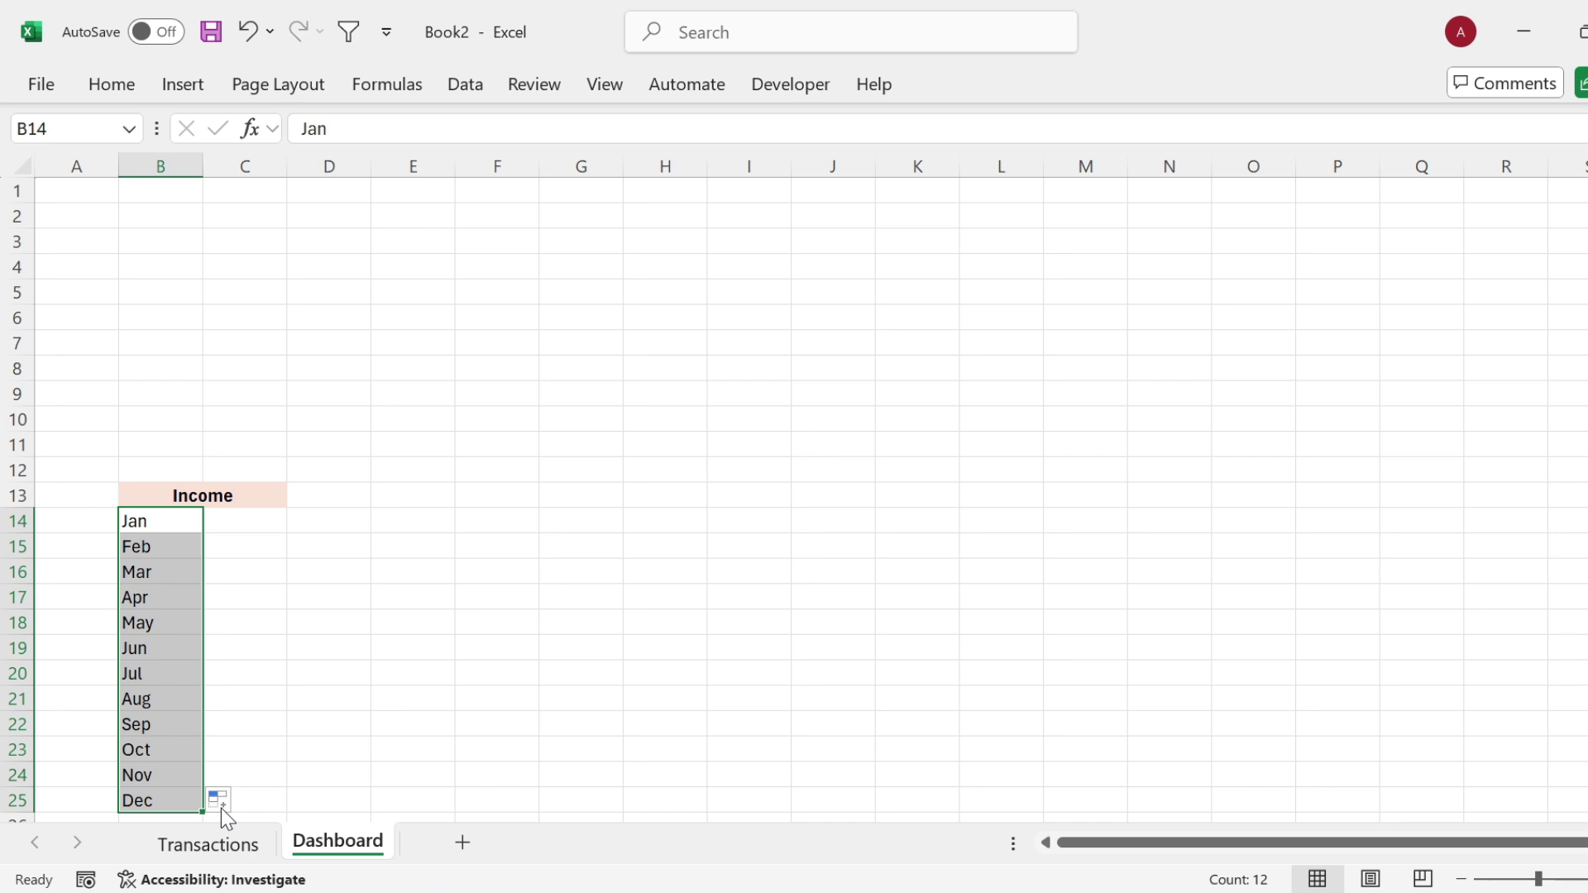
Step: Fill cells B26:C26 below the month list with the same light orange as the Income heading
{"action": "left_click", "coordinate": [188, 748]}
{"action": "key", "text": "Down"}
{"action": "key", "text": "Down"}
{"action": "key", "text": "Down"}
{"action": "key", "text": "Down"}
{"action": "key", "text": "Down"}
{"action": "key", "text": "Down"}
{"action": "key", "text": "Down"}
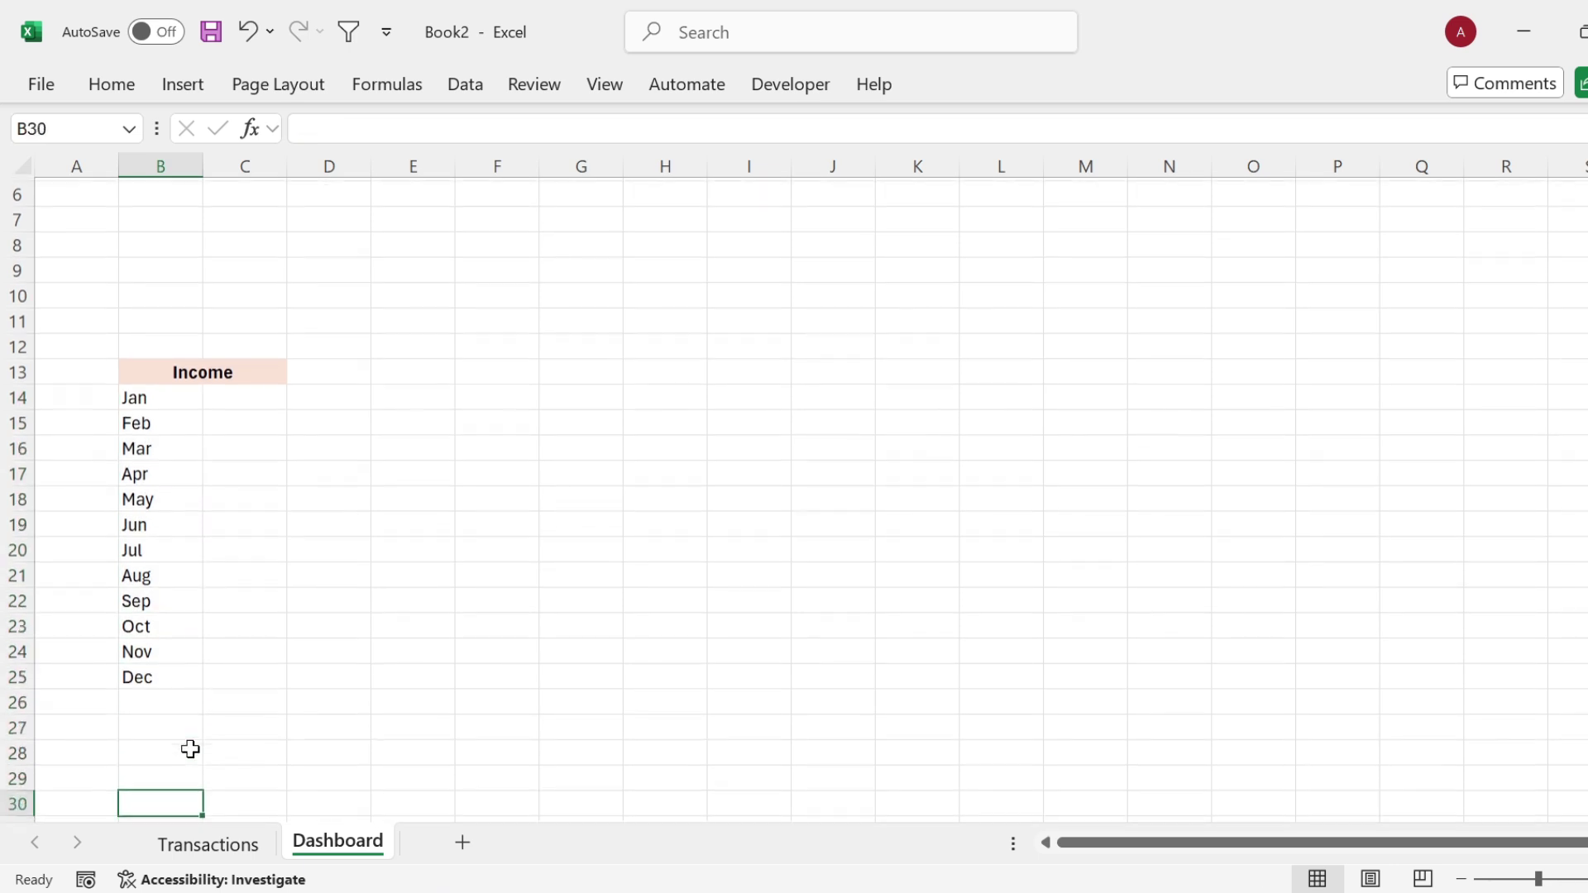
{"action": "left_click_drag", "start_coordinate": [160, 702], "coordinate": [267, 701]}
{"action": "left_click", "coordinate": [124, 85]}
{"action": "left_click", "coordinate": [365, 173]}
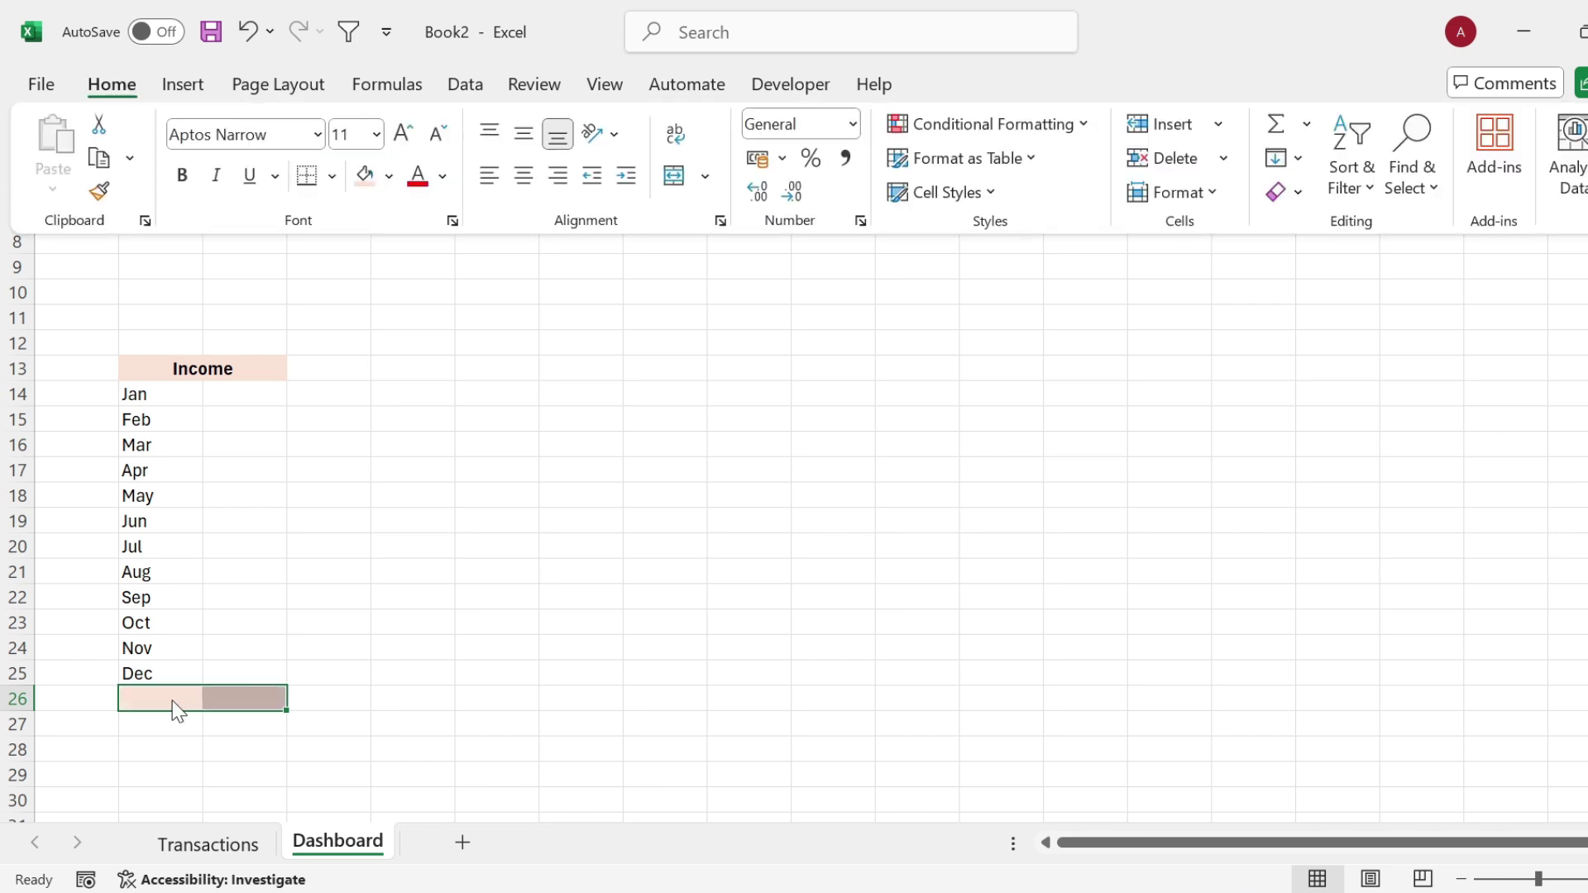
Step: Enter the label "Average" in B26 and make it bold
{"action": "left_click", "coordinate": [171, 700]}
{"action": "type", "text": "Average"}
{"action": "left_click", "coordinate": [358, 722]}
{"action": "left_click", "coordinate": [157, 695]}
{"action": "key", "text": "ctrl+b"}
Step: Begin a SUMIFS formula in C14 with Records[Amount] as the sum range
{"action": "left_click", "coordinate": [282, 389]}
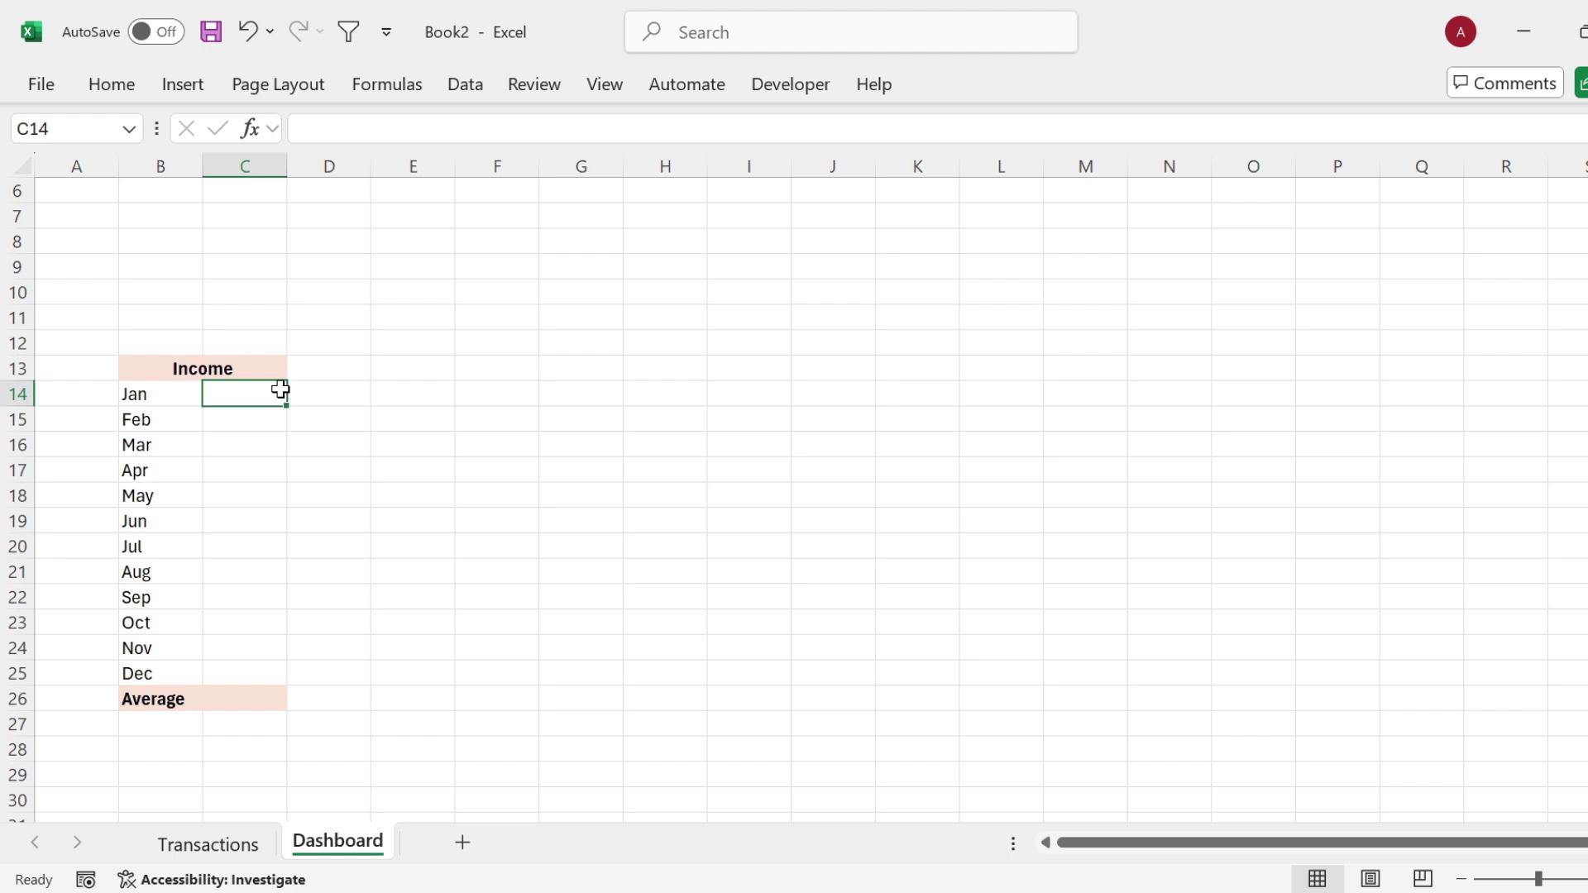
{"action": "type", "text": "="}
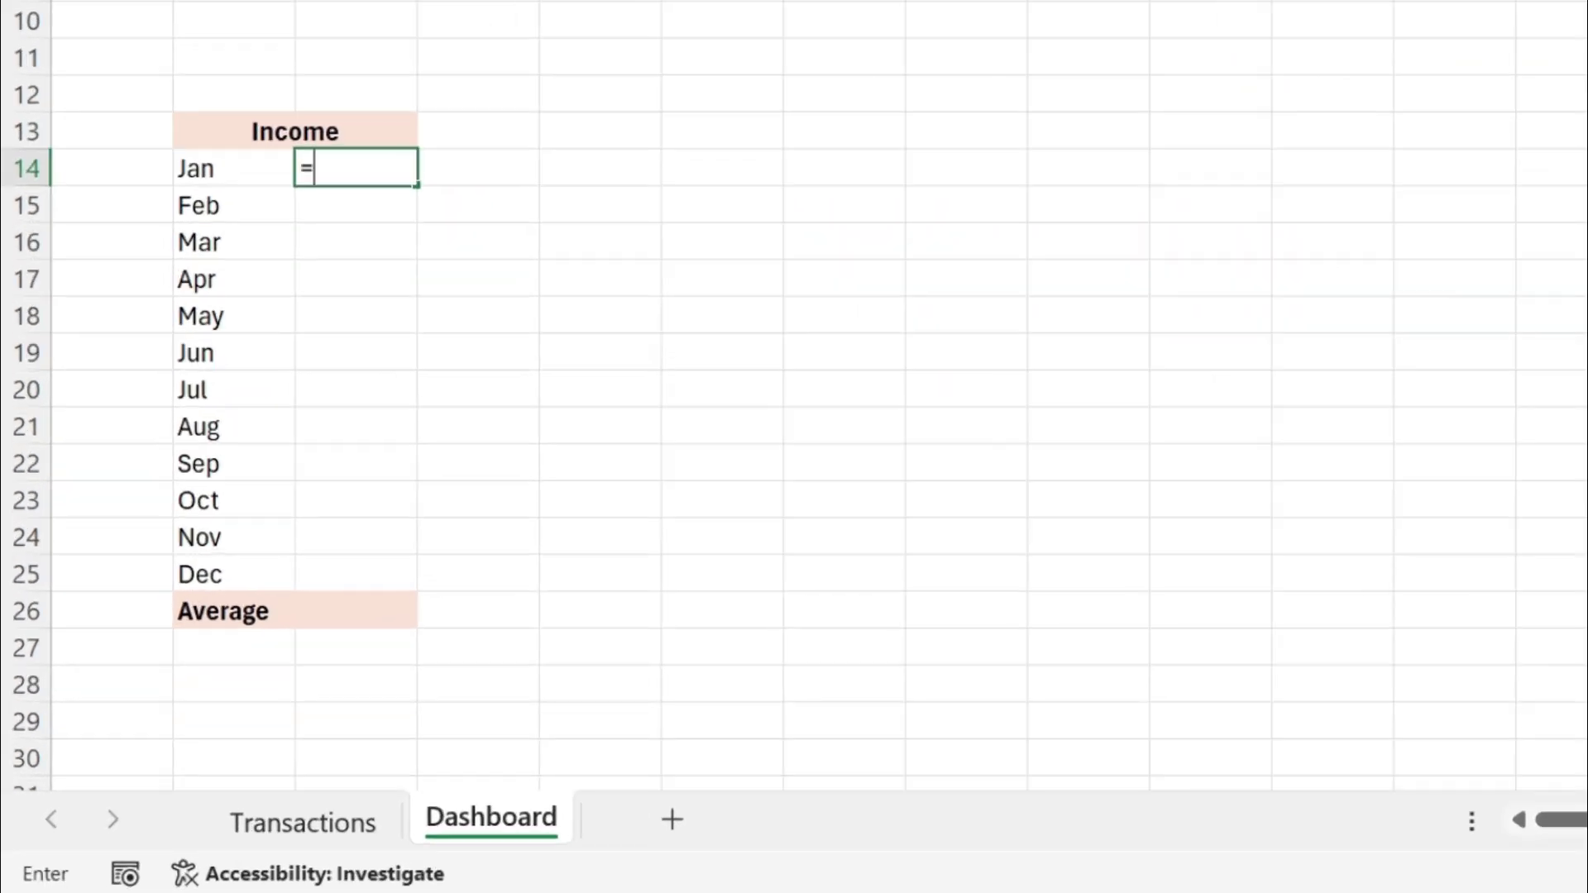
{"action": "type", "text": "sum"}
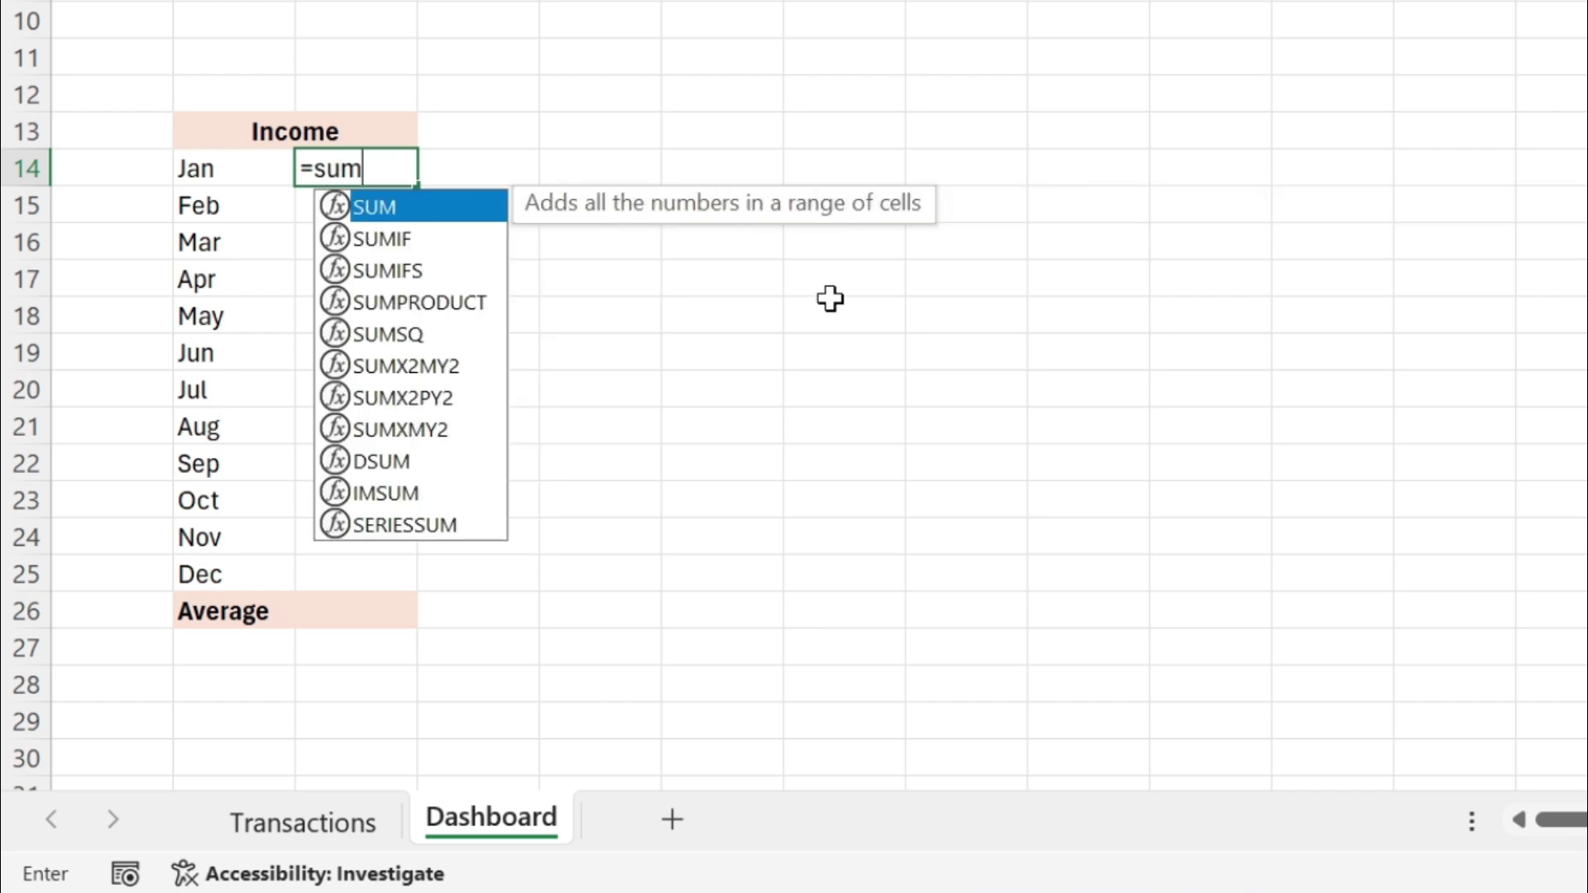
{"action": "double_click", "coordinate": [428, 278]}
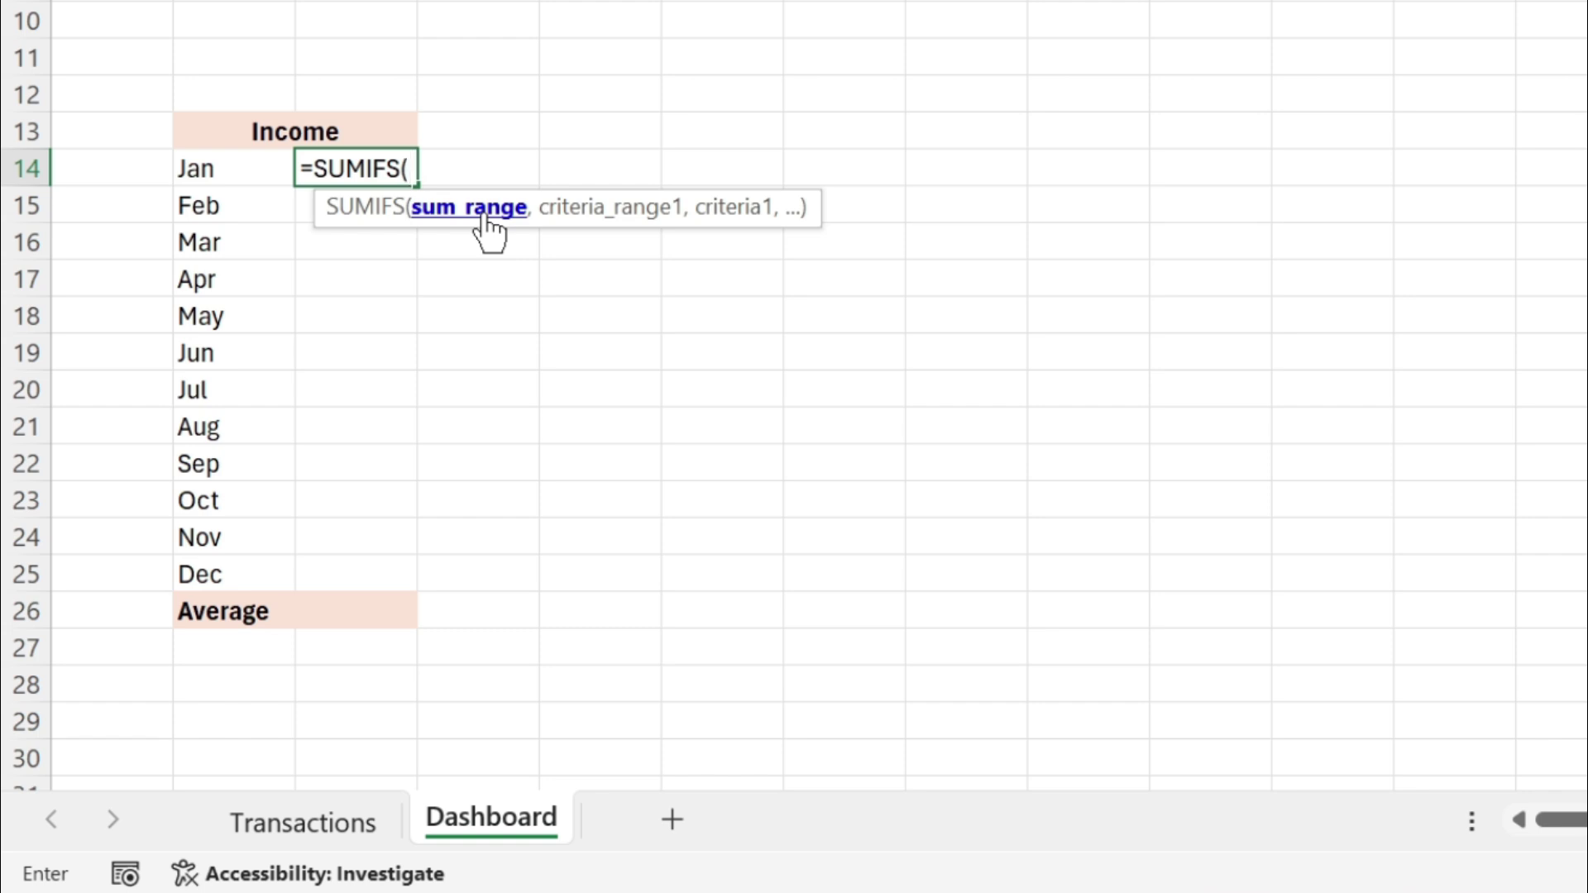
{"action": "type", "text": "reco"}
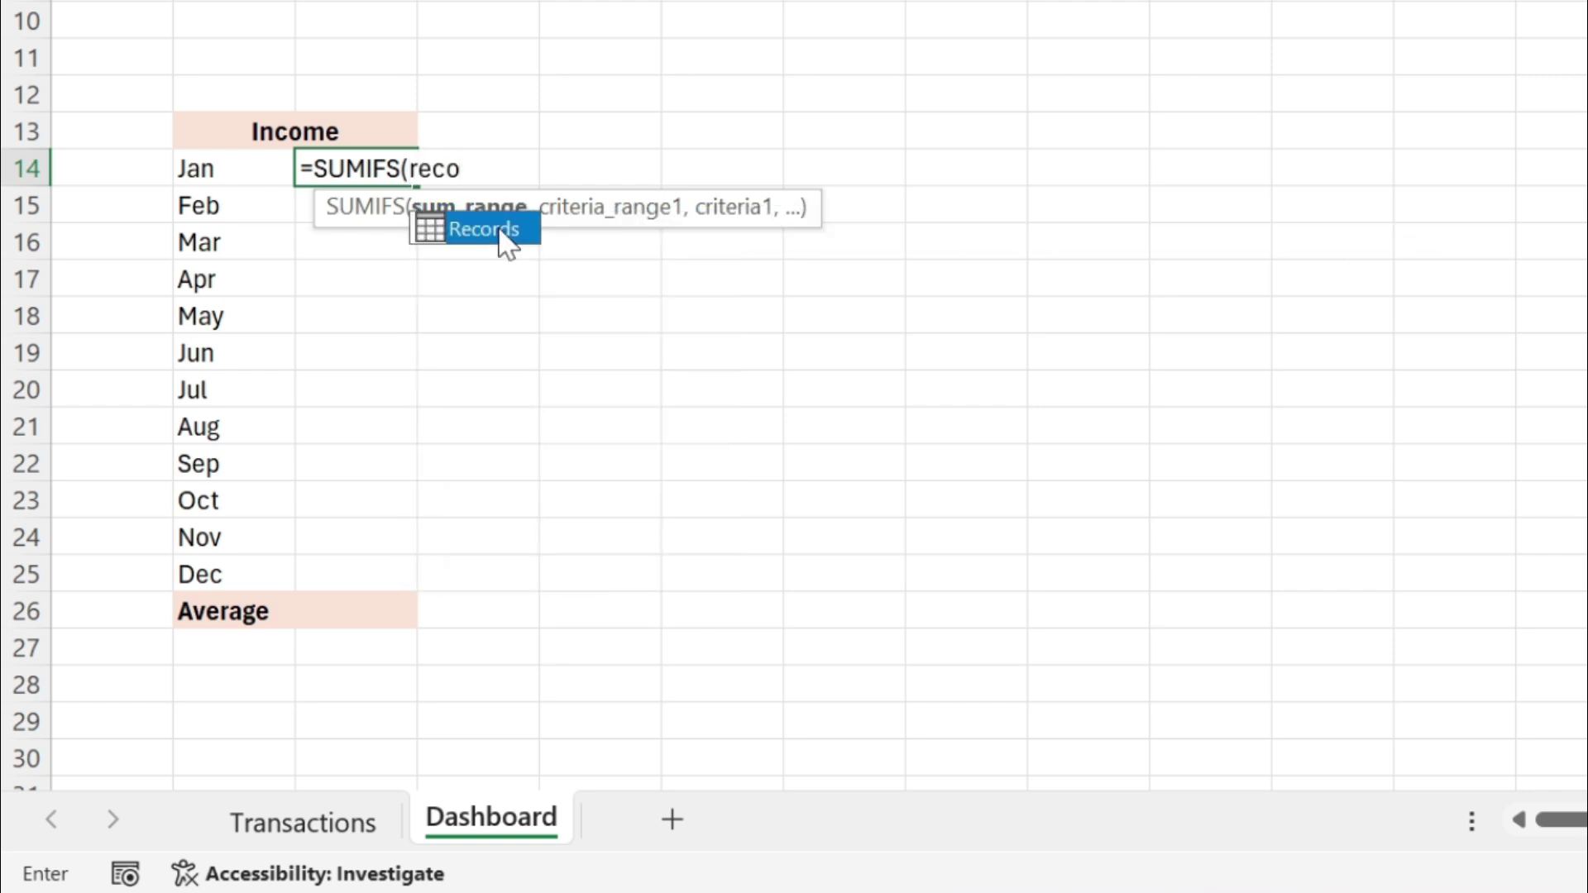
{"action": "double_click", "coordinate": [497, 229]}
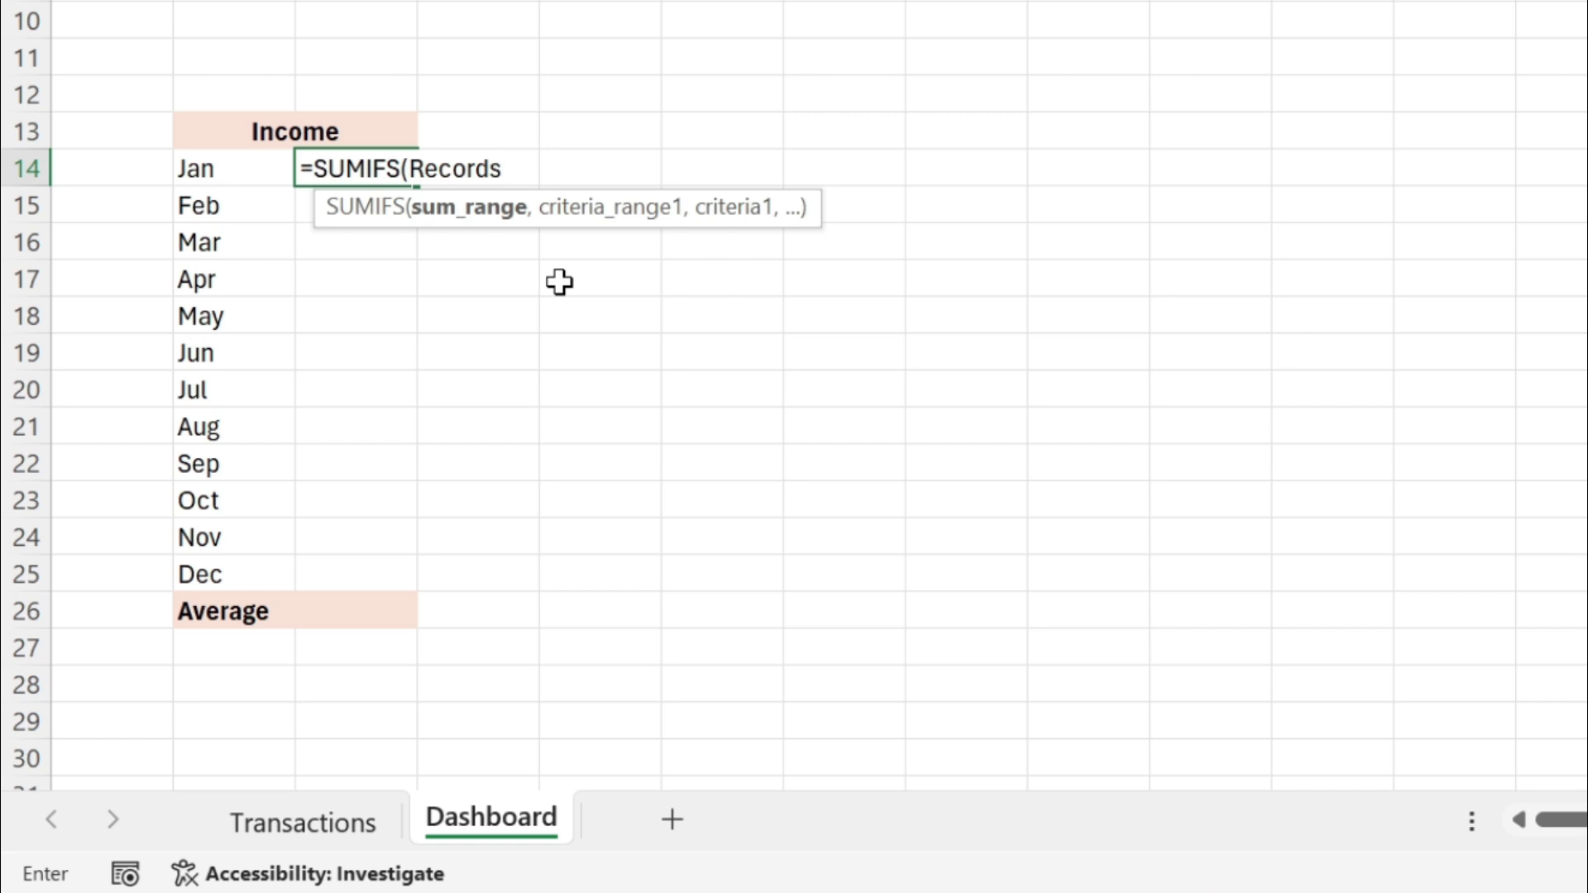
{"action": "type", "text": "["}
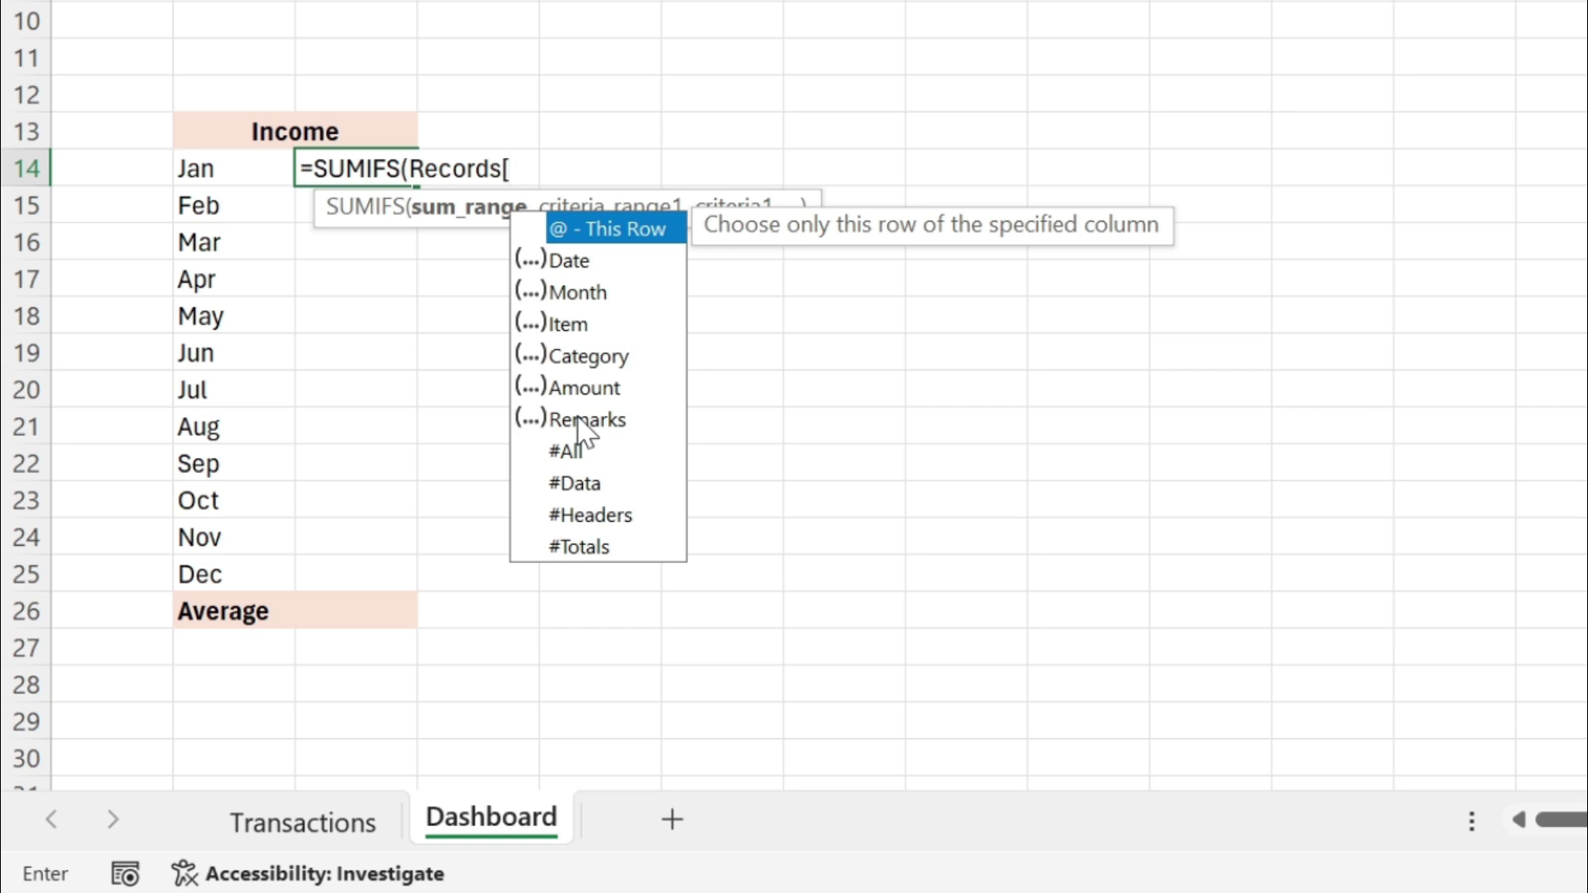
{"action": "double_click", "coordinate": [584, 389]}
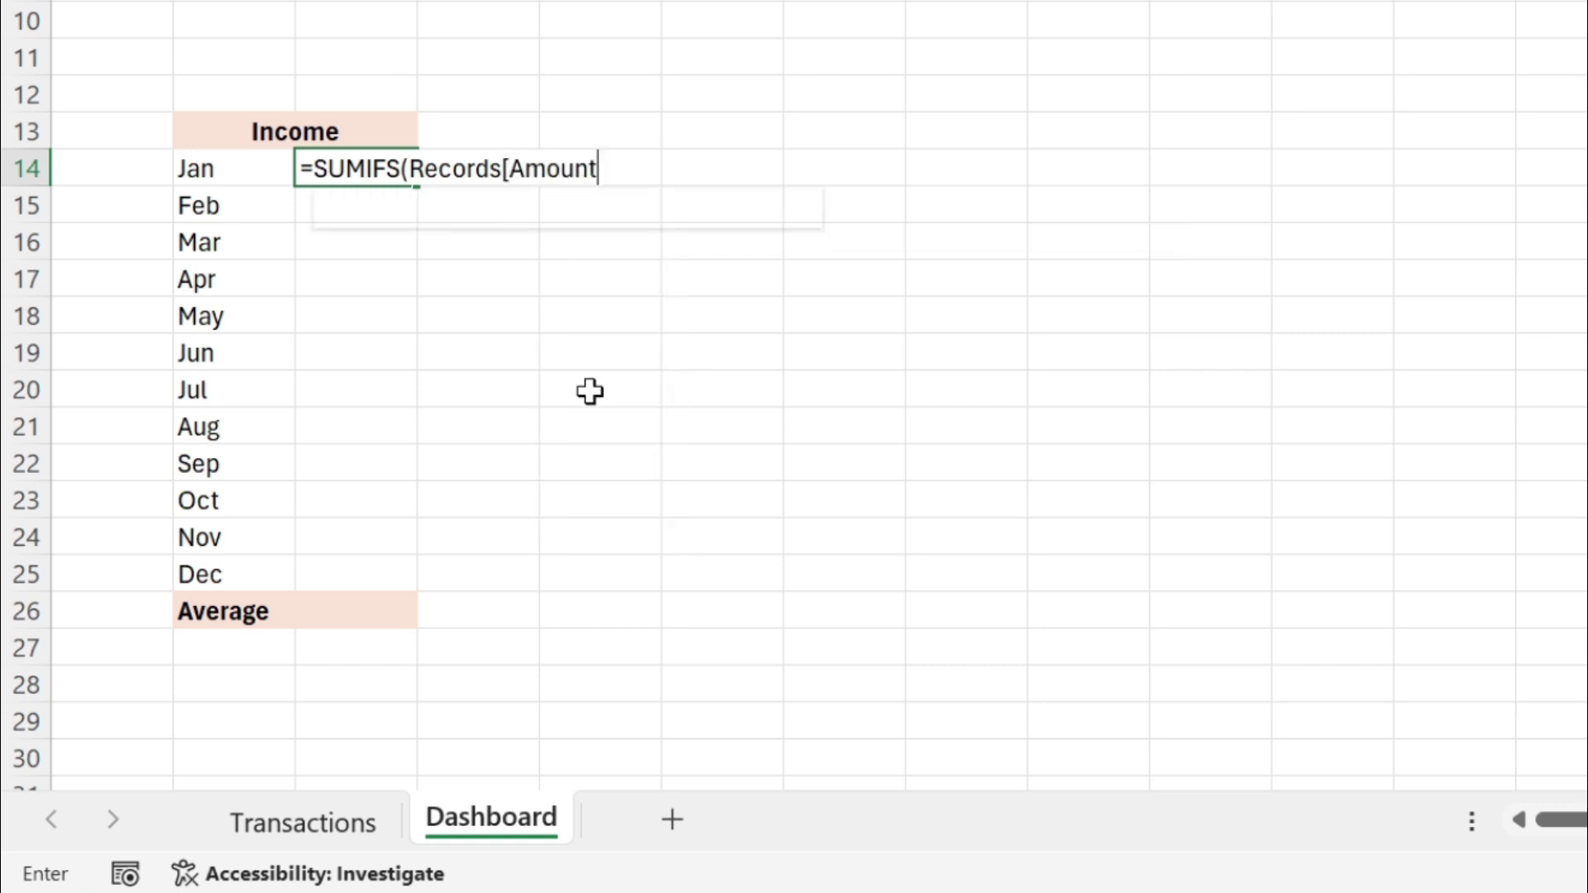
{"action": "type", "text": "],"}
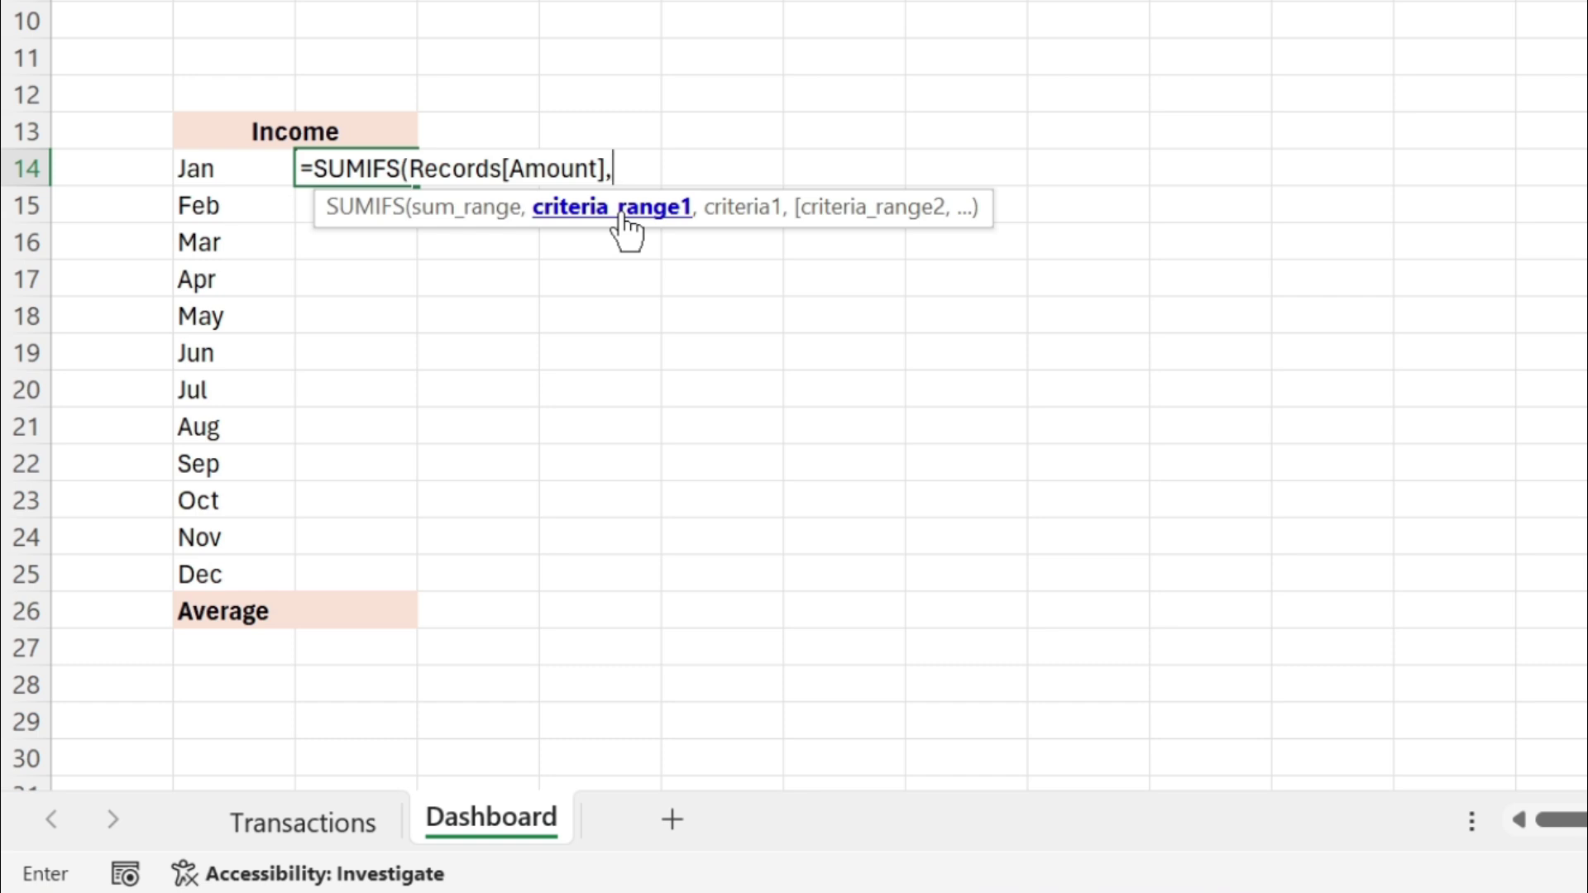
Step: Add the first SUMIFS condition, matching Records[Month] against the month in B14
{"action": "type", "text": "rec"}
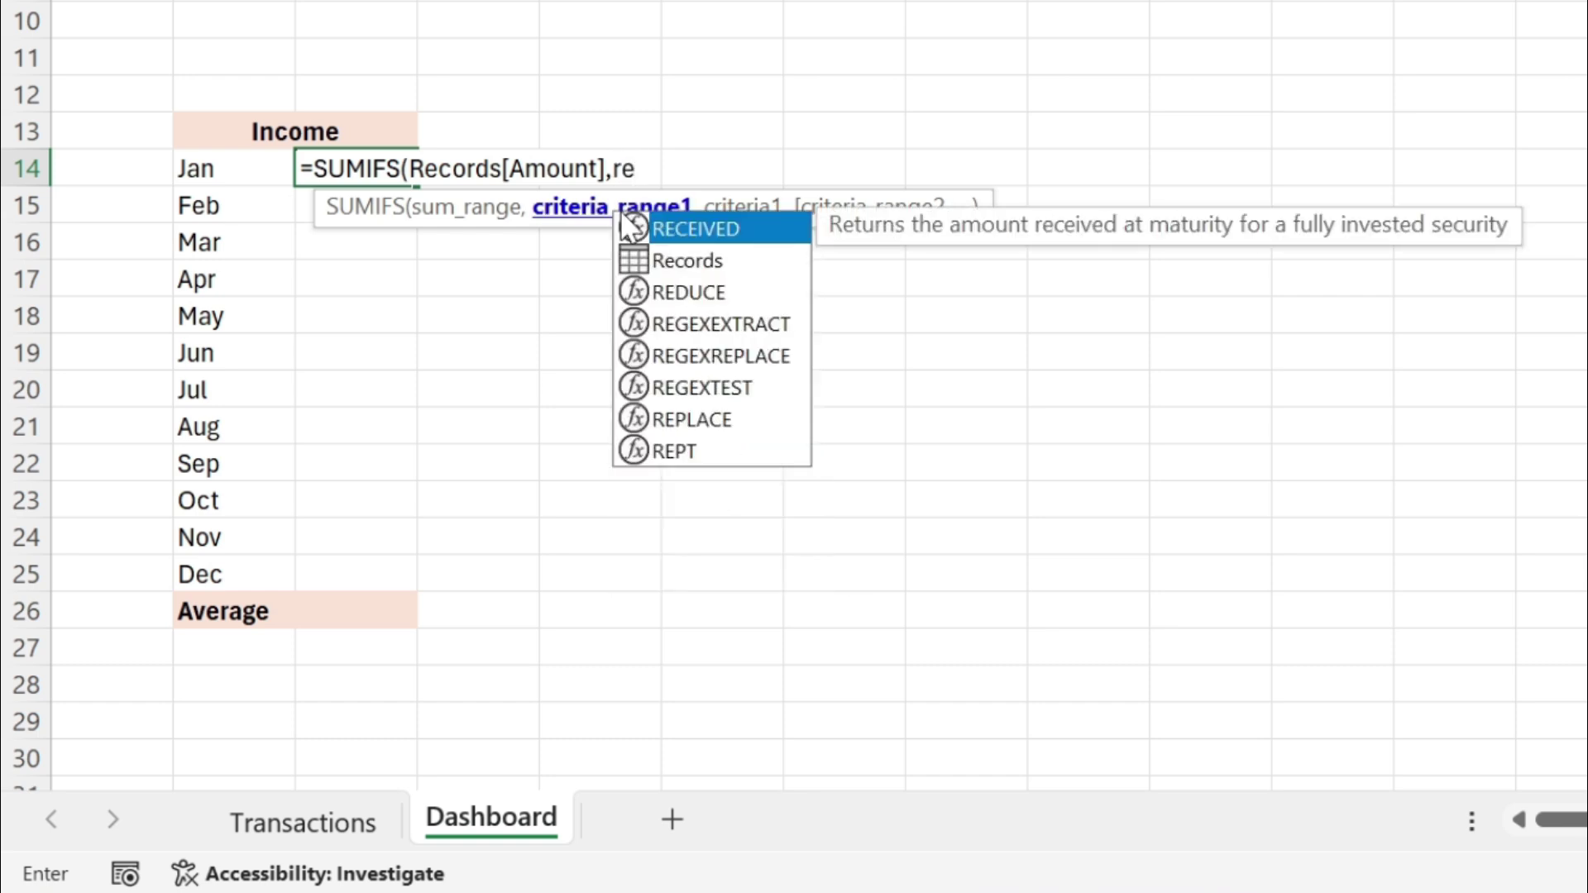
{"action": "double_click", "coordinate": [708, 263]}
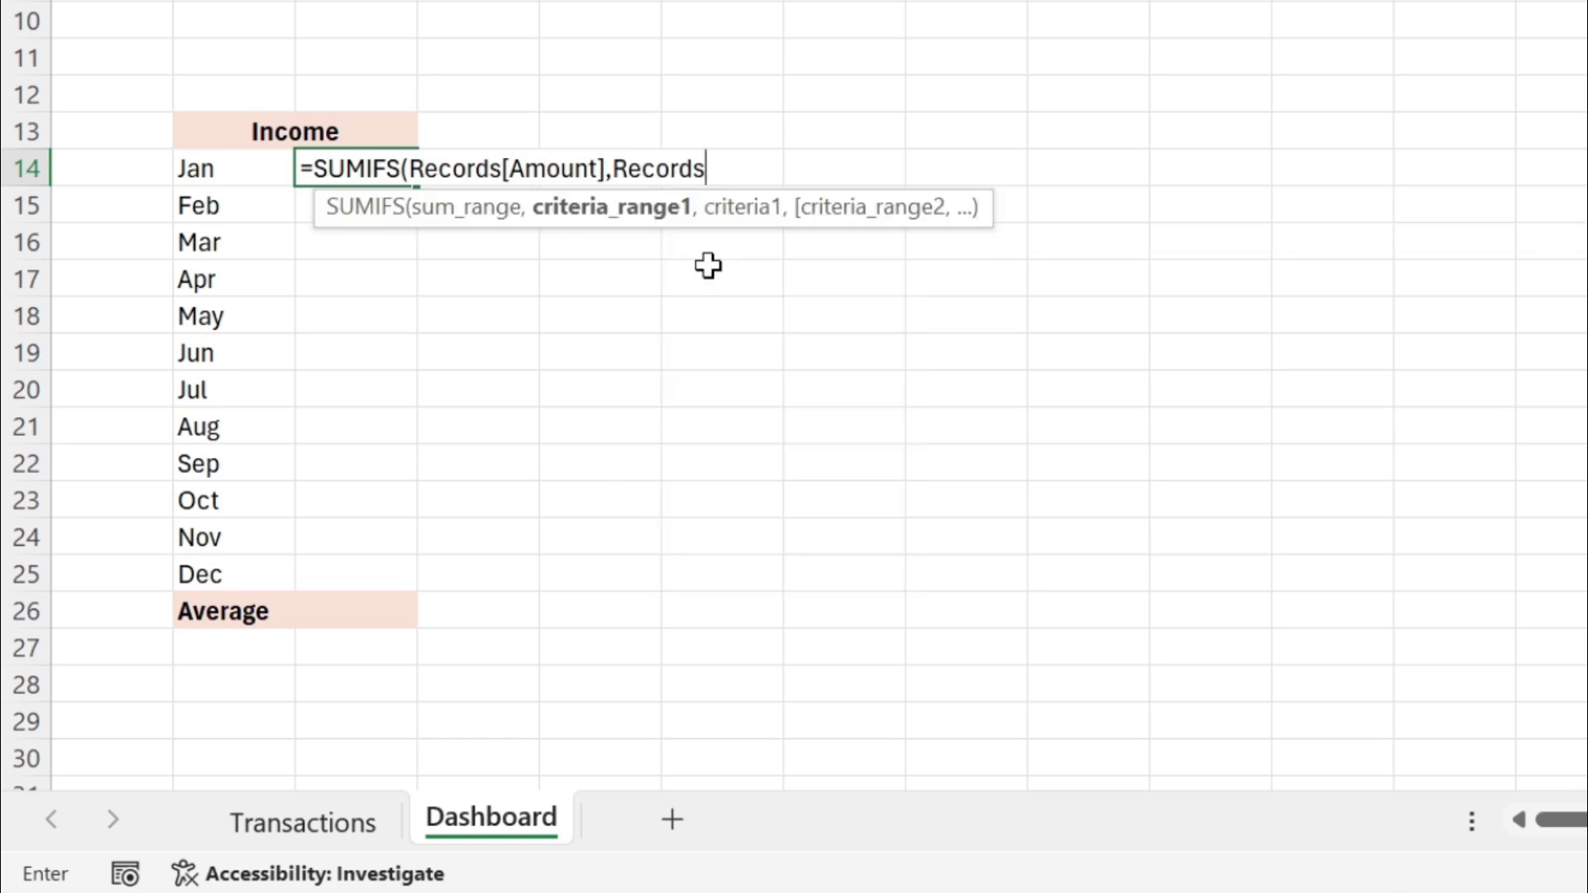
{"action": "type", "text": "["}
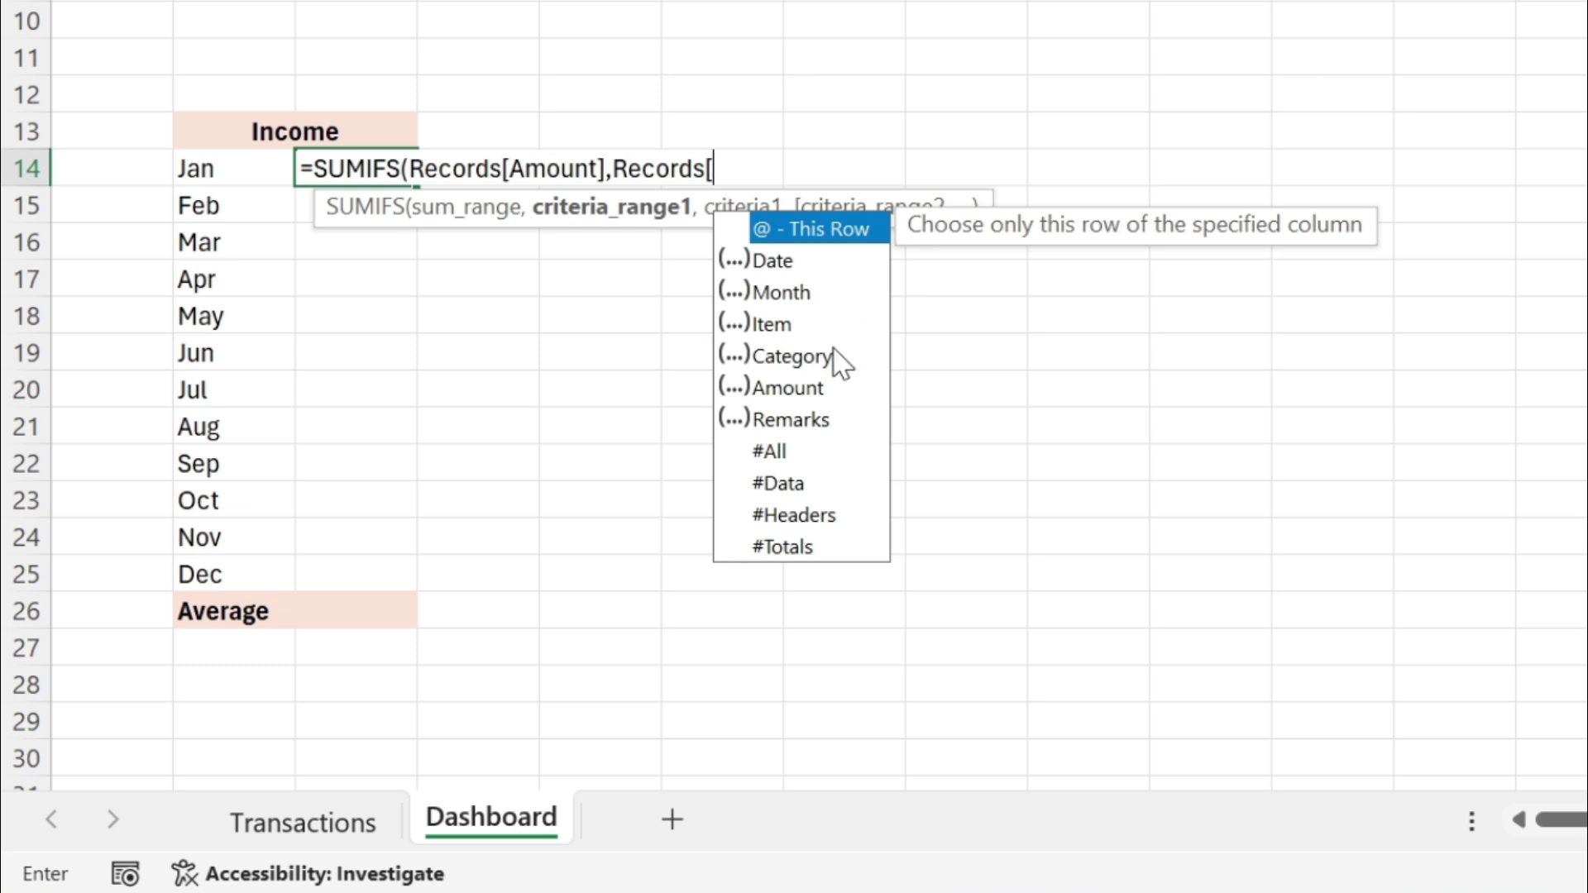
{"action": "double_click", "coordinate": [808, 306]}
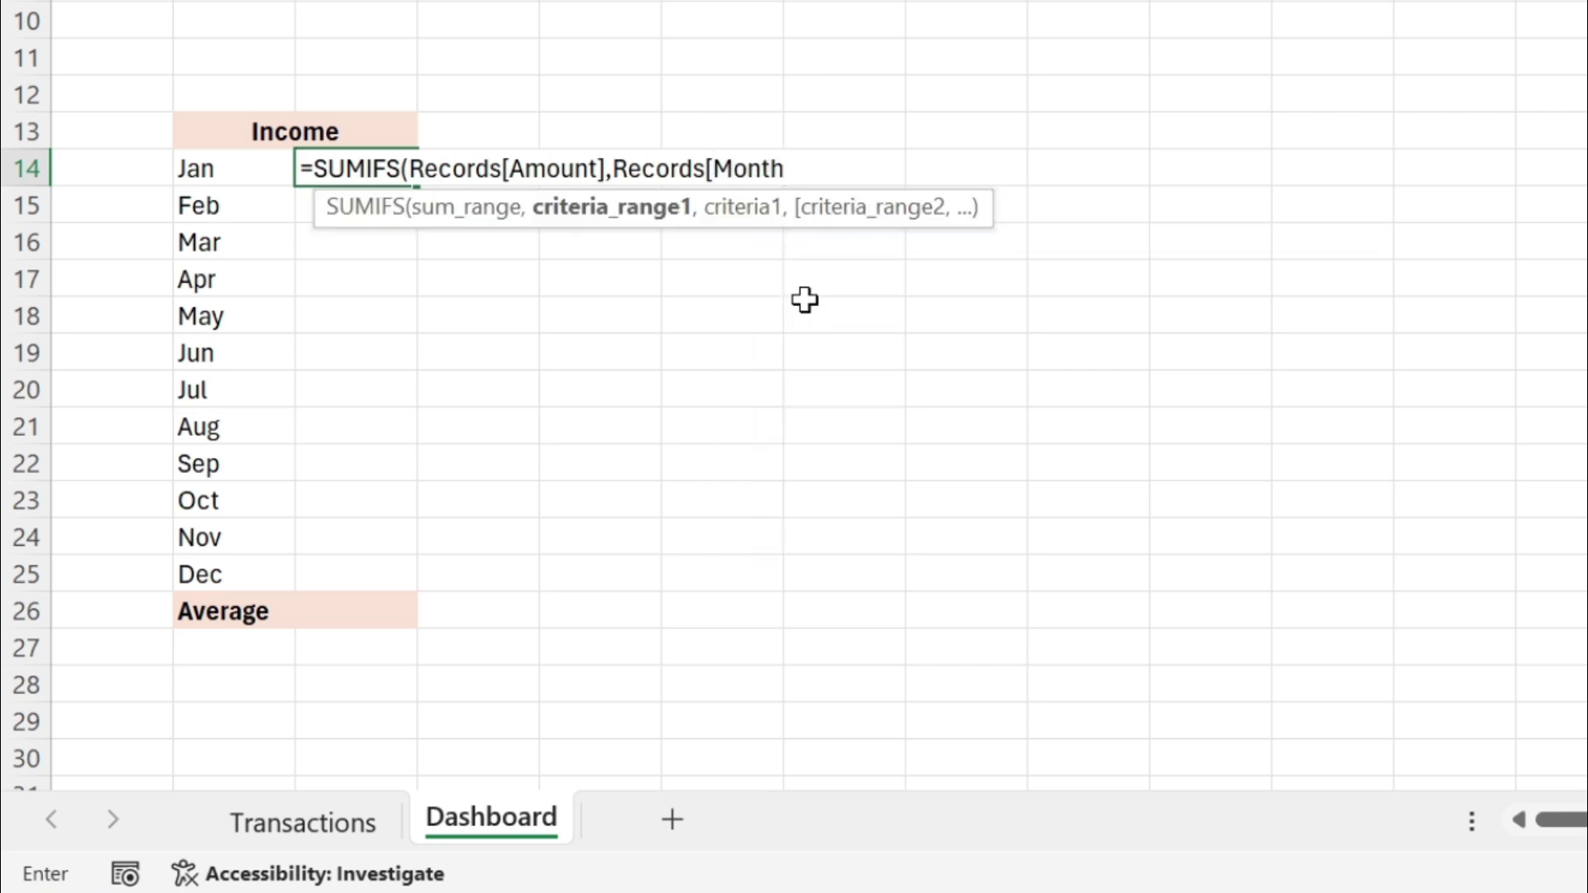
{"action": "type", "text": "],"}
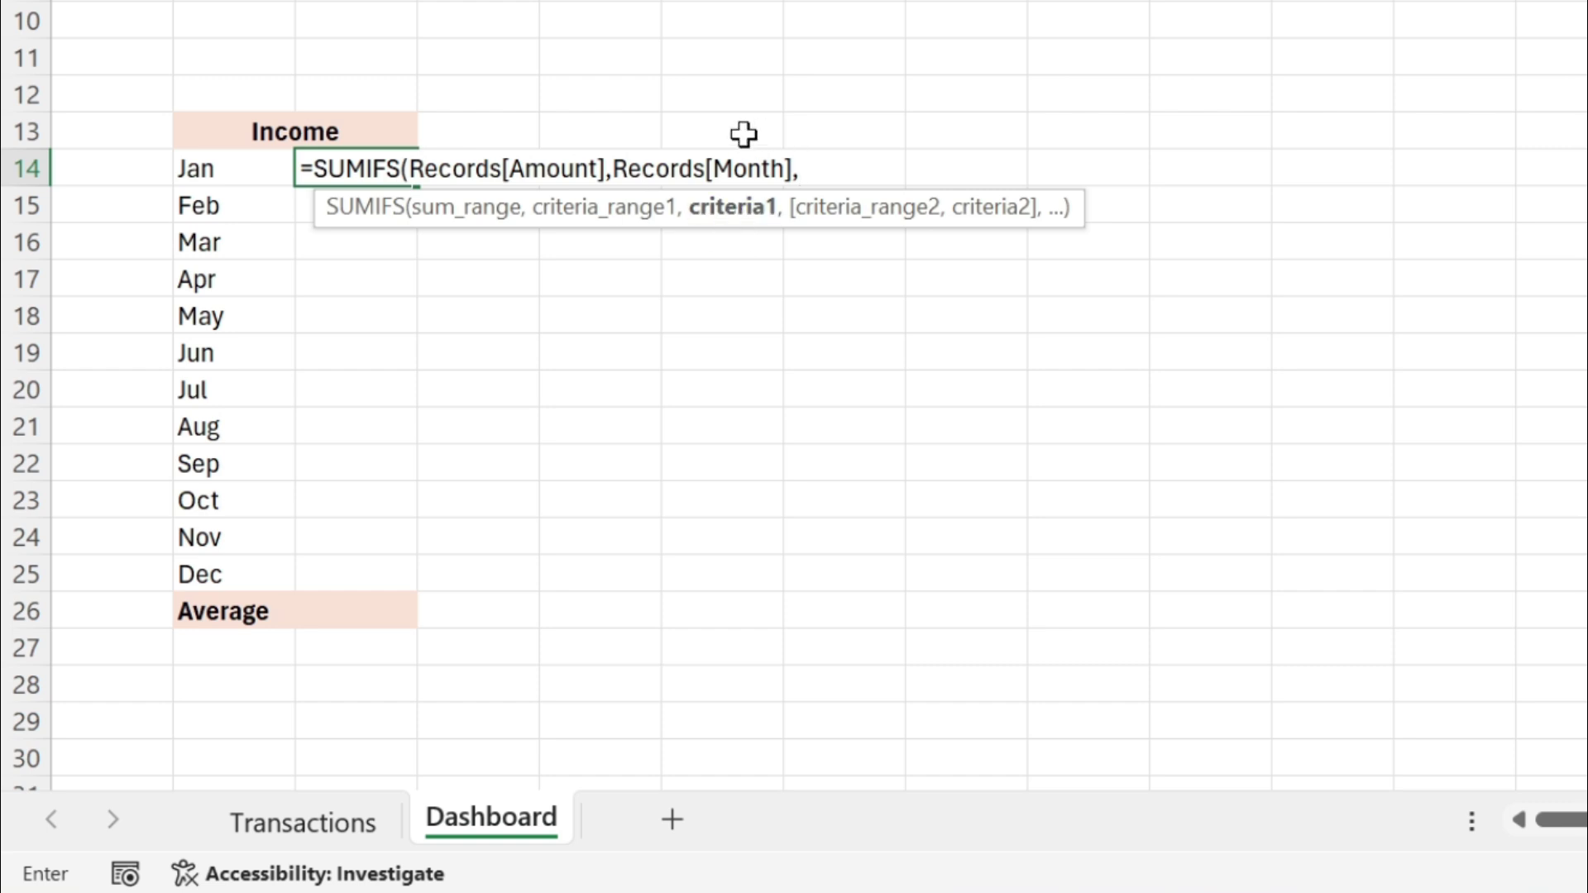
{"action": "left_click", "coordinate": [236, 167]}
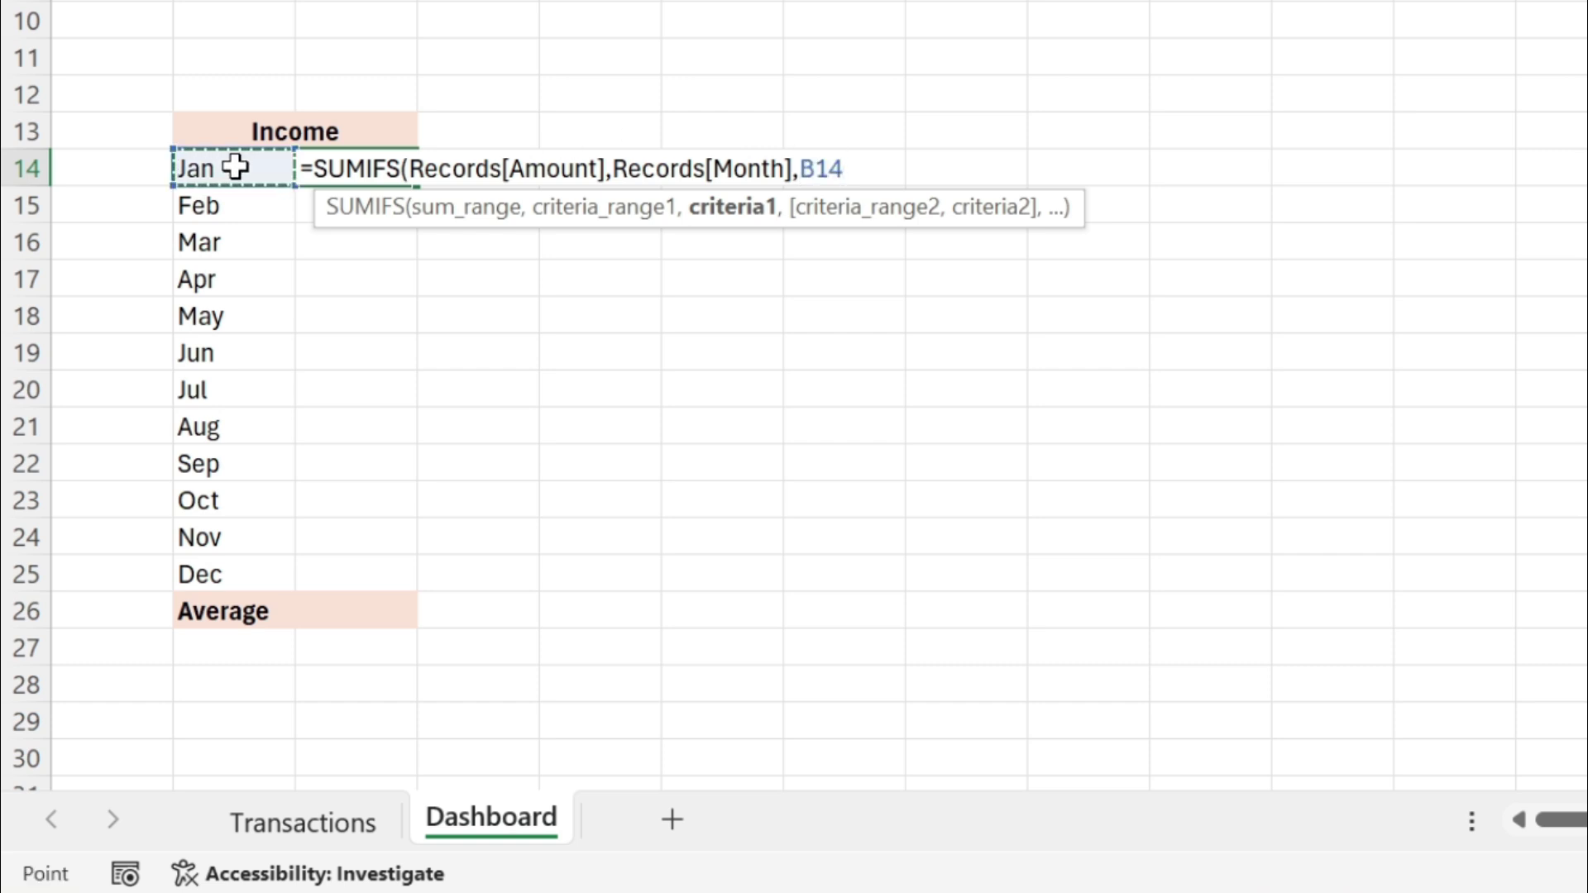
{"action": "type", "text": ","}
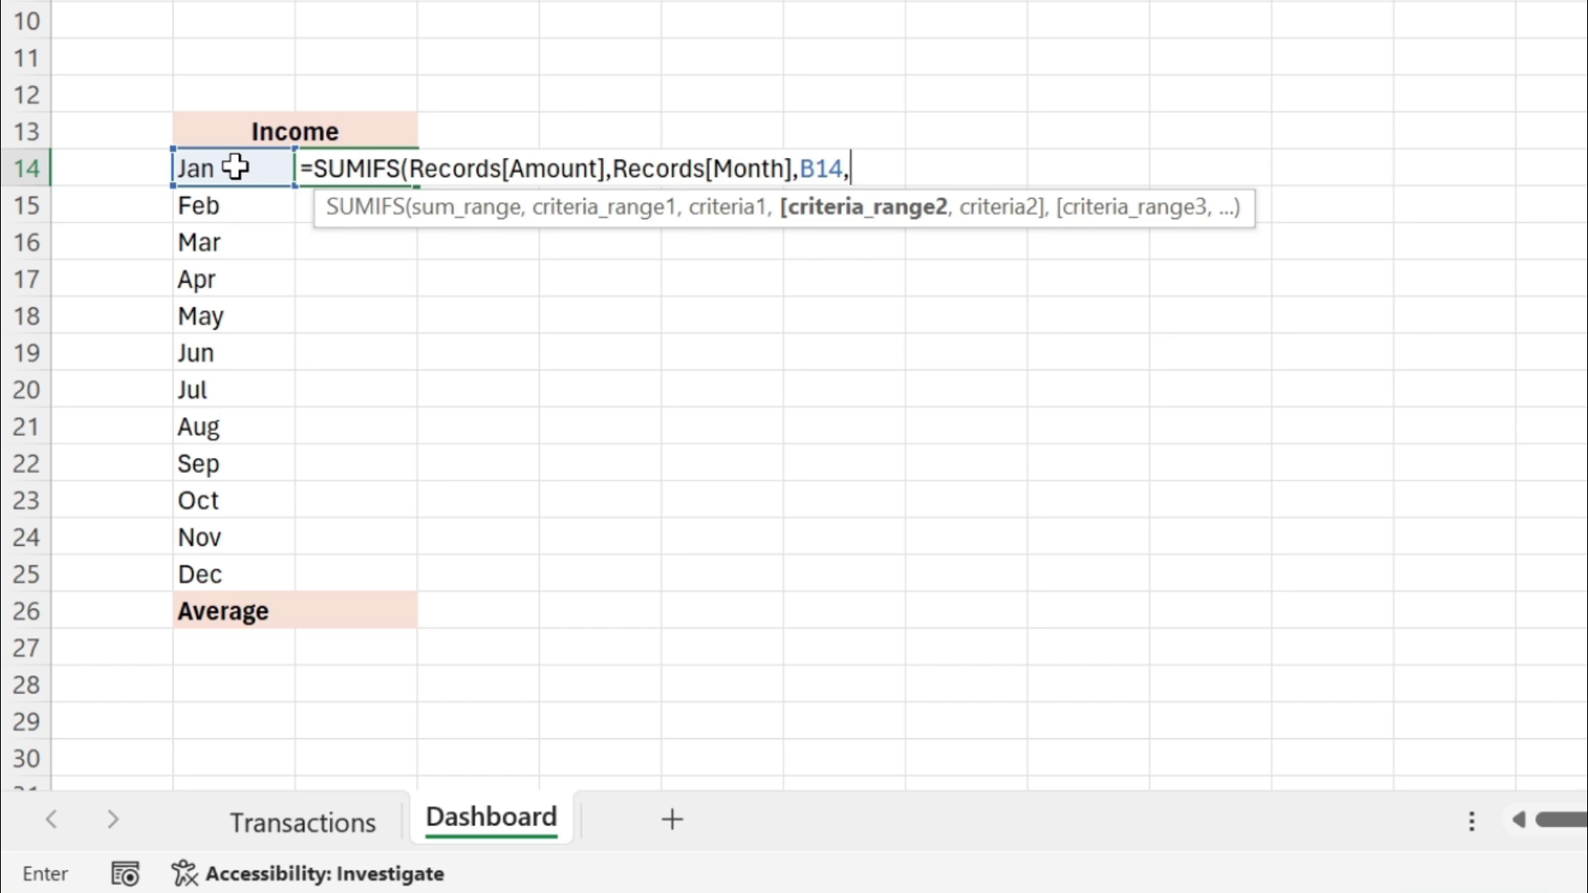
Step: Add the second SUMIFS condition, Records[Category] equal to "Income", and complete the formula in C14
{"action": "type", "text": "re"}
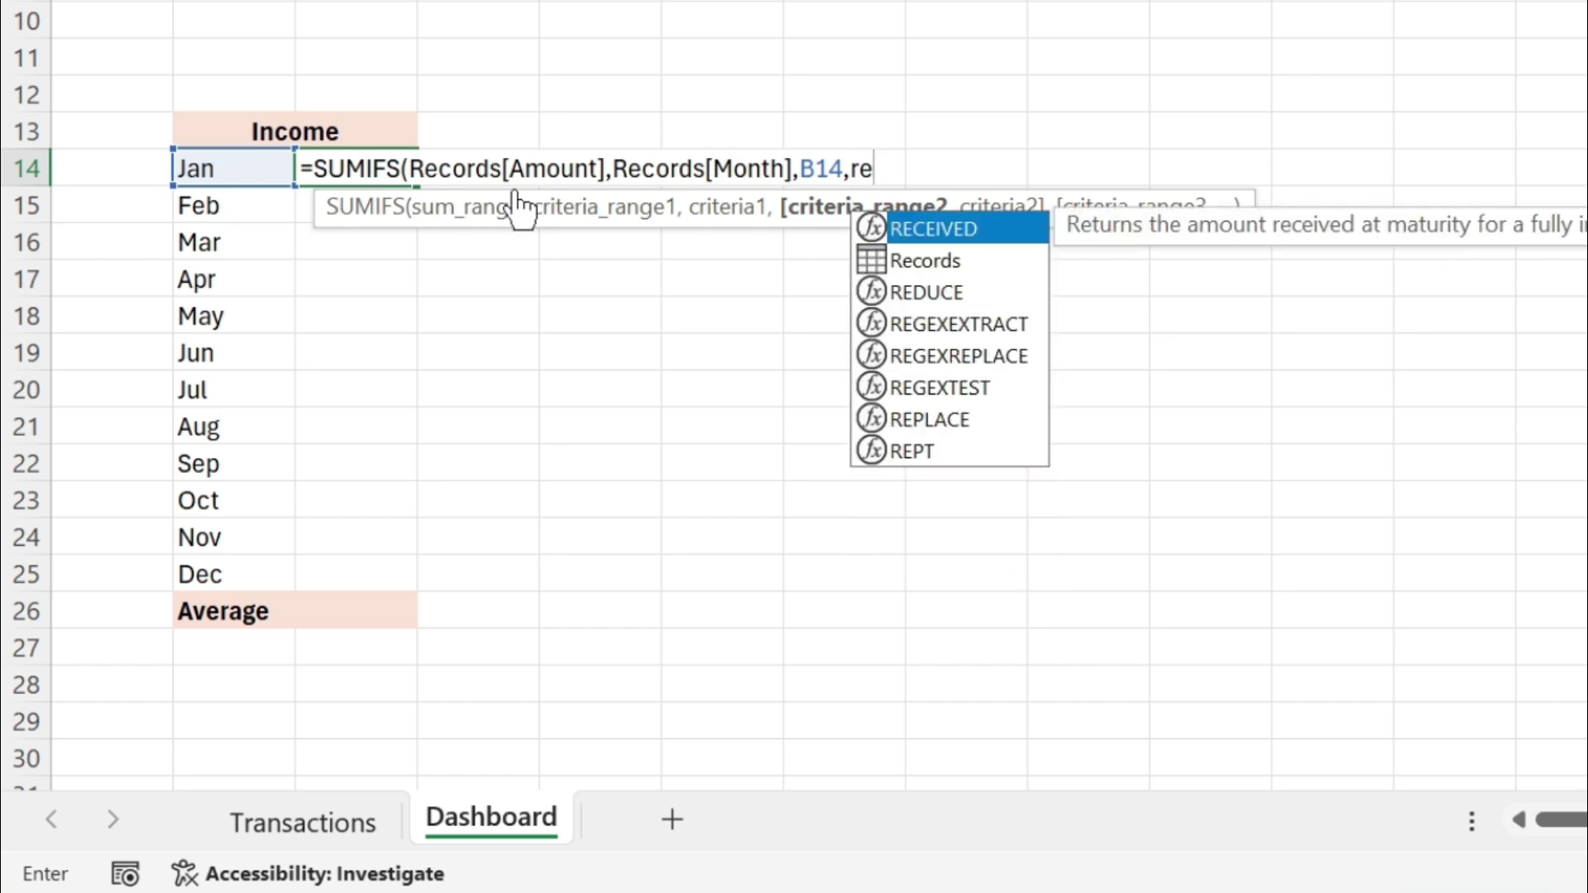
{"action": "double_click", "coordinate": [947, 263]}
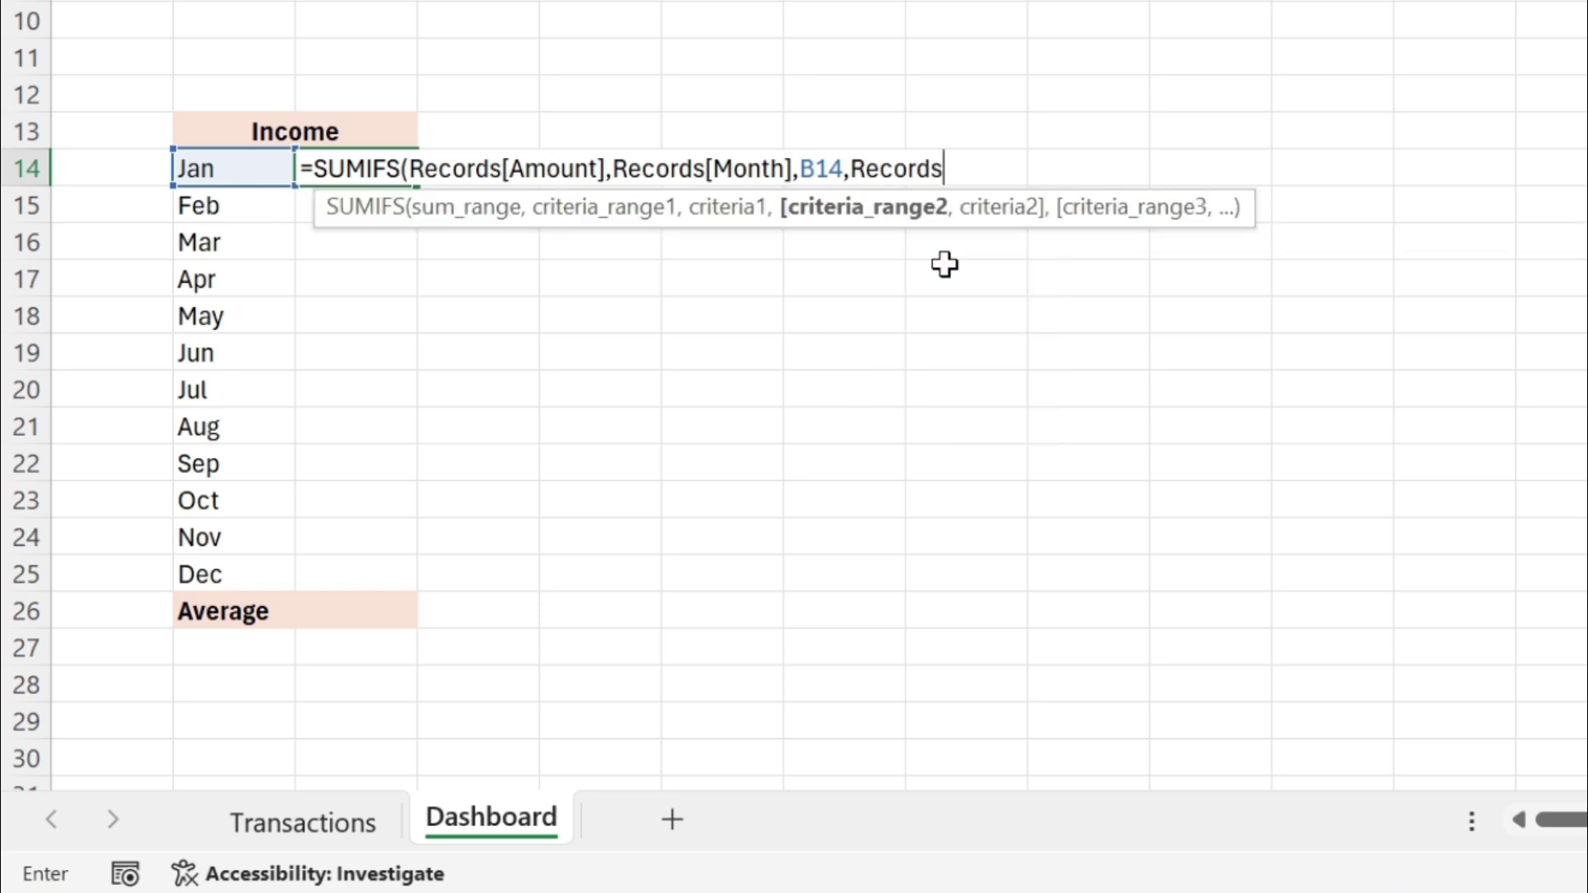
{"action": "type", "text": "["}
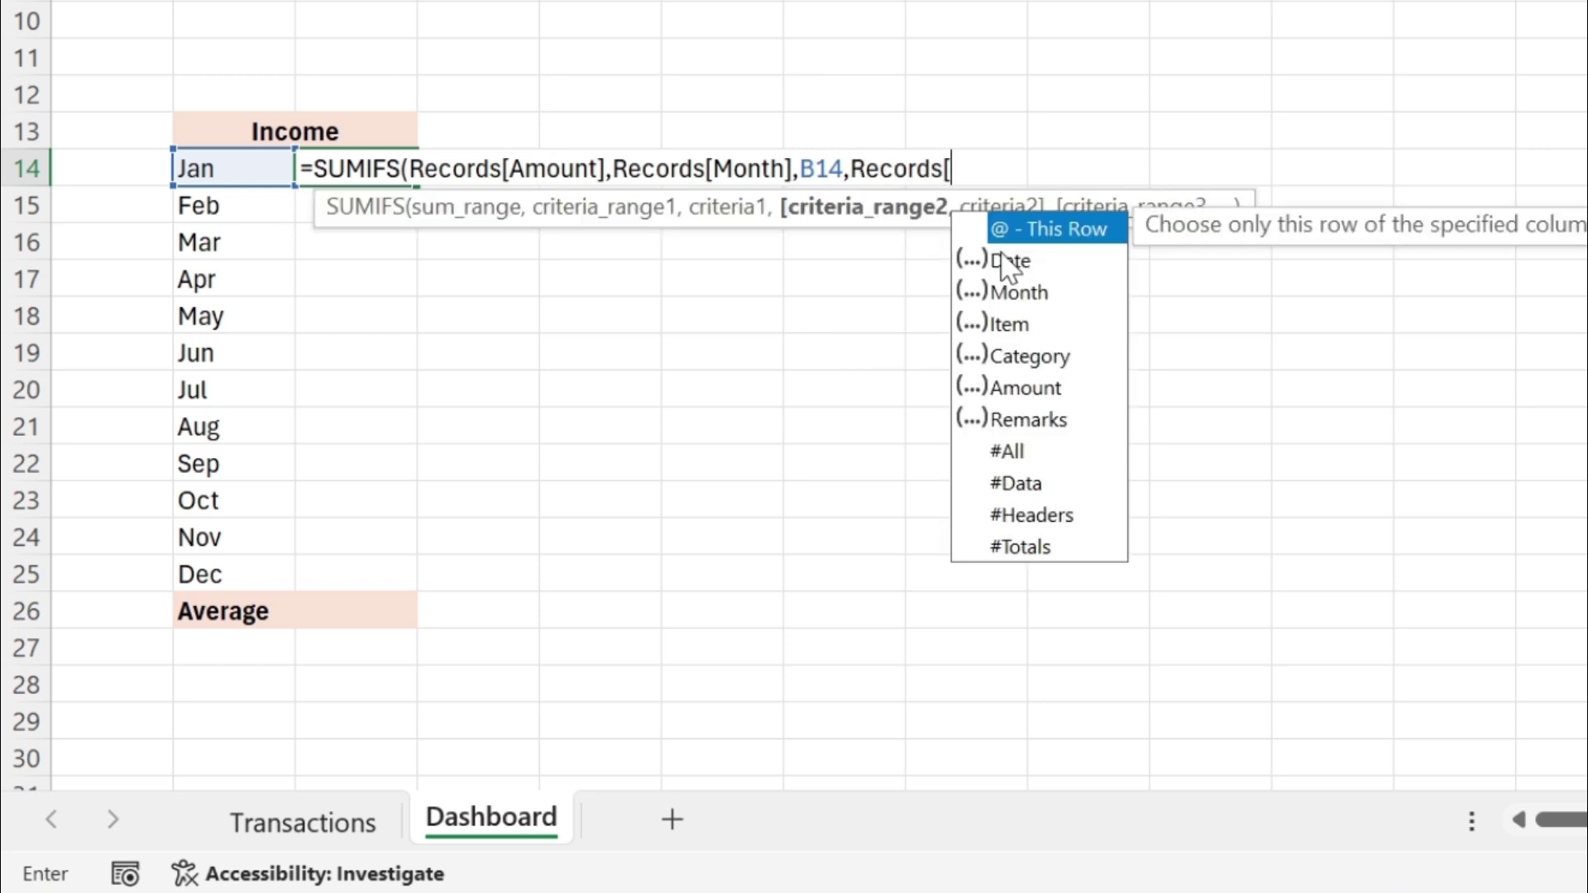
{"action": "double_click", "coordinate": [1048, 358]}
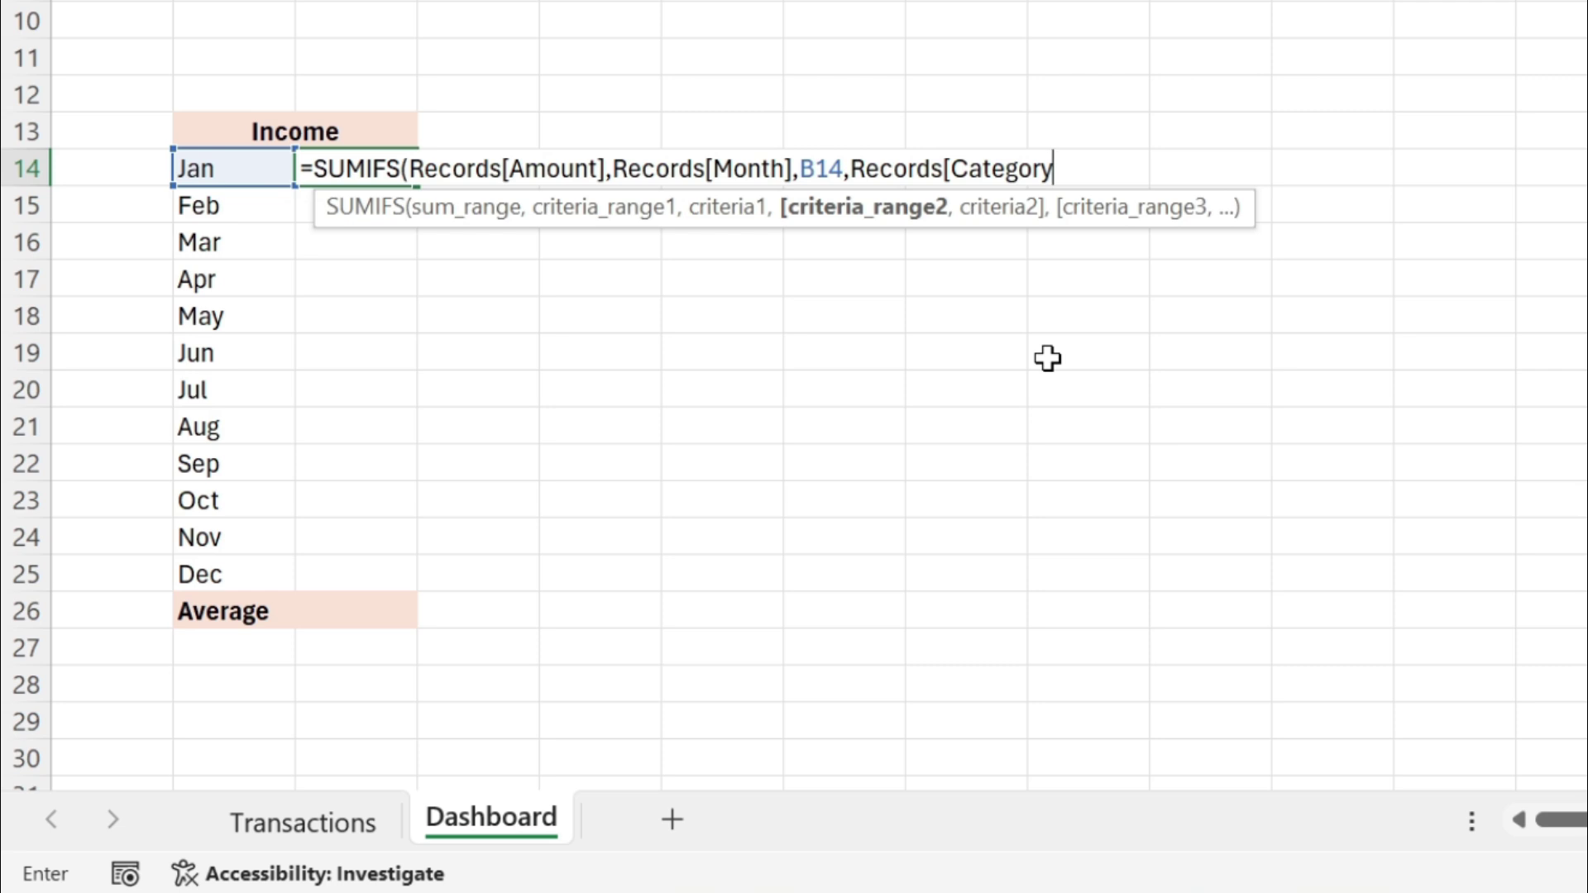
{"action": "type", "text": "],"}
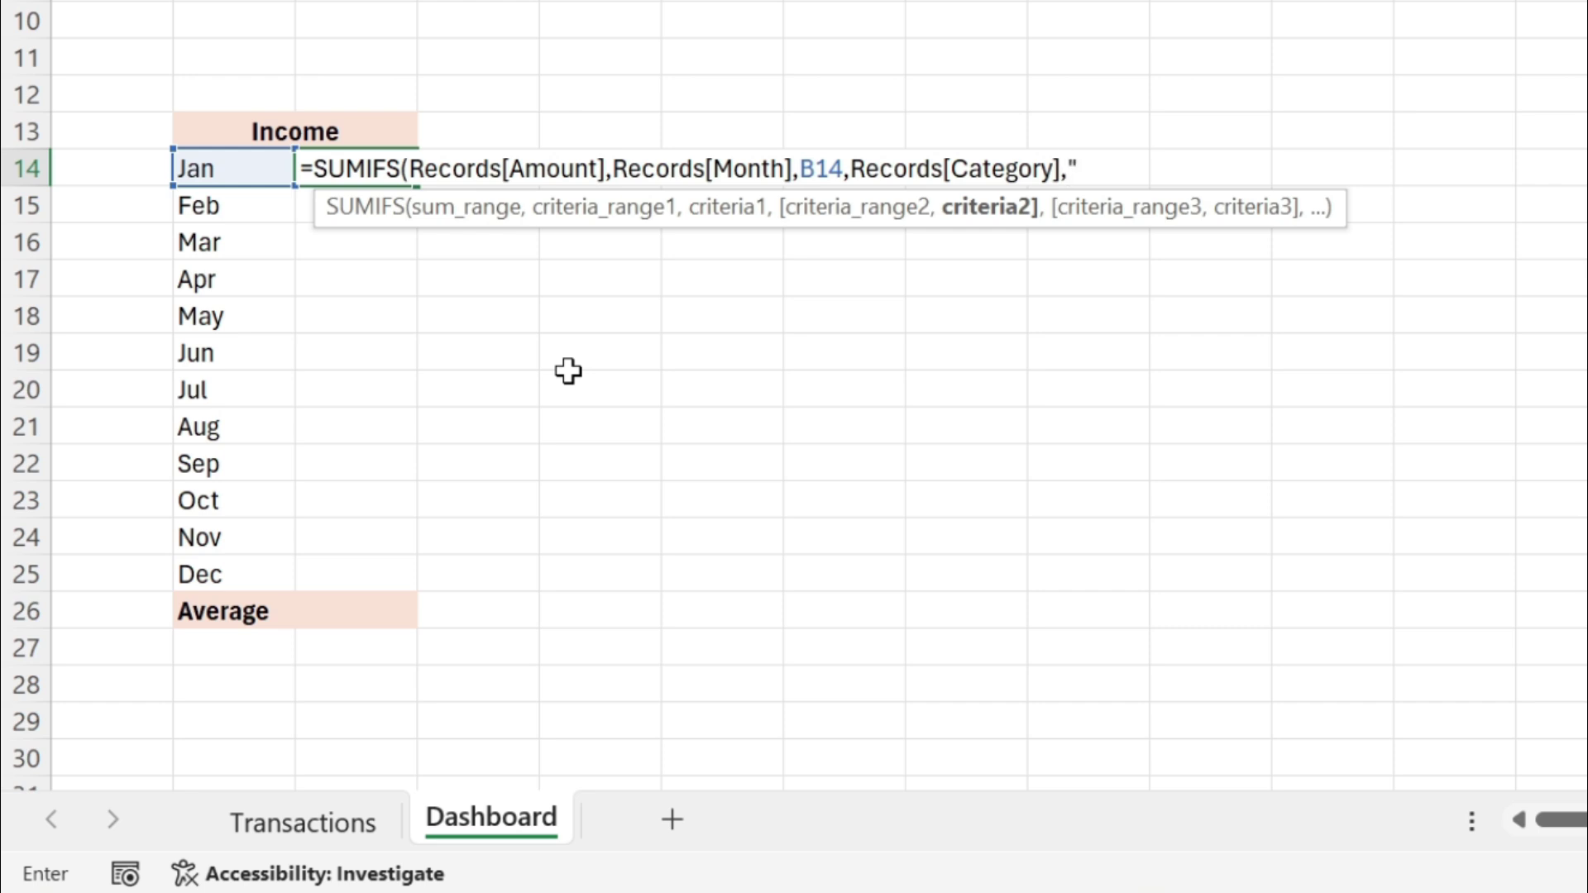
{"action": "type", "text": "Income"}
{"action": "type", "text": ")"}
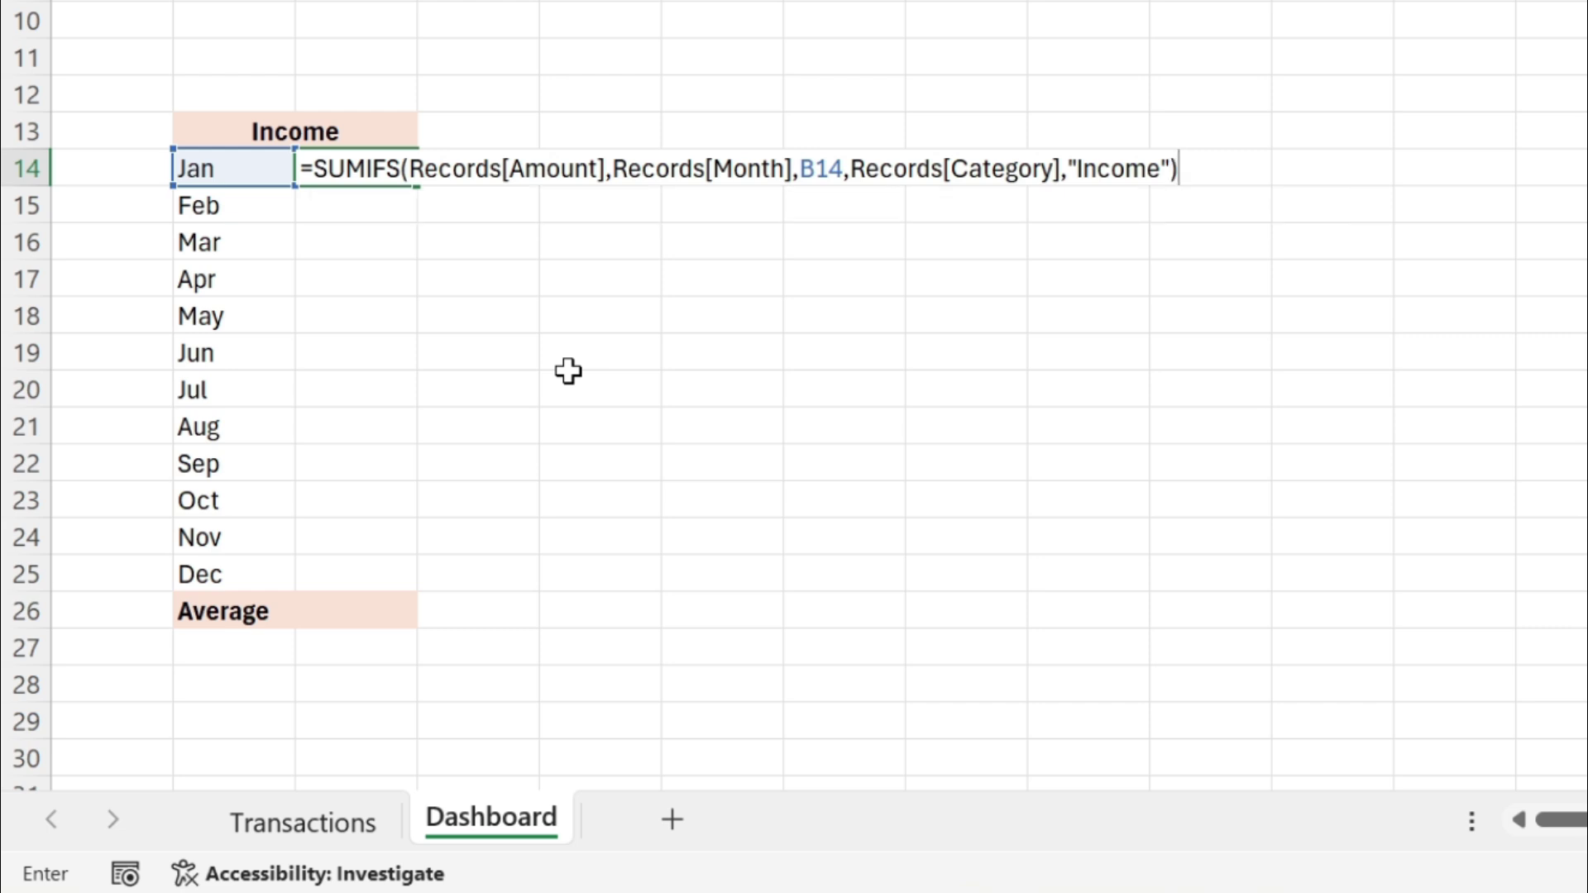
{"action": "key", "text": "Return"}
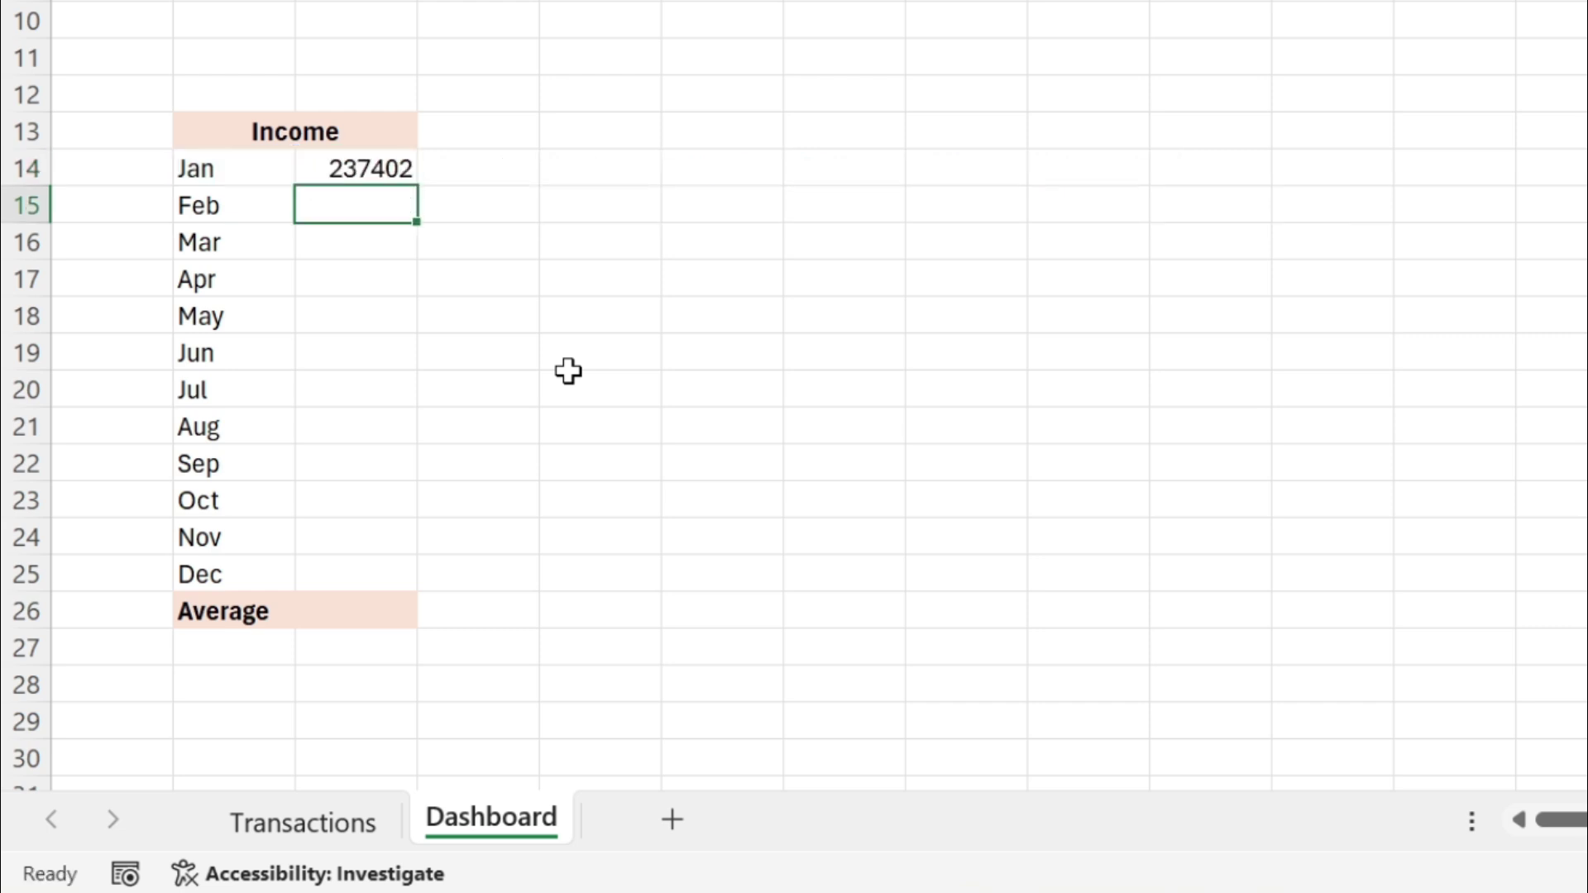
{"action": "left_click", "coordinate": [391, 168]}
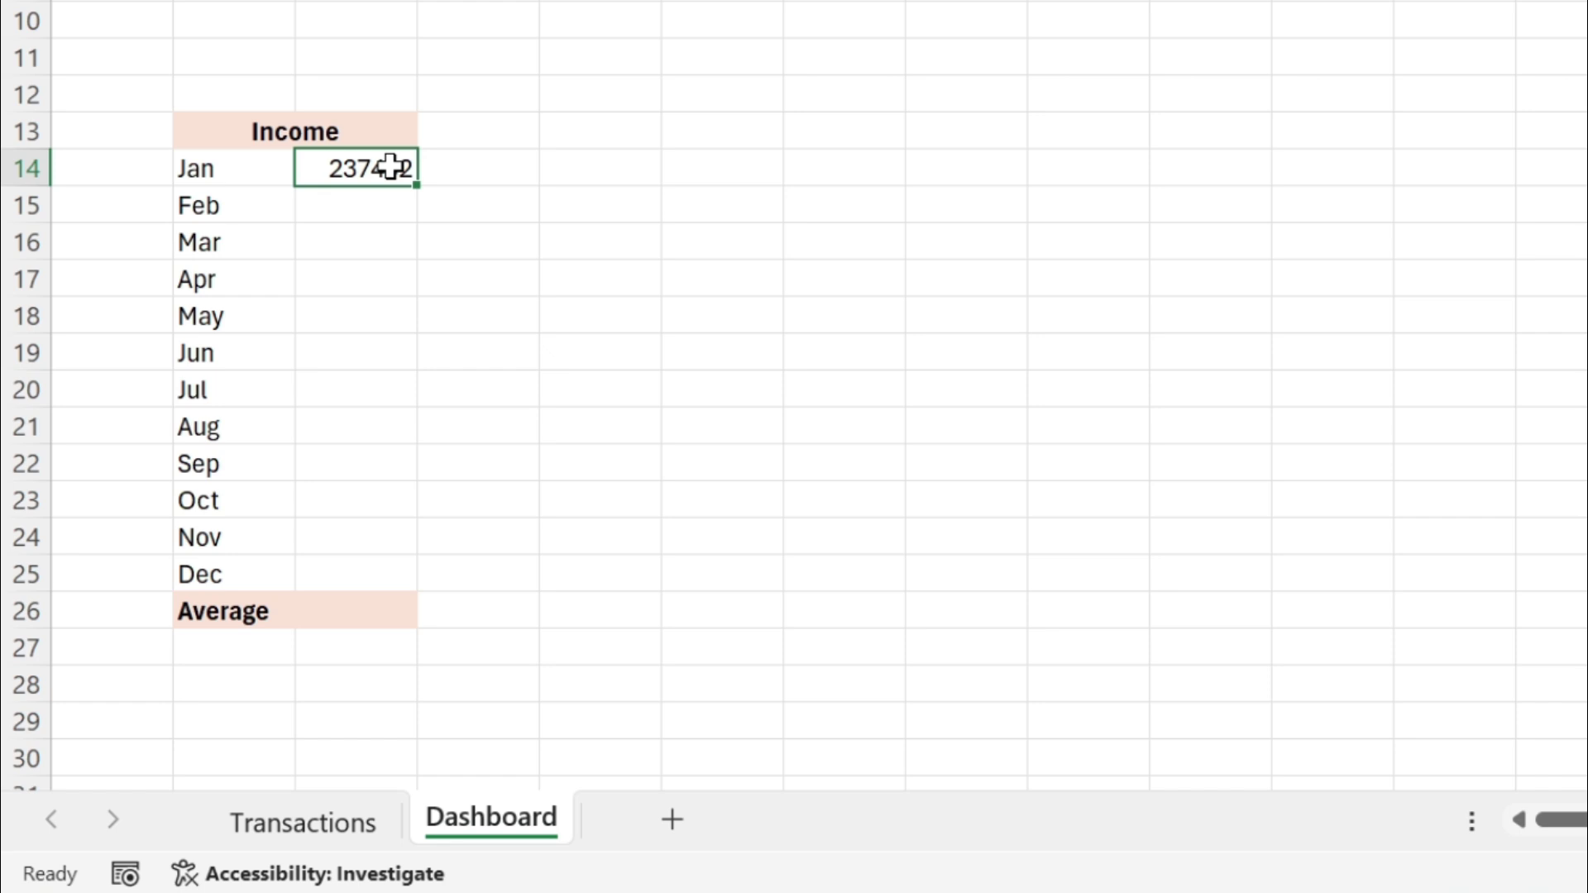
Step: Fill the January income formula down to C25 and enter =AVERAGEIF(C14:C25,">0") in C26
{"action": "left_click_drag", "start_coordinate": [419, 188], "coordinate": [437, 583]}
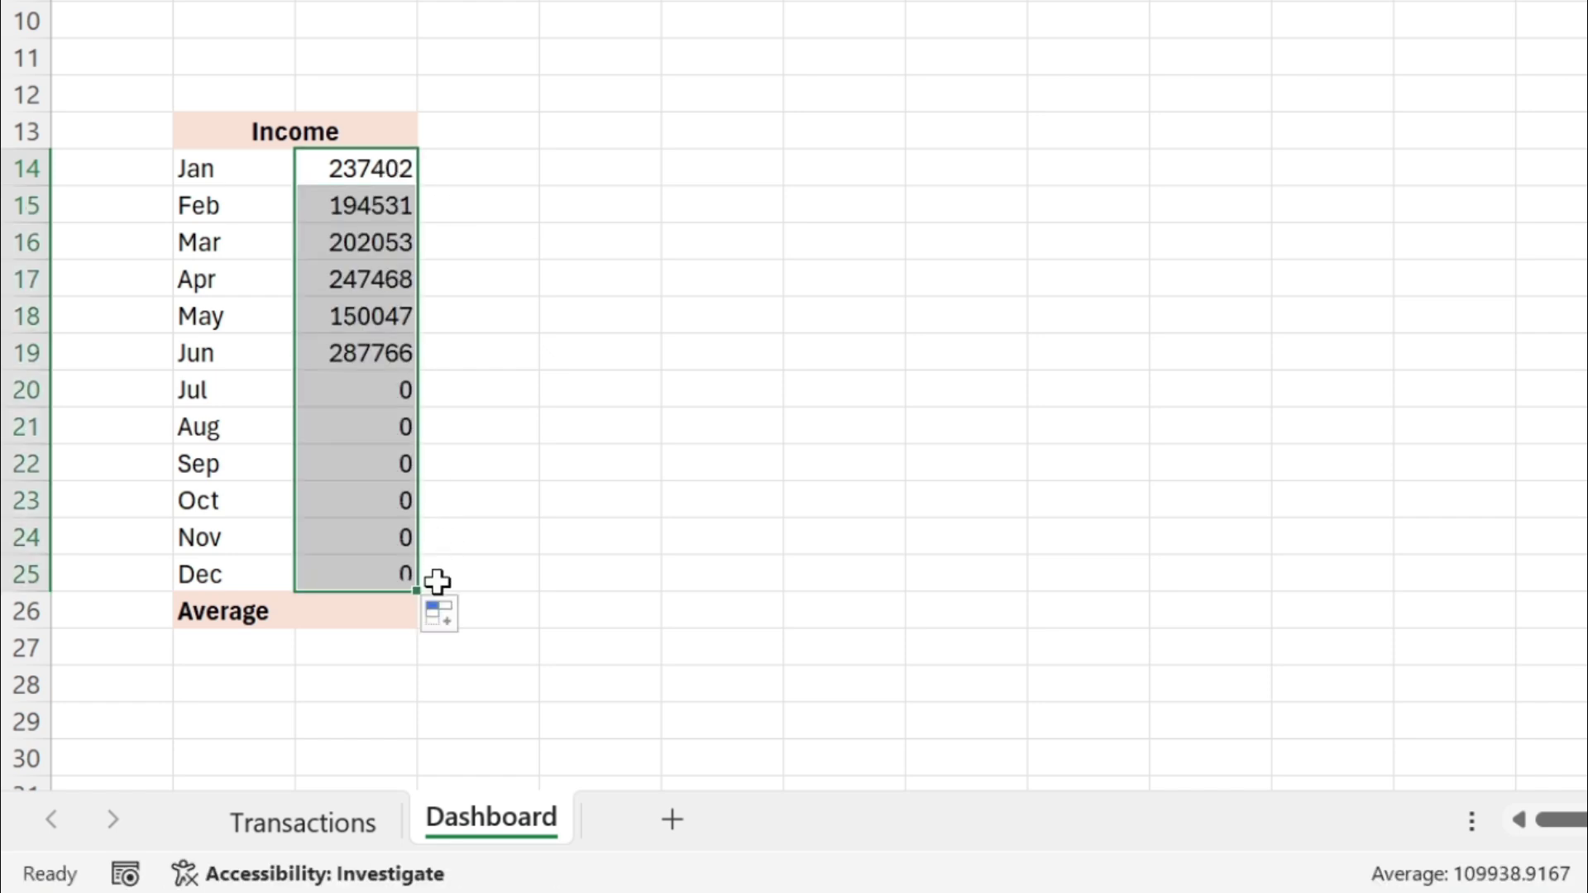
{"action": "left_click", "coordinate": [355, 611]}
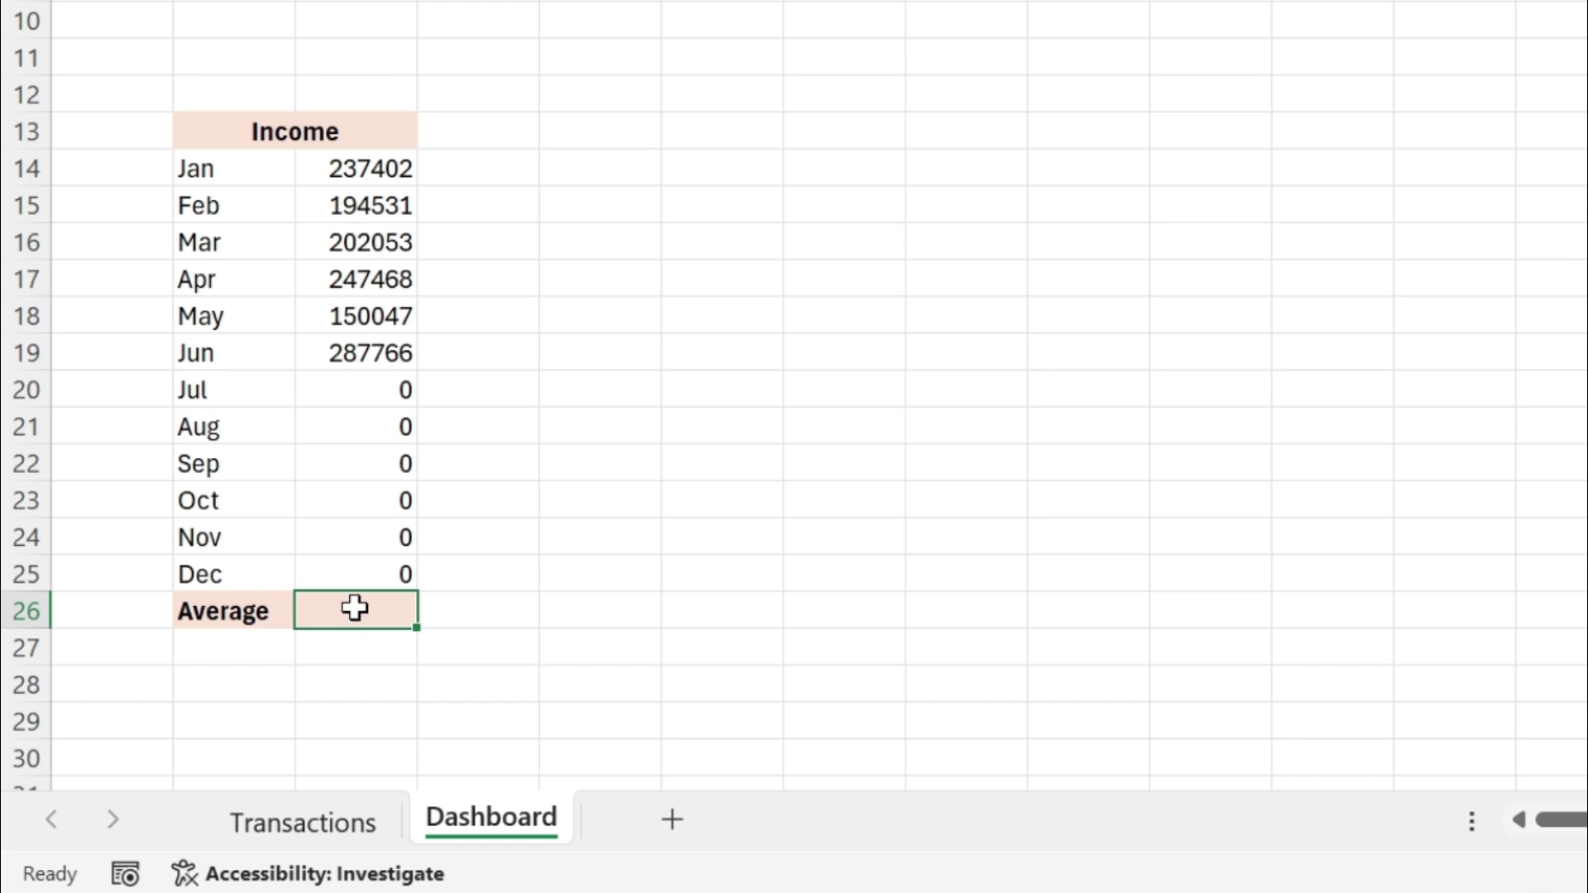
{"action": "type", "text": "=aver"}
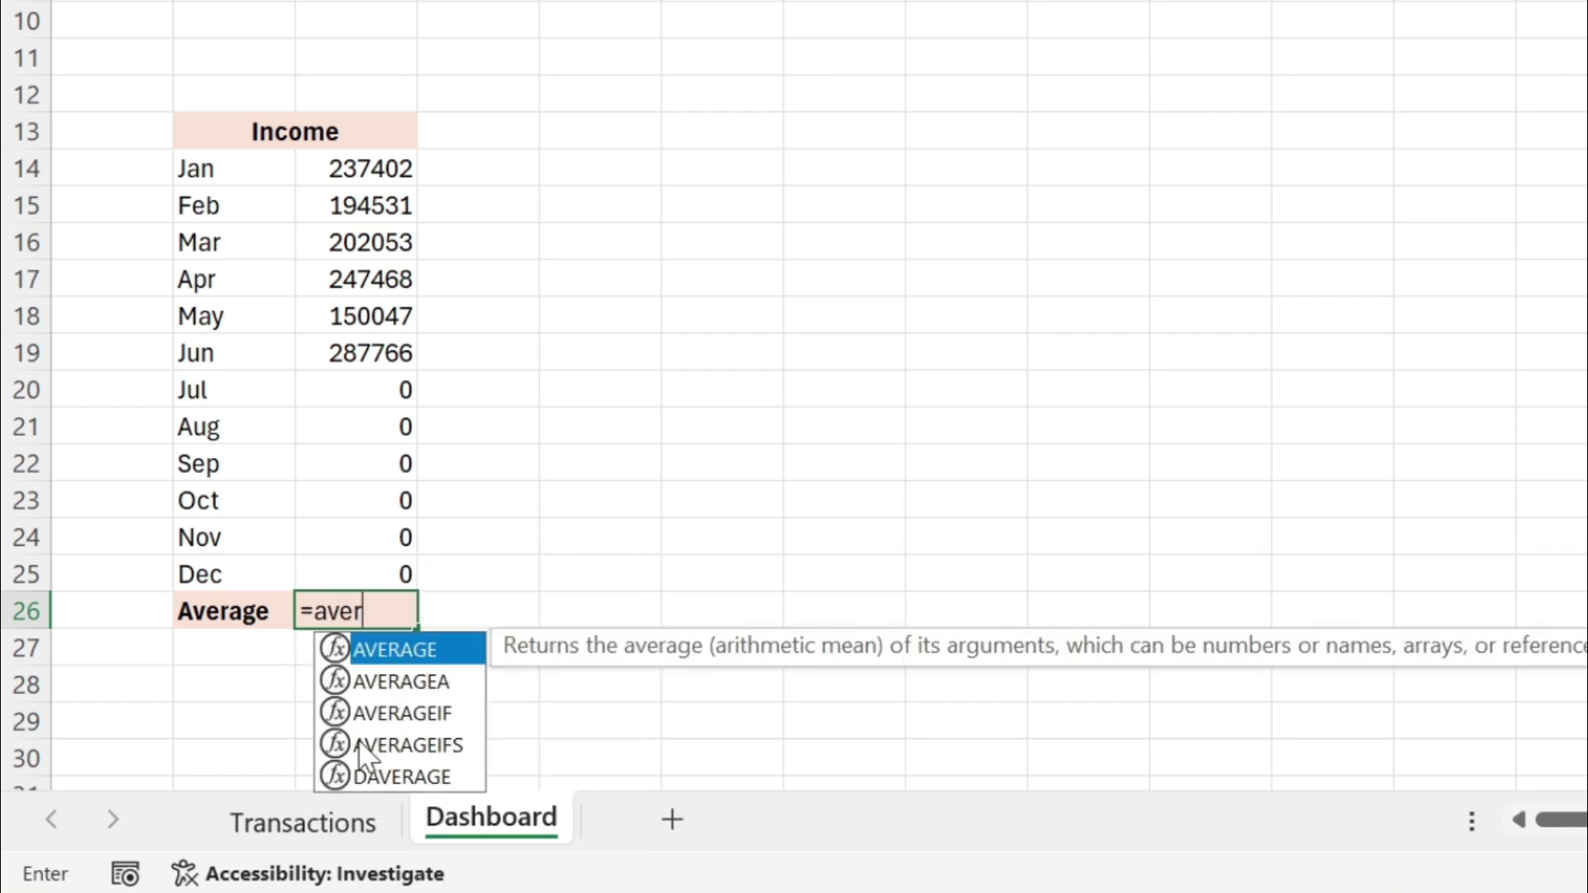
{"action": "double_click", "coordinate": [416, 716]}
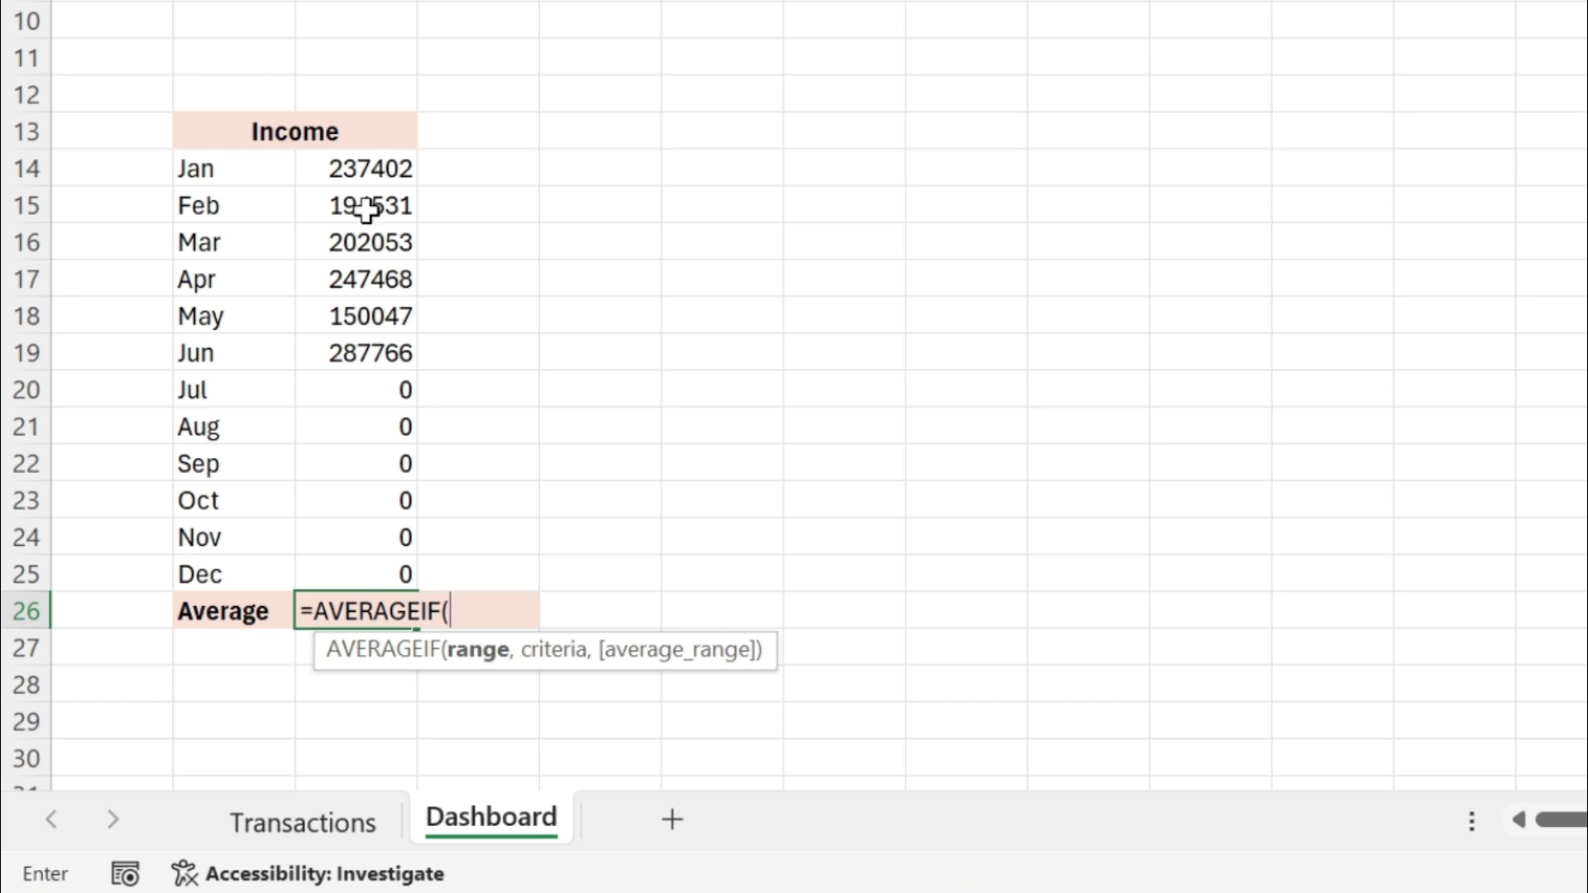
{"action": "left_click_drag", "start_coordinate": [368, 174], "coordinate": [365, 581]}
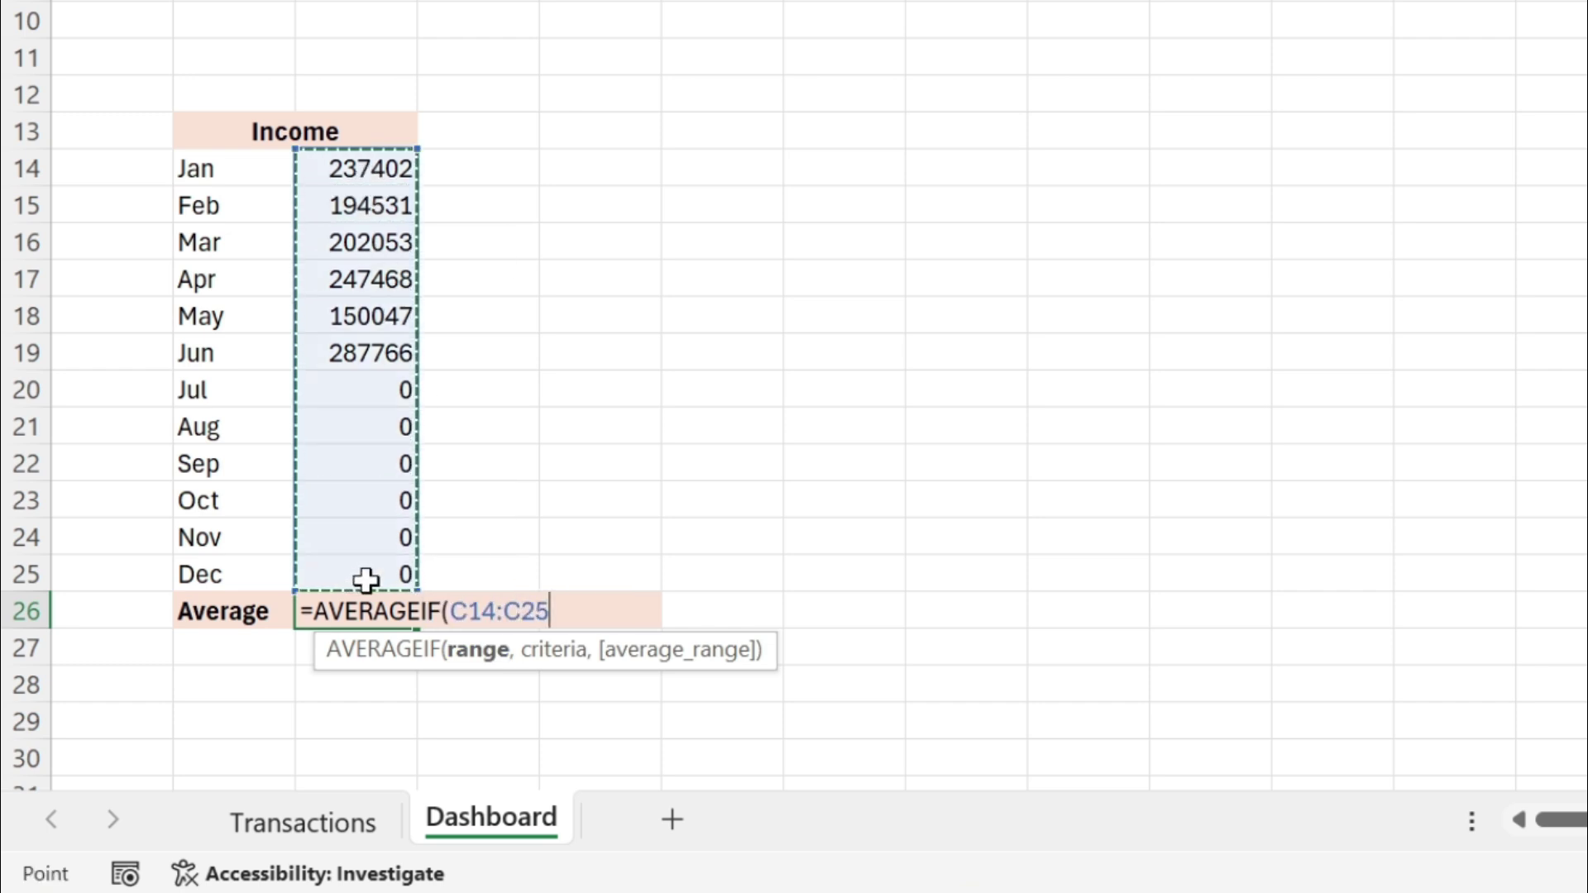
{"action": "type", "text": ","}
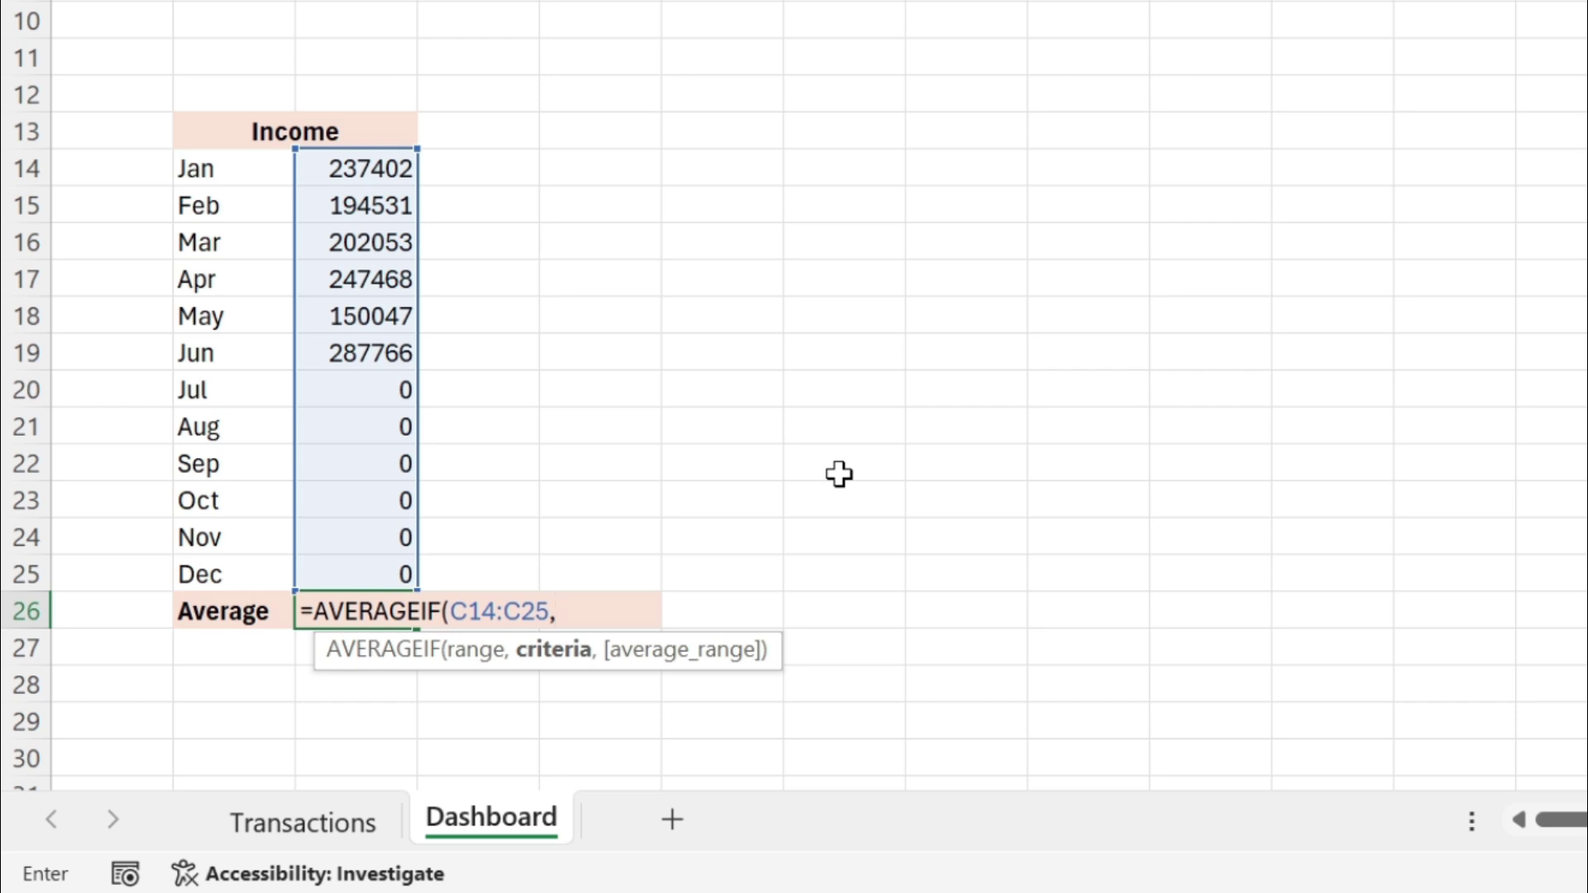
{"action": "type", "text": "\">0\")"}
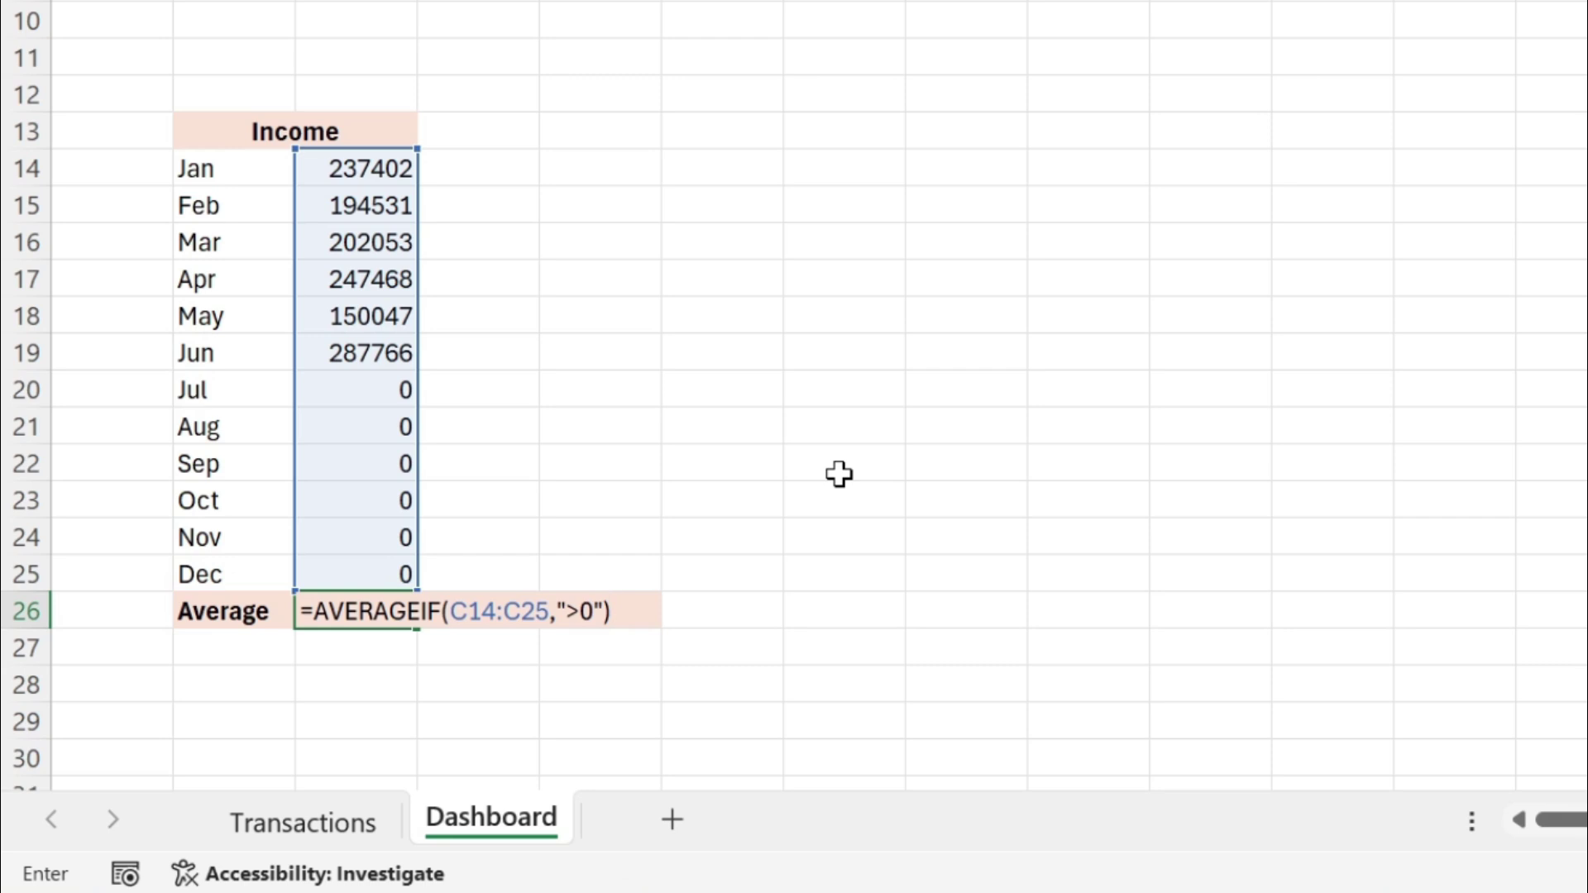
{"action": "key", "text": "Return"}
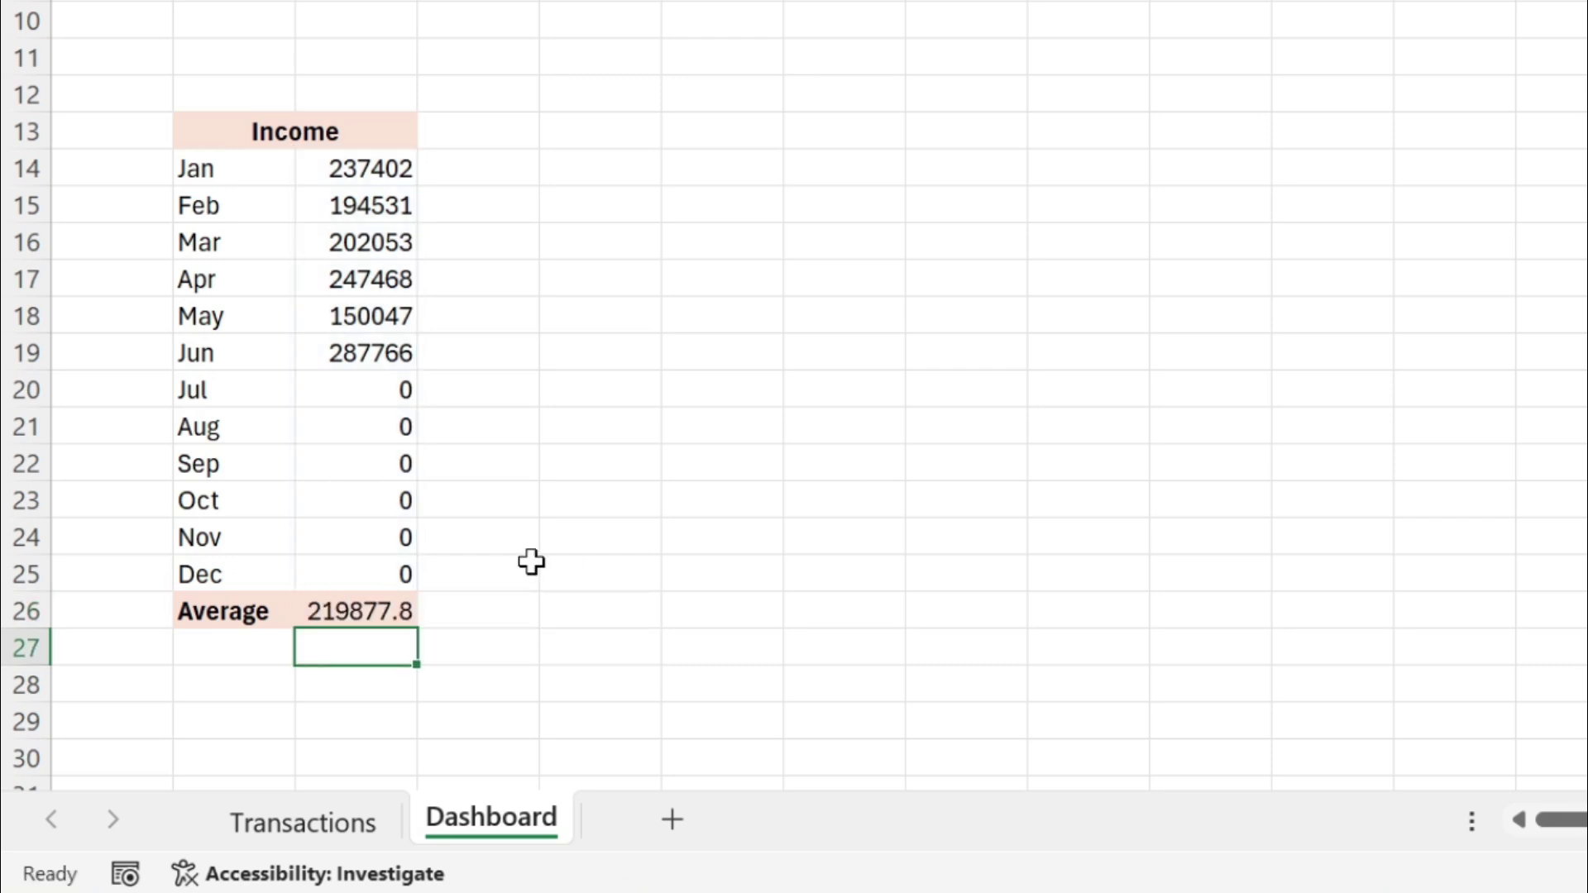
Step: Format the income amounts and average in C14:C26 in comma style with no decimal places
{"action": "left_click", "coordinate": [393, 610]}
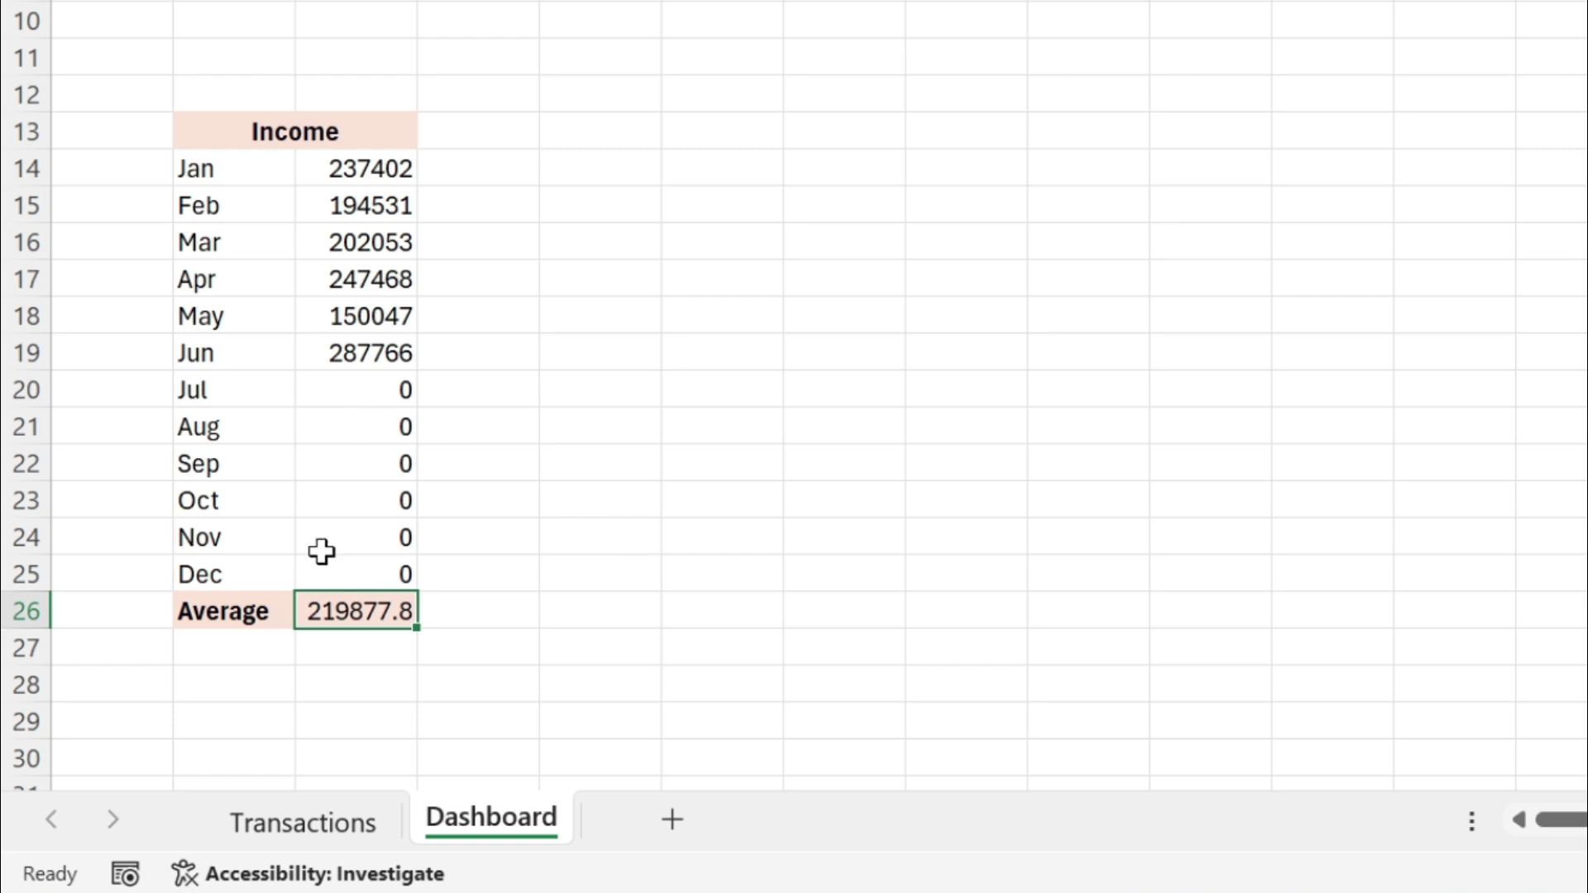
{"action": "left_click_drag", "start_coordinate": [389, 179], "coordinate": [374, 615]}
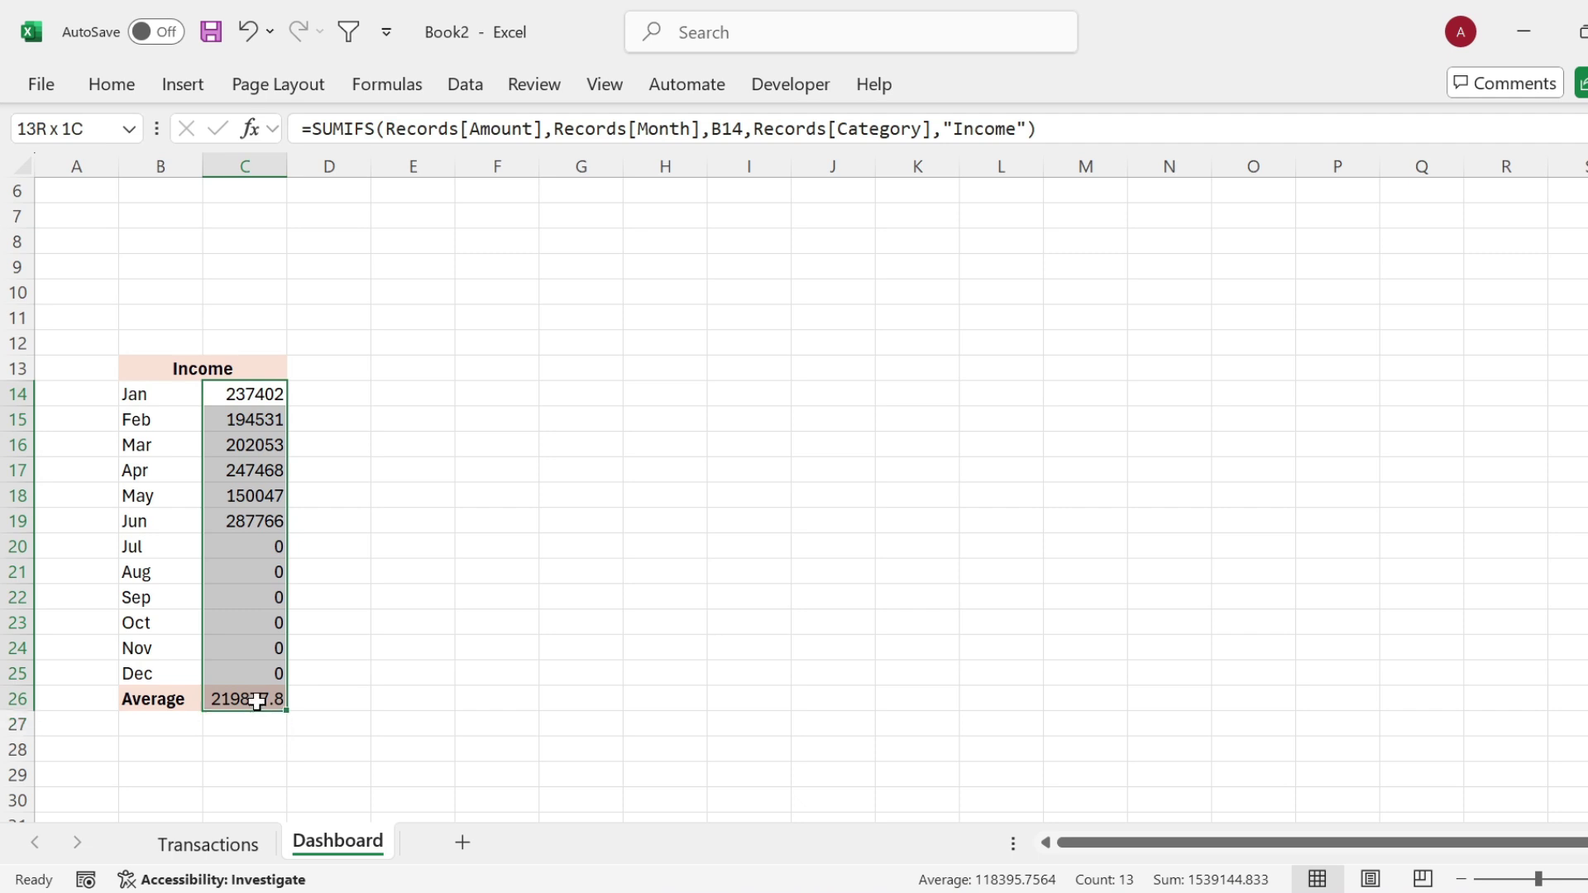
{"action": "left_click_drag", "start_coordinate": [257, 701], "coordinate": [257, 701]}
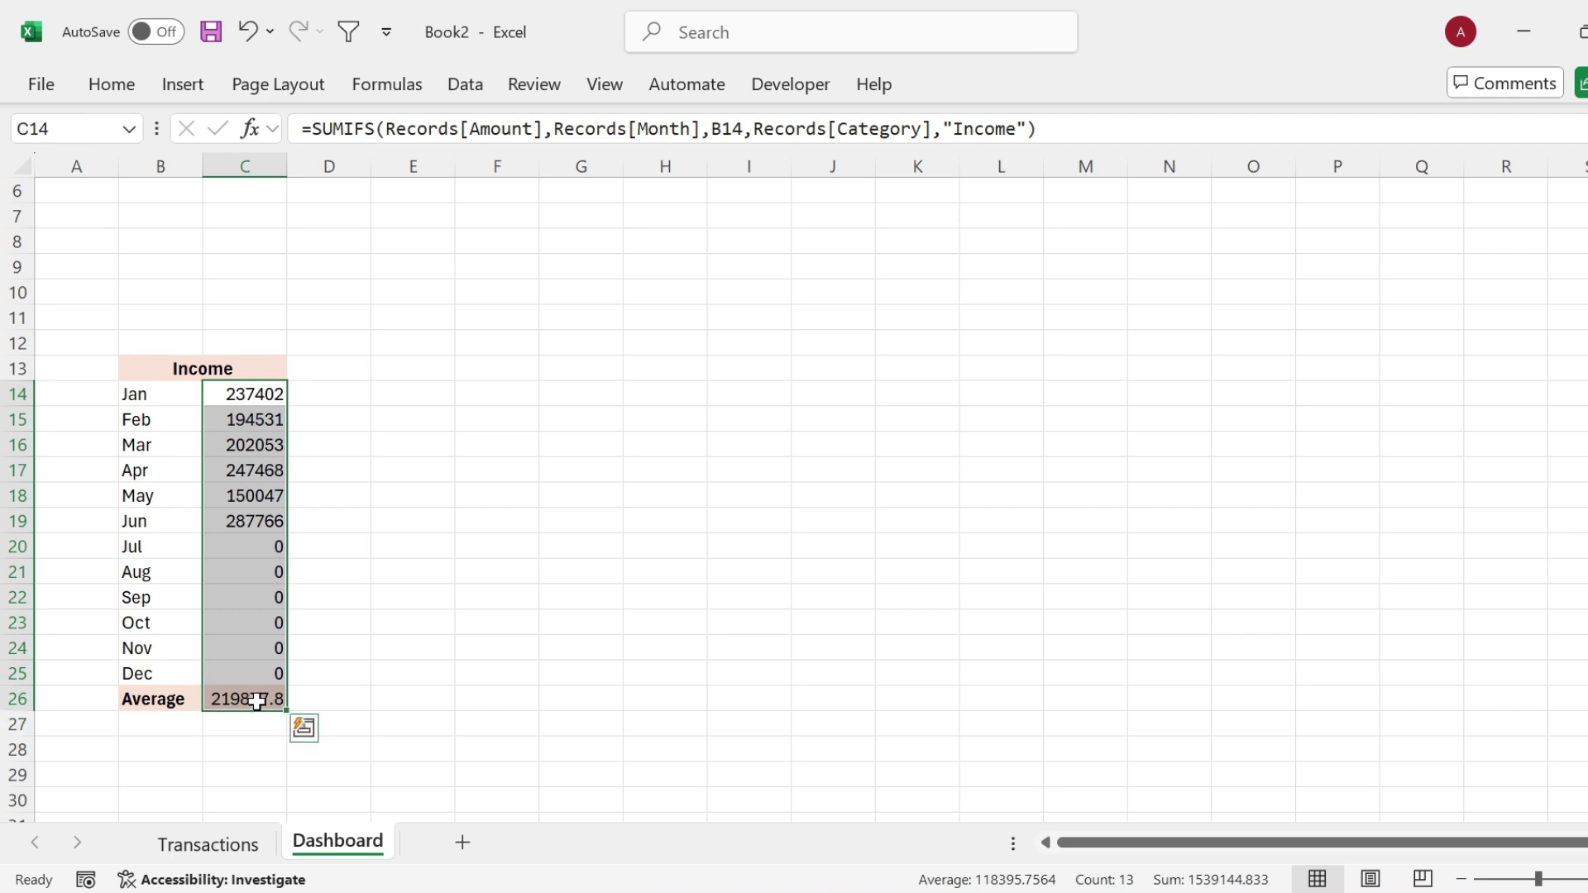
{"action": "left_click", "coordinate": [112, 84]}
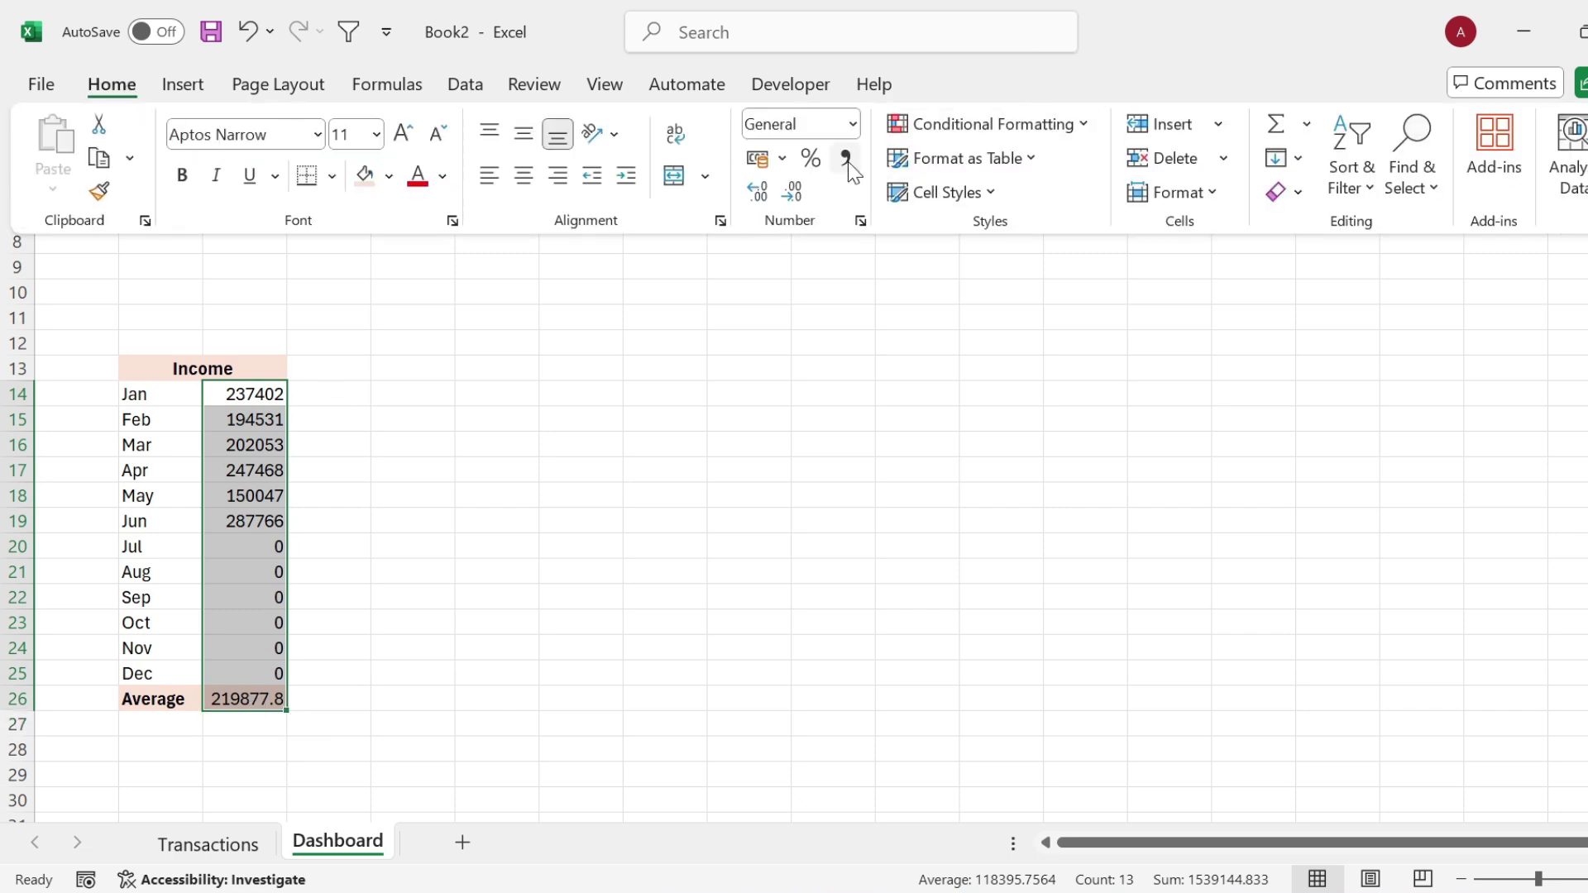
{"action": "left_click", "coordinate": [847, 162]}
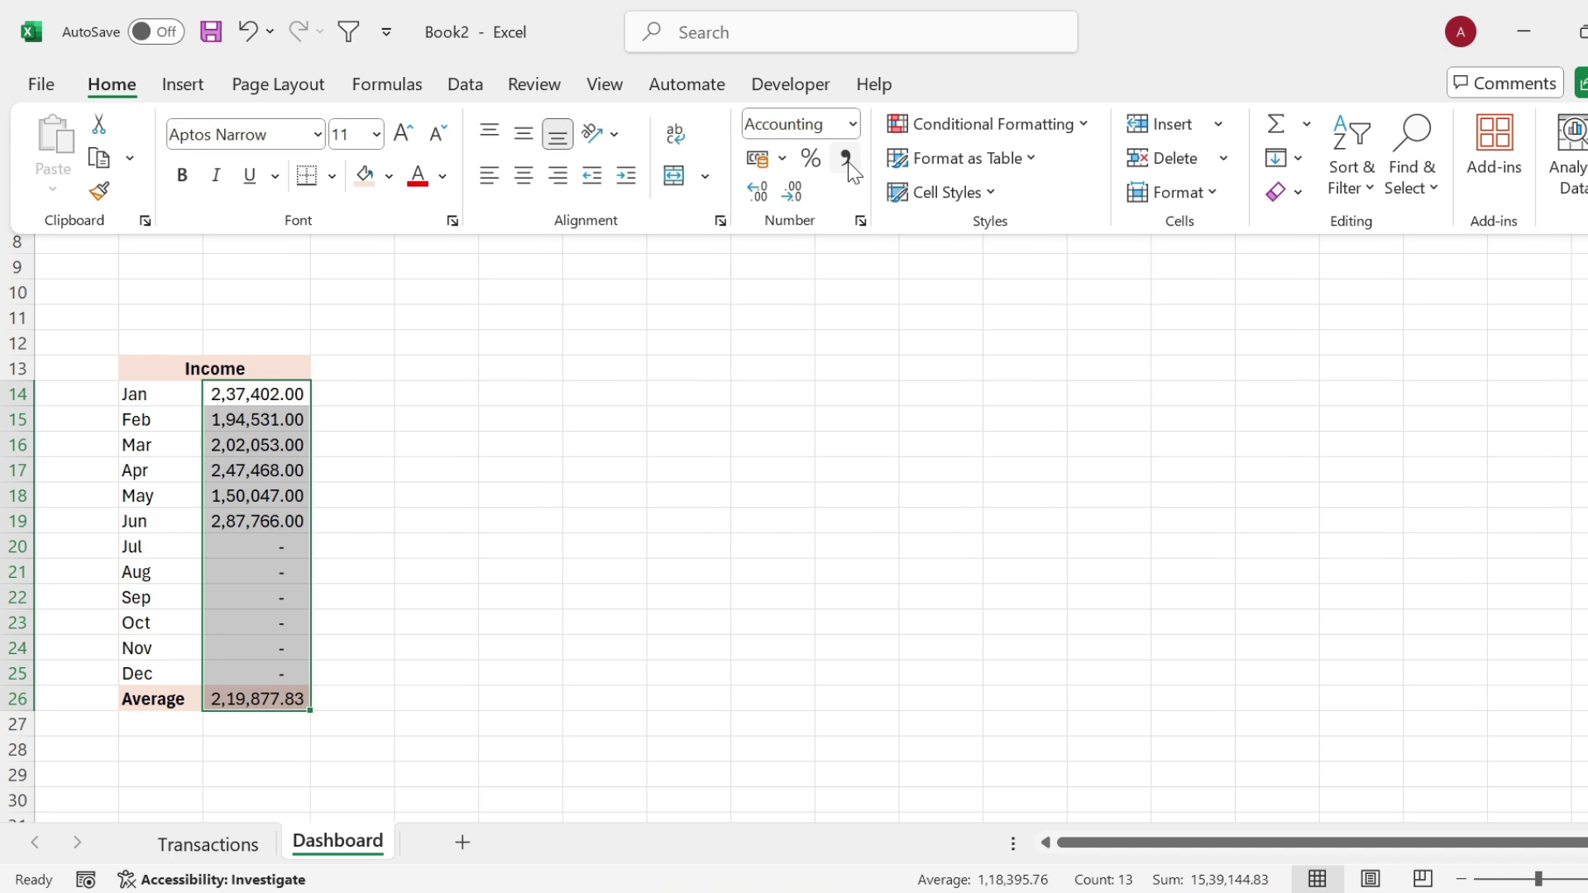
{"action": "left_click", "coordinate": [793, 195]}
{"action": "left_click", "coordinate": [792, 196]}
Step: Apply light orange outline and inside borders to the whole Income table, B13:C26
{"action": "left_click_drag", "start_coordinate": [240, 368], "coordinate": [289, 691]}
{"action": "key", "text": "ctrl+1"}
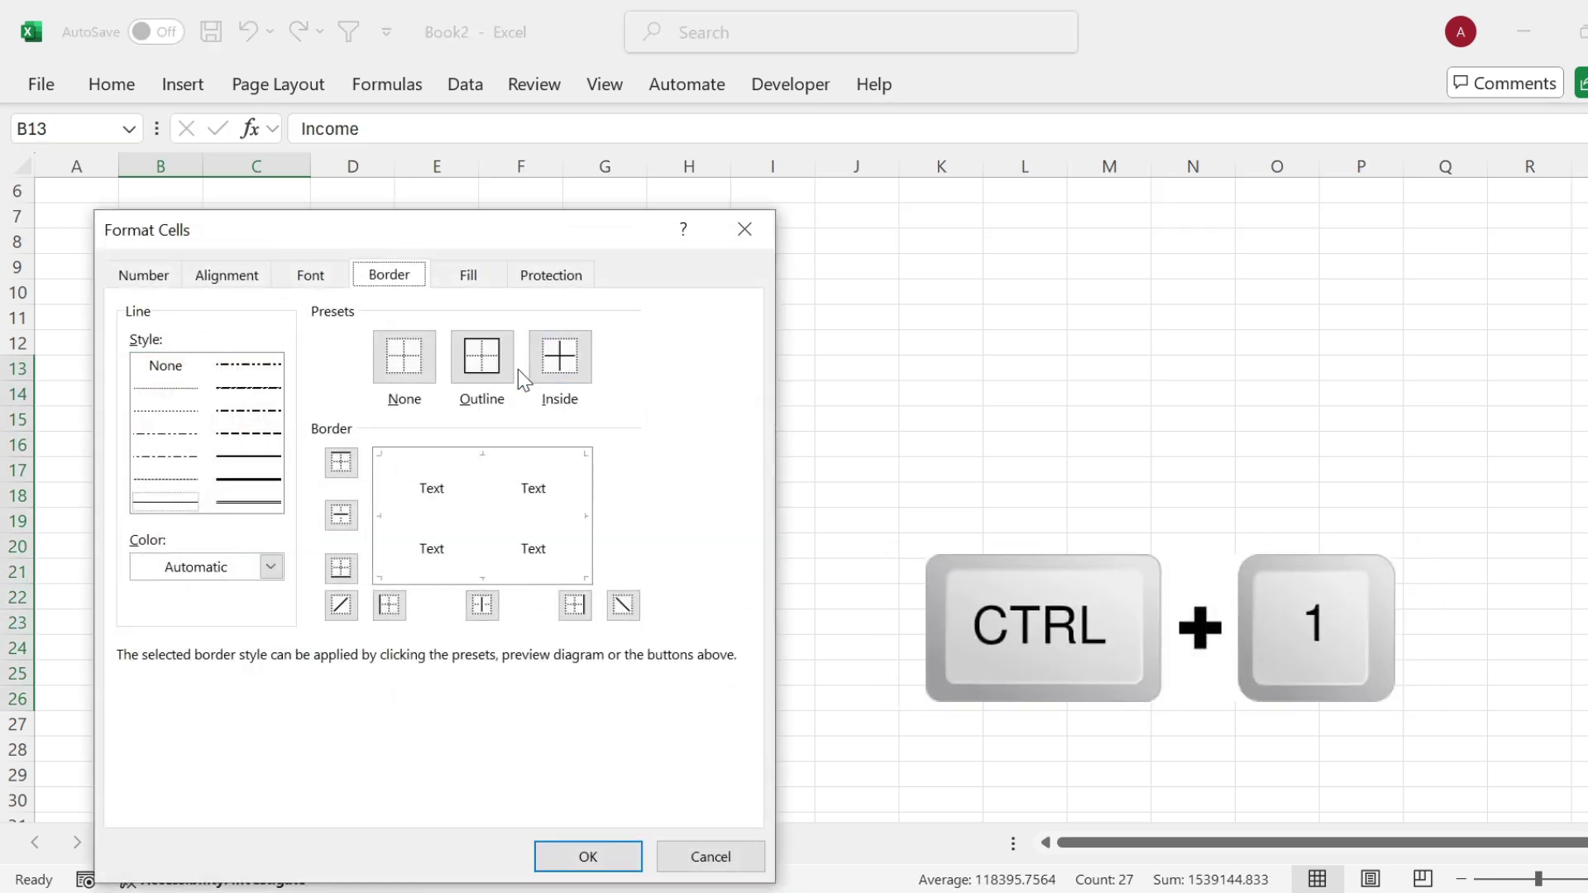
{"action": "left_click", "coordinate": [271, 568]}
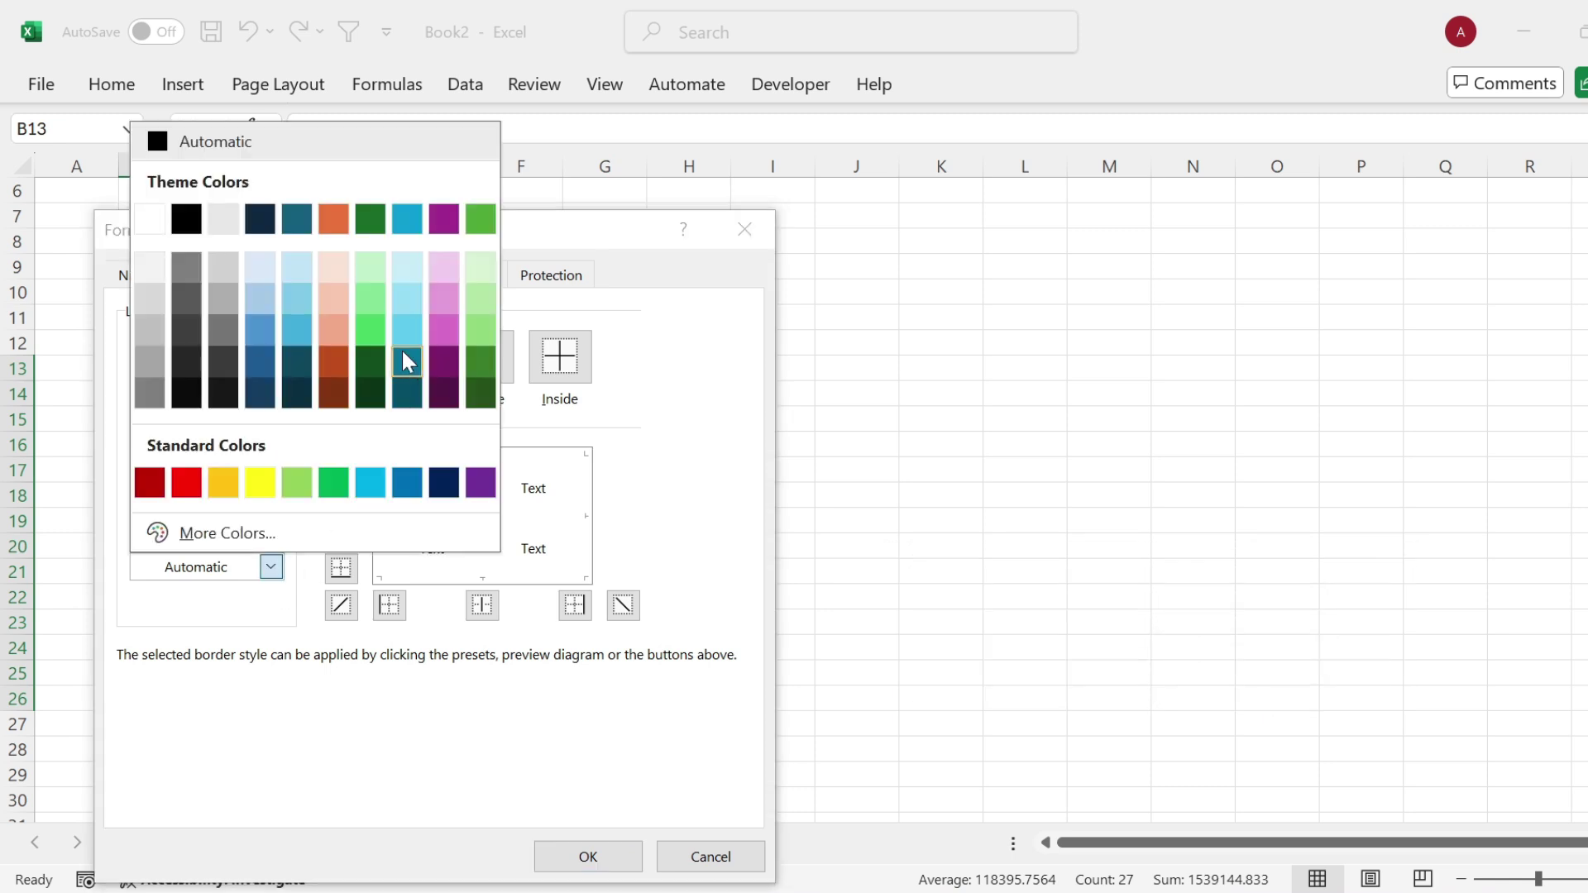
{"action": "left_click", "coordinate": [335, 311]}
{"action": "left_click", "coordinate": [484, 365]}
{"action": "left_click", "coordinate": [558, 364]}
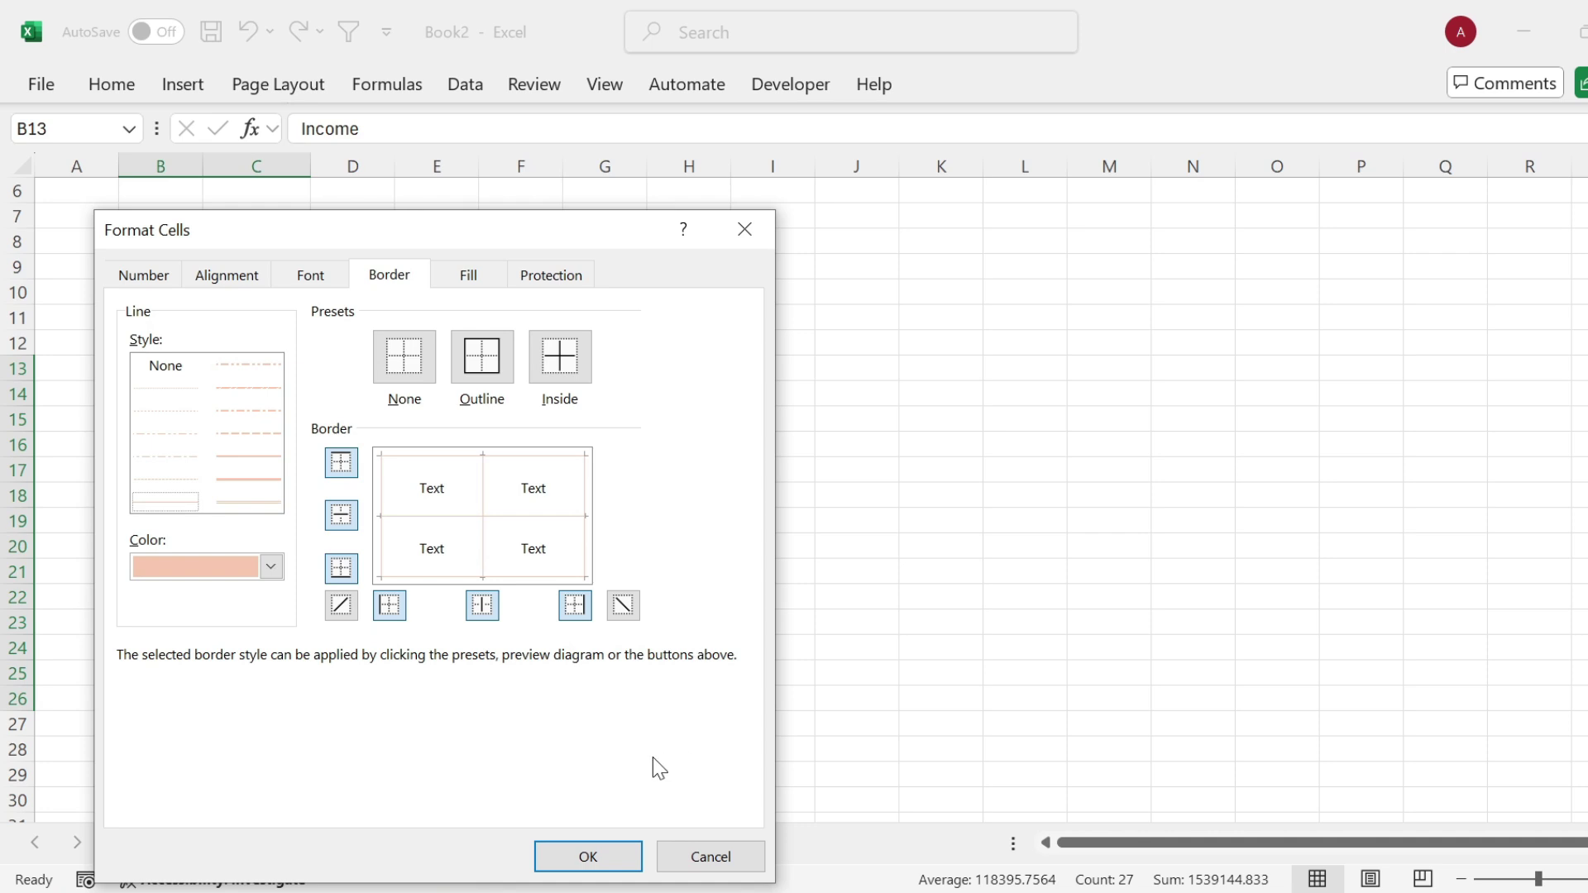
{"action": "left_click", "coordinate": [588, 856]}
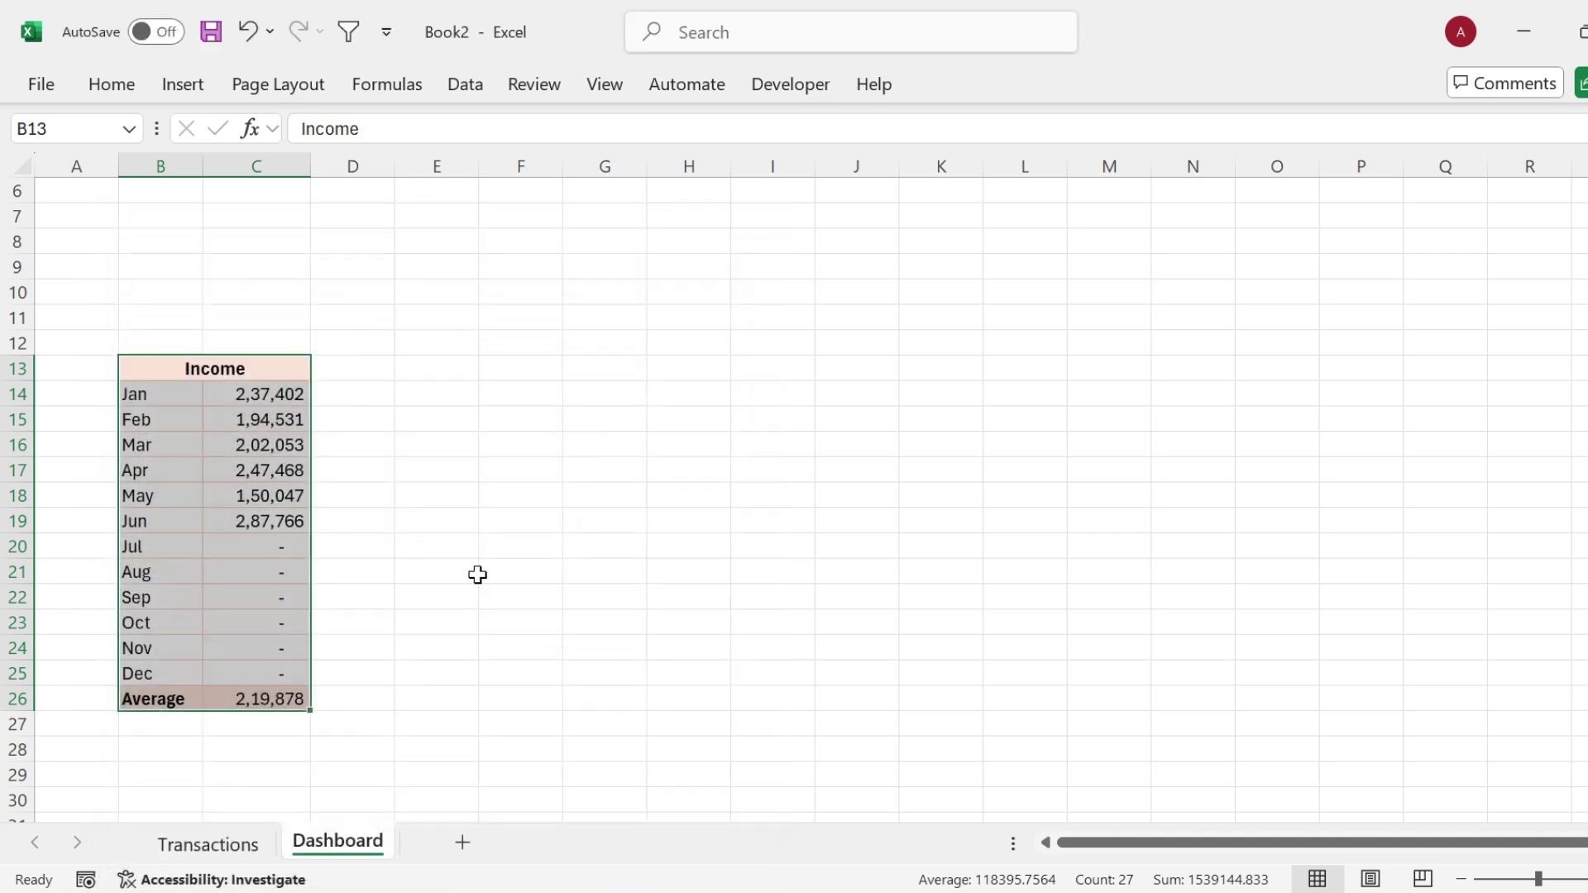
Step: Copy the Income table to E13 and retitle the copy "Expenses"
{"action": "left_click_drag", "start_coordinate": [234, 369], "coordinate": [255, 696]}
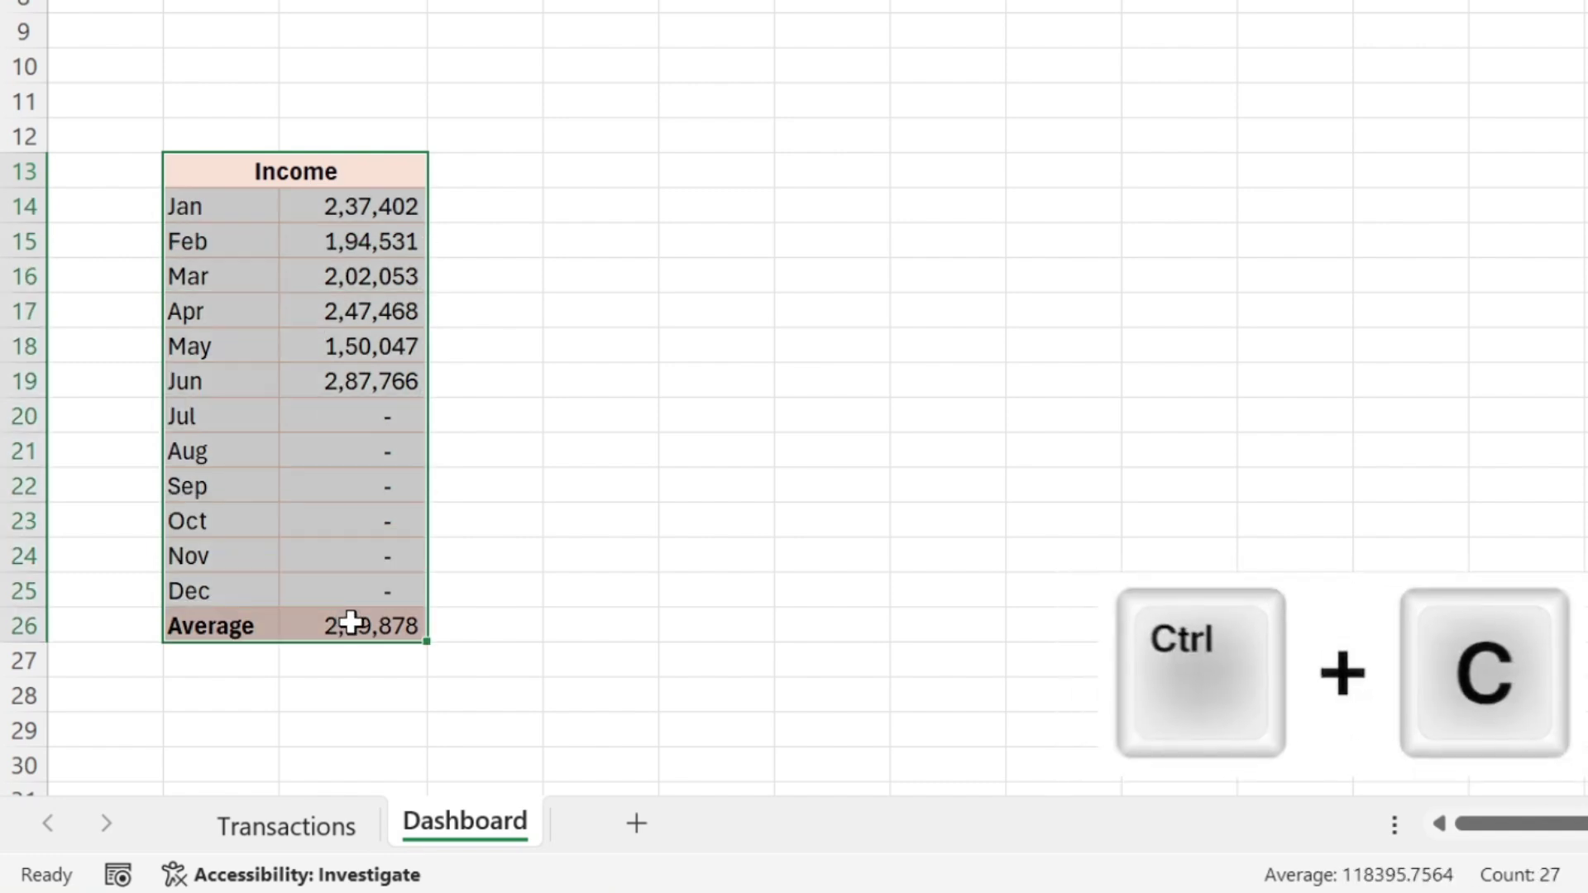
{"action": "key", "text": "ctrl+c"}
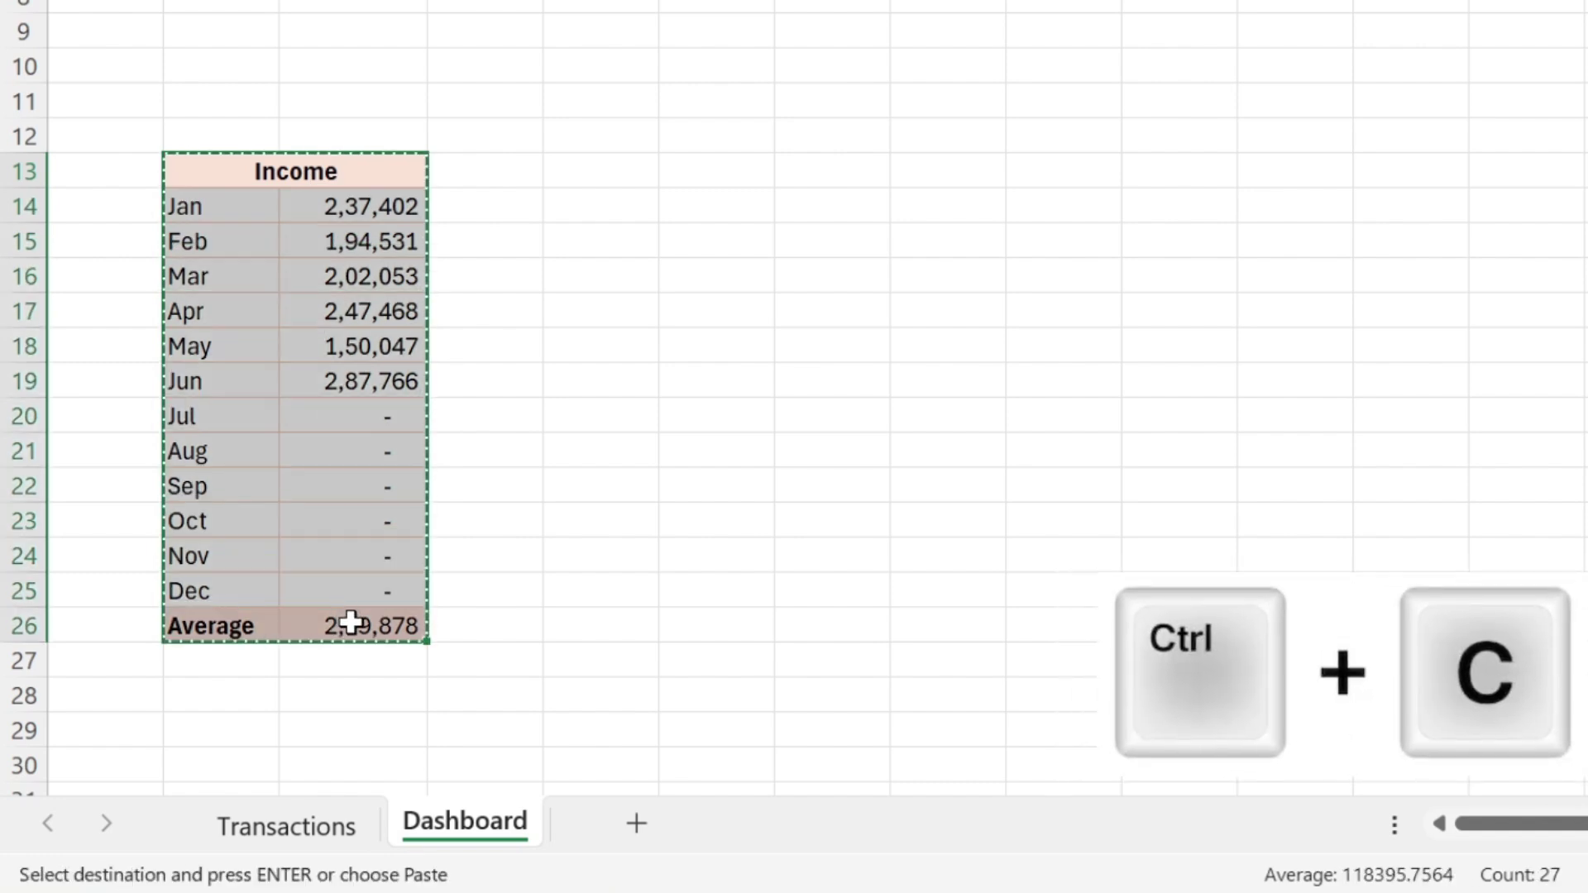
{"action": "left_click", "coordinate": [612, 174]}
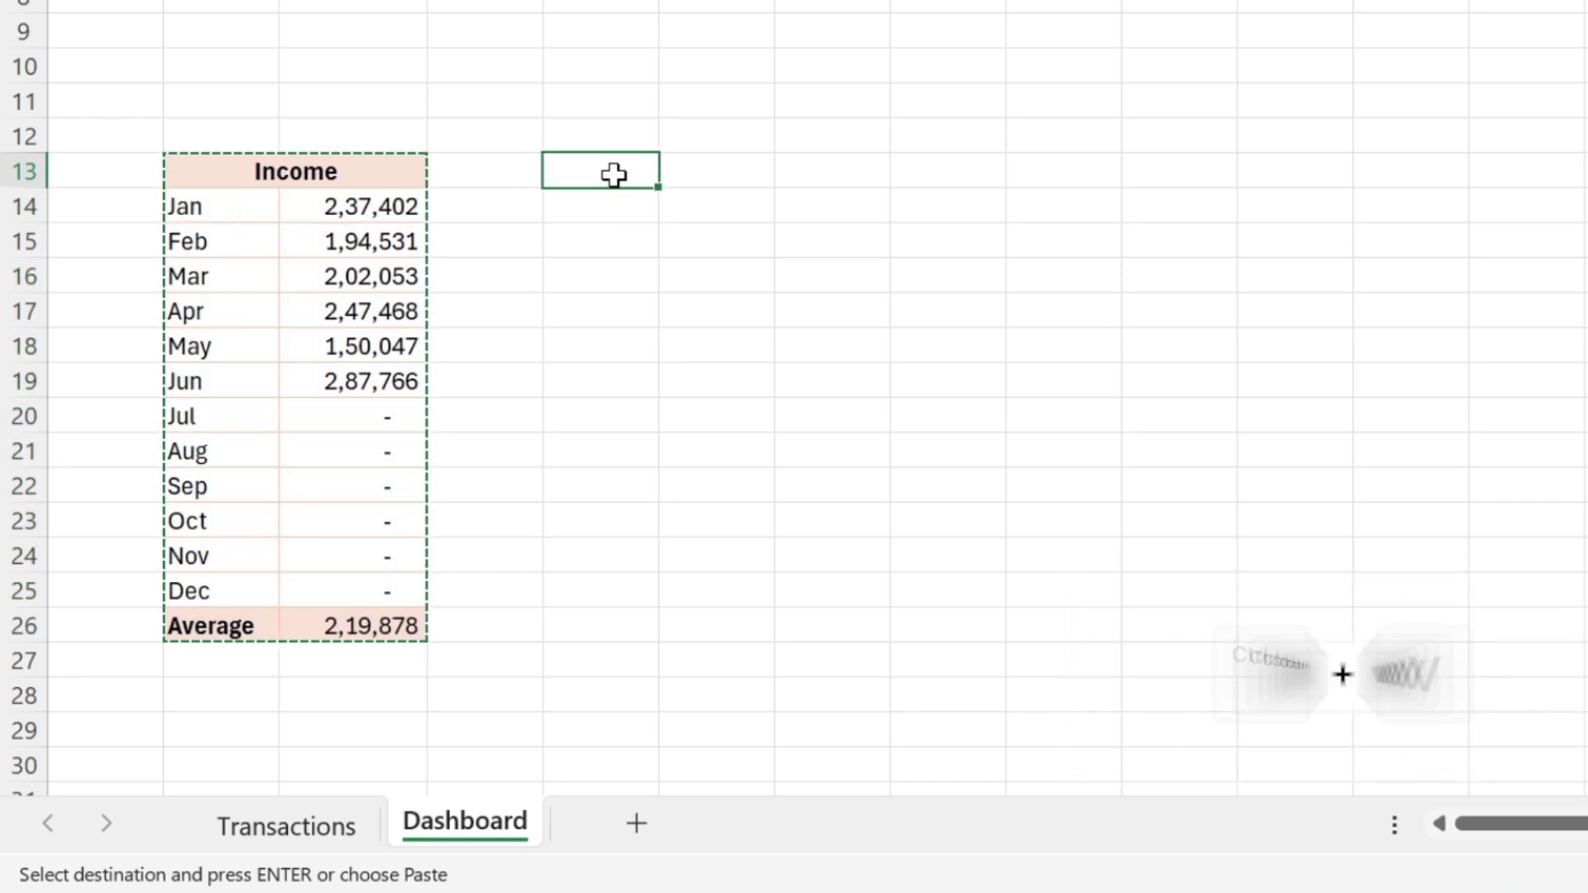
{"action": "key", "text": "ctrl+v"}
{"action": "left_click", "coordinate": [613, 174]}
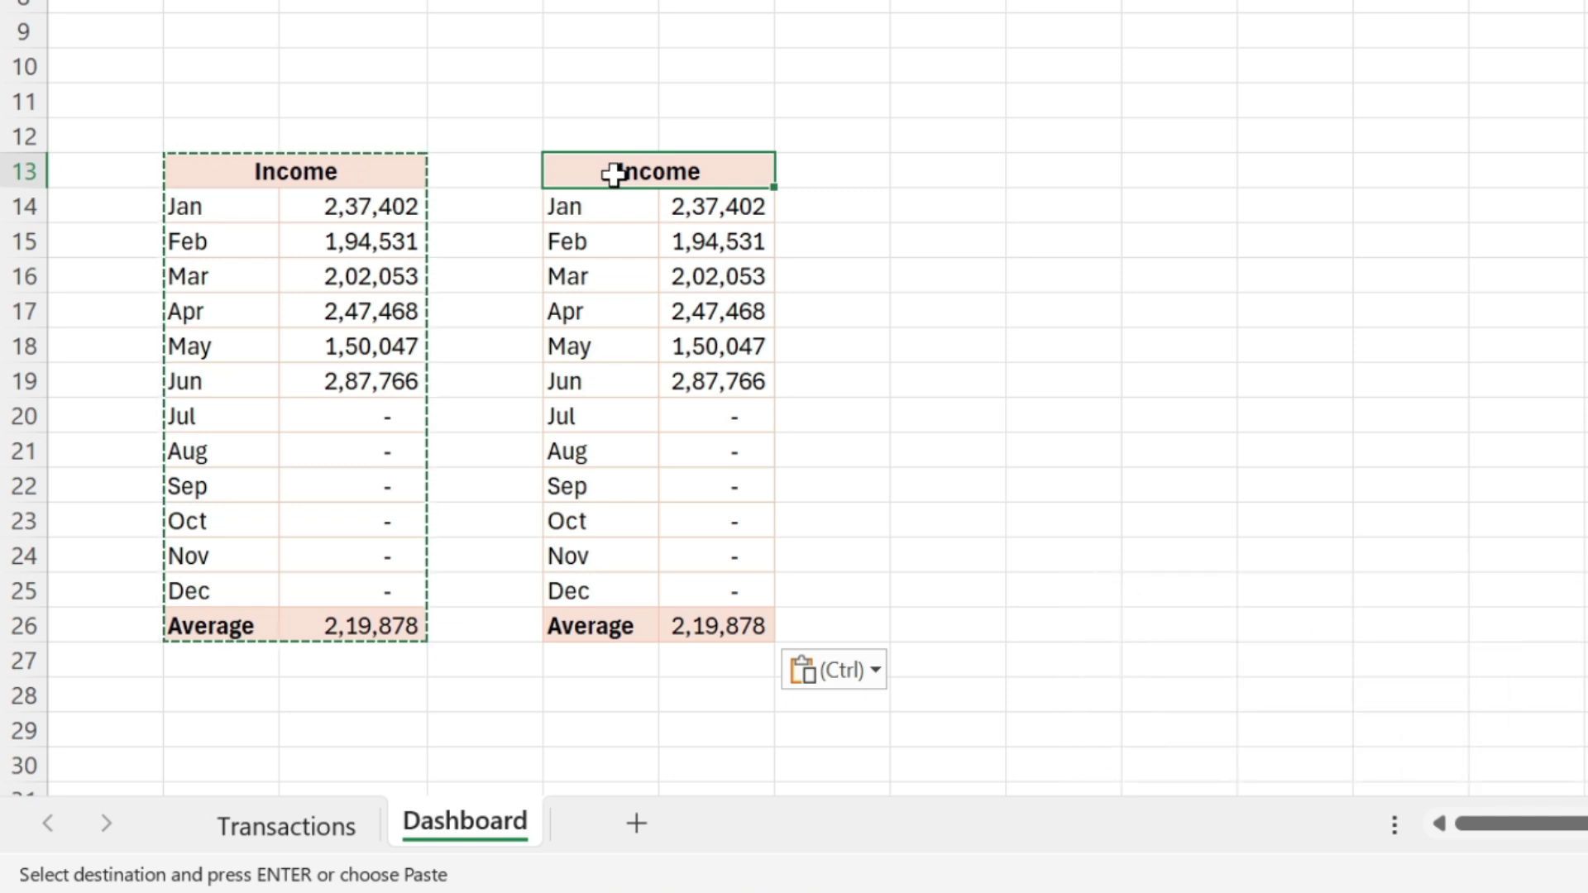
{"action": "type", "text": "Expenses"}
{"action": "key", "text": "Return"}
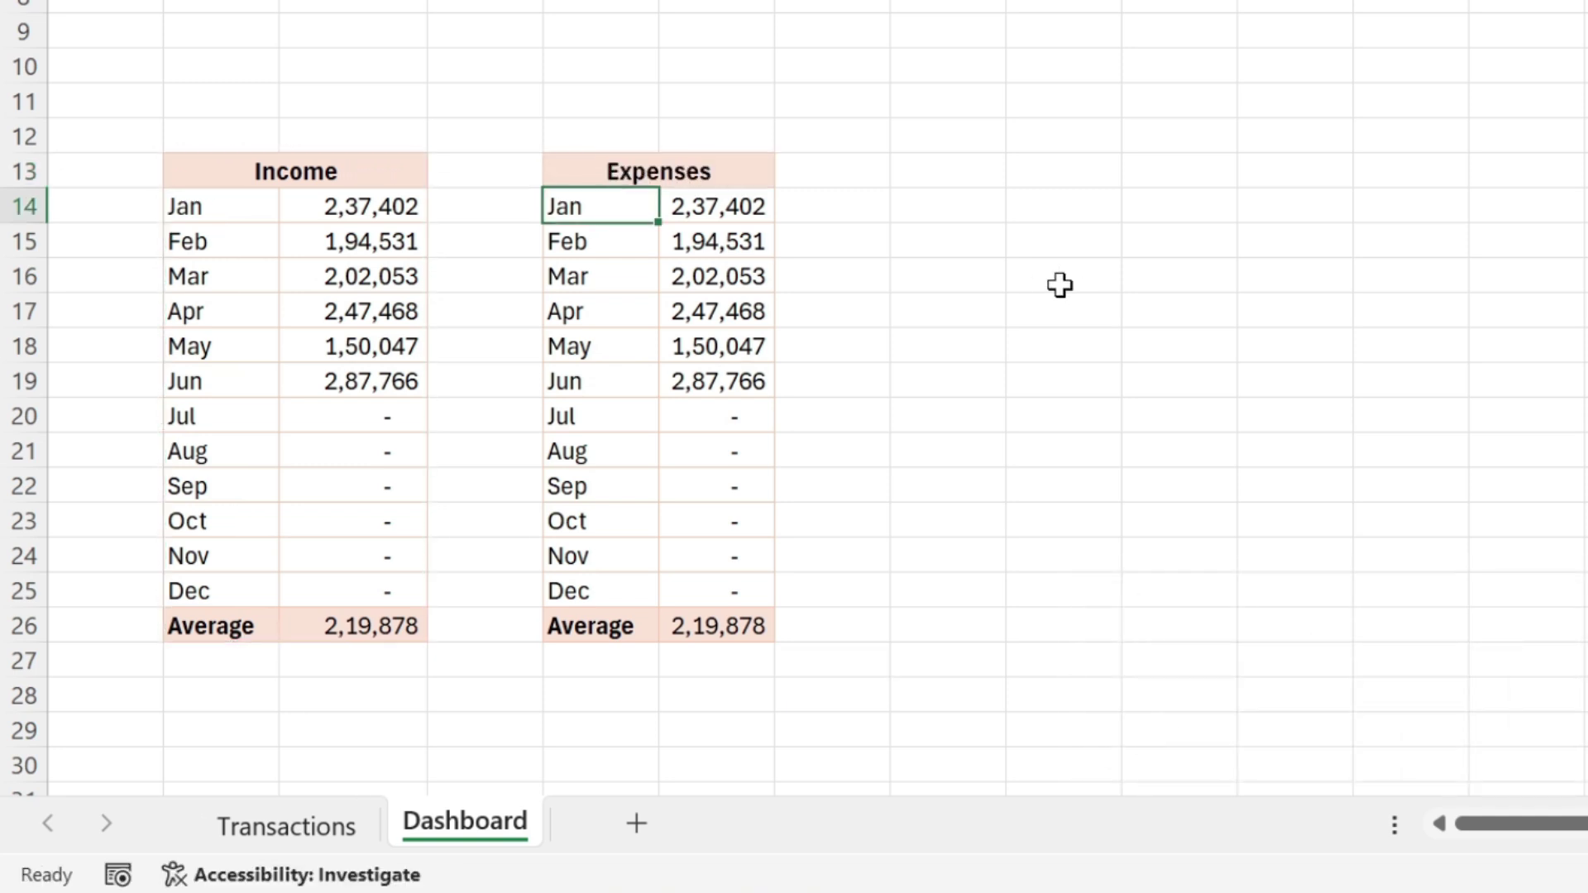
Step: Change the category criterion in the January SUMIFS formula in F14 to "Expense"
{"action": "left_click", "coordinate": [754, 210]}
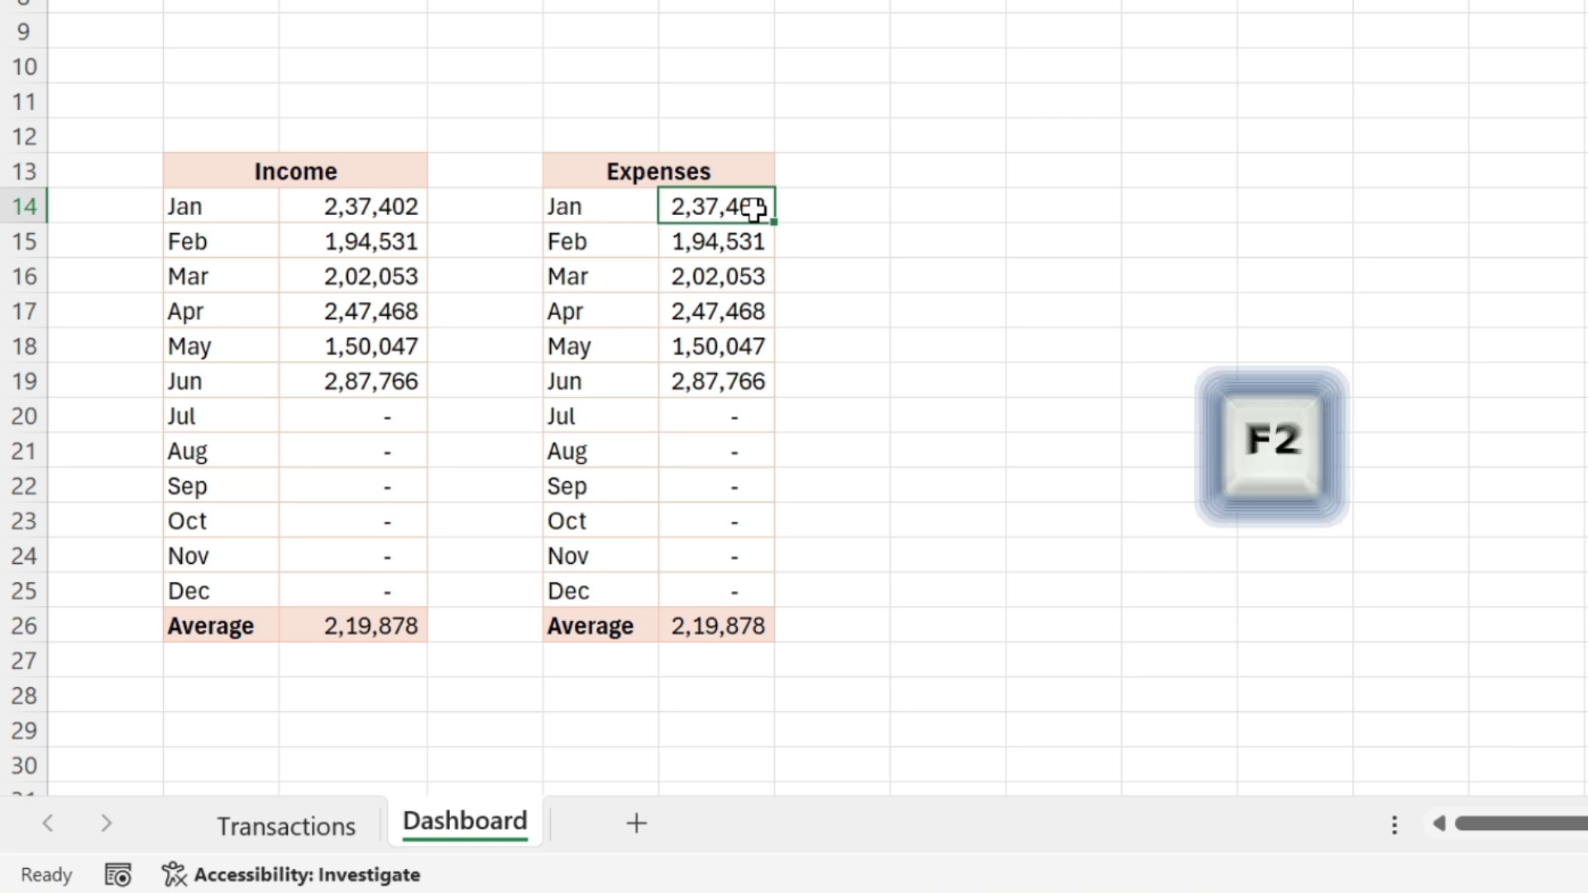
{"action": "key", "text": "F2"}
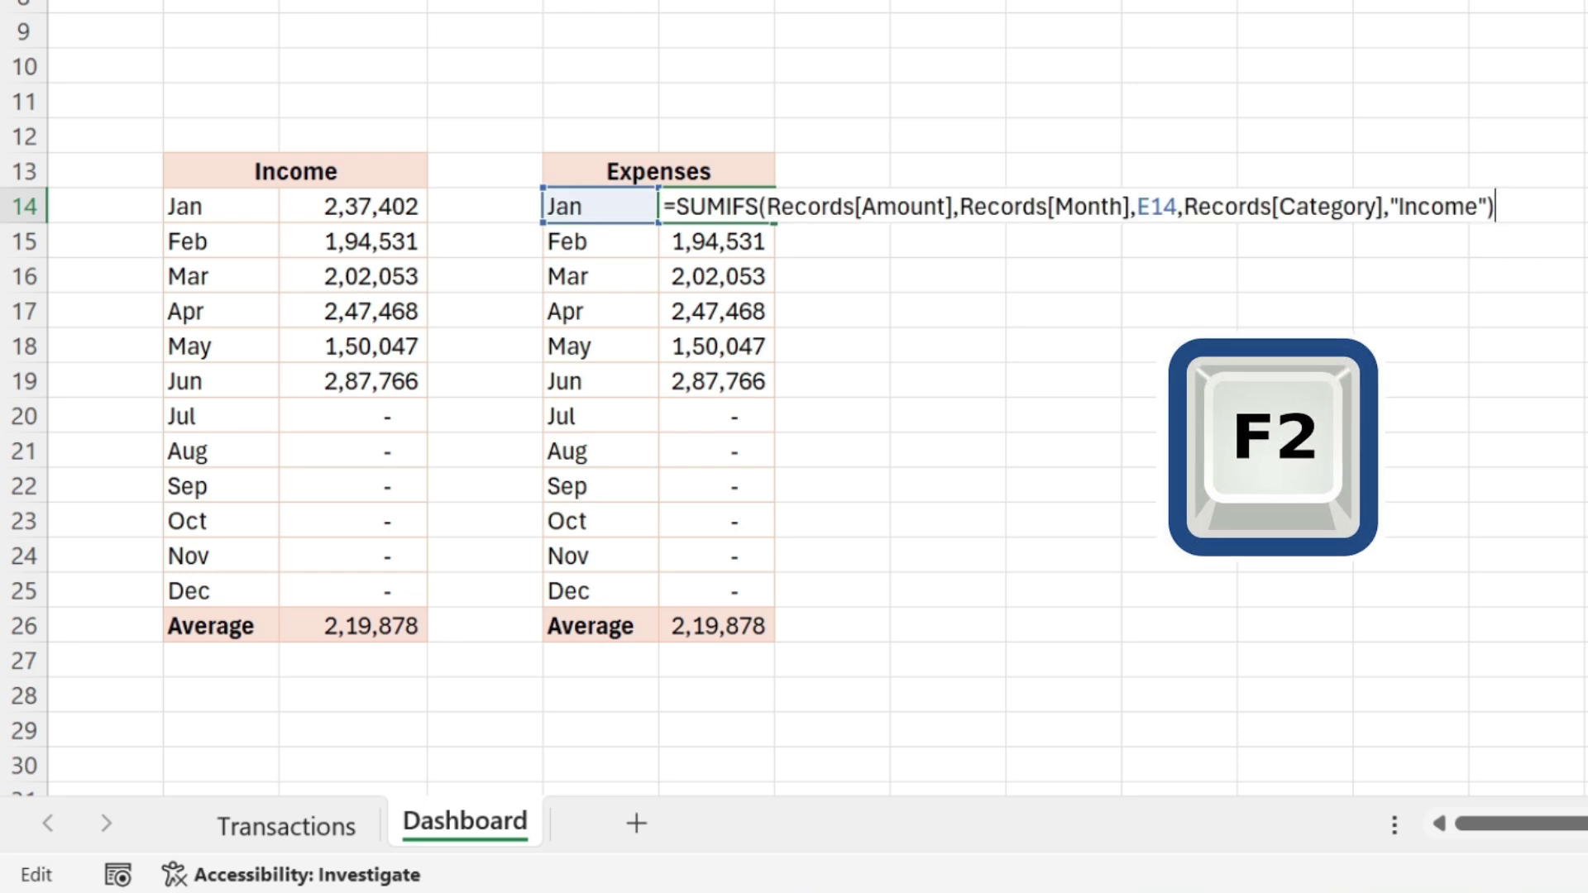
{"action": "key", "text": "Left"}
{"action": "key", "text": "Left"}
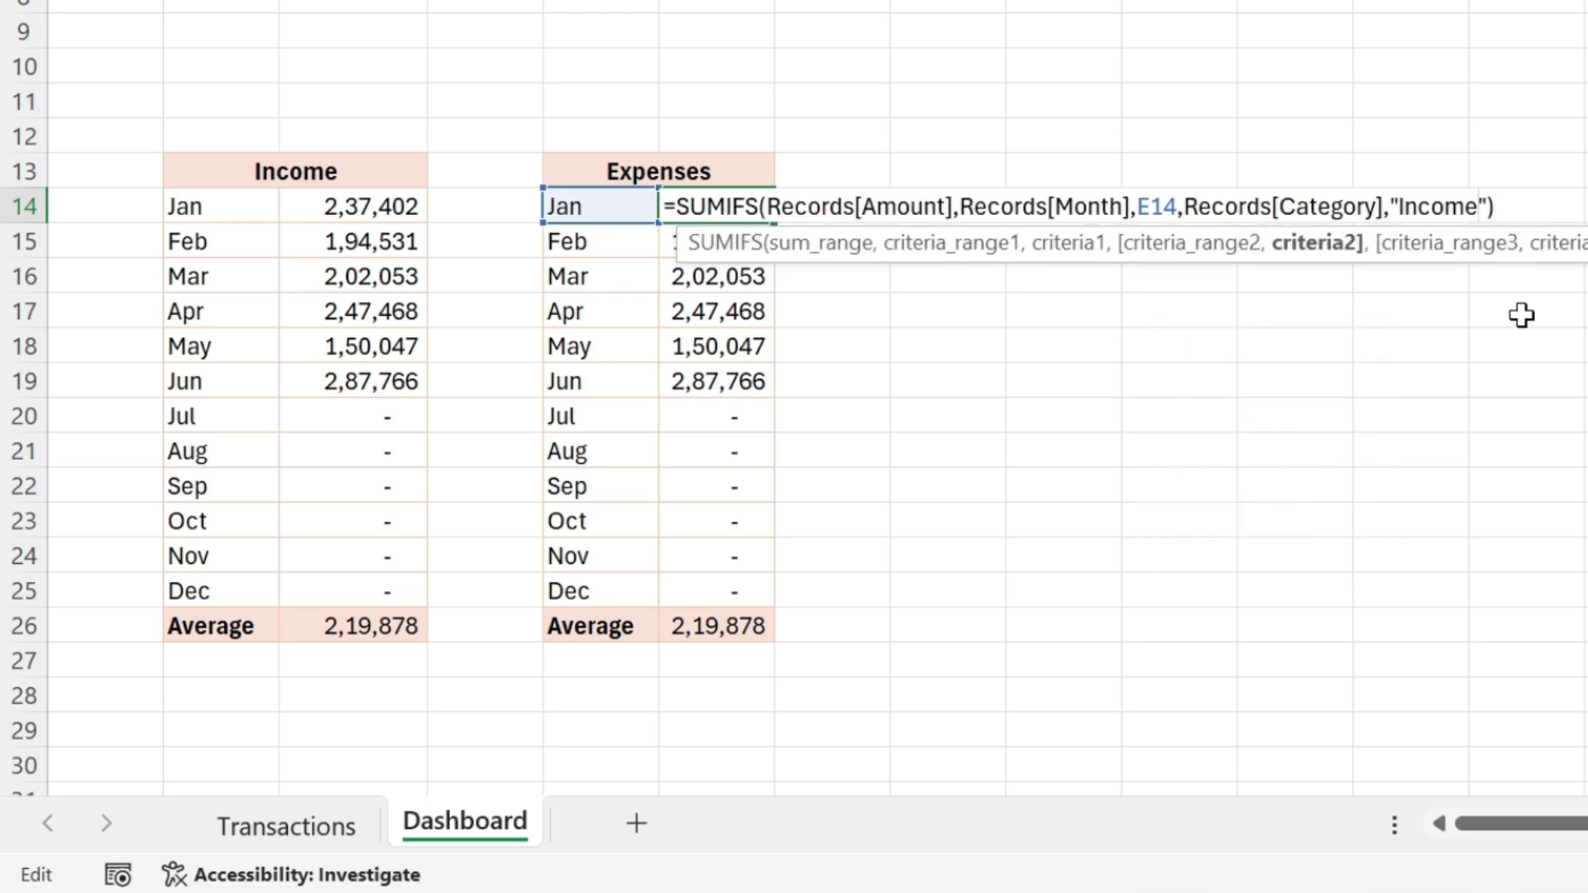
{"action": "key", "text": "BackSpace"}
{"action": "key", "text": "BackSpace"}
{"action": "key", "text": "BackSpace"}
{"action": "key", "text": "BackSpace"}
{"action": "key", "text": "BackSpace"}
{"action": "key", "text": "BackSpace"}
{"action": "type", "text": "Expense"}
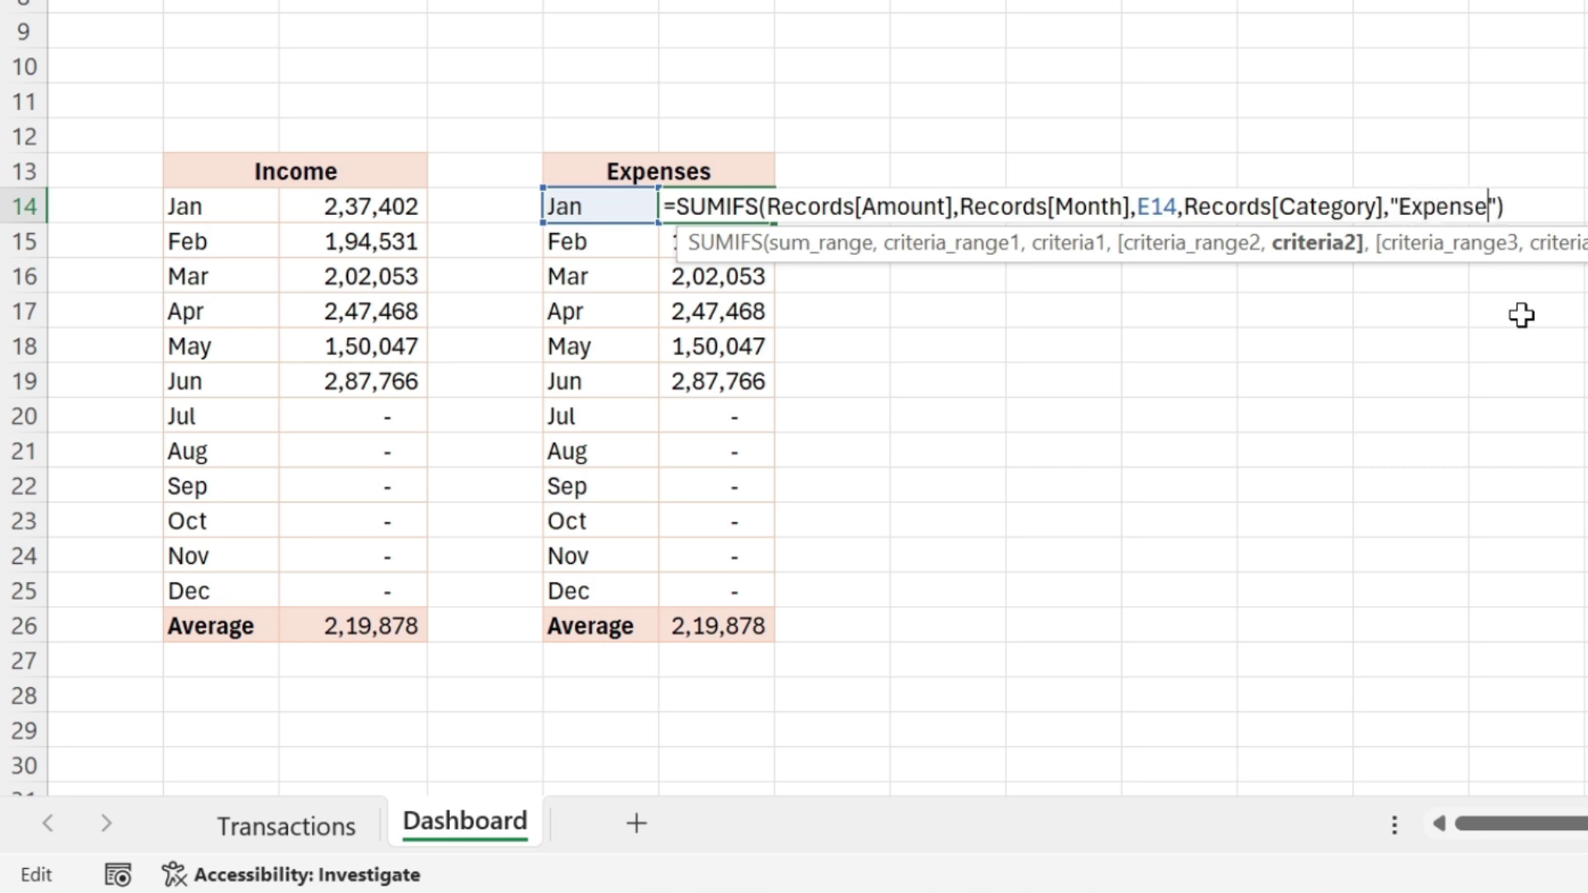
{"action": "key", "text": "Return"}
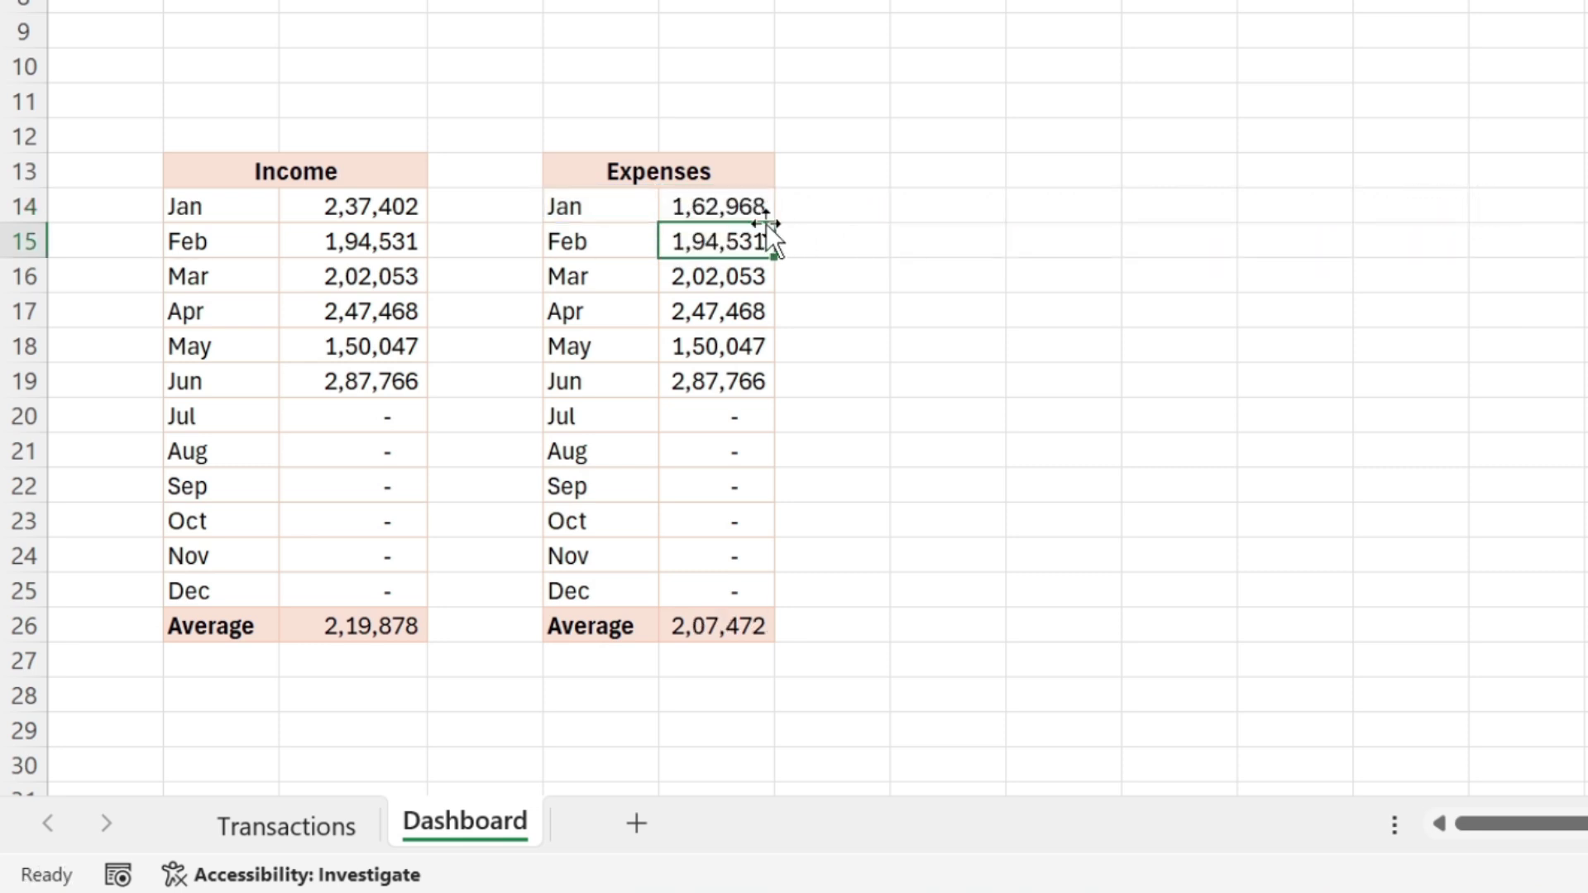
Step: Fill the January expense formula from F14 down to December in F25
{"action": "left_click", "coordinate": [742, 212]}
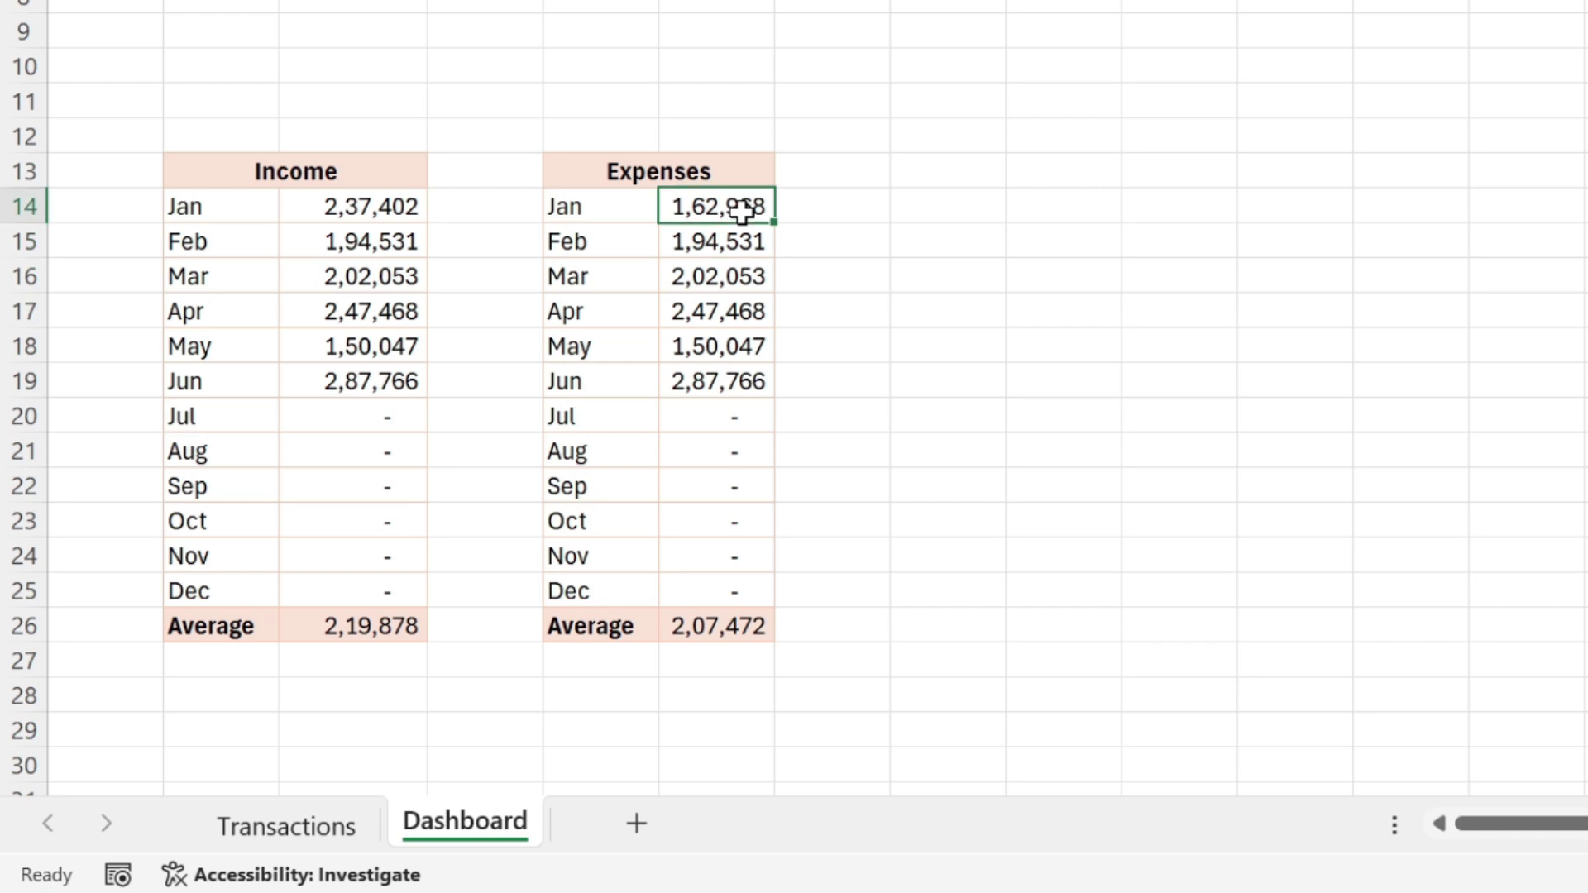
{"action": "left_click_drag", "start_coordinate": [774, 222], "coordinate": [784, 601]}
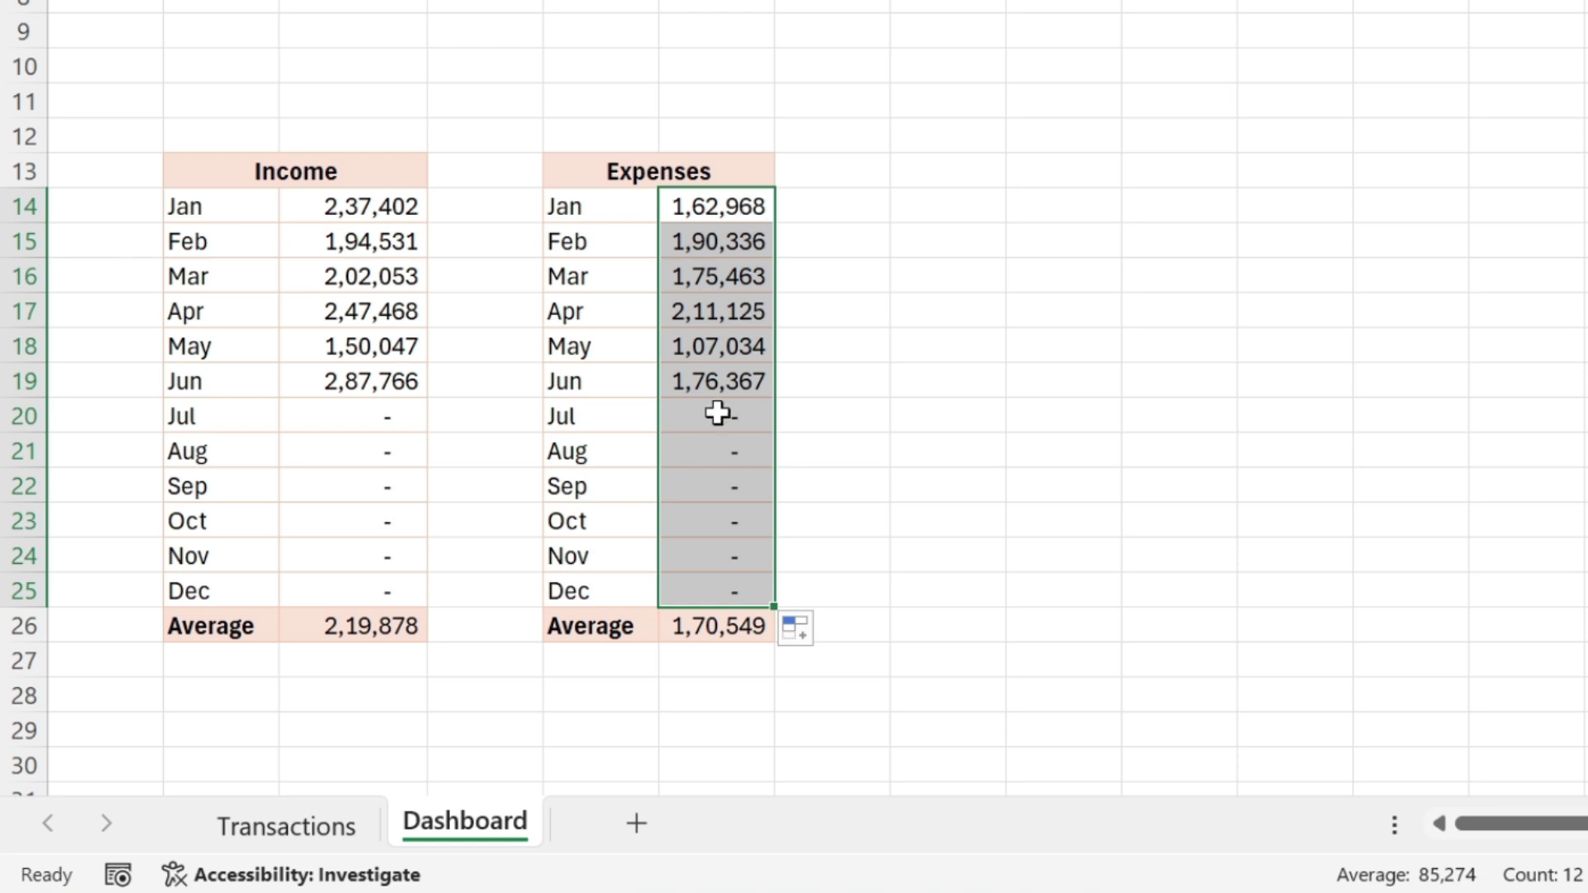
{"action": "left_click", "coordinate": [718, 418]}
Step: Copy the Expenses table to H13 and retitle the copy "Savings"
{"action": "left_click_drag", "start_coordinate": [658, 171], "coordinate": [718, 632]}
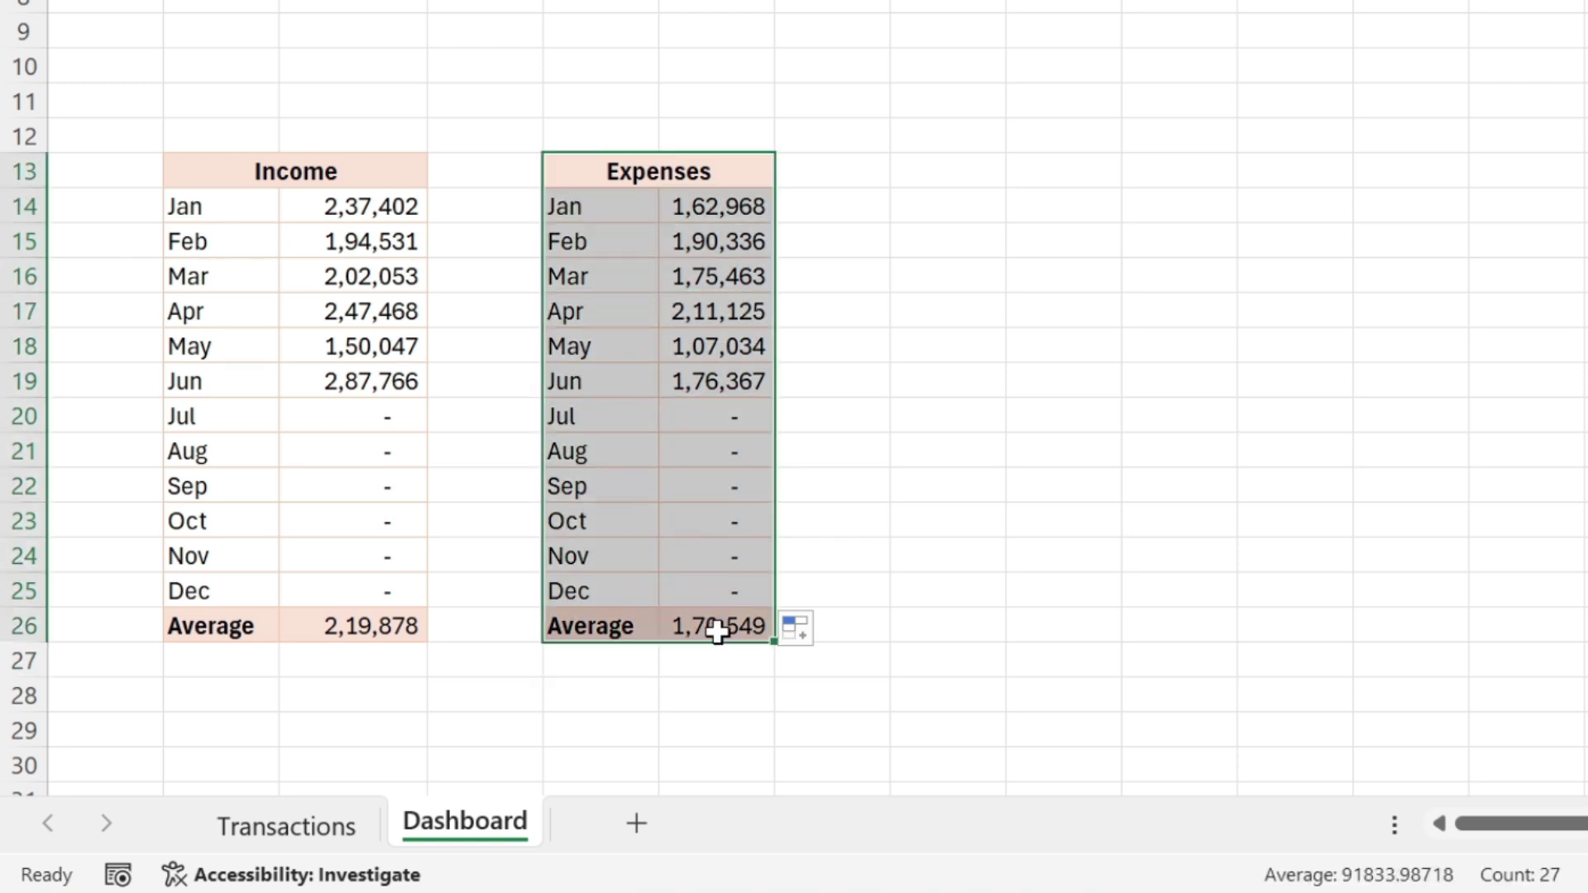
{"action": "key", "text": "ctrl+c"}
{"action": "left_click", "coordinate": [979, 175]}
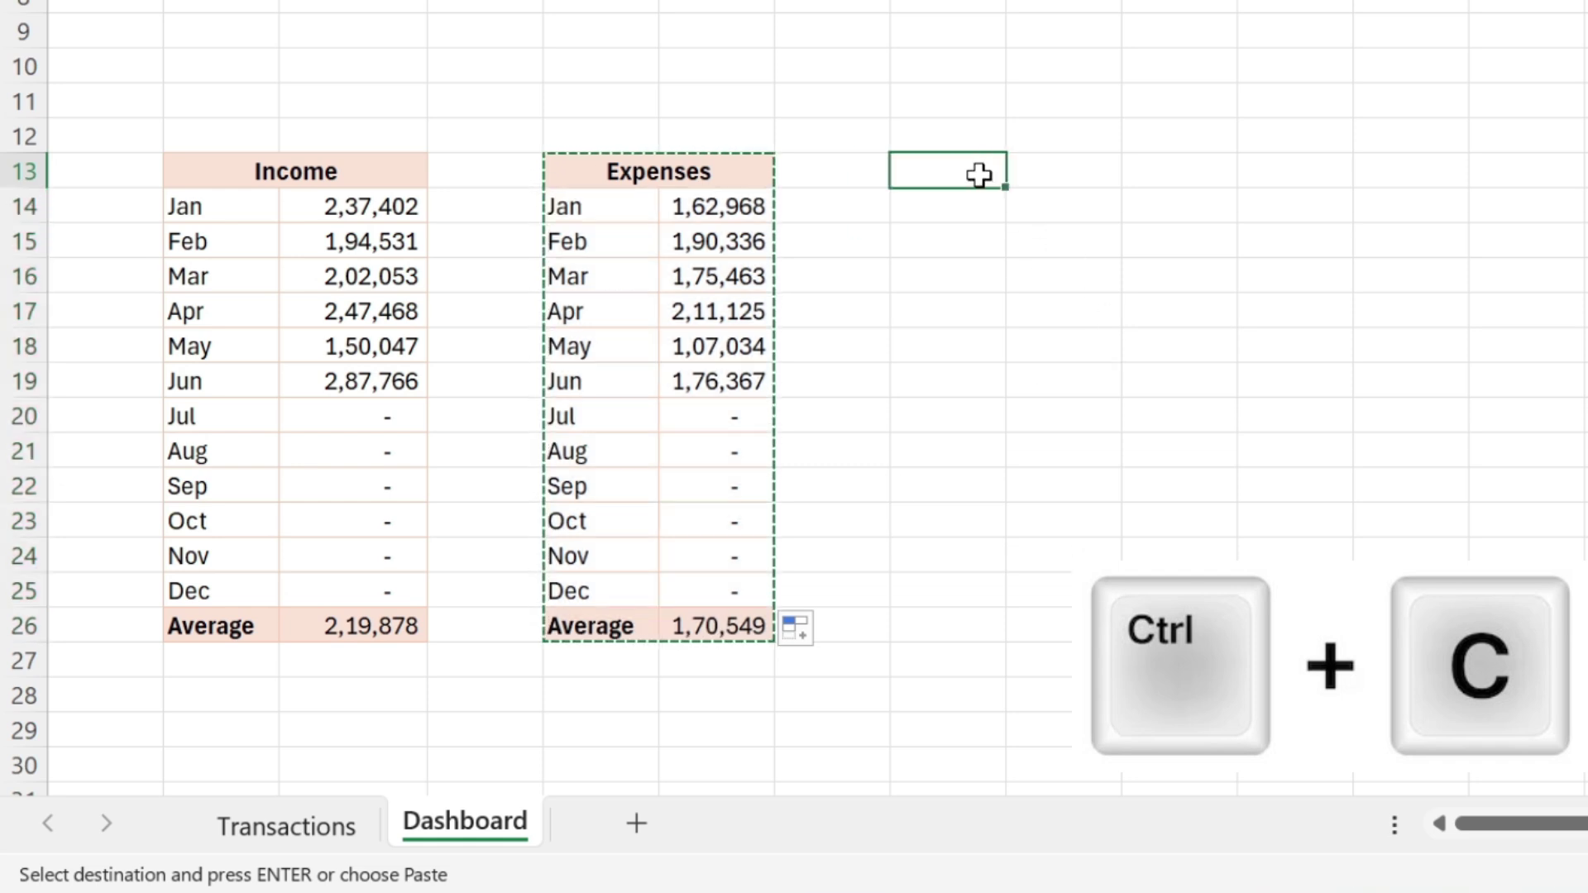
{"action": "key", "text": "ctrl+v"}
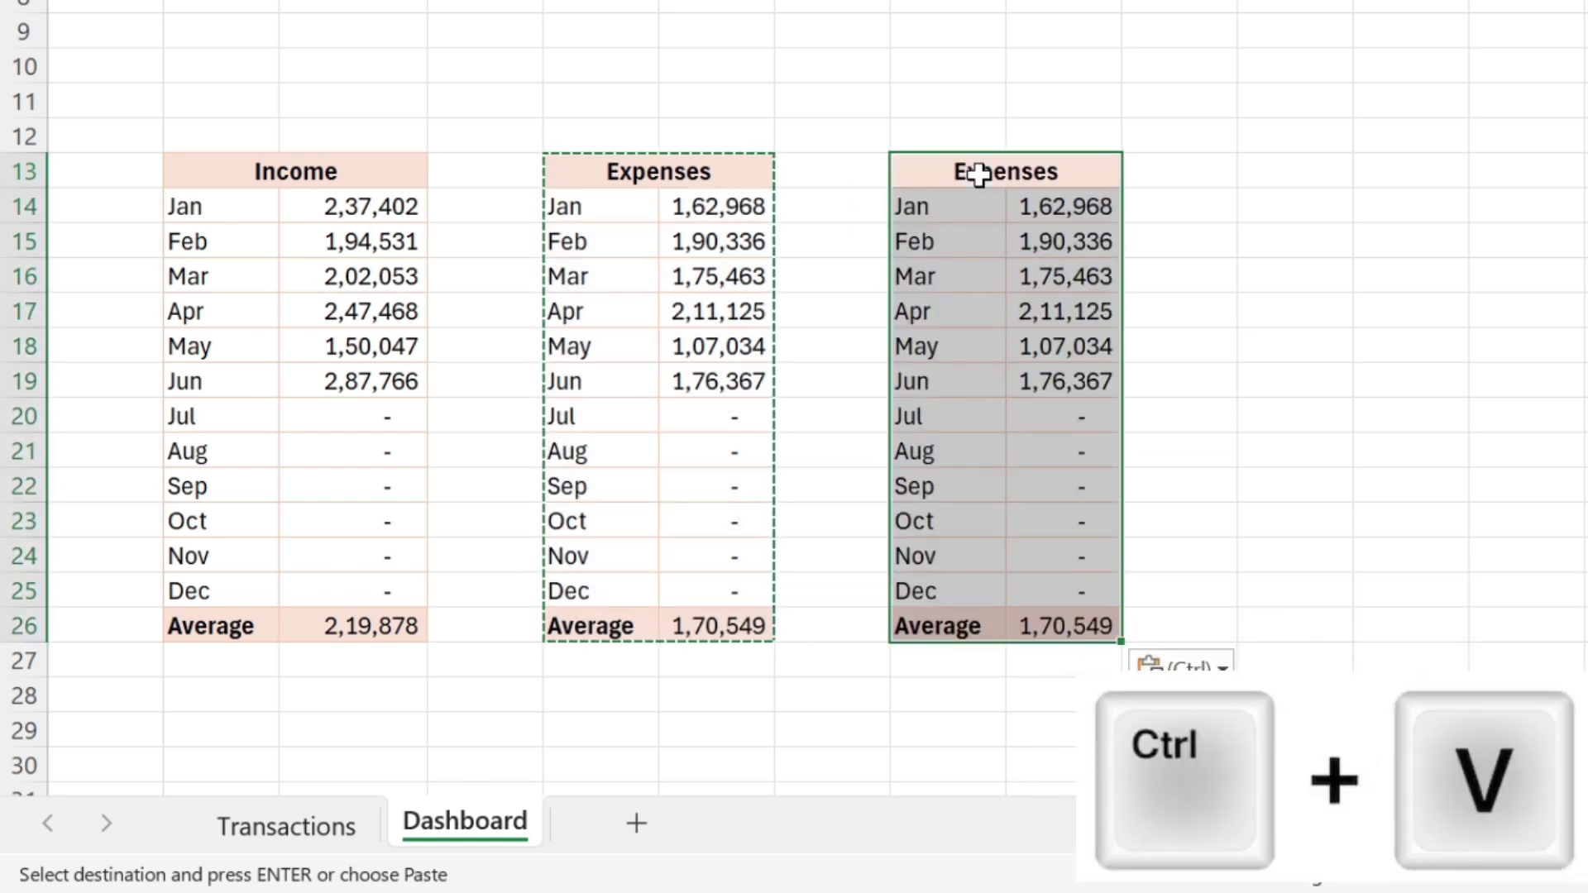
{"action": "left_click", "coordinate": [979, 175]}
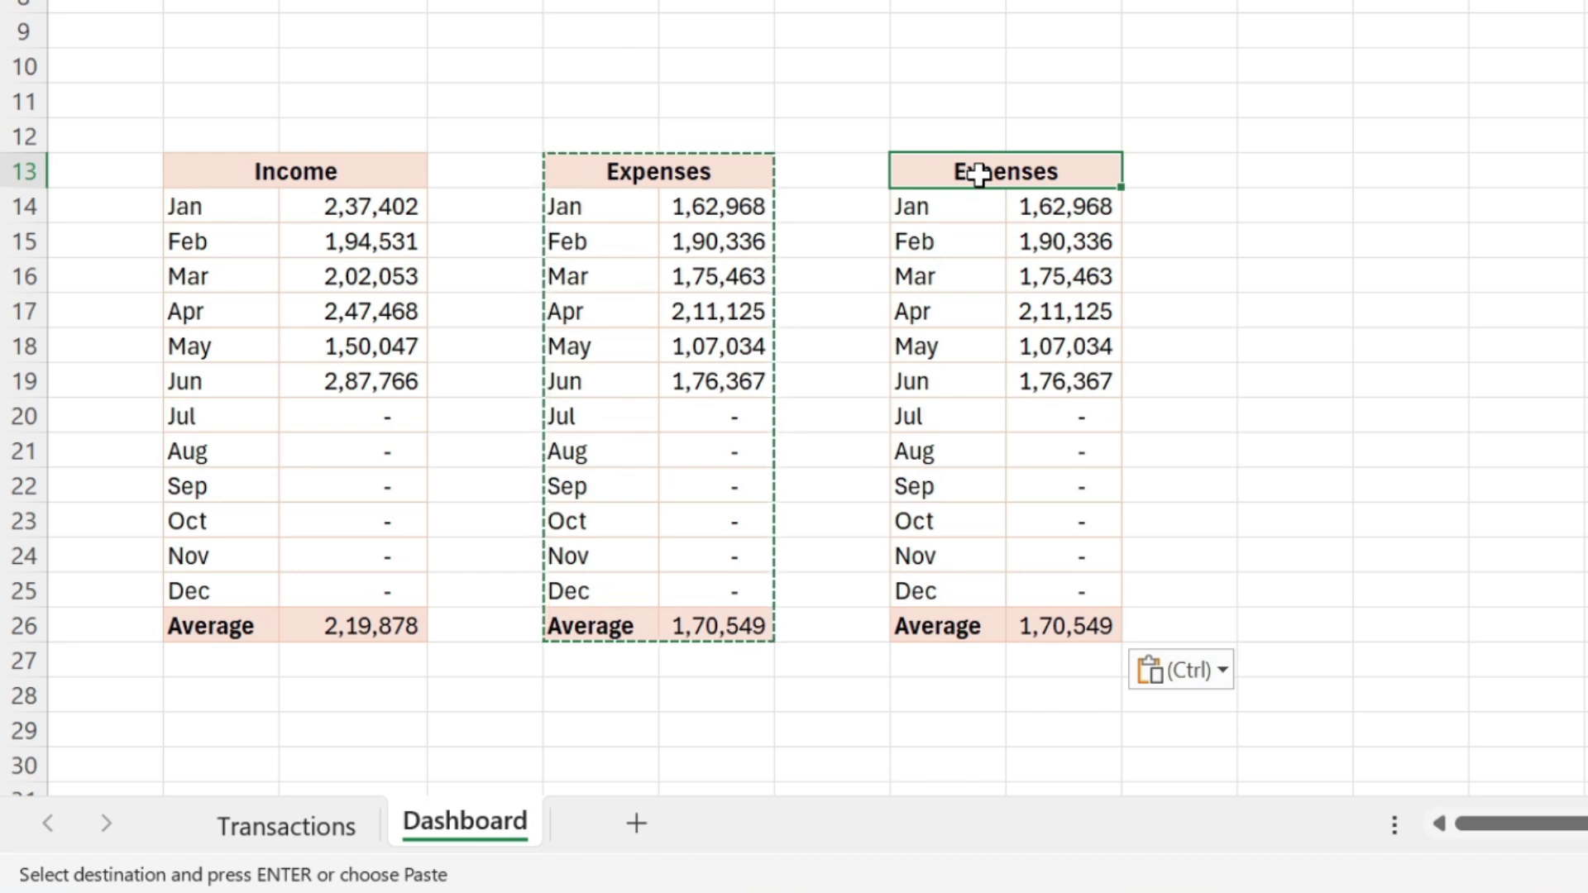
{"action": "type", "text": "Savings"}
{"action": "left_click", "coordinate": [1273, 319]}
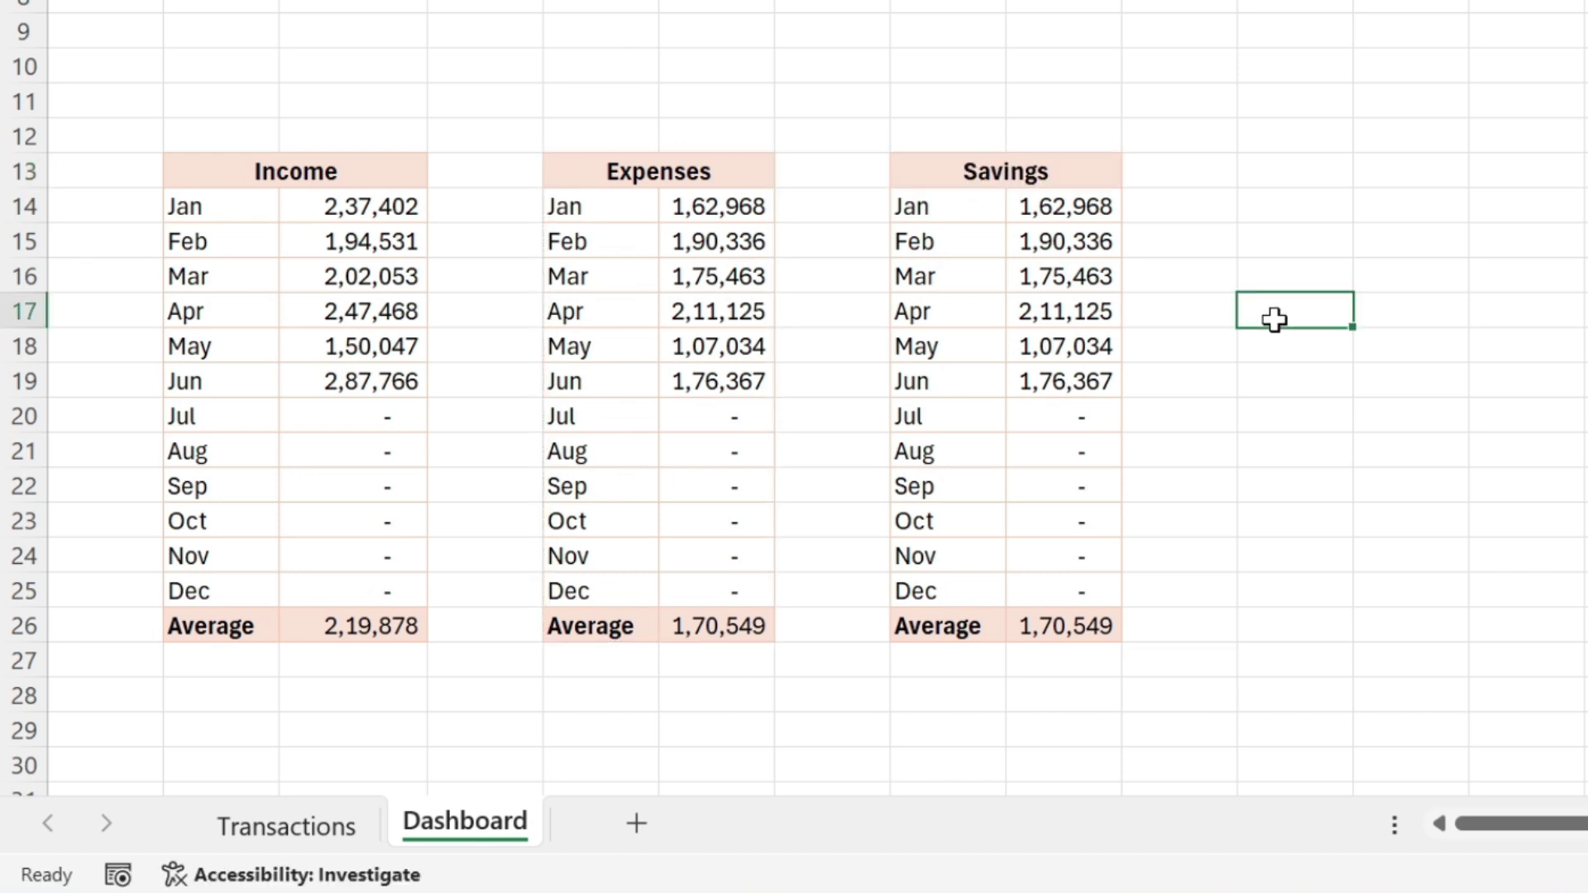
Step: Enter the January savings formula =C14-F14 in I14 to subtract expenses from income
{"action": "left_click", "coordinate": [1085, 213]}
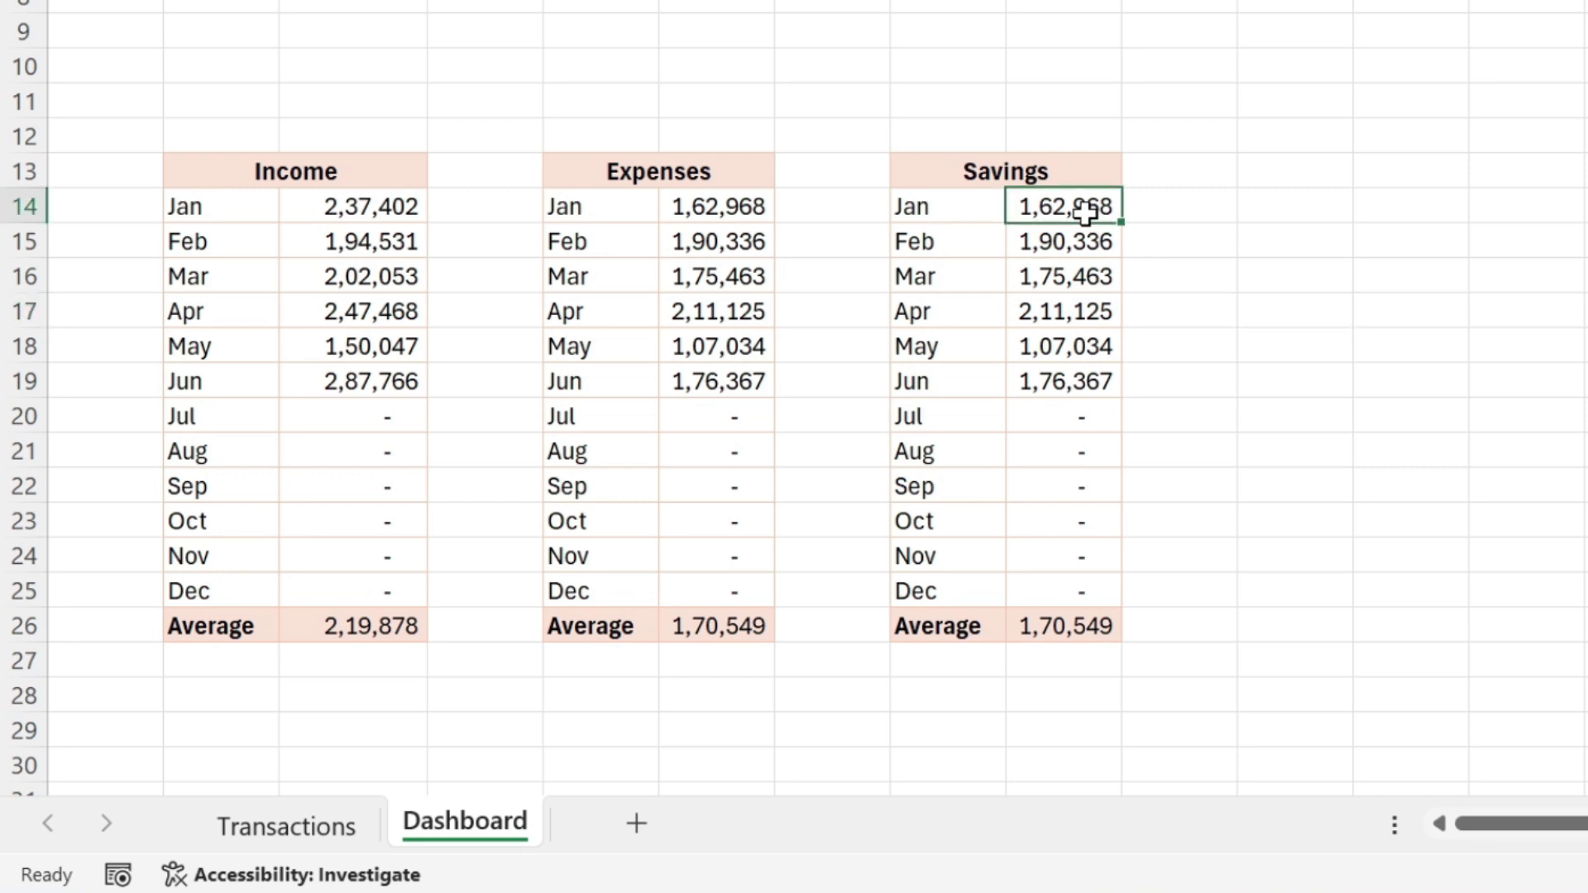
{"action": "type", "text": "="}
{"action": "left_click", "coordinate": [397, 200]}
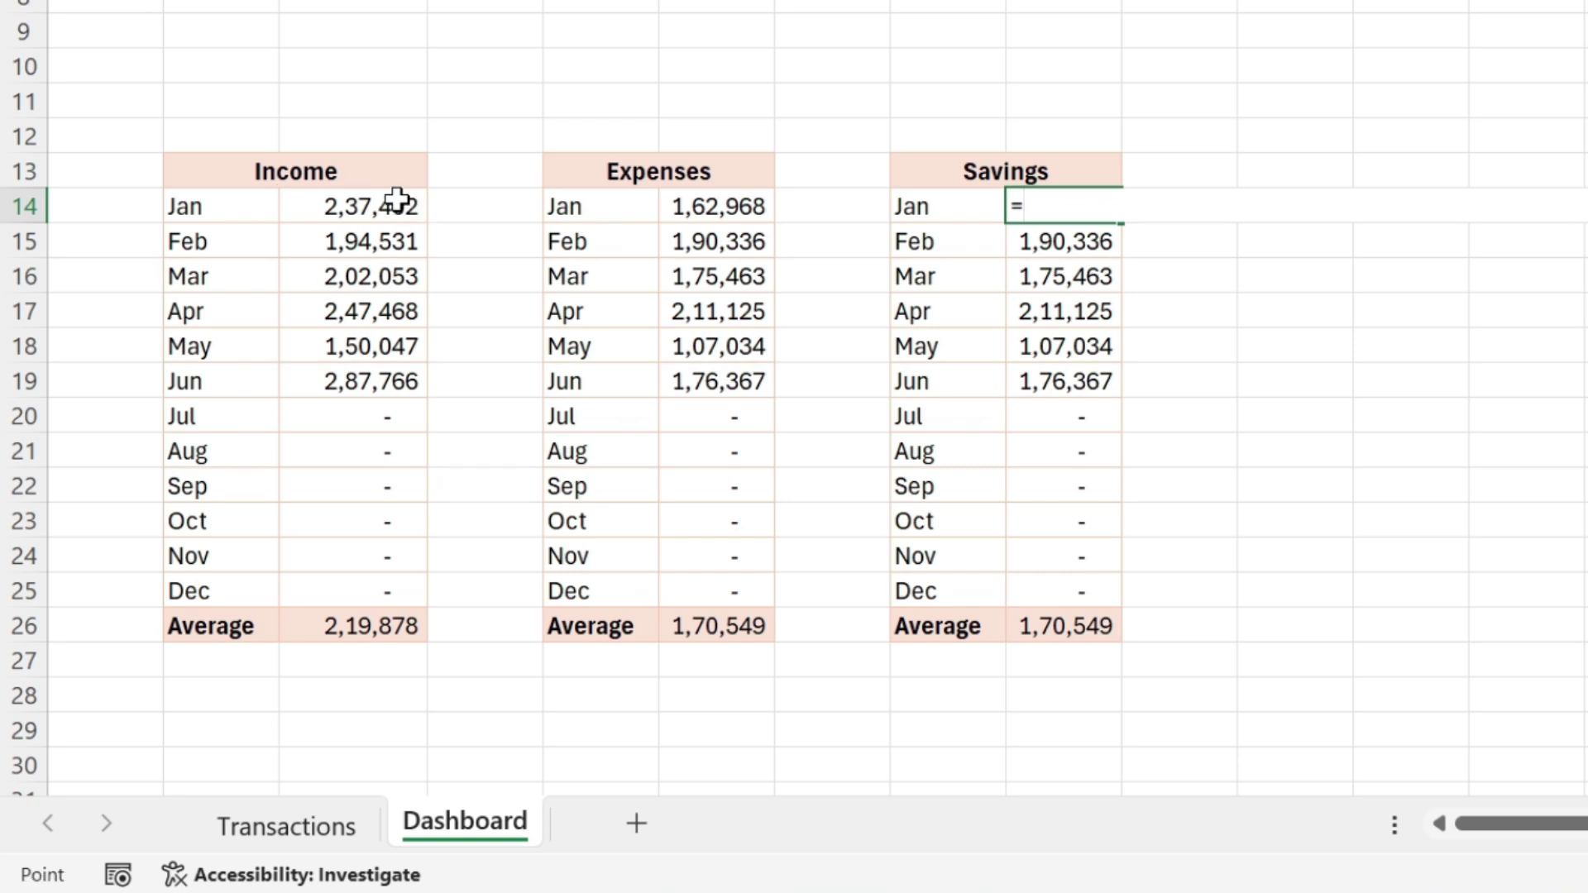
{"action": "left_click", "coordinate": [397, 200]}
{"action": "type", "text": "-"}
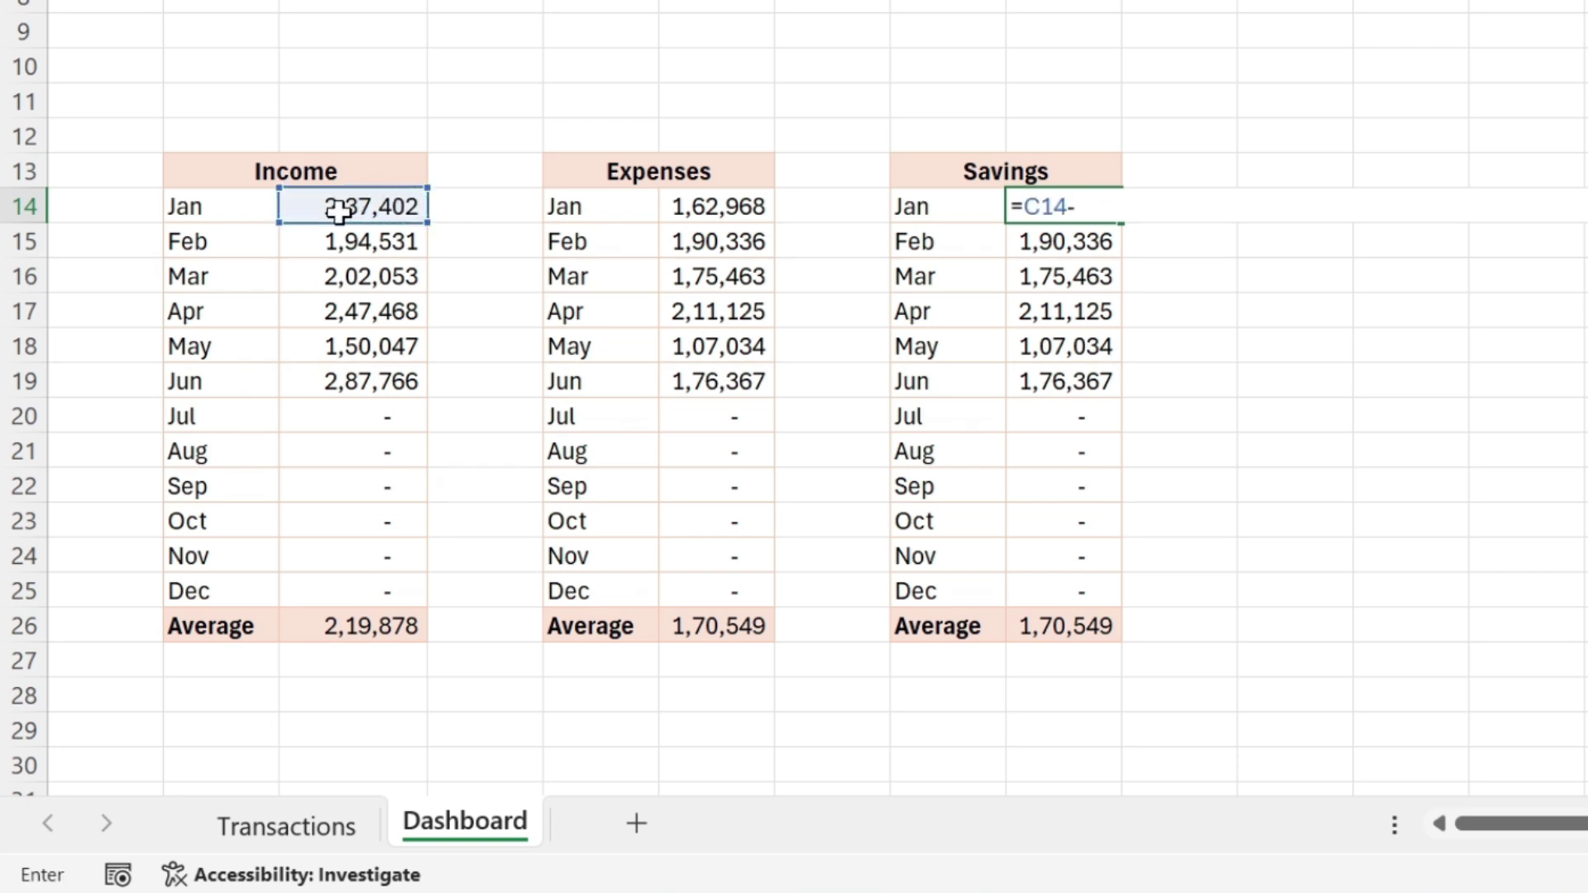
{"action": "left_click", "coordinate": [689, 210]}
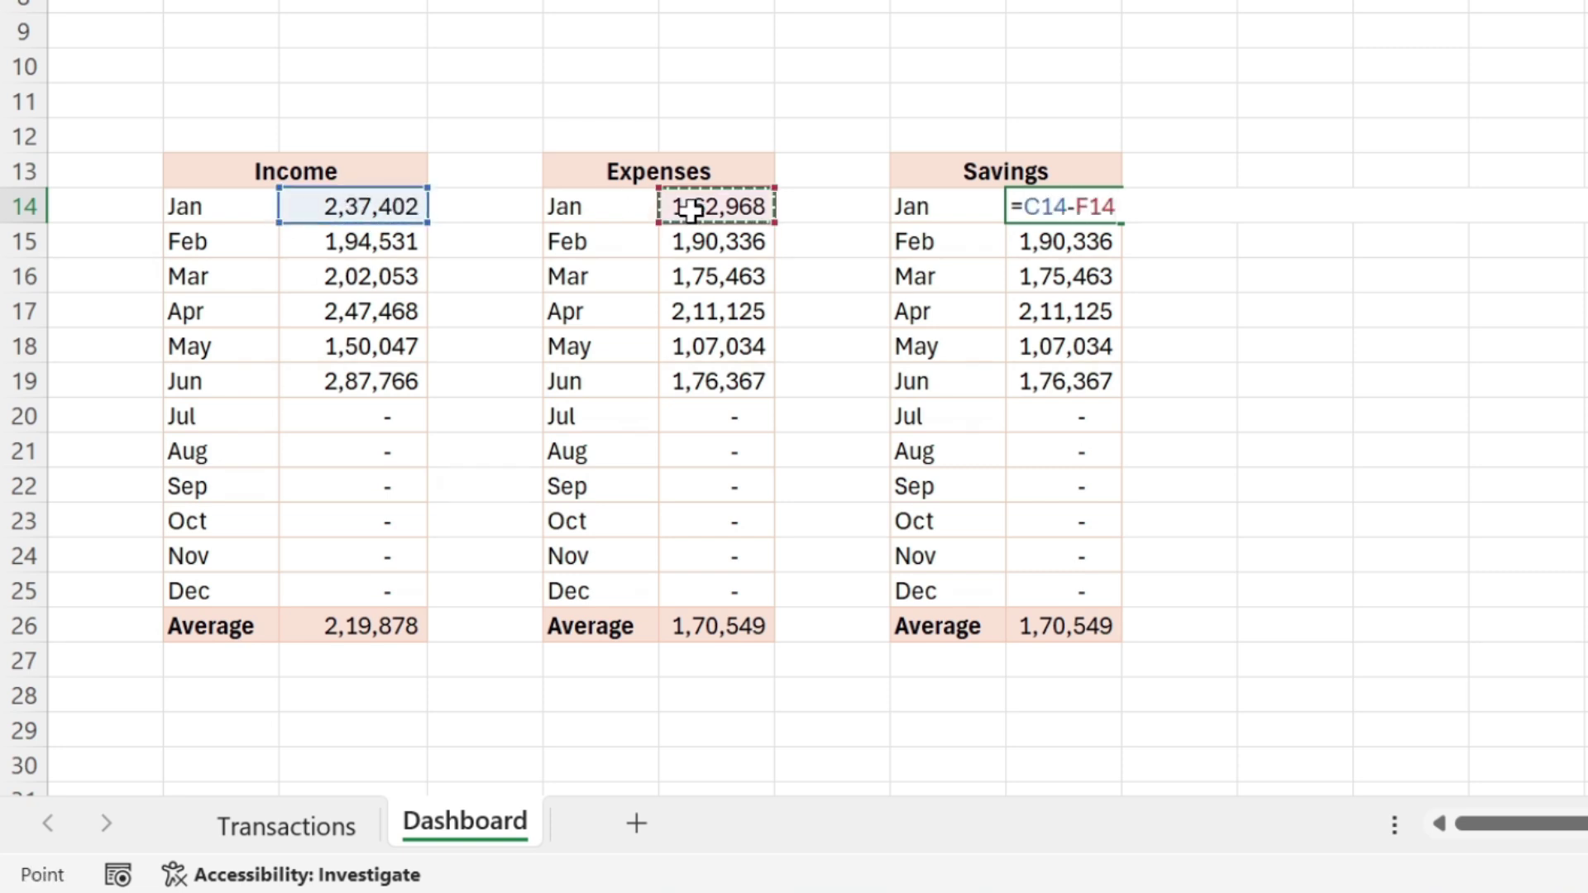
{"action": "key", "text": "Return"}
Step: Fill the January savings formula from I14 down to December in I25
{"action": "left_click", "coordinate": [1077, 206]}
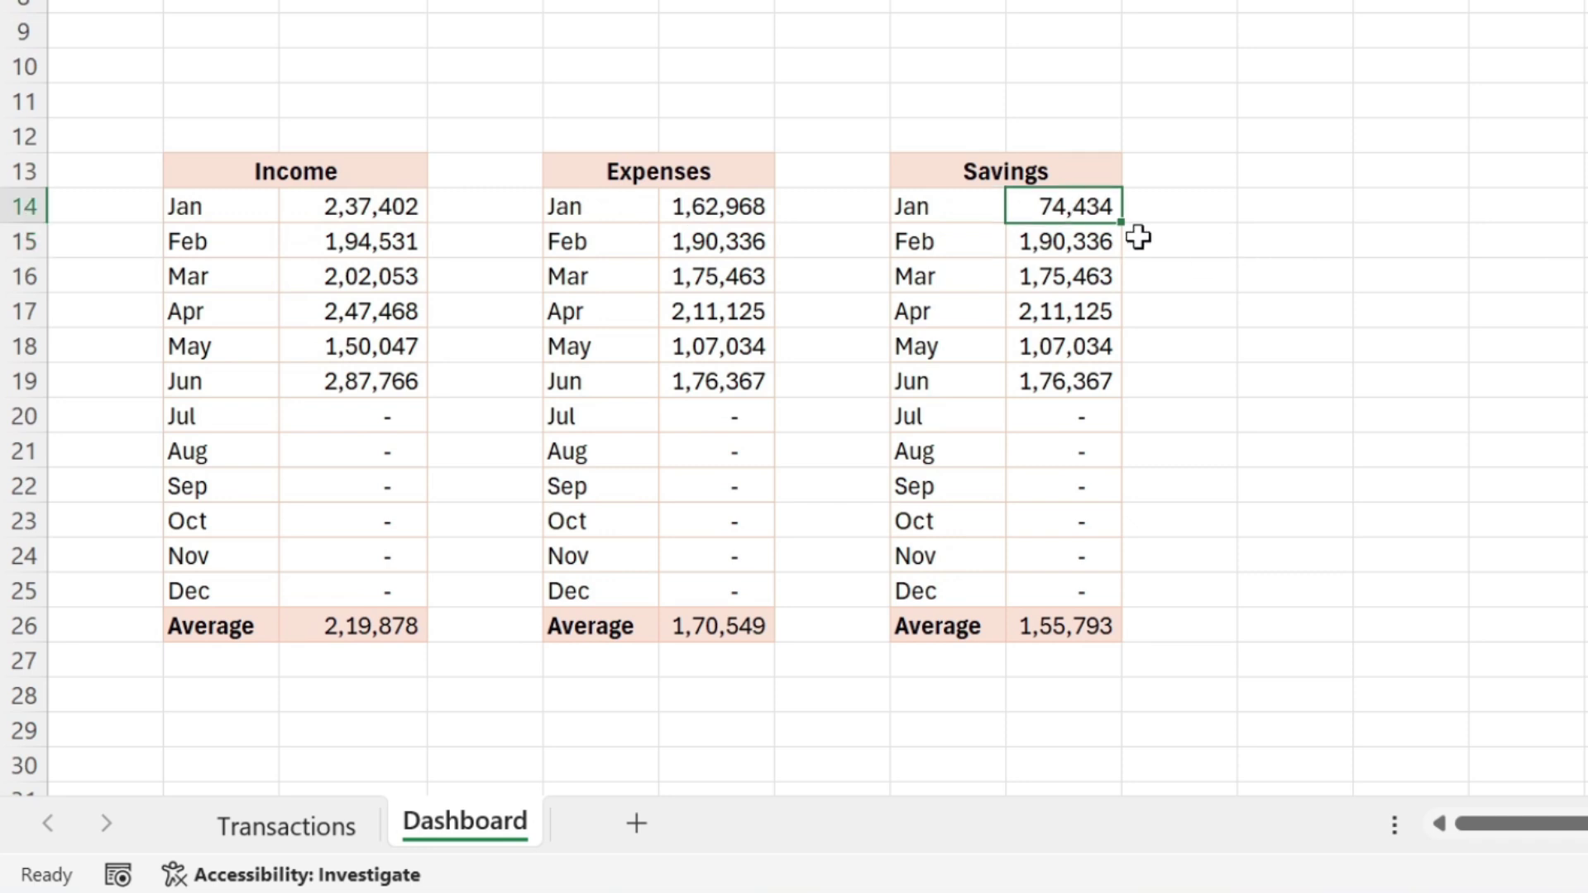
{"action": "left_click_drag", "start_coordinate": [1122, 222], "coordinate": [1139, 593]}
{"action": "left_click", "coordinate": [1046, 628]}
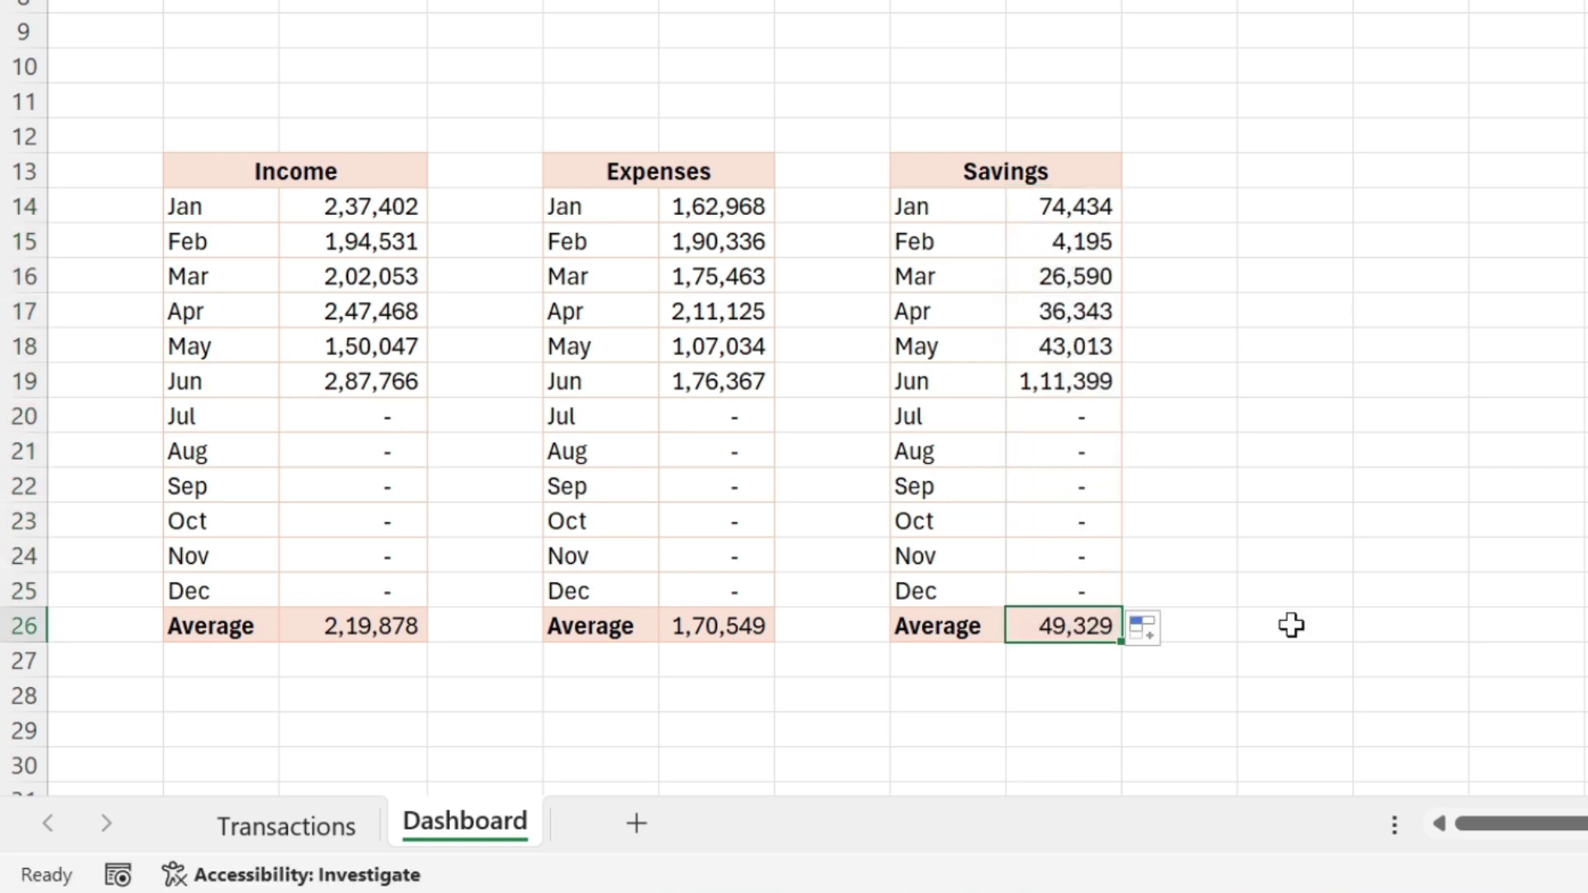
Step: Bold the average values of the Income, Expenses and Savings tables in C26, F26 and I26
{"action": "left_click", "coordinate": [719, 625]}
{"action": "left_click", "coordinate": [383, 624]}
{"action": "left_click", "coordinate": [683, 622], "text": "ctrl"}
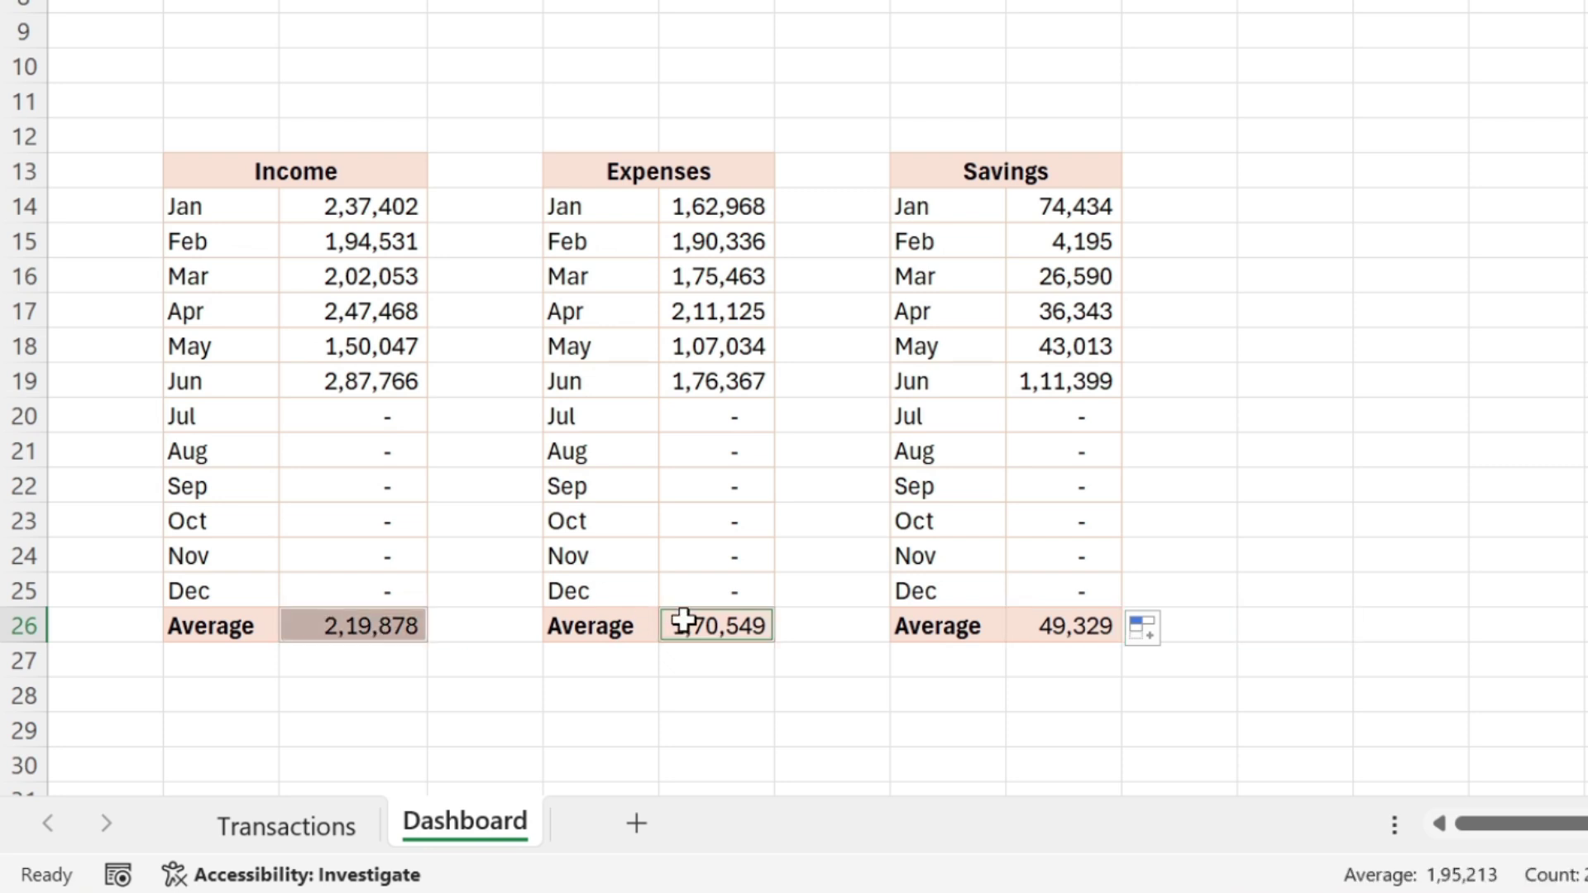
{"action": "left_click", "coordinate": [1108, 627], "text": "ctrl"}
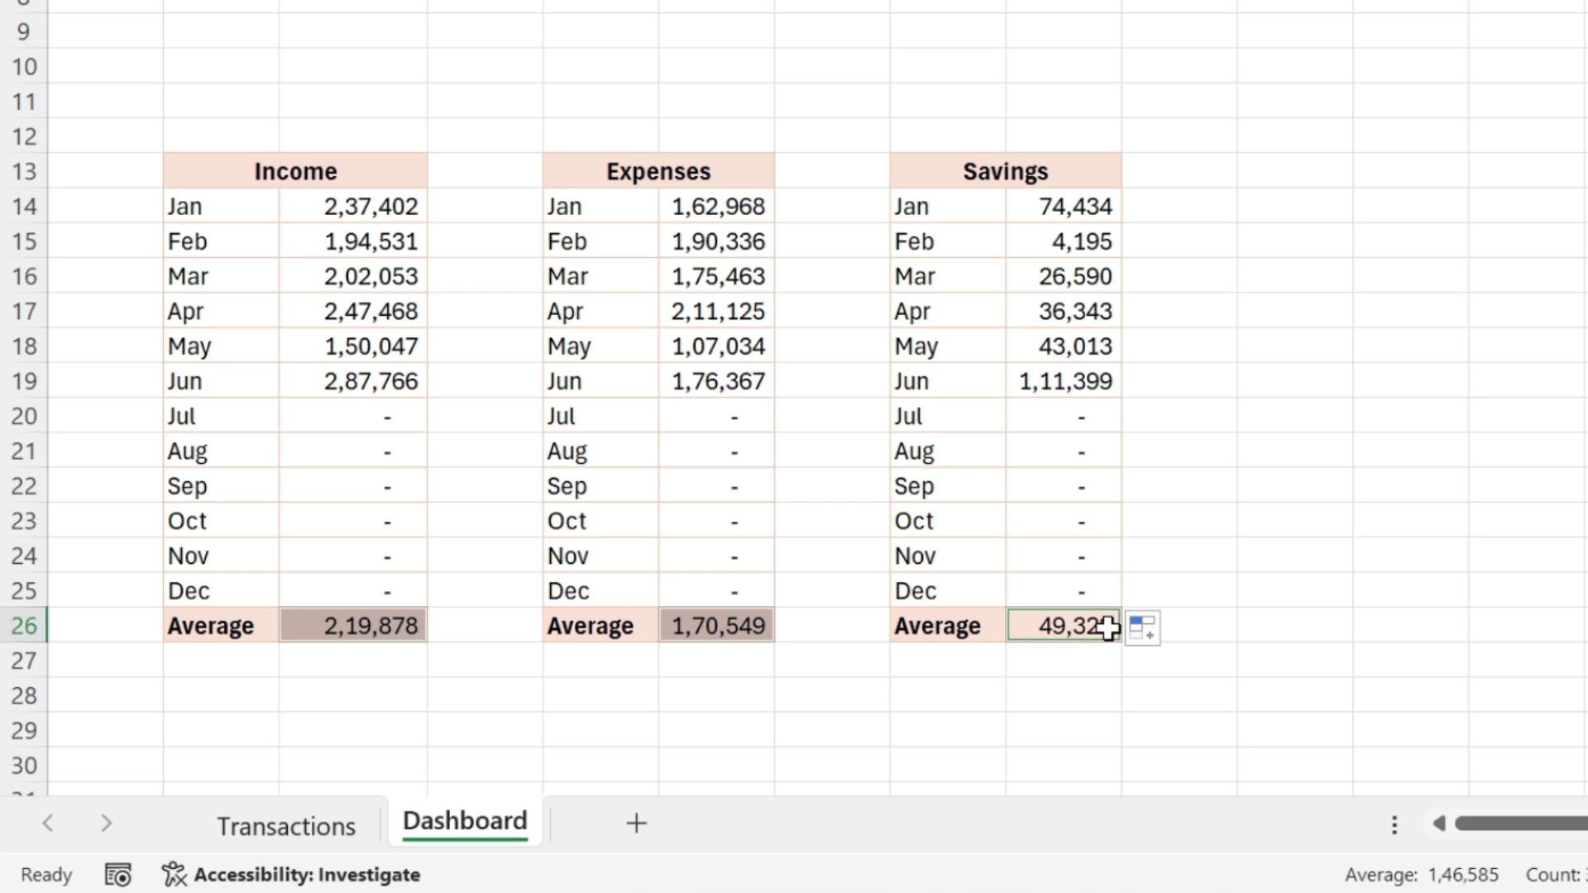
{"action": "key", "text": "ctrl+b"}
{"action": "key", "text": "Right"}
{"action": "key", "text": "Right"}
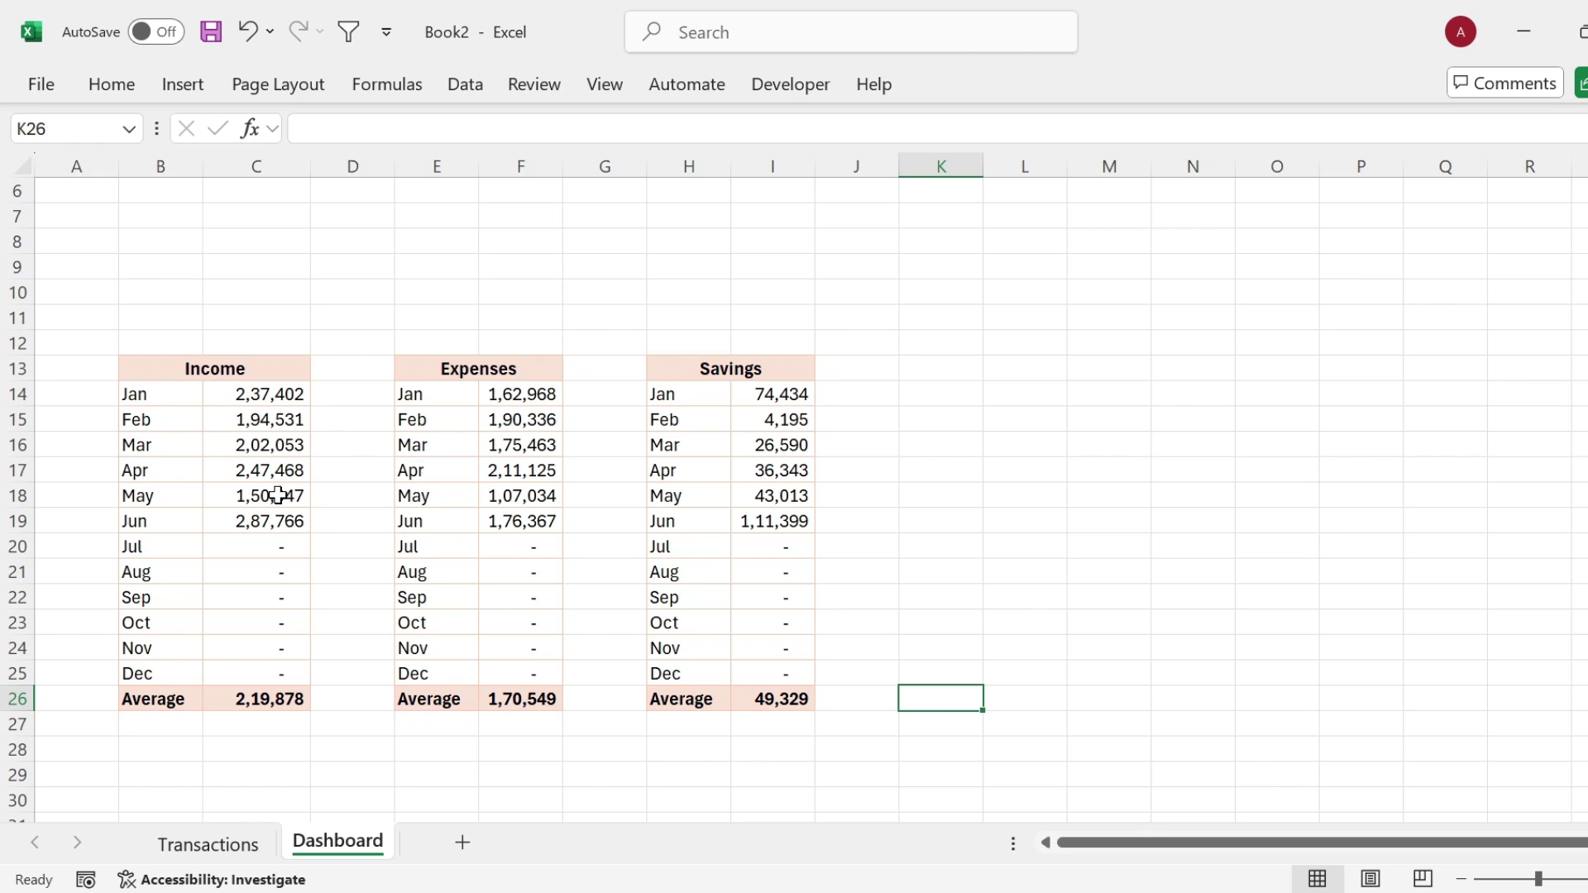
Step: Apply green gradient-fill data bars to the monthly income values in C14:C25
{"action": "left_click_drag", "start_coordinate": [226, 401], "coordinate": [248, 673]}
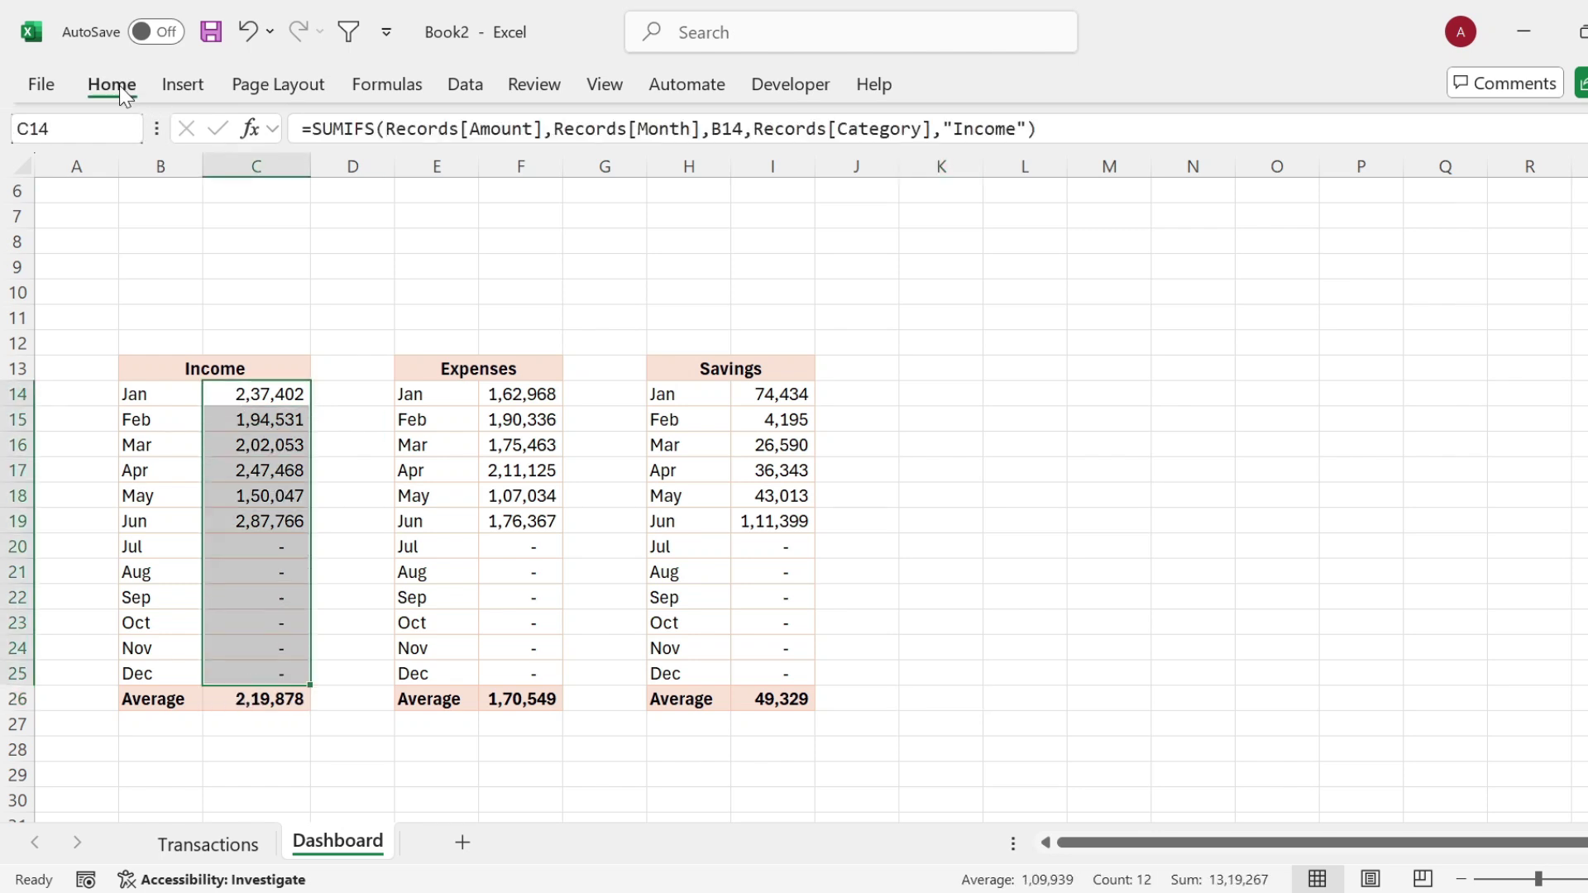
{"action": "left_click", "coordinate": [111, 84]}
{"action": "left_click", "coordinate": [1085, 120]}
{"action": "mouse_move", "coordinate": [1040, 291]}
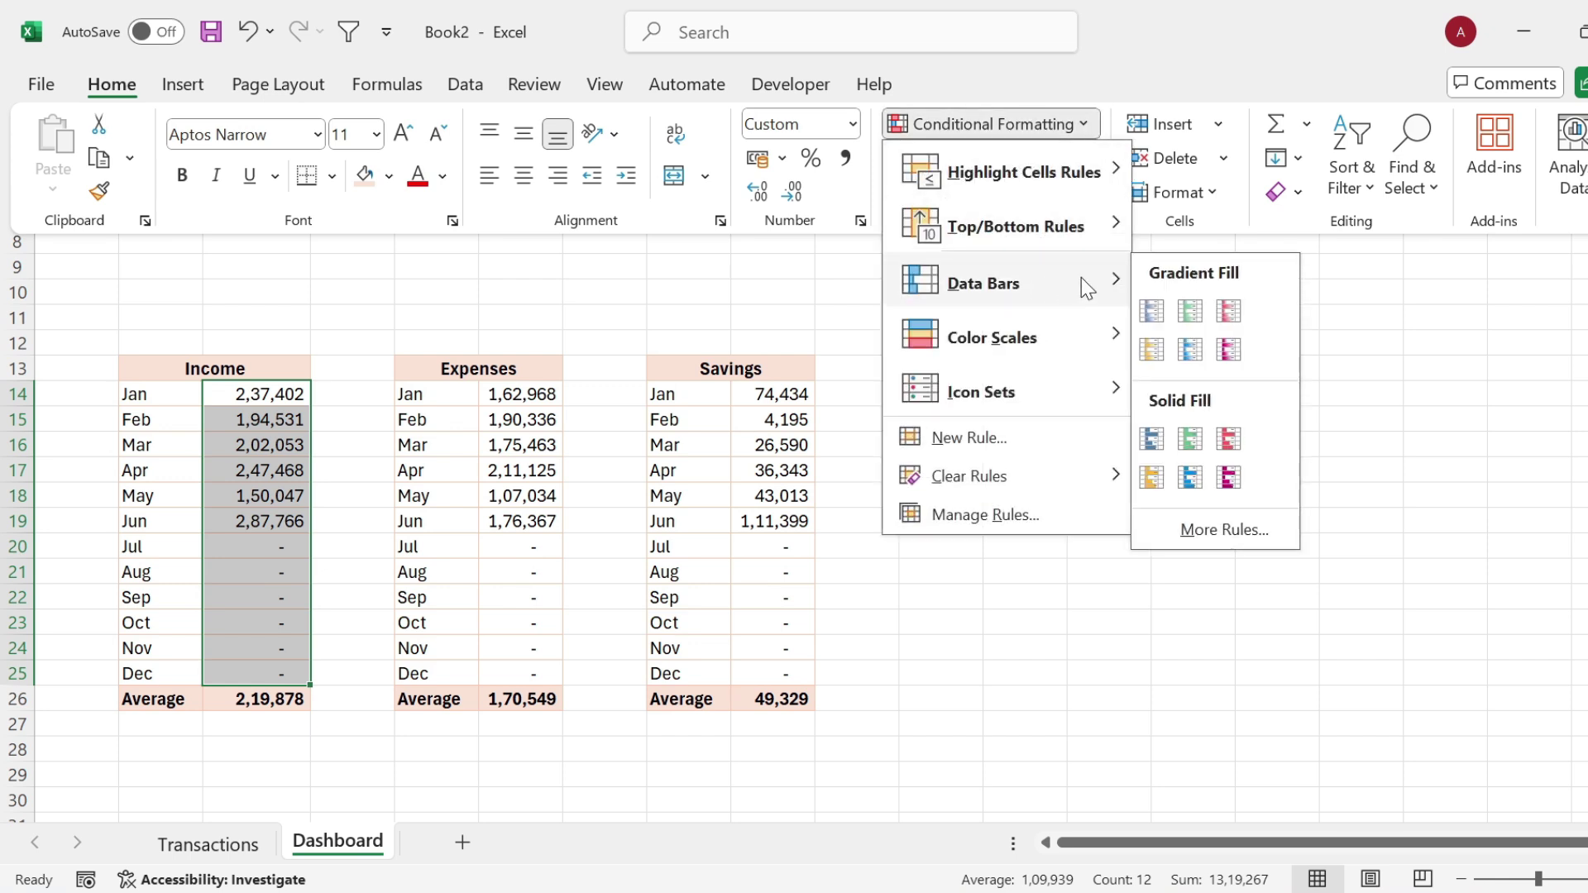
{"action": "left_click", "coordinate": [1188, 314]}
Step: Apply red gradient-fill data bars to the monthly expense values in F14:F25
{"action": "left_click_drag", "start_coordinate": [504, 395], "coordinate": [529, 673]}
{"action": "left_click", "coordinate": [117, 93]}
{"action": "left_click", "coordinate": [1083, 126]}
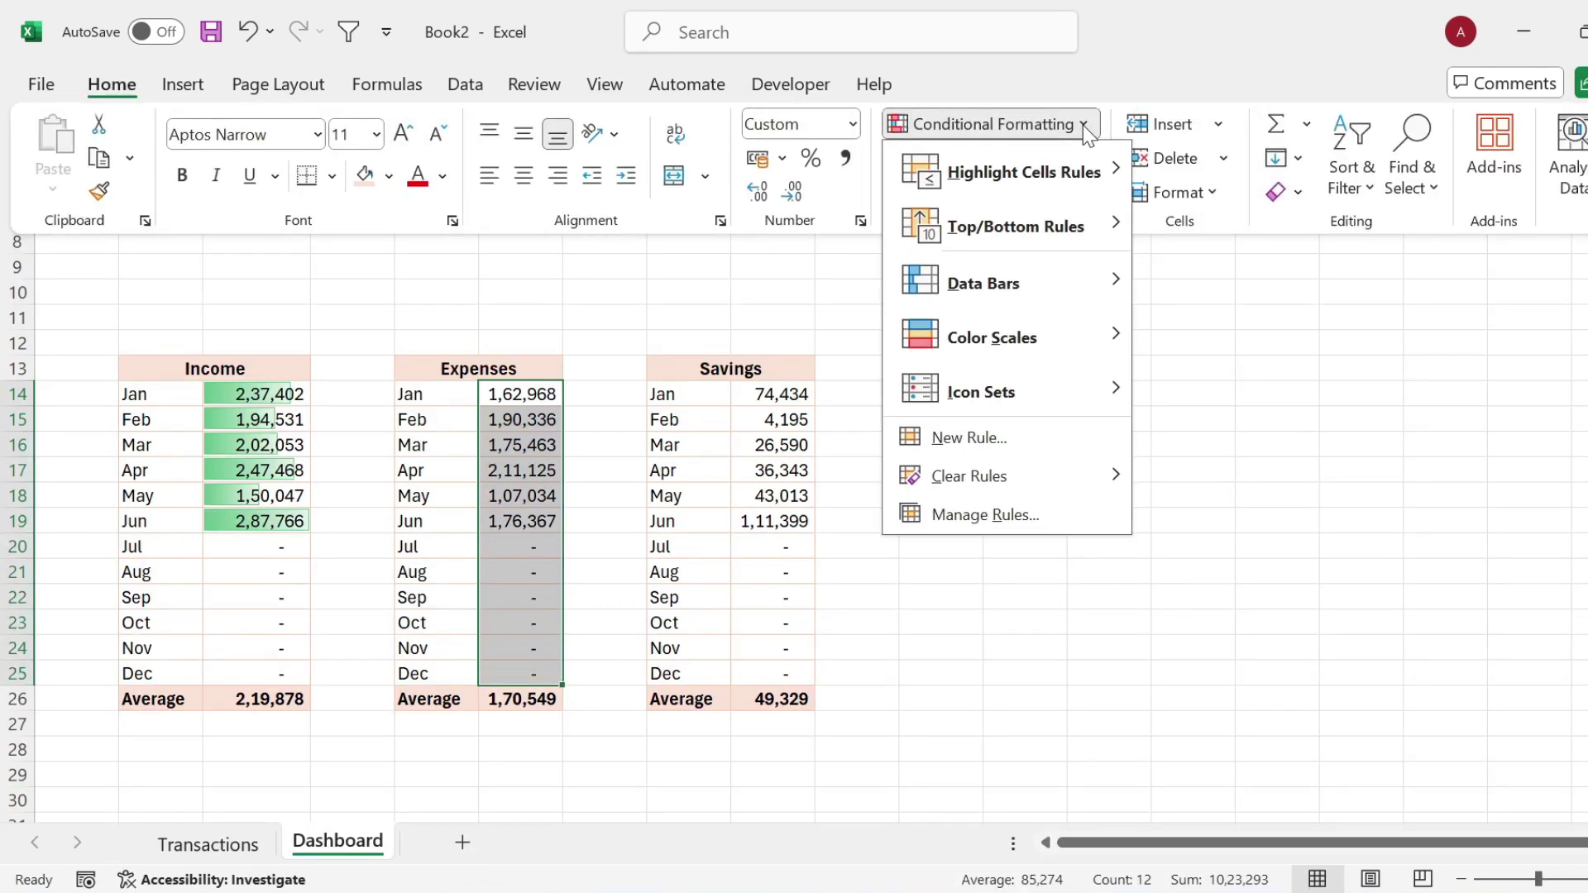
{"action": "left_click", "coordinate": [1227, 314]}
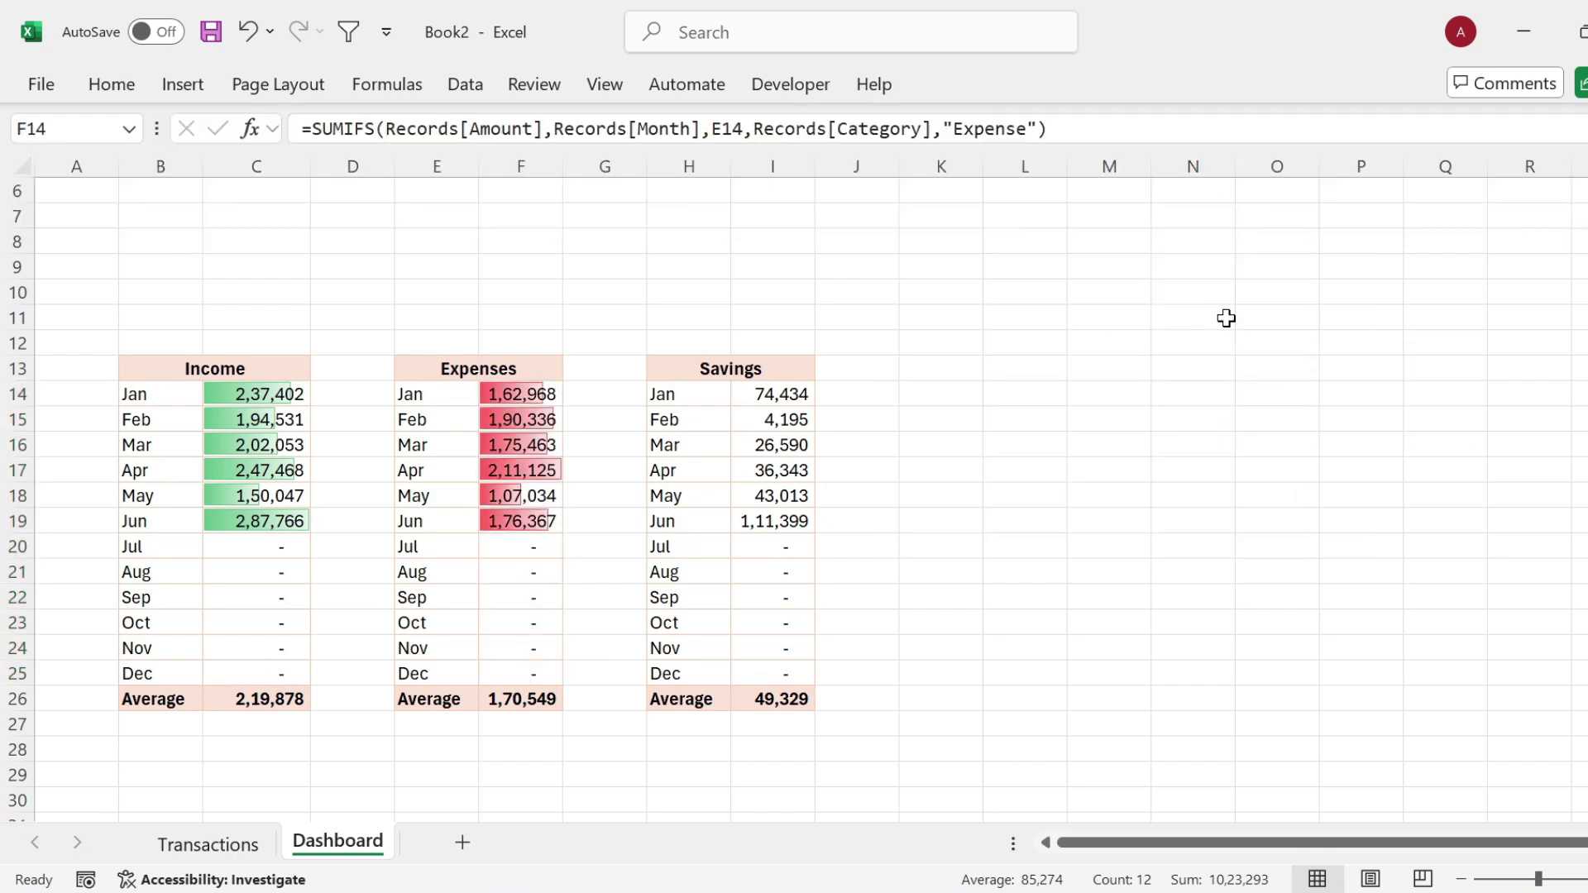
Step: Apply light blue gradient-fill data bars to the monthly savings values in I14:I25
{"action": "left_click_drag", "start_coordinate": [748, 395], "coordinate": [783, 673]}
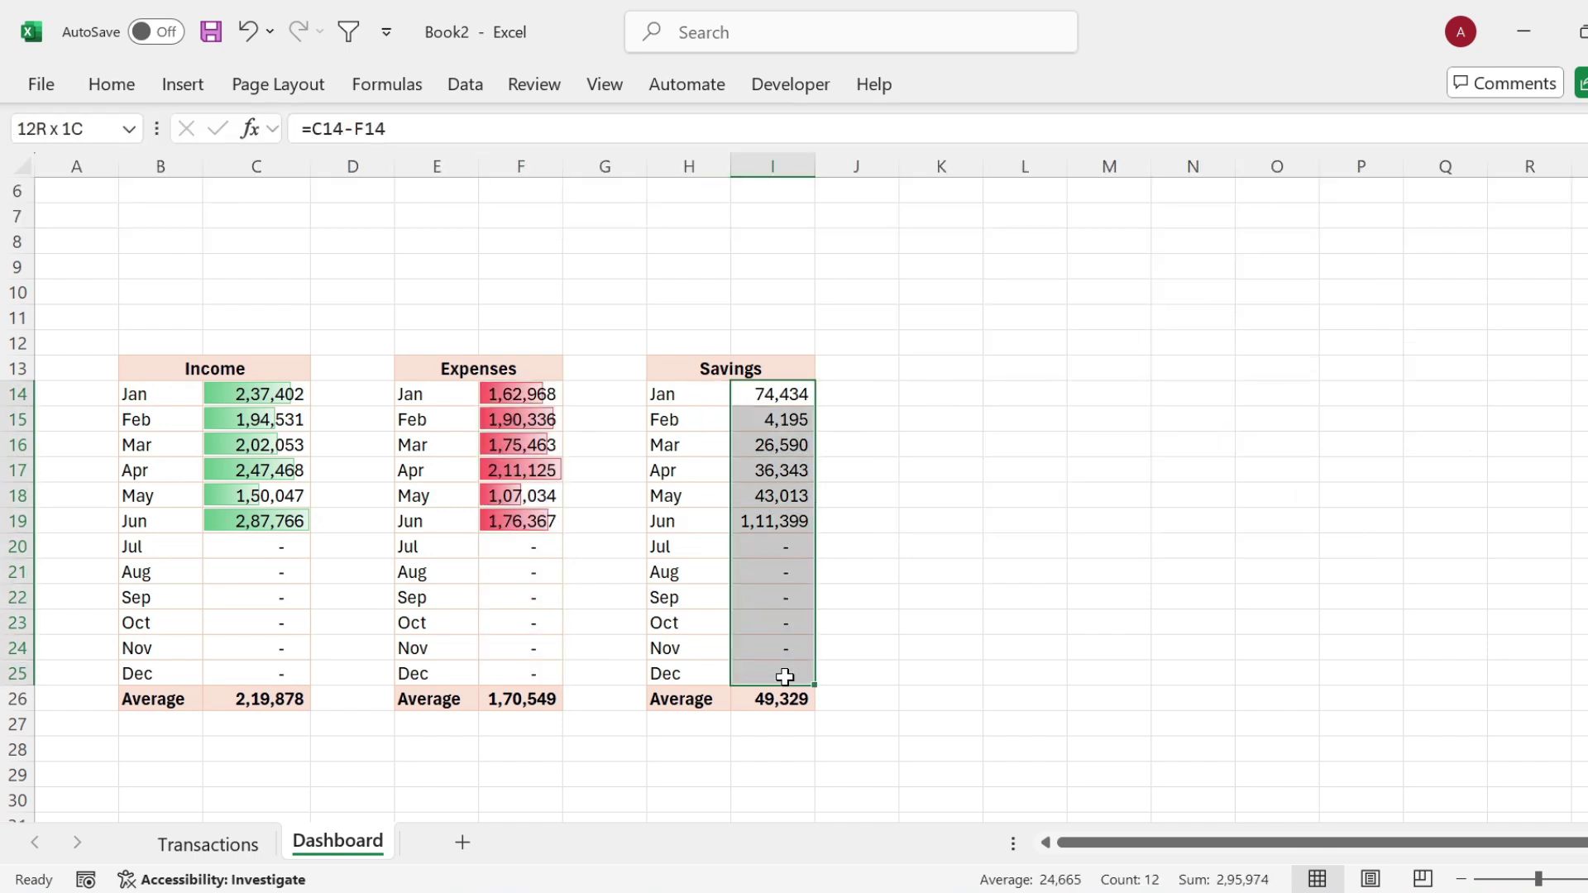
{"action": "left_click", "coordinate": [111, 84]}
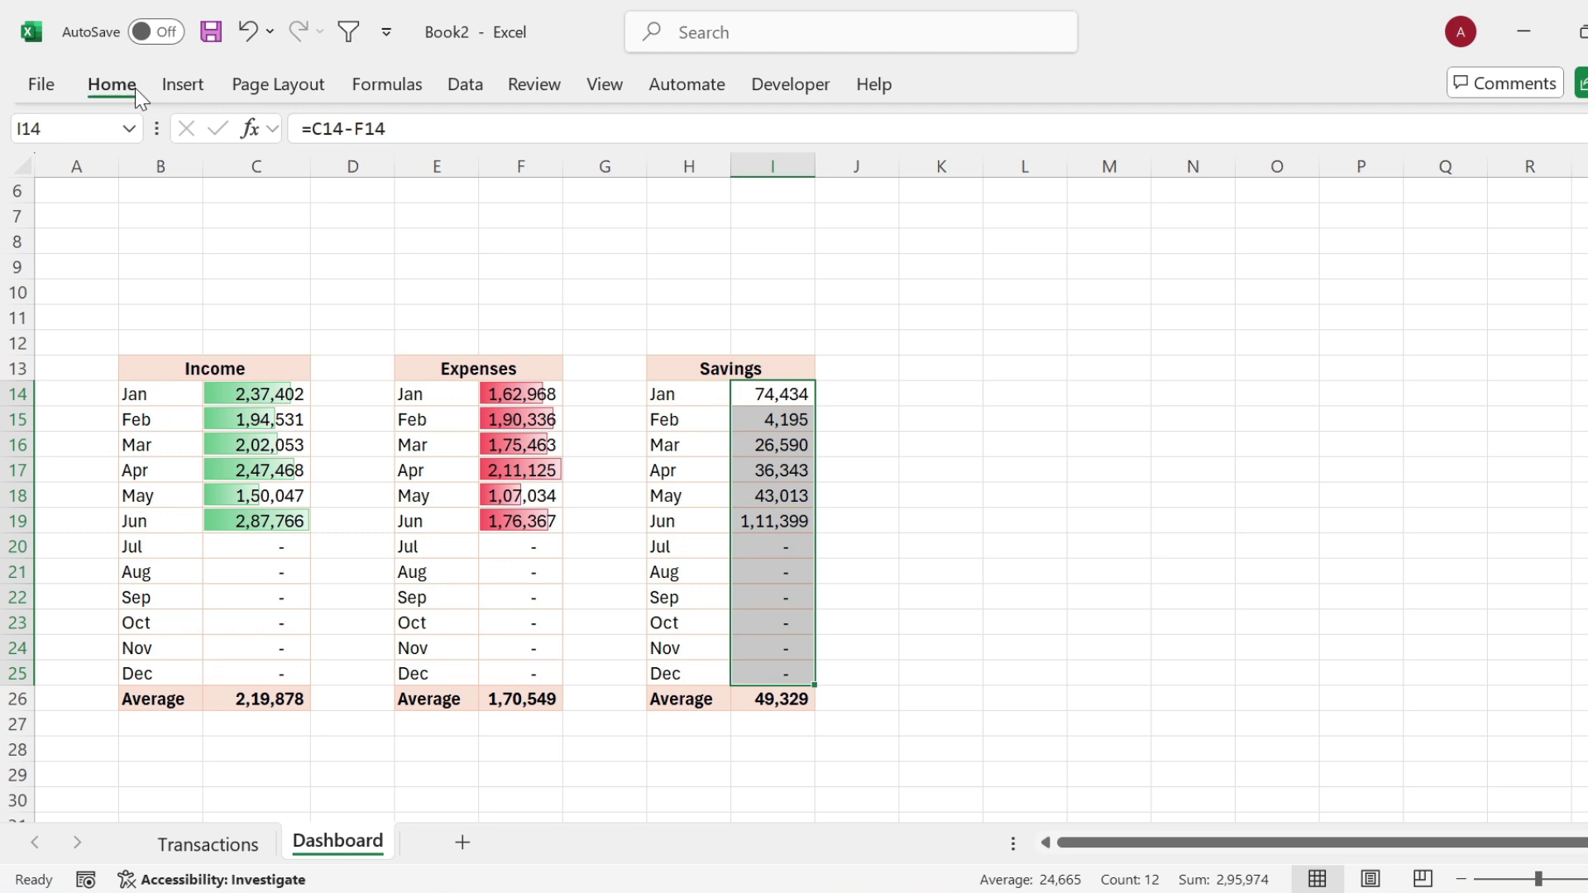
{"action": "left_click", "coordinate": [1080, 124]}
{"action": "mouse_move", "coordinate": [1034, 283]}
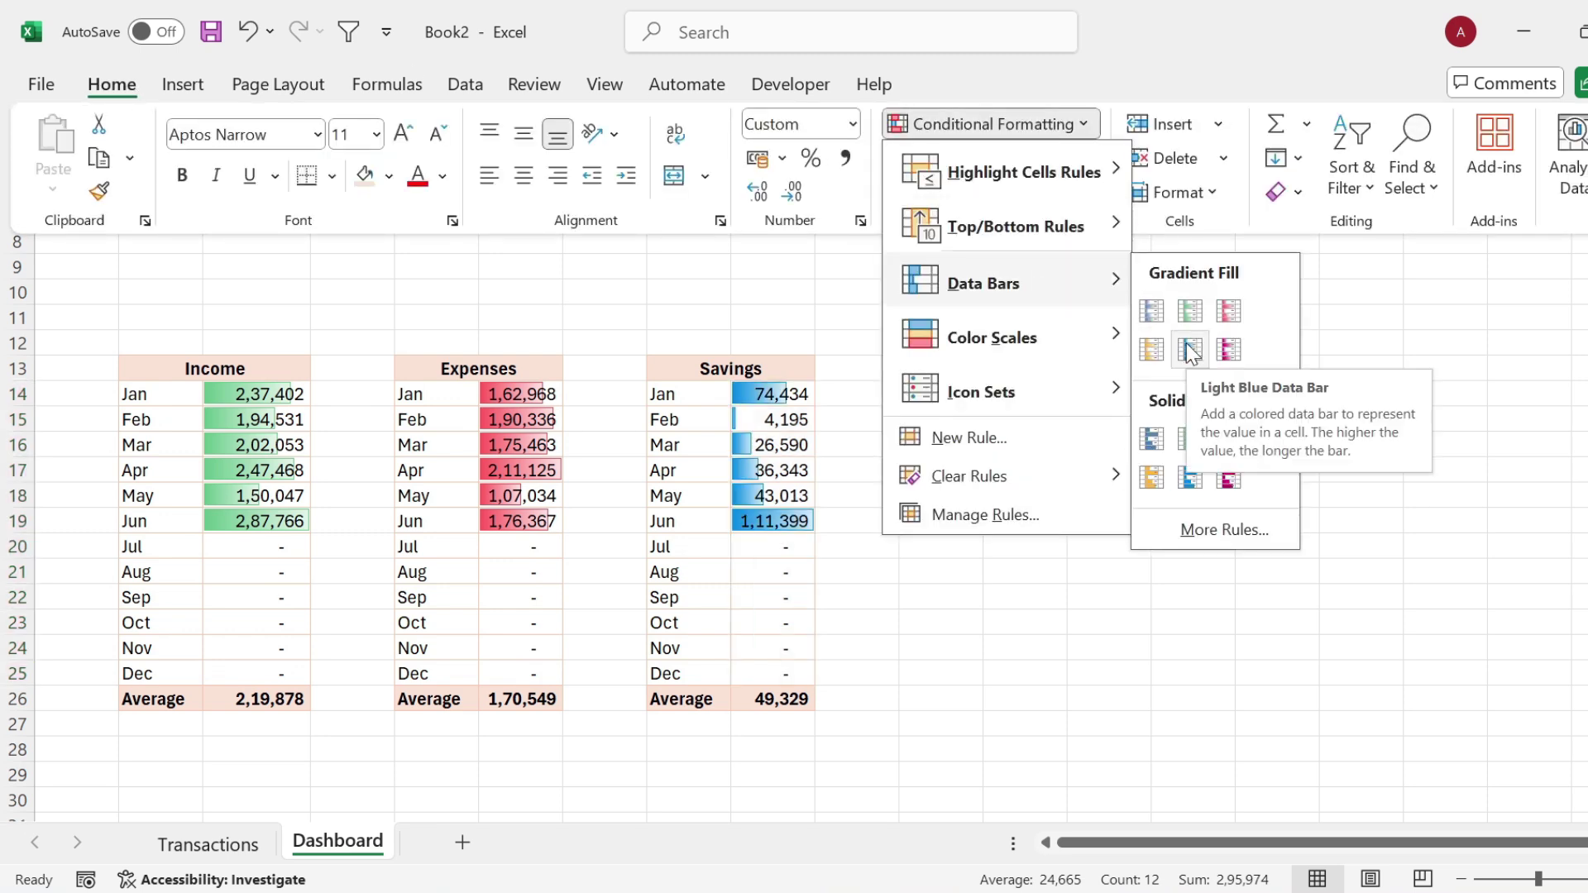
{"action": "left_click", "coordinate": [1188, 349]}
Step: Merge and center K13:L13 and enter the title "Income Category Wise"
{"action": "left_click_drag", "start_coordinate": [941, 368], "coordinate": [1017, 369]}
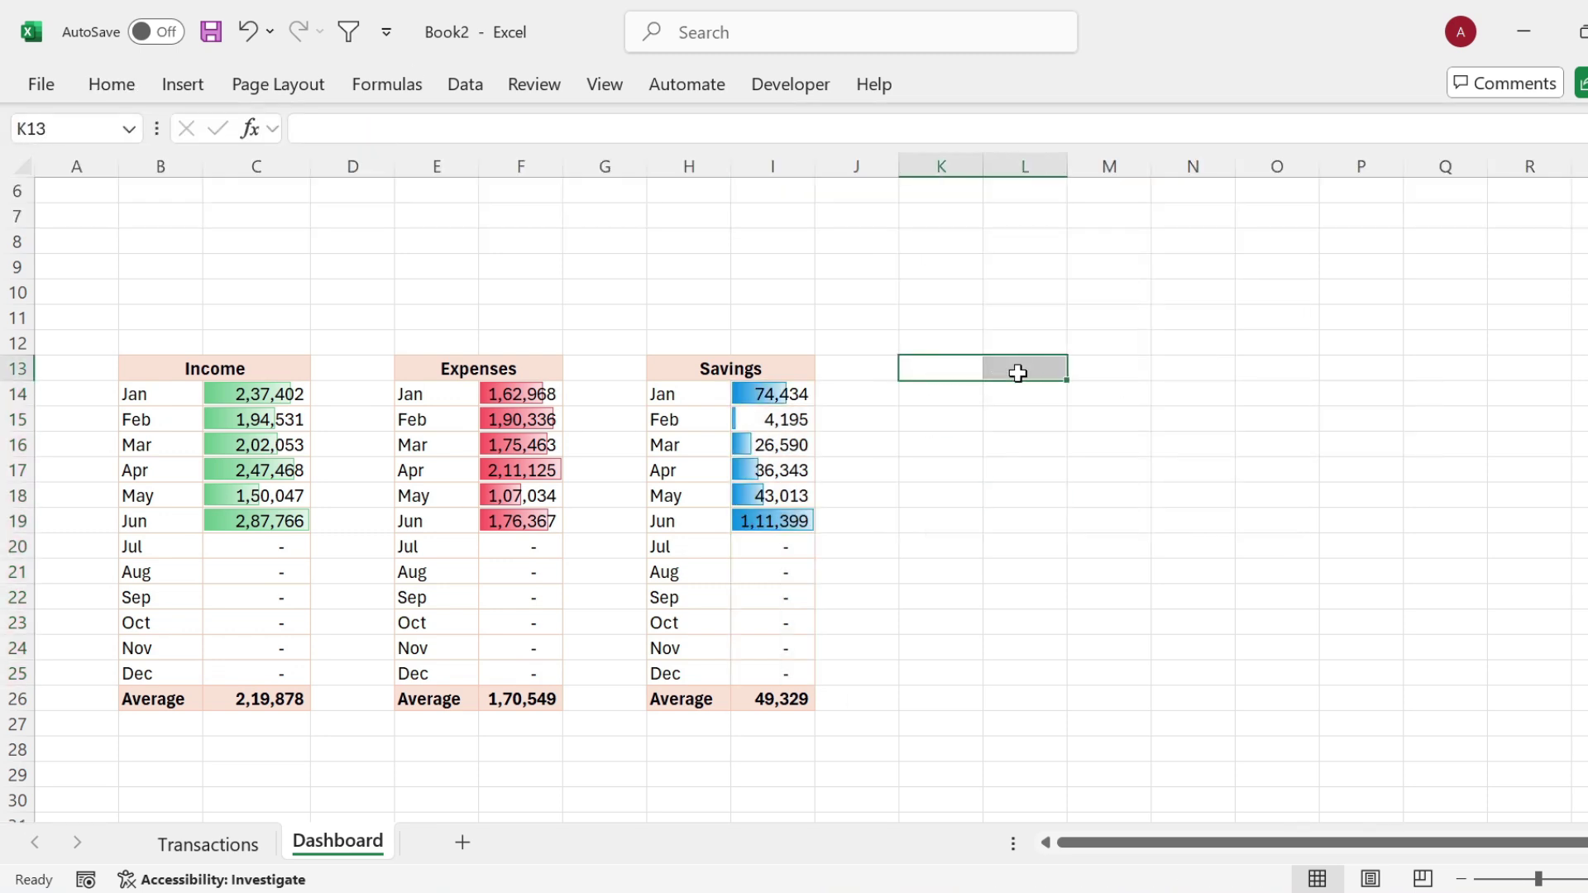
{"action": "left_click", "coordinate": [112, 84]}
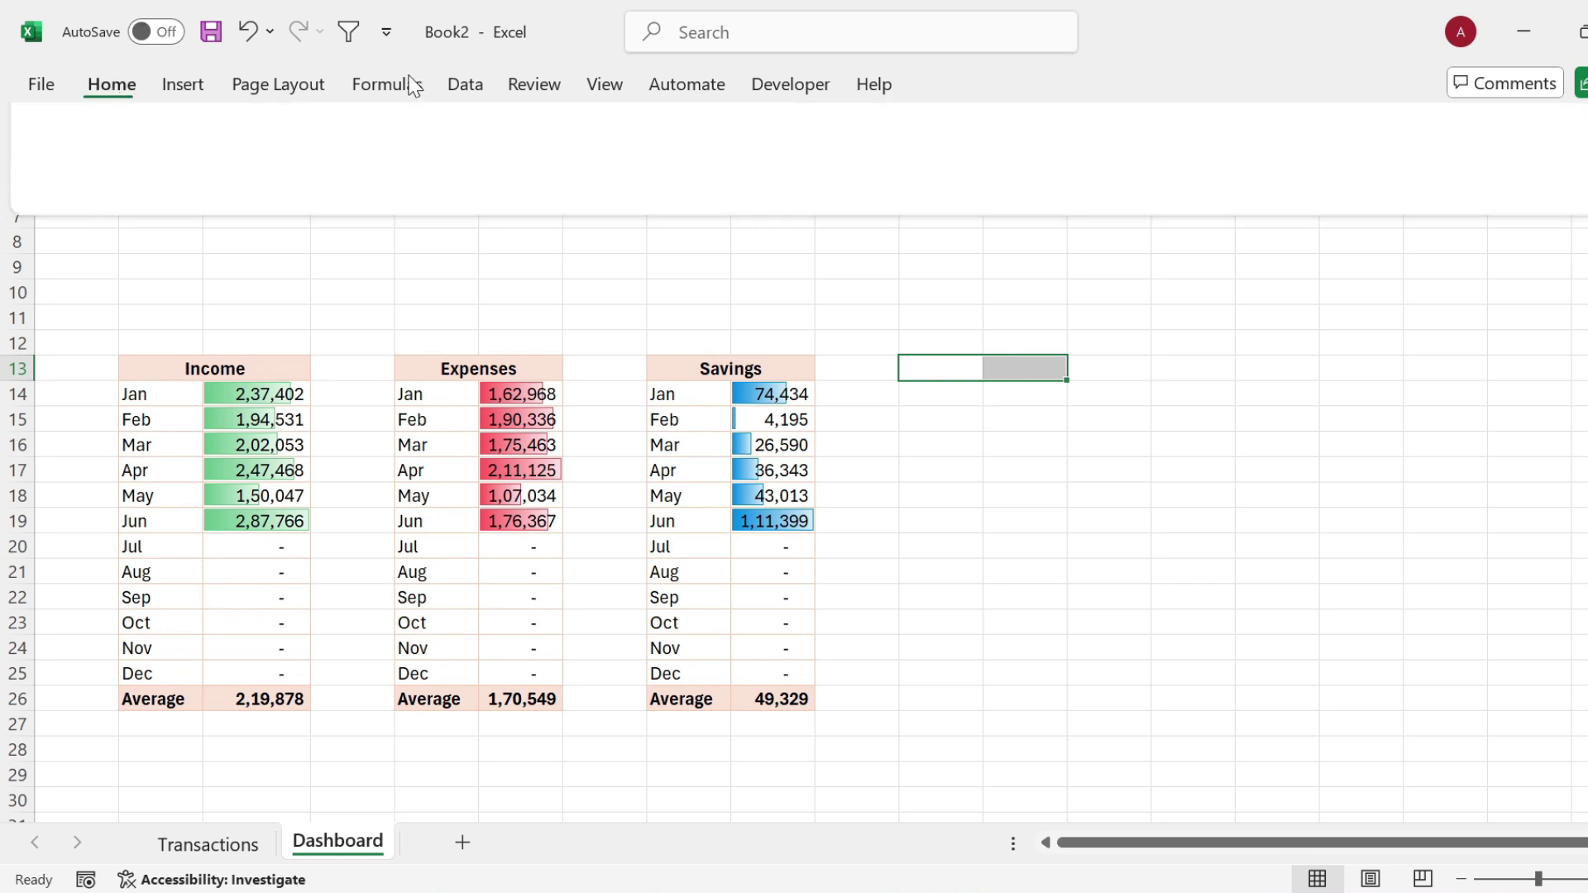
{"action": "left_click", "coordinate": [674, 176]}
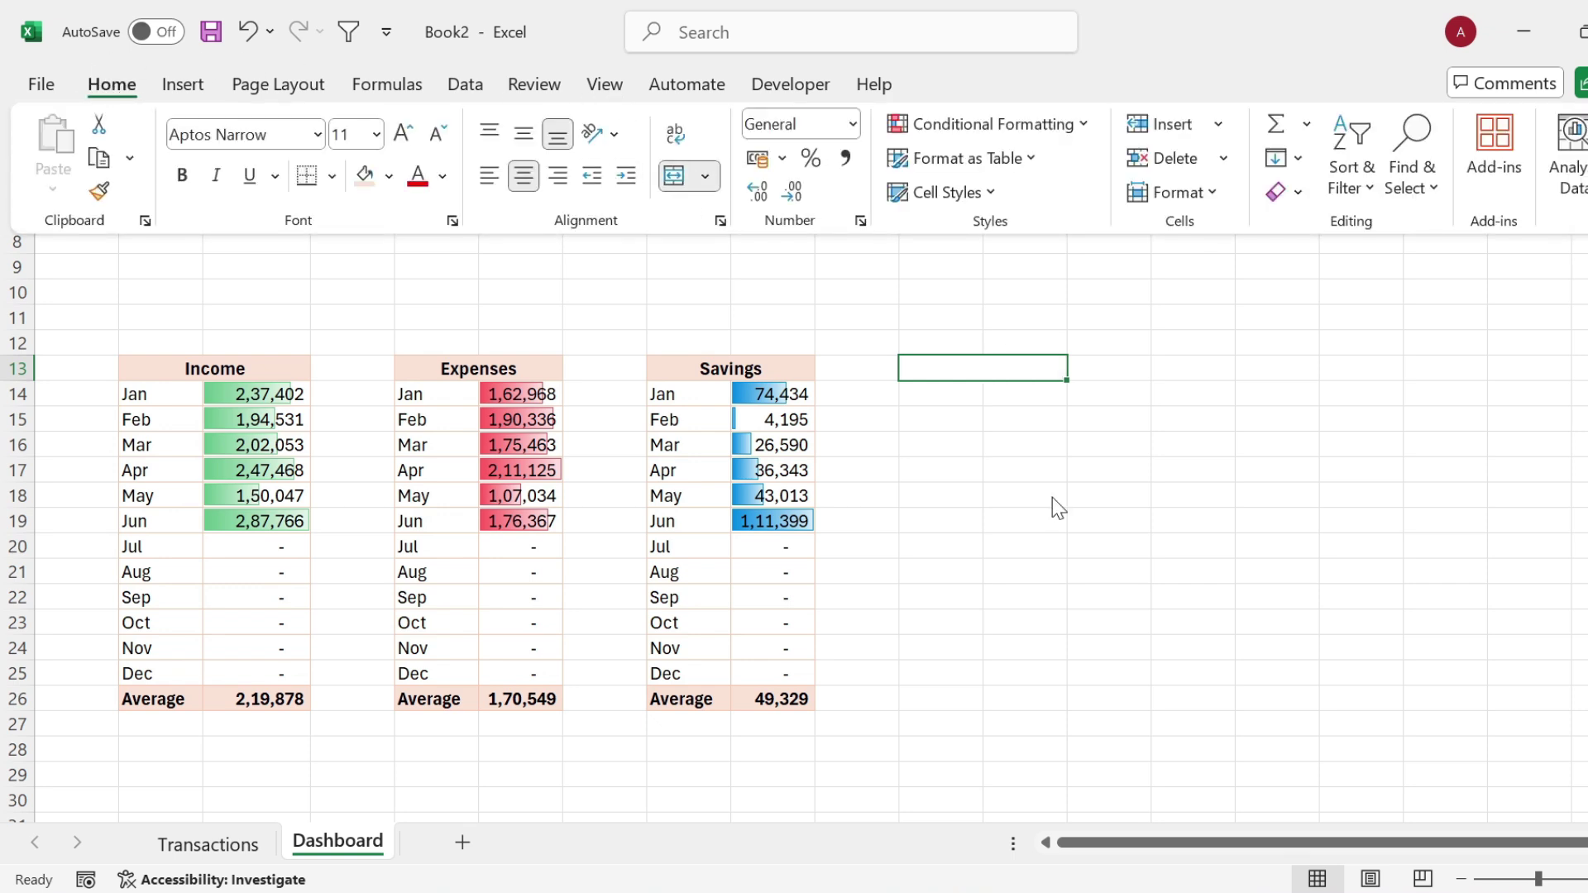
{"action": "type", "text": "Income Category Wise"}
{"action": "key", "text": "Return"}
Step: Bold the "Income Category Wise" title and widen columns K and L
{"action": "left_click", "coordinate": [968, 368]}
{"action": "key", "text": "ctrl+b"}
{"action": "left_click_drag", "start_coordinate": [1068, 166], "coordinate": [1113, 166]}
{"action": "left_click_drag", "start_coordinate": [983, 166], "coordinate": [1033, 166]}
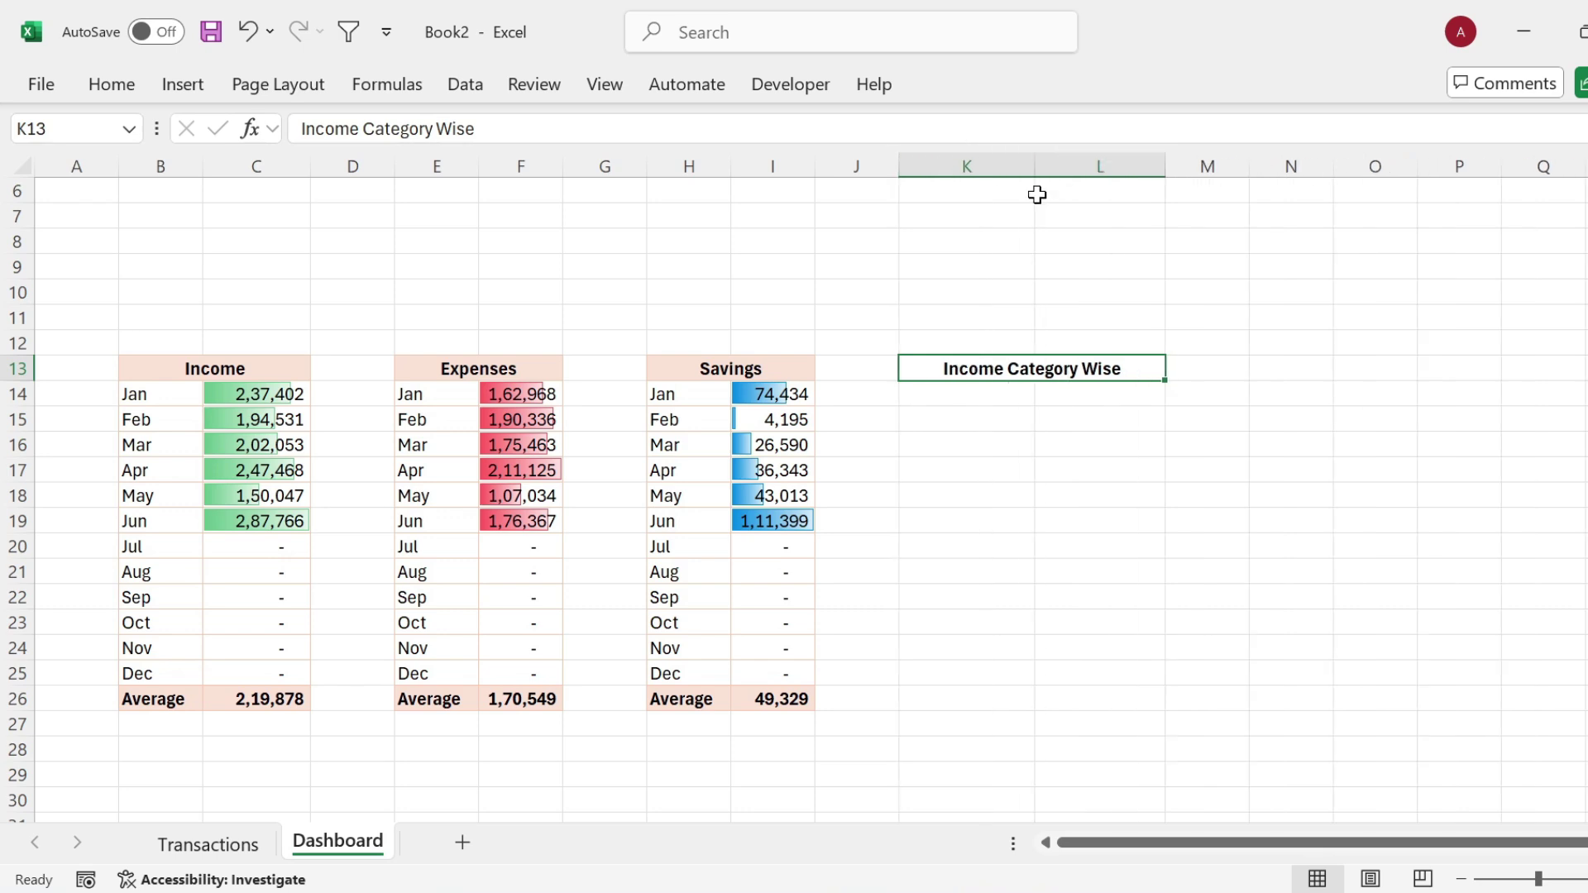
Step: Enter the column headers "Item" in K14 and "Amount" in L14
{"action": "left_click", "coordinate": [959, 395]}
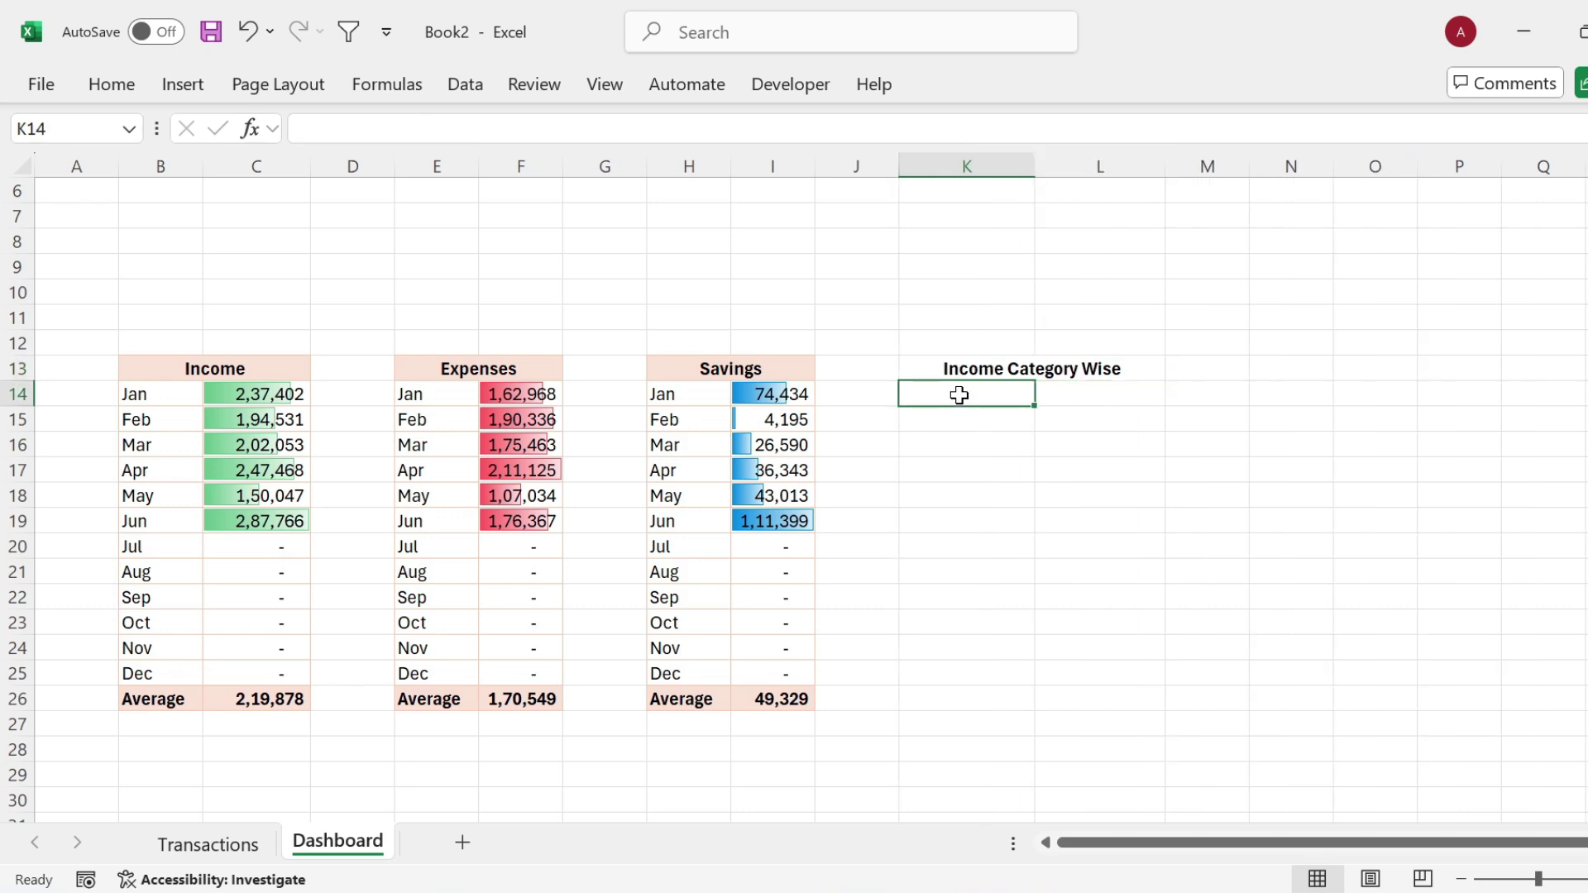
{"action": "type", "text": "Item"}
{"action": "left_click", "coordinate": [1068, 392]}
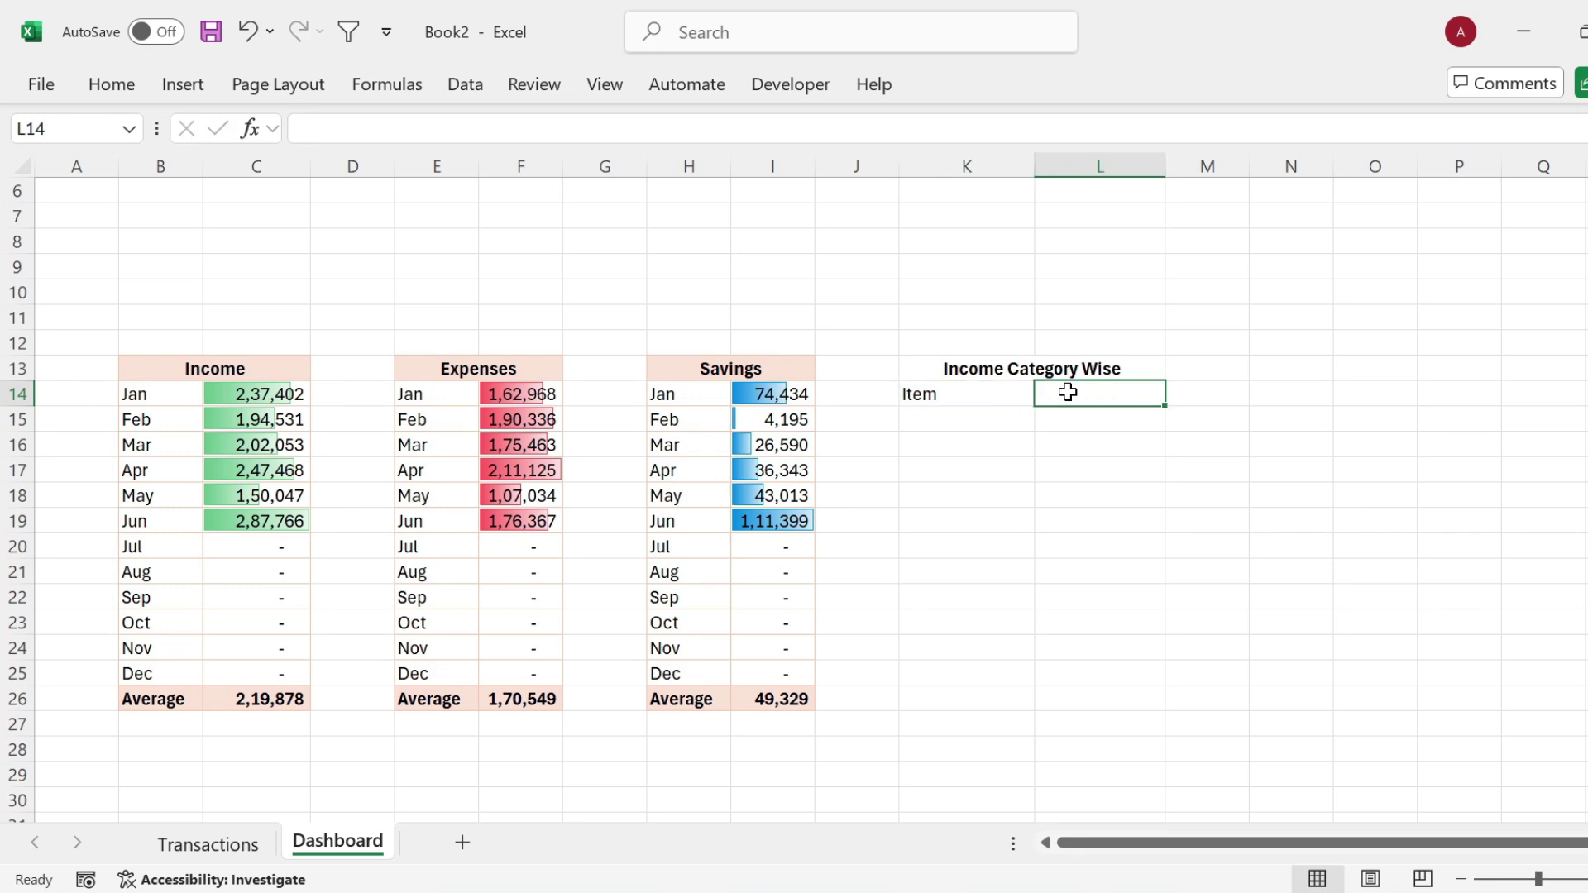
{"action": "type", "text": "Amount"}
Step: Give the Item and Amount headers in K14:L14 the light orange fill and bold text
{"action": "left_click_drag", "start_coordinate": [915, 393], "coordinate": [1088, 405]}
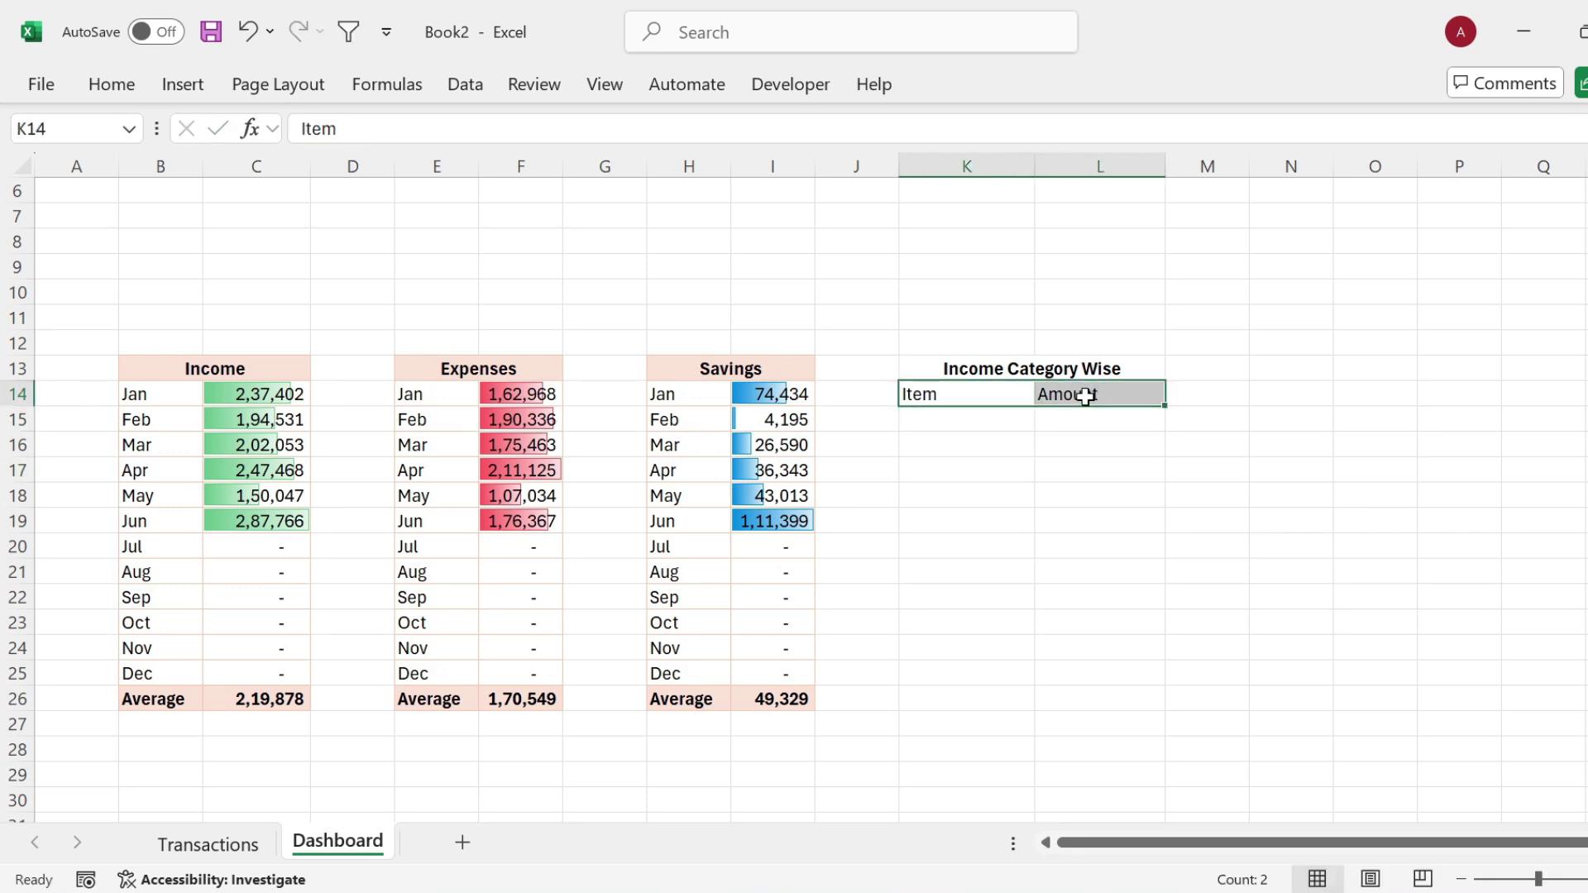
{"action": "left_click", "coordinate": [113, 86]}
{"action": "left_click", "coordinate": [365, 177]}
{"action": "key", "text": "ctrl+b"}
{"action": "left_click", "coordinate": [1152, 466]}
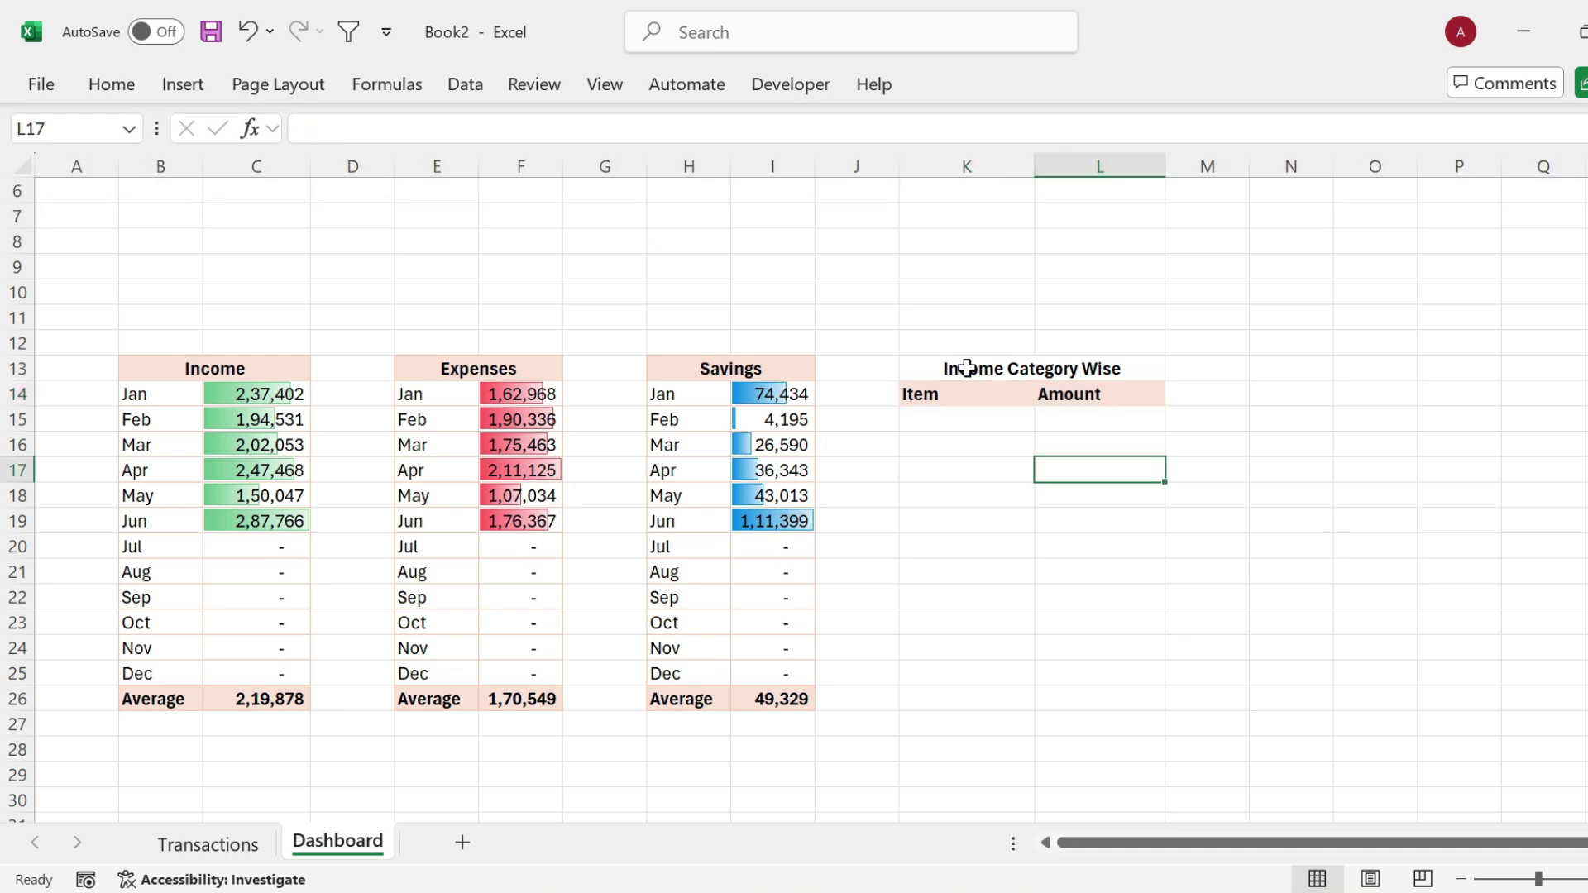
Step: Add light orange outline and inside borders to the Income Category Wise table in K13:L26
{"action": "left_click_drag", "start_coordinate": [939, 364], "coordinate": [1084, 702]}
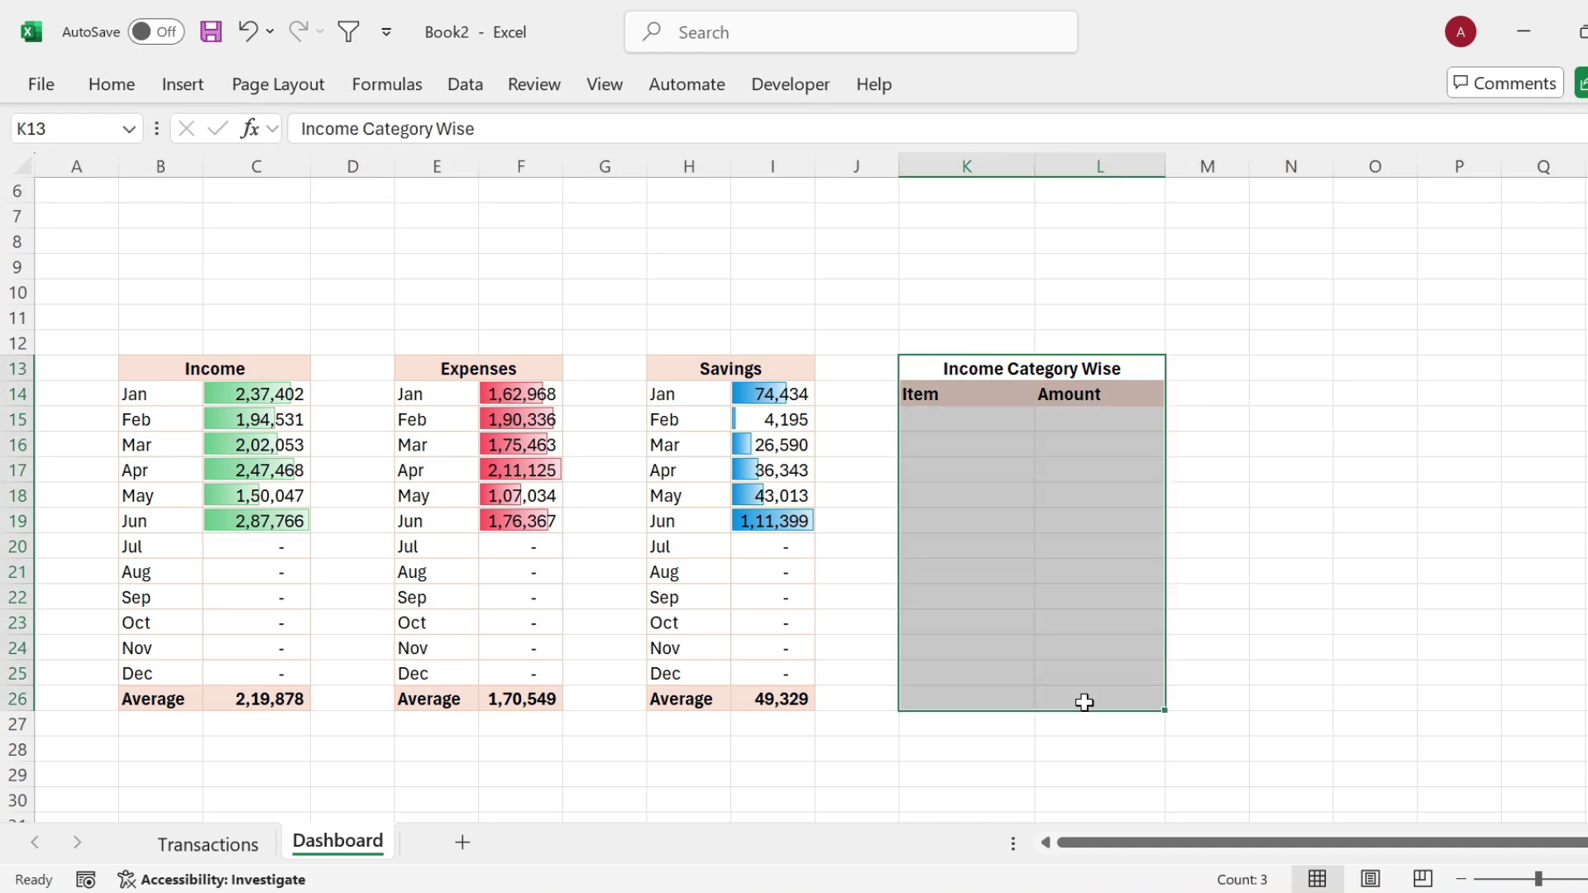
{"action": "key", "text": "ctrl+1"}
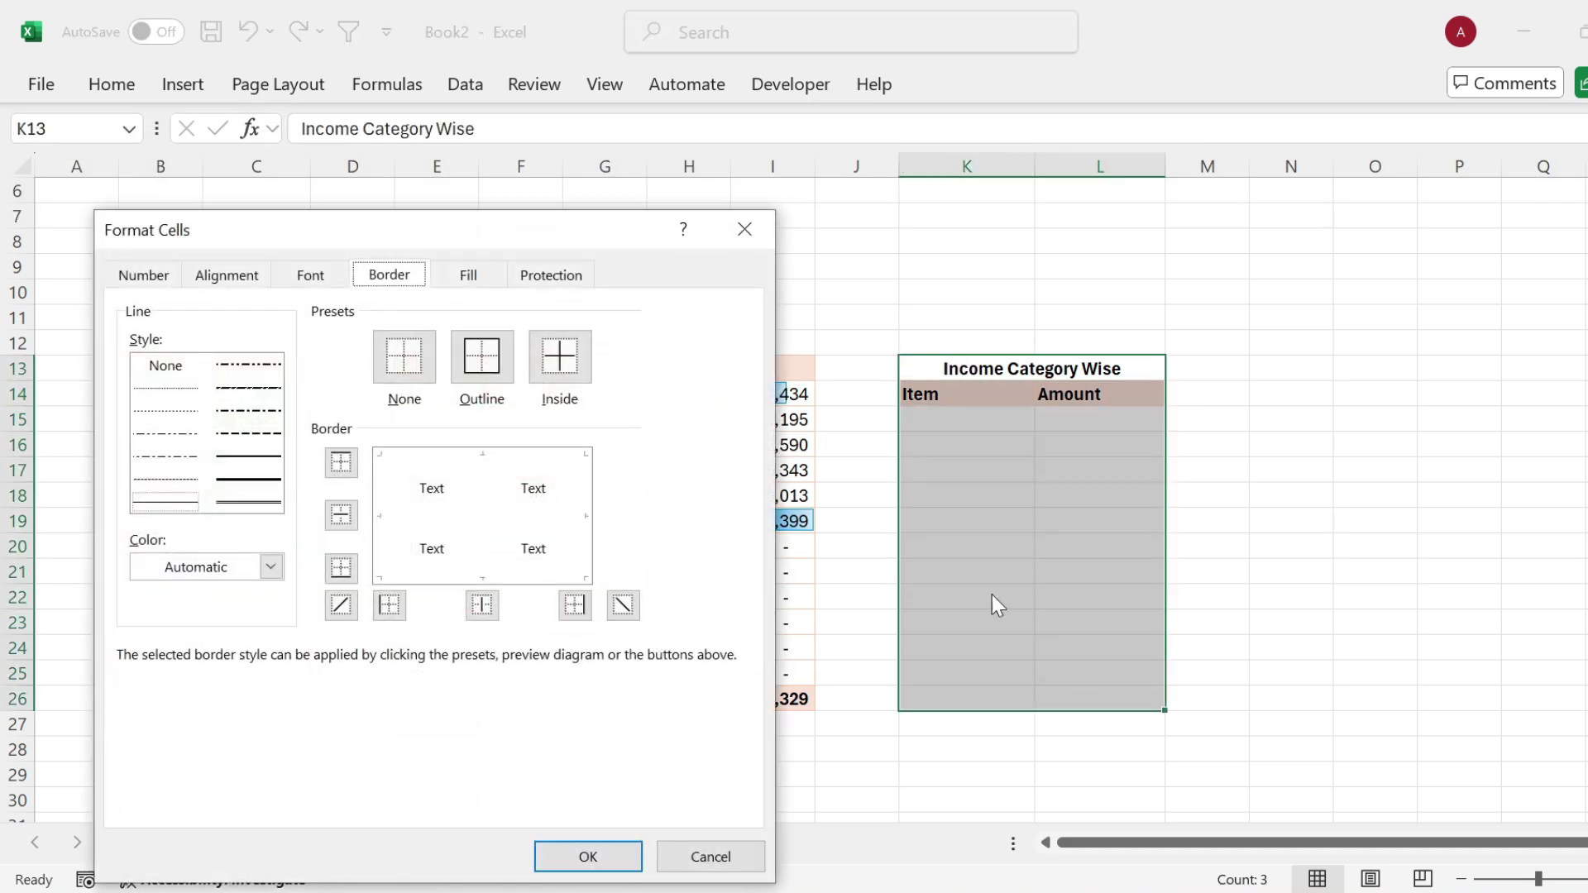
{"action": "left_click", "coordinate": [278, 566]}
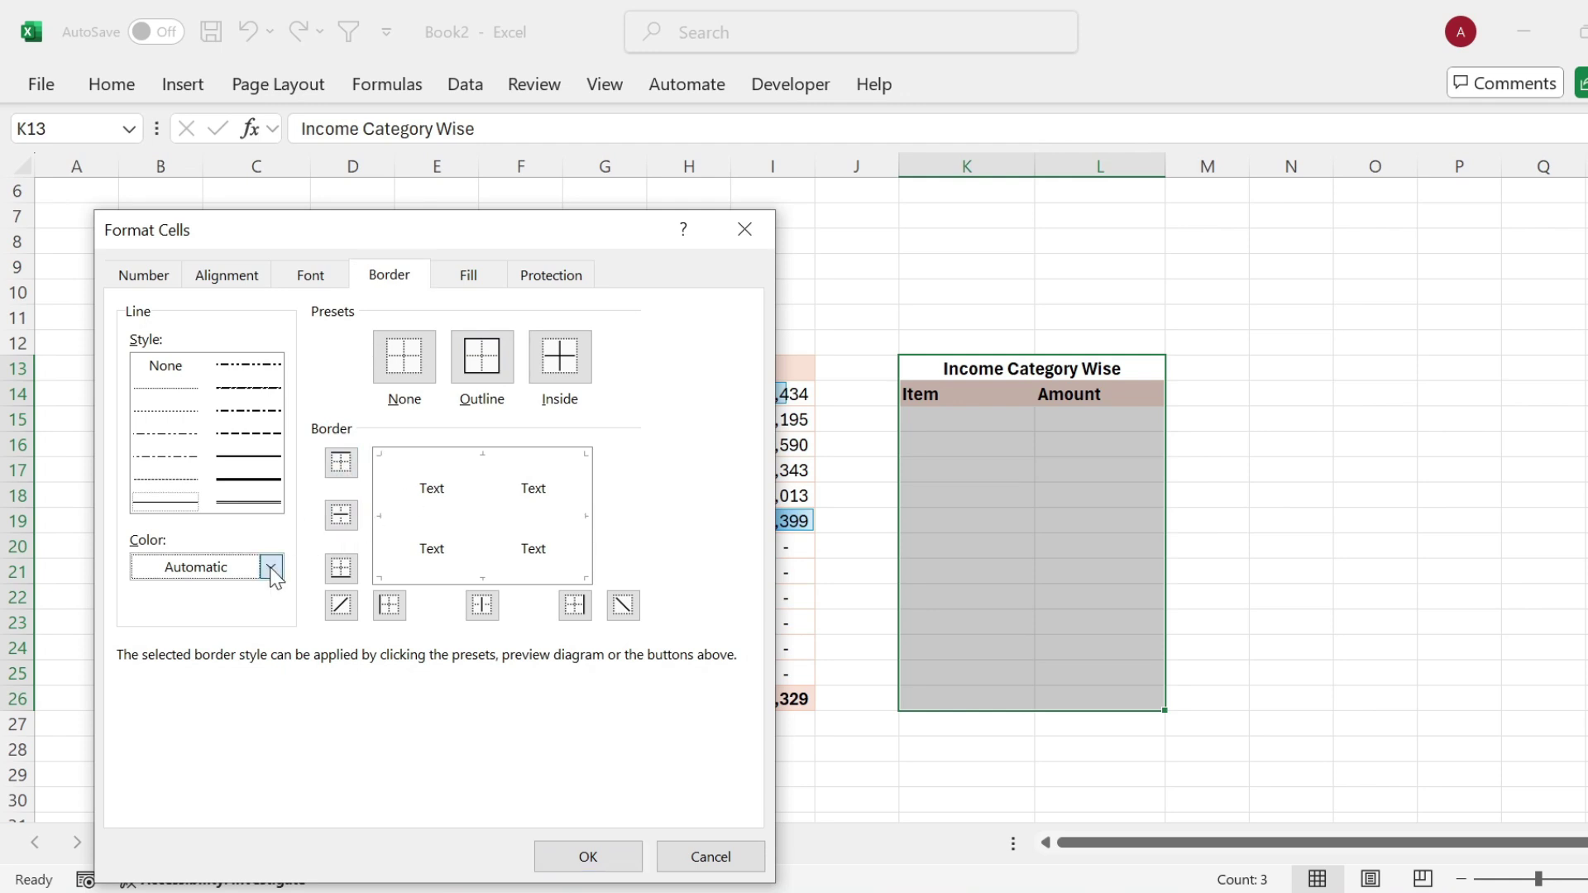
{"action": "left_click", "coordinate": [334, 300]}
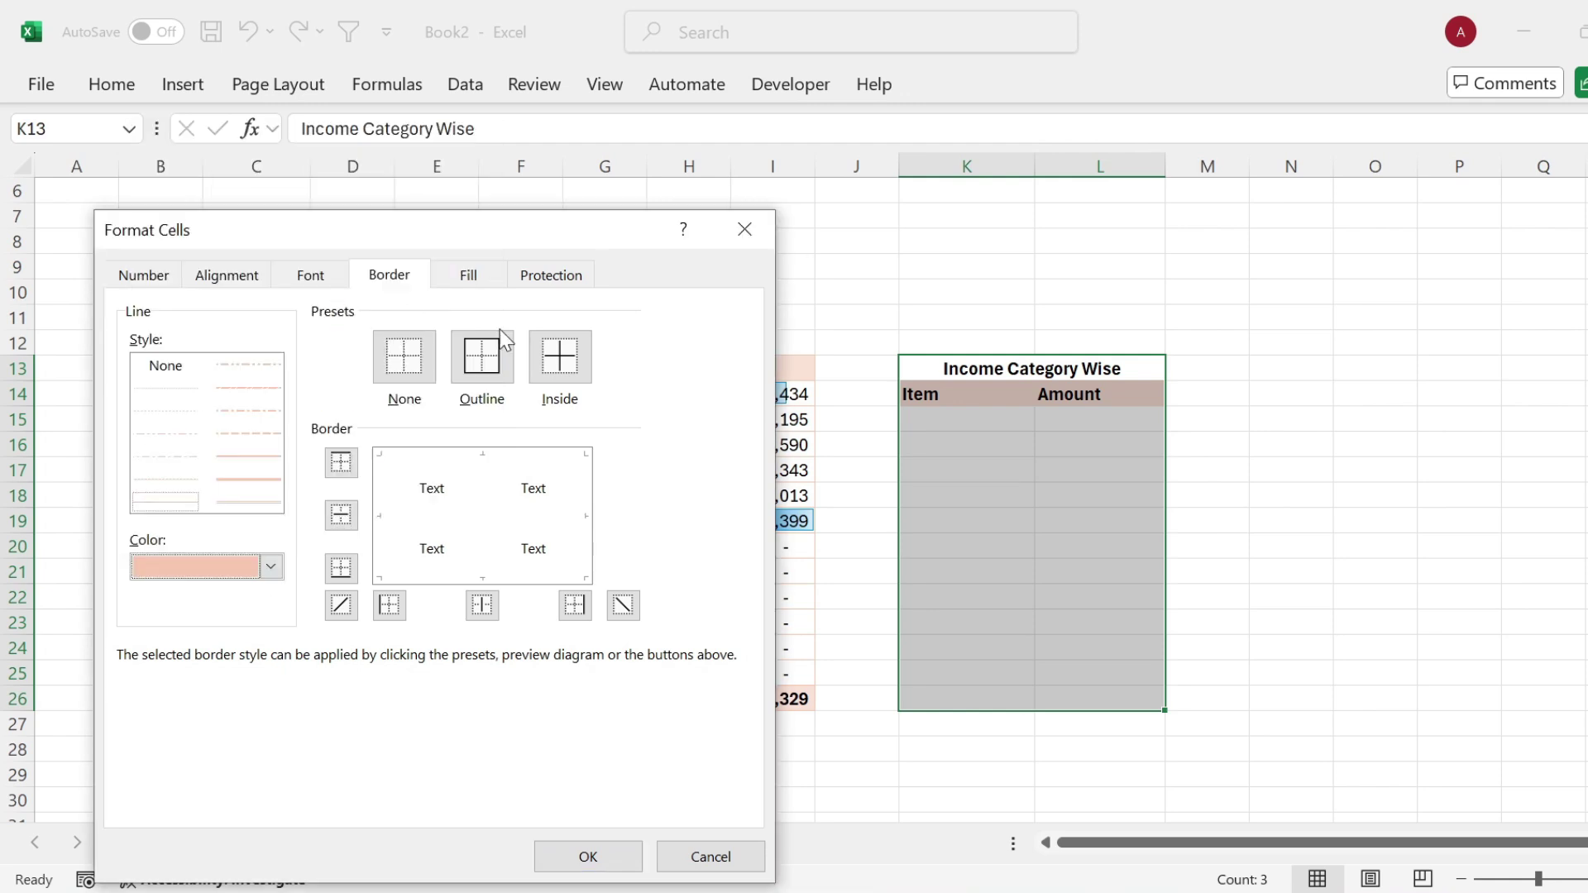
{"action": "left_click", "coordinate": [459, 365]}
{"action": "left_click", "coordinate": [560, 360]}
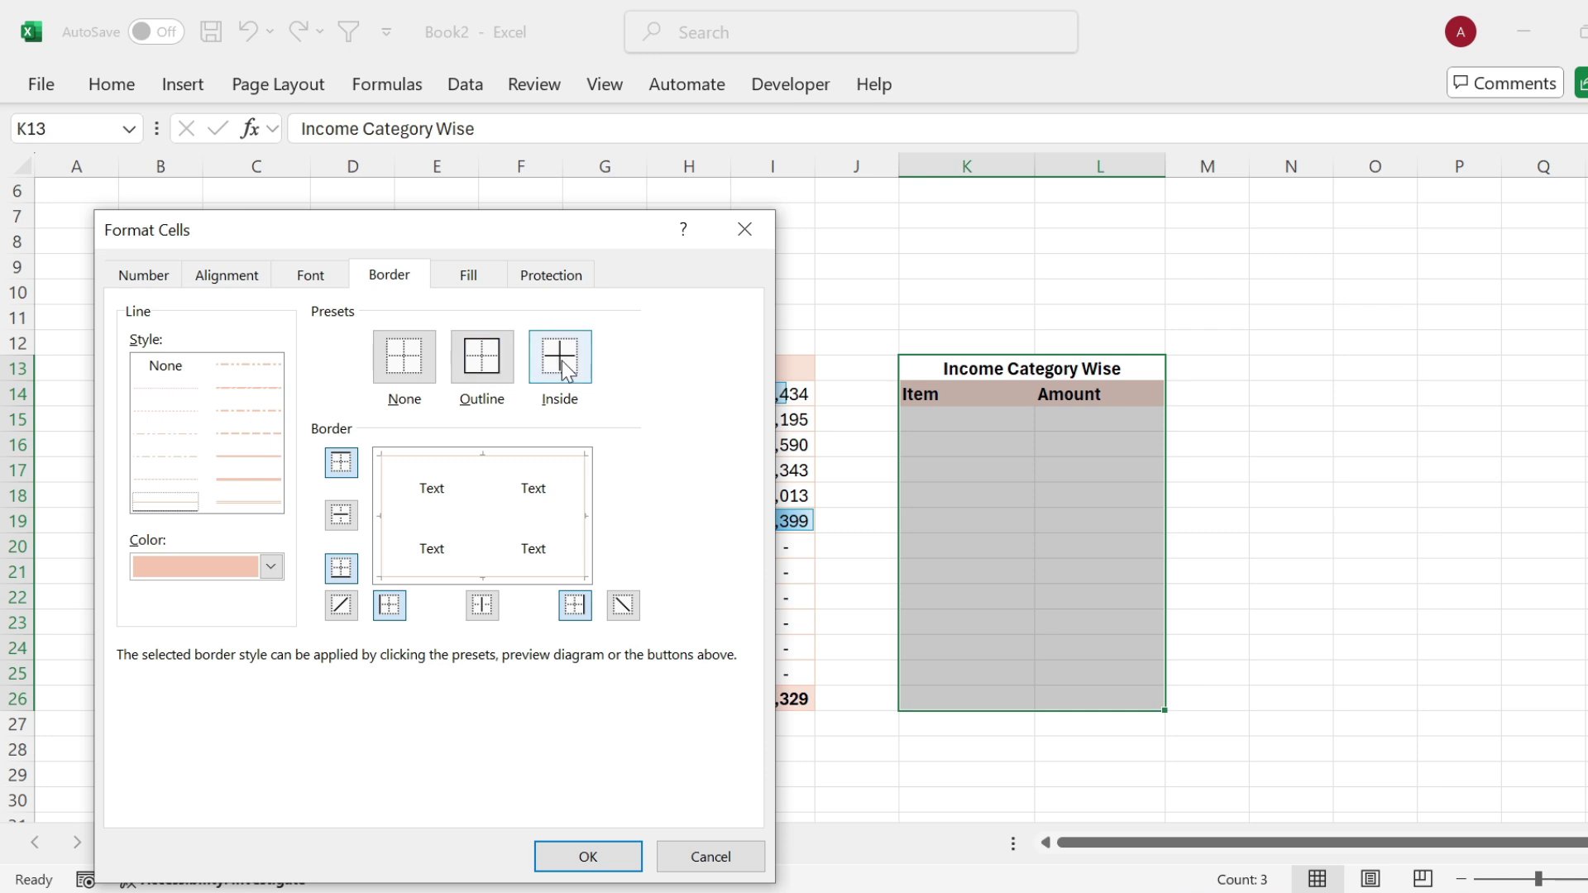
{"action": "left_click", "coordinate": [592, 856]}
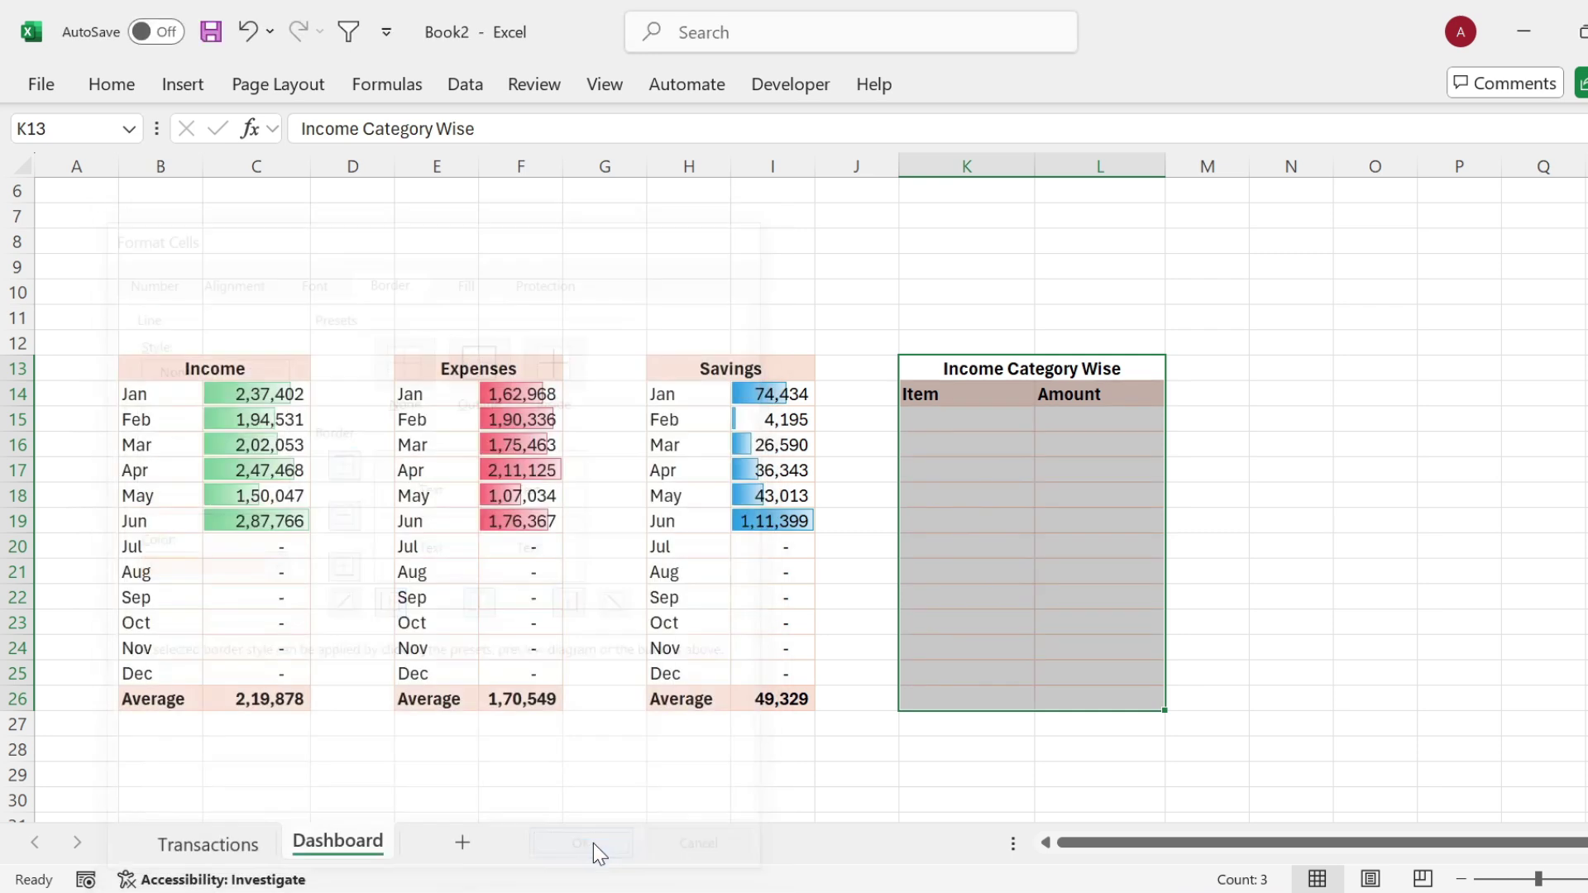
Step: Copy the format of the Savings table's Average label in H26 onto K26:L26
{"action": "left_click_drag", "start_coordinate": [966, 393], "coordinate": [1158, 703]}
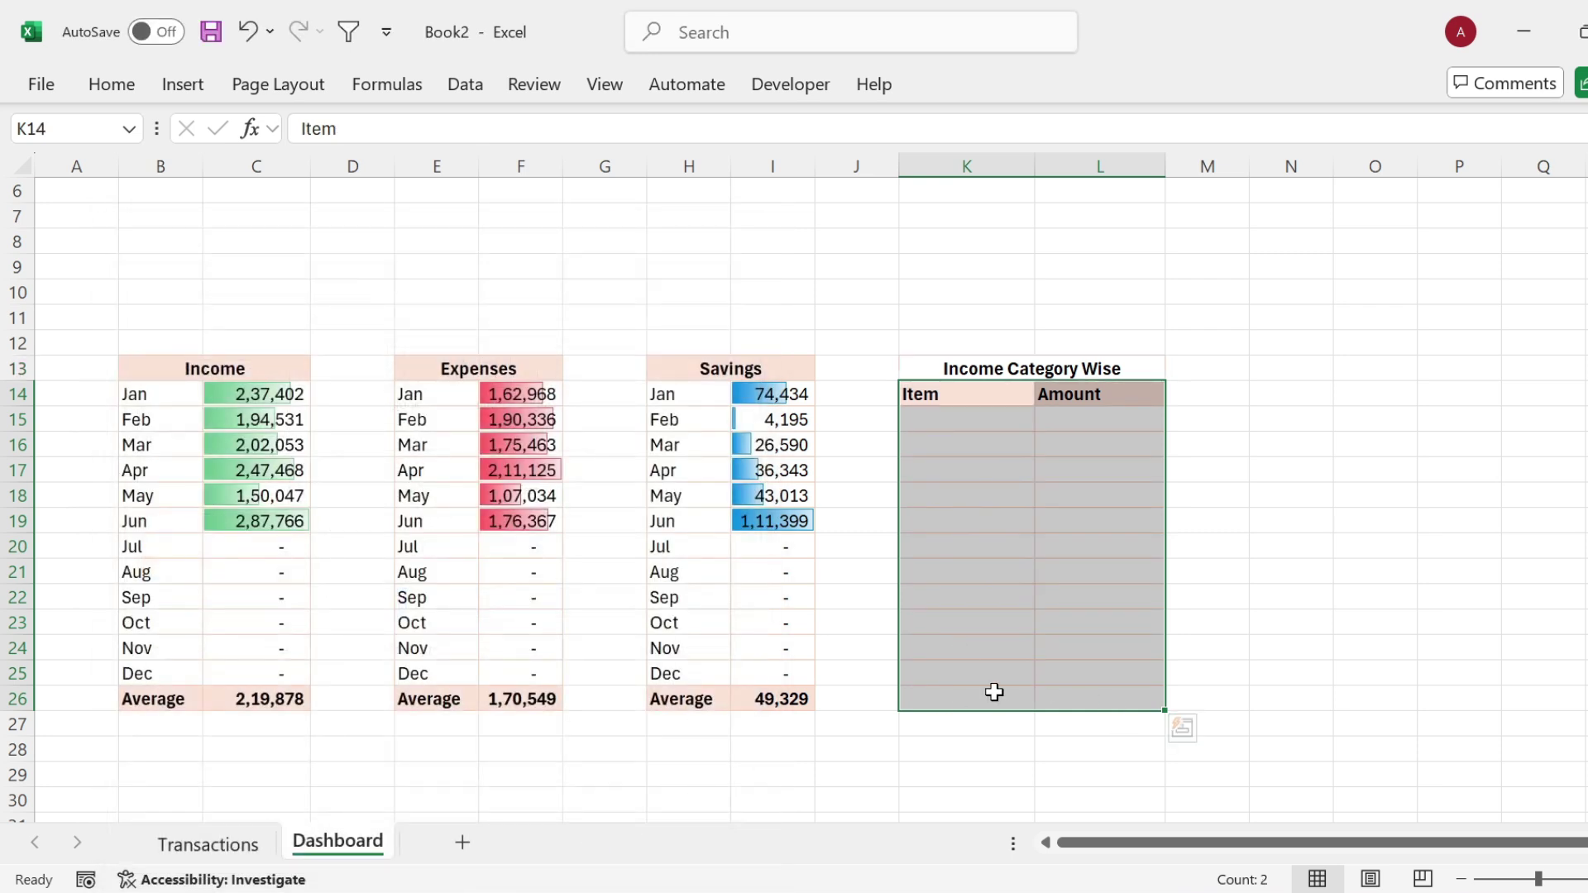
{"action": "left_click", "coordinate": [699, 700]}
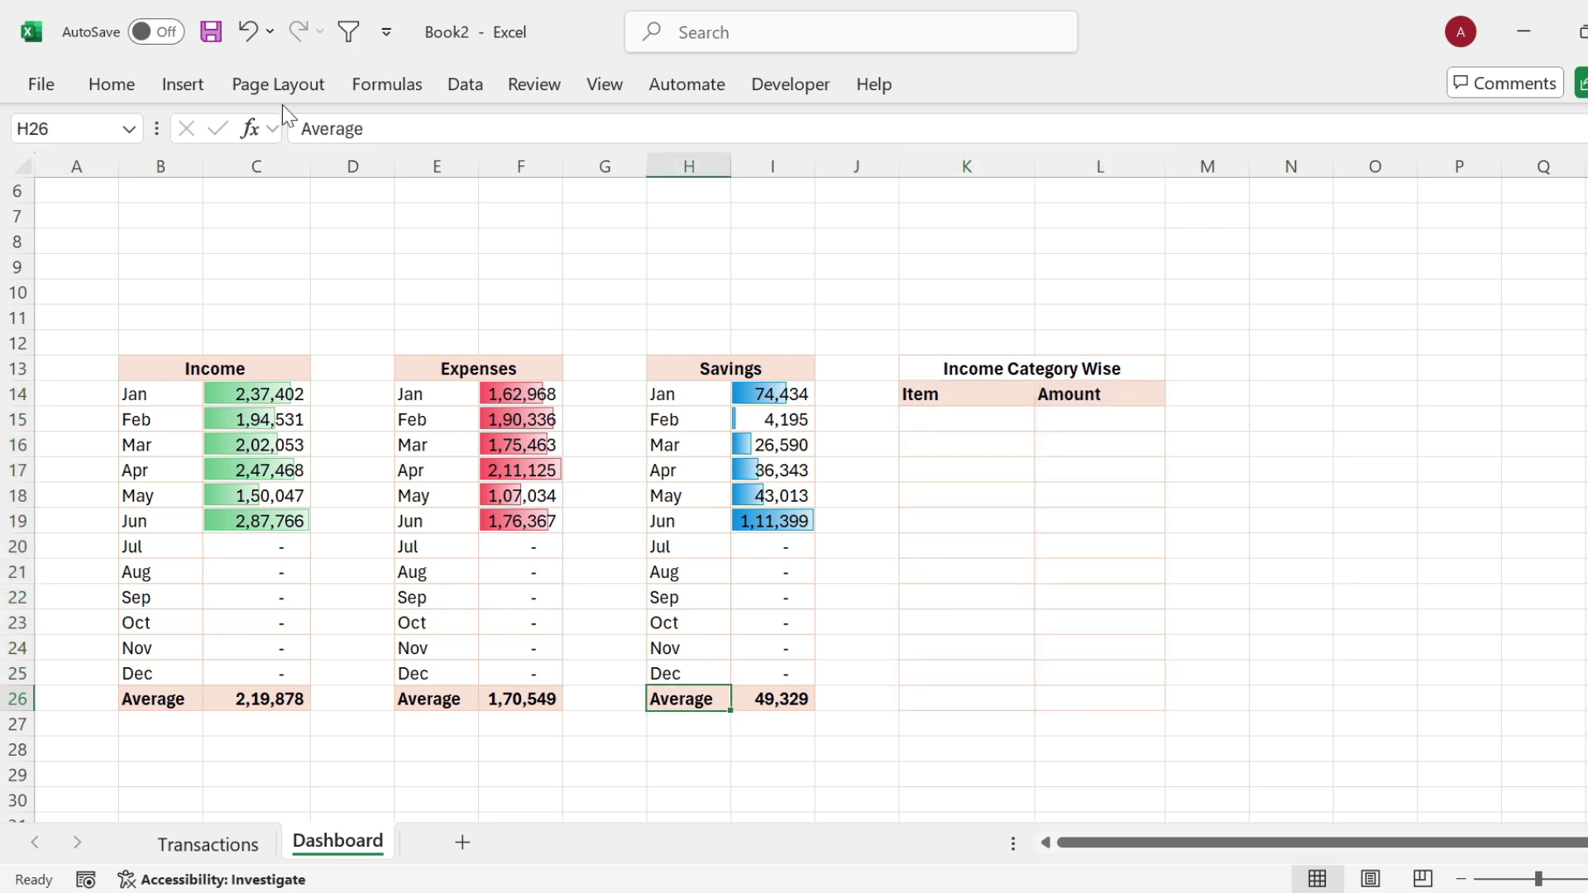
{"action": "left_click", "coordinate": [112, 83]}
{"action": "left_click", "coordinate": [99, 191]}
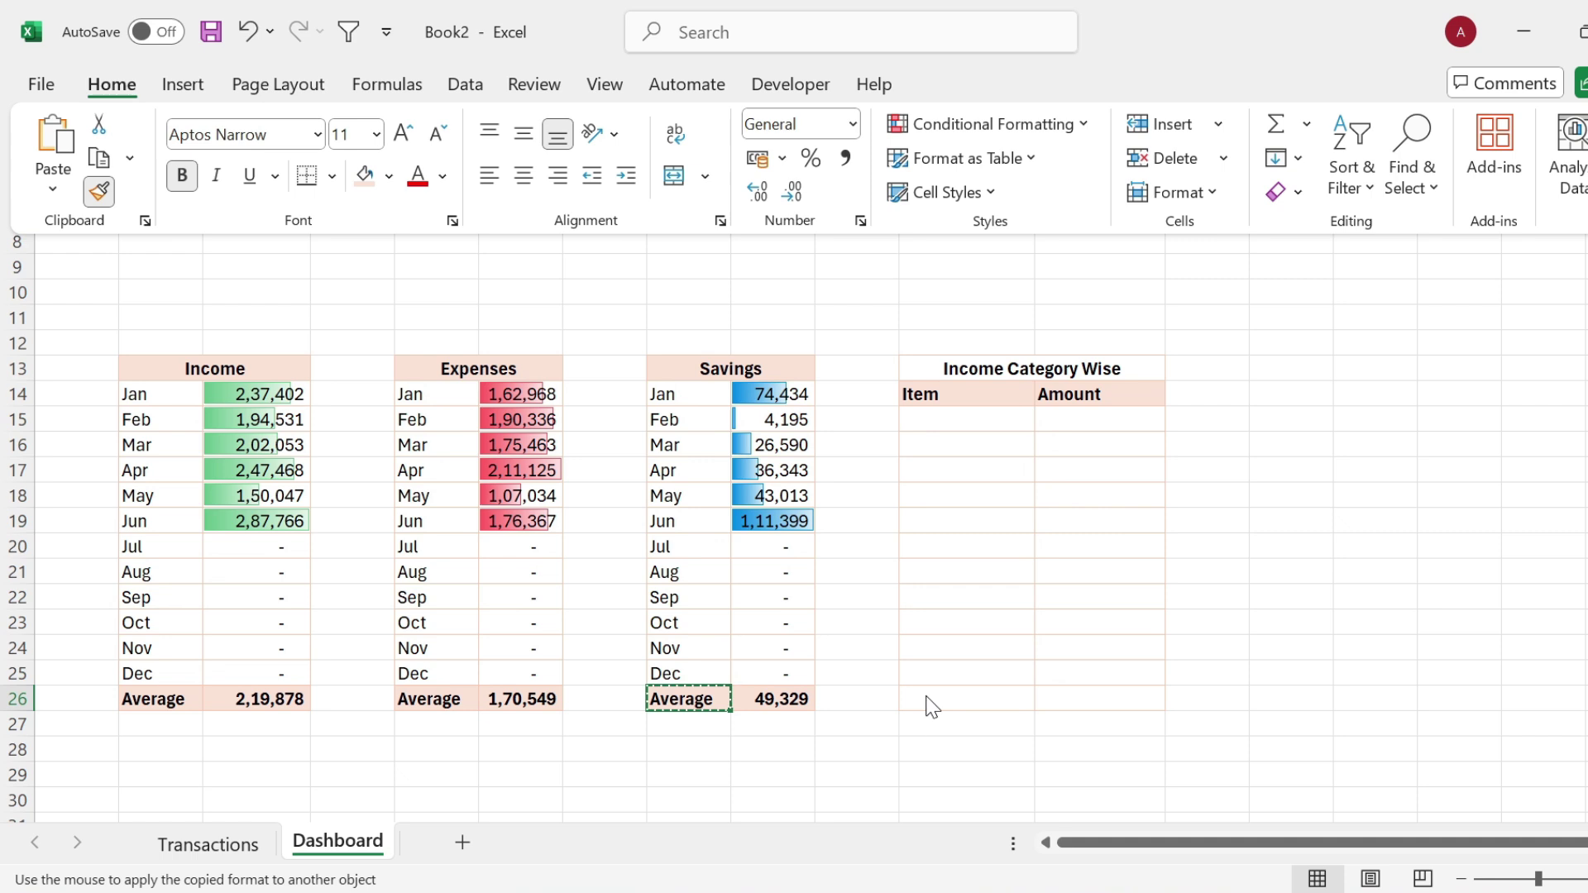
{"action": "mouse_move", "coordinate": [930, 701]}
{"action": "left_mouse_down"}
{"action": "mouse_move", "coordinate": [1092, 702]}
{"action": "mouse_move", "coordinate": [1077, 704]}
{"action": "left_mouse_up"}
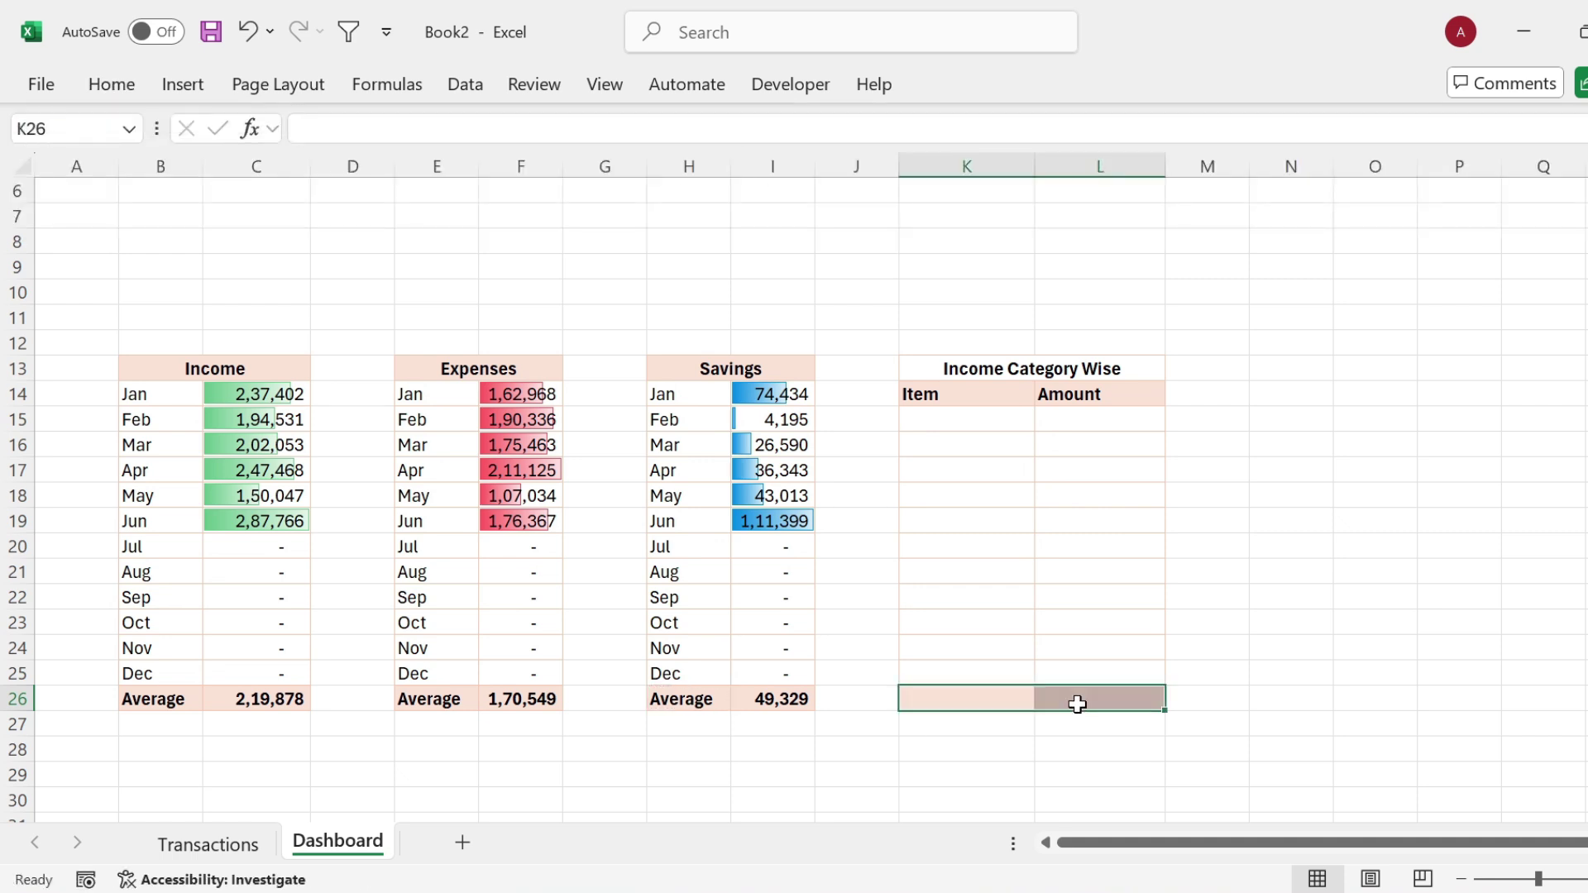
{"action": "left_click", "coordinate": [1084, 626]}
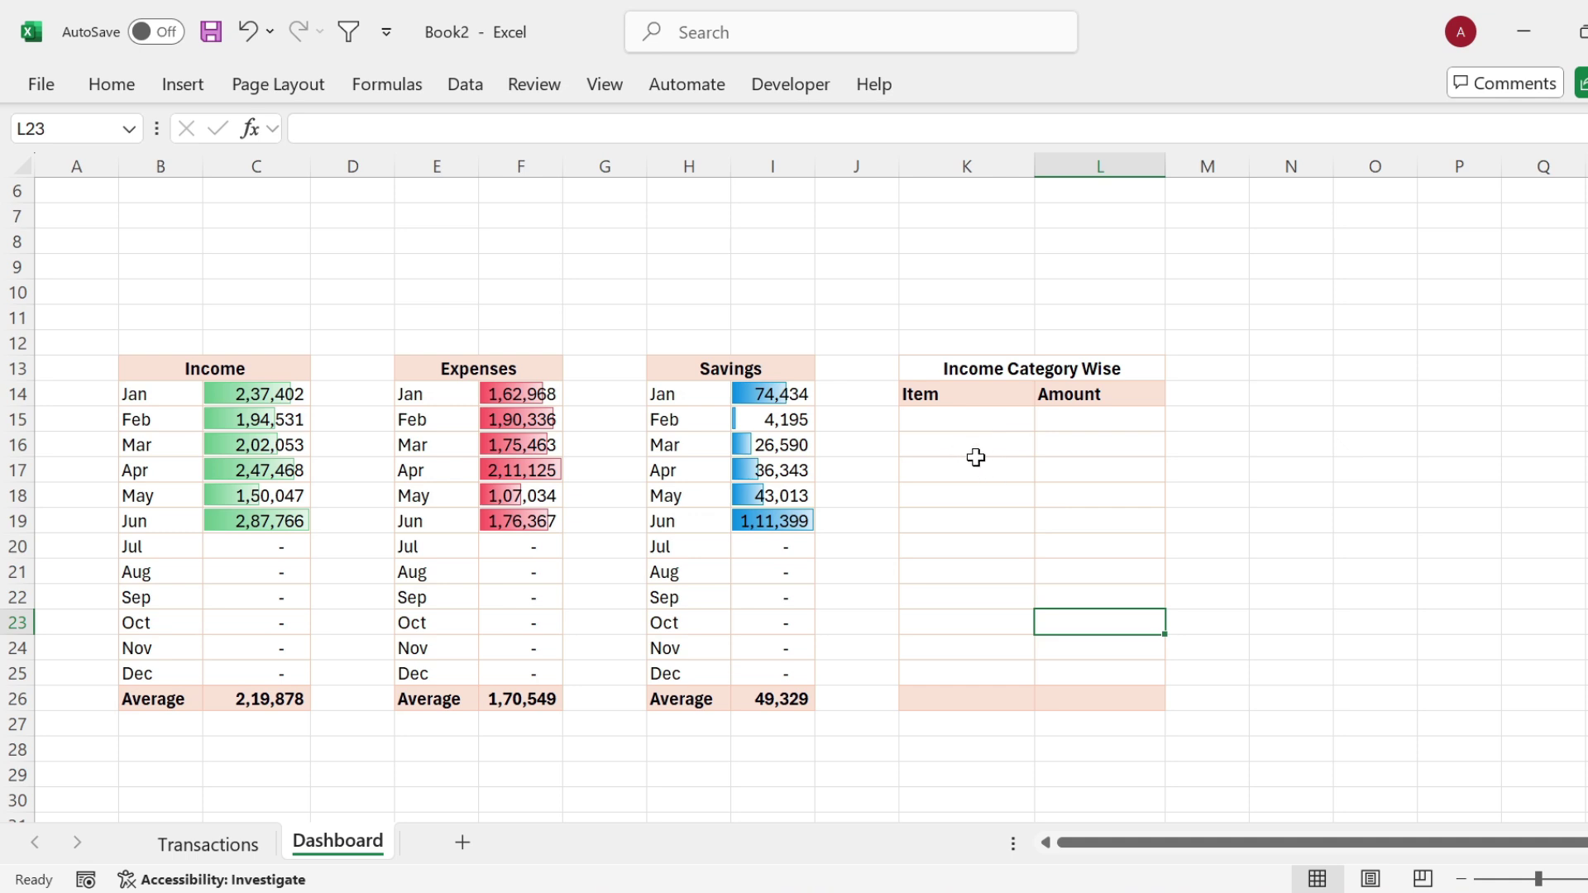
Step: Copy the four income items from the Transactions item list into Dashboard K15:K18 as values only, and autofit column K
{"action": "left_click", "coordinate": [208, 843]}
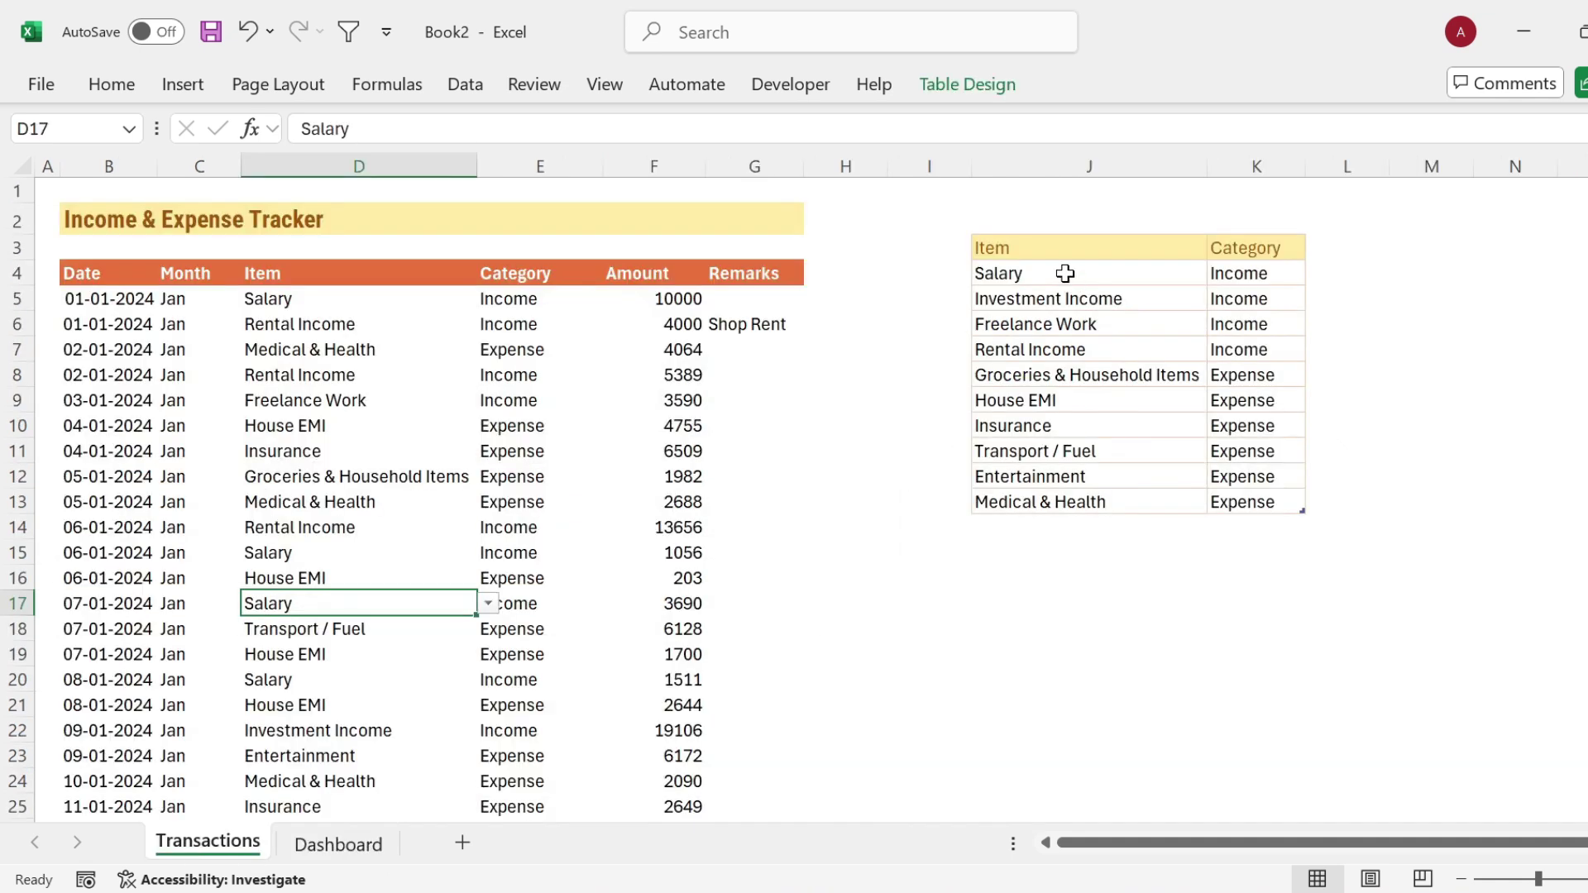
{"action": "left_click_drag", "start_coordinate": [1063, 273], "coordinate": [1059, 343]}
{"action": "key", "text": "ctrl+c"}
{"action": "left_click", "coordinate": [322, 844]}
{"action": "left_click", "coordinate": [959, 420]}
{"action": "key", "text": "ctrl+alt+v"}
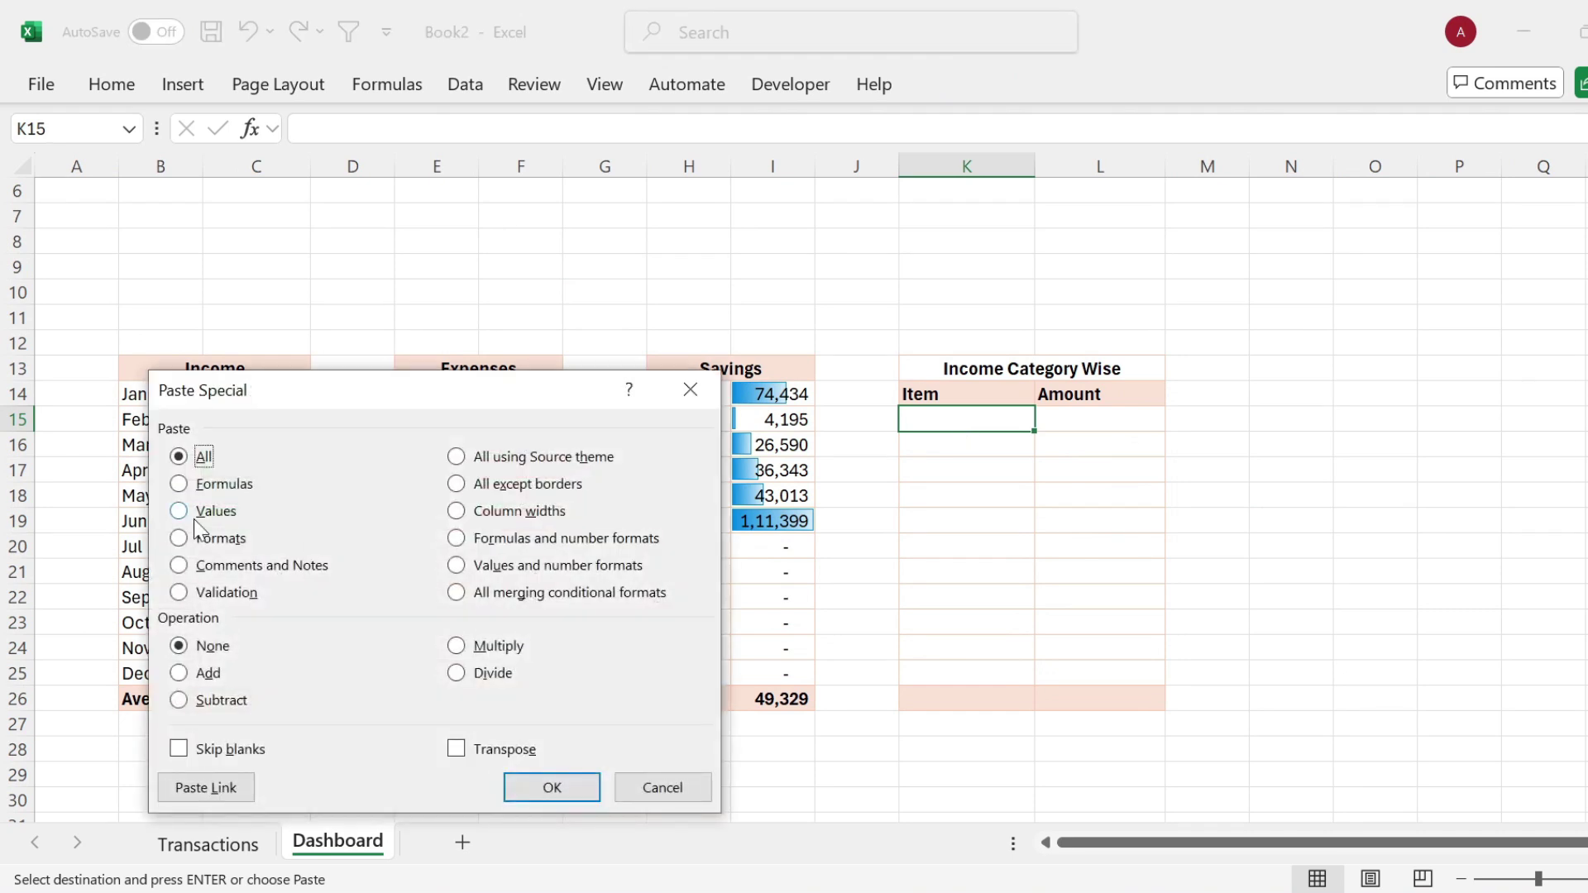
{"action": "left_click", "coordinate": [178, 514]}
{"action": "left_click", "coordinate": [550, 787]}
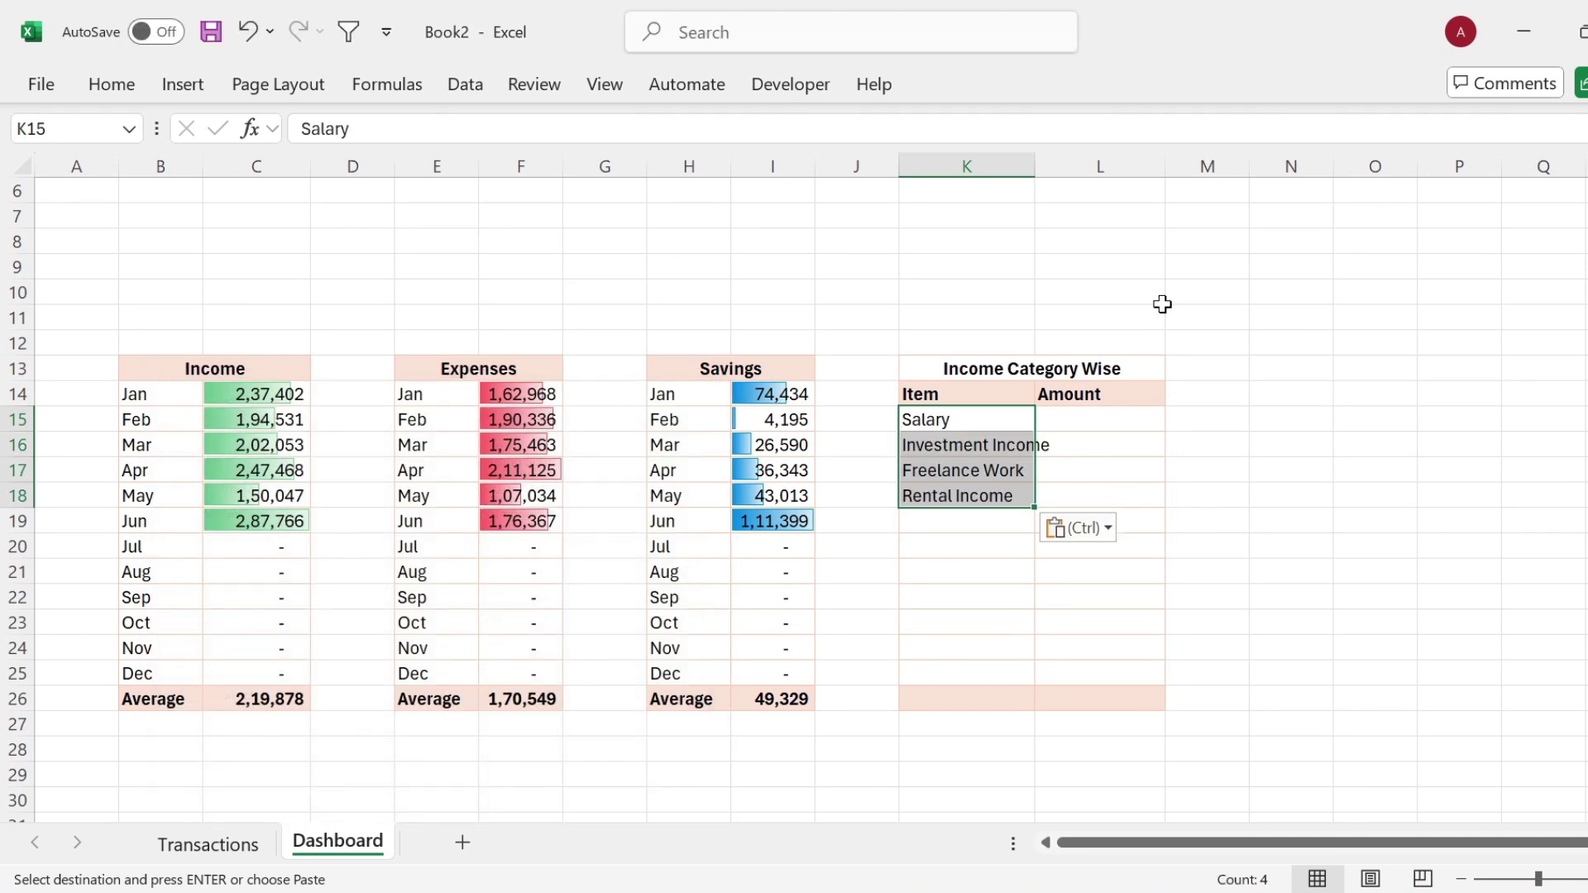
{"action": "double_click", "coordinate": [1036, 166]}
Step: Label the Income Category Wise table's bottom row "Total" in K26
{"action": "left_click", "coordinate": [993, 703]}
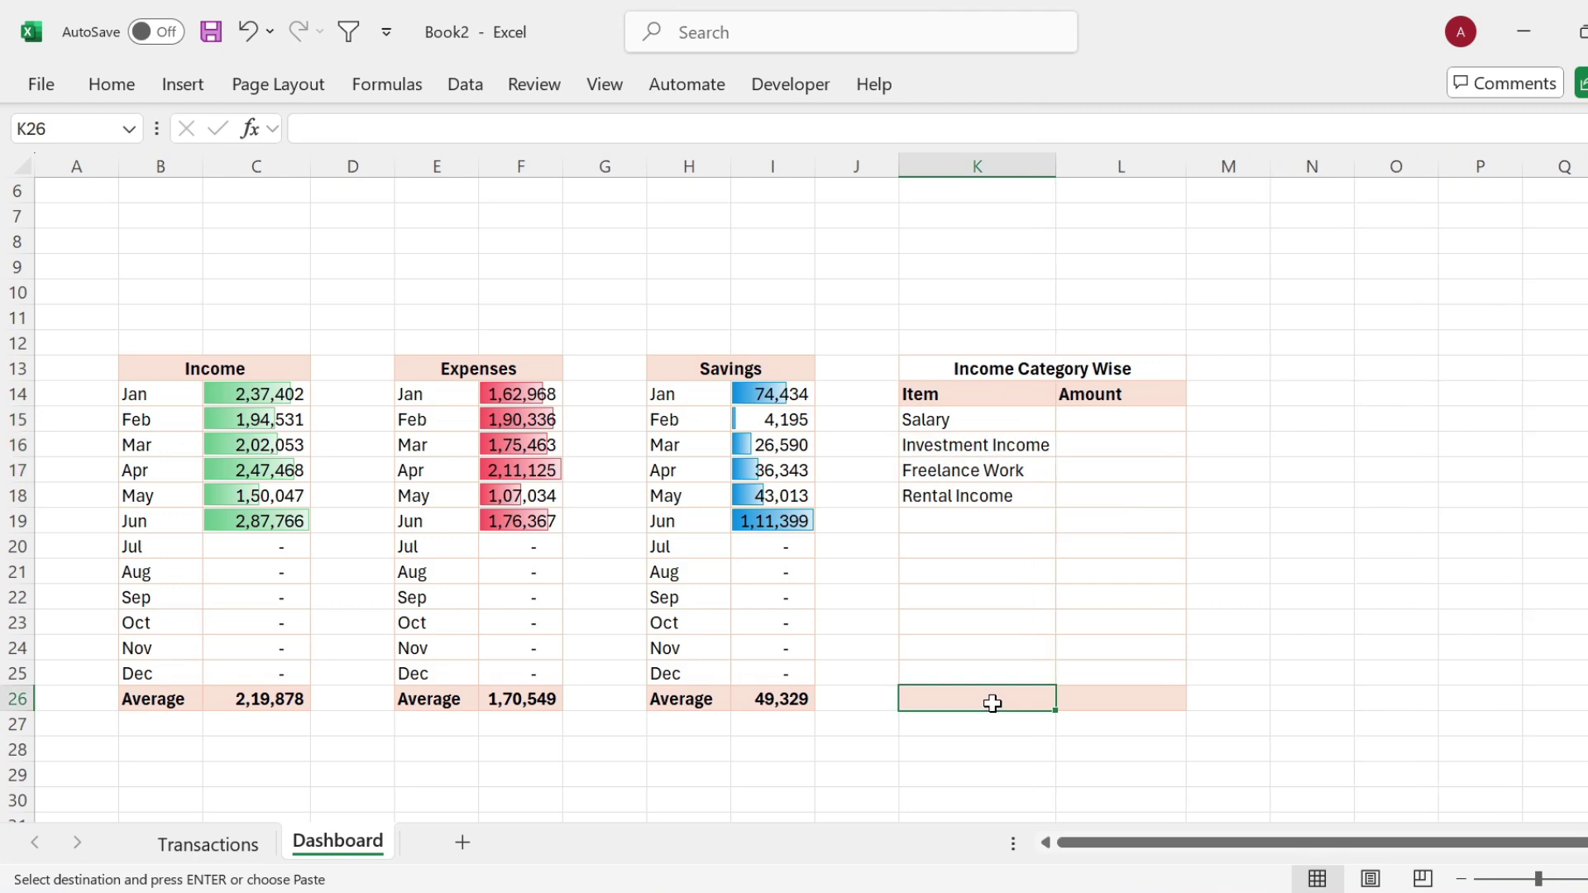
{"action": "type", "text": "Total"}
{"action": "key", "text": "Tab"}
Step: Build a SUMIF formula in L15 with Records[Item] as range, K15 as criteria and the Records table for the sum range
{"action": "left_click", "coordinate": [1117, 425]}
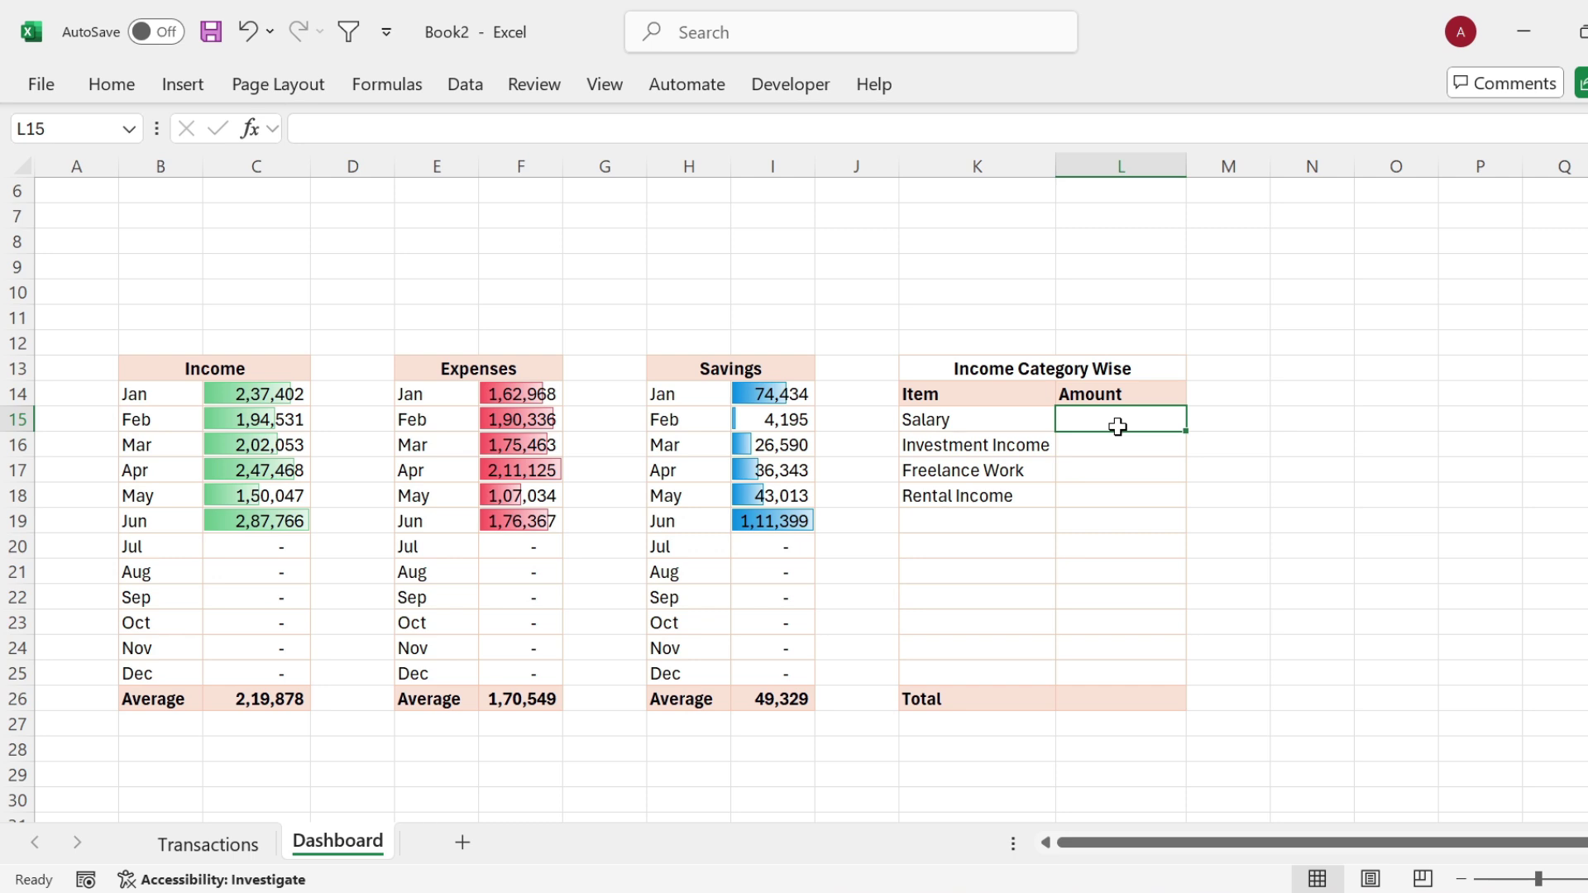
{"action": "type", "text": "="}
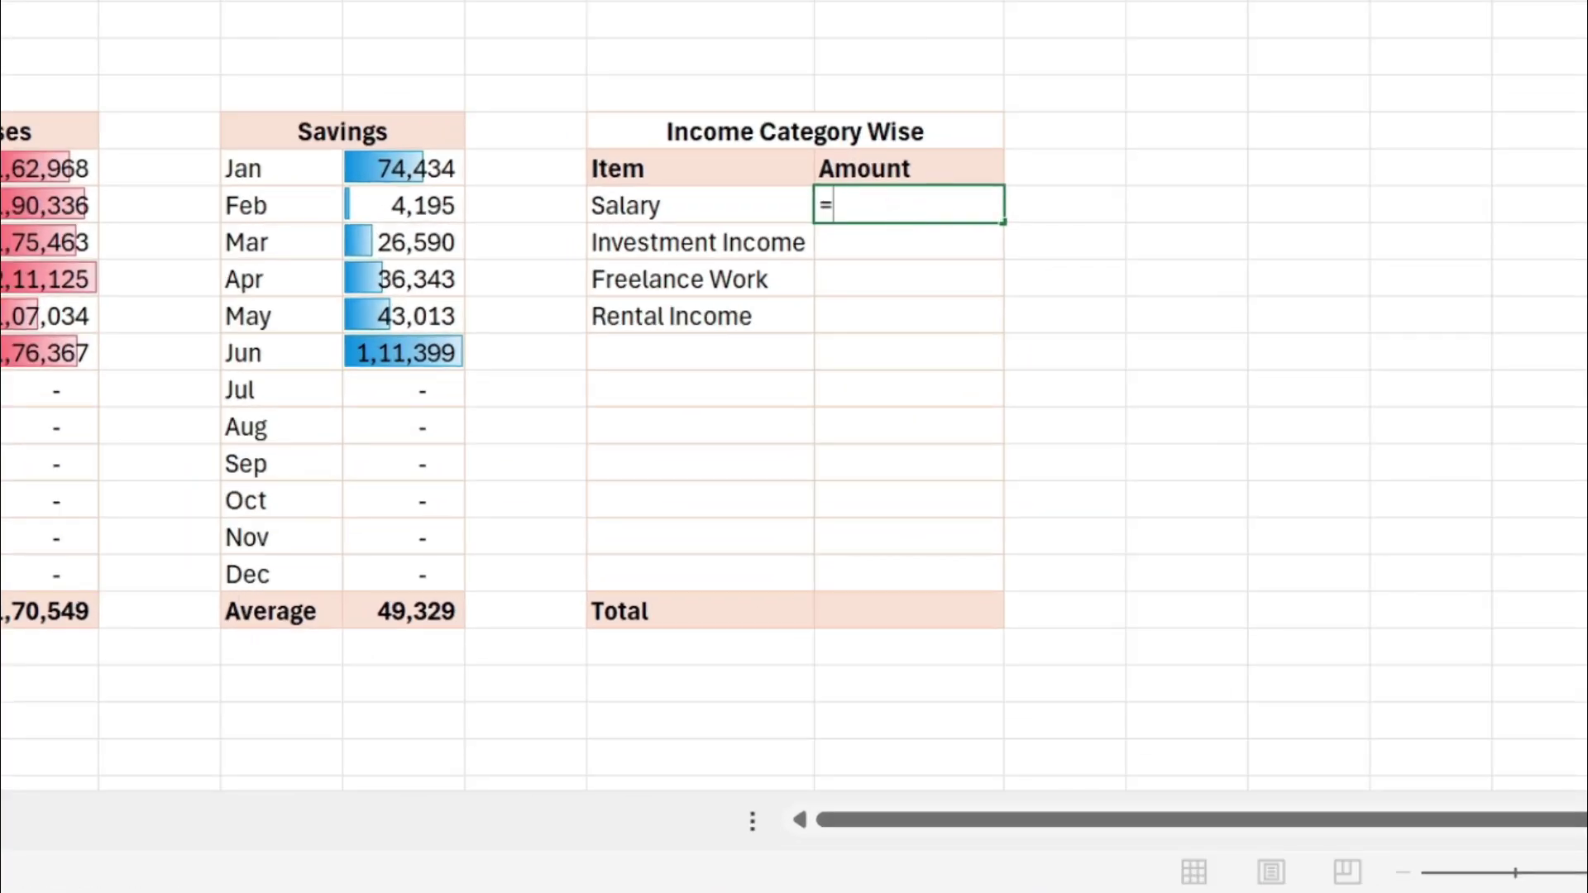
{"action": "type", "text": "sum"}
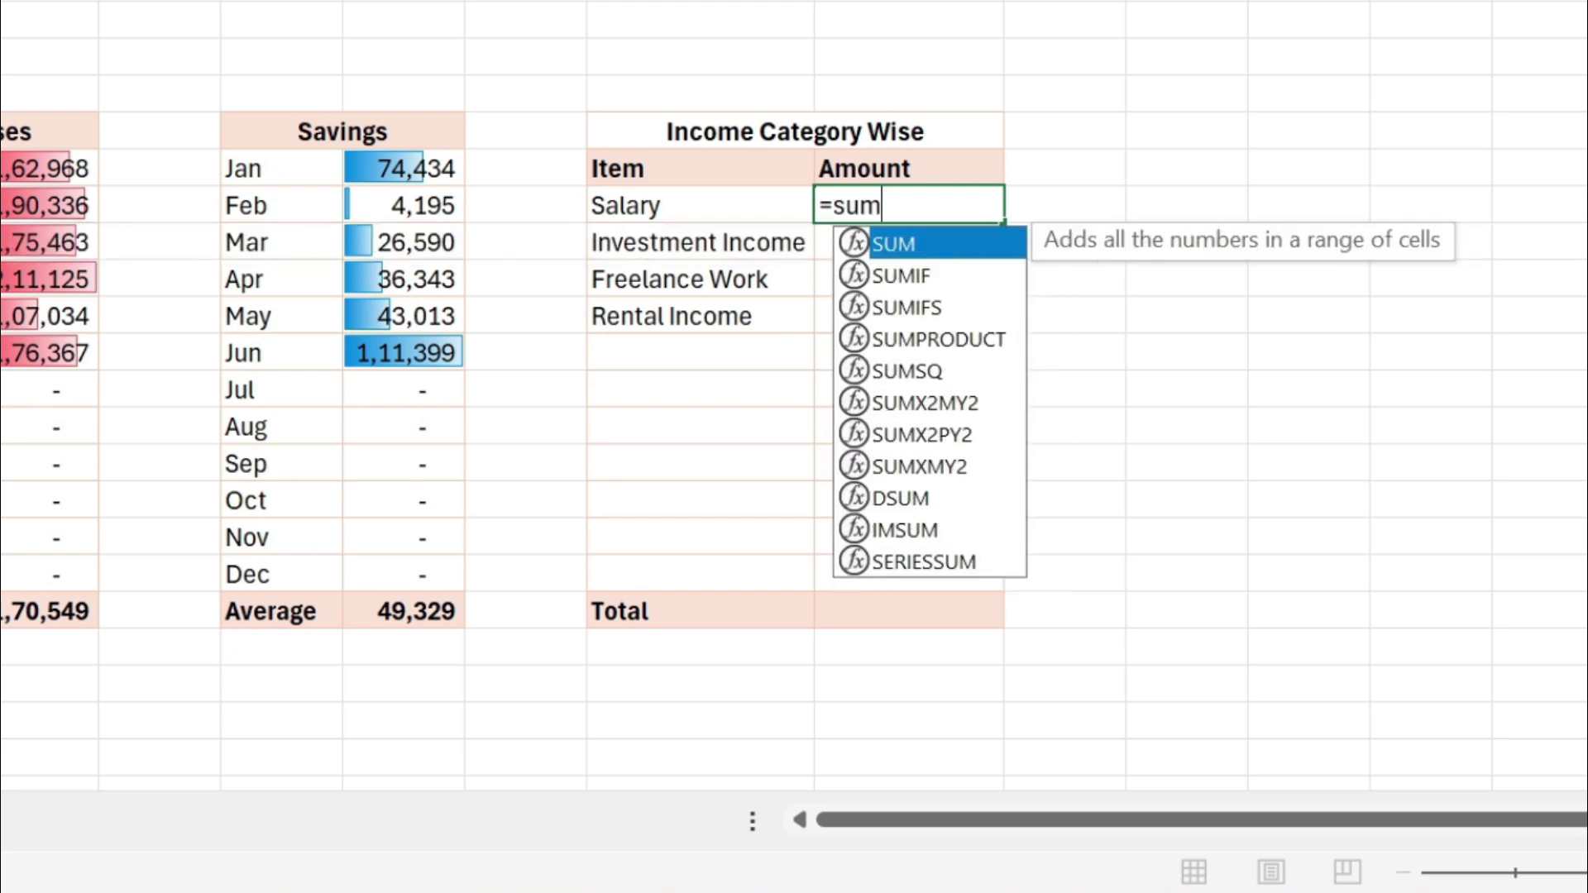
{"action": "double_click", "coordinate": [931, 277]}
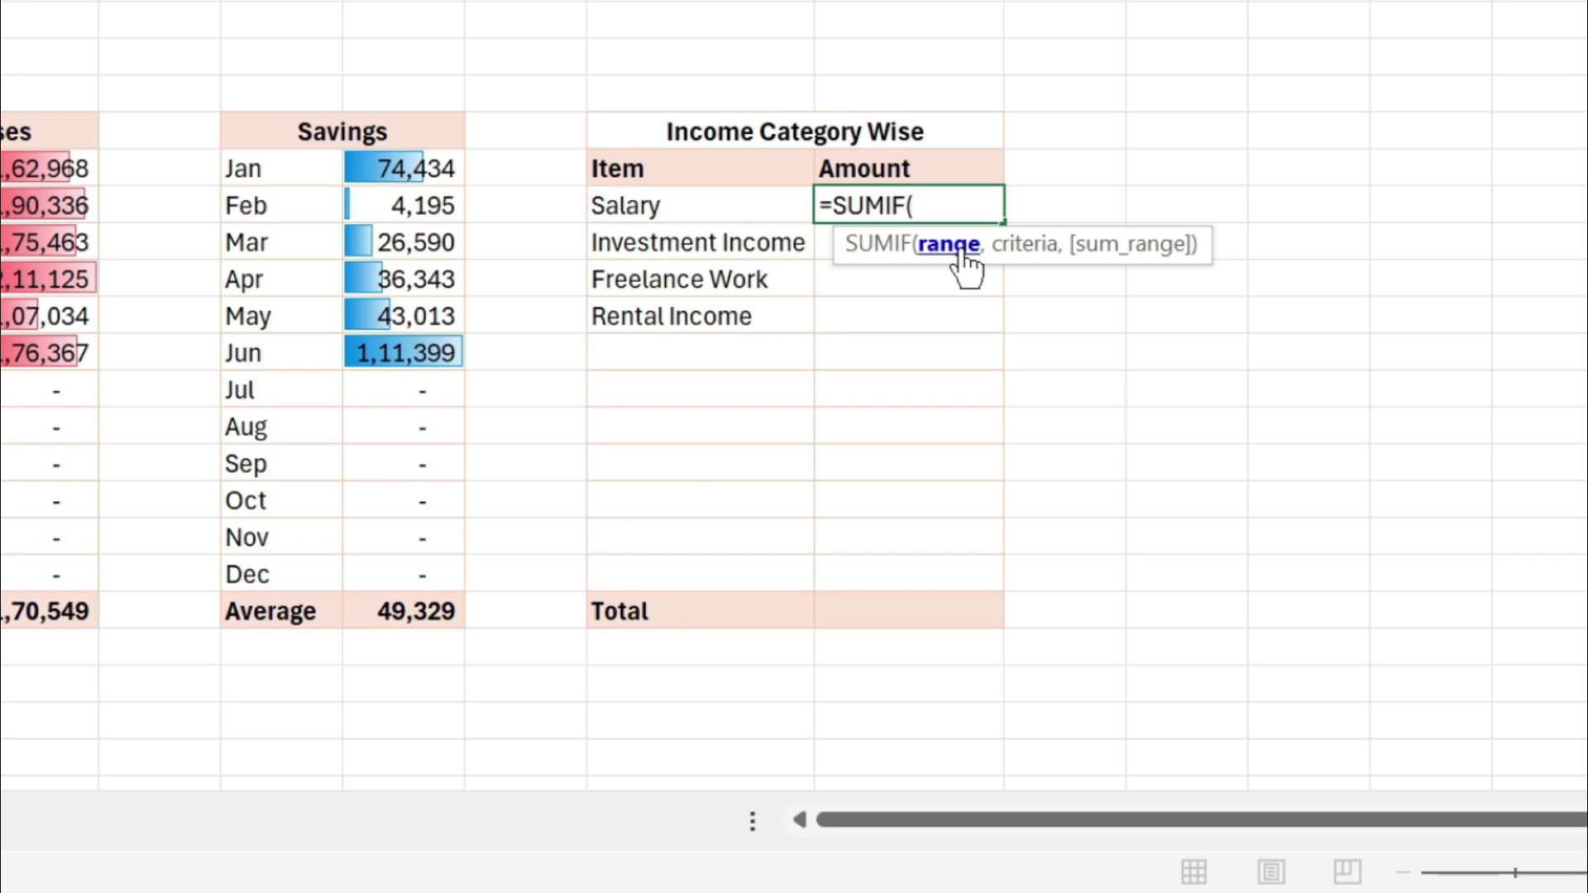
{"action": "type", "text": "rec"}
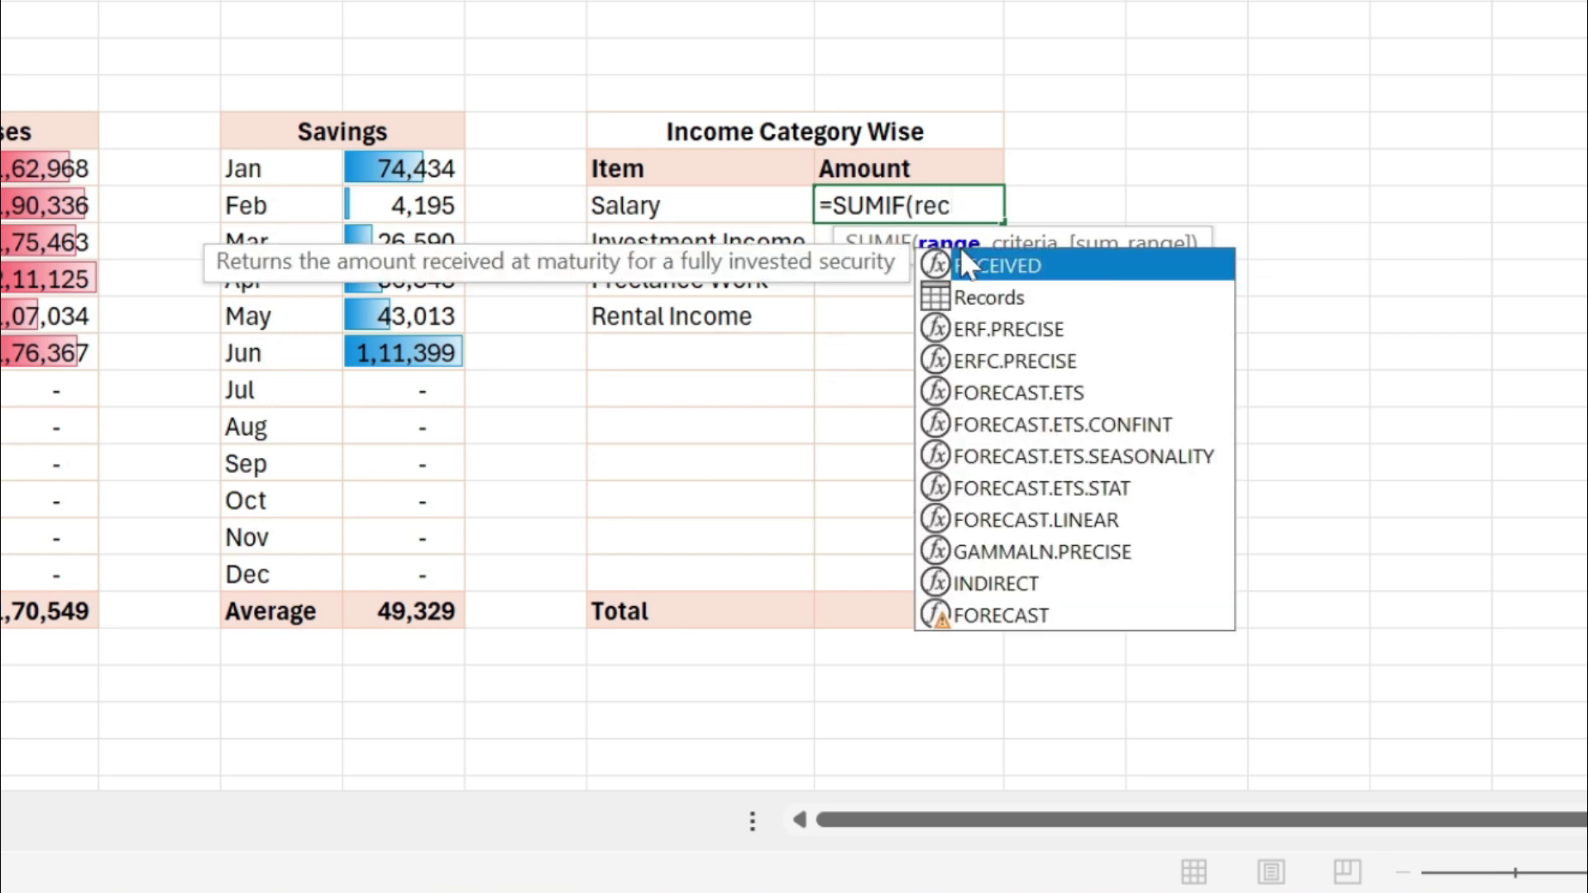
{"action": "double_click", "coordinate": [1007, 300]}
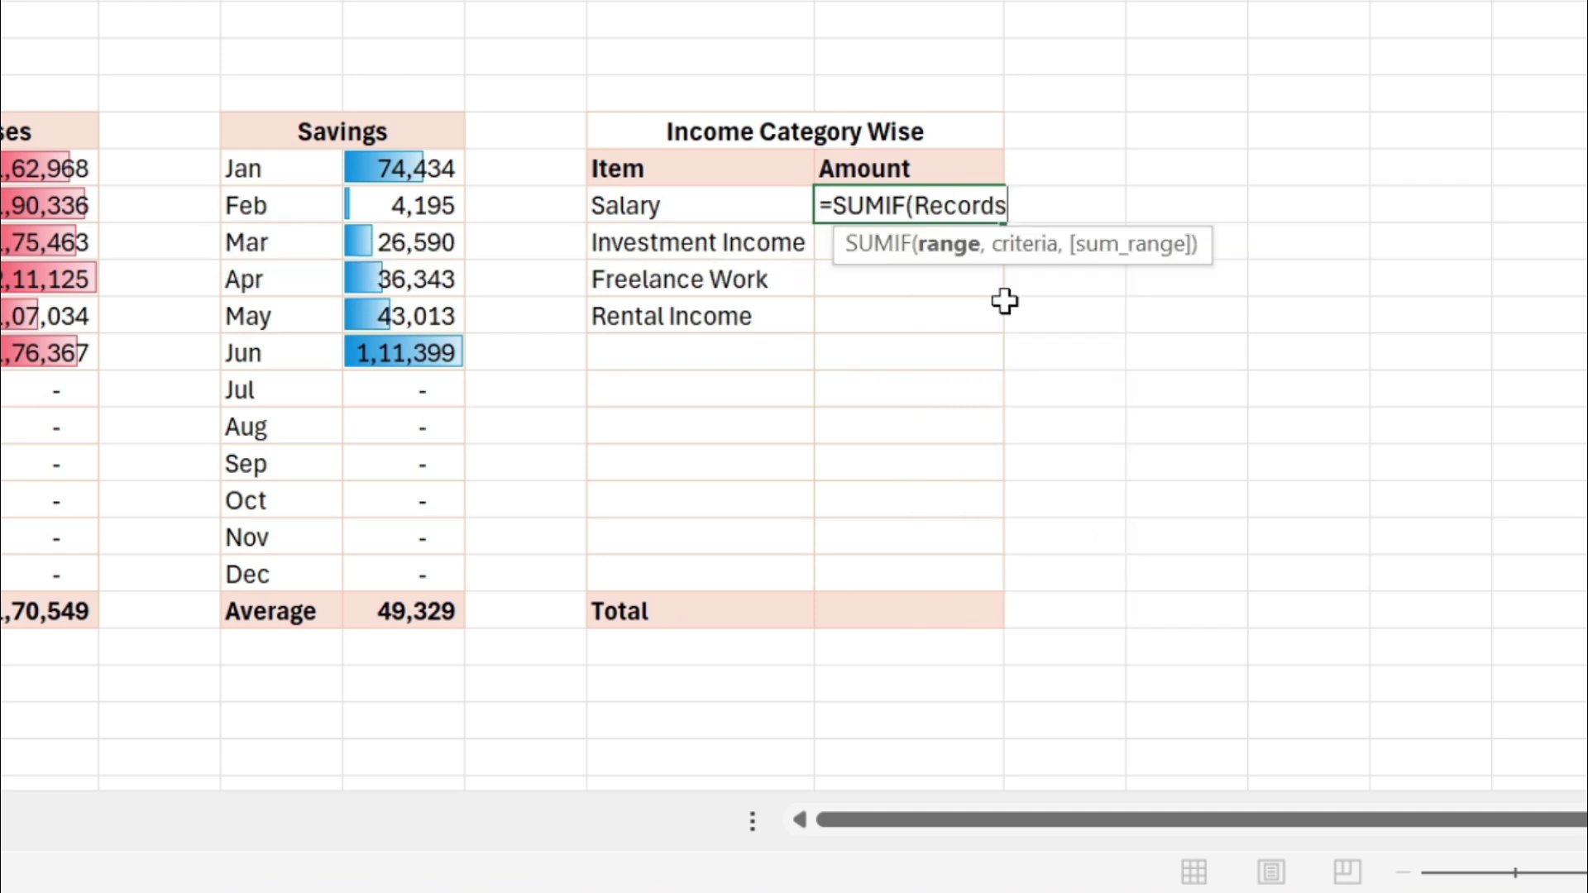
{"action": "type", "text": "["}
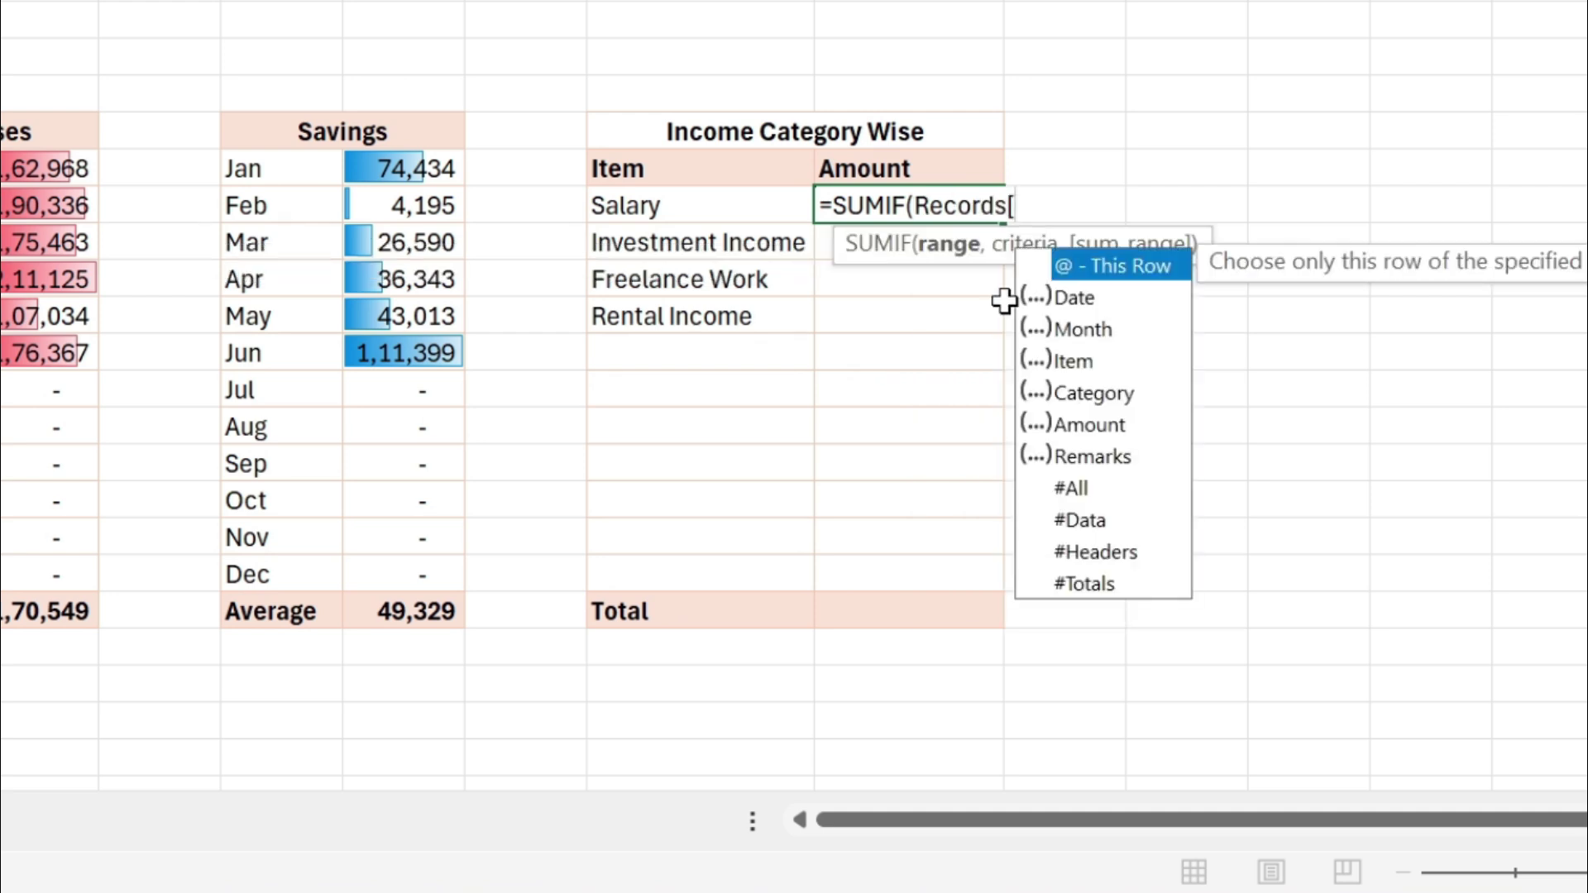
{"action": "double_click", "coordinate": [1078, 364]}
{"action": "type", "text": "],"}
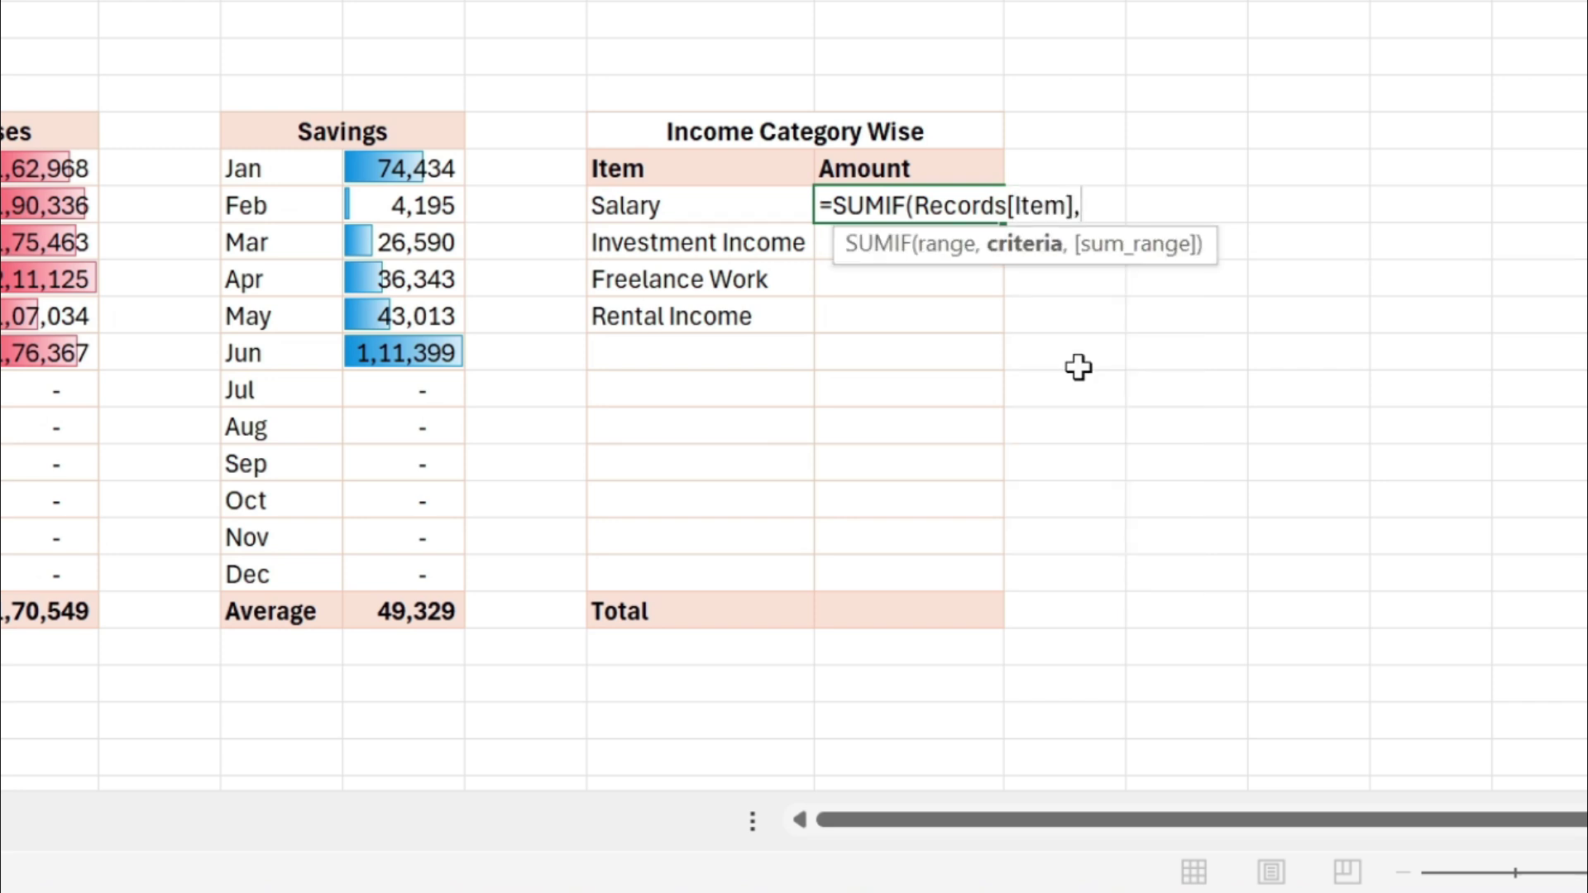
{"action": "left_click", "coordinate": [712, 219]}
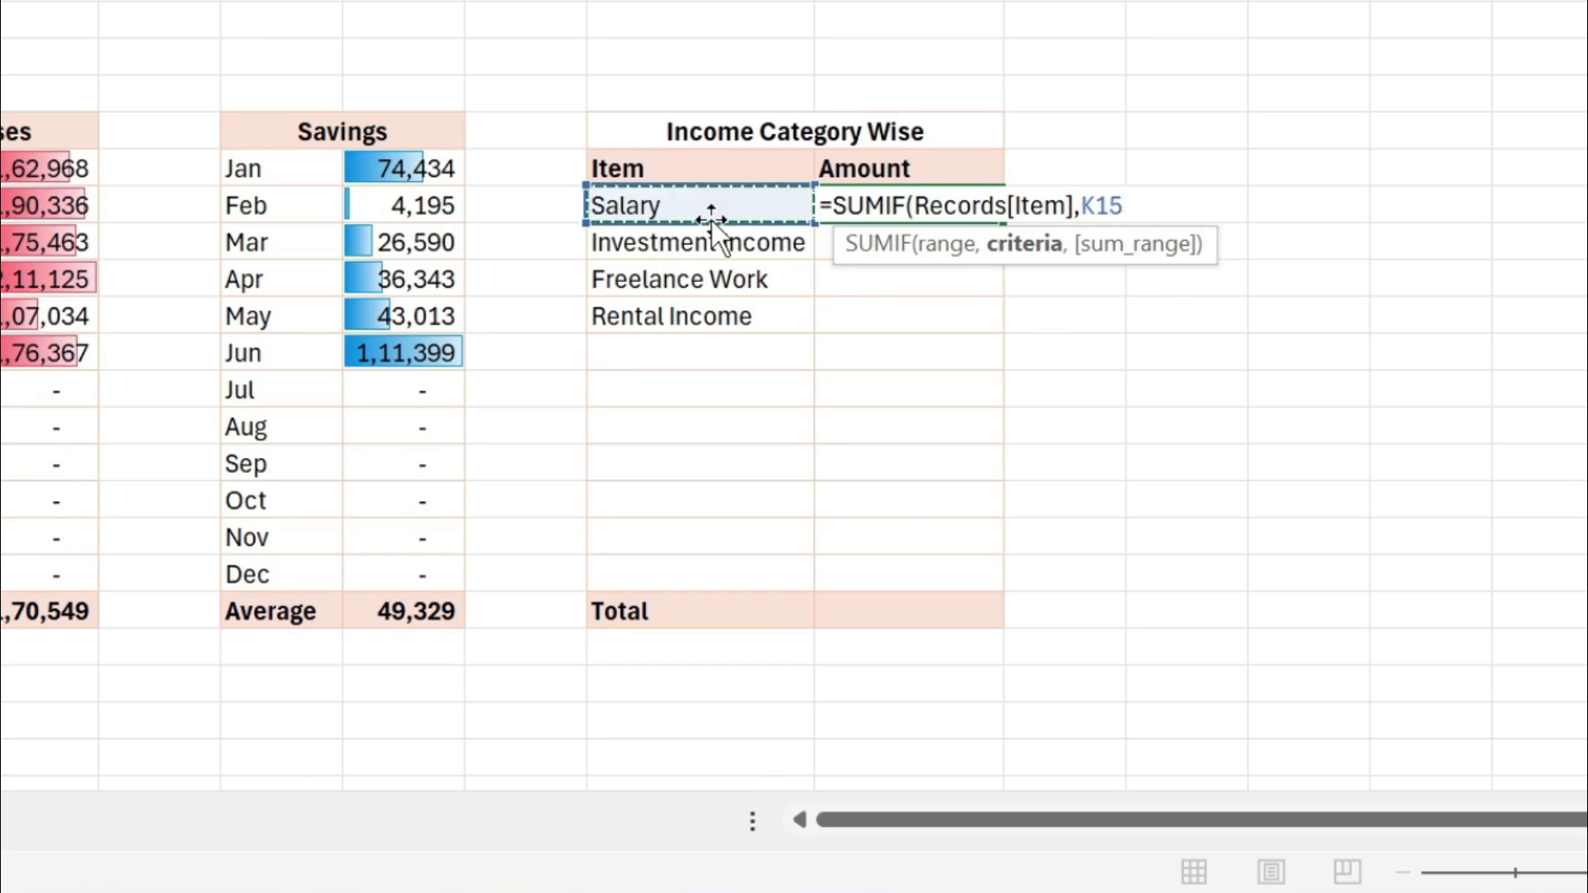
{"action": "type", "text": ","}
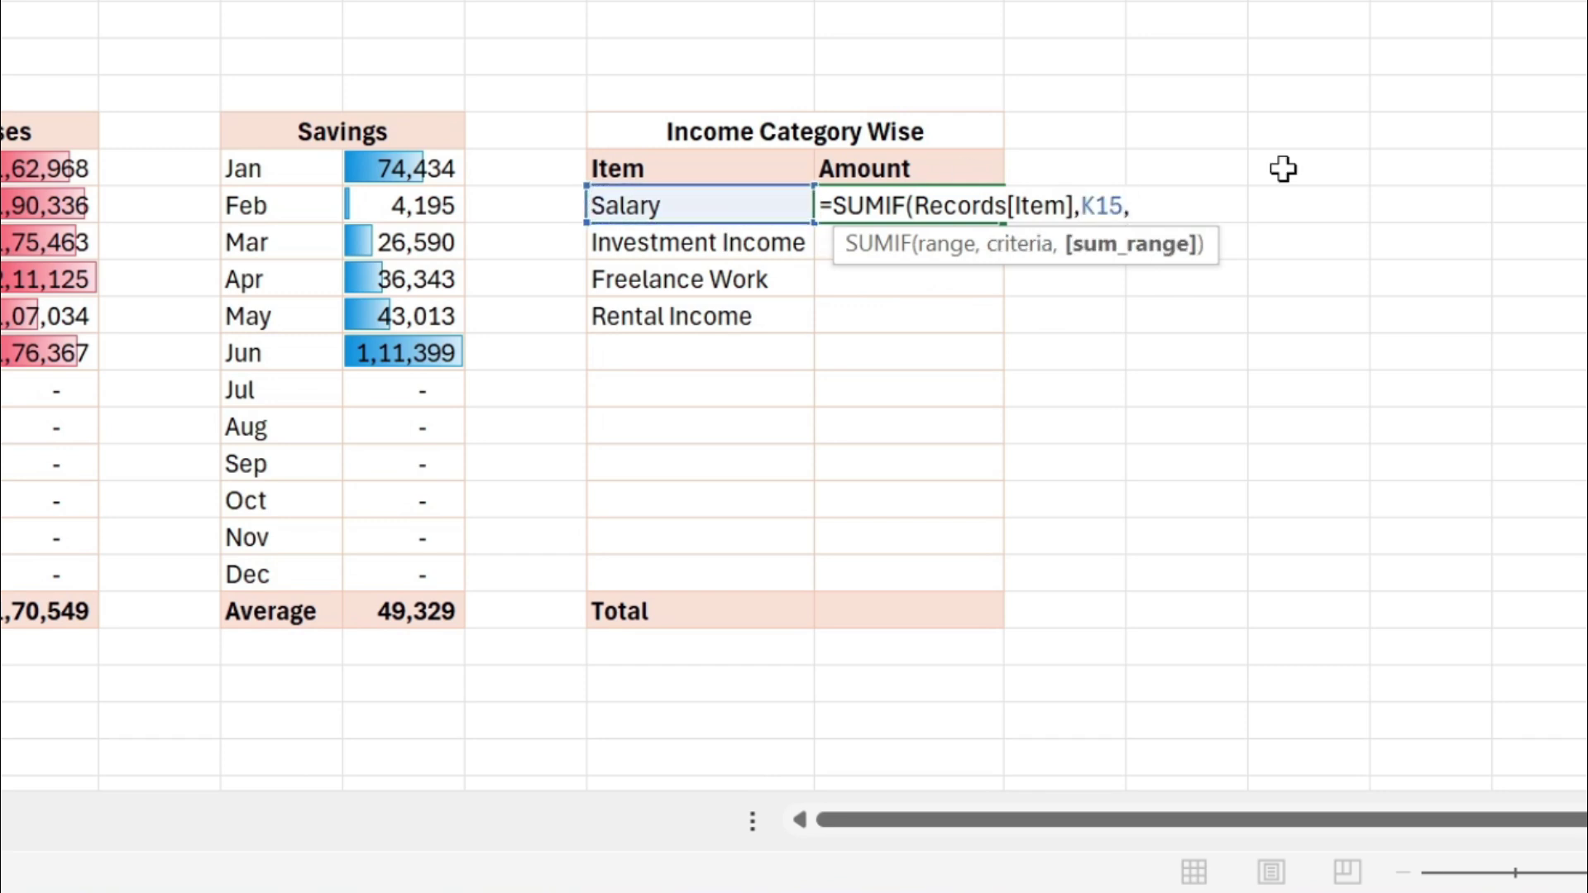
{"action": "type", "text": "recor"}
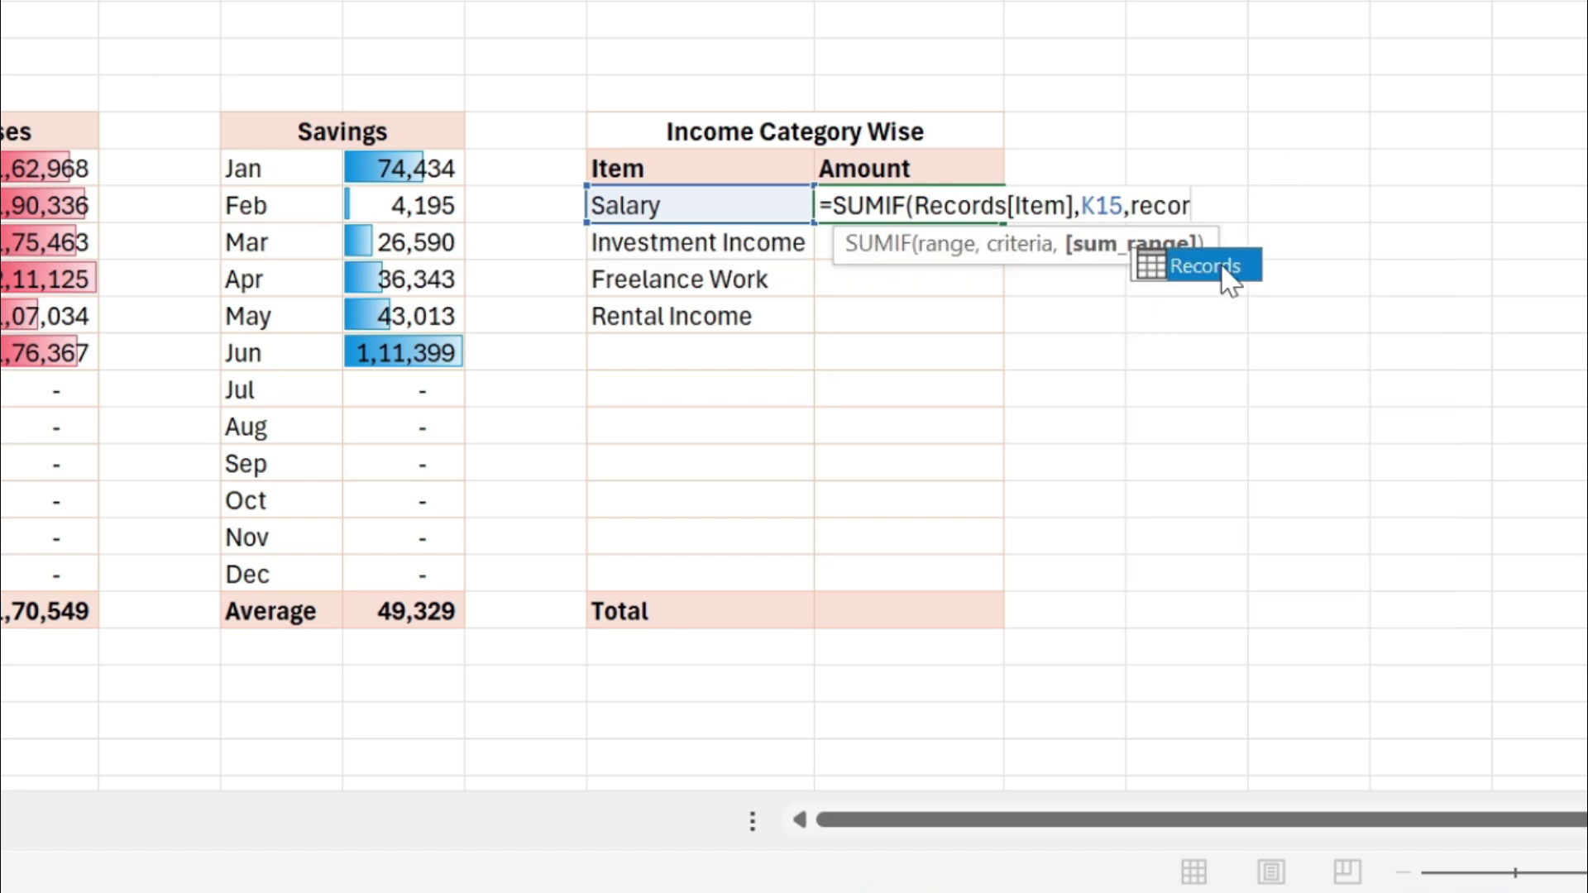
Step: Complete the Salary amount in the Income Category Wise table with the formula =SUMIF(Records[Item],K15,Records[Amount])
{"action": "double_click", "coordinate": [1221, 264]}
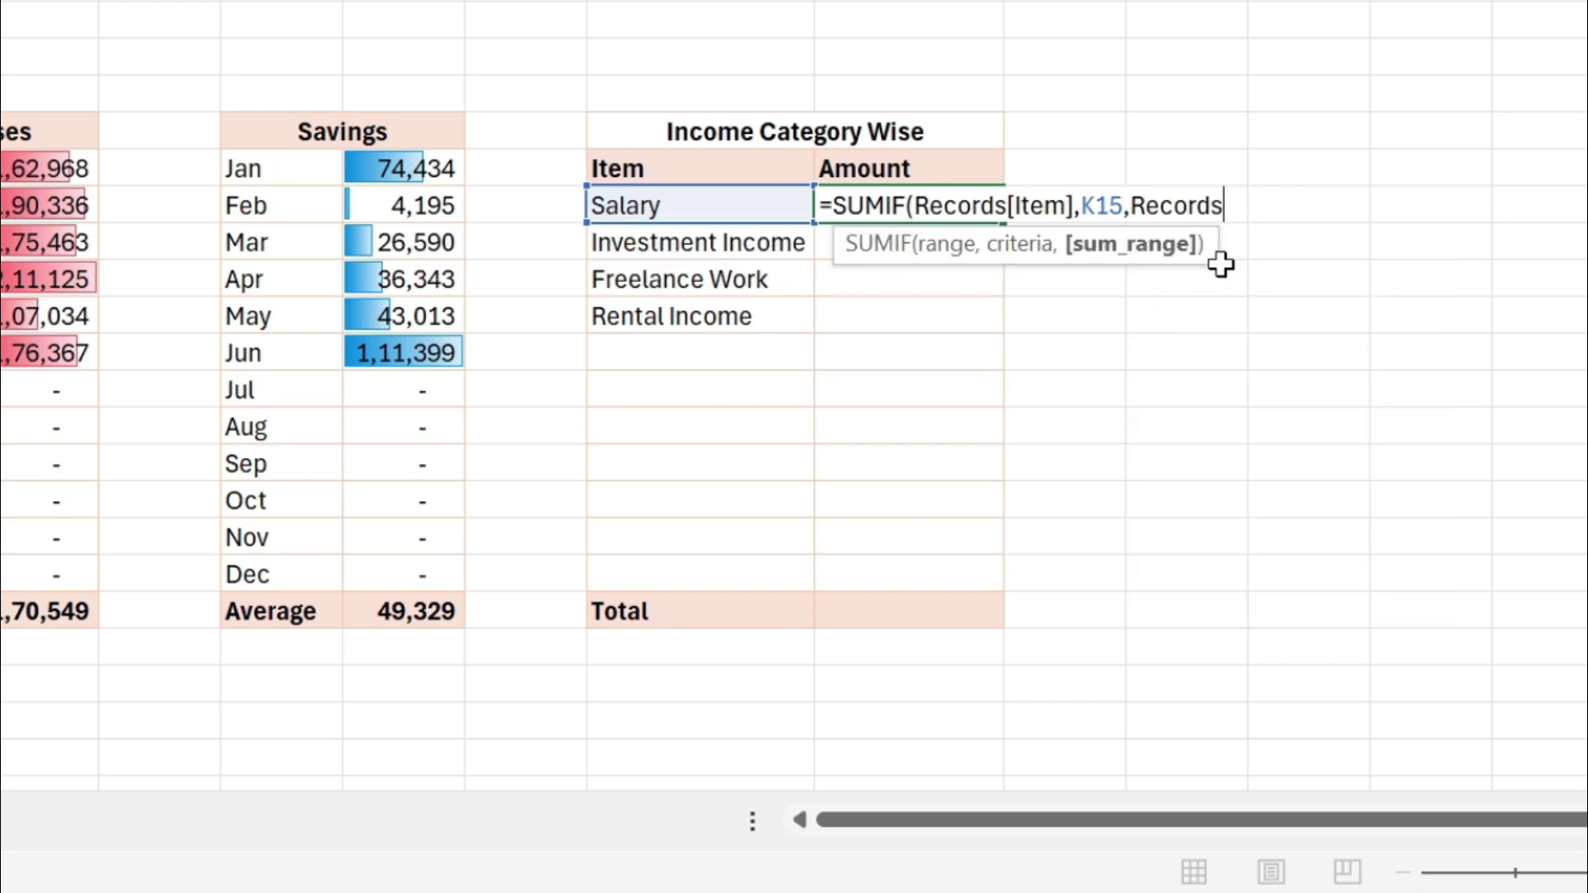
{"action": "type", "text": "["}
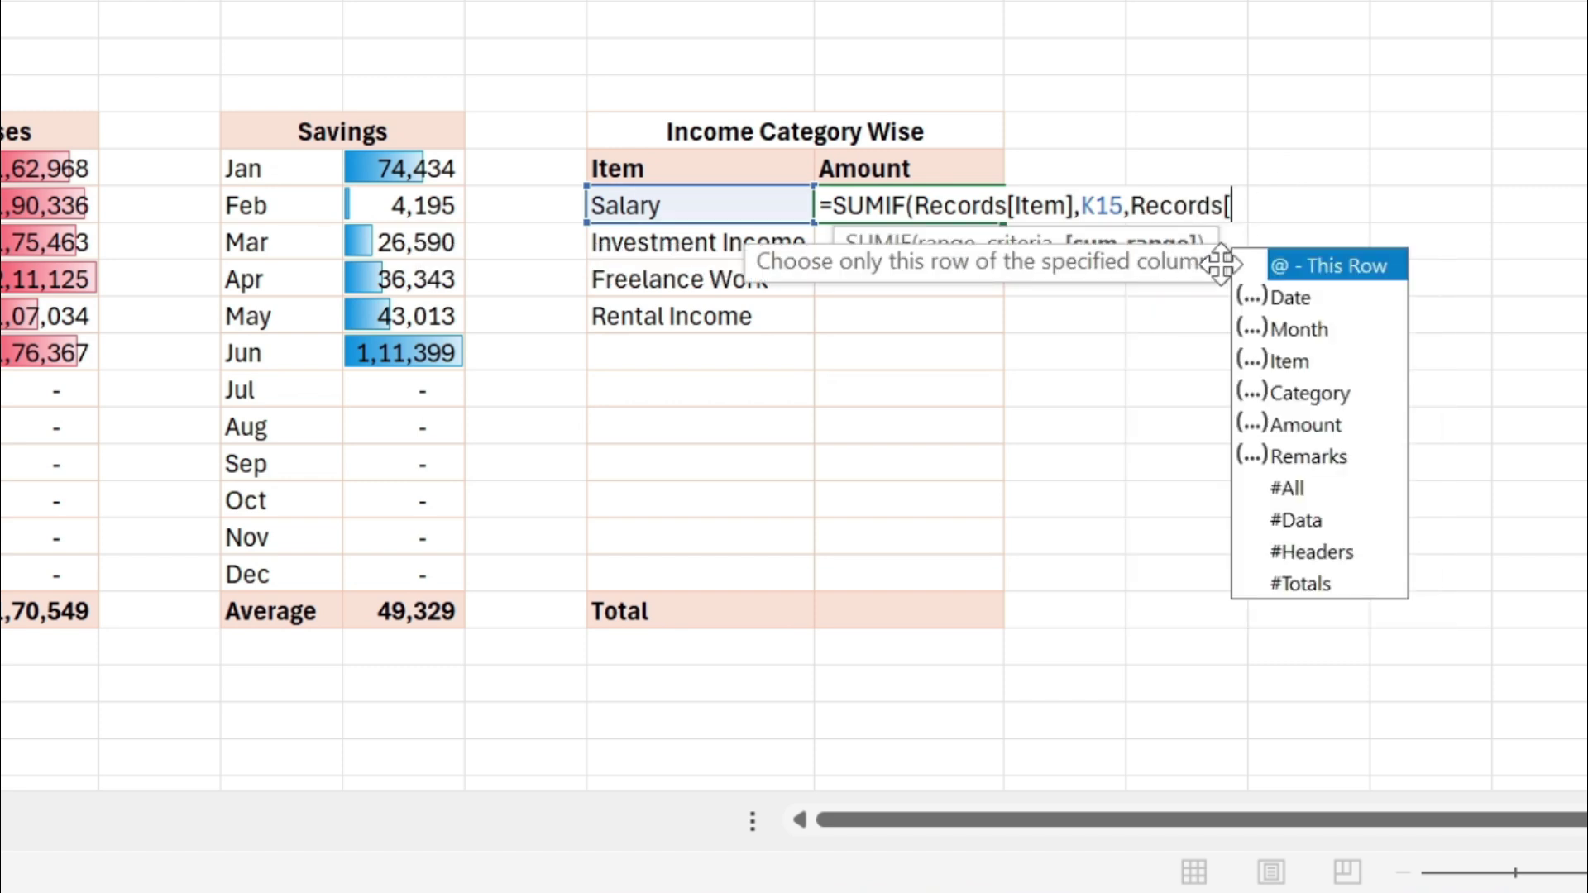
{"action": "double_click", "coordinate": [1290, 427]}
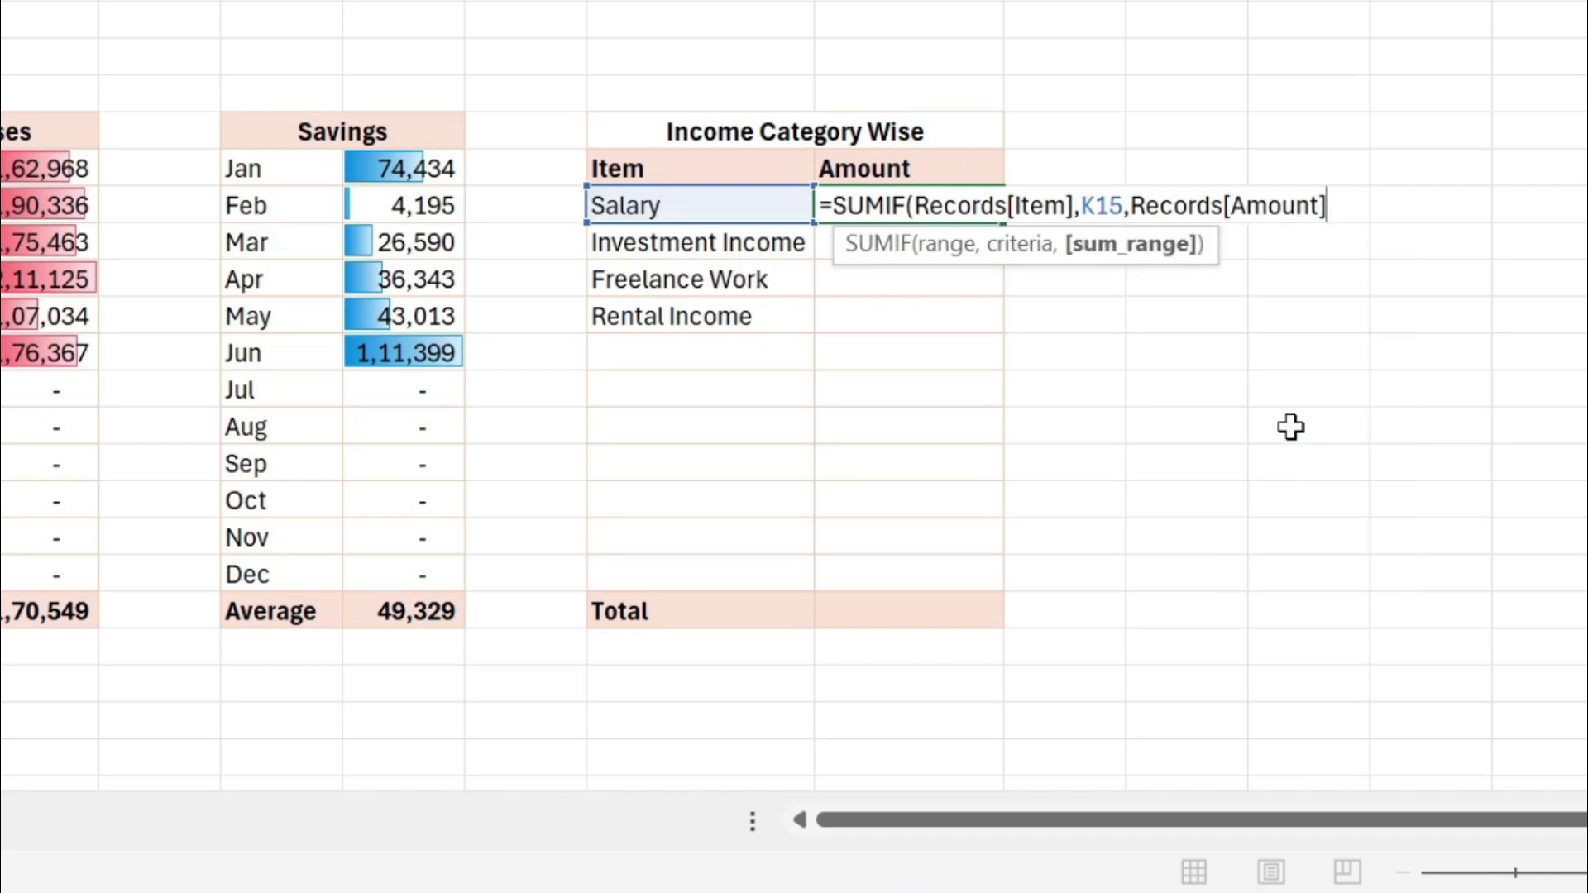
{"action": "type", "text": ")"}
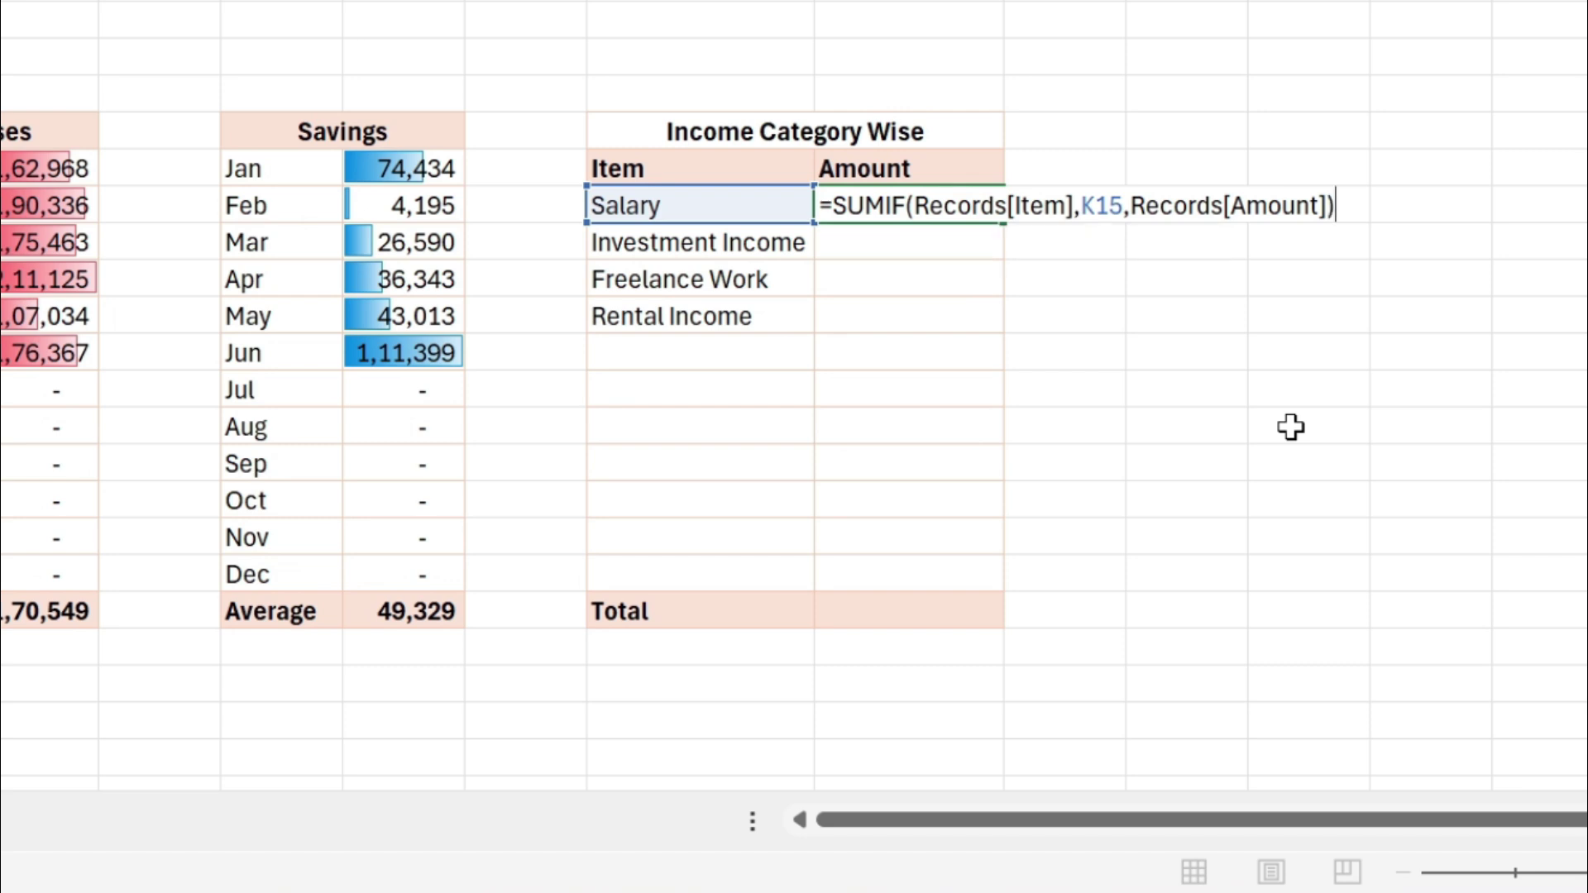
{"action": "key", "text": "Return"}
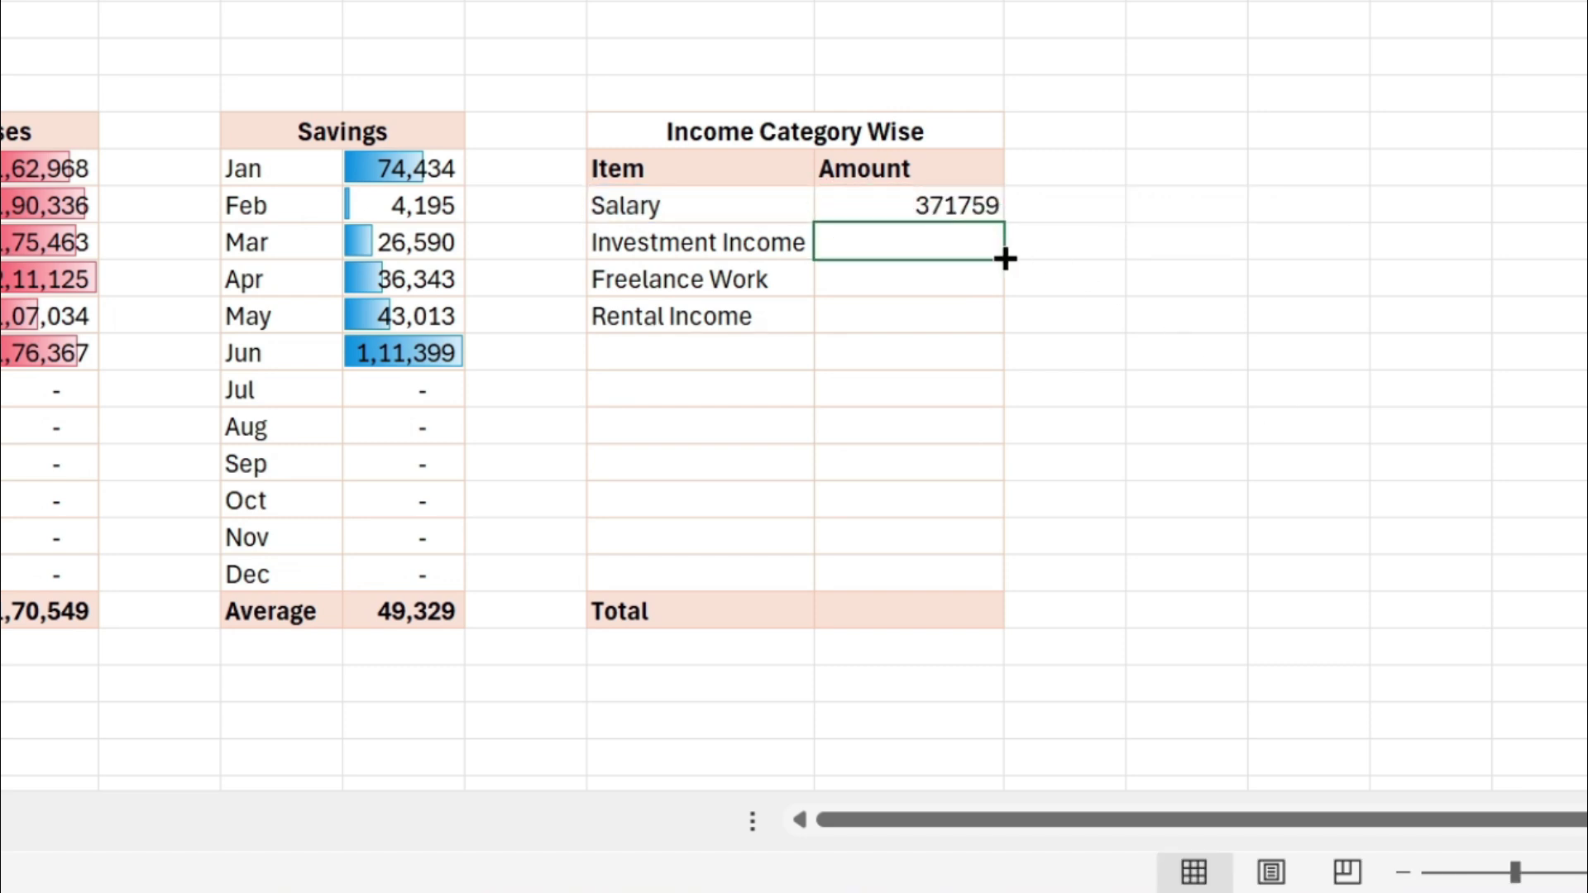
Step: Fill the Salary formula down to Rental Income and format the amounts with thousands separators and no decimals
{"action": "left_click", "coordinate": [955, 205]}
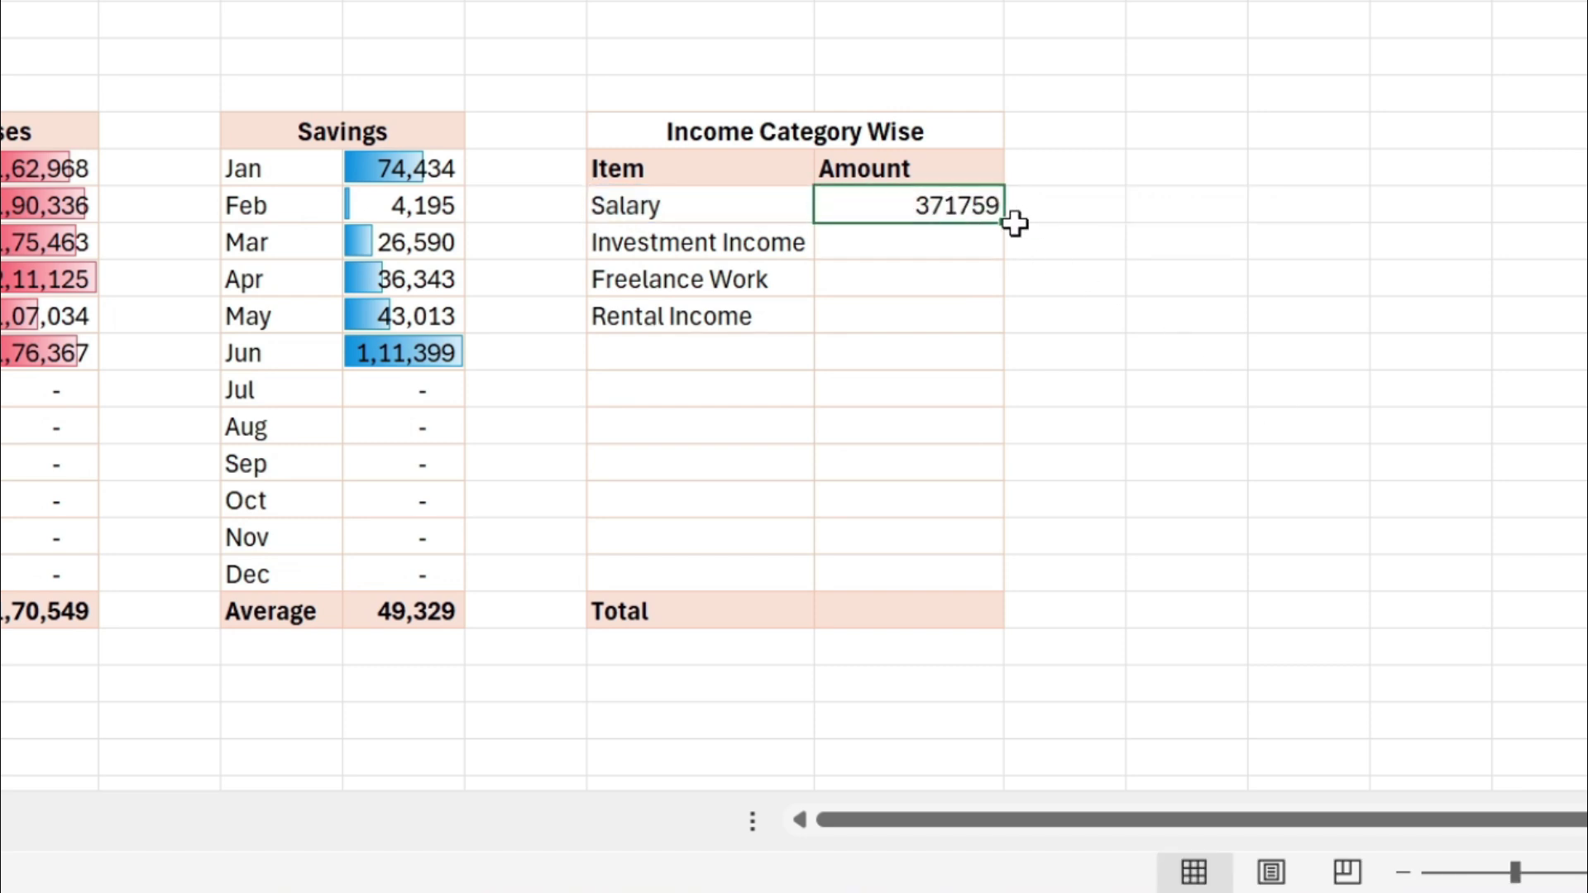
{"action": "left_click_drag", "start_coordinate": [1005, 222], "coordinate": [1013, 343]}
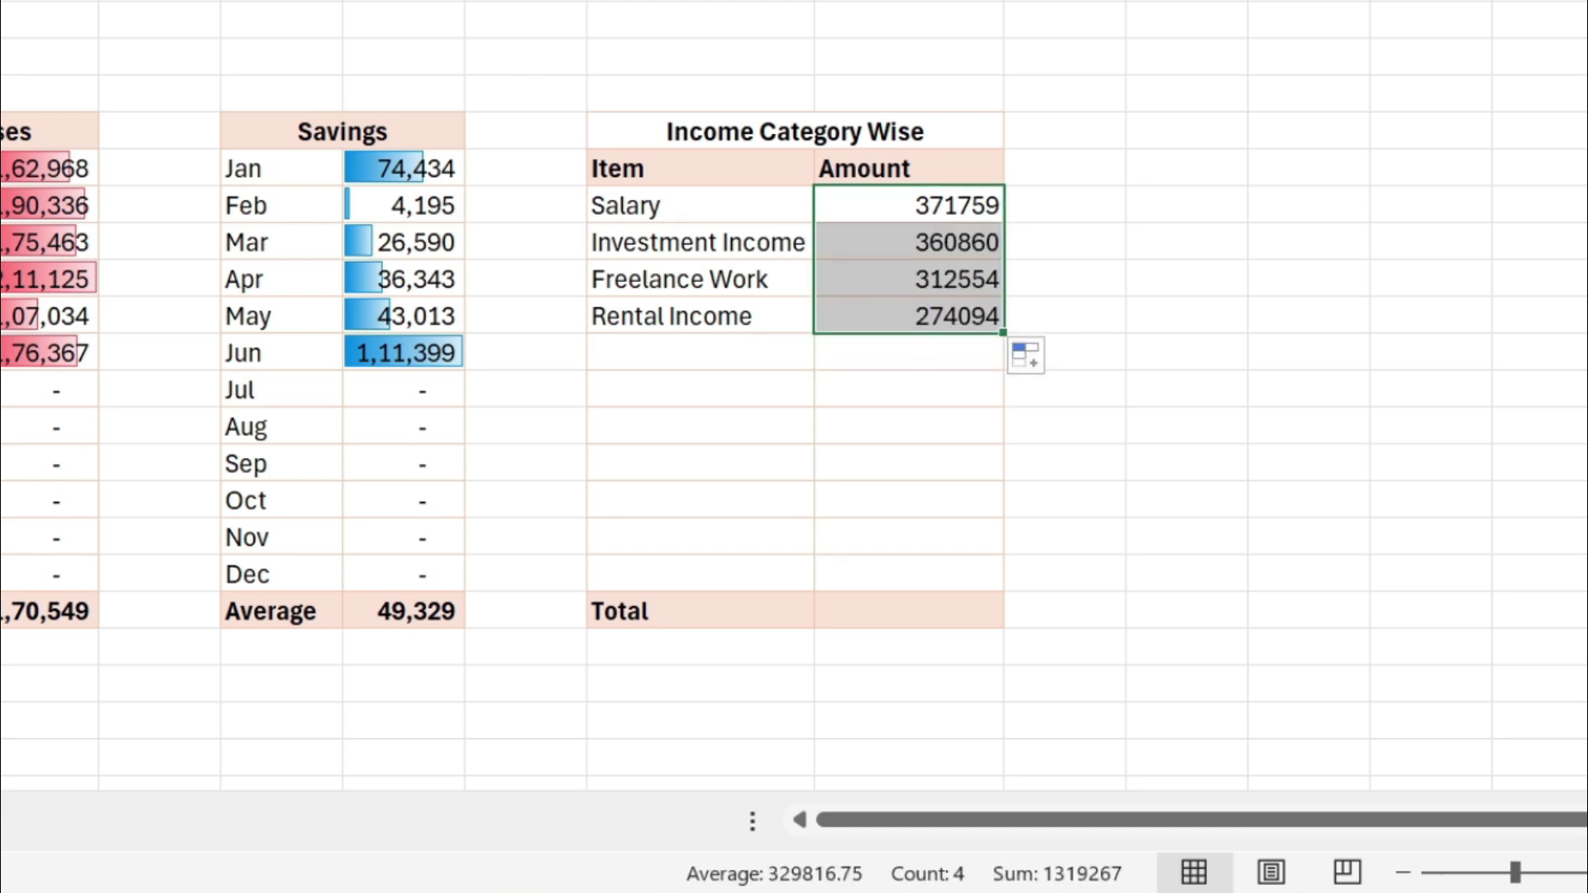
{"action": "key", "text": "ctrl+shift+1"}
{"action": "key", "text": "alt+h"}
{"action": "key", "text": "9"}
{"action": "key", "text": "alt+h"}
{"action": "key", "text": "9"}
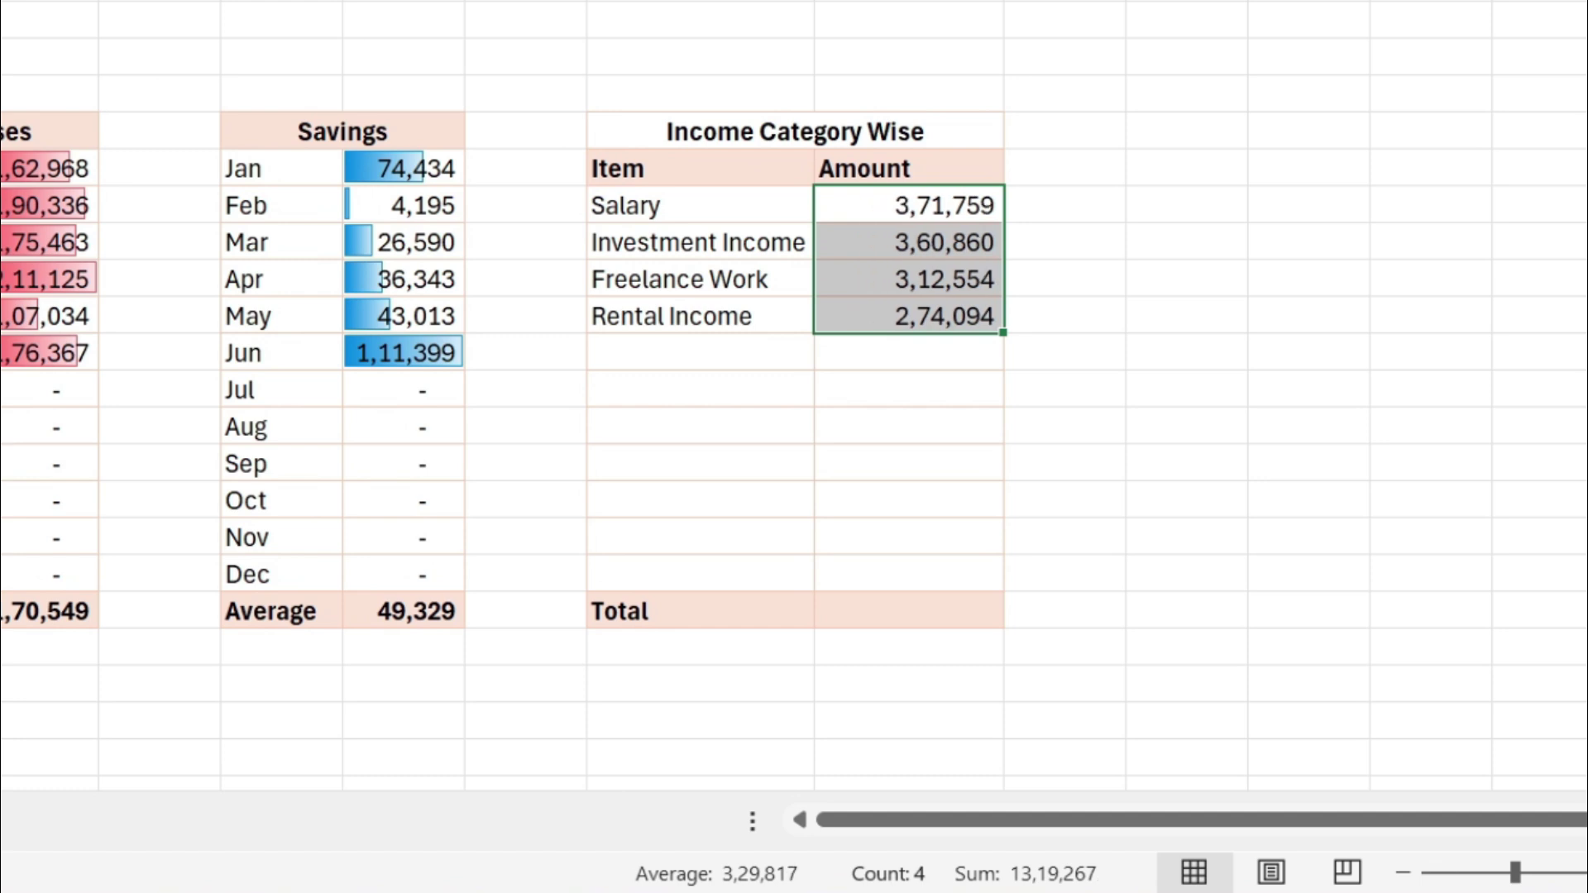
Step: Enter a SUM formula in the Total row that adds the income amounts in L15:L25
{"action": "left_click", "coordinate": [910, 618]}
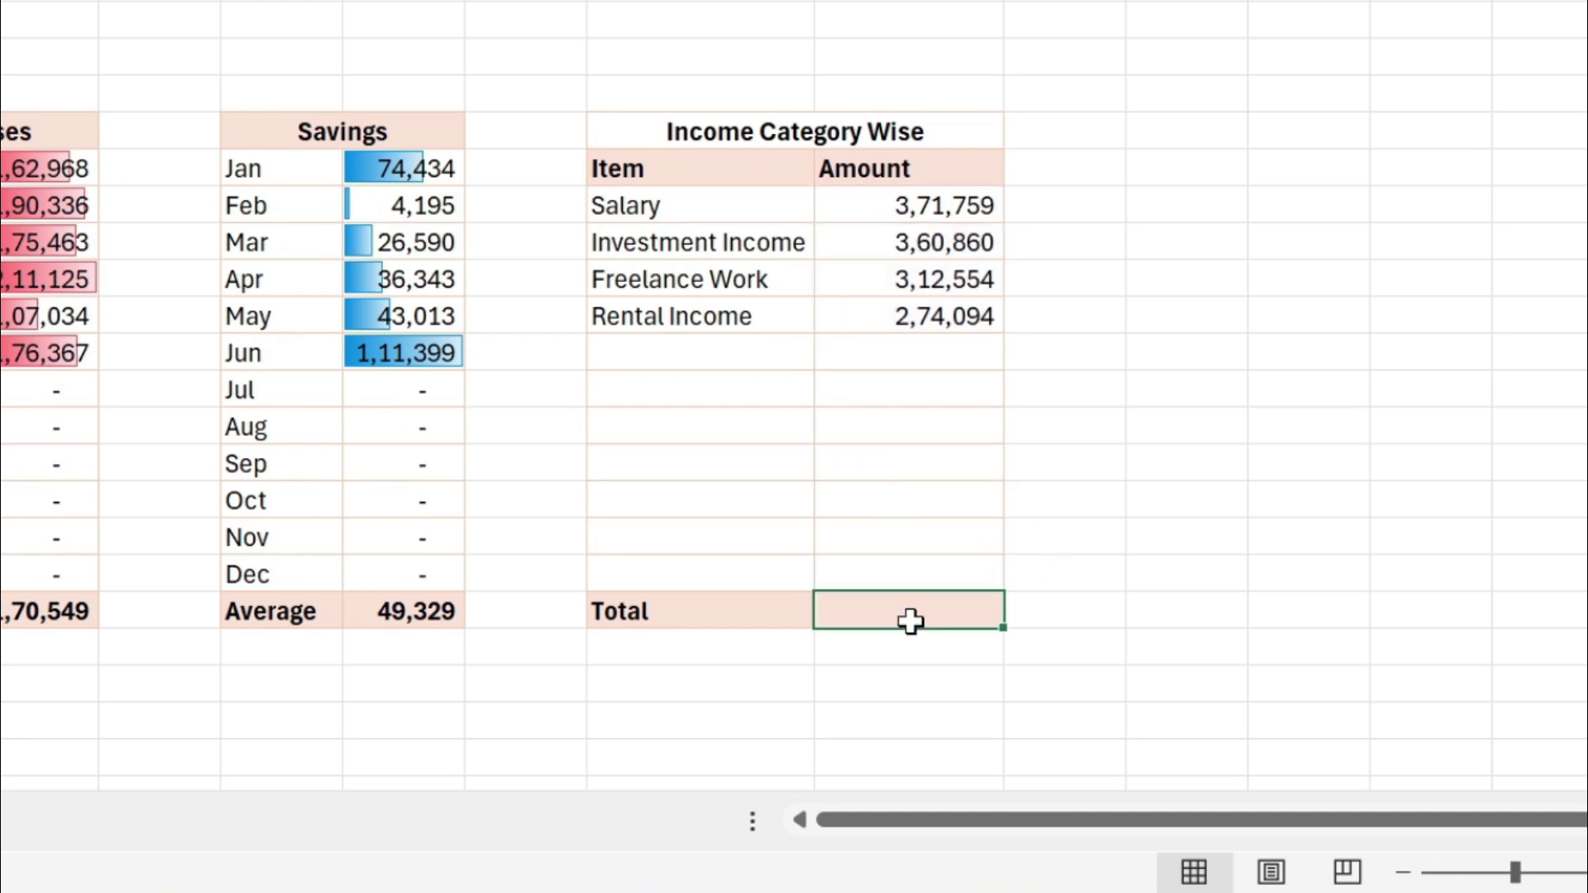
{"action": "type", "text": "=sum"}
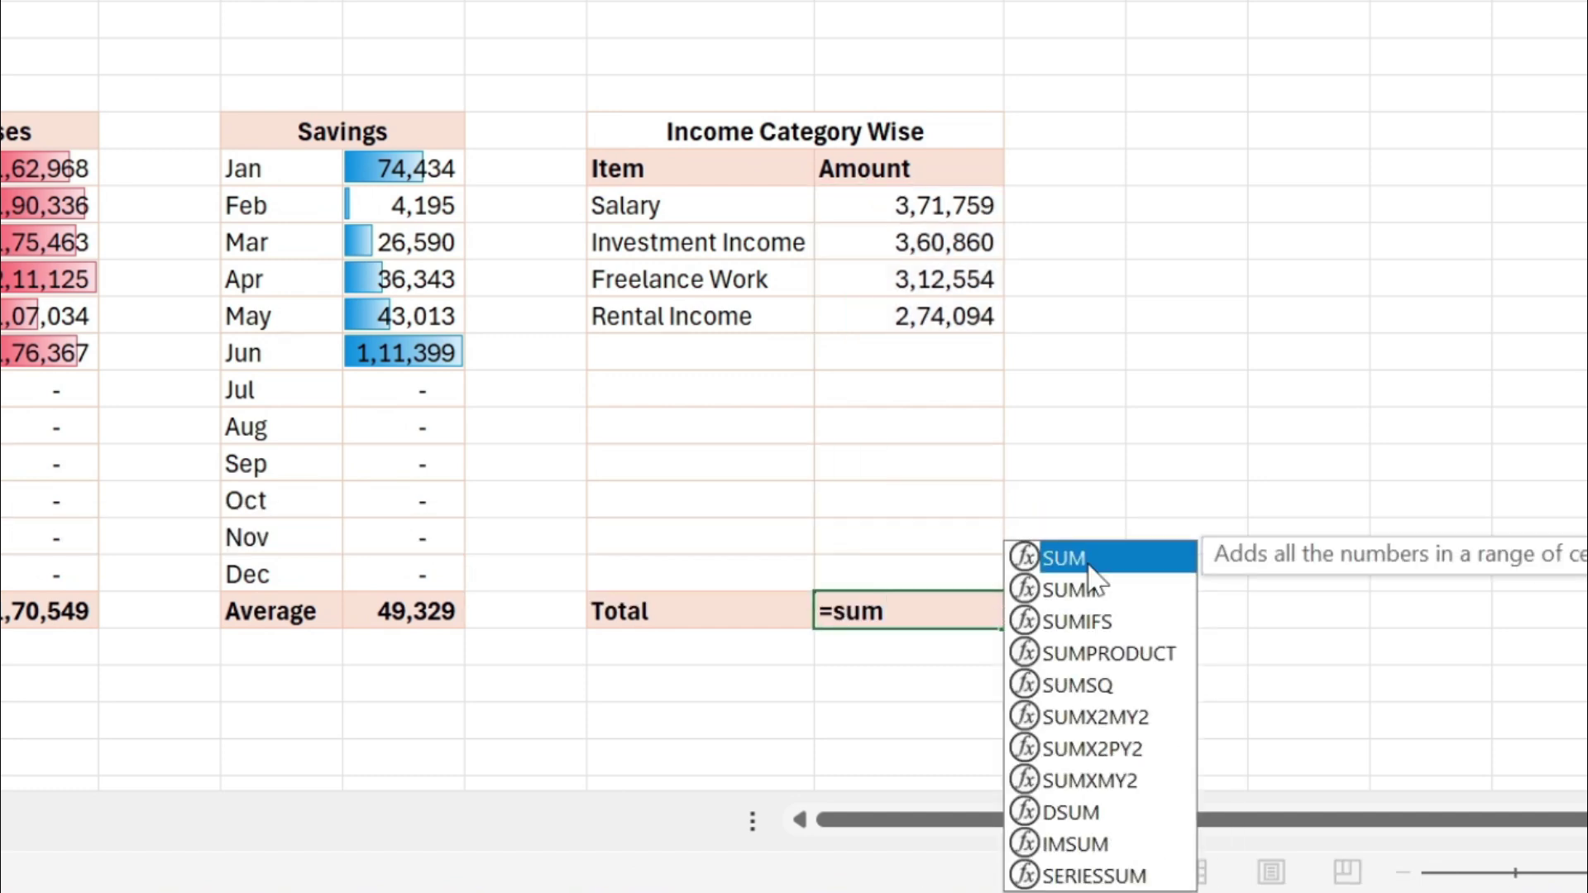
{"action": "key", "text": "Tab"}
{"action": "left_click_drag", "start_coordinate": [865, 202], "coordinate": [899, 563]}
{"action": "type", "text": ")"}
{"action": "key", "text": "Return"}
Step: Copy the Income Category Wise table K13:L26 to N13 and widen columns N and O to fit its contents
{"action": "left_click_drag", "start_coordinate": [768, 132], "coordinate": [780, 551]}
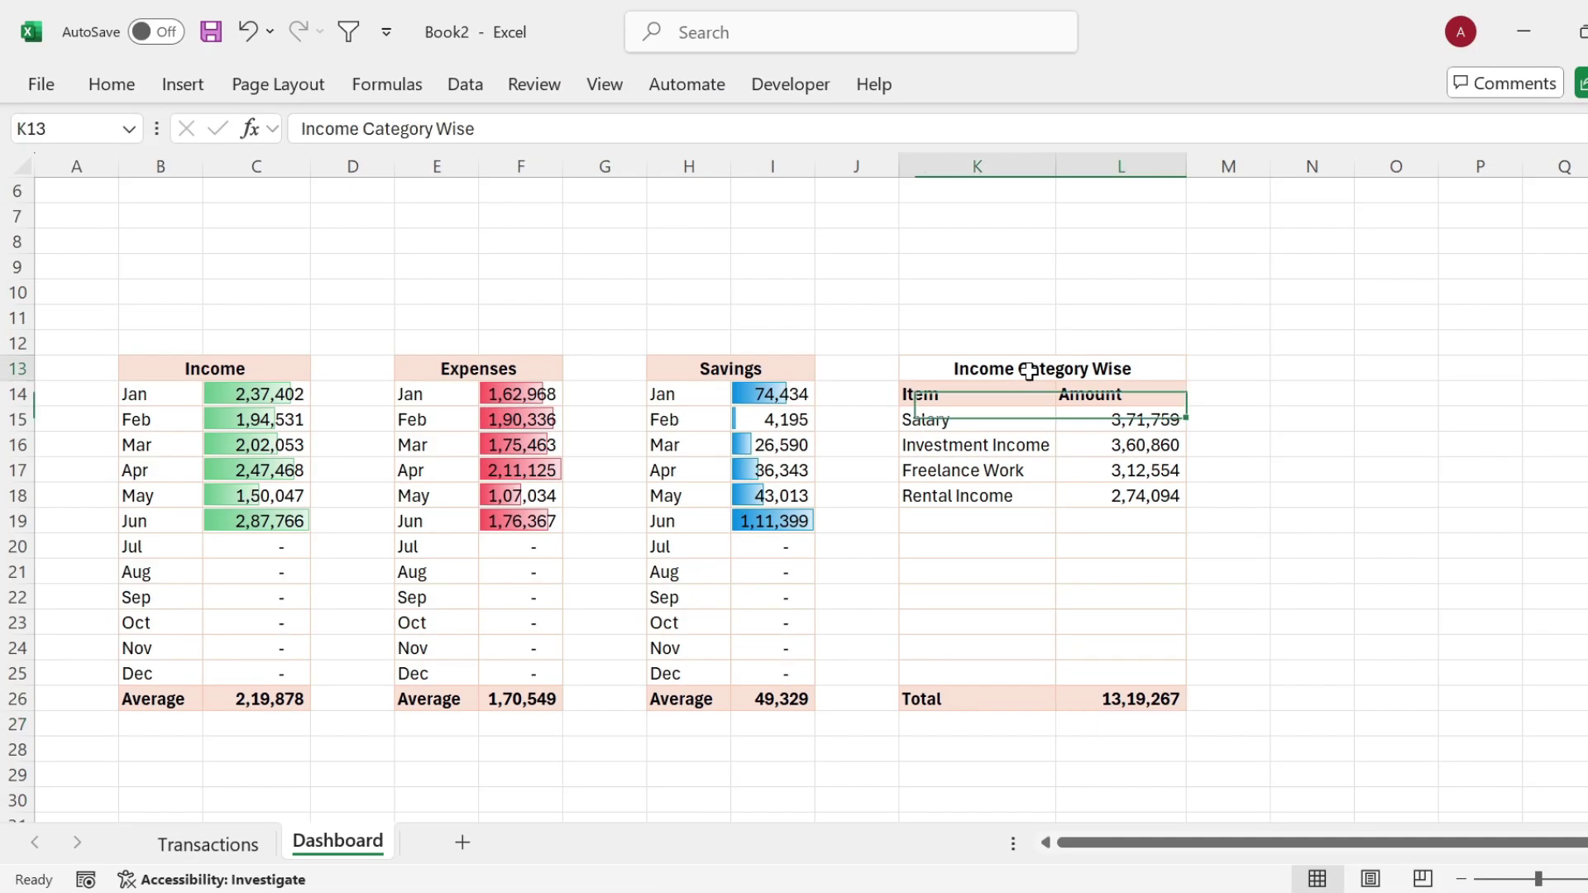
{"action": "left_click_drag", "start_coordinate": [1033, 658], "coordinate": [1054, 694]}
{"action": "key", "text": "ctrl+c"}
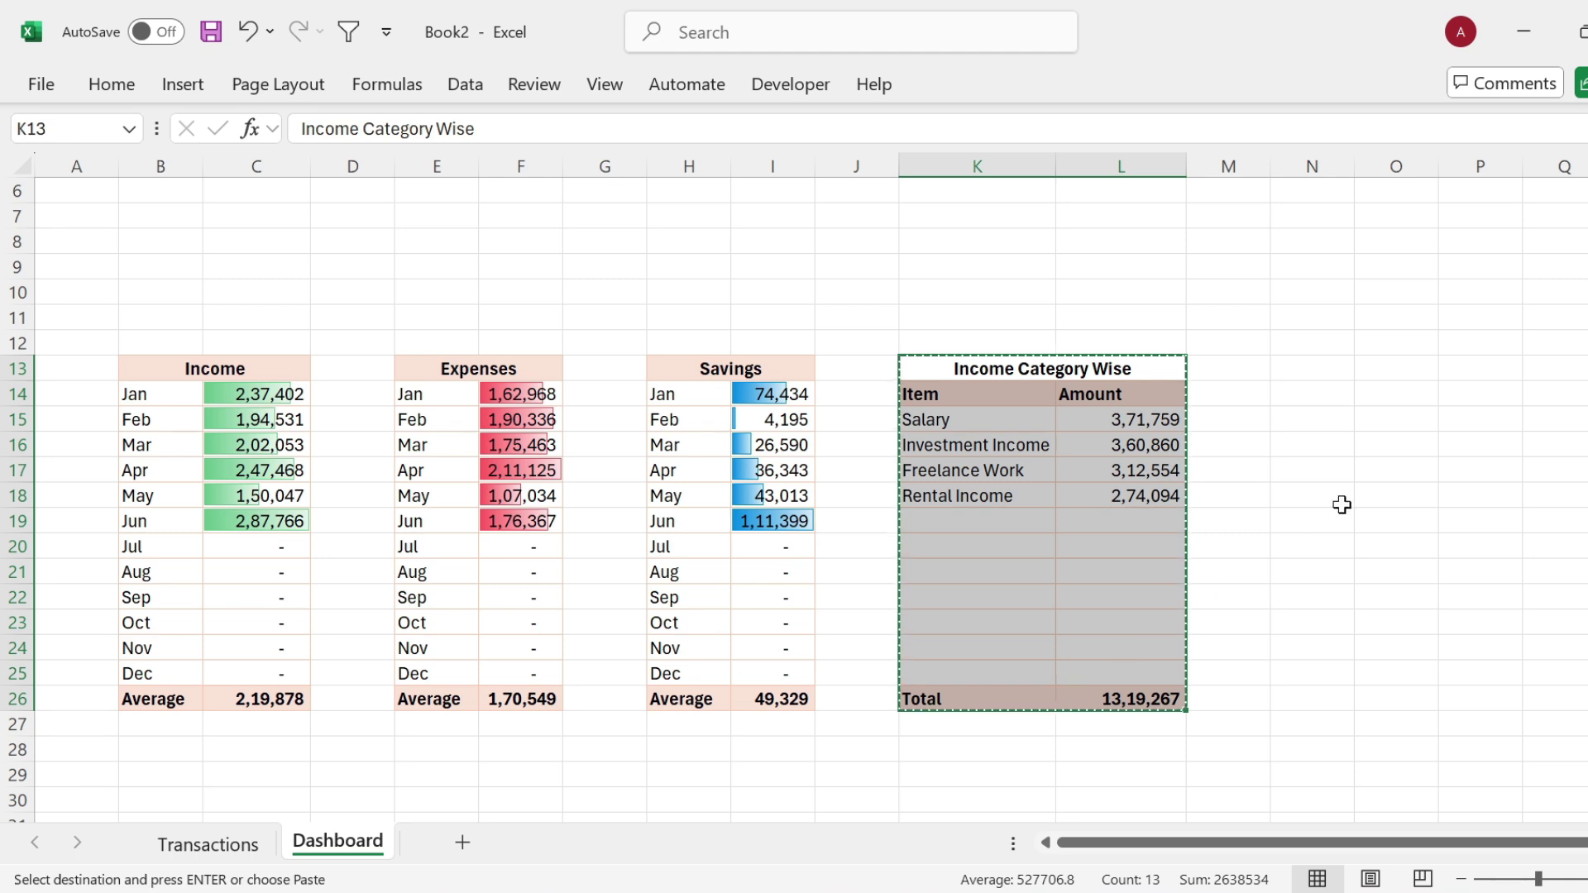
{"action": "left_click", "coordinate": [1310, 376]}
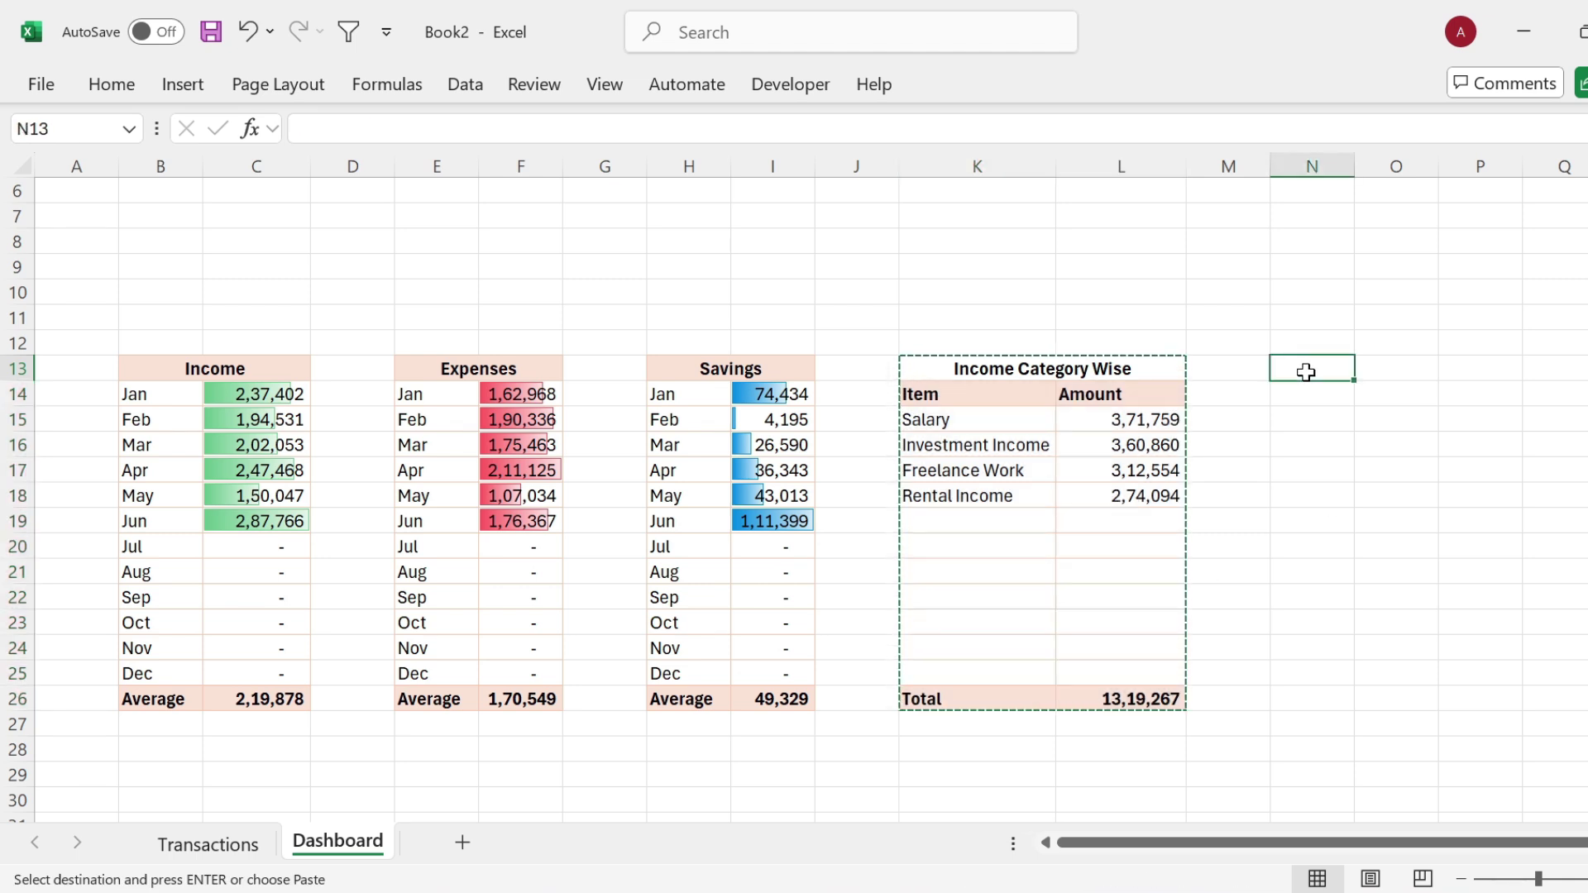
{"action": "key", "text": "ctrl+v"}
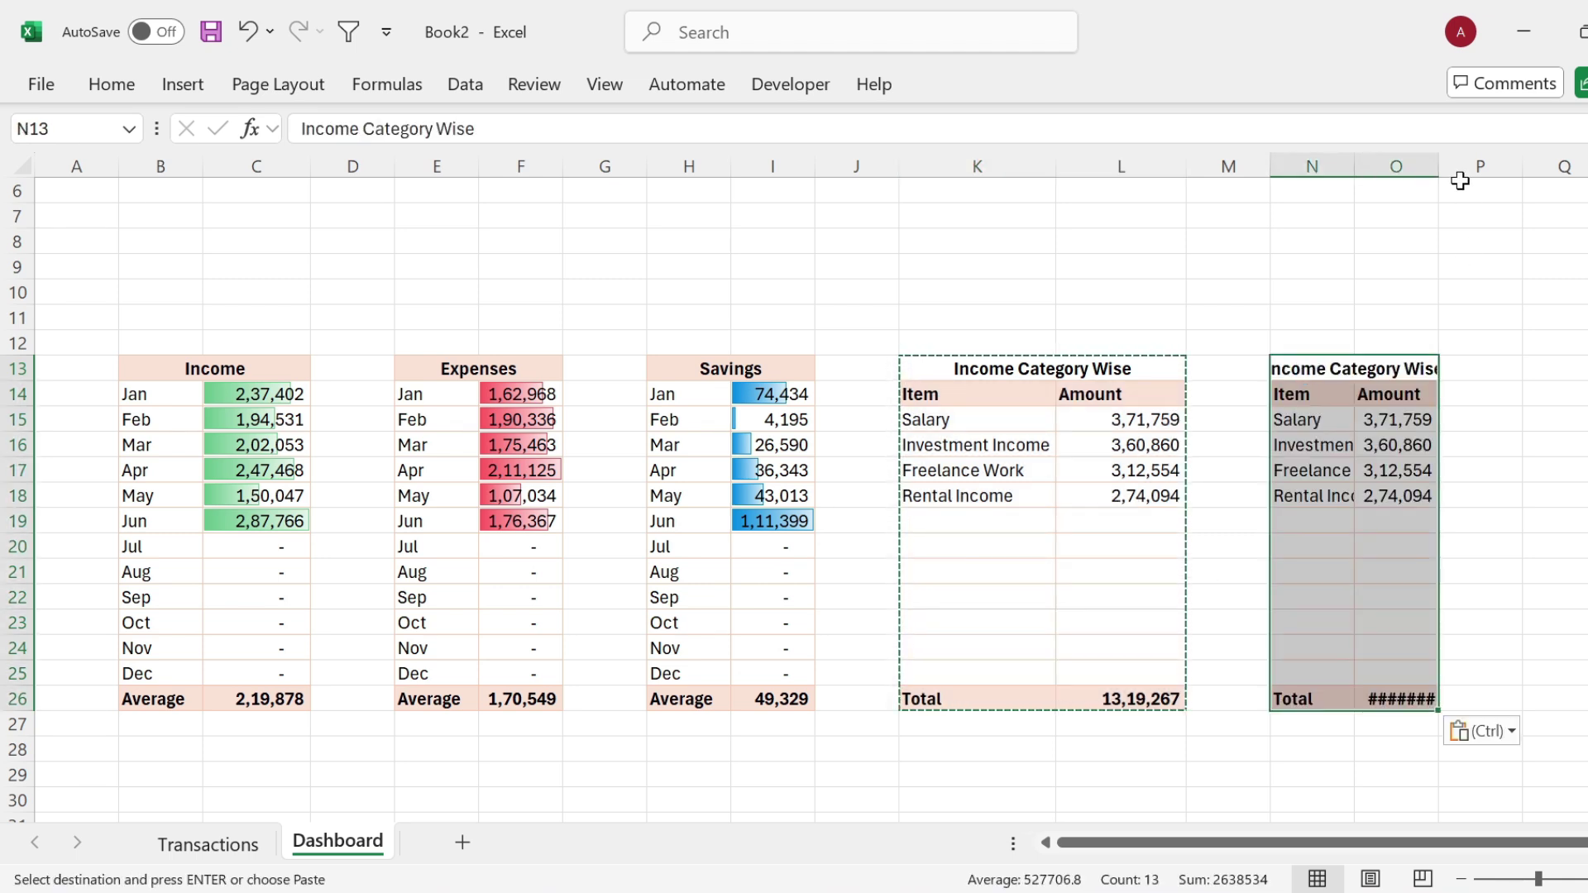
{"action": "left_click_drag", "start_coordinate": [1436, 157], "coordinate": [1509, 157]}
{"action": "left_click_drag", "start_coordinate": [1357, 156], "coordinate": [1428, 157]}
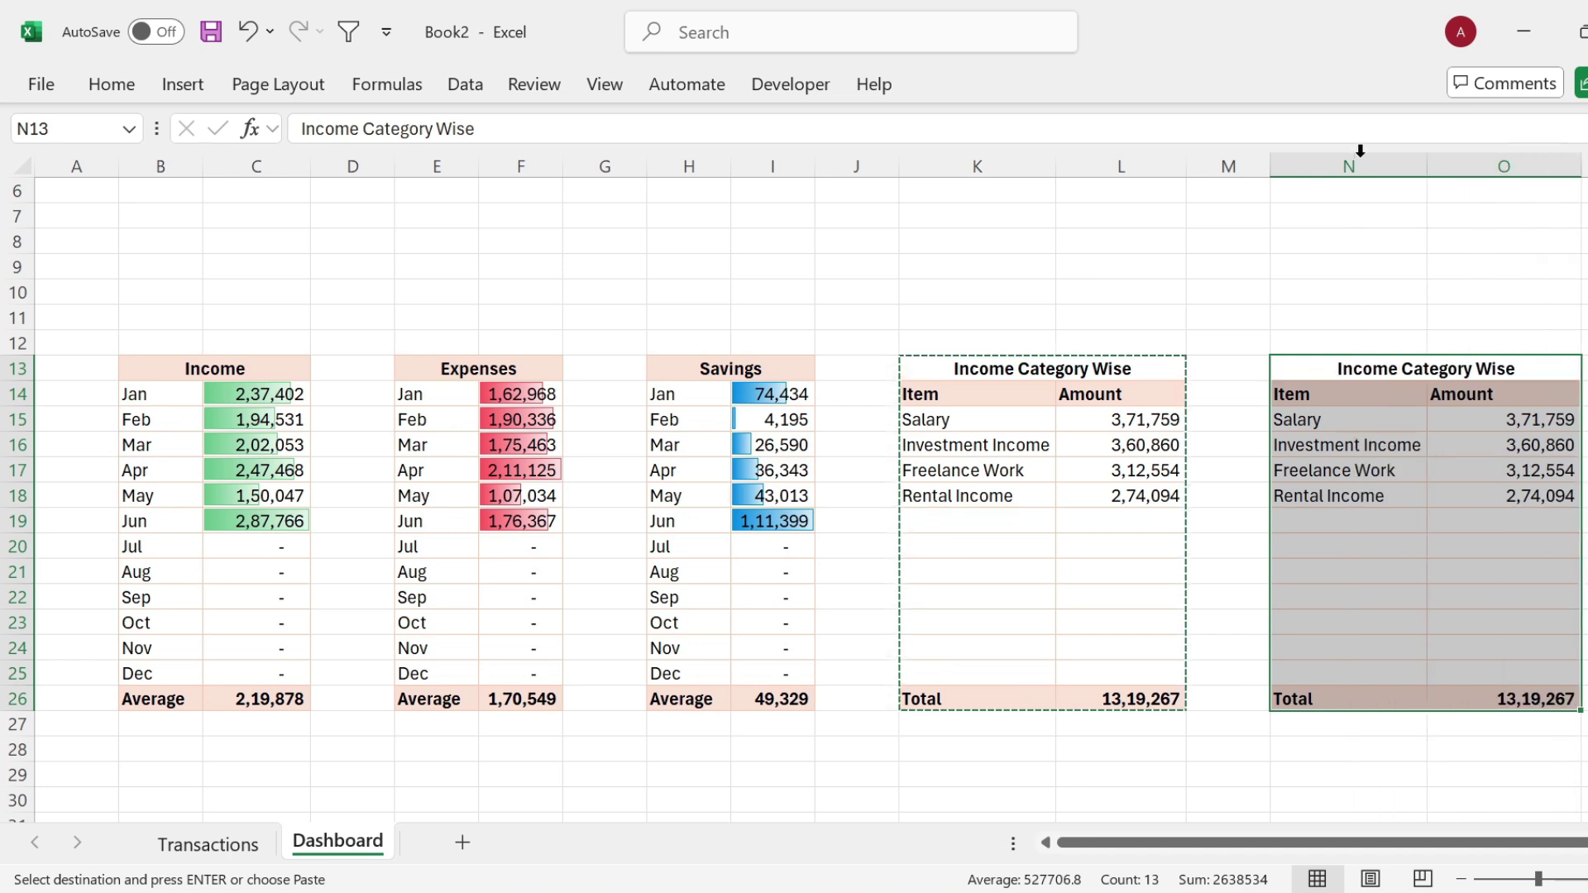
Step: Change the copied table's title to "Expense Category Wise"
{"action": "left_click", "coordinate": [1456, 372]}
{"action": "double_click", "coordinate": [1397, 368]}
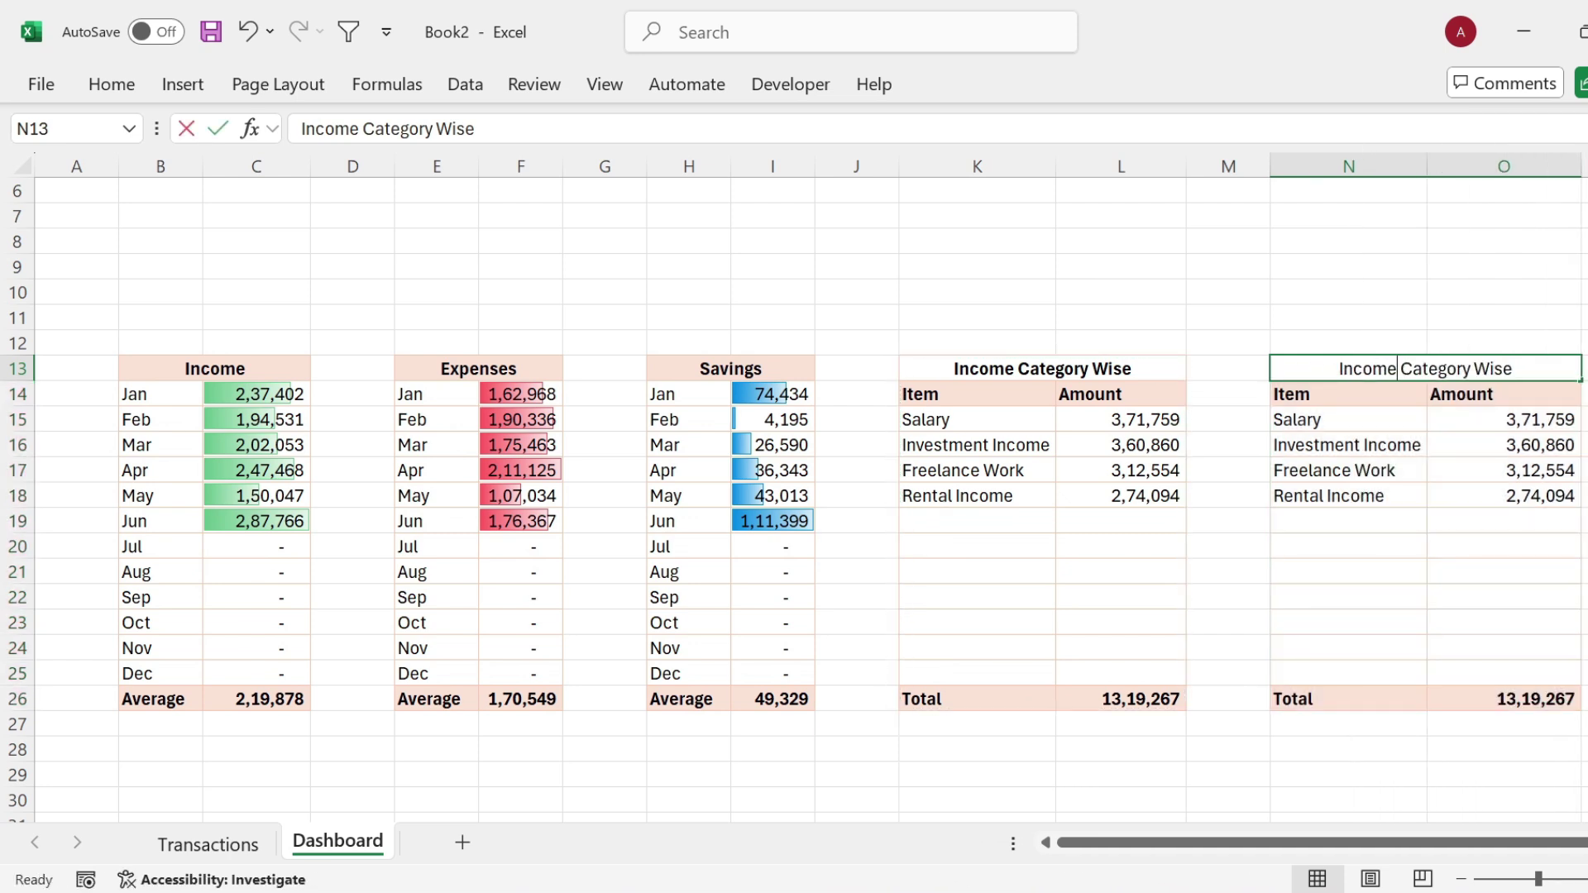
{"action": "key", "text": "BackSpace"}
{"action": "key", "text": "BackSpace"}
{"action": "key", "text": "BackSpace"}
{"action": "key", "text": "BackSpace"}
{"action": "key", "text": "BackSpace"}
{"action": "key", "text": "BackSpace"}
{"action": "type", "text": "Expense"}
{"action": "left_click", "coordinate": [1432, 550]}
Step: Replace the copied table's income items with the expense items J8:J13 from the Transactions sheet, pasted as values from N15
{"action": "left_click_drag", "start_coordinate": [1323, 419], "coordinate": [1344, 531]}
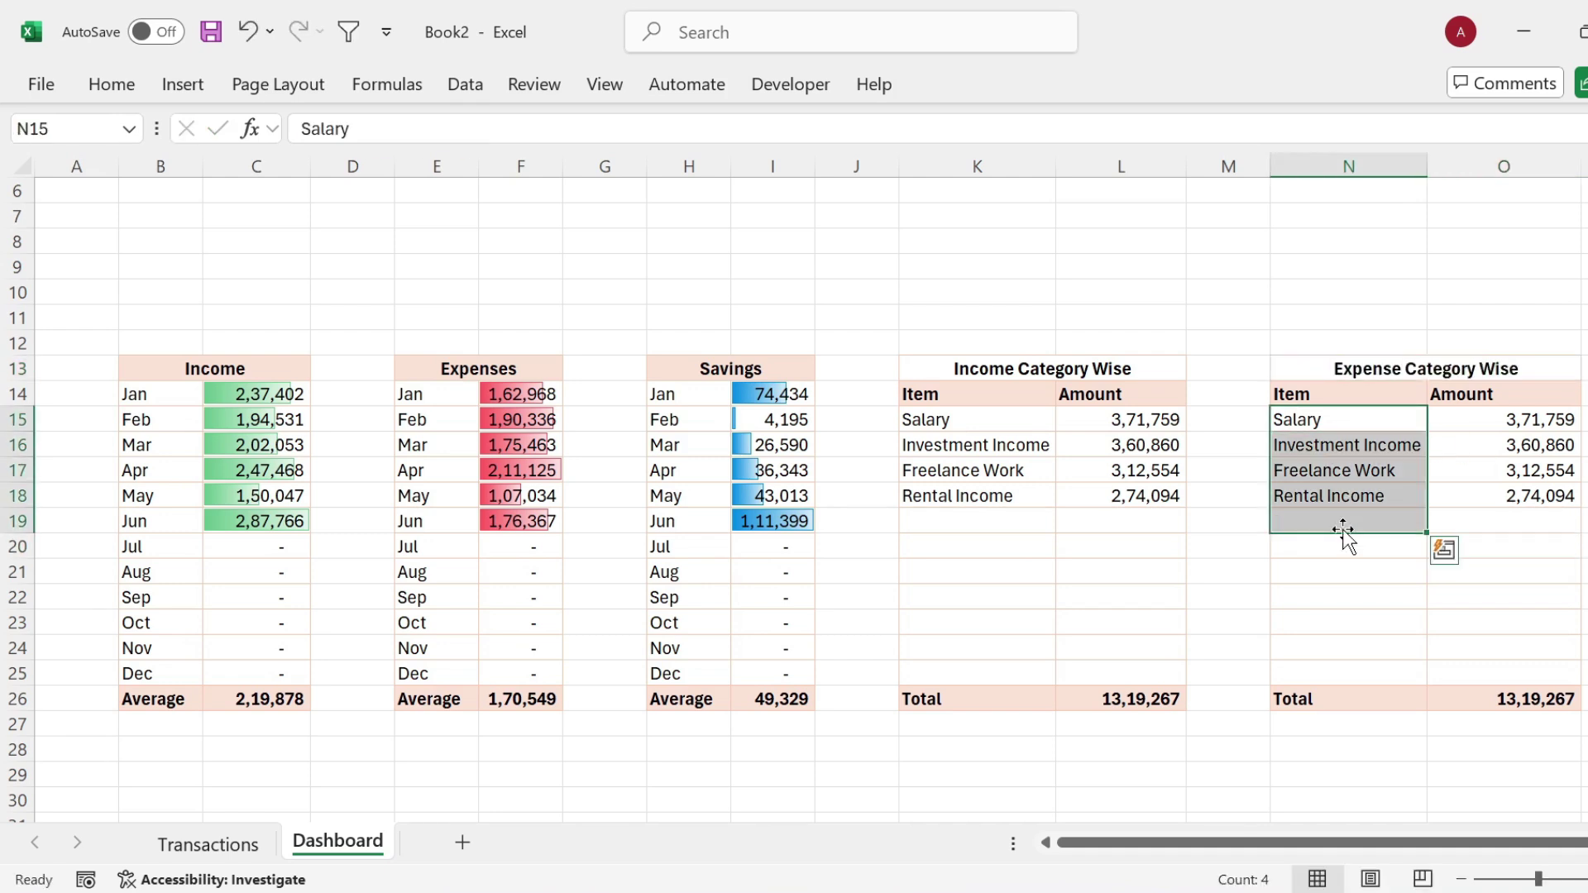
{"action": "key", "text": "Delete"}
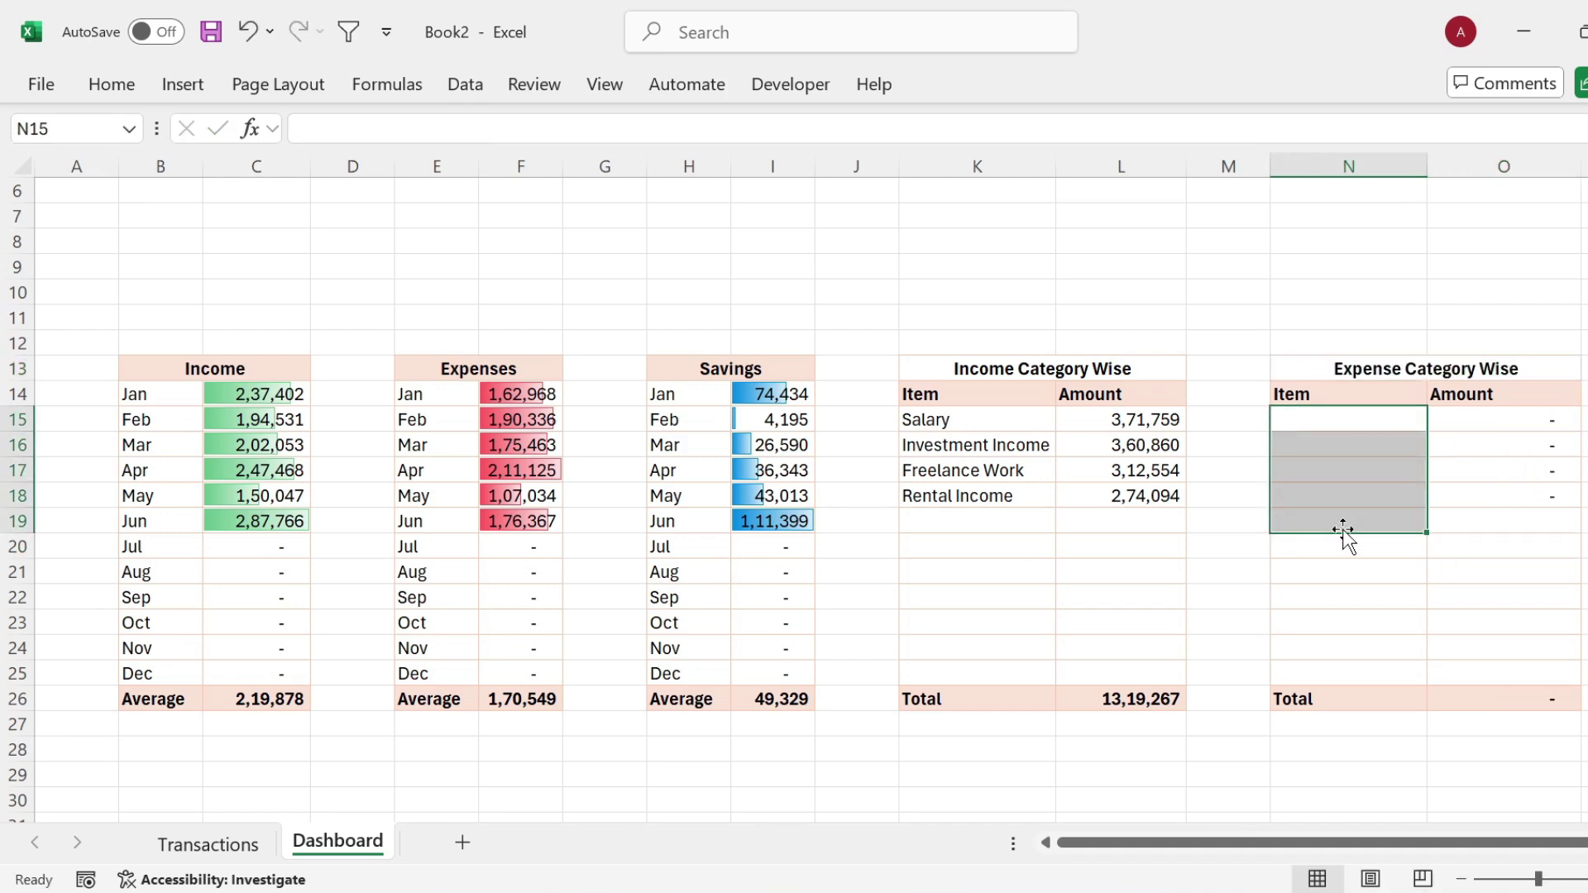
{"action": "left_click", "coordinate": [208, 844]}
{"action": "left_click_drag", "start_coordinate": [1050, 377], "coordinate": [1042, 507]}
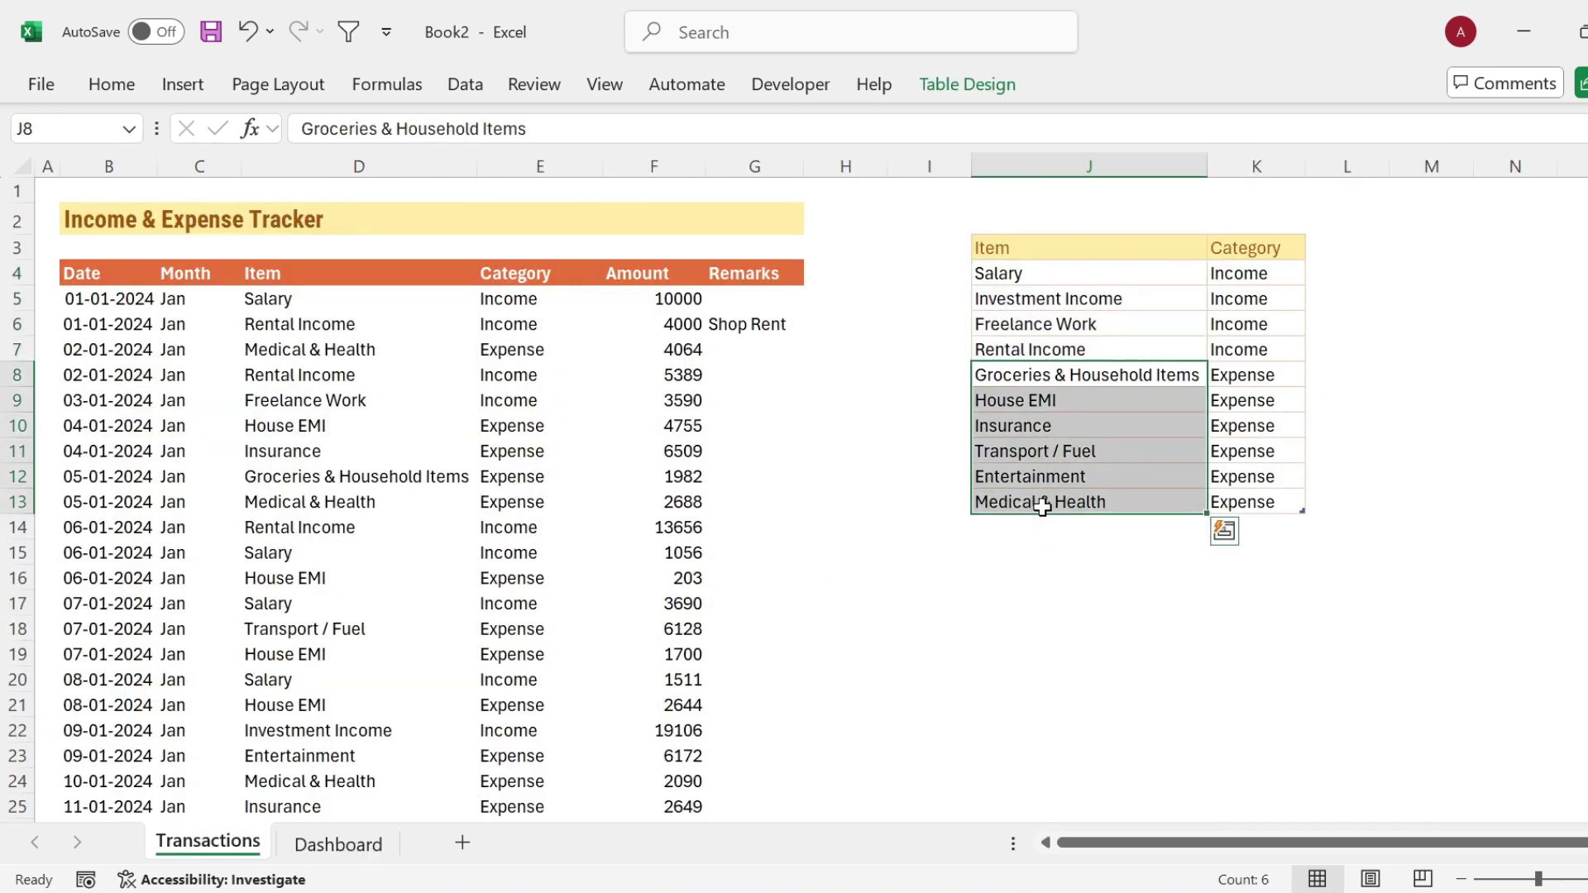
{"action": "key", "text": "ctrl+c"}
{"action": "left_click", "coordinate": [338, 844]}
{"action": "left_click", "coordinate": [1294, 426]}
{"action": "key", "text": "ctrl+alt+v"}
{"action": "key", "text": "v"}
{"action": "key", "text": "Return"}
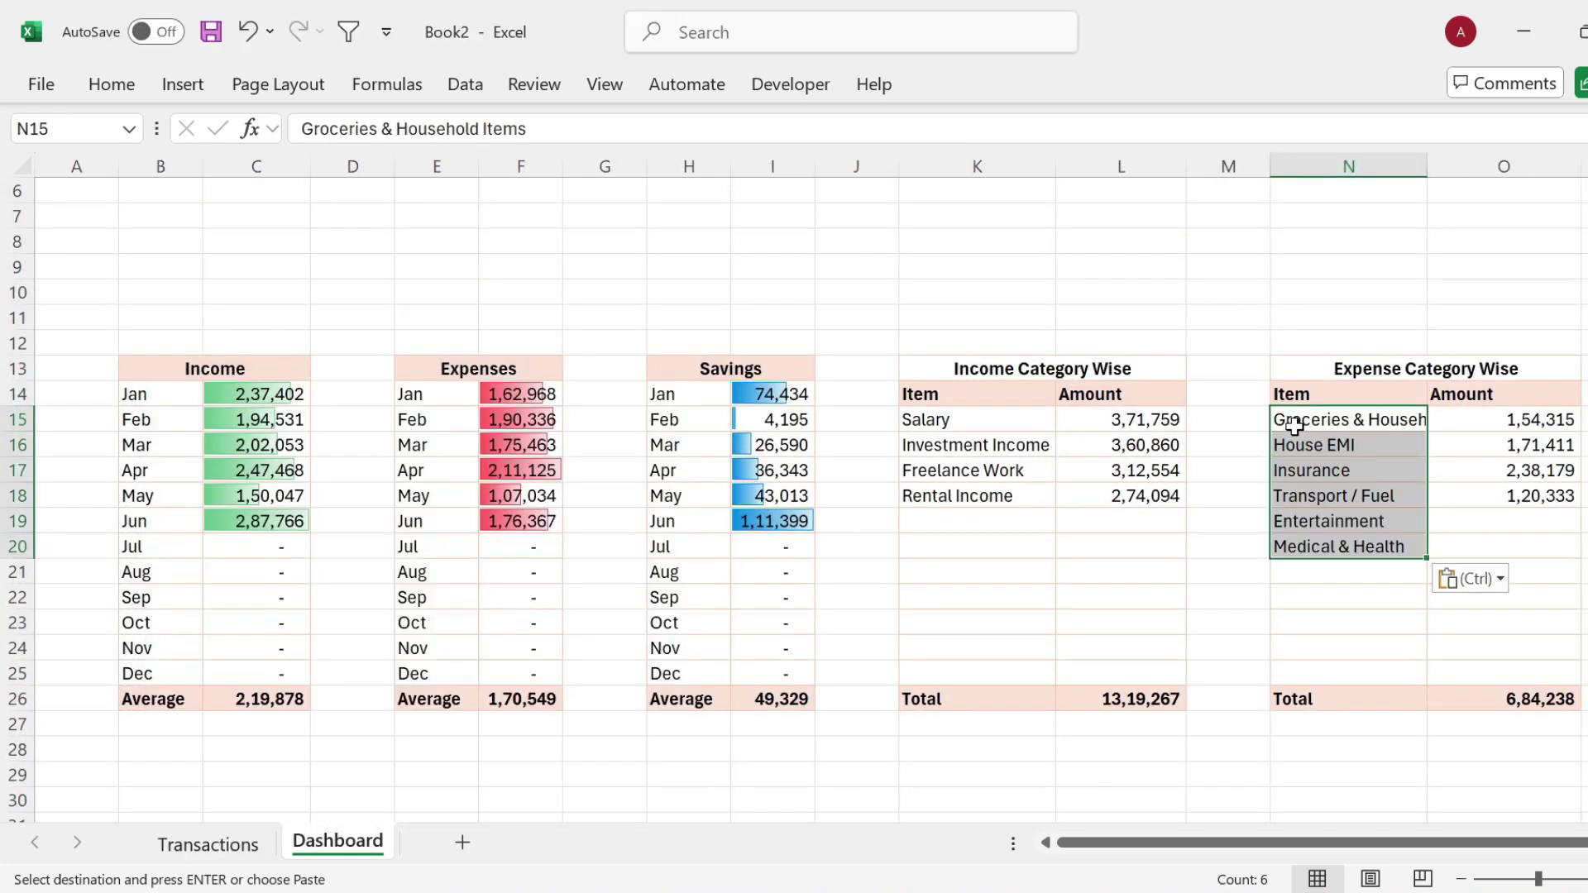
Step: Autofit column N and extend the expense SUMIF formula down from Transport / Fuel to Medical & Health
{"action": "double_click", "coordinate": [1427, 166]}
{"action": "left_click", "coordinate": [1538, 420]}
{"action": "key", "text": "Down"}
{"action": "key", "text": "Down"}
{"action": "key", "text": "Down"}
{"action": "left_click_drag", "start_coordinate": [1568, 509], "coordinate": [1578, 555]}
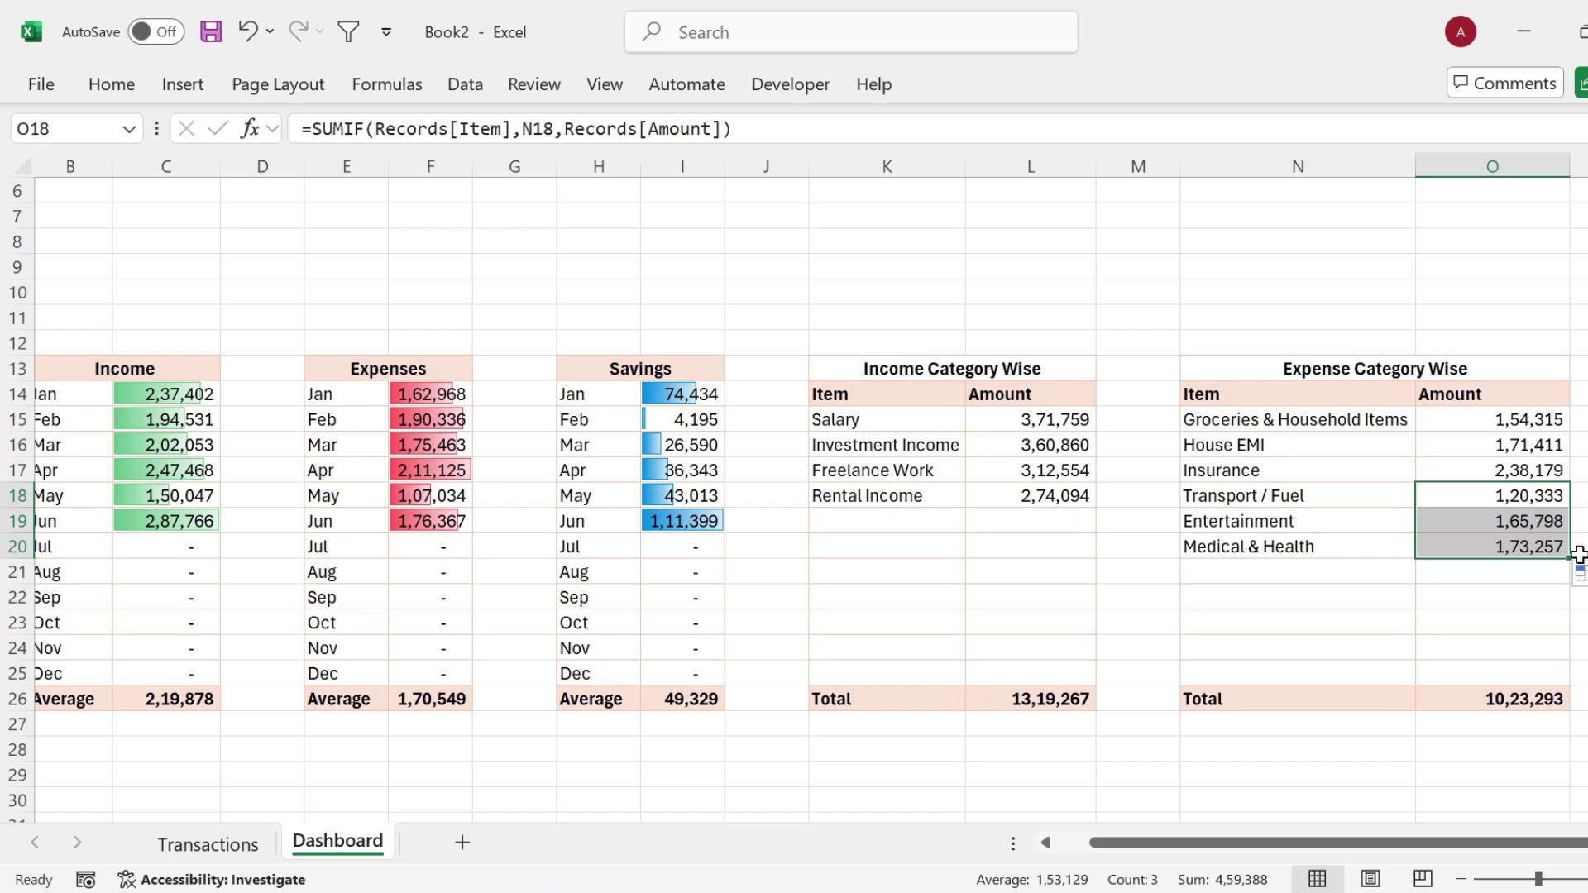
{"action": "left_click", "coordinate": [1489, 546]}
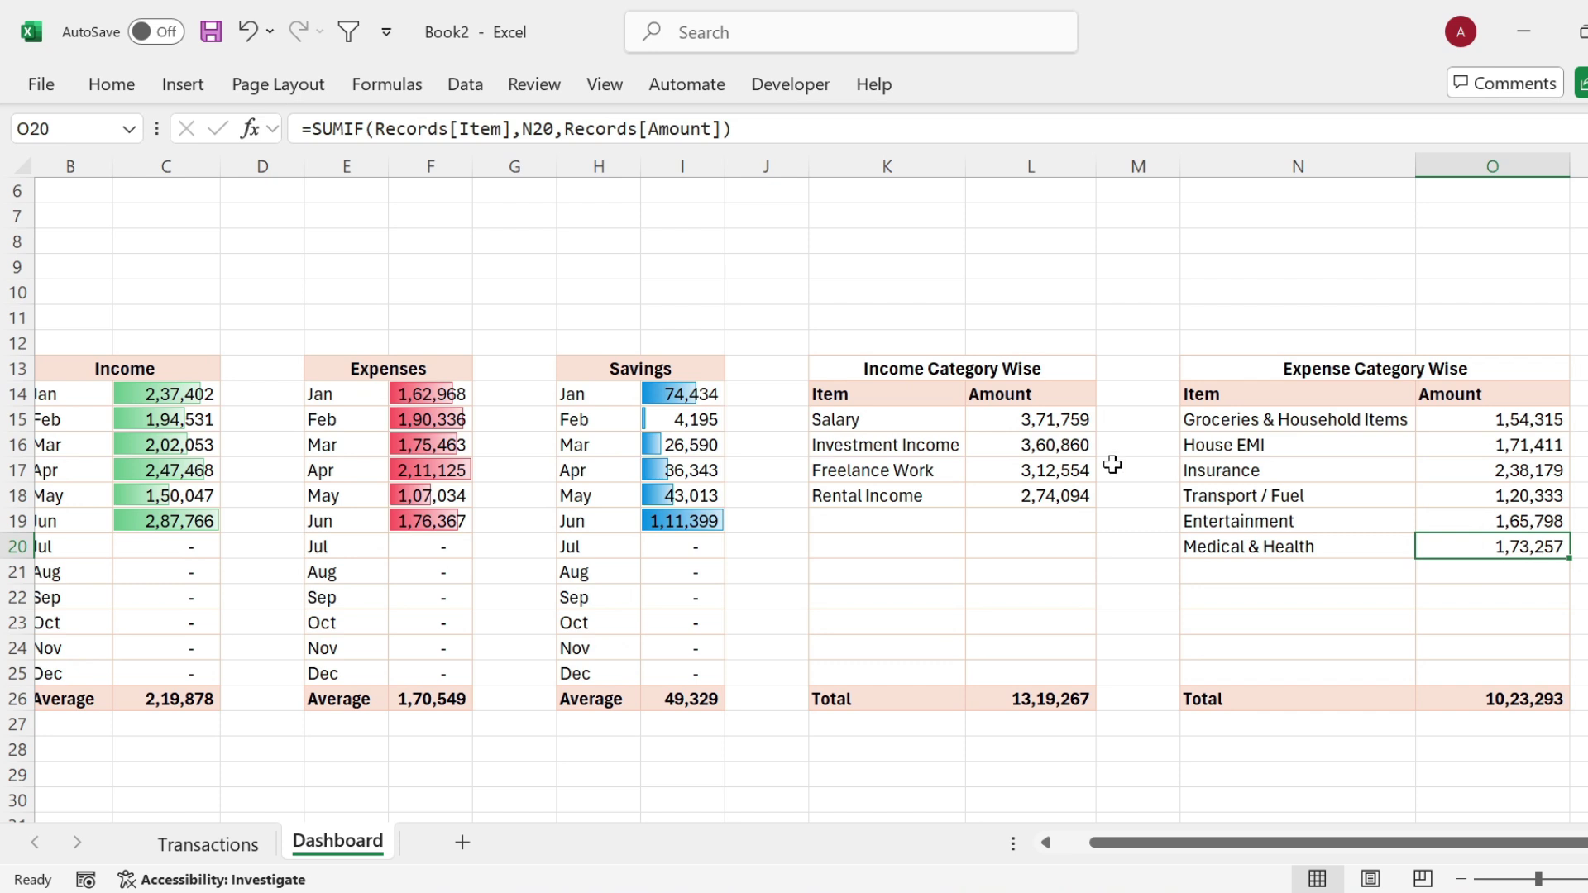
Step: Narrow the spacer columns D, G, J and M between the tables to the same small width
{"action": "left_click", "coordinate": [273, 166]}
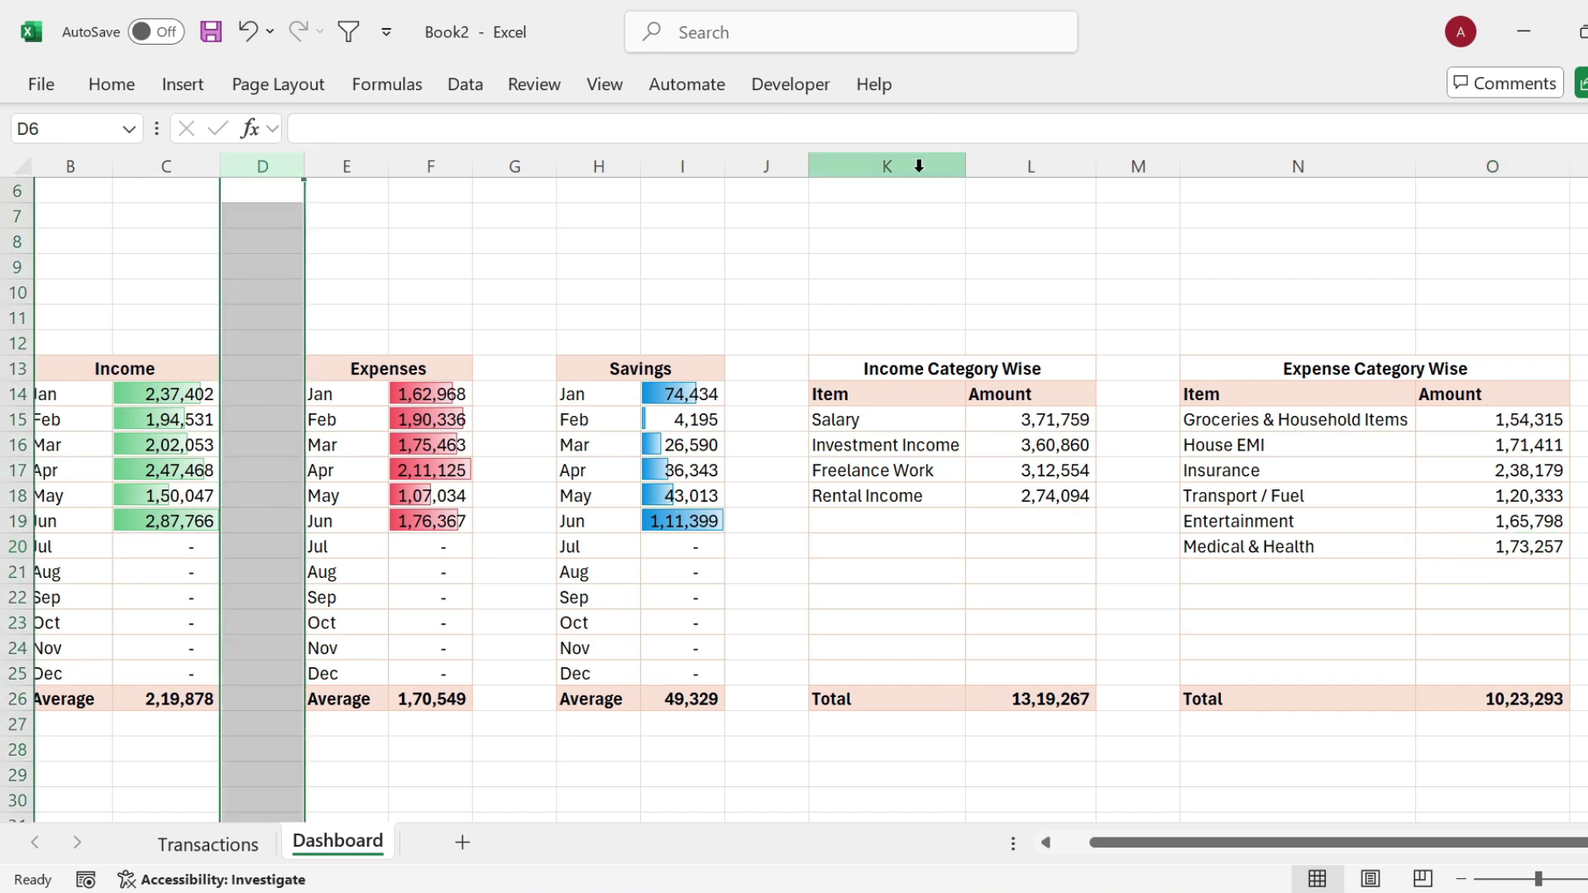
{"action": "left_click", "coordinate": [769, 171], "text": "ctrl"}
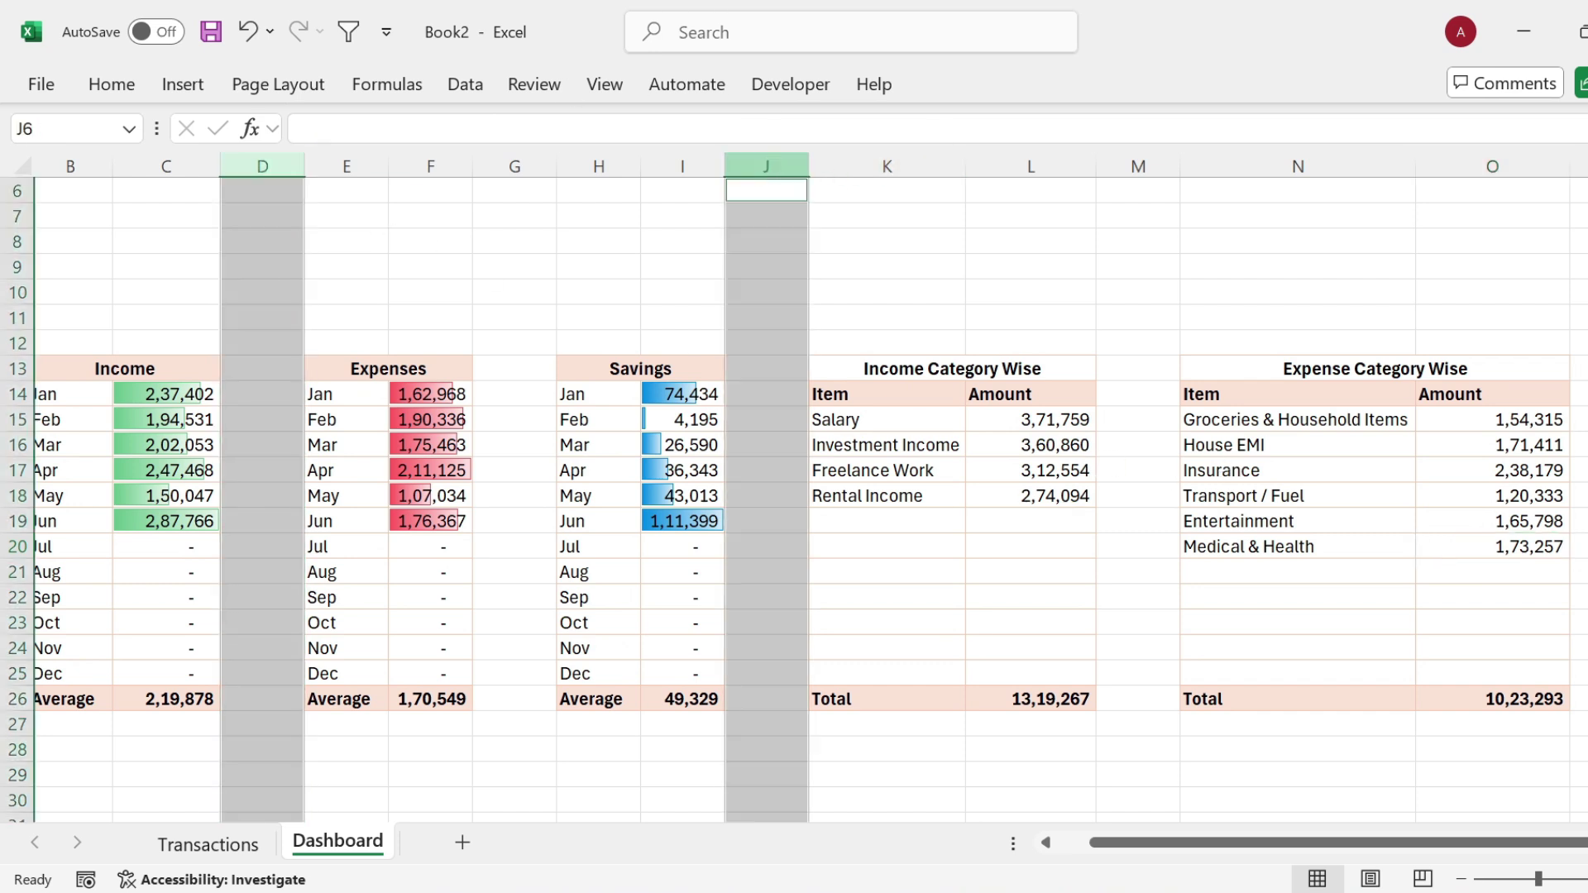
{"action": "left_click", "coordinate": [1140, 165], "text": "ctrl"}
{"action": "scroll", "coordinate": [596, 162], "scroll_direction": "left", "scroll_amount": 1}
{"action": "left_click", "coordinate": [592, 159], "text": "ctrl"}
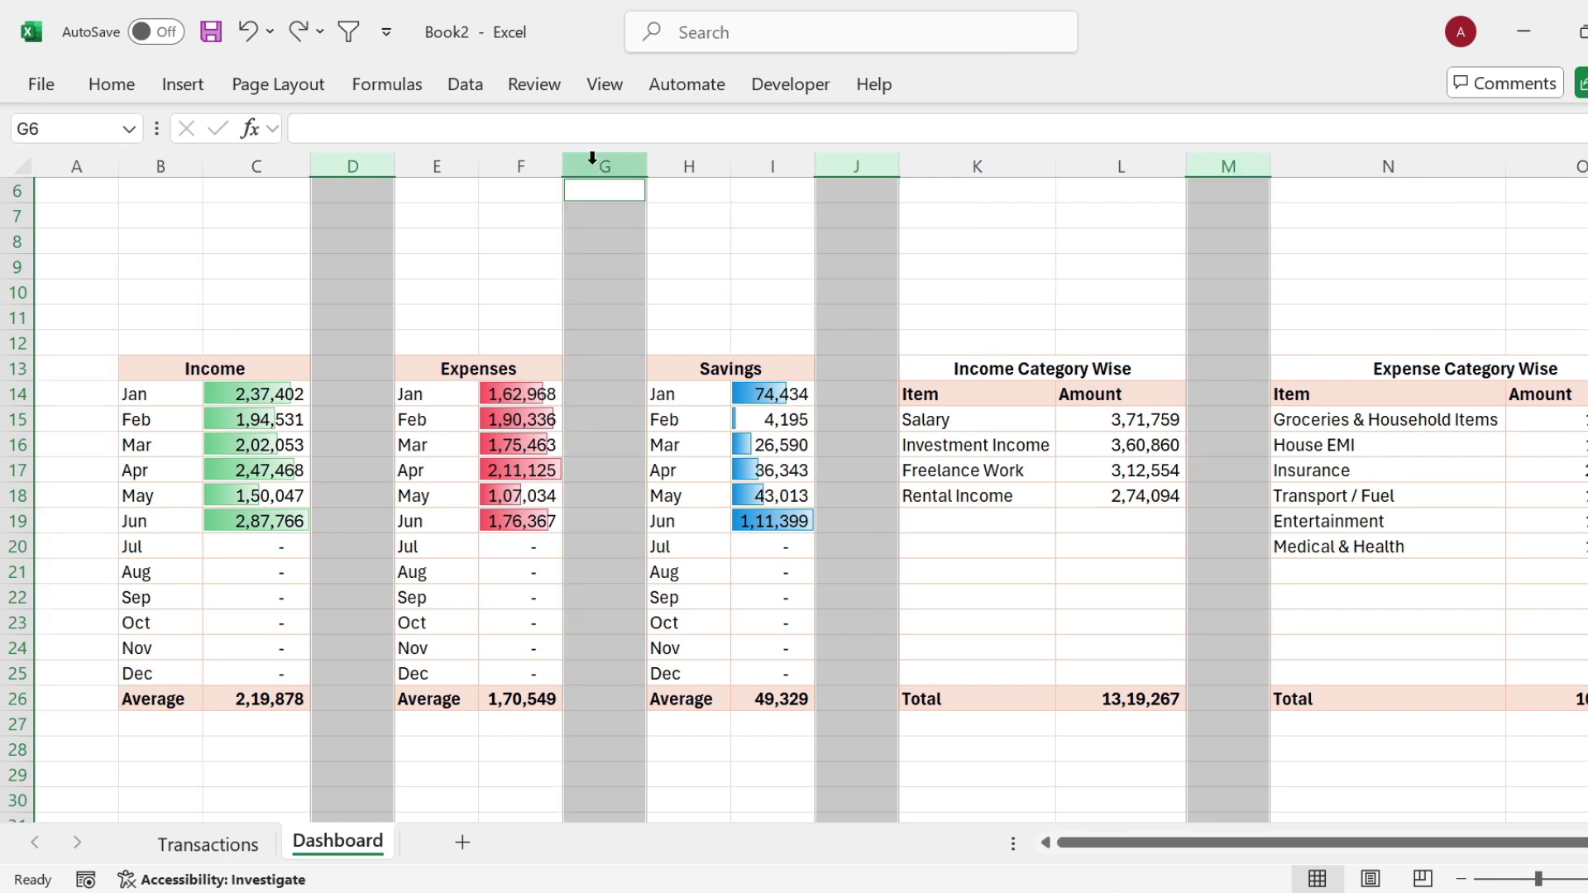
{"action": "left_click_drag", "start_coordinate": [647, 166], "coordinate": [577, 178]}
{"action": "left_click", "coordinate": [1216, 313]}
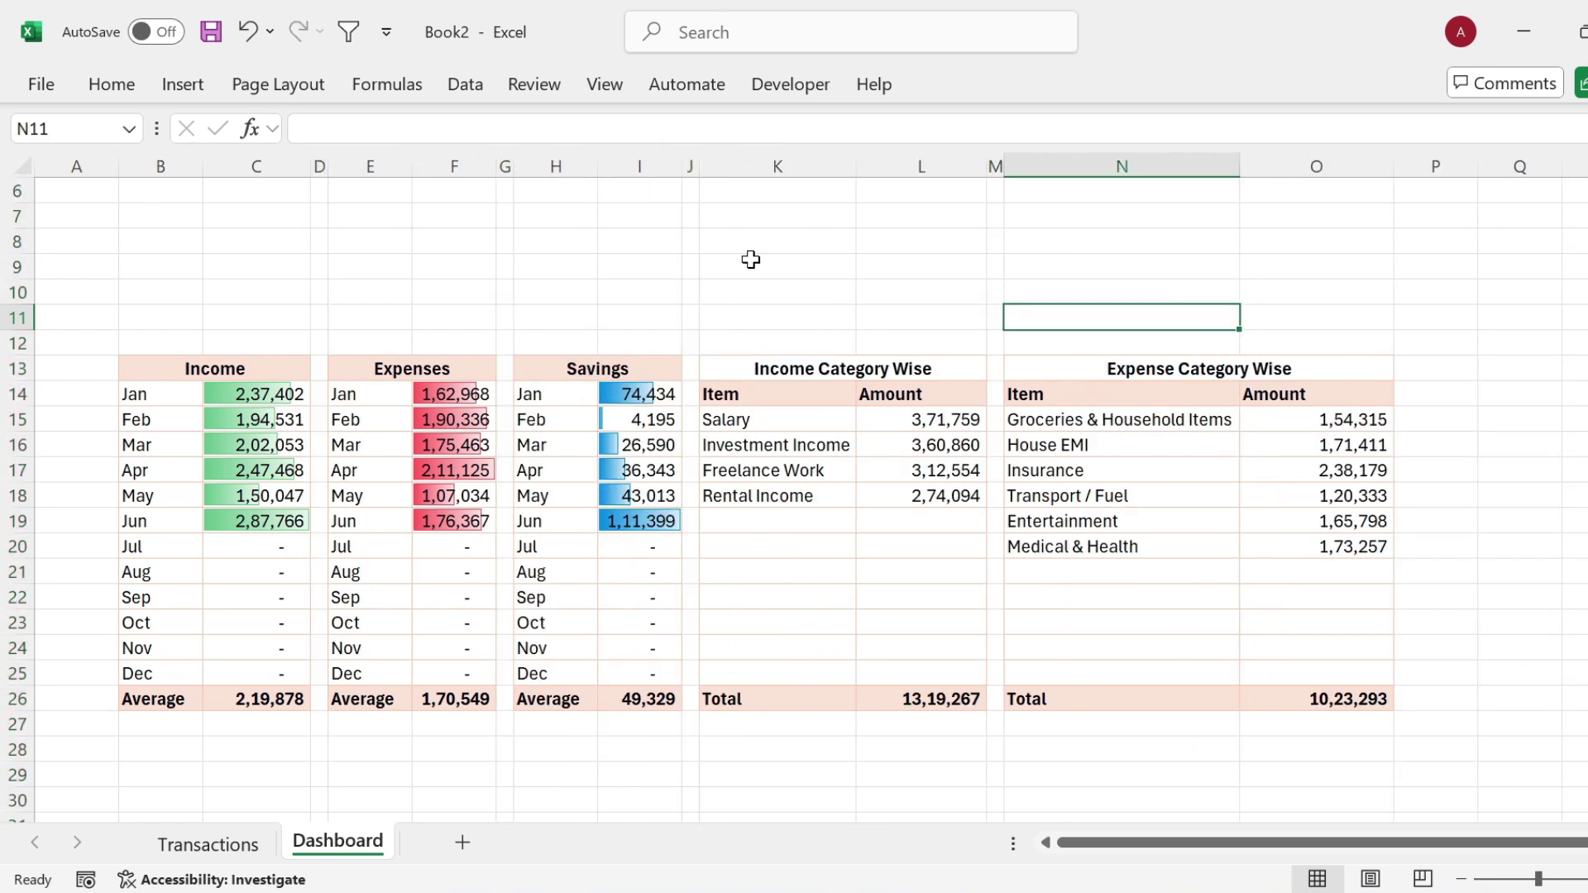
Step: Widen columns B, C, E, F, H and I of the Income, Expenses and Savings tables to one equal width
{"action": "left_click_drag", "start_coordinate": [166, 166], "coordinate": [256, 166]}
{"action": "left_click_drag", "start_coordinate": [370, 166], "coordinate": [449, 184]}
{"action": "left_click_drag", "start_coordinate": [555, 172], "coordinate": [645, 181]}
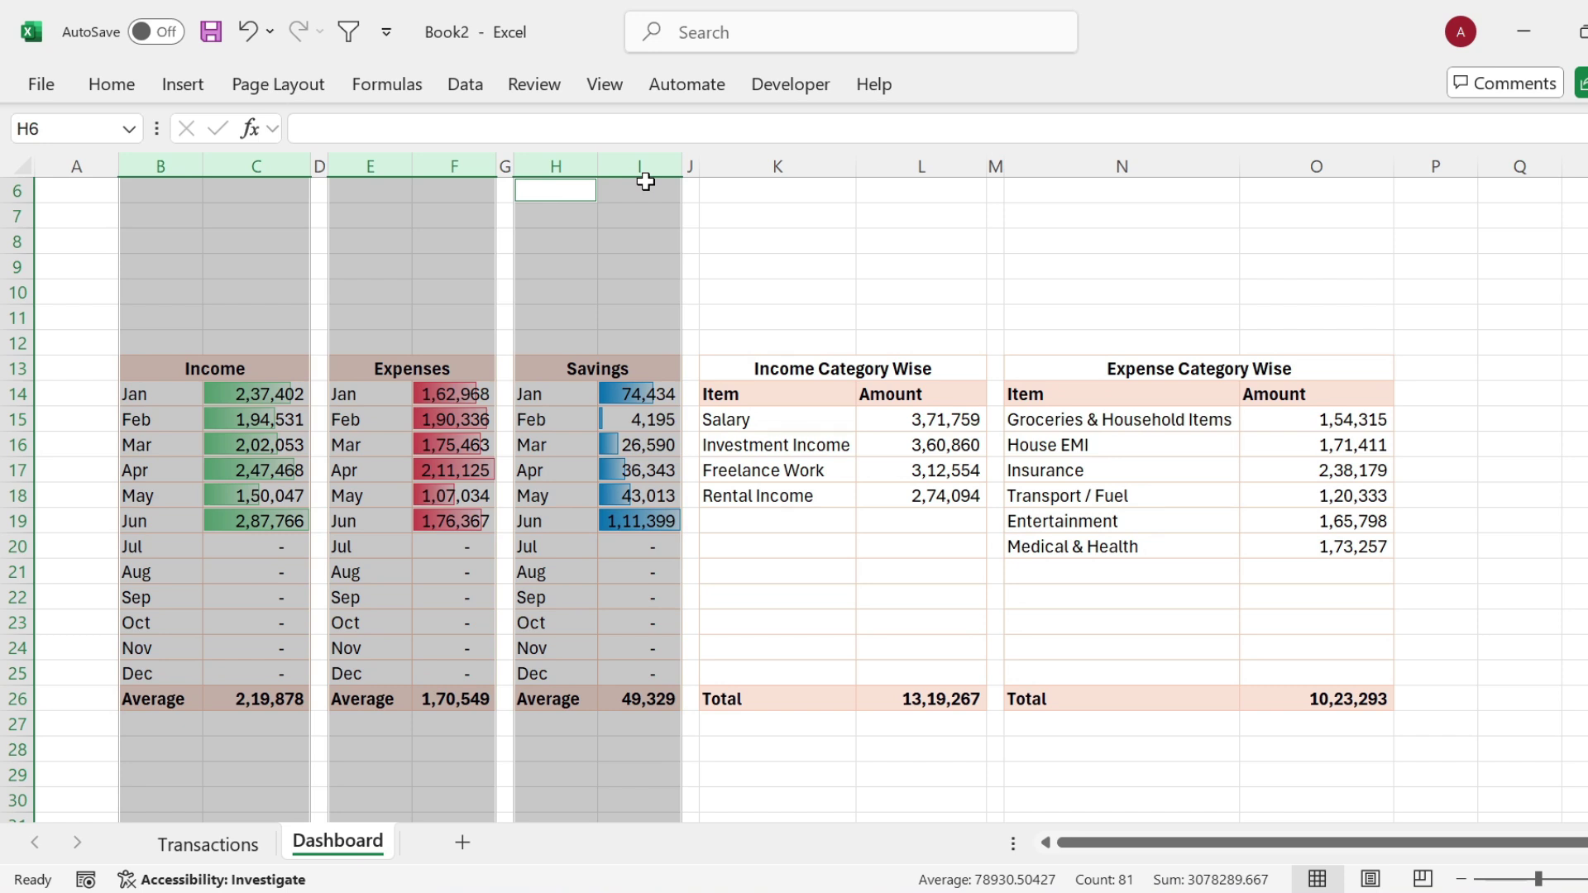
{"action": "left_click_drag", "start_coordinate": [680, 166], "coordinate": [721, 164]}
{"action": "left_click", "coordinate": [1344, 597]}
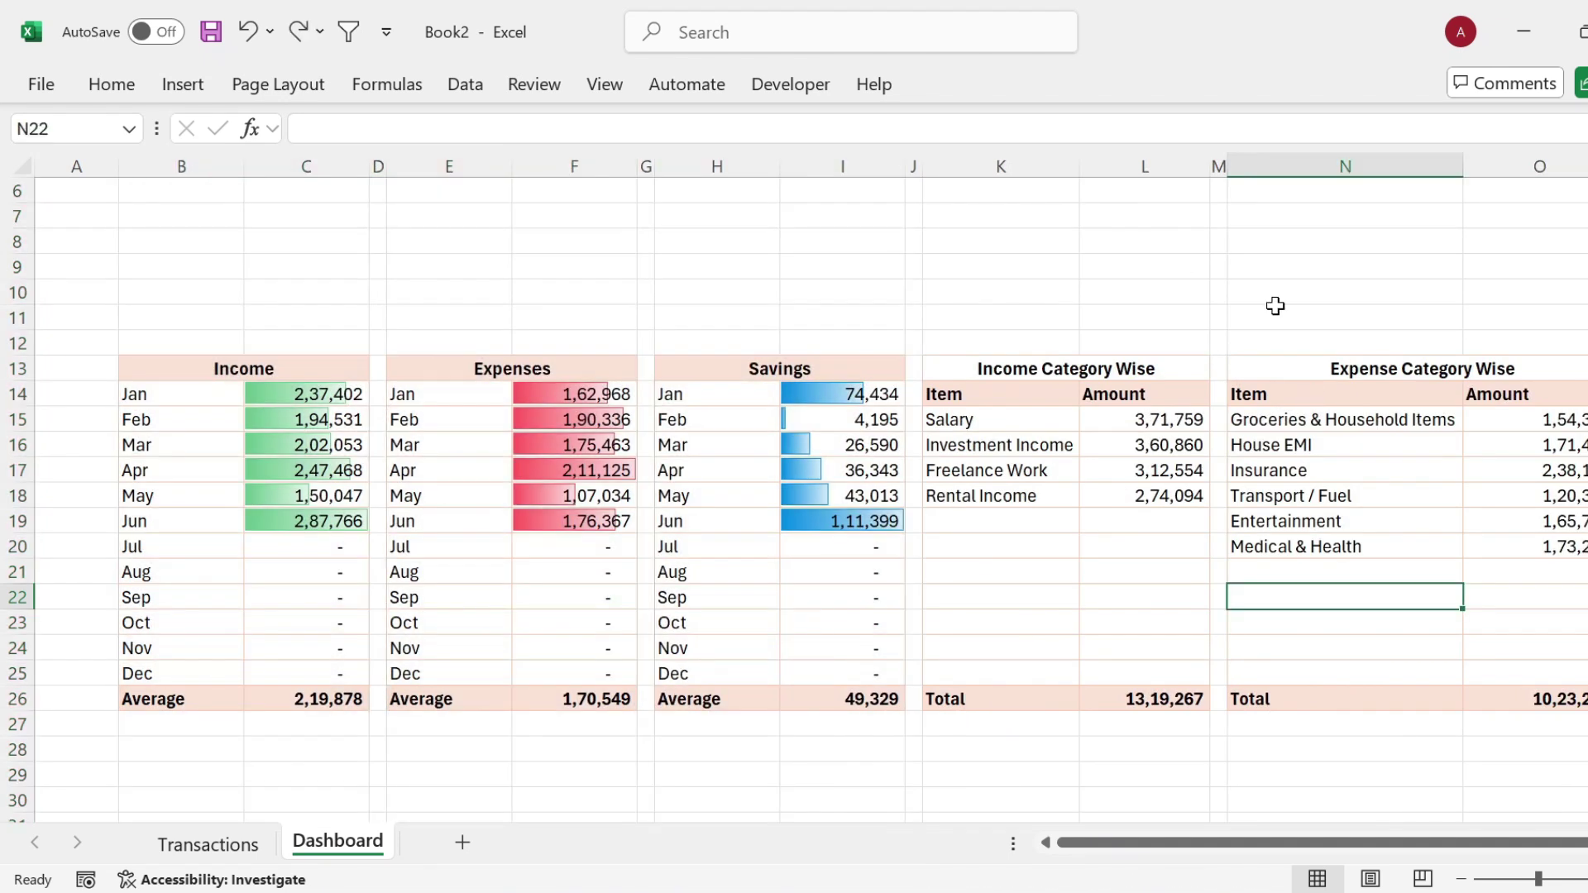
Step: Set the Item columns K and N of the two category tables to the same wider width
{"action": "left_click", "coordinate": [1022, 170]}
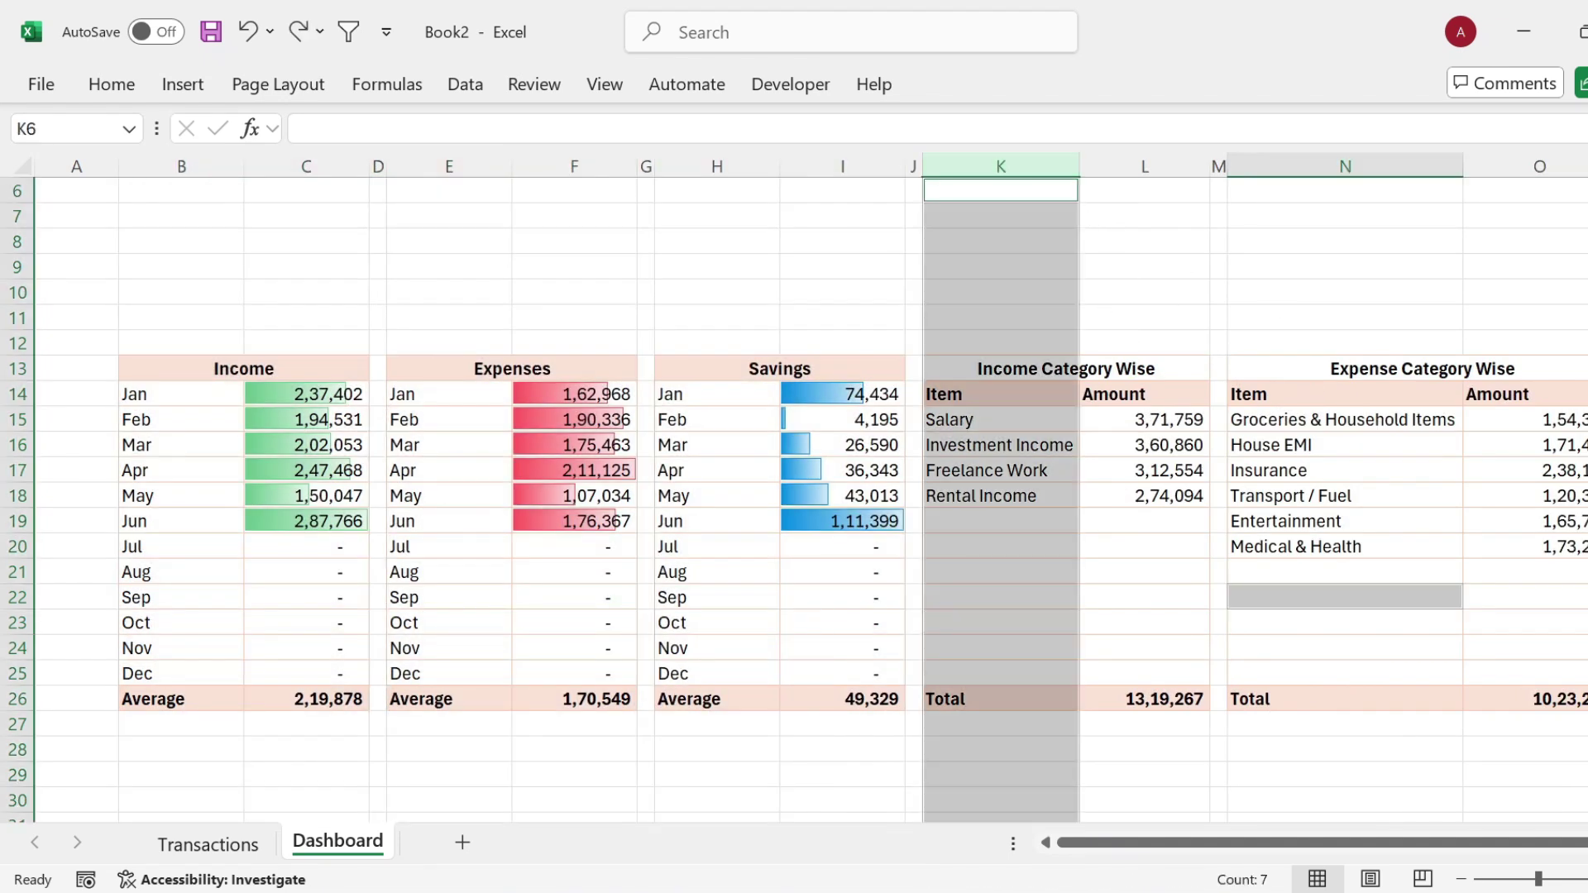
{"action": "left_click", "coordinate": [1363, 166], "text": "ctrl"}
{"action": "left_click_drag", "start_coordinate": [1462, 161], "coordinate": [1476, 166]}
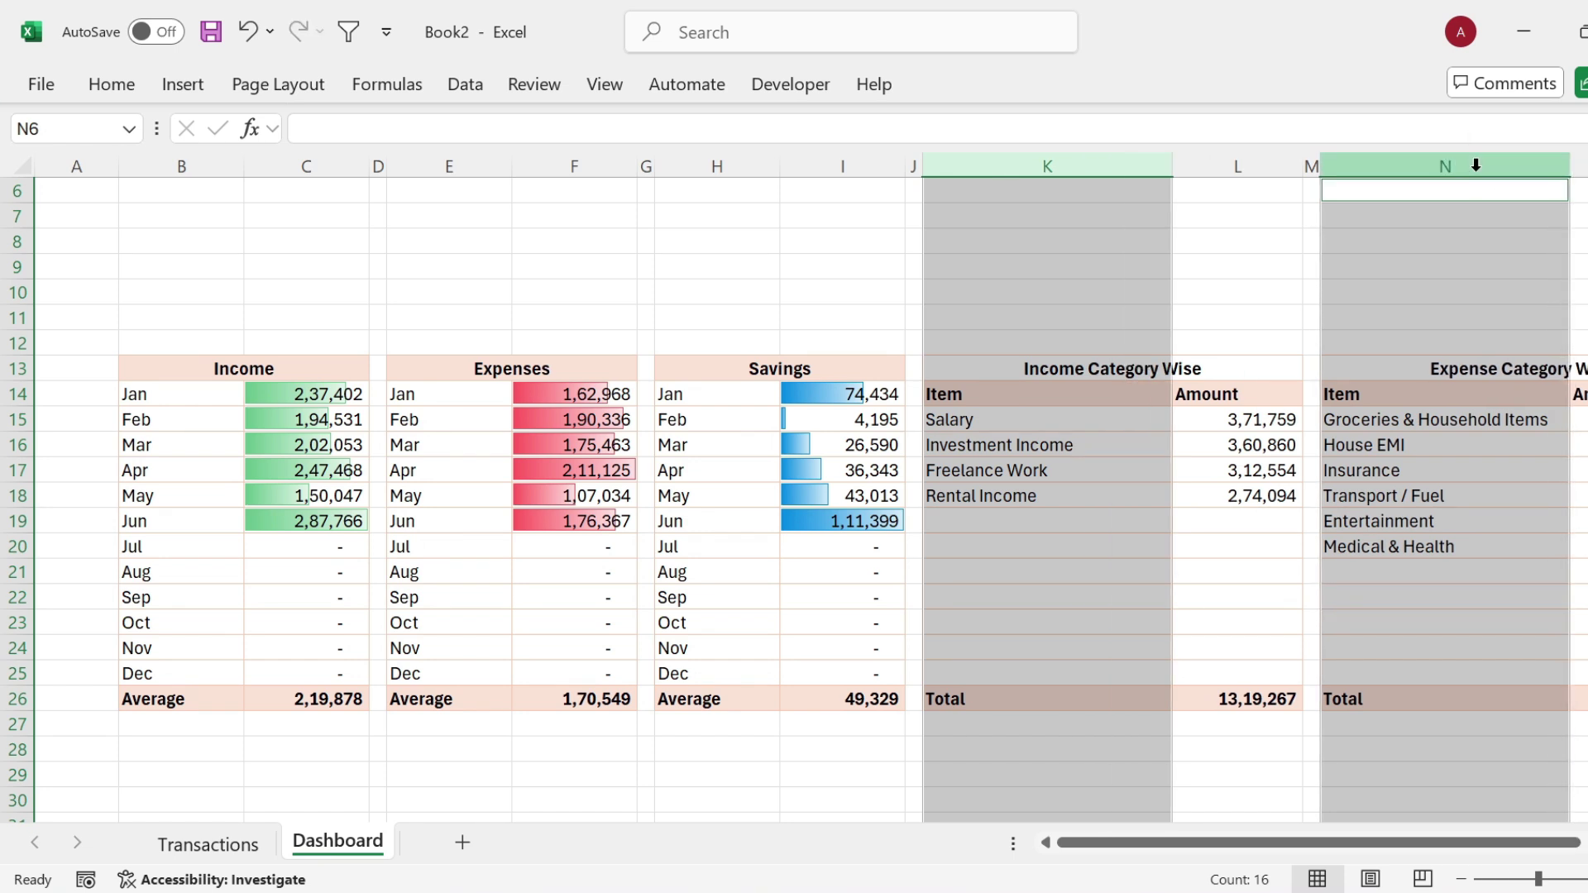
Step: Set the Amount columns L and O of the two category tables to the same width
{"action": "left_click", "coordinate": [1261, 165]}
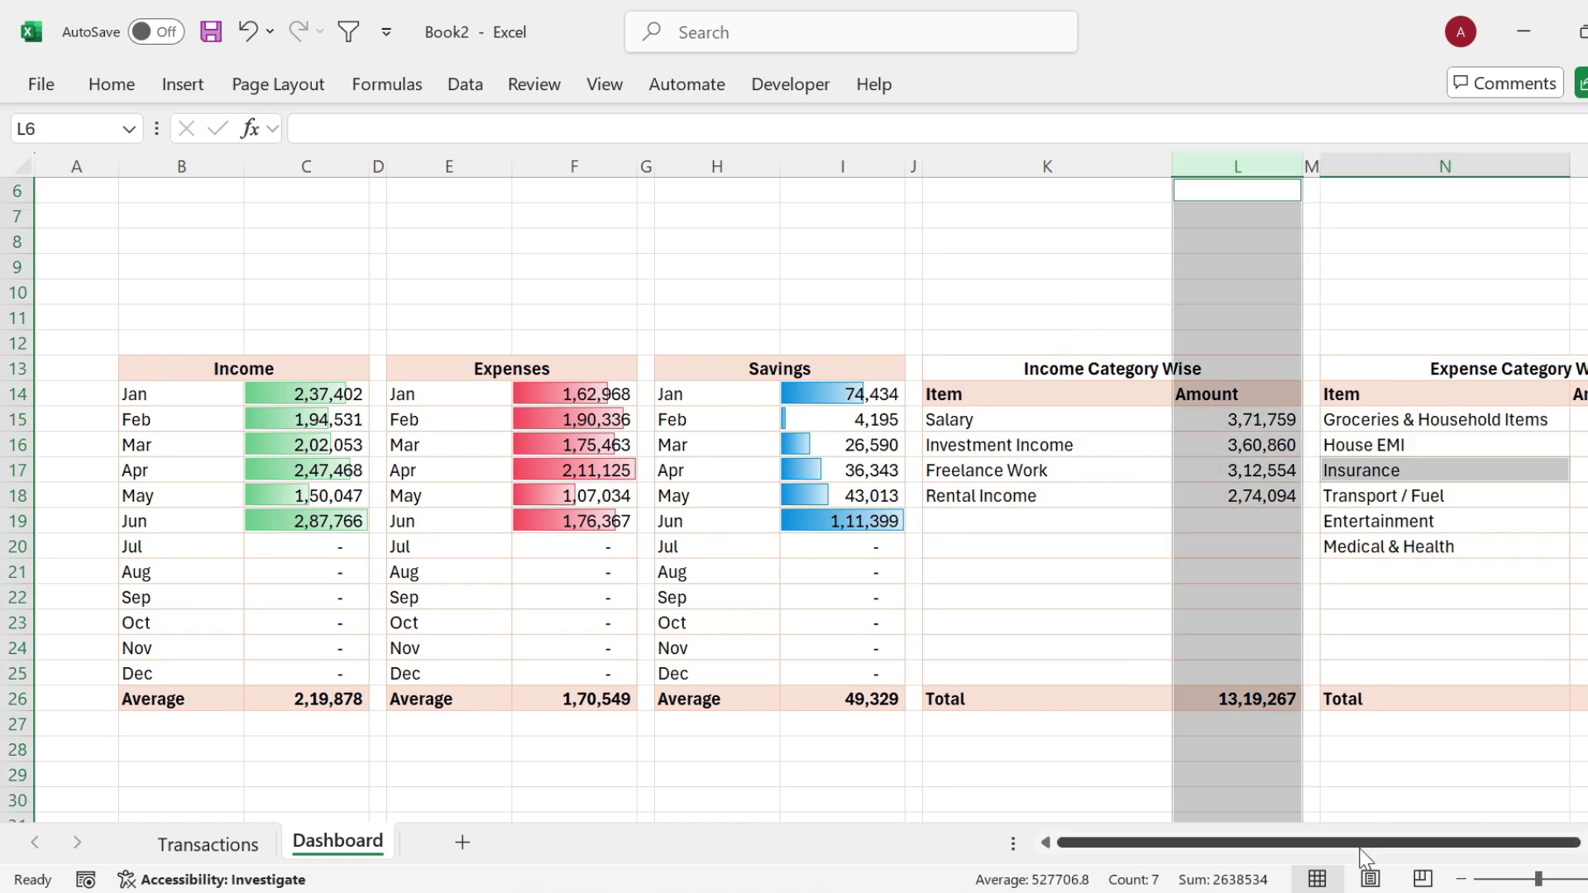
{"action": "left_click_drag", "start_coordinate": [1368, 844], "coordinate": [1422, 843]}
{"action": "left_click", "coordinate": [1504, 165], "text": "ctrl"}
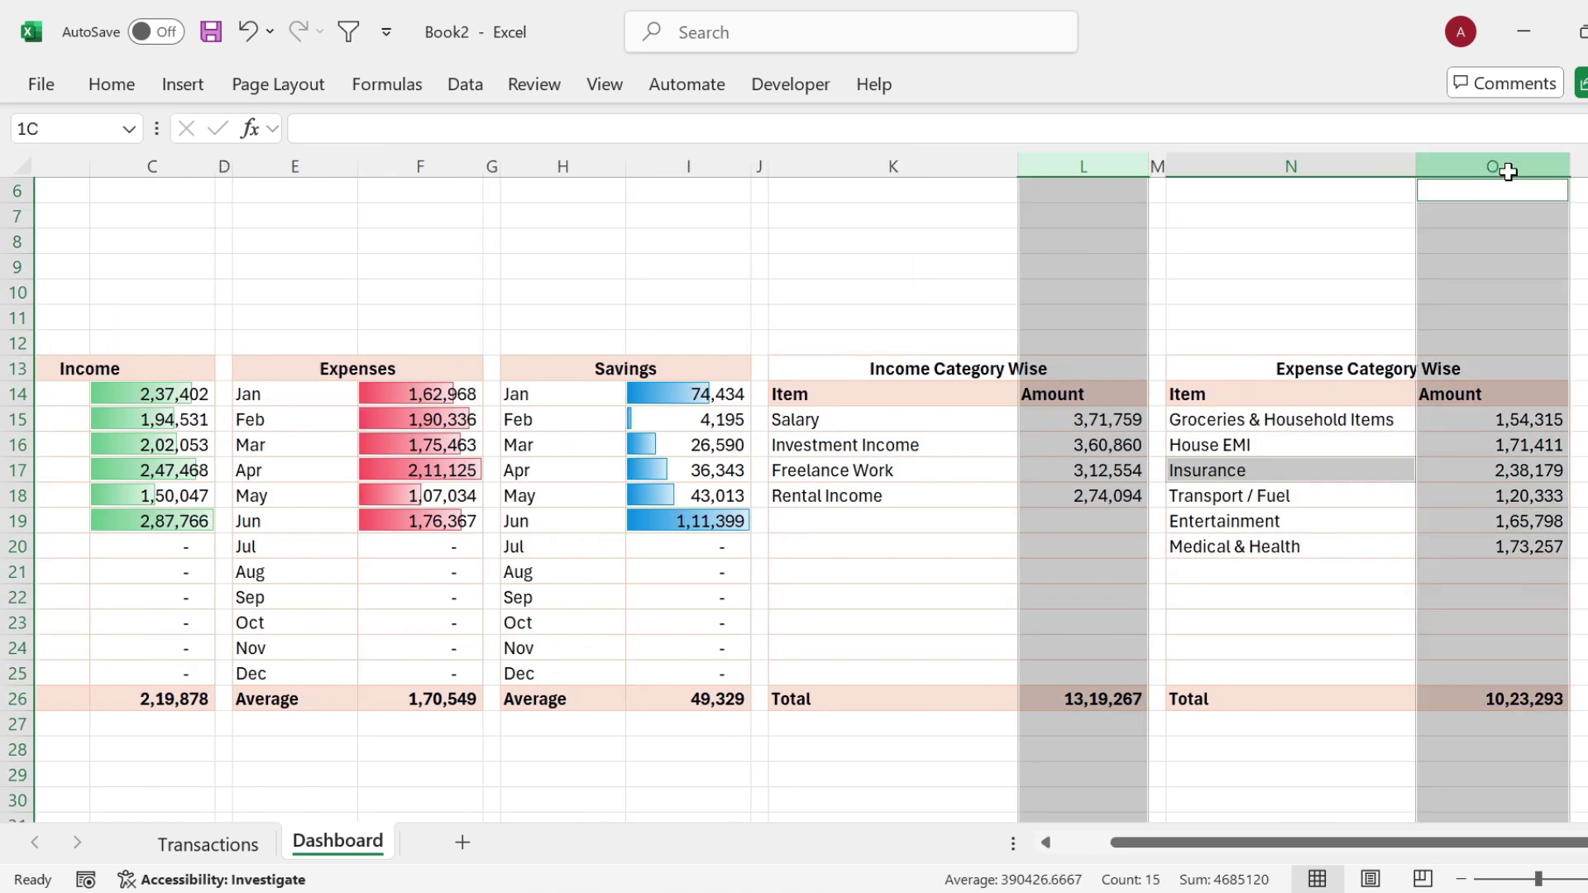
{"action": "left_click_drag", "start_coordinate": [1569, 168], "coordinate": [1534, 180]}
Step: Narrow the empty column A before the Income table
{"action": "left_click", "coordinate": [1397, 561]}
{"action": "key", "text": "Left"}
{"action": "key", "text": "Left"}
{"action": "key", "text": "Left"}
{"action": "key", "text": "Left"}
{"action": "key", "text": "Left"}
{"action": "key", "text": "Left"}
{"action": "key", "text": "Left"}
{"action": "key", "text": "Left"}
{"action": "key", "text": "Left"}
{"action": "key", "text": "Left"}
{"action": "key", "text": "Left"}
{"action": "key", "text": "Left"}
{"action": "key", "text": "Left"}
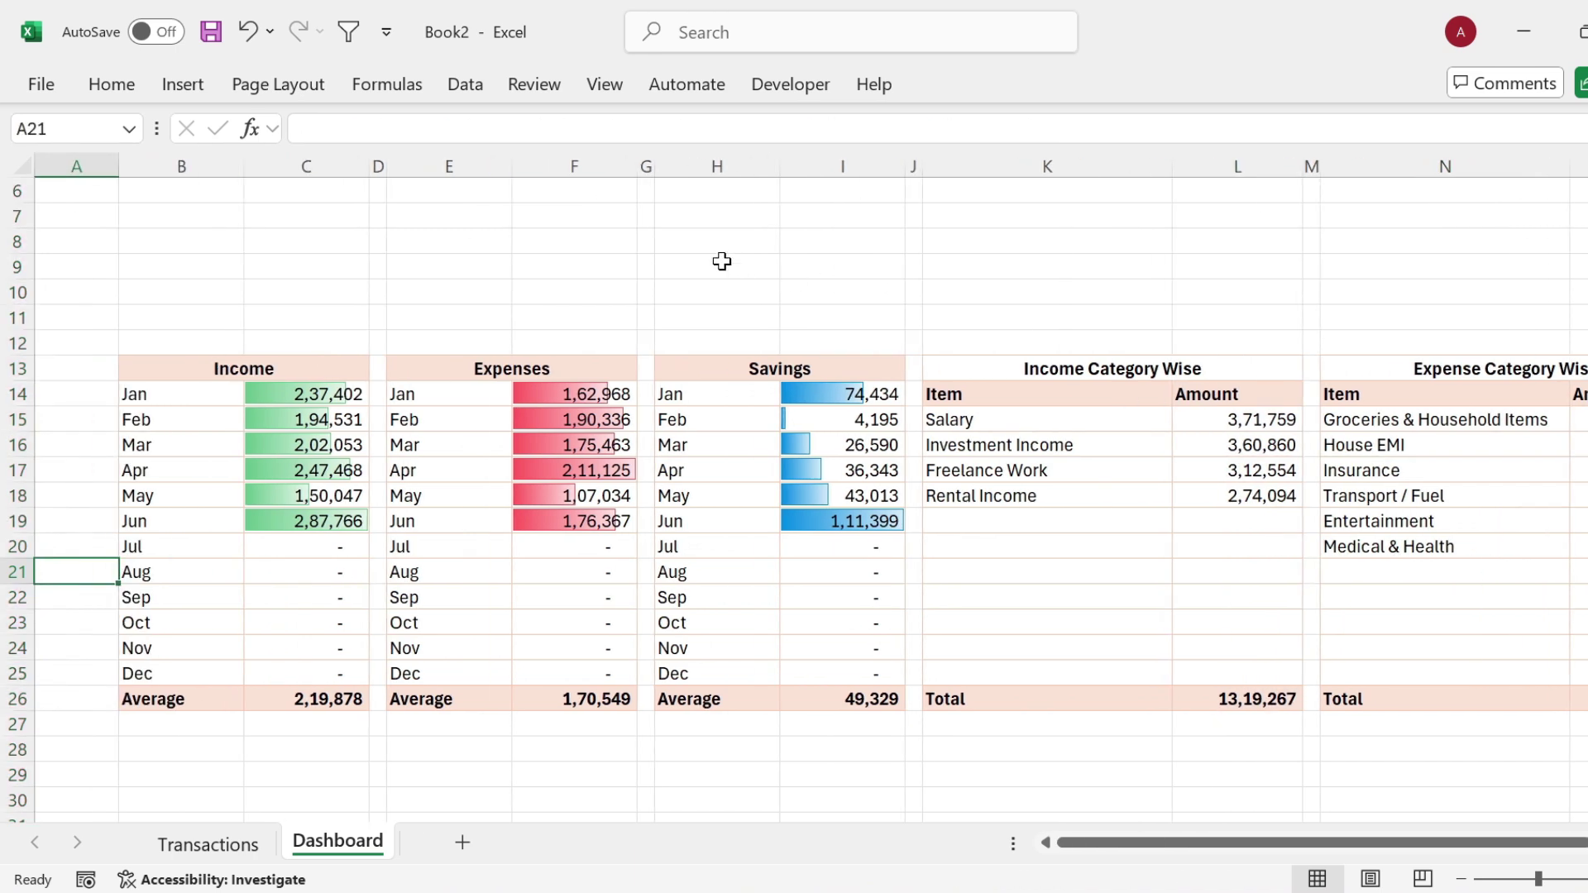
{"action": "left_click_drag", "start_coordinate": [117, 163], "coordinate": [69, 172]}
Step: Fill the empty range B1:O12 above the tables with light grey
{"action": "left_click", "coordinate": [1017, 287]}
{"action": "key", "text": "ctrl+Up"}
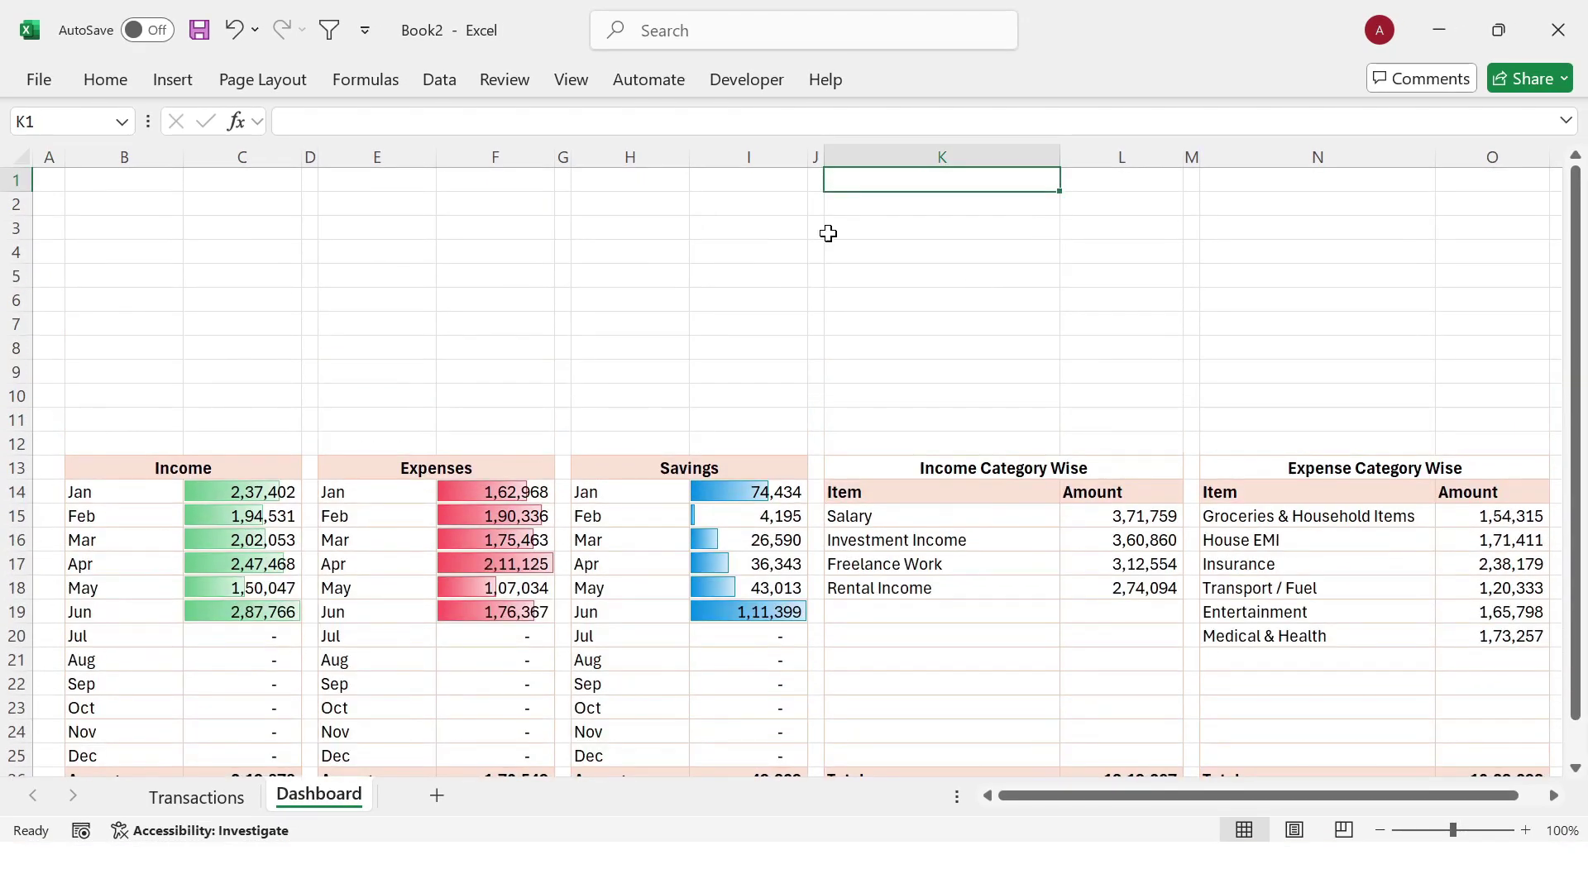
{"action": "left_click_drag", "start_coordinate": [91, 189], "coordinate": [1008, 438]}
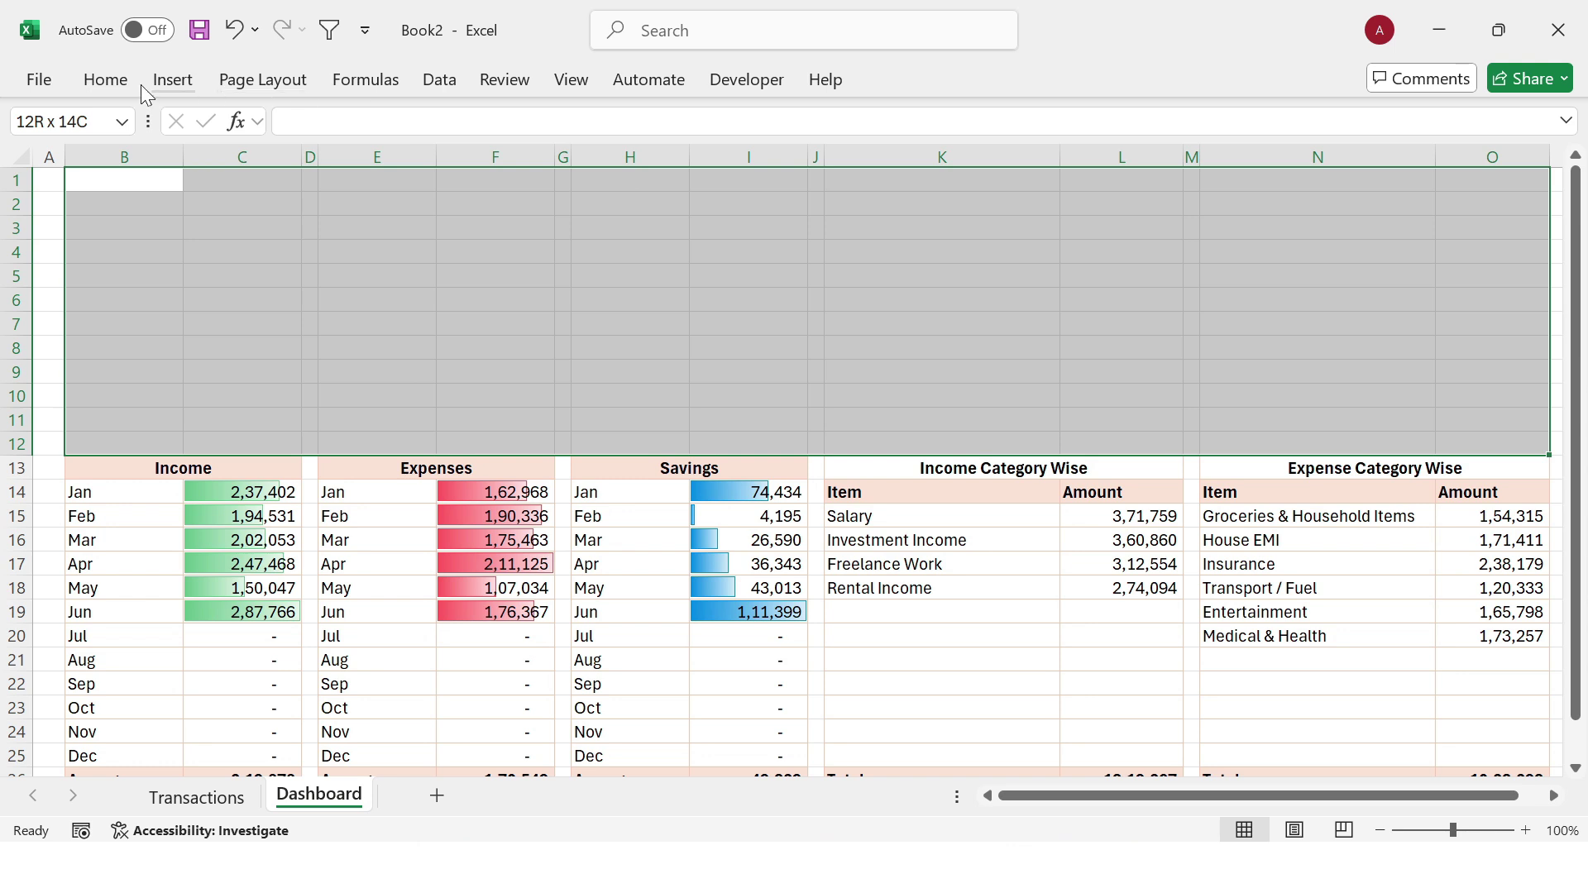
{"action": "left_click", "coordinate": [106, 79]}
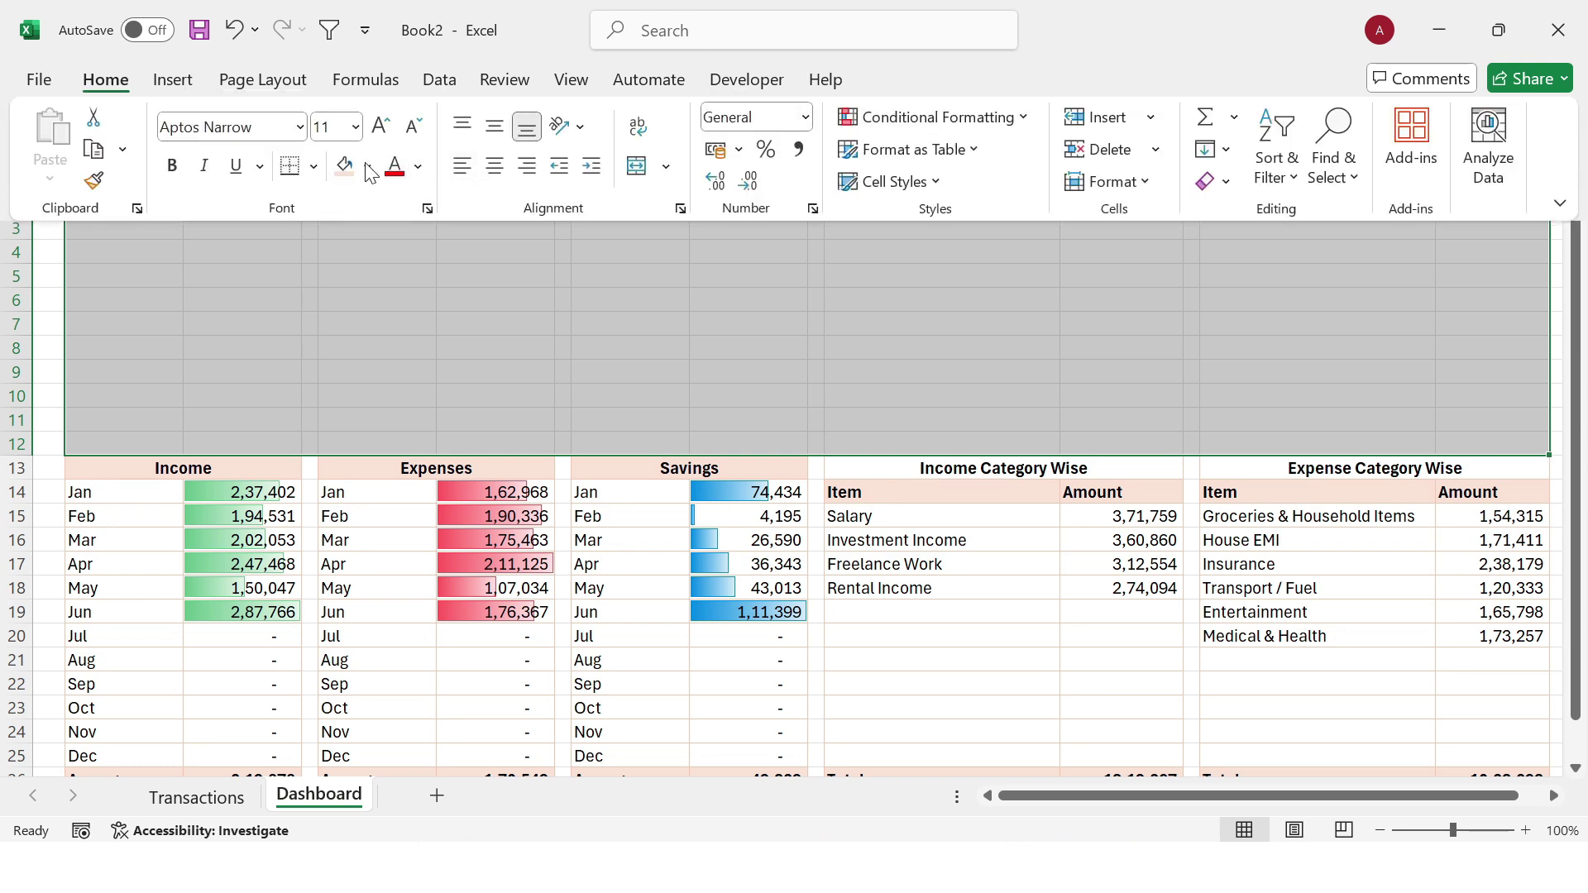
{"action": "left_click", "coordinate": [368, 168]}
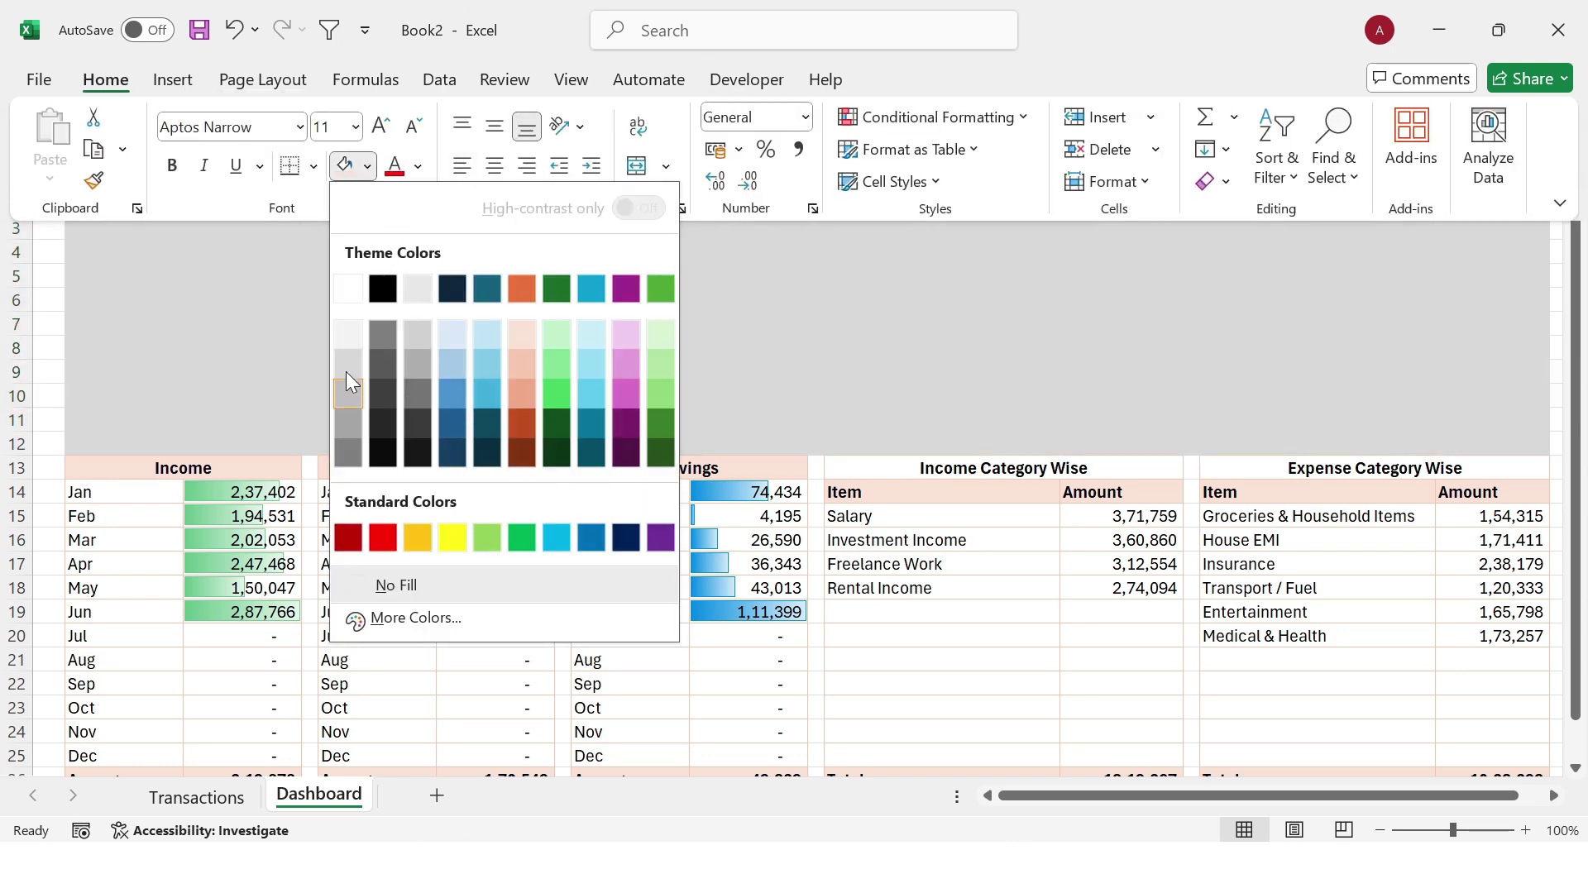
{"action": "left_click", "coordinate": [346, 368]}
Step: Fill the gaps between the tables in columns D, G, J and M, and row 27 below them, with the same light grey
{"action": "left_click_drag", "start_coordinate": [310, 468], "coordinate": [310, 733]}
{"action": "scroll", "coordinate": [312, 756], "scroll_direction": "down", "scroll_amount": 1}
{"action": "left_click_drag", "start_coordinate": [124, 732], "coordinate": [527, 736]}
{"action": "left_click_drag", "start_coordinate": [564, 397], "coordinate": [1121, 734]}
{"action": "left_click_drag", "start_coordinate": [815, 396], "coordinate": [815, 706]}
{"action": "left_click_drag", "start_coordinate": [1122, 734], "coordinate": [1492, 734]}
{"action": "left_click", "coordinate": [1189, 398]}
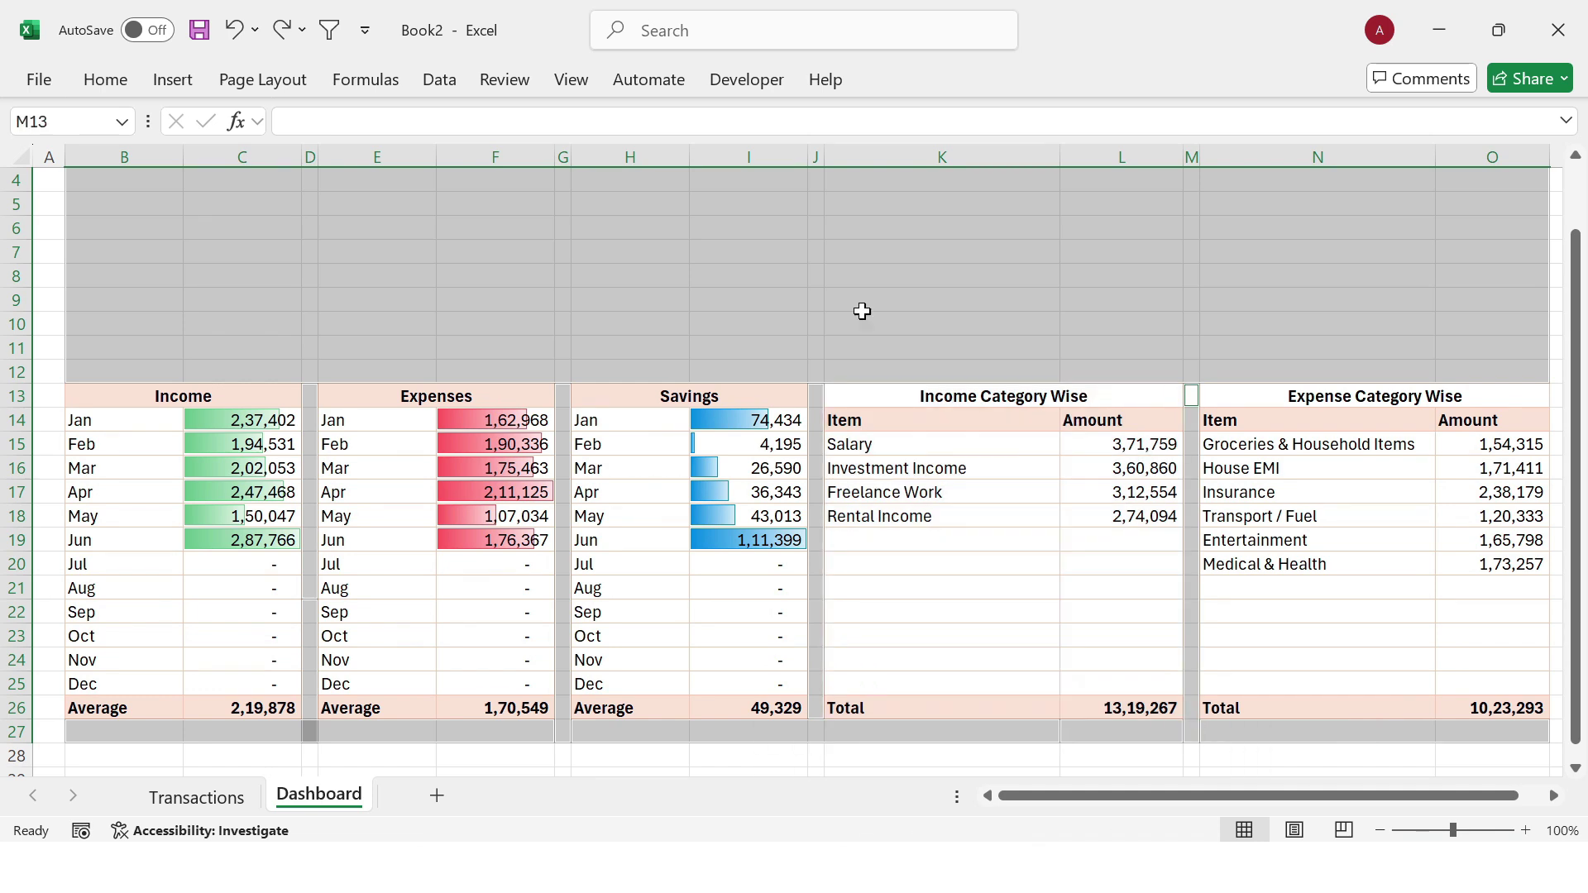
{"action": "left_click", "coordinate": [105, 80]}
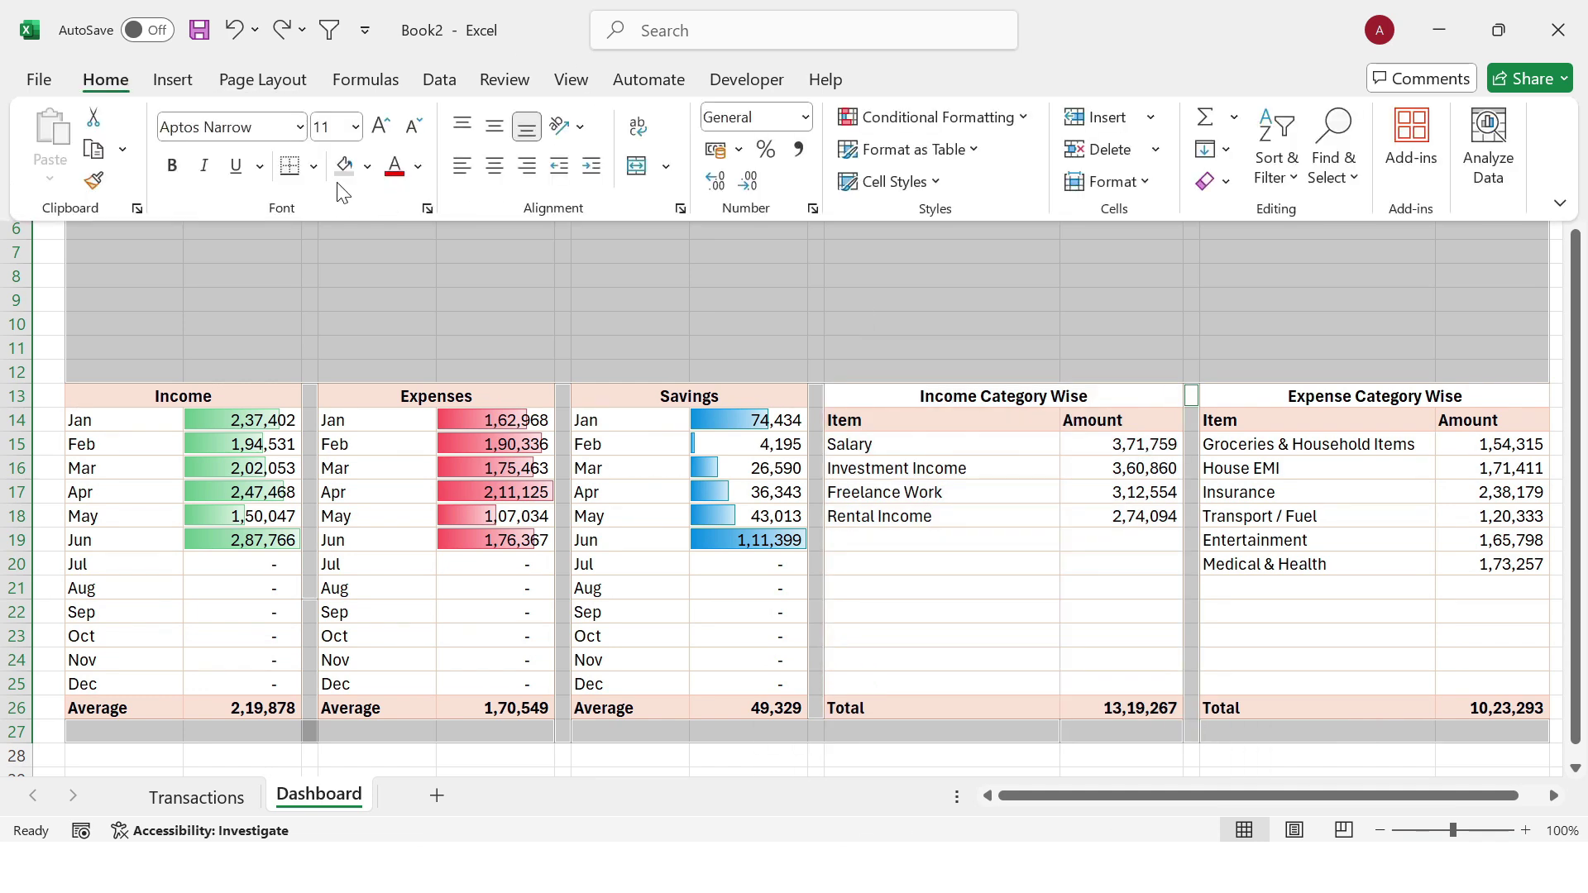
{"action": "left_click", "coordinate": [616, 322]}
{"action": "left_click", "coordinate": [755, 231]}
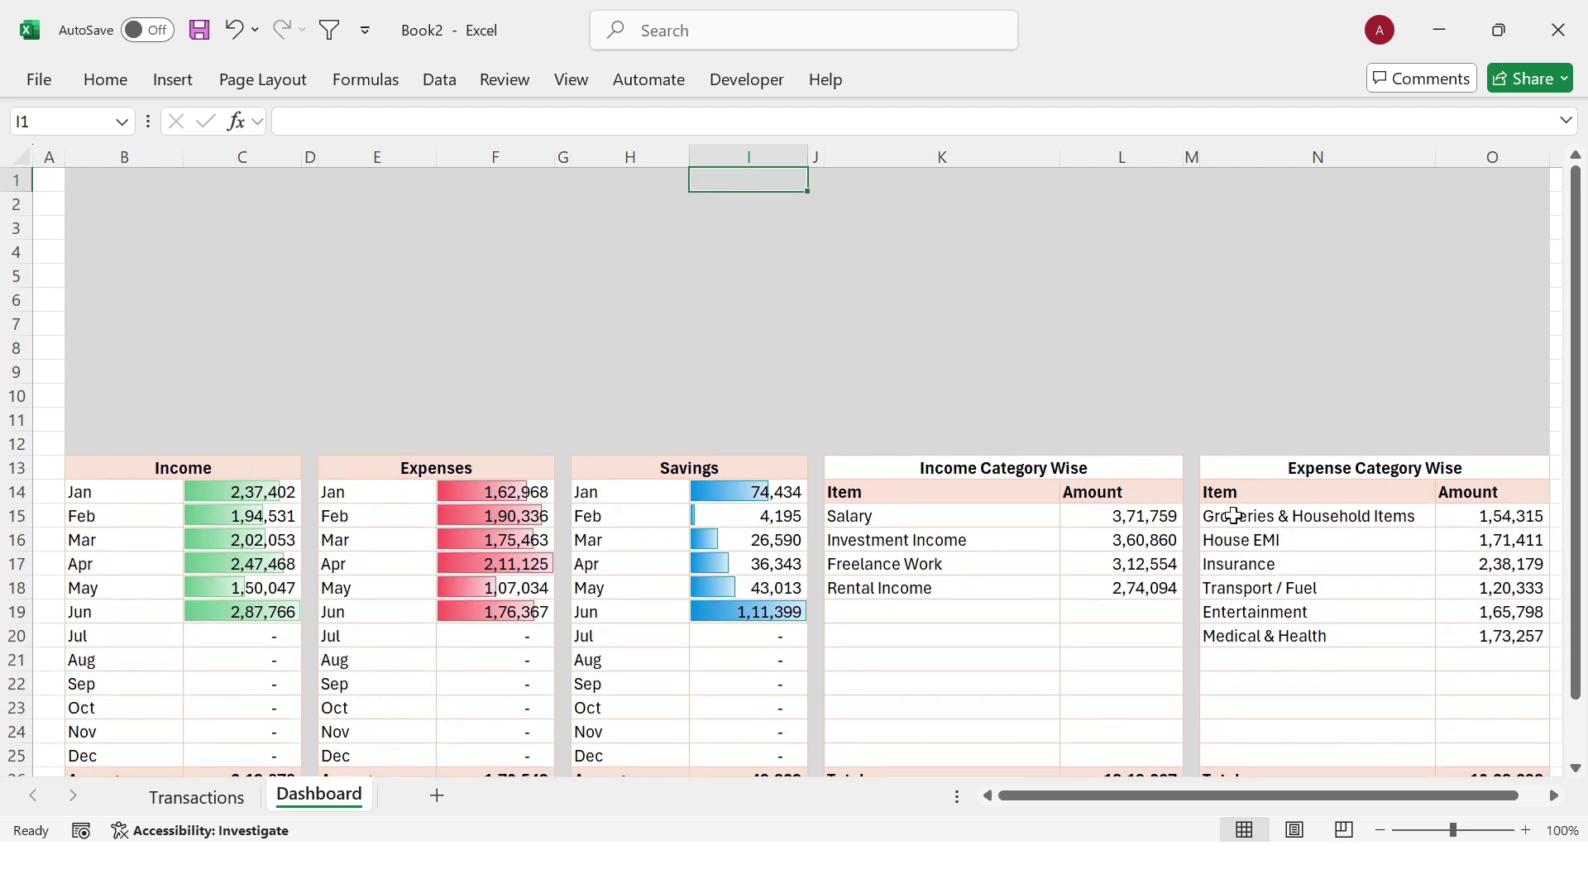
Step: Narrow the spacer columns D, G, J and M between the tables to one equal smaller width
{"action": "left_click", "coordinate": [309, 156]}
{"action": "left_click", "coordinate": [563, 156], "text": "ctrl"}
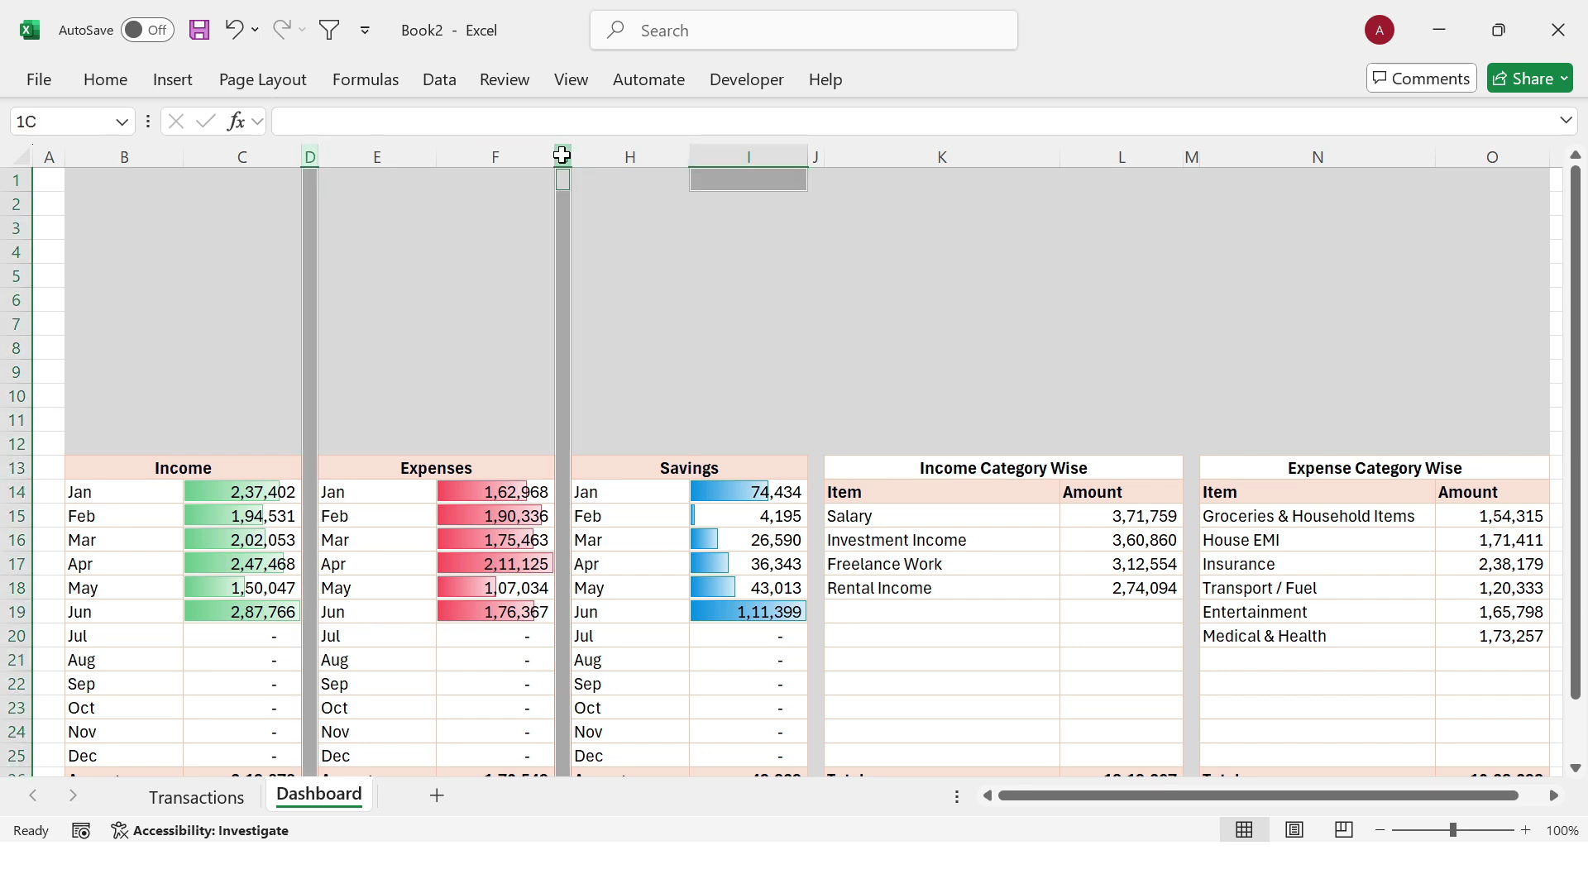
{"action": "left_click", "coordinate": [816, 156], "text": "ctrl"}
{"action": "left_click", "coordinate": [1188, 156], "text": "ctrl"}
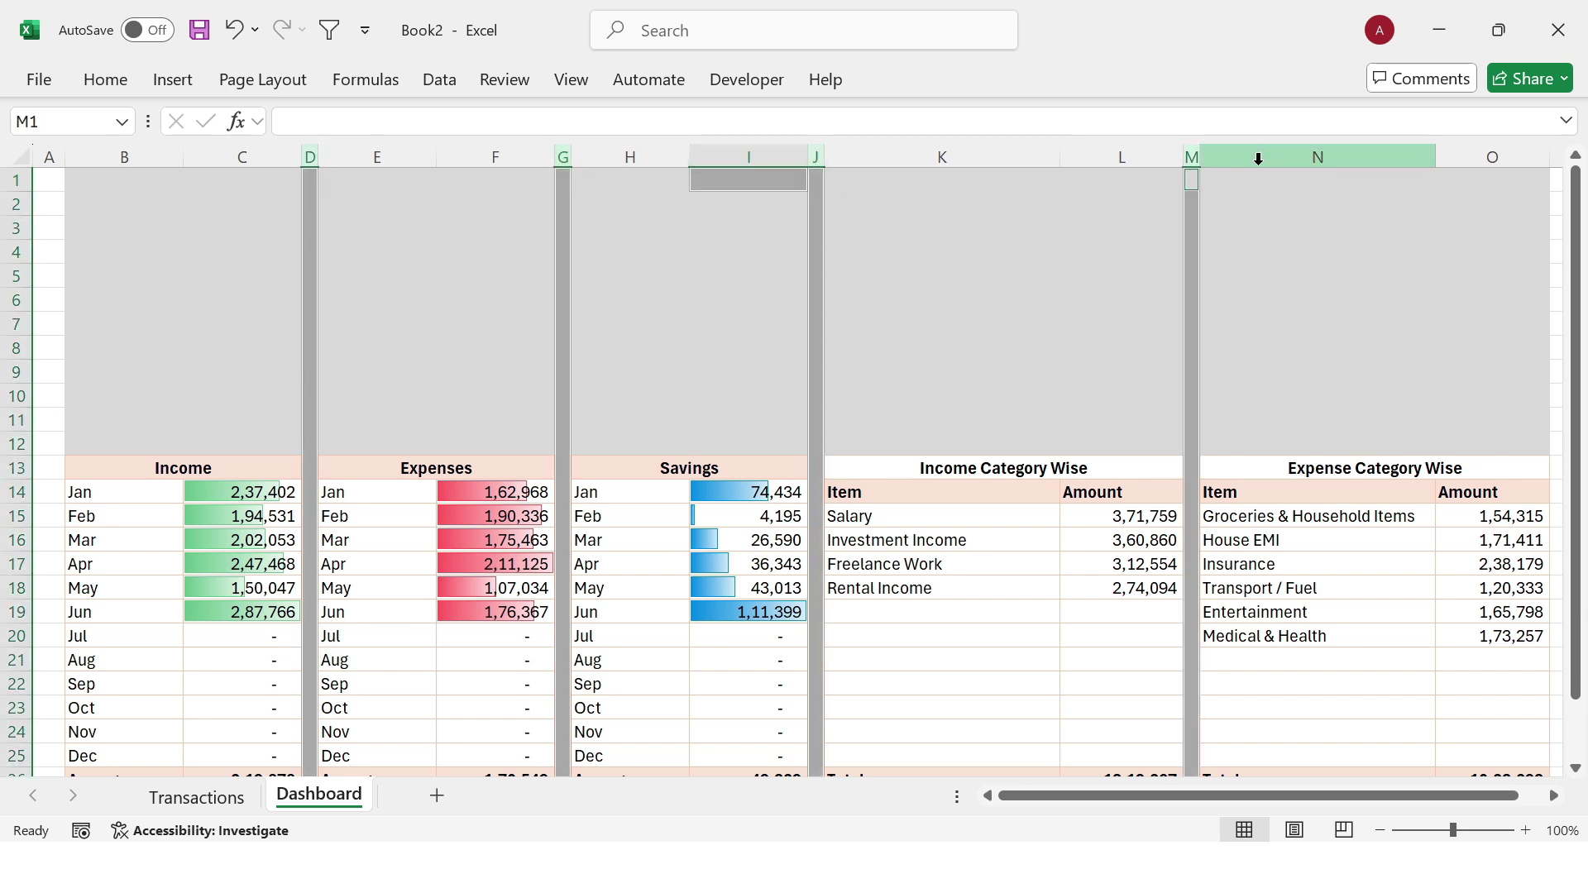
{"action": "key", "text": "ctrl+z"}
{"action": "left_click", "coordinate": [769, 179], "text": "ctrl"}
{"action": "left_click_drag", "start_coordinate": [826, 153], "coordinate": [820, 153]}
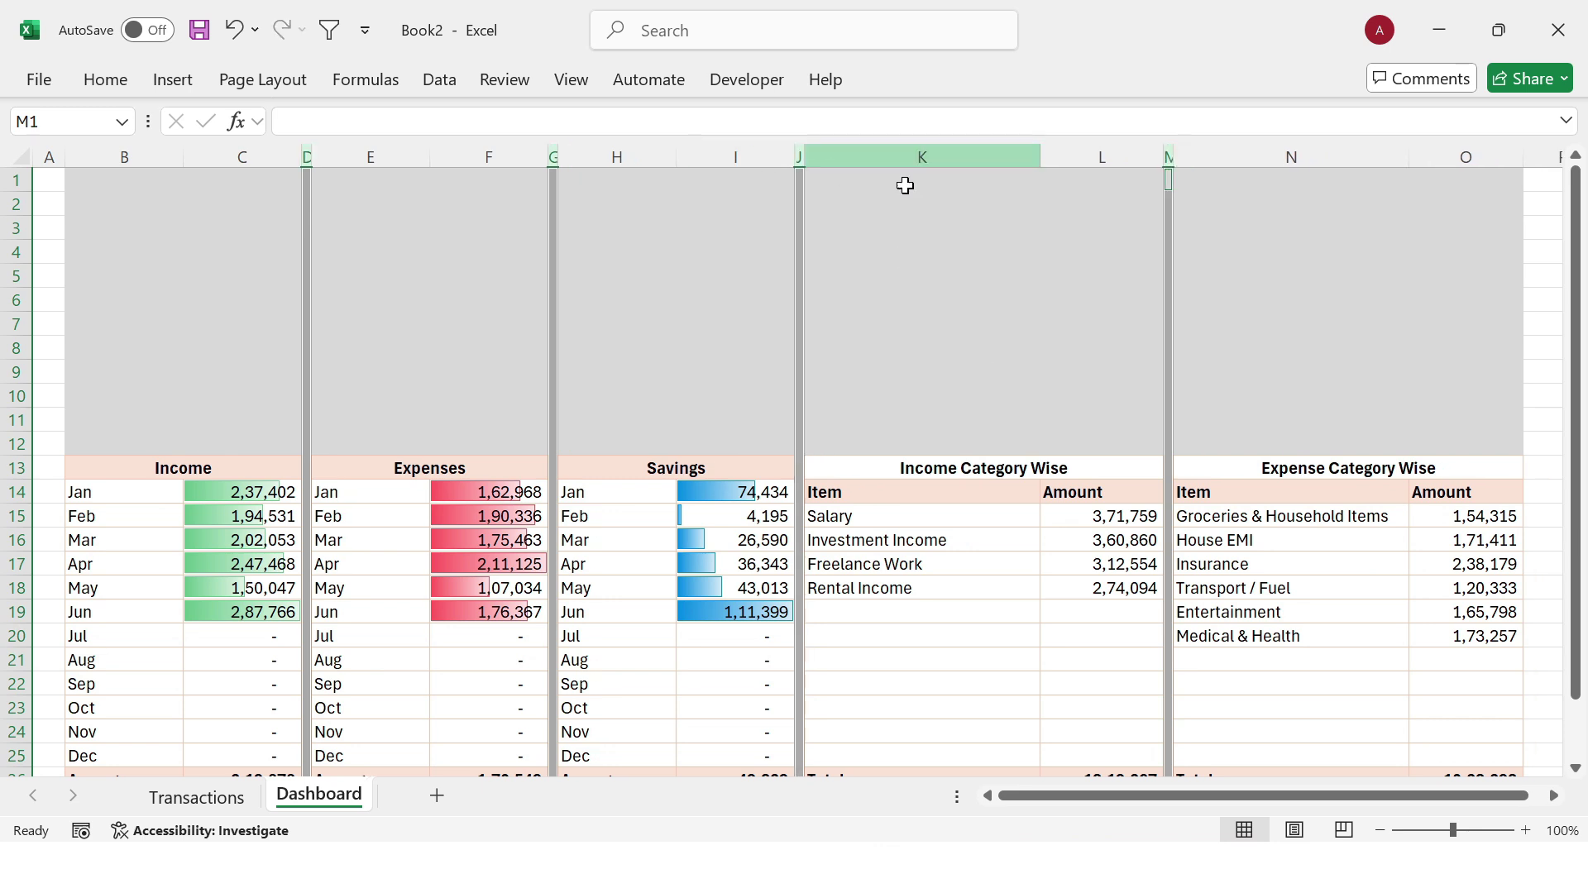
{"action": "left_click", "coordinate": [1075, 323]}
Step: Apply the Input cell style to B11:O11 above the tables
{"action": "left_click_drag", "start_coordinate": [78, 418], "coordinate": [829, 414]}
{"action": "key", "text": "shift+Right"}
{"action": "key", "text": "shift+Right"}
{"action": "key", "text": "shift+Right"}
{"action": "key", "text": "shift+Right"}
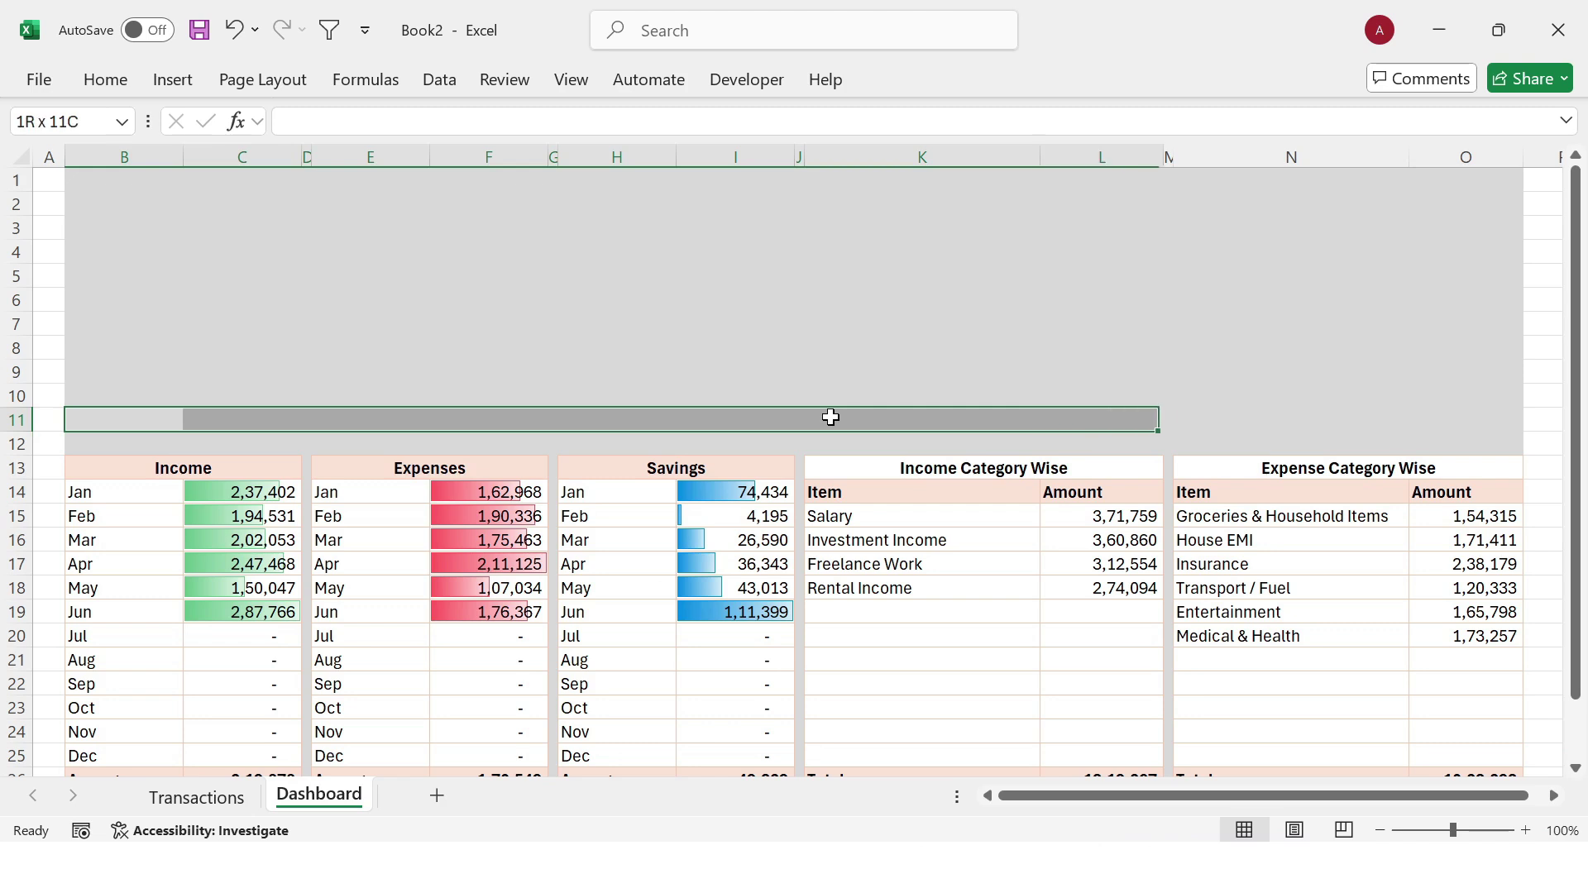
{"action": "scroll", "coordinate": [832, 418], "scroll_direction": "right", "scroll_amount": 1}
{"action": "scroll", "coordinate": [831, 418], "scroll_direction": "left", "scroll_amount": 1}
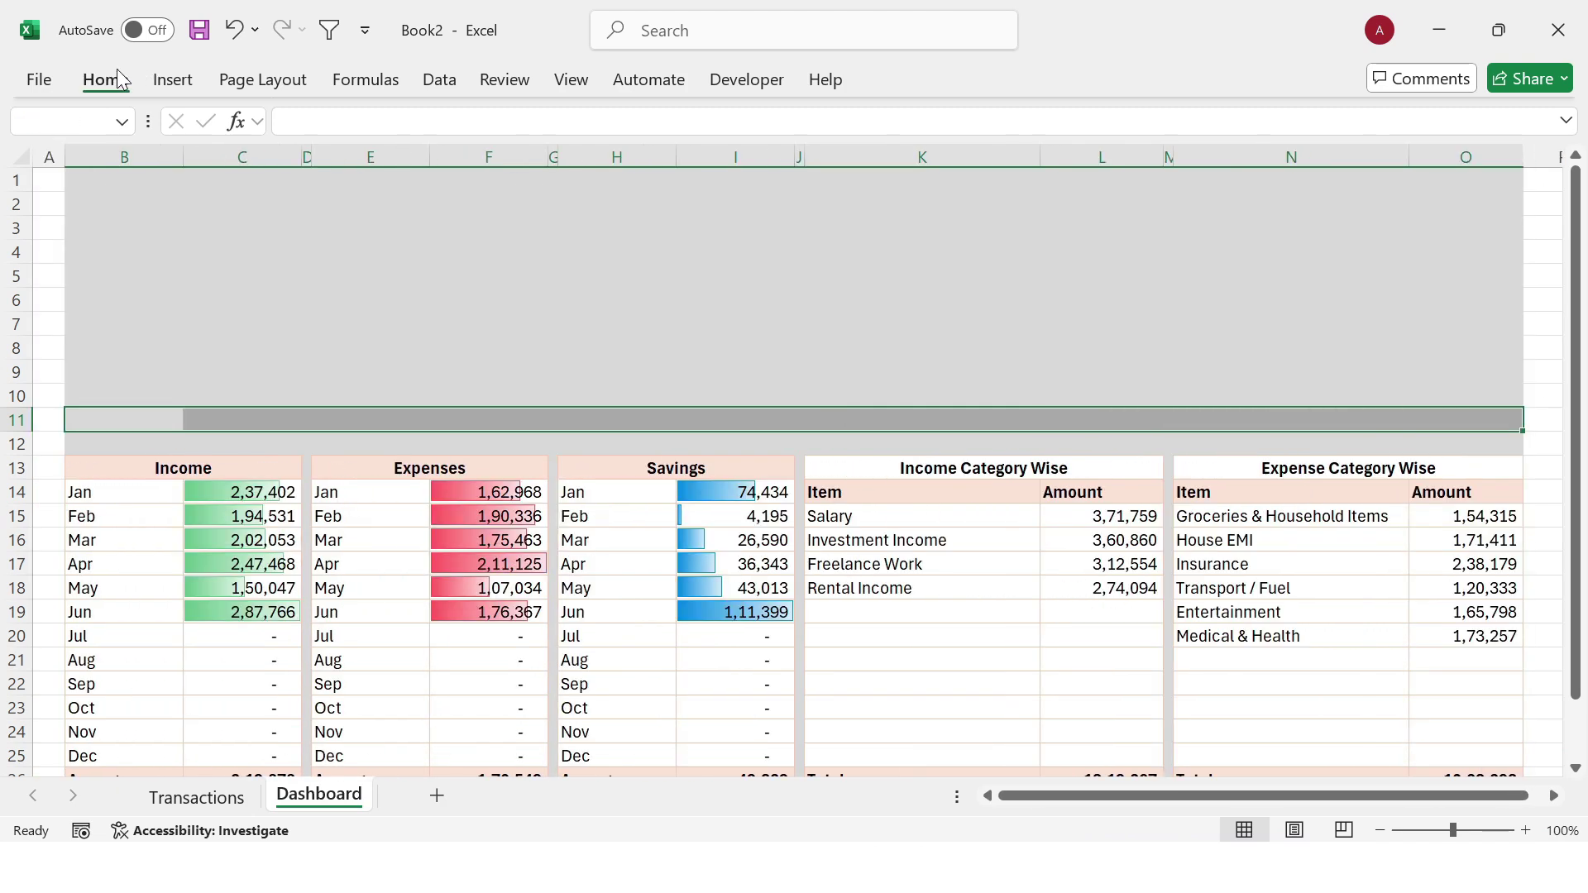
{"action": "left_click", "coordinate": [117, 71]}
{"action": "left_click", "coordinate": [934, 182]}
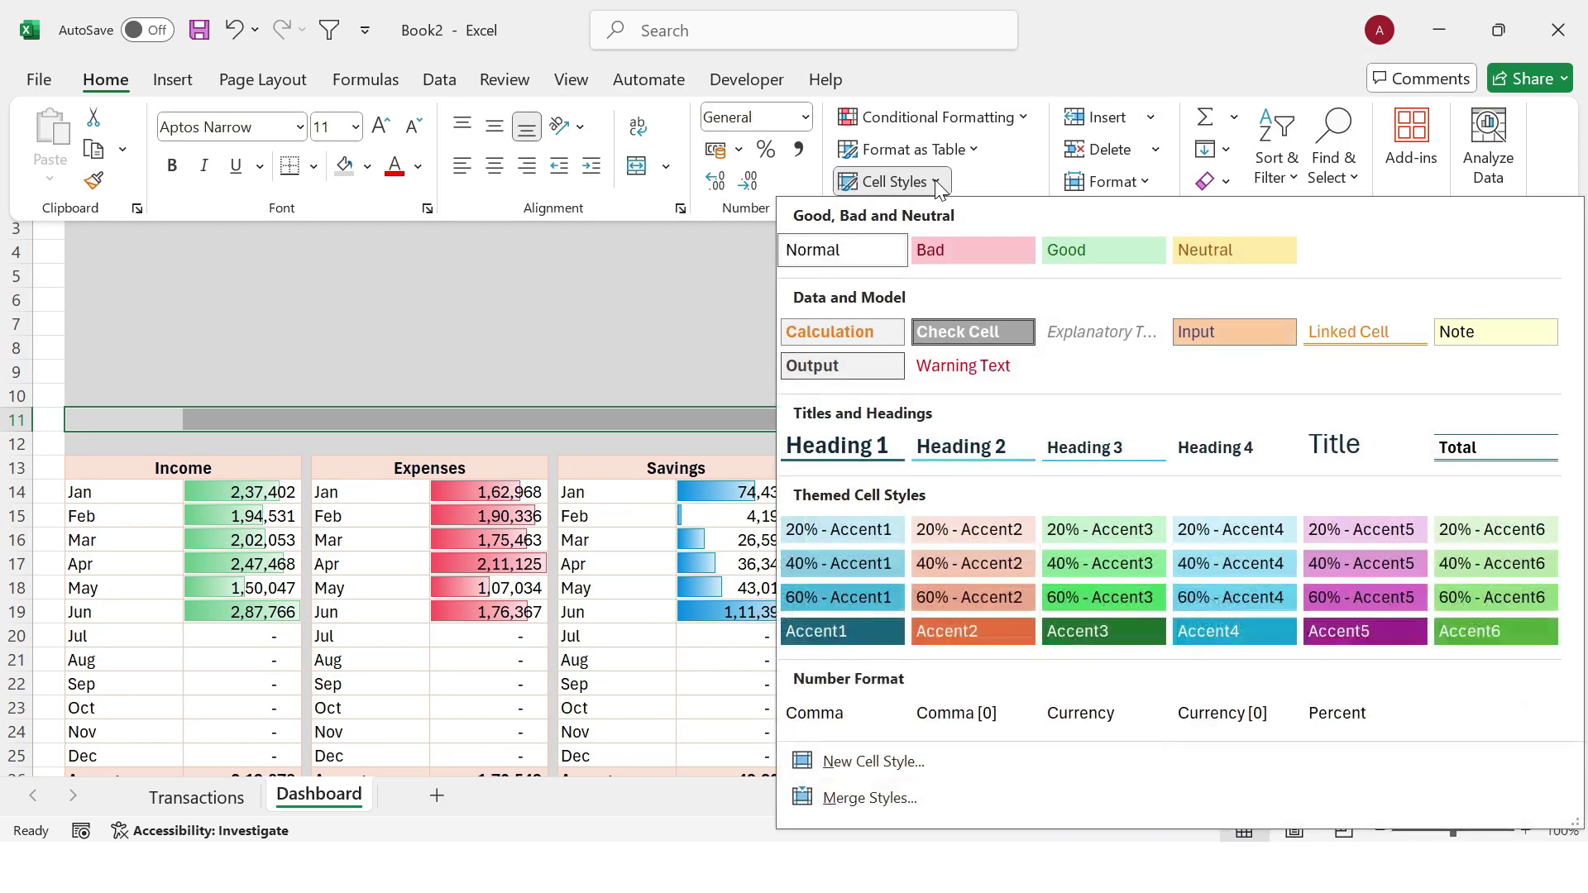
{"action": "left_click", "coordinate": [1227, 326]}
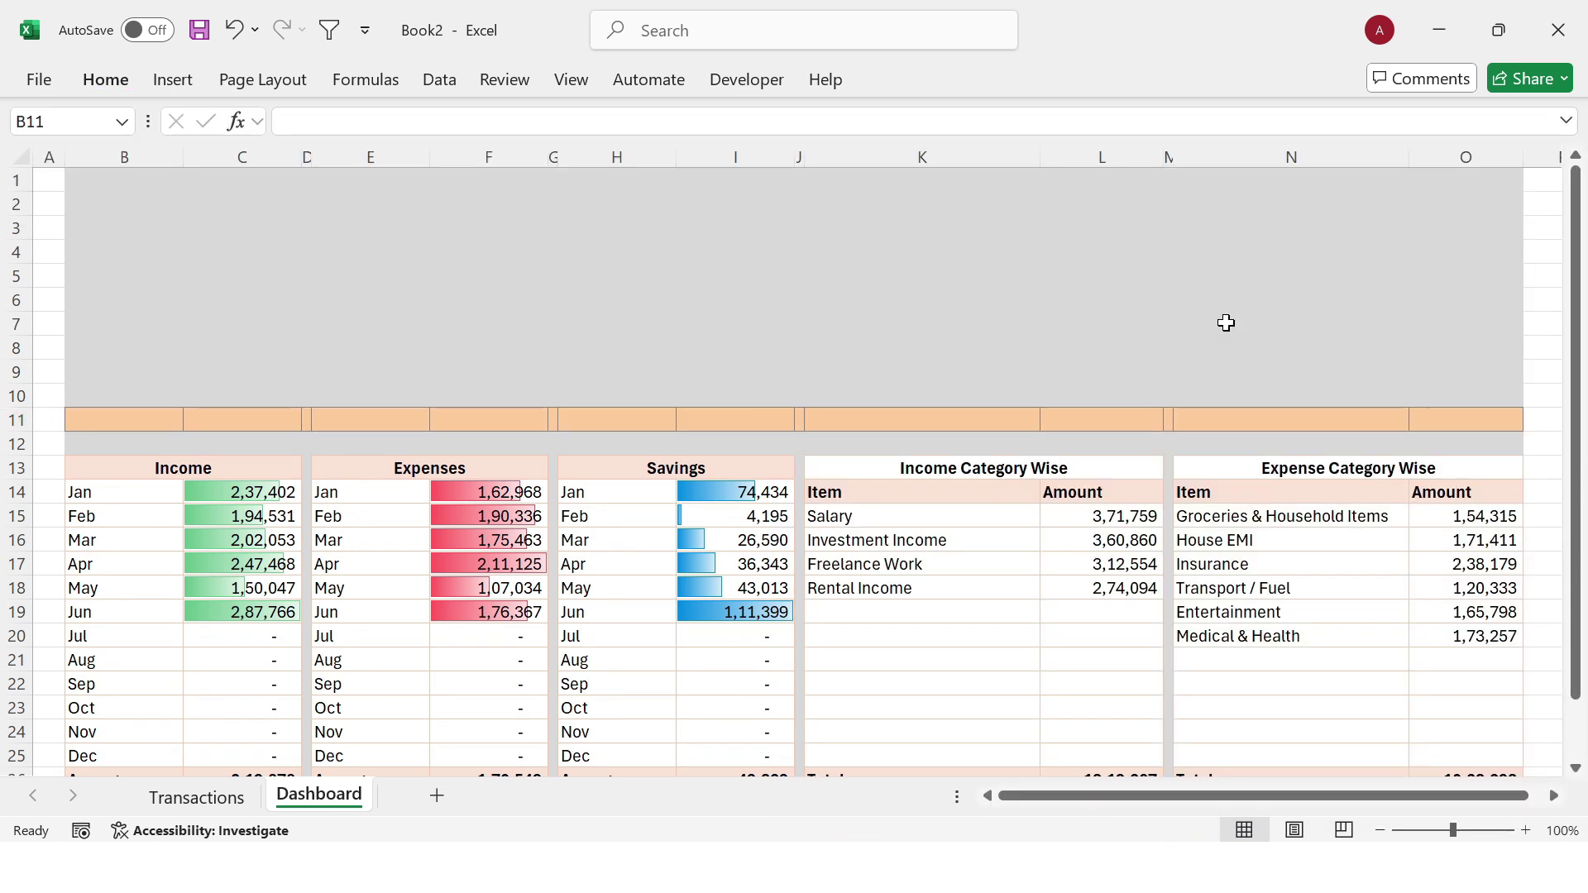
Step: Merge and centre B11:O11 and enter the heading "Income Expenses & Savings Monthly Breakup"
{"action": "left_click", "coordinate": [106, 79]}
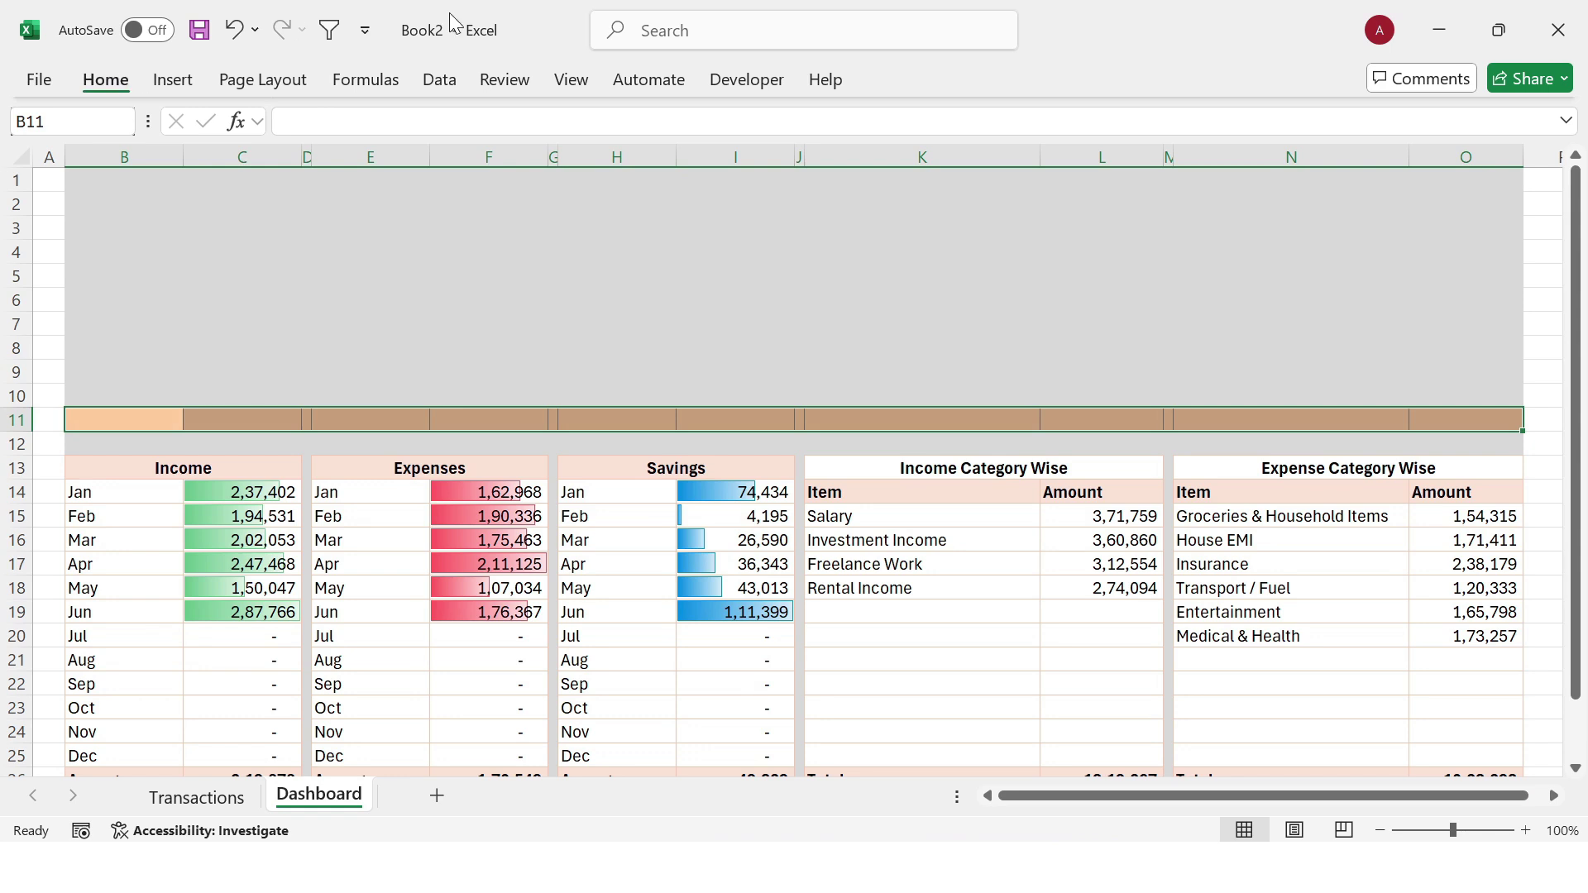
{"action": "left_click", "coordinate": [634, 166]}
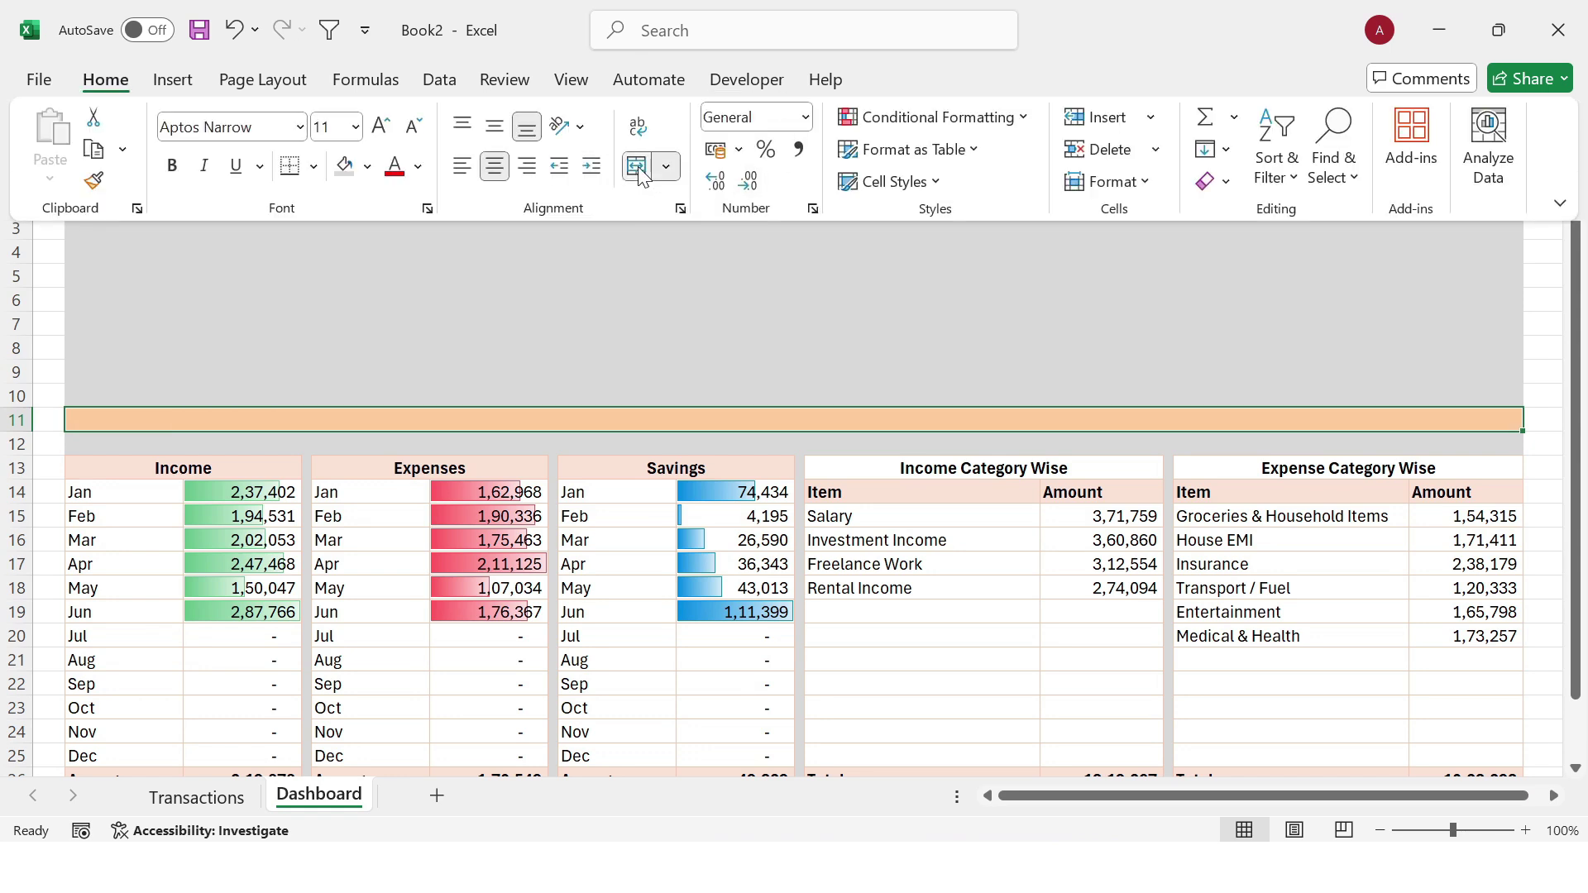
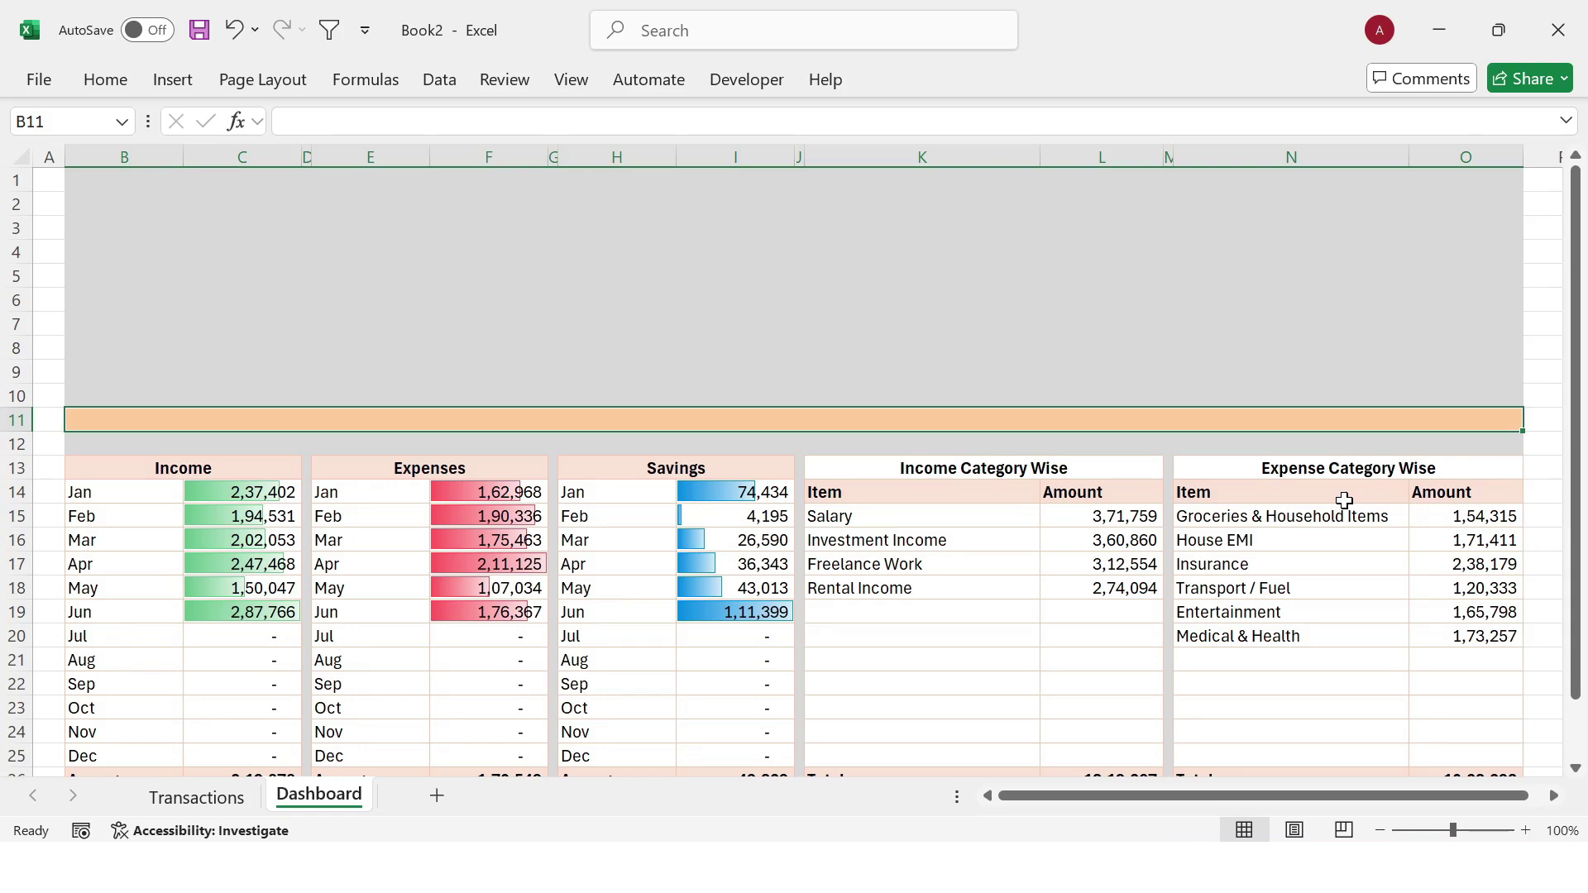
{"action": "type", "text": "Income Expenses & Savings Monthly Breakup"}
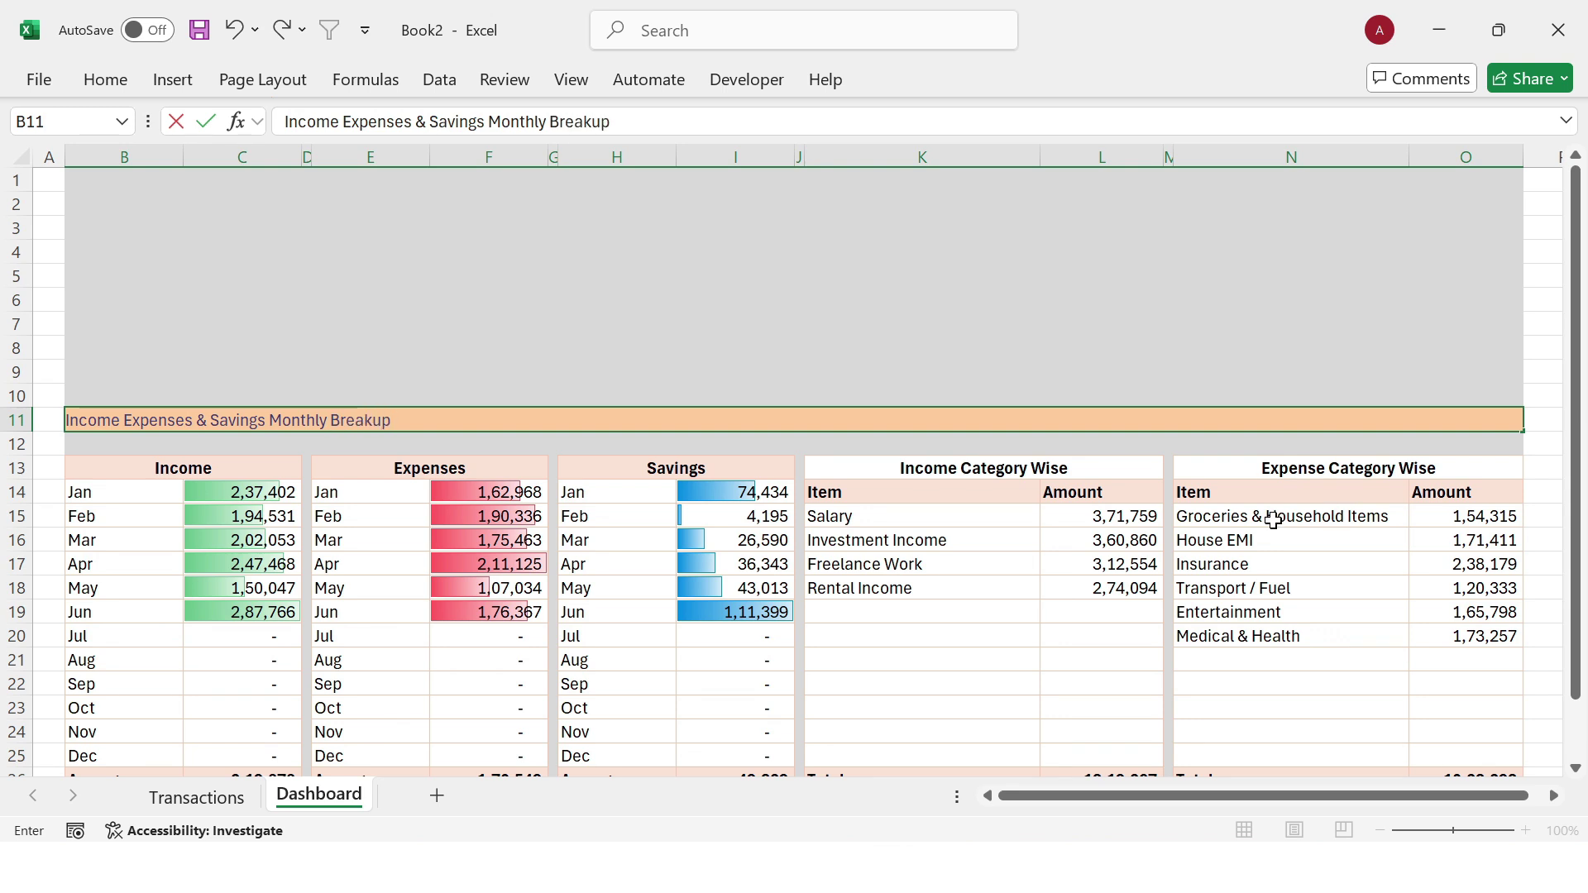
{"action": "key", "text": "Return"}
Step: Format the heading in row 11 as bold Roboto Condensed at size 14
{"action": "left_click", "coordinate": [892, 415]}
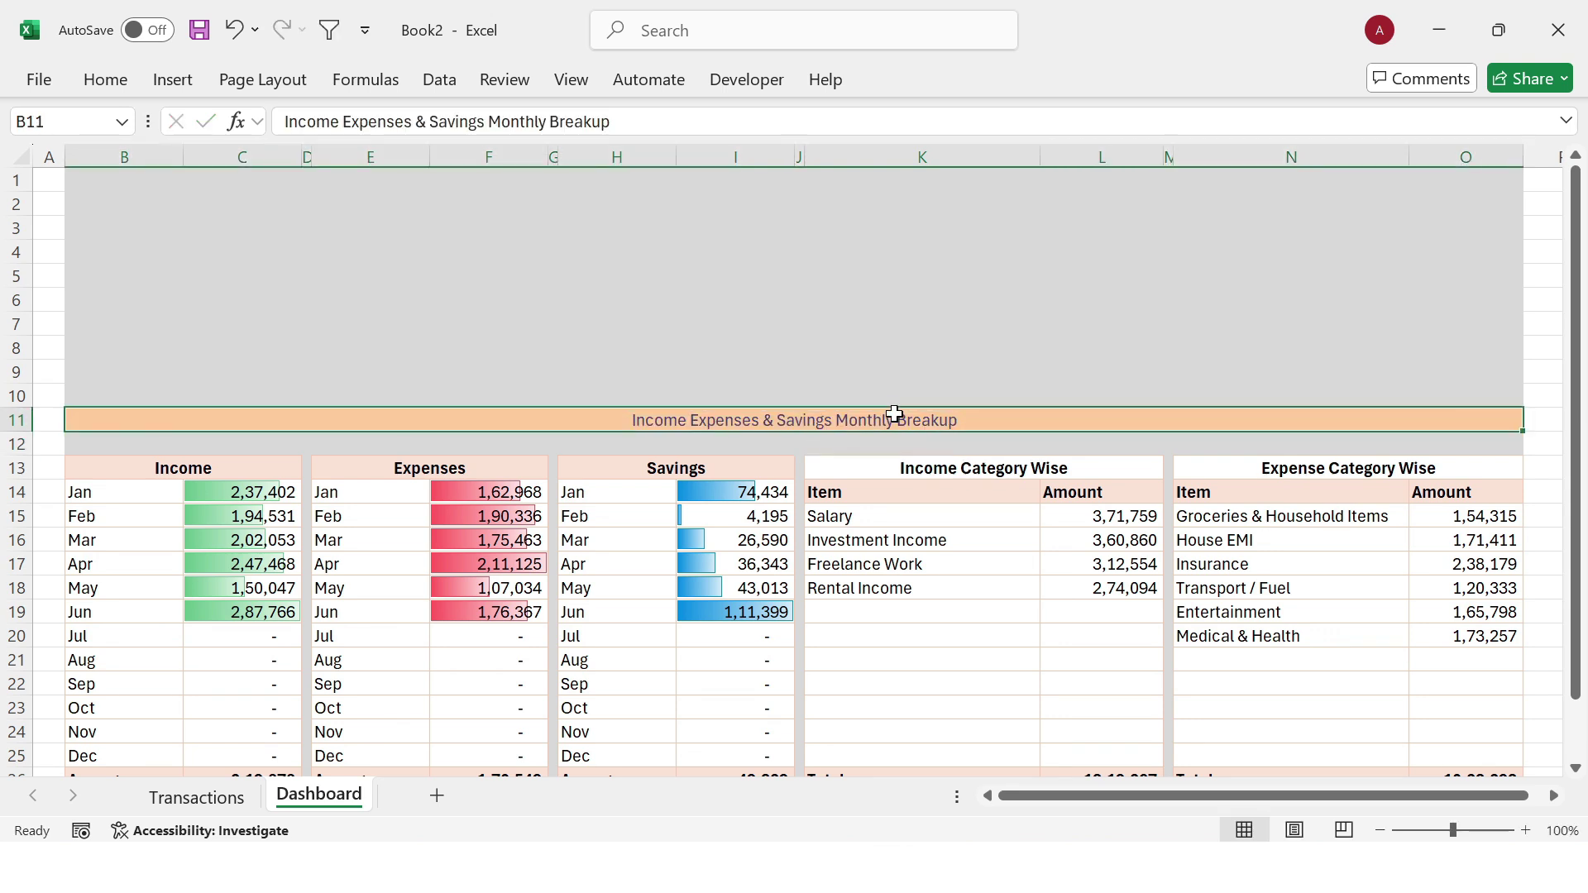
{"action": "left_click", "coordinate": [115, 81]}
{"action": "left_click", "coordinate": [383, 128]}
{"action": "left_click", "coordinate": [384, 129]}
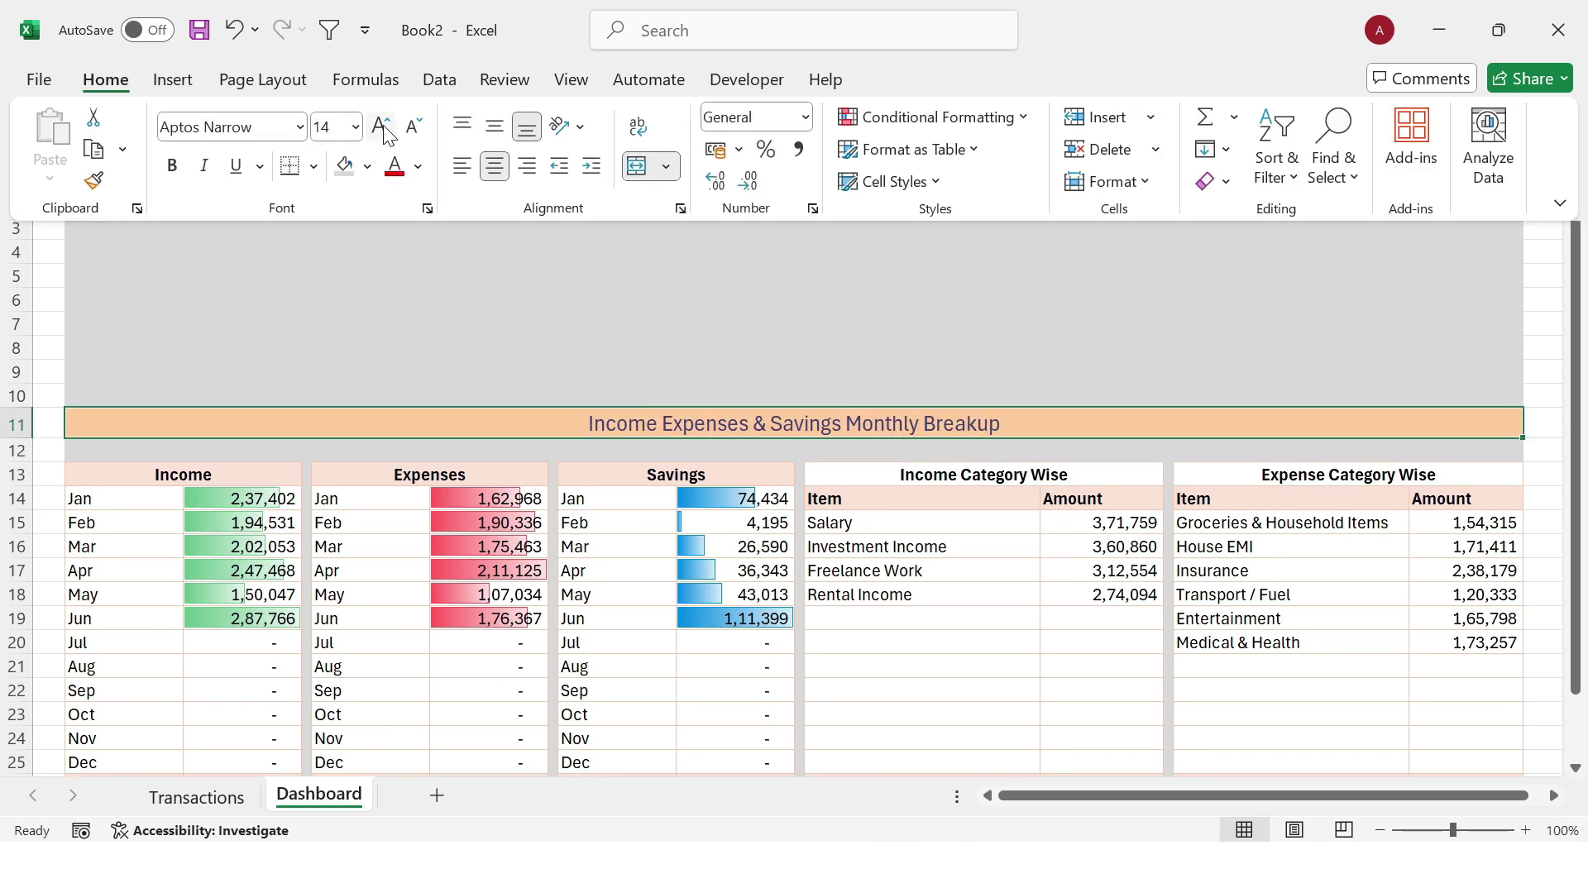
{"action": "left_click", "coordinate": [240, 127]}
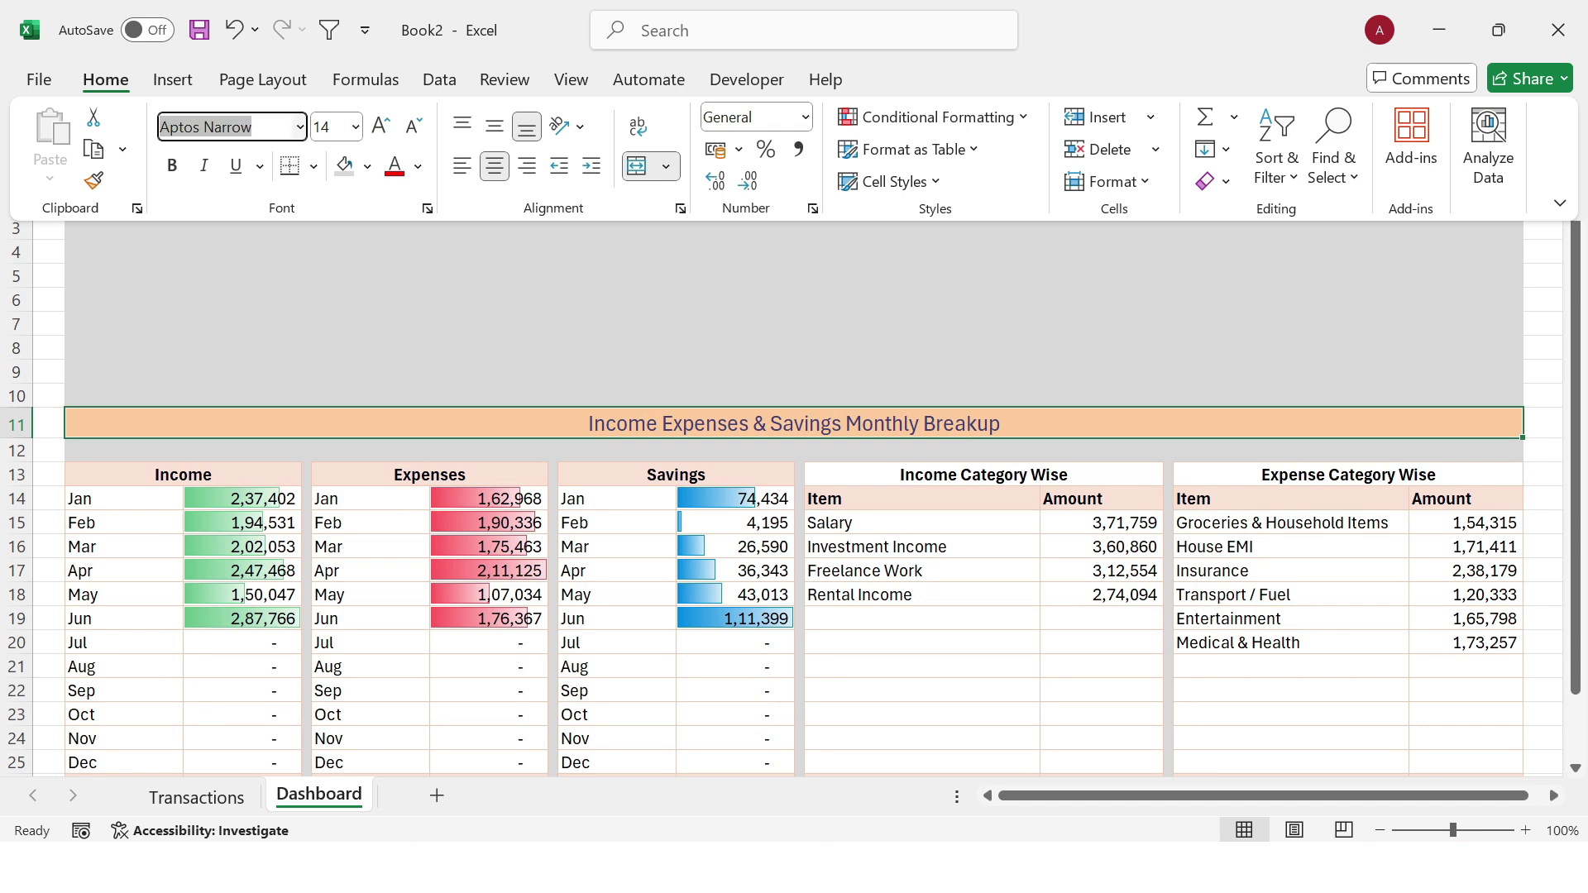
{"action": "type", "text": "Roboto Condensed"}
{"action": "key", "text": "Return"}
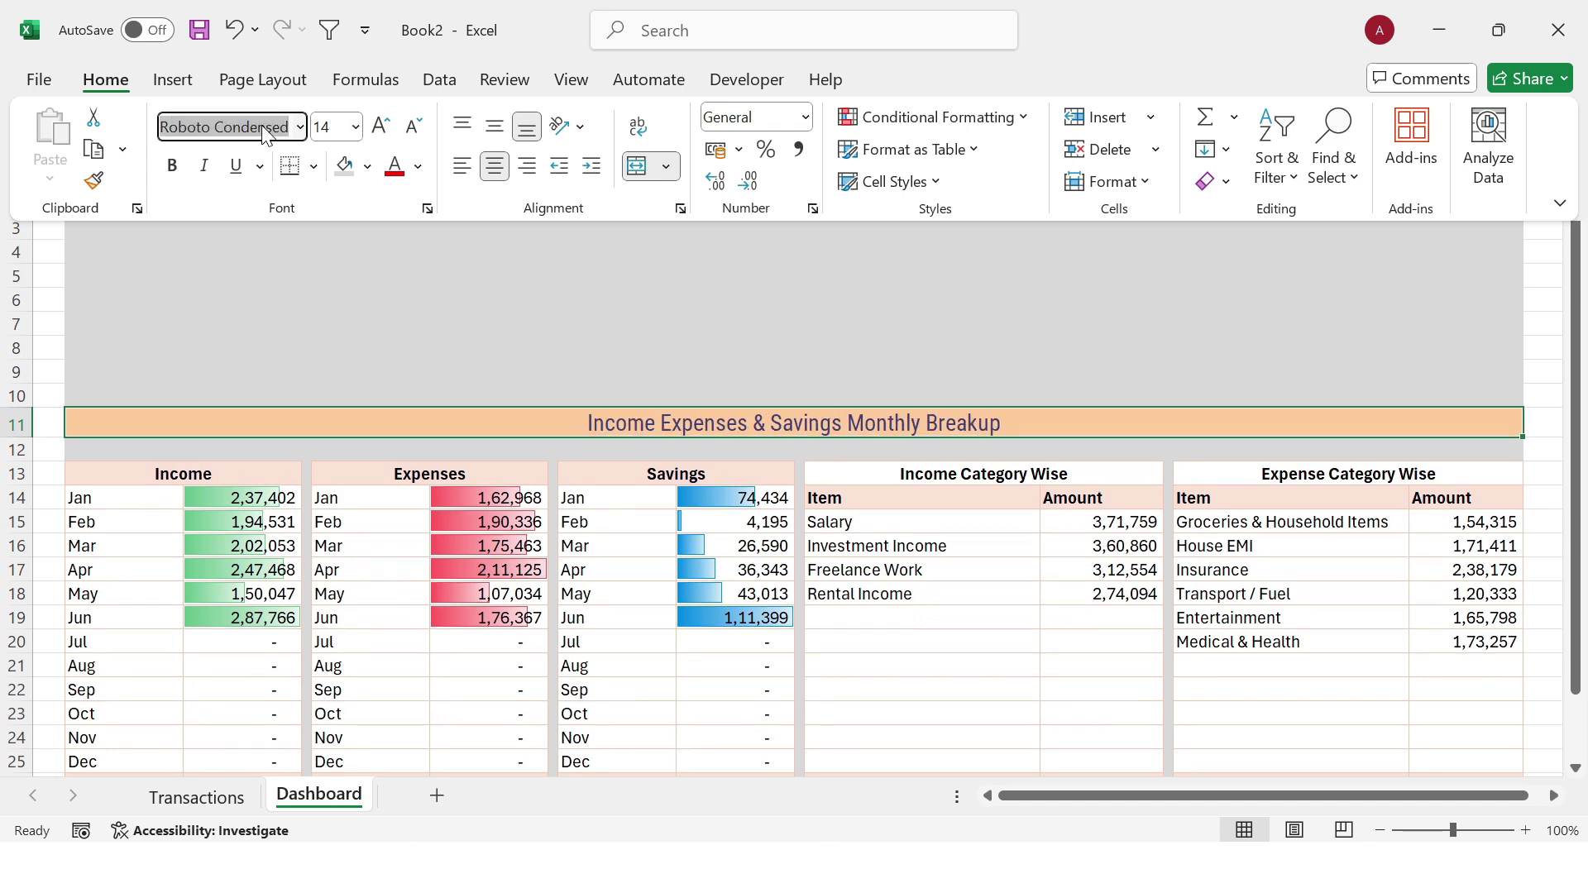
{"action": "left_click", "coordinate": [173, 168]}
{"action": "left_click", "coordinate": [835, 427]}
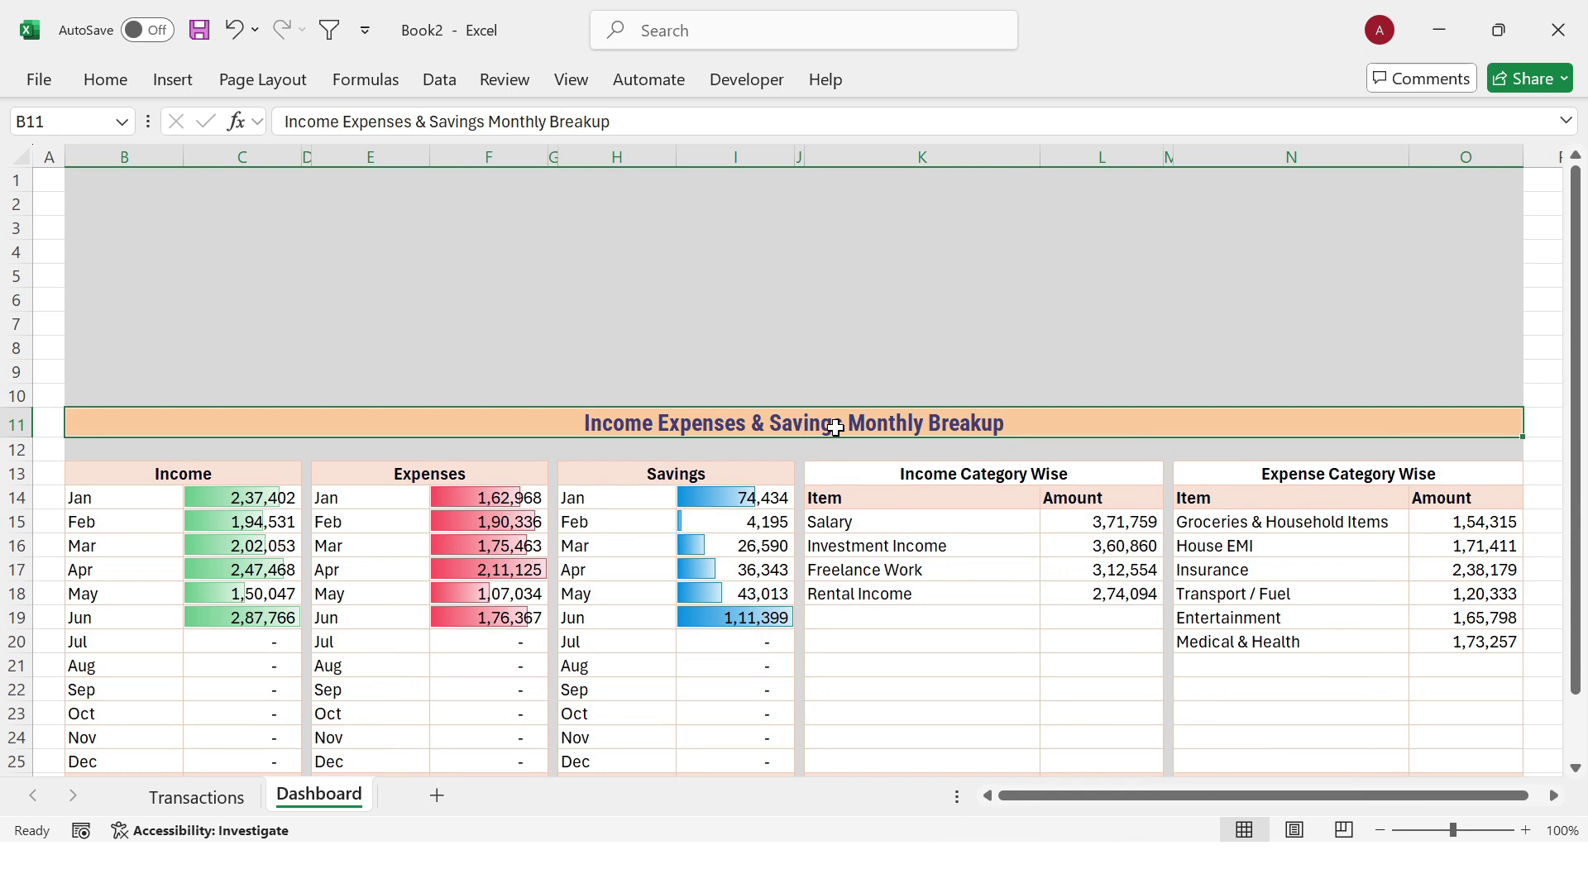
Step: Increase the font size of the row 11 heading one step above 14
{"action": "left_click", "coordinate": [98, 81]}
{"action": "left_click", "coordinate": [353, 128]}
{"action": "left_click", "coordinate": [333, 345]}
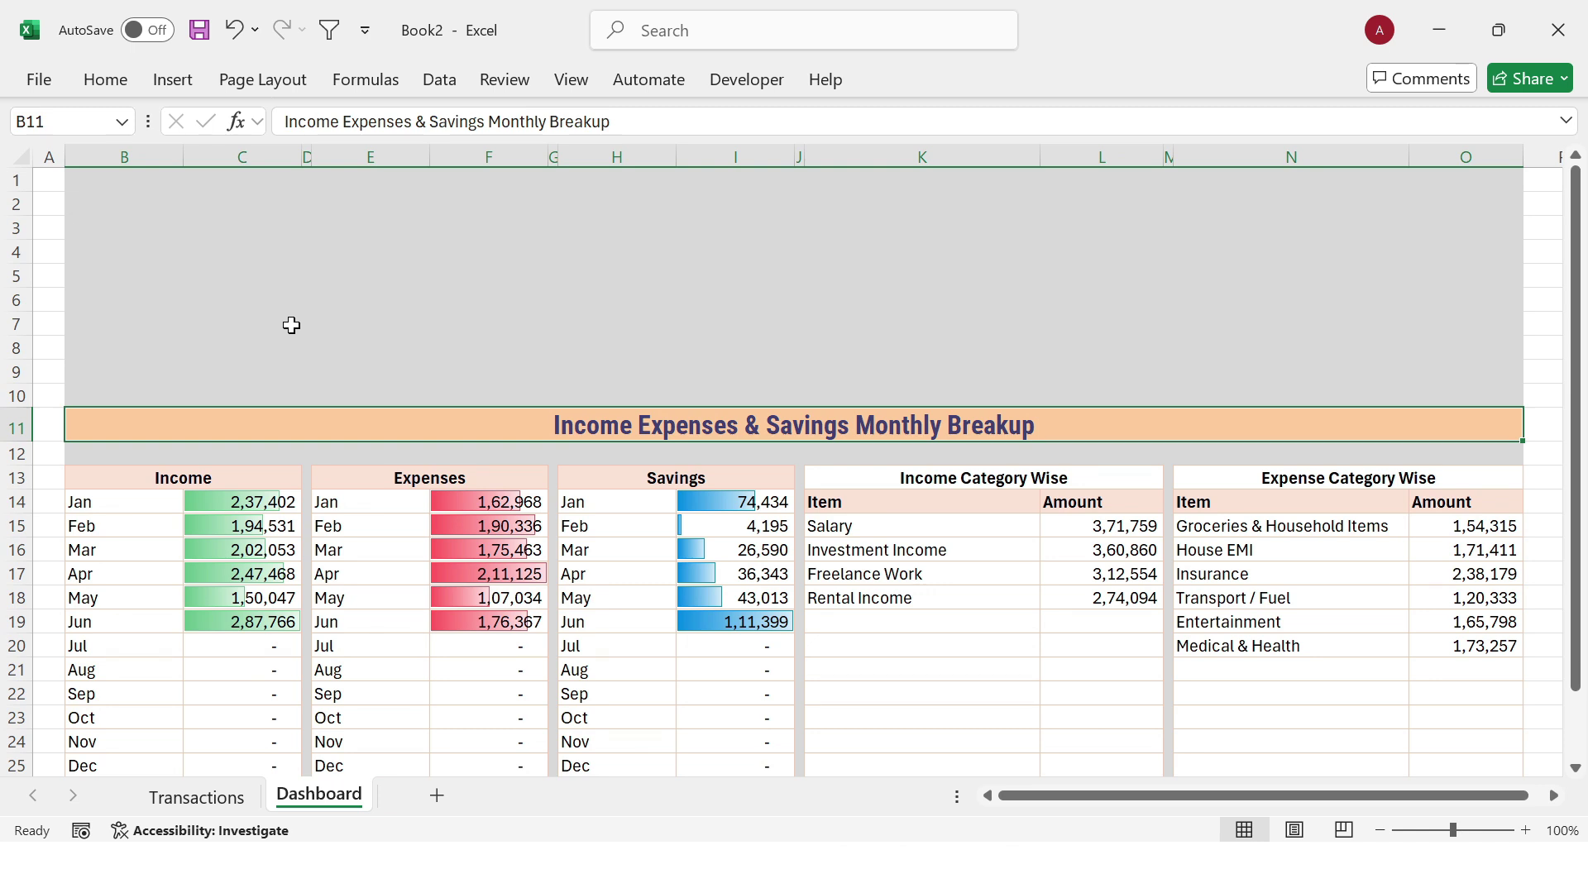
Step: Draw a rounded rectangle about 7.78 cm wide and 1.06 cm high across columns B to F in rows 5 to 7
{"action": "left_click", "coordinate": [173, 80]}
{"action": "left_click", "coordinate": [346, 162]}
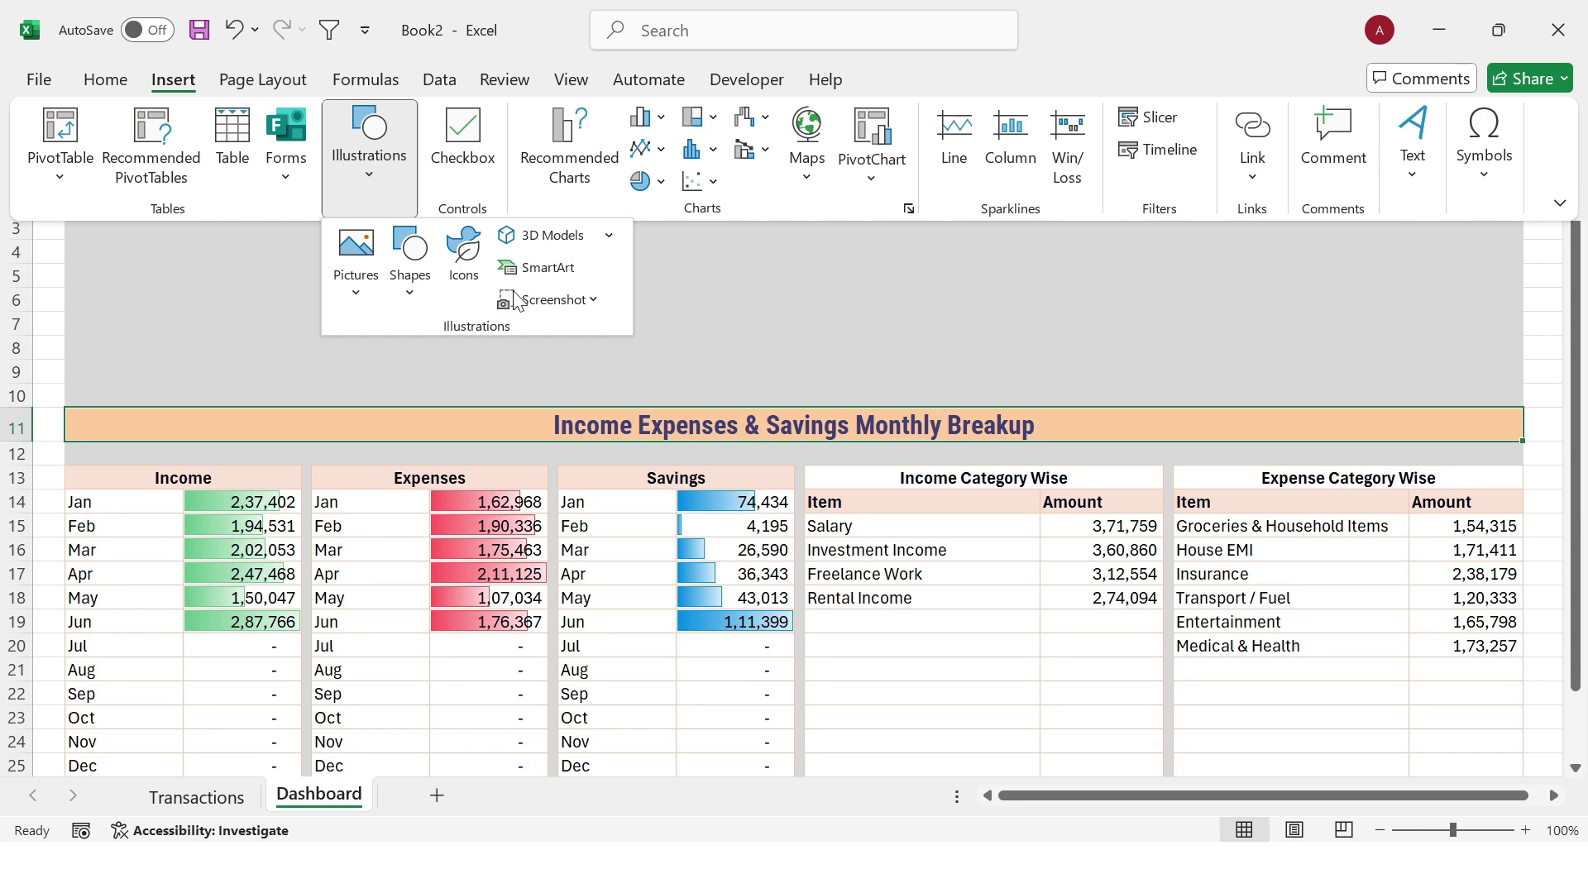
{"action": "left_click", "coordinate": [409, 285]}
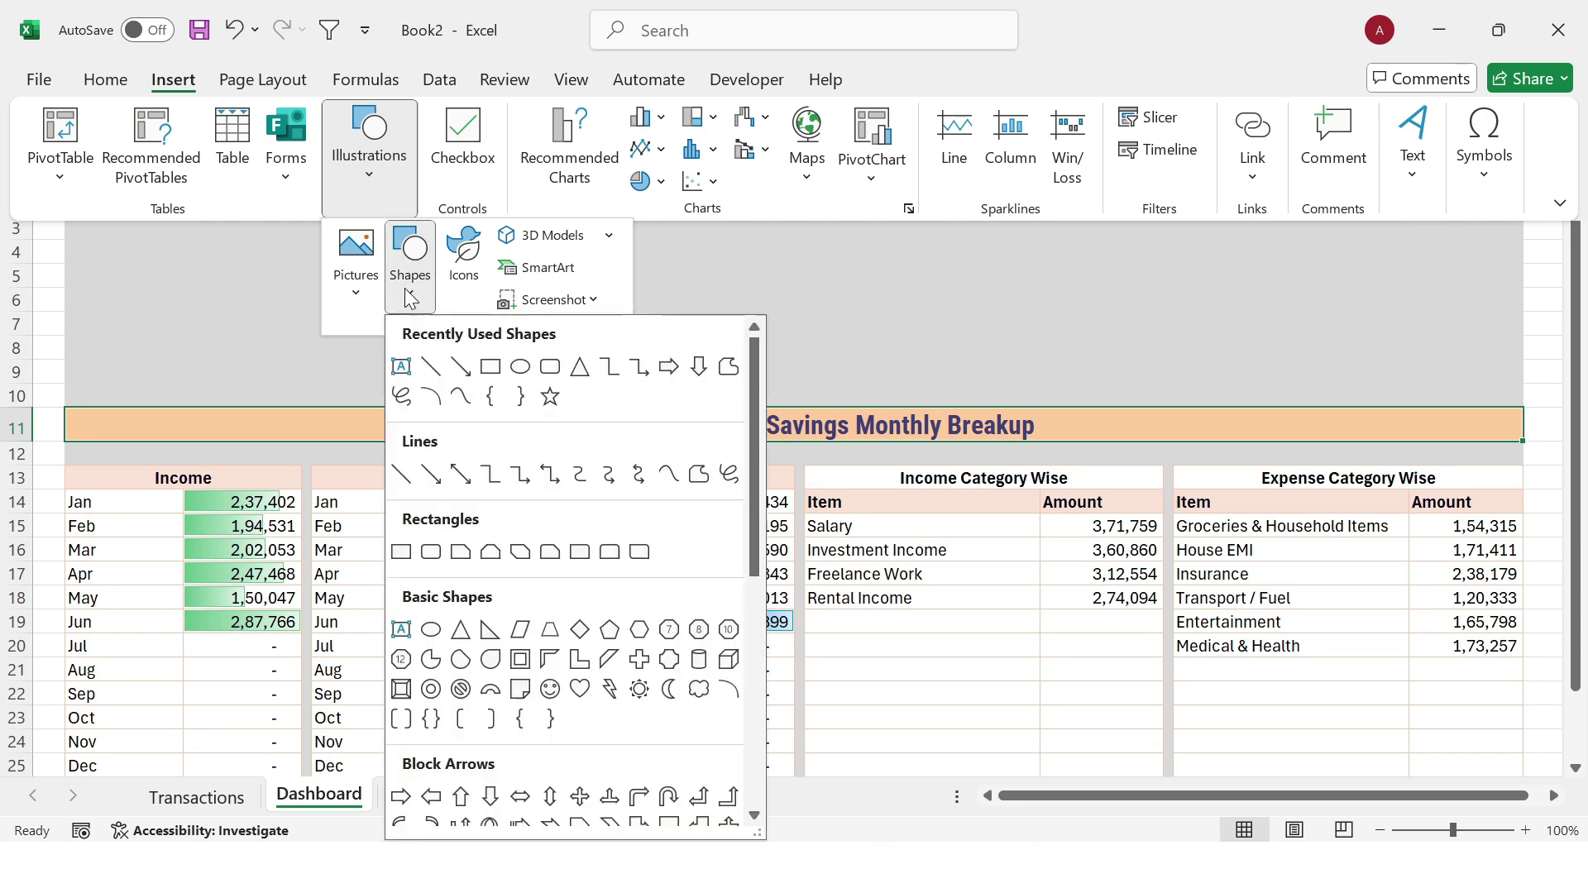
{"action": "left_click", "coordinate": [550, 373]}
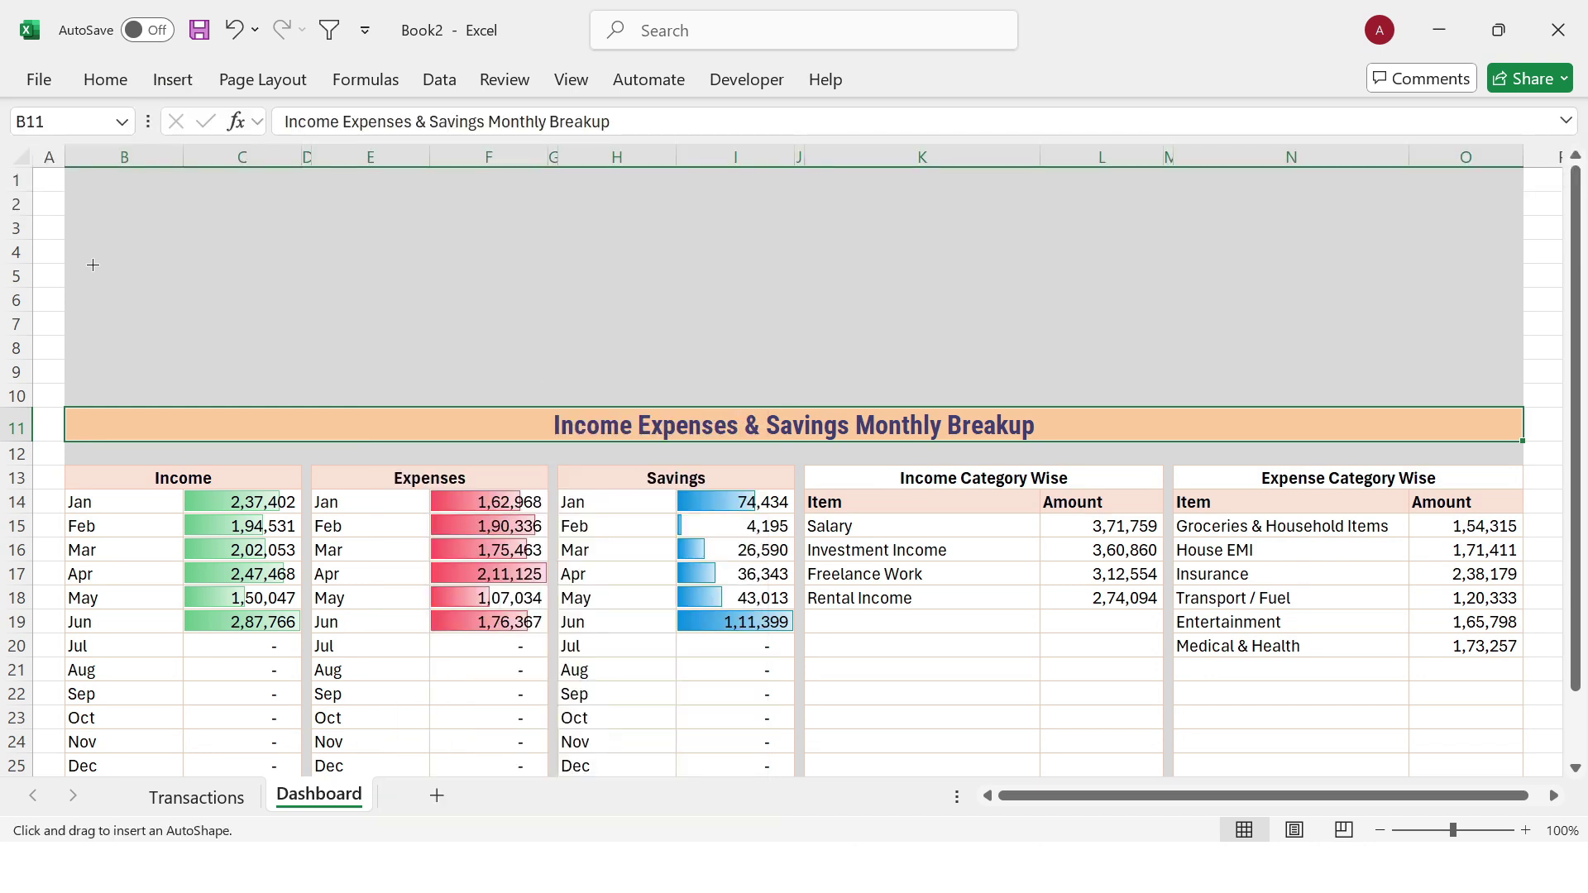
{"action": "left_click_drag", "start_coordinate": [94, 276], "coordinate": [461, 325]}
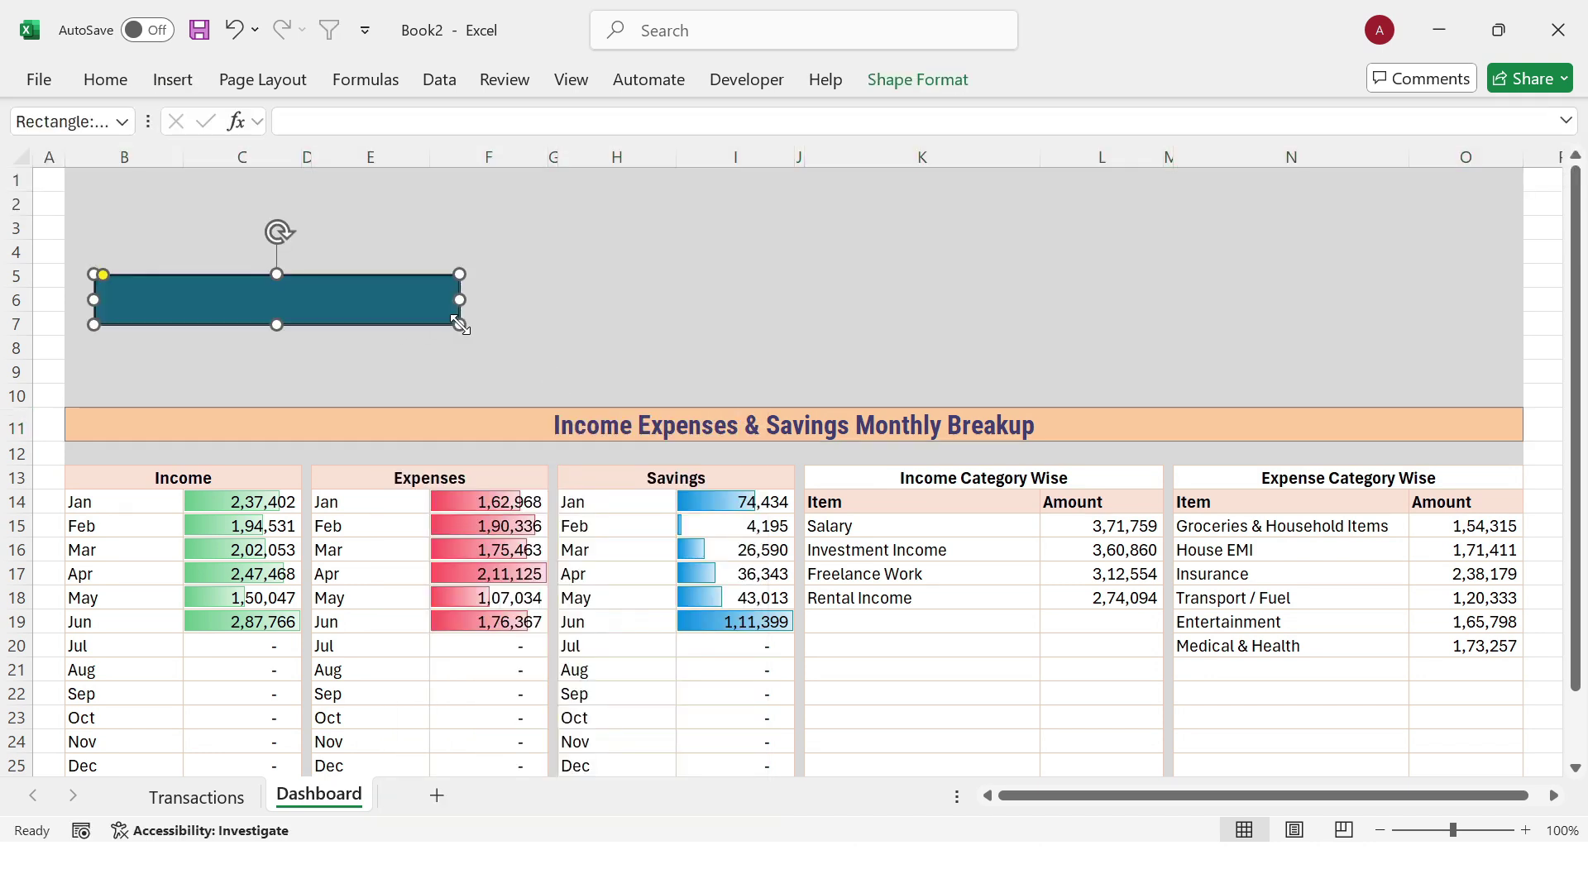
Step: Give the rounded rectangle a white fill and remove its outline
{"action": "left_click", "coordinate": [957, 81]}
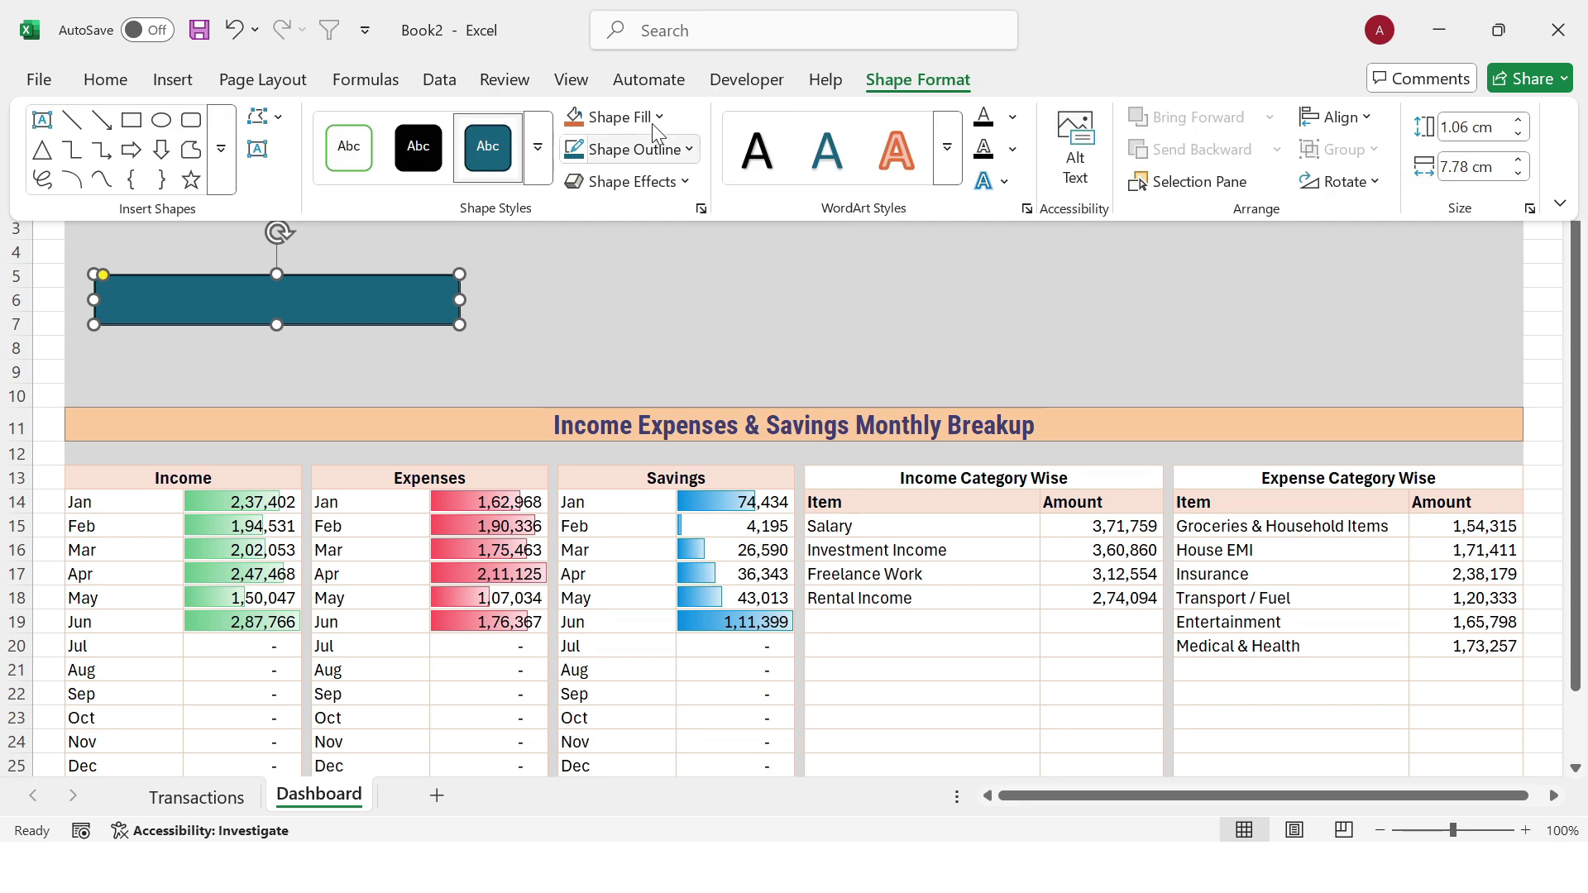
{"action": "left_click", "coordinate": [652, 128]}
{"action": "left_click", "coordinate": [585, 276]}
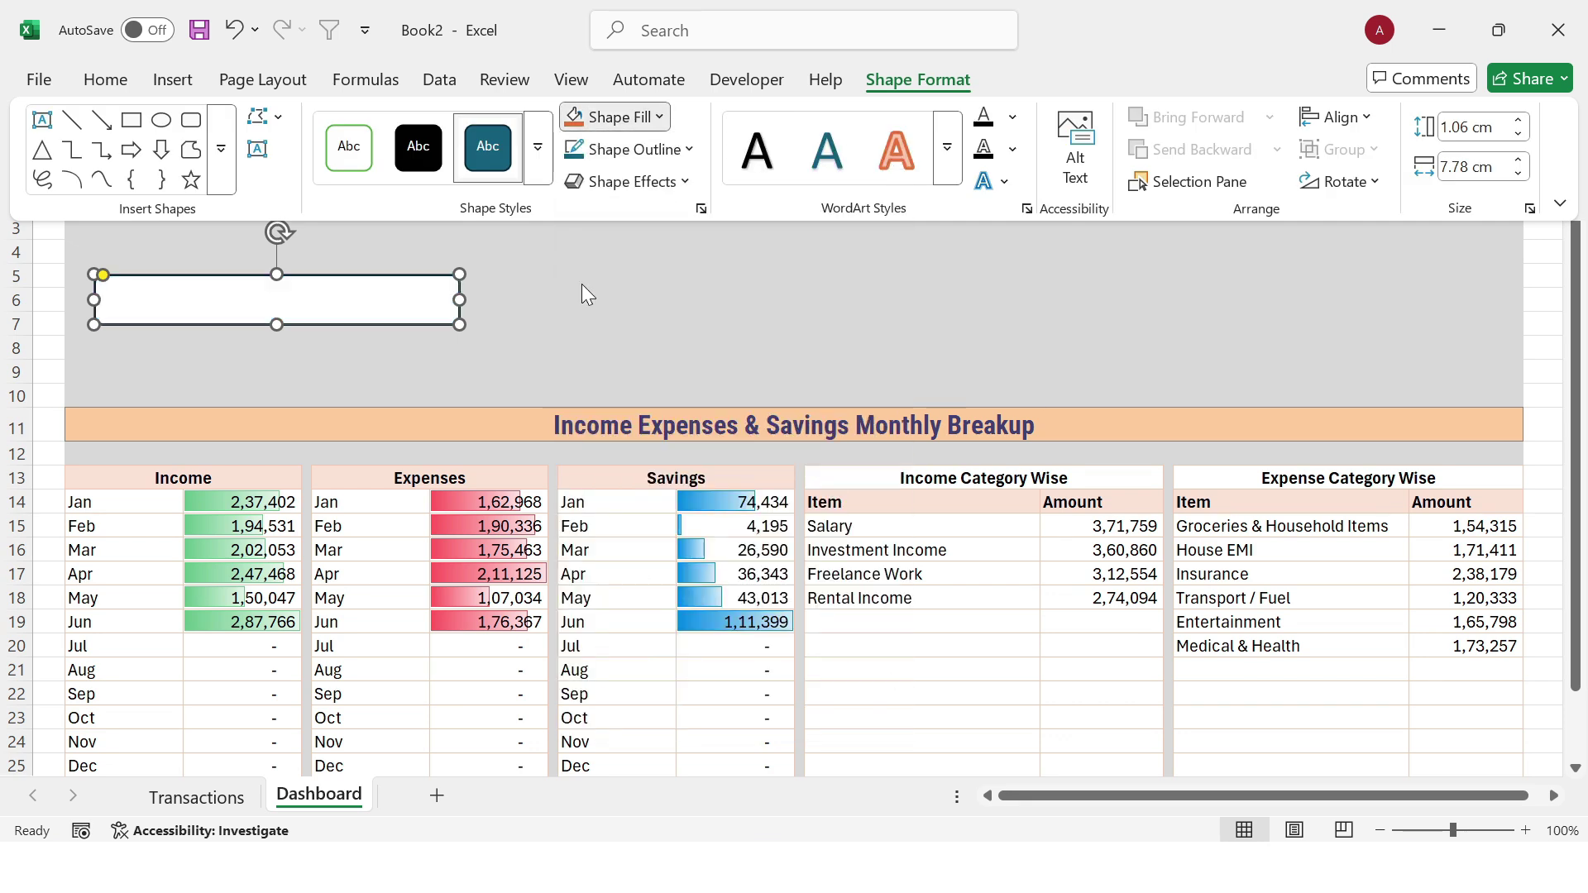
{"action": "left_click", "coordinate": [650, 151]}
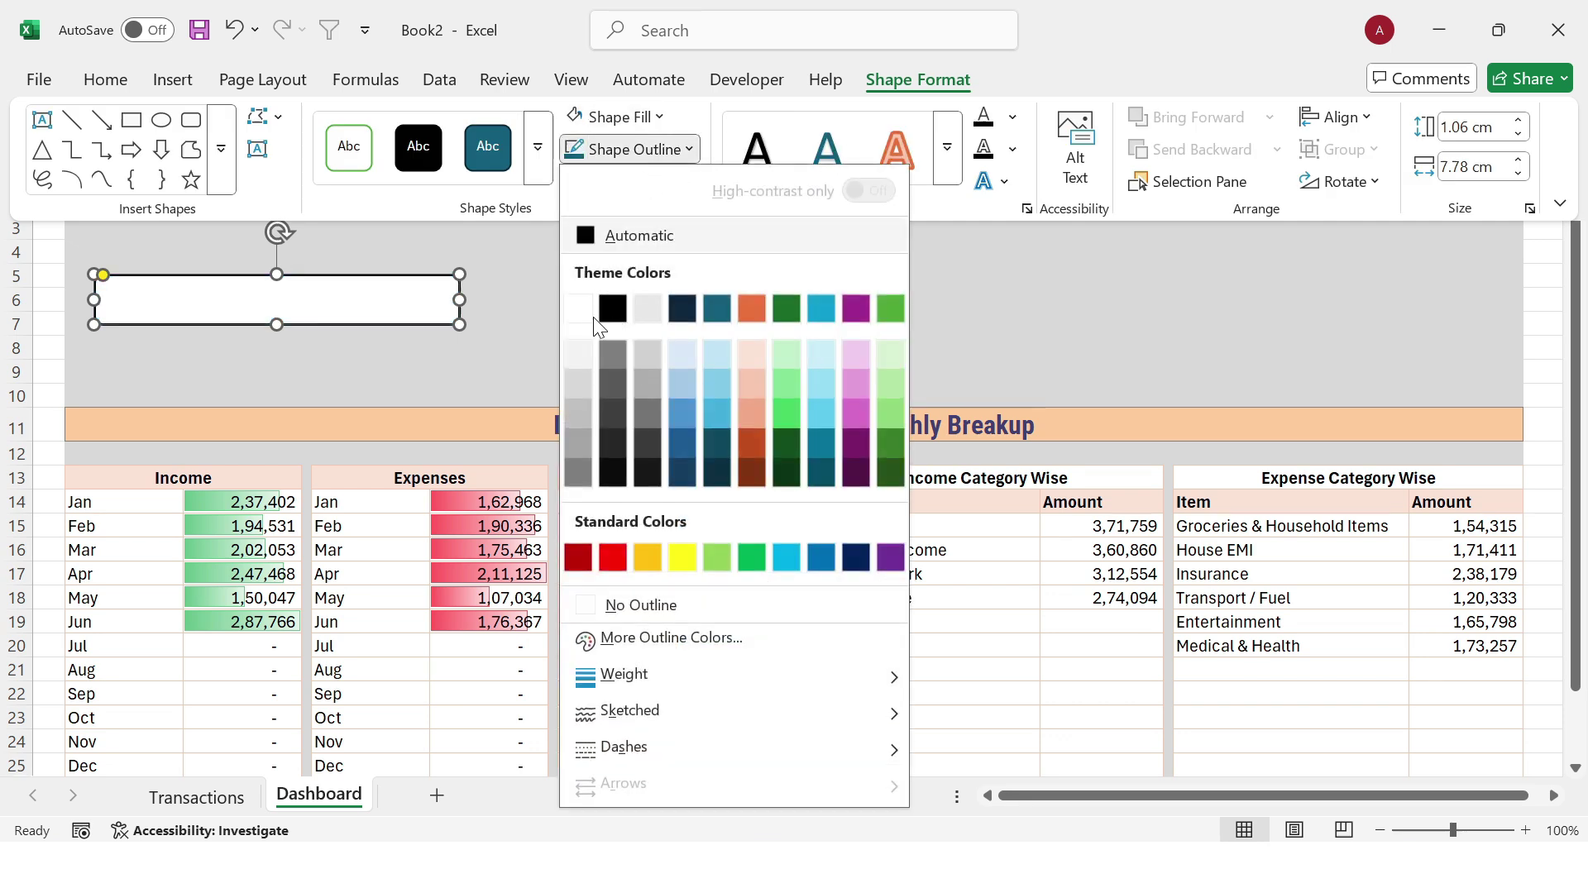
{"action": "left_click", "coordinate": [668, 602]}
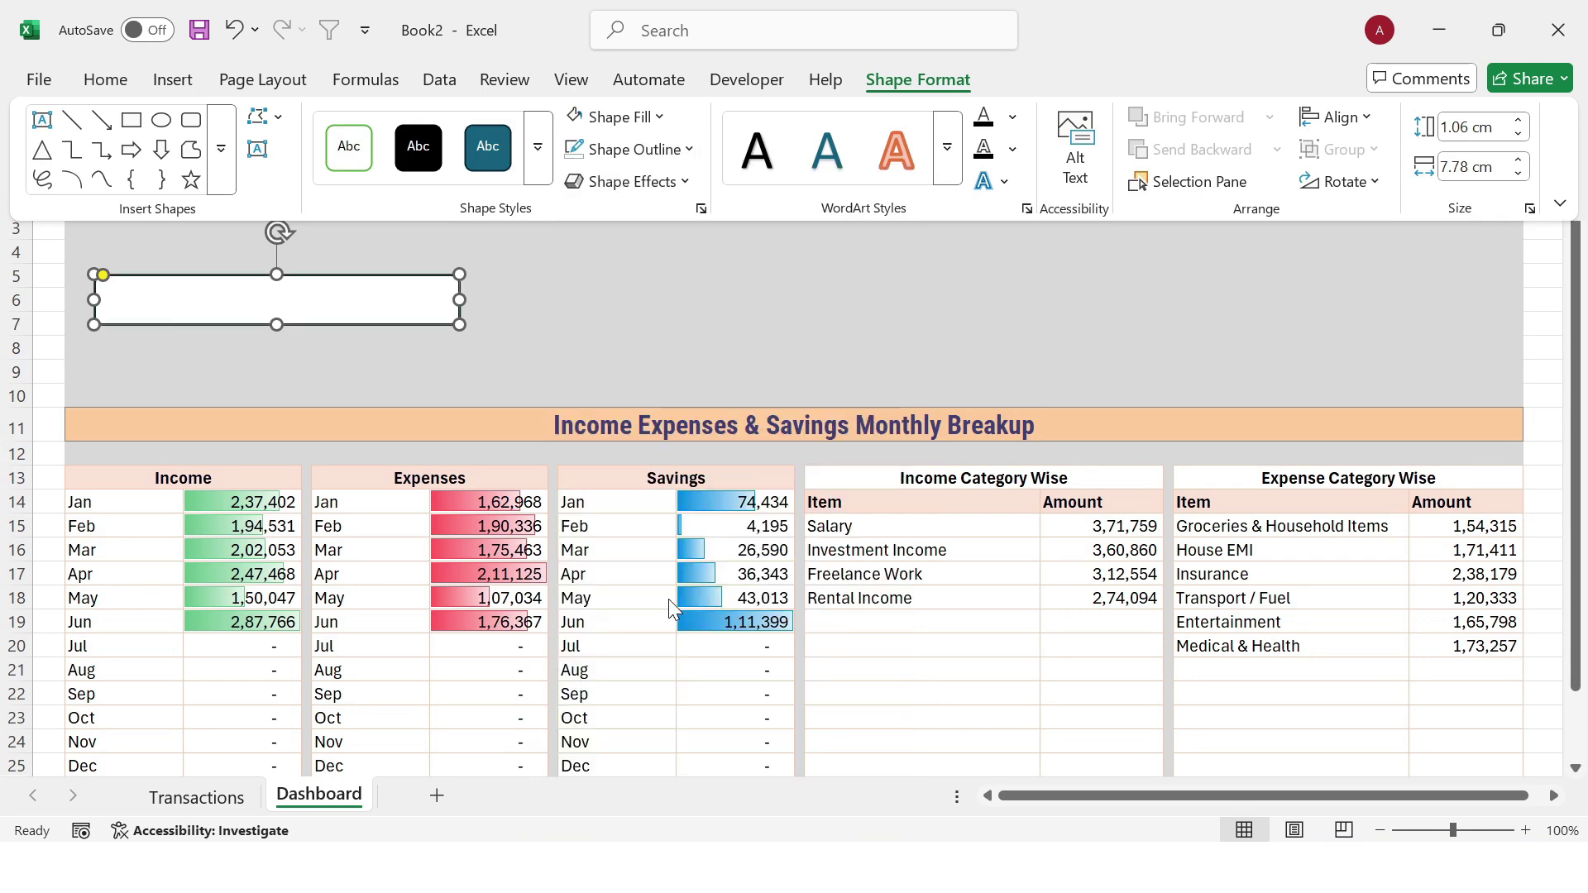
Step: Set the rounded rectangle's height to 1 cm and its width to 7.50 cm
{"action": "left_click", "coordinate": [1508, 127]}
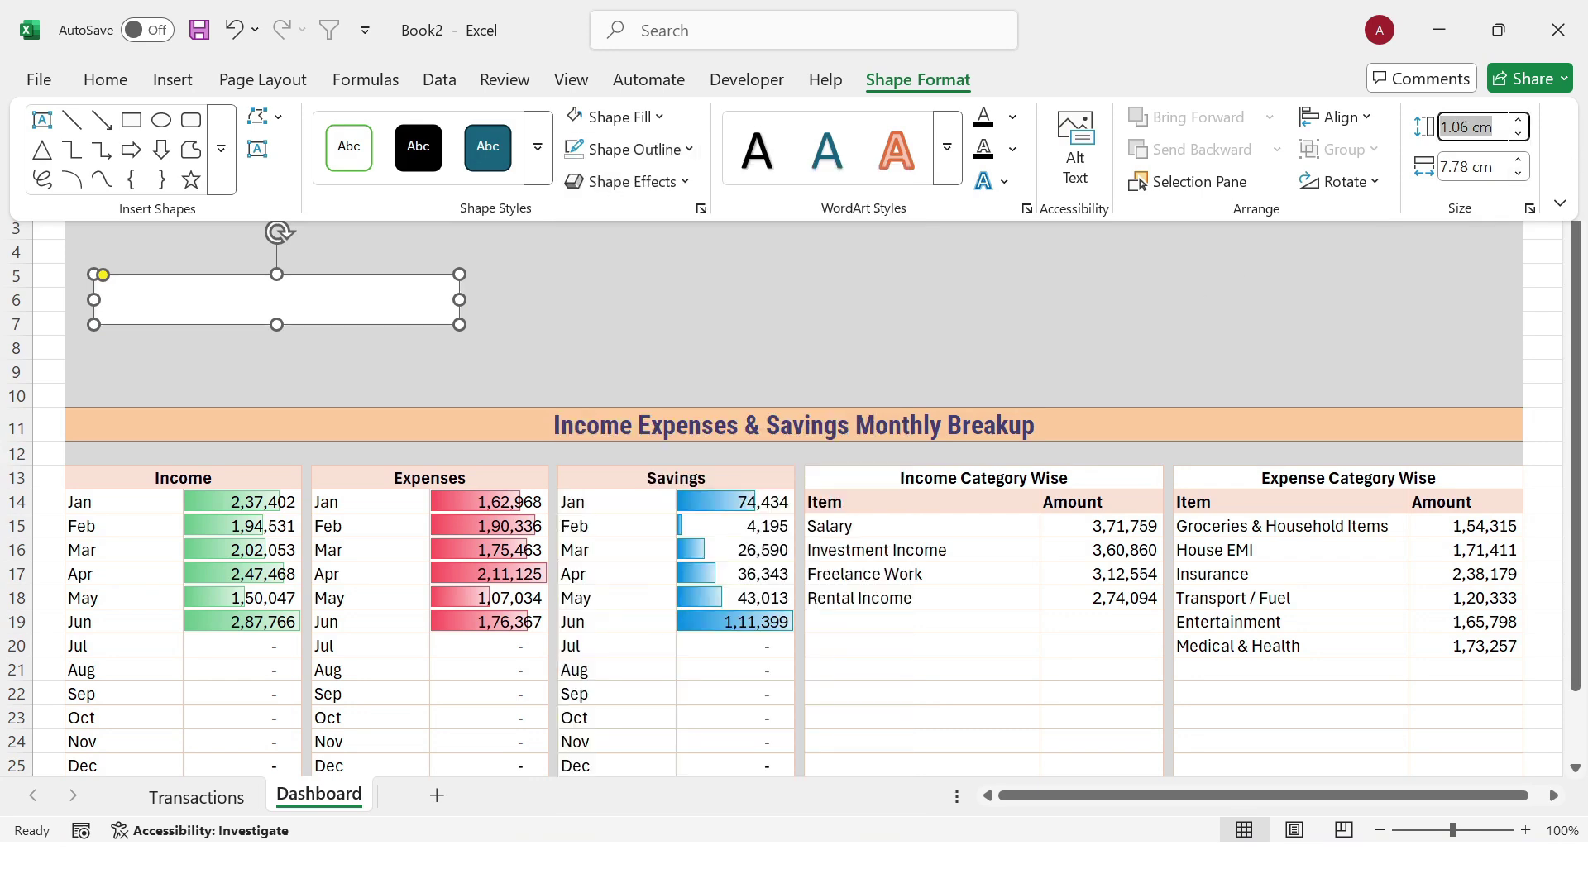
{"action": "left_click", "coordinate": [1469, 127]}
{"action": "key", "text": "BackSpace"}
{"action": "type", "text": "0"}
{"action": "key", "text": "Tab"}
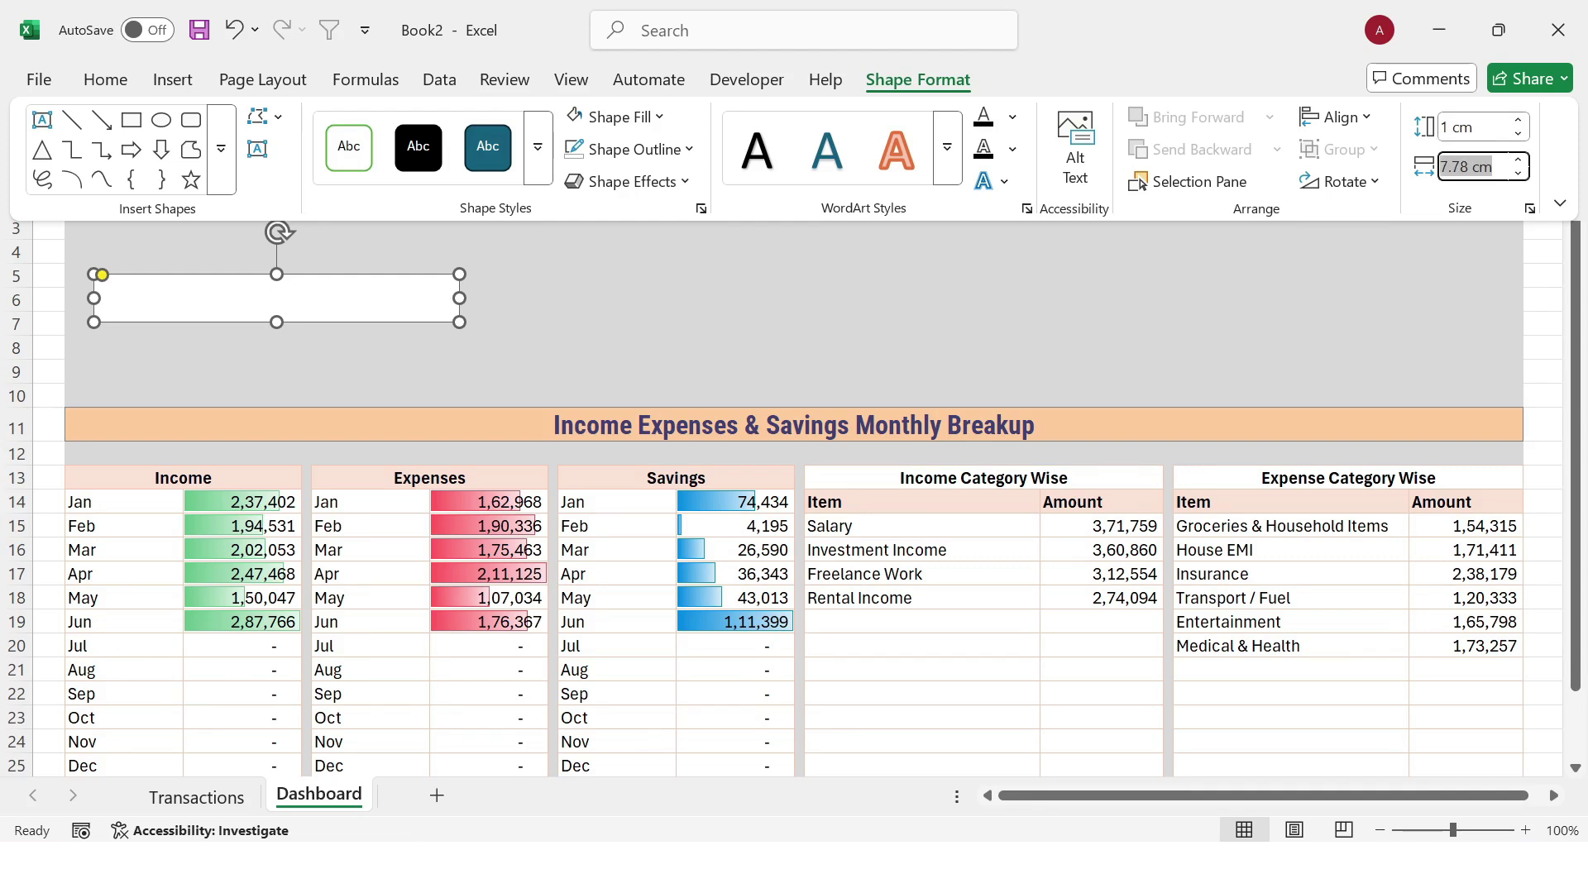
{"action": "left_click", "coordinate": [1467, 167]}
{"action": "key", "text": "BackSpace"}
{"action": "key", "text": "BackSpace"}
{"action": "type", "text": "50"}
{"action": "key", "text": "Return"}
Step: Apply the centred outer shadow to the white rounded rectangle
{"action": "left_click", "coordinate": [374, 293]}
{"action": "left_click", "coordinate": [914, 69]}
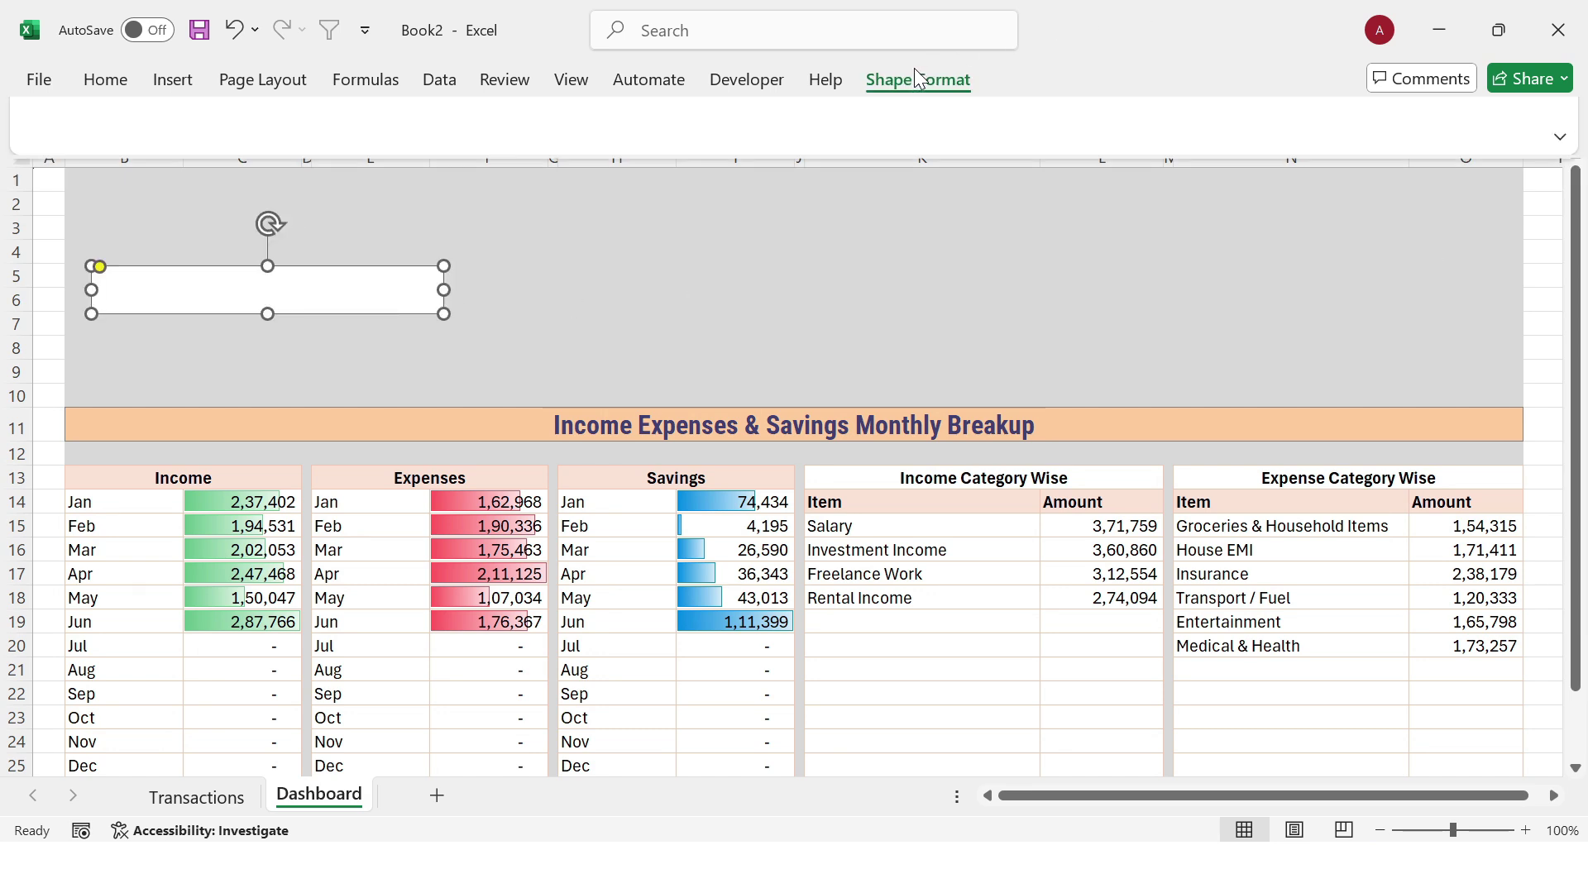
{"action": "left_click", "coordinate": [672, 184]}
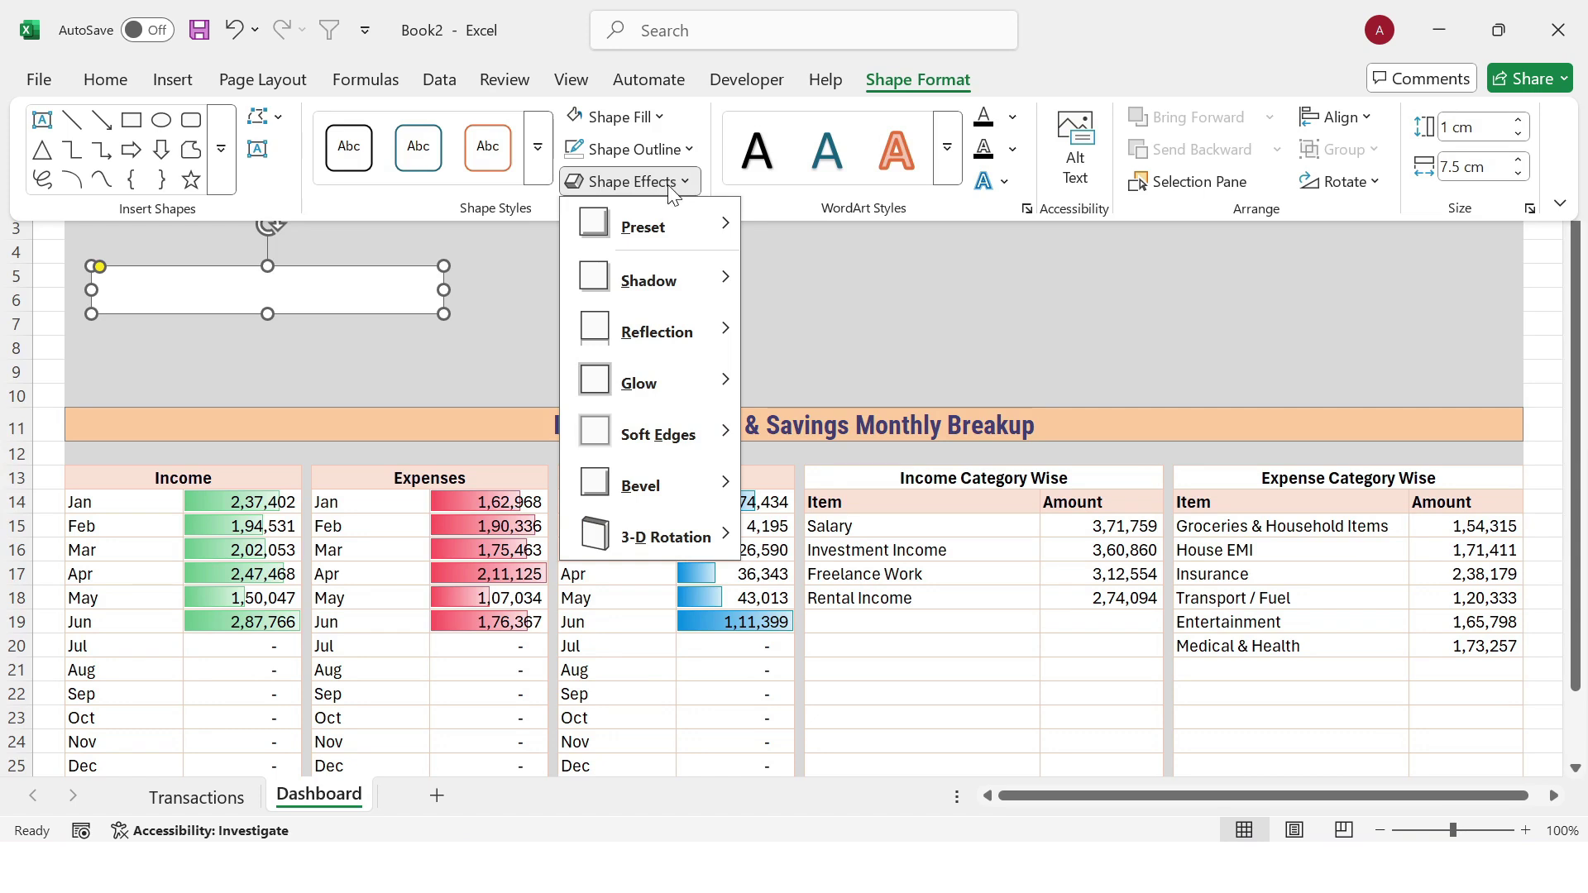
{"action": "mouse_move", "coordinate": [663, 277]}
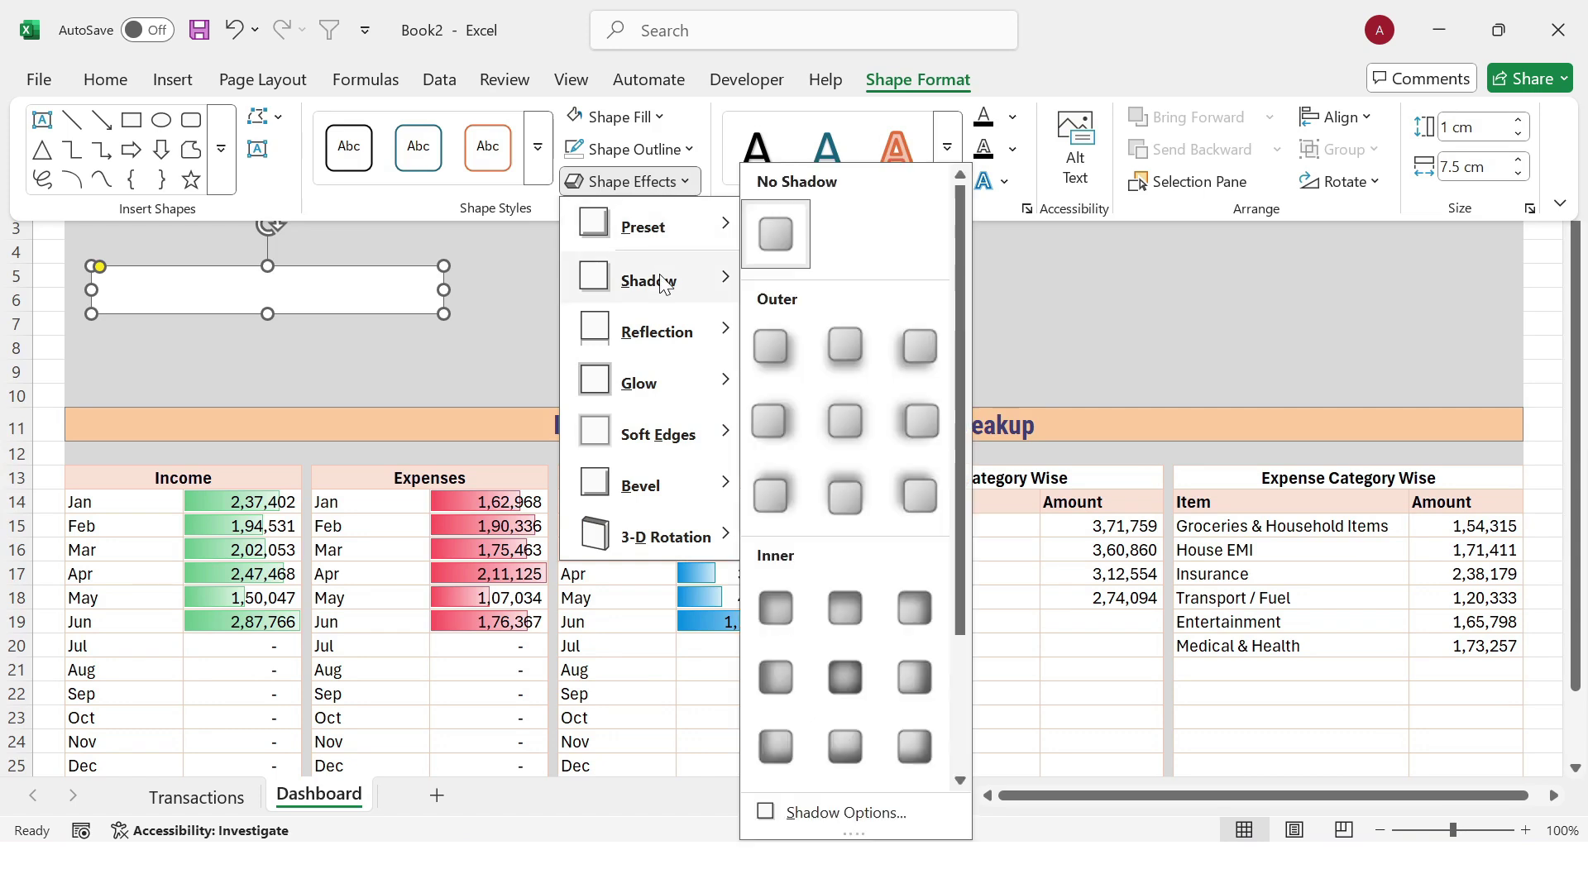
{"action": "left_click", "coordinate": [853, 419]}
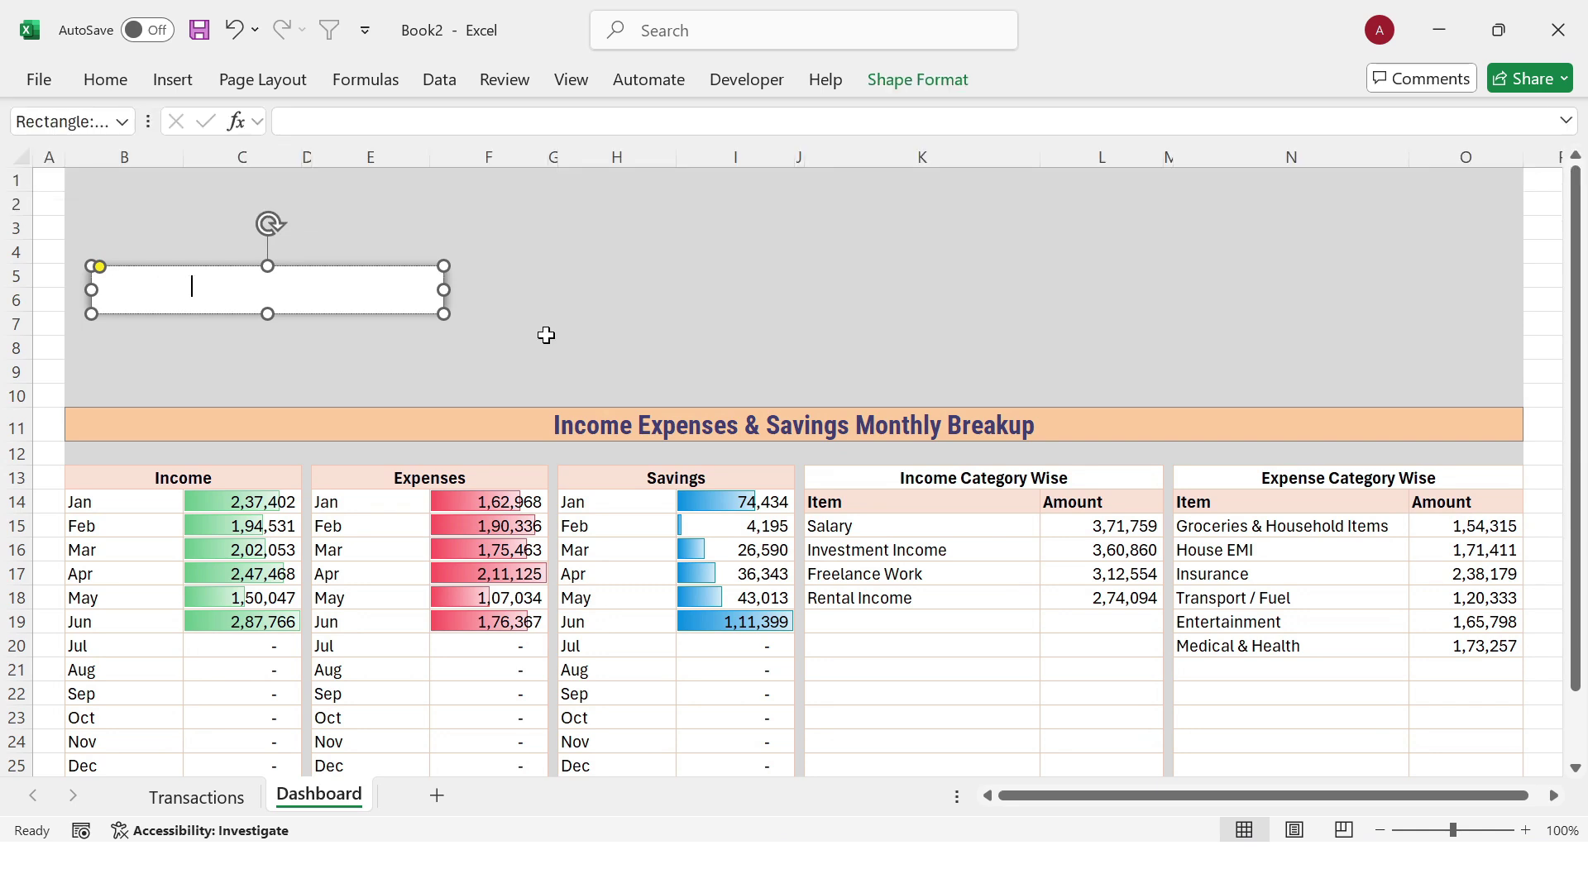
Step: Label the rounded rectangle "YTD Income" and colour the text standard green
{"action": "key", "text": "ctrl+a"}
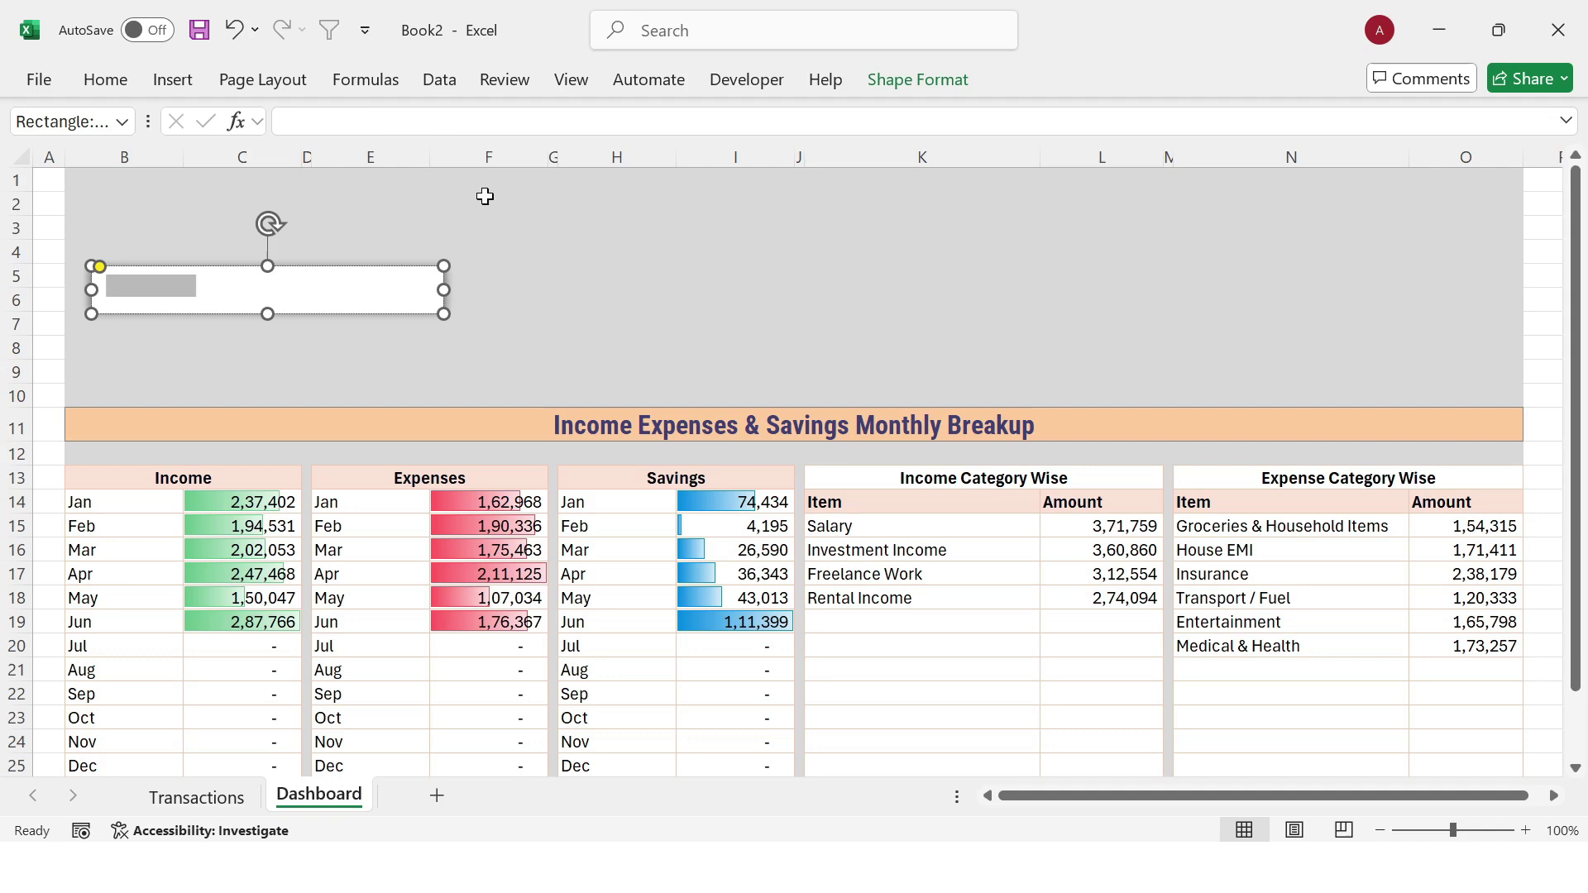
{"action": "left_click", "coordinate": [106, 80]}
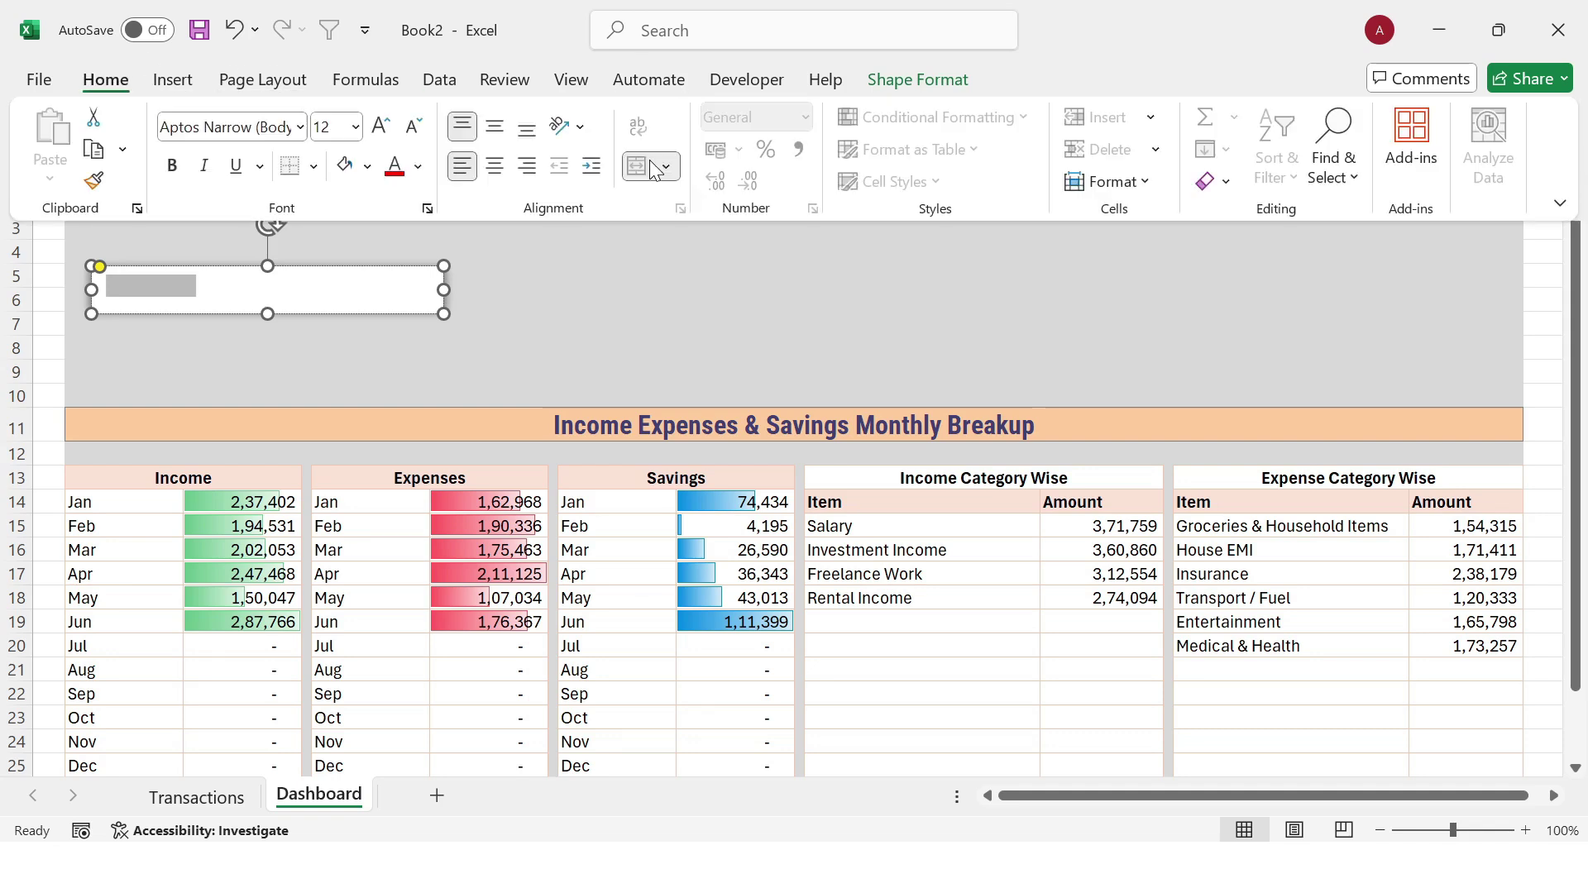
{"action": "left_click", "coordinate": [418, 167]}
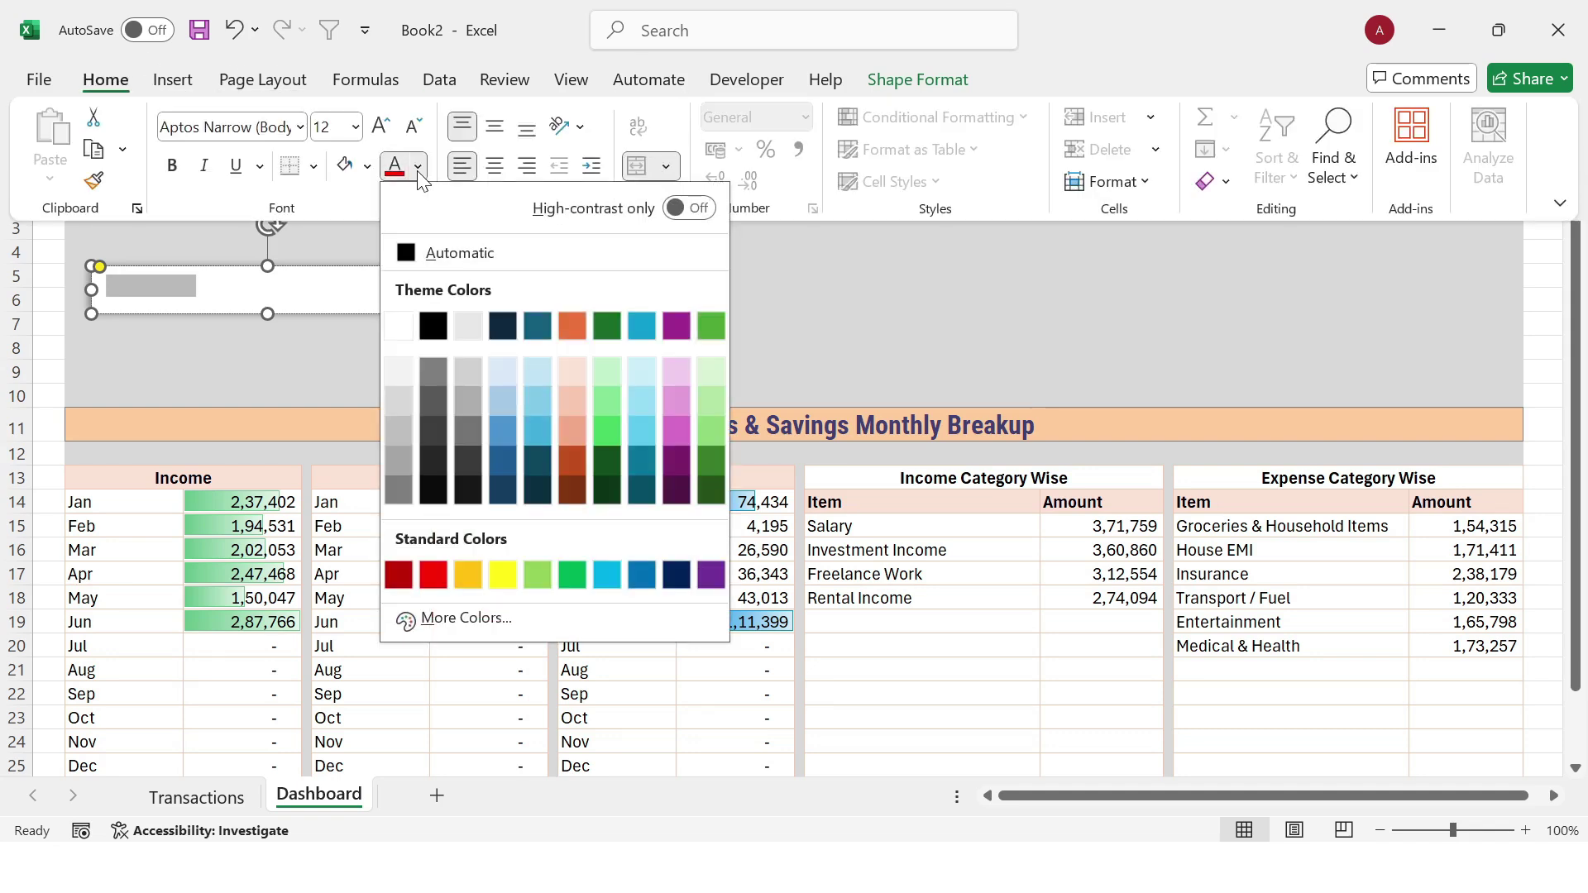
{"action": "left_click", "coordinate": [573, 576]}
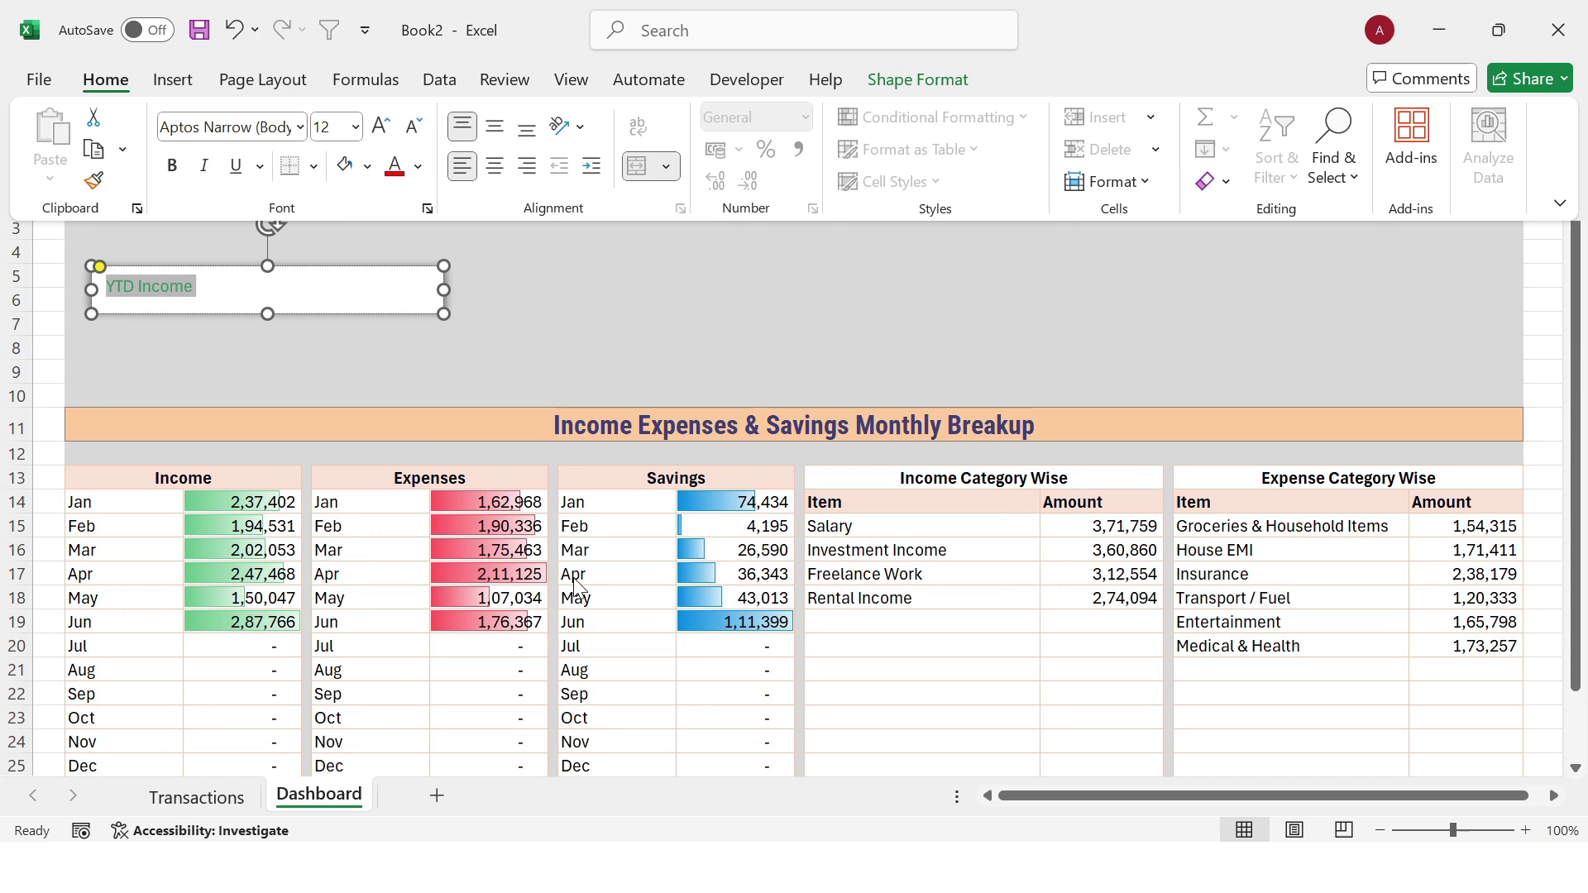
Step: Set the rounded rectangle's label to 16 pt bold and add a colon so it reads "YTD Income:"
{"action": "left_click", "coordinate": [382, 127]}
{"action": "left_click", "coordinate": [382, 127]}
{"action": "left_click", "coordinate": [382, 126]}
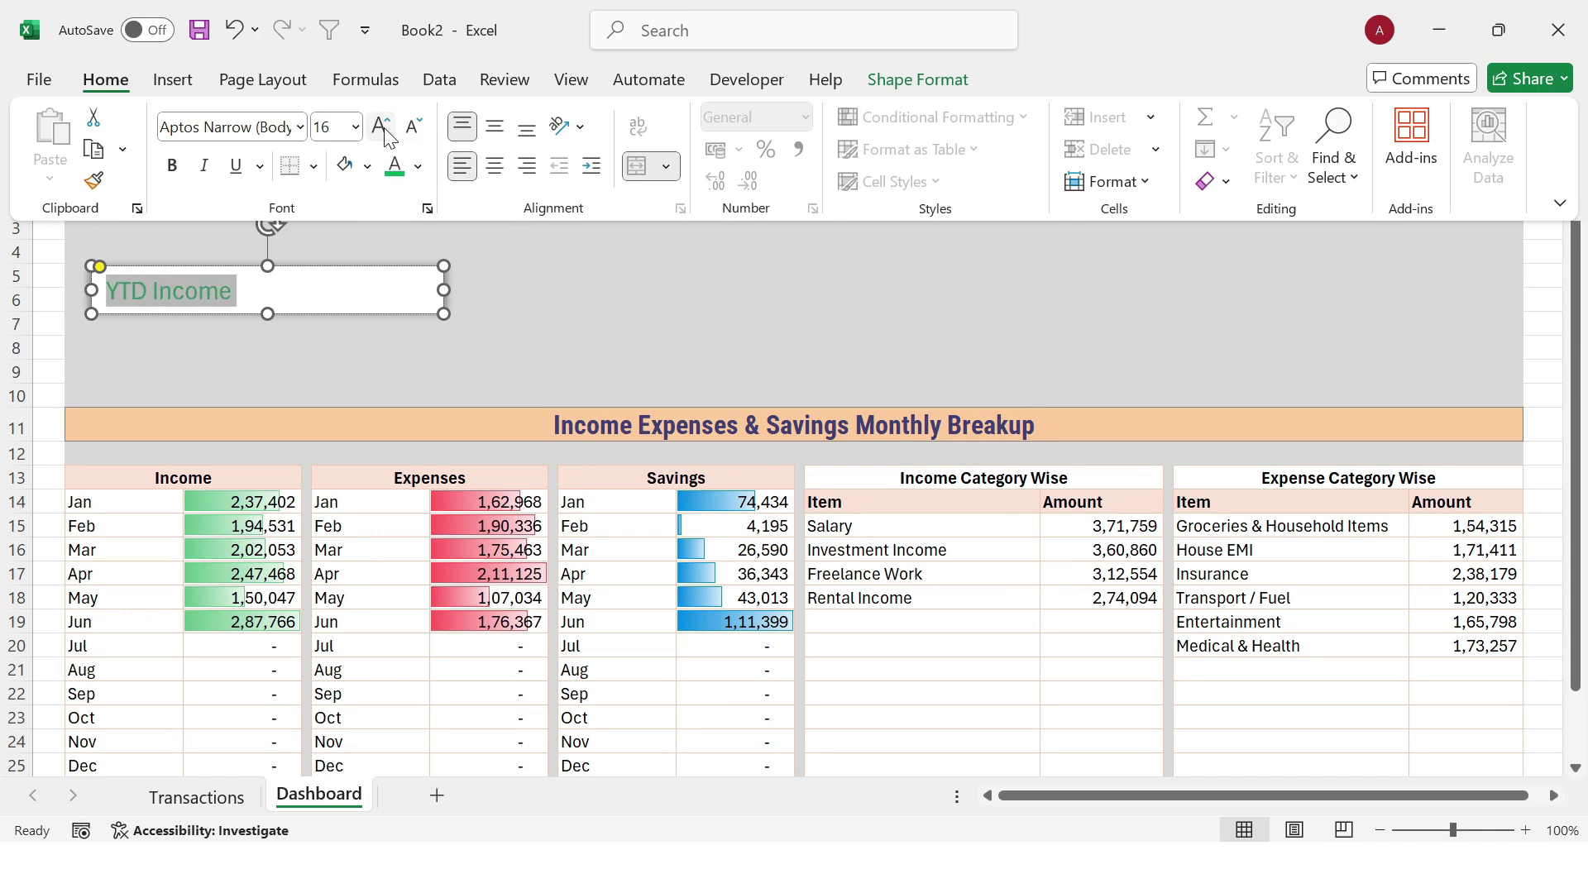
{"action": "key", "text": "ctrl+b"}
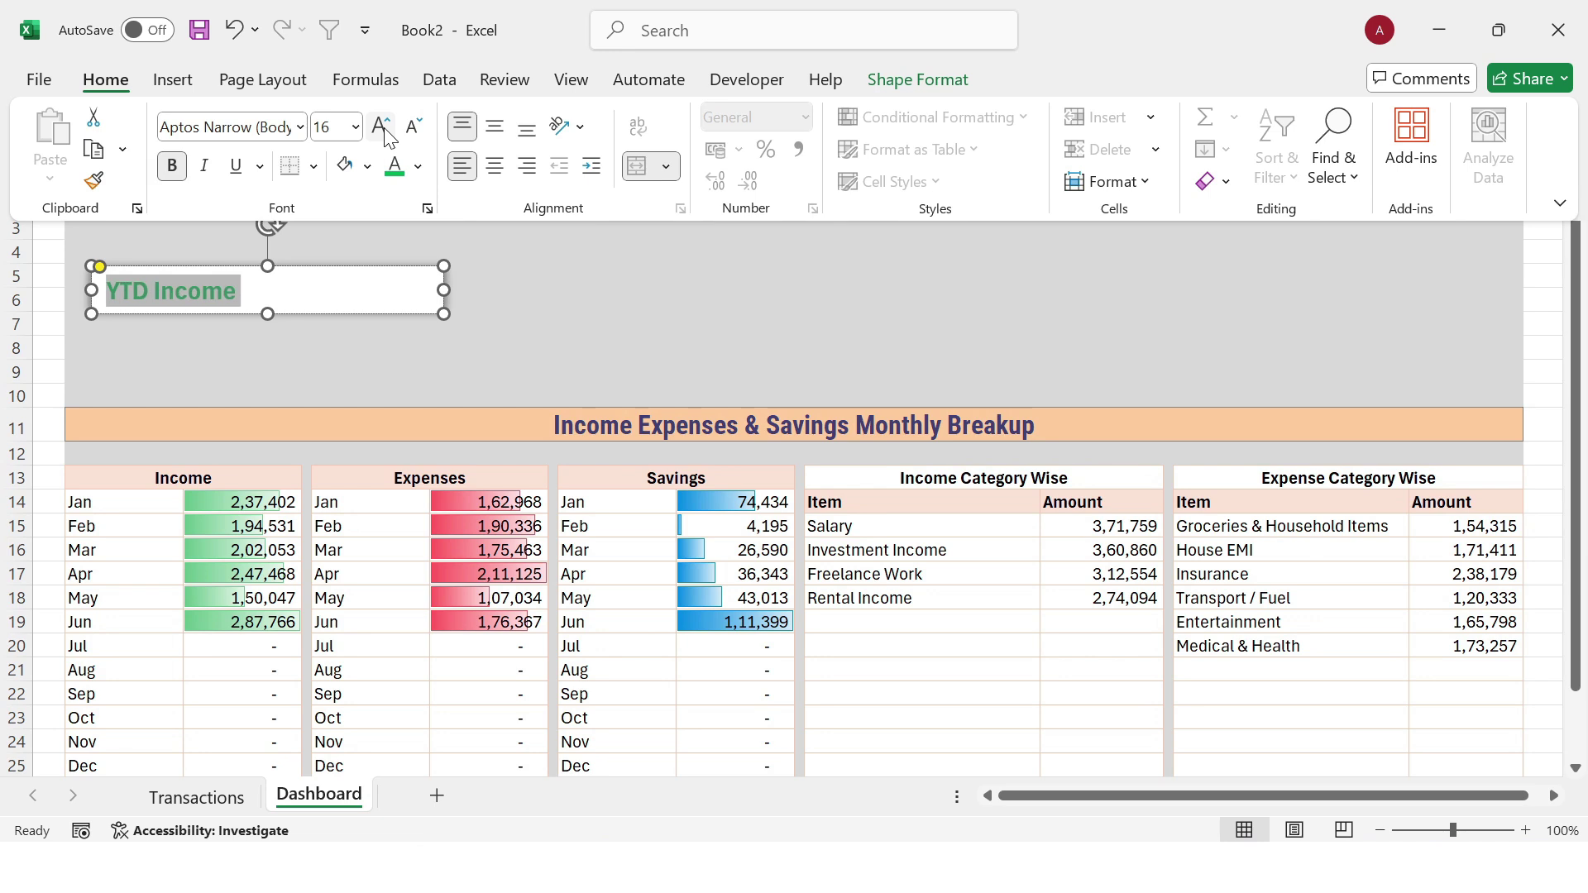
{"action": "left_click", "coordinate": [364, 289]}
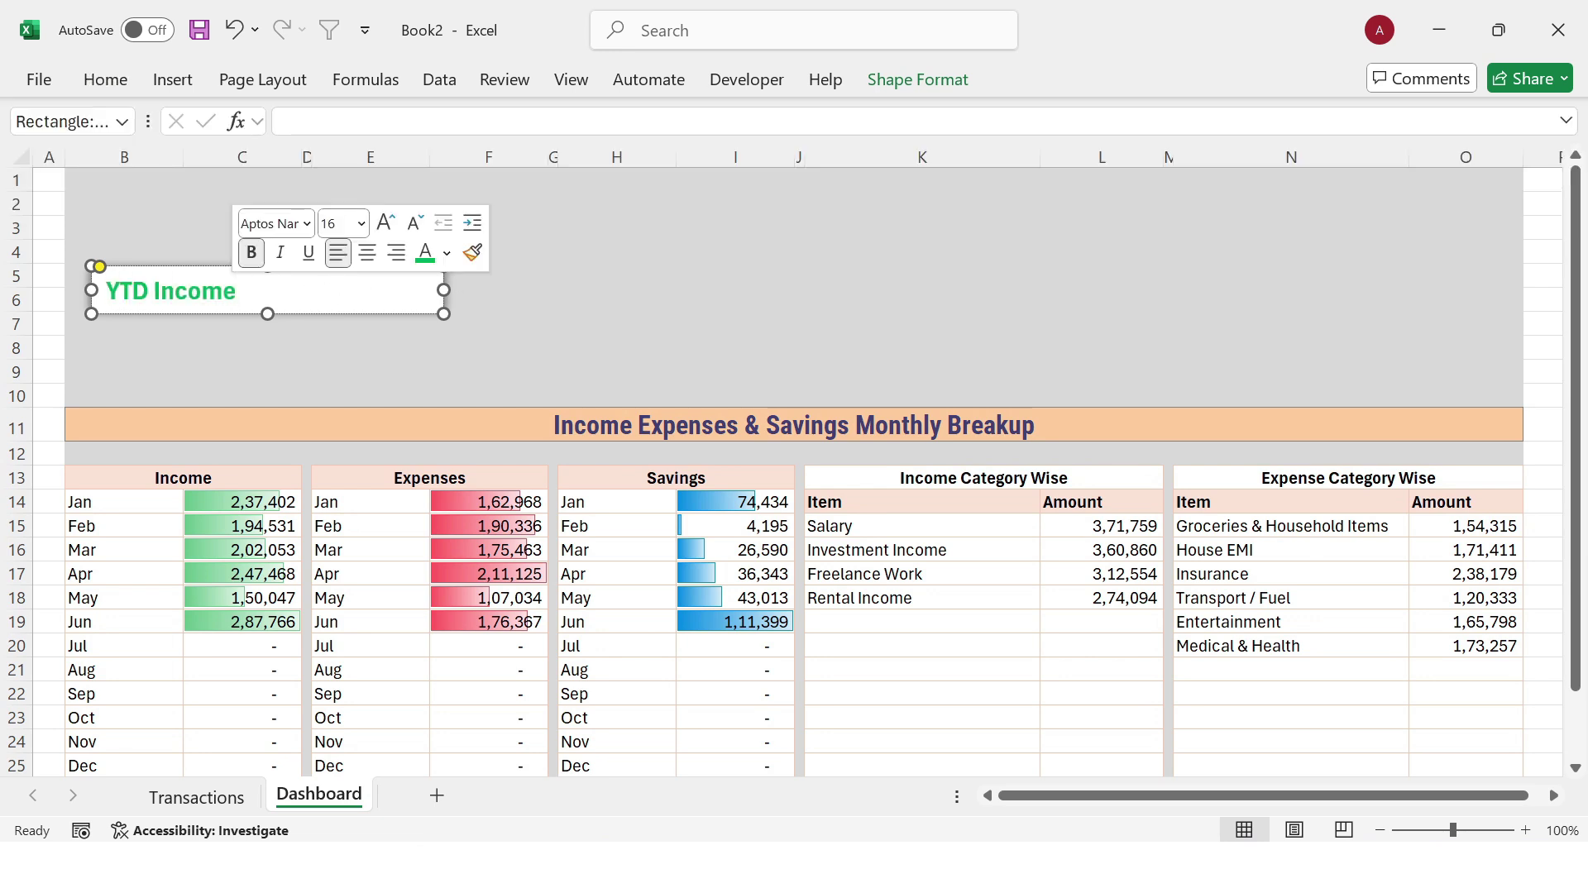
{"action": "left_click", "coordinate": [374, 341]}
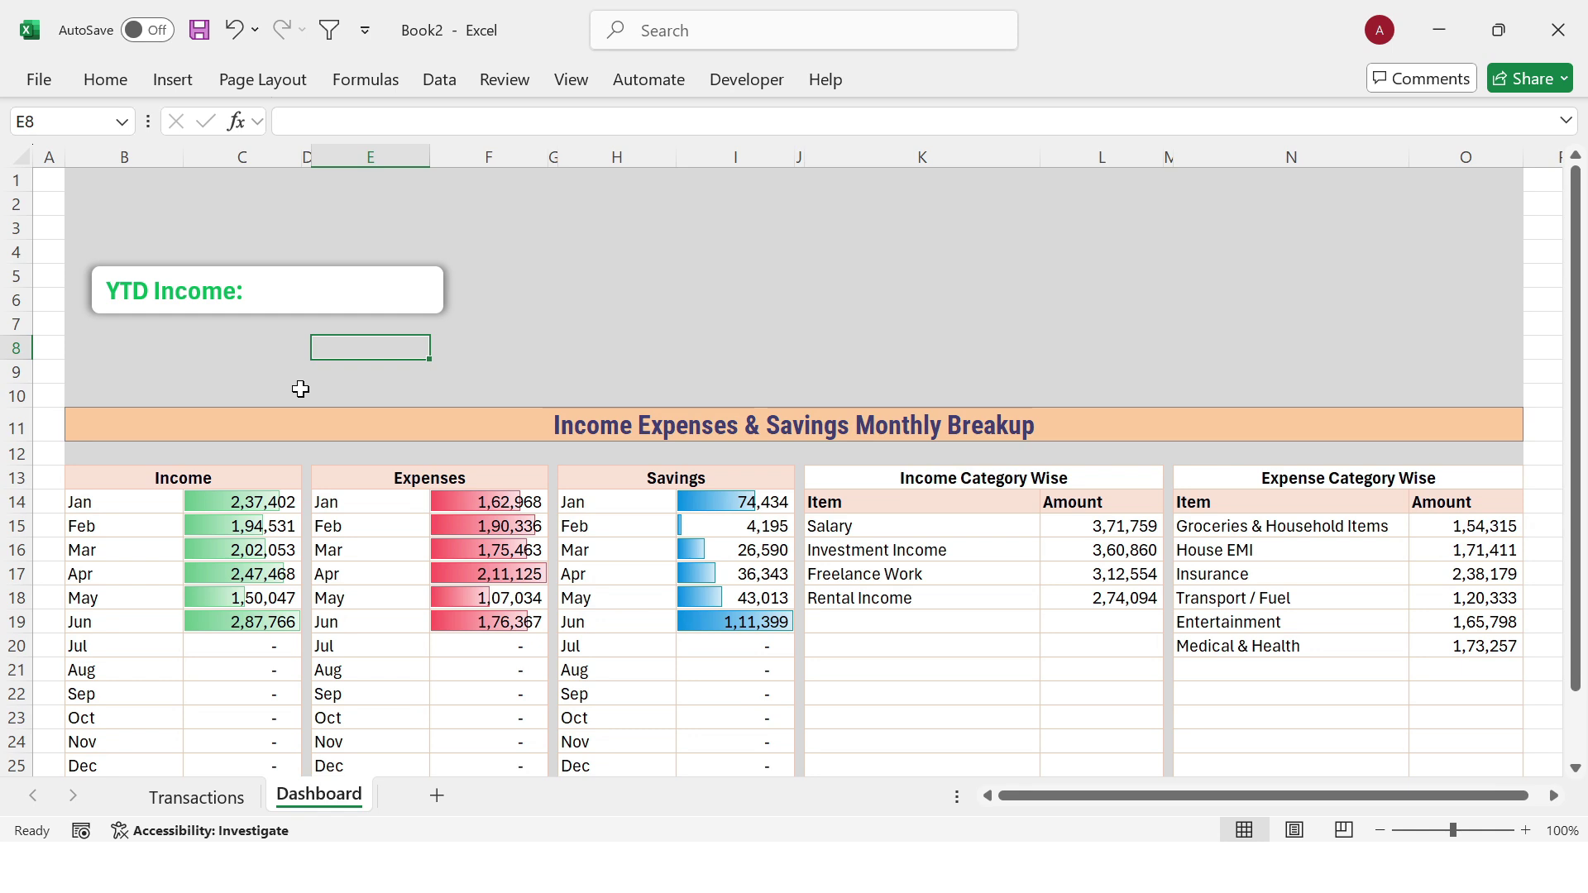
Step: Total the monthly income in cell A1 with =SUM(C14:C25)
{"action": "left_click", "coordinate": [46, 183]}
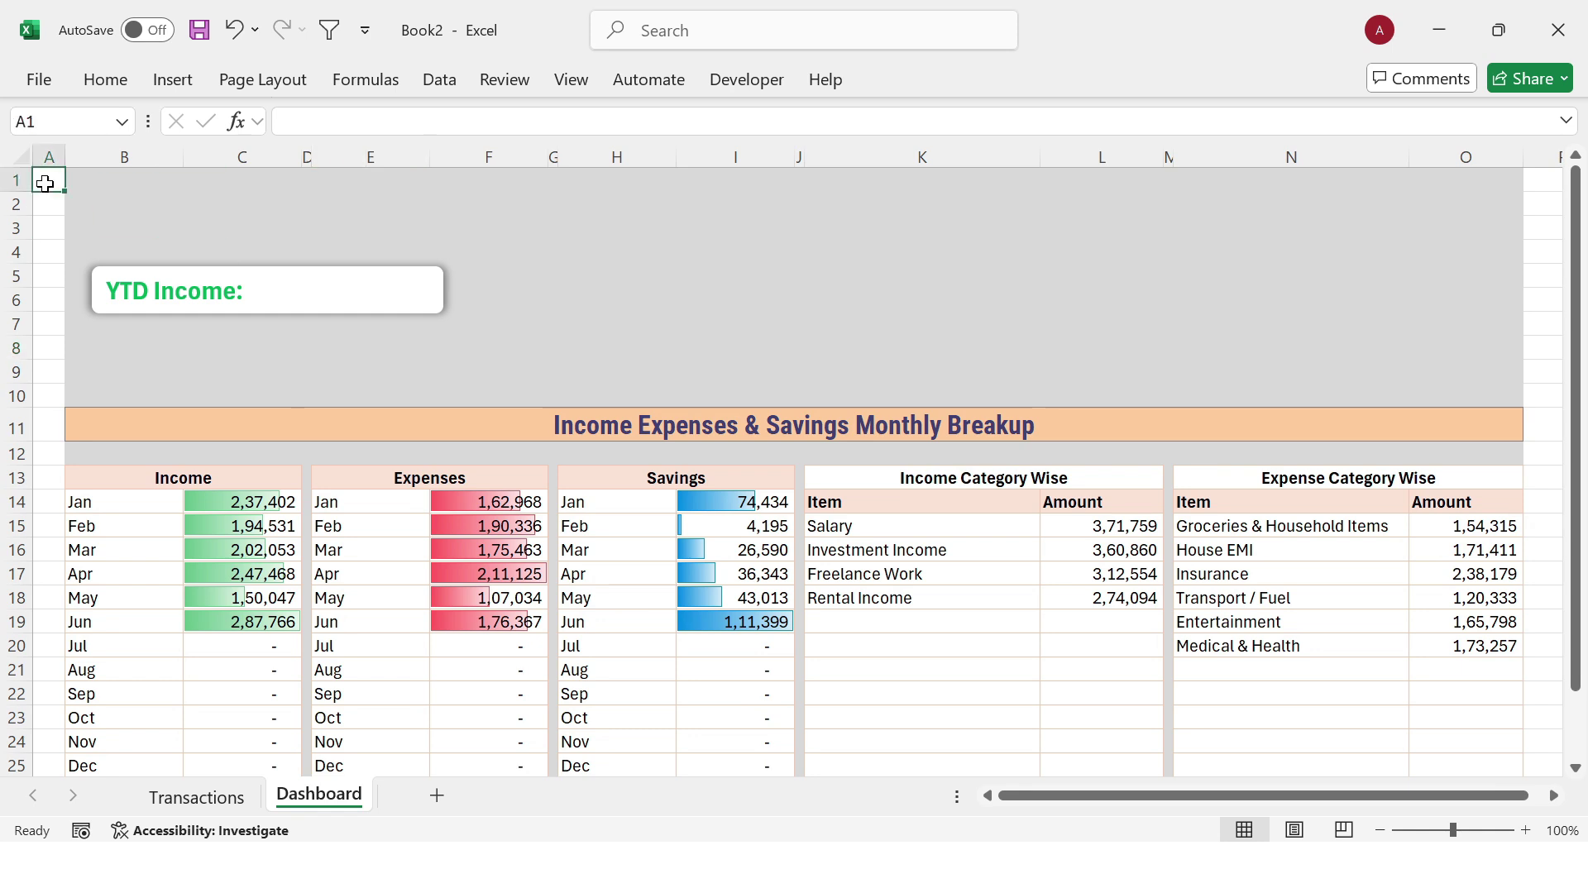
{"action": "type", "text": "="}
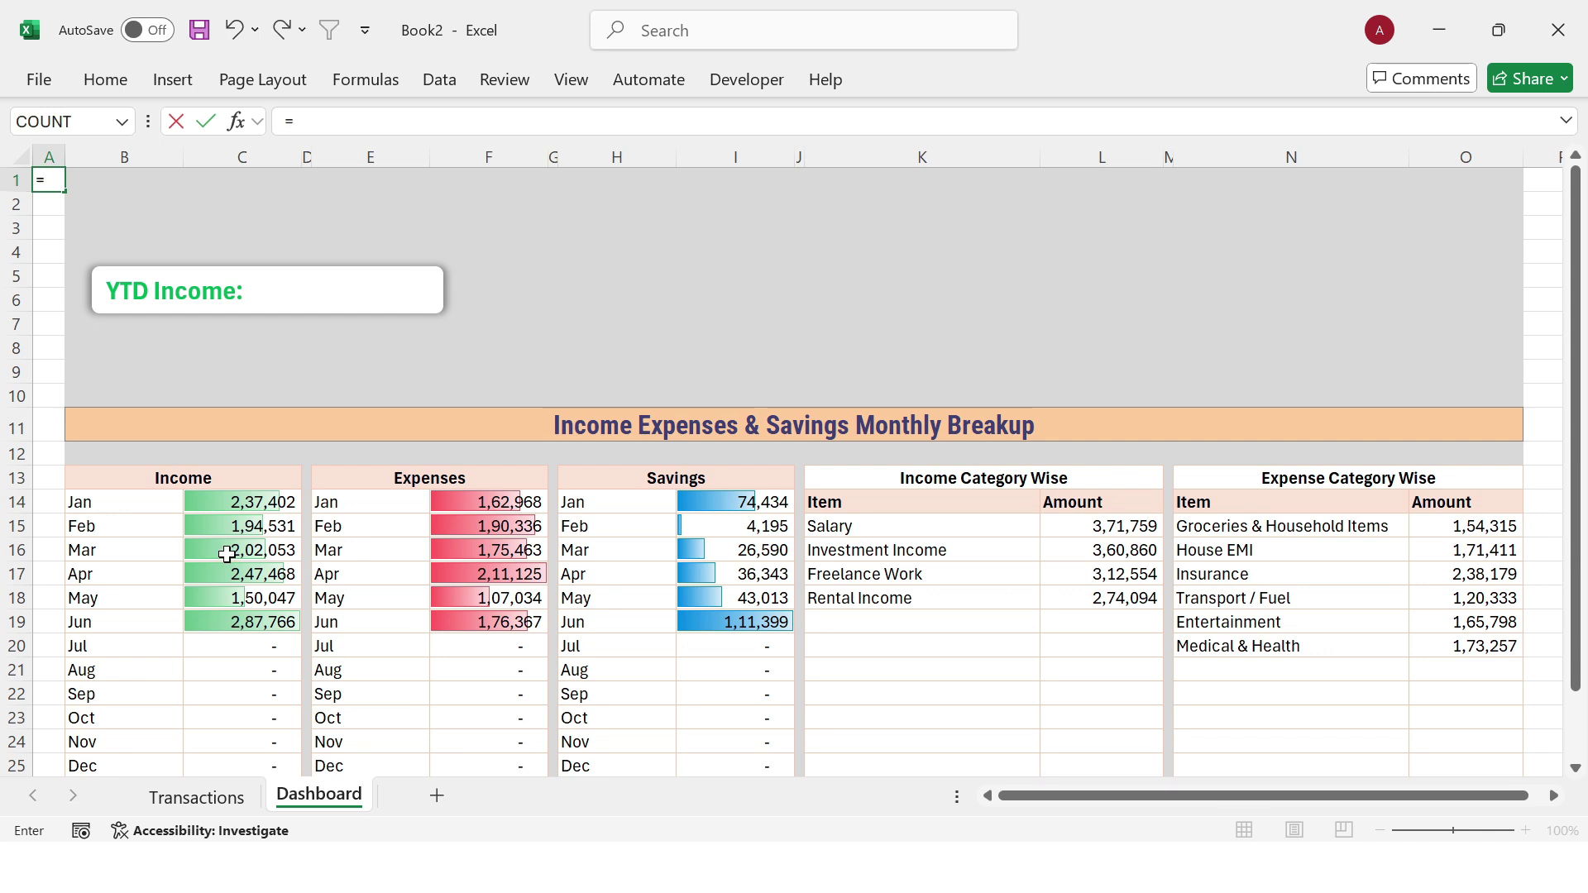
{"action": "type", "text": "sum"}
{"action": "key", "text": "Tab"}
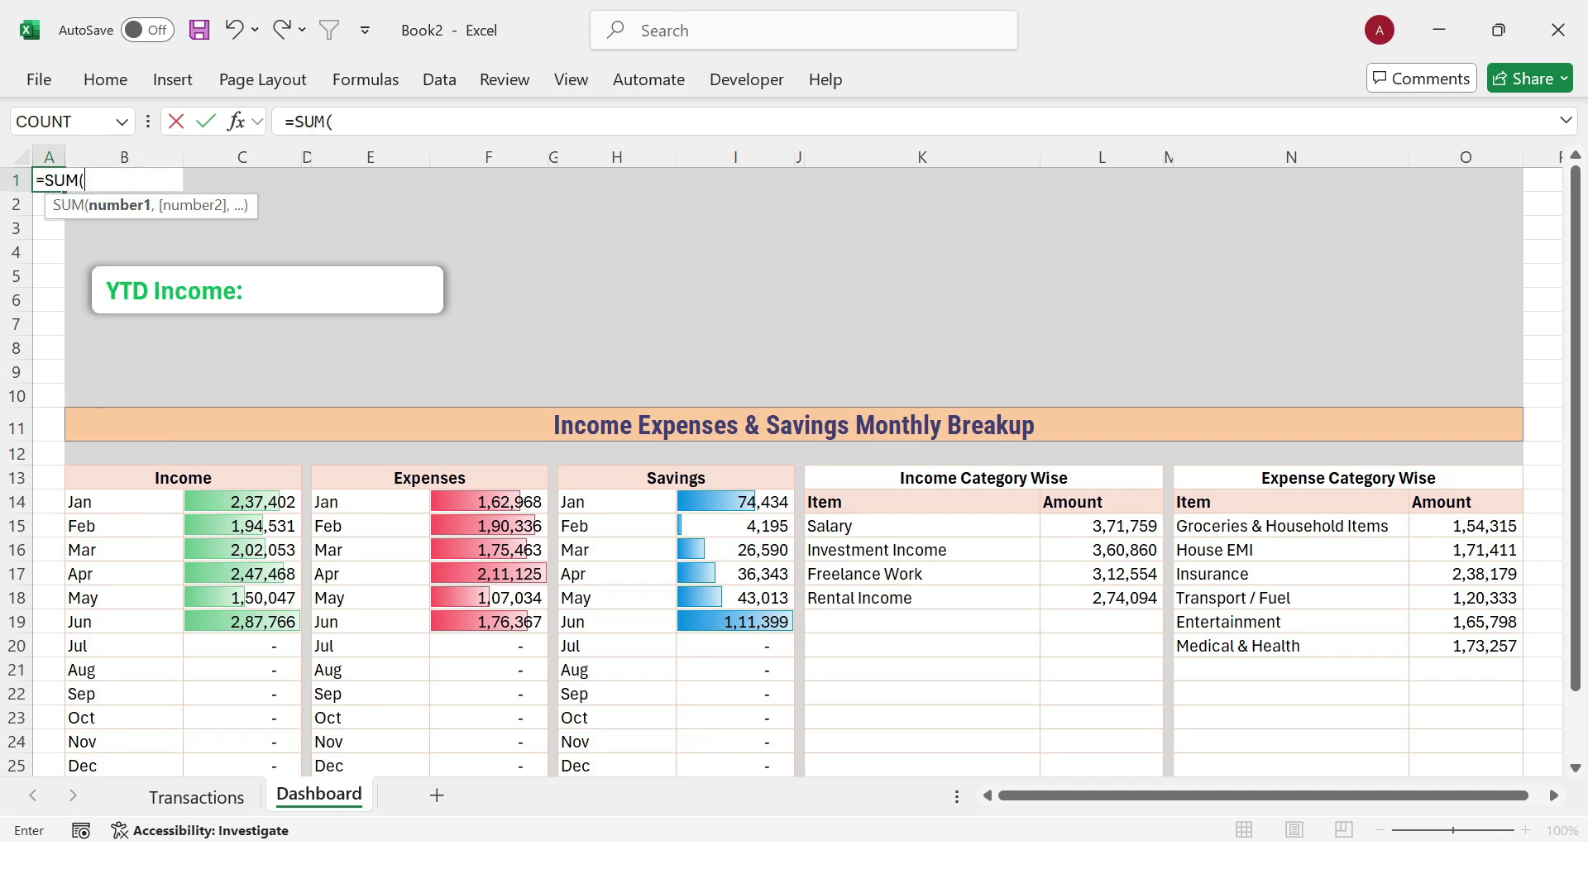
{"action": "left_click_drag", "start_coordinate": [248, 501], "coordinate": [240, 728]}
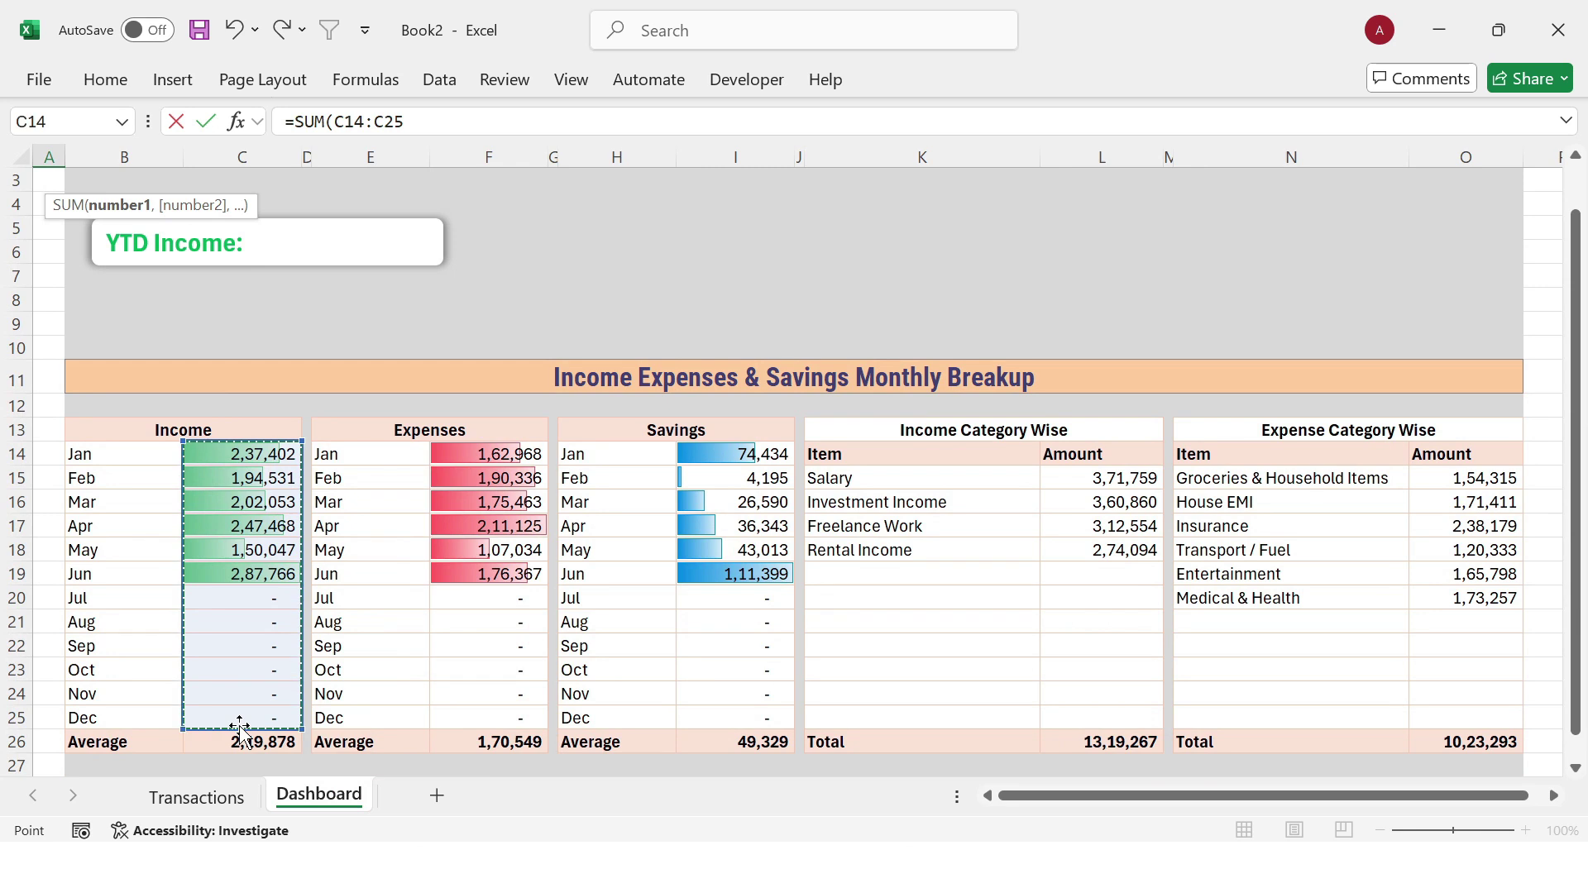
{"action": "type", "text": ")"}
{"action": "key", "text": "Return"}
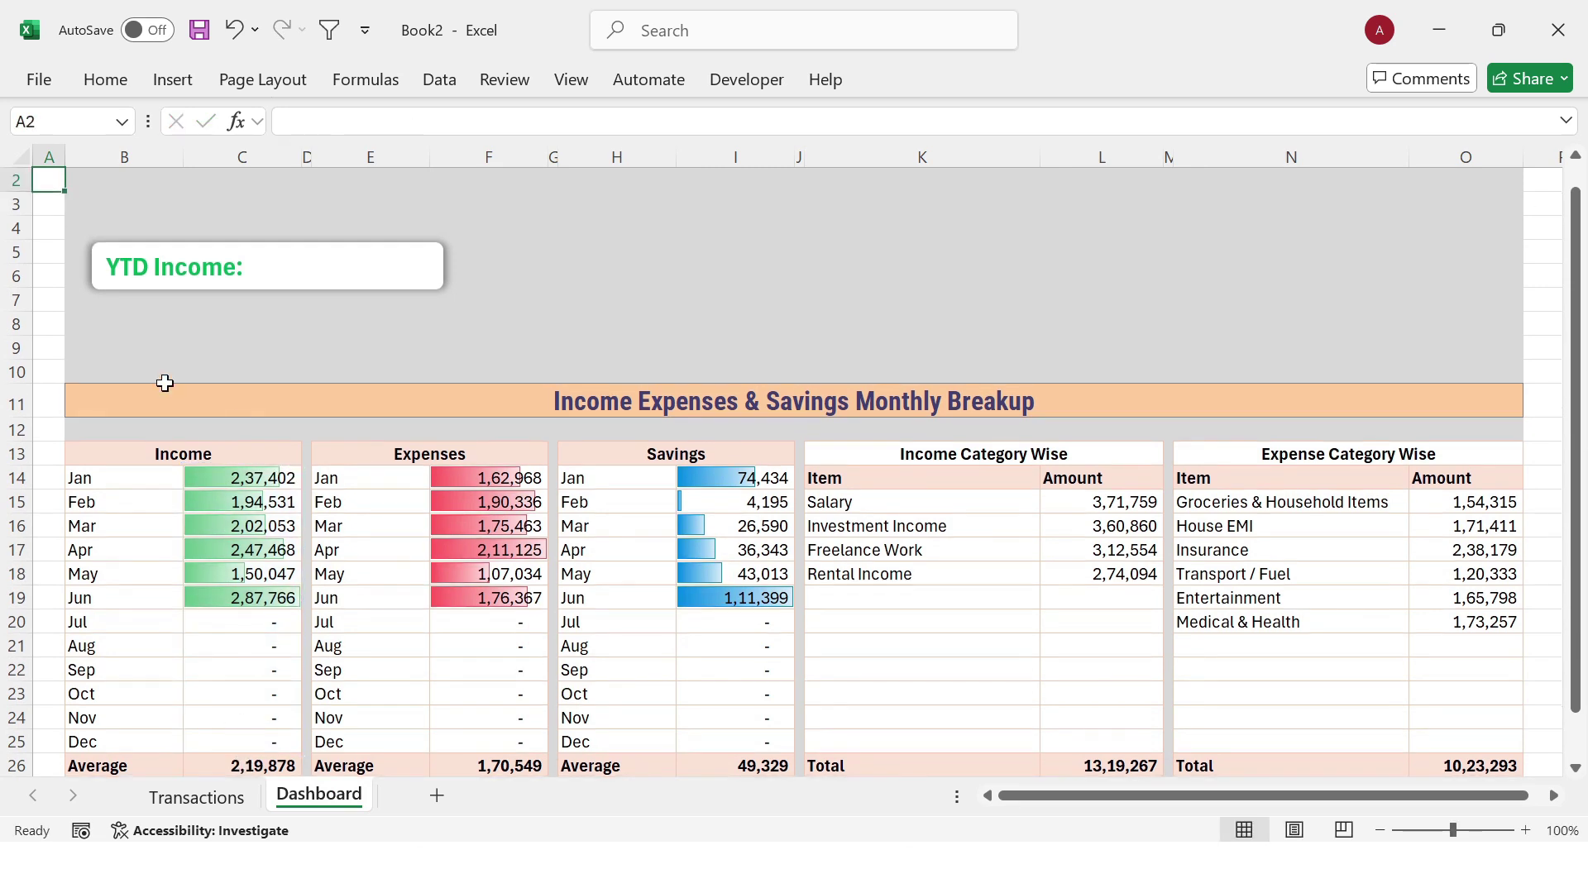
Step: Apply the ₹ English (India) accounting format to the income total in A1
{"action": "key", "text": "Up"}
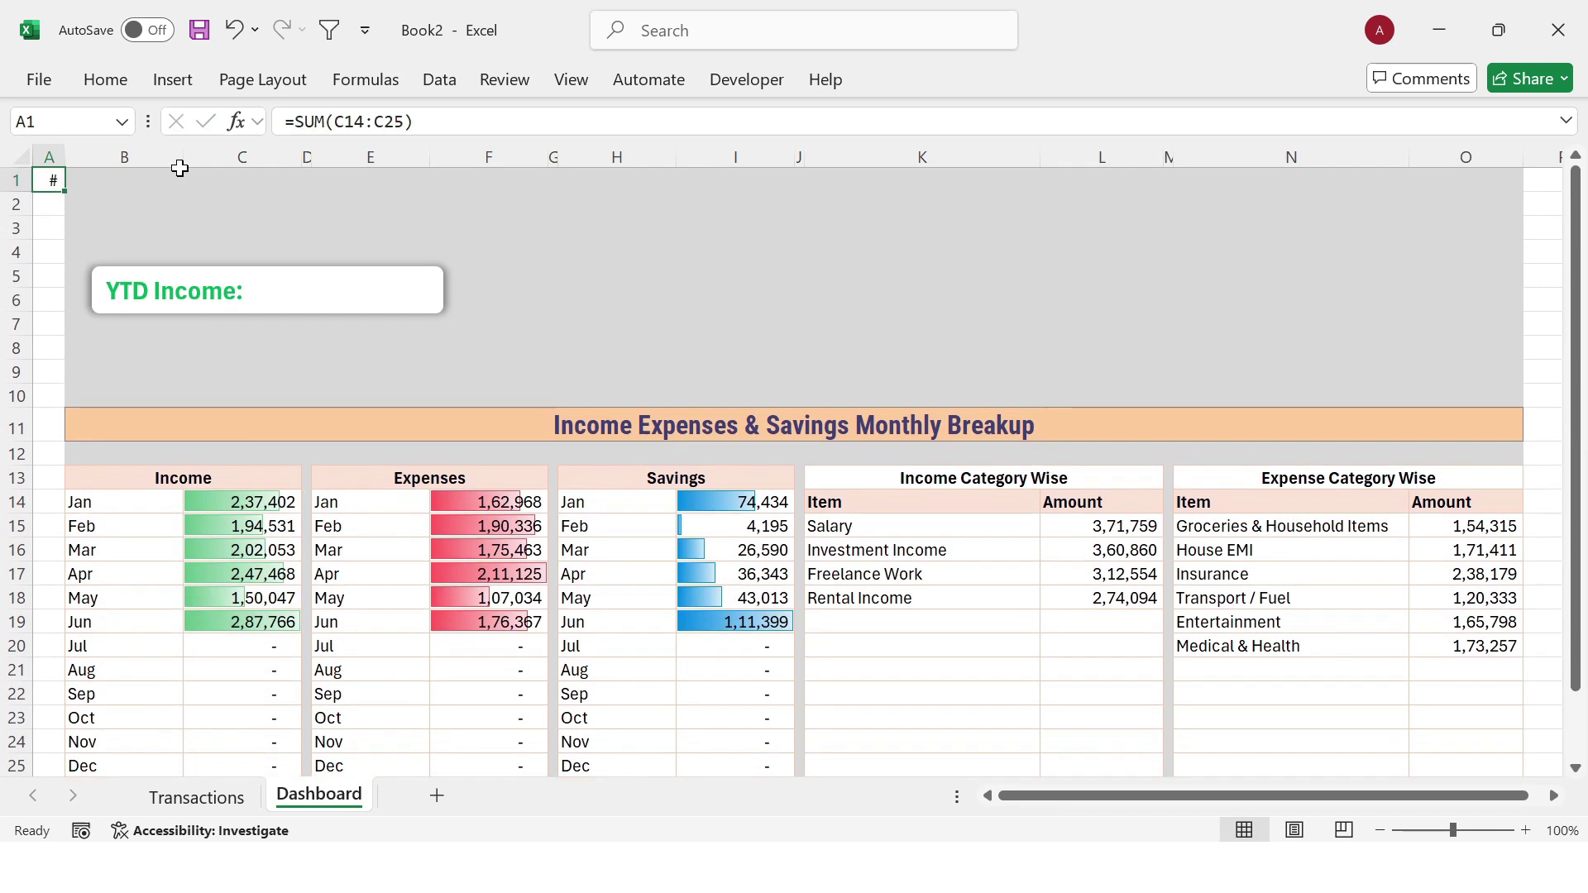
{"action": "left_click", "coordinate": [112, 87]}
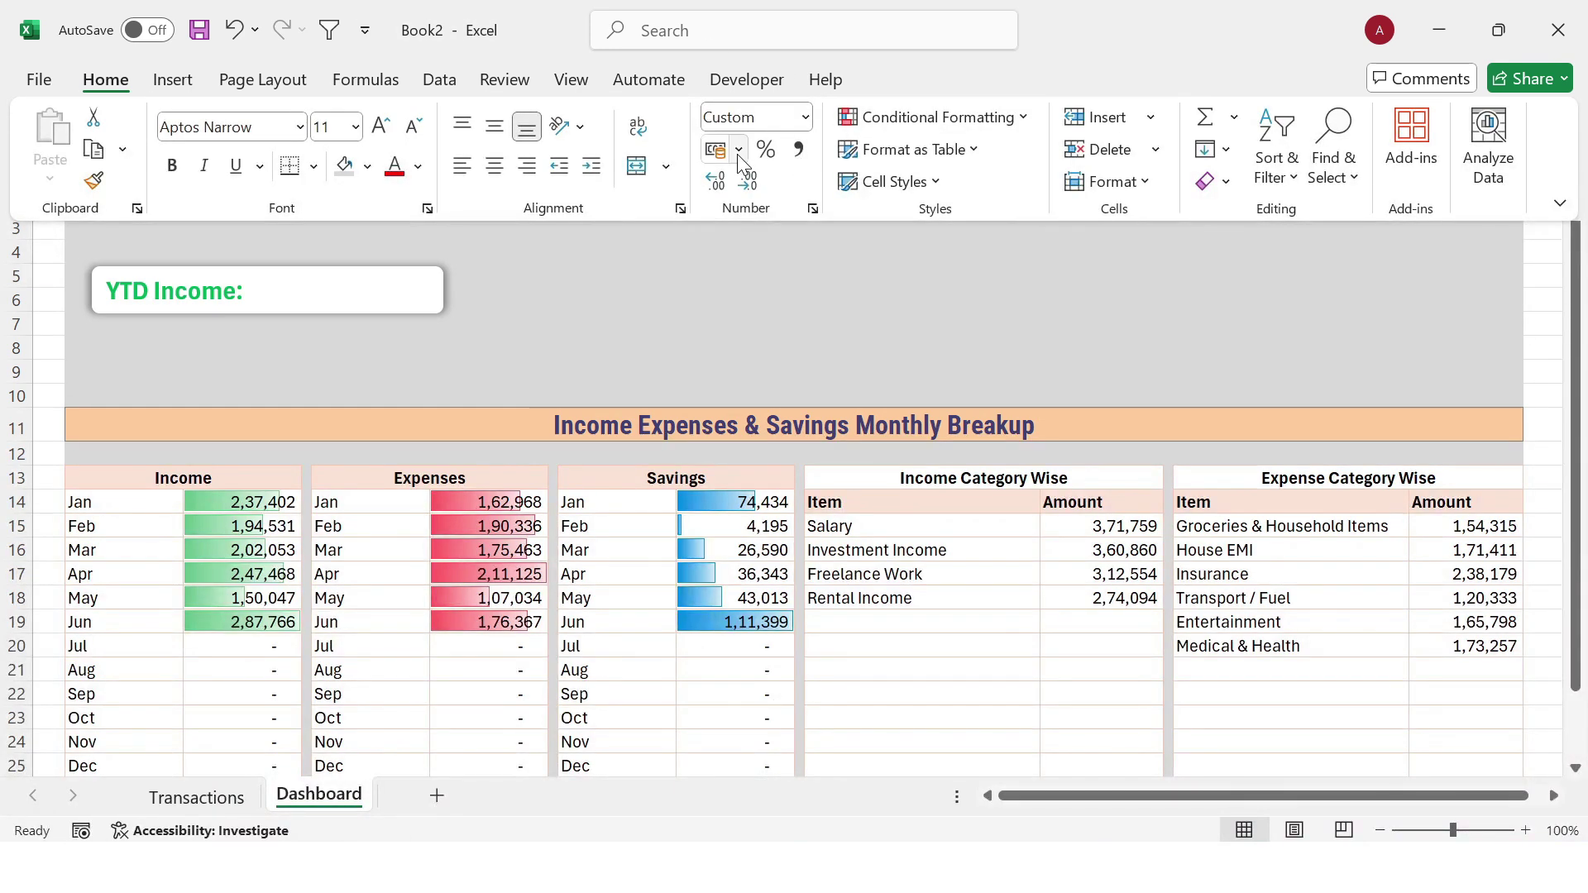
{"action": "left_click", "coordinate": [737, 151]}
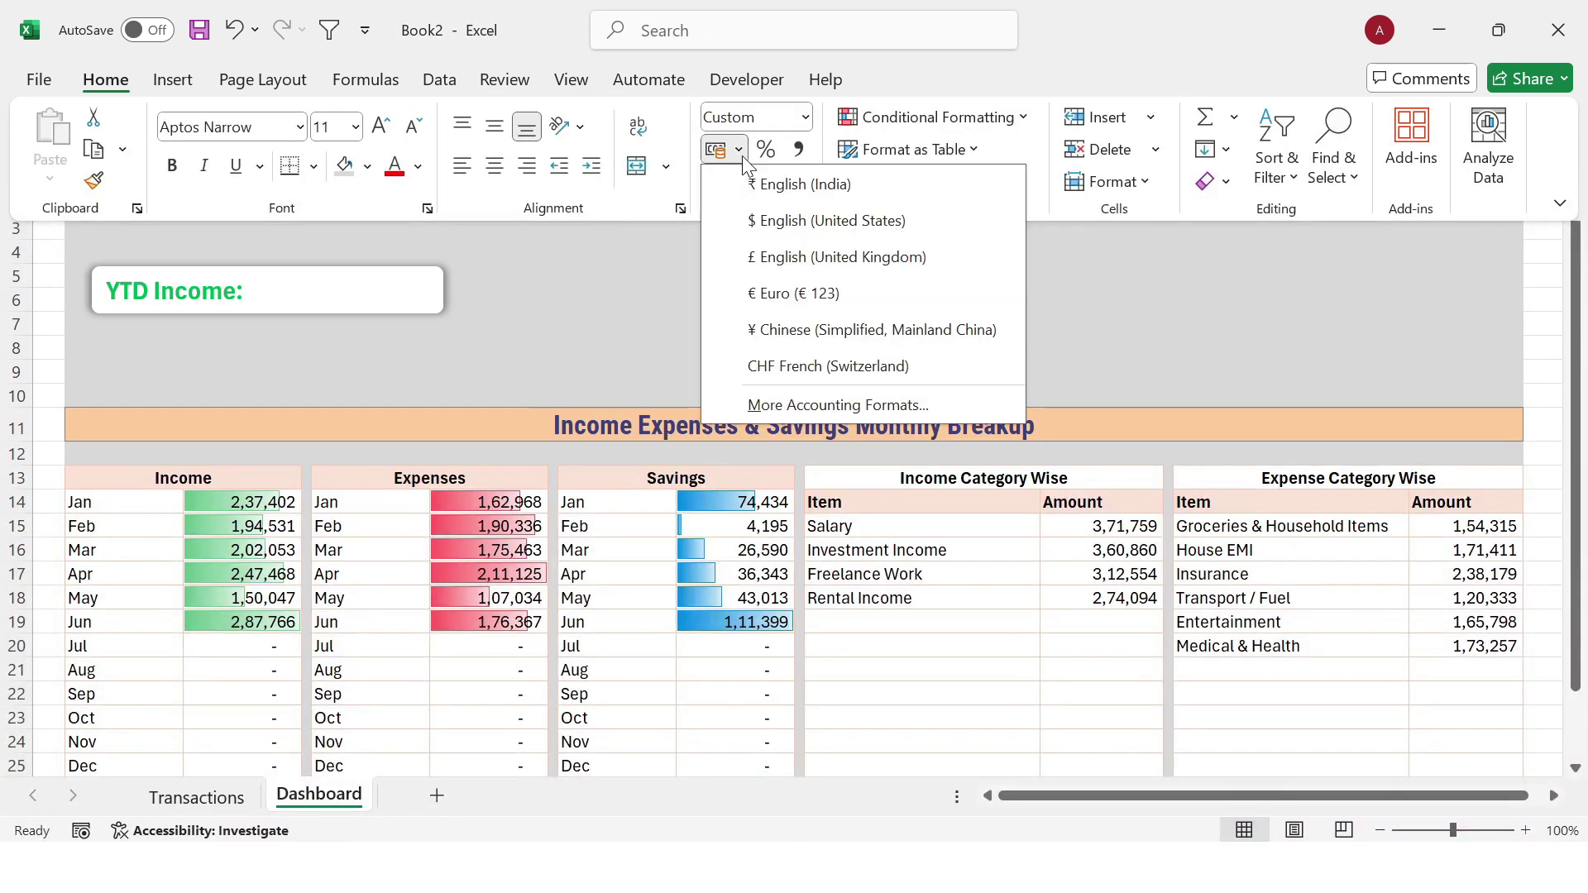
{"action": "left_click", "coordinate": [801, 185]}
{"action": "left_click", "coordinate": [548, 284]}
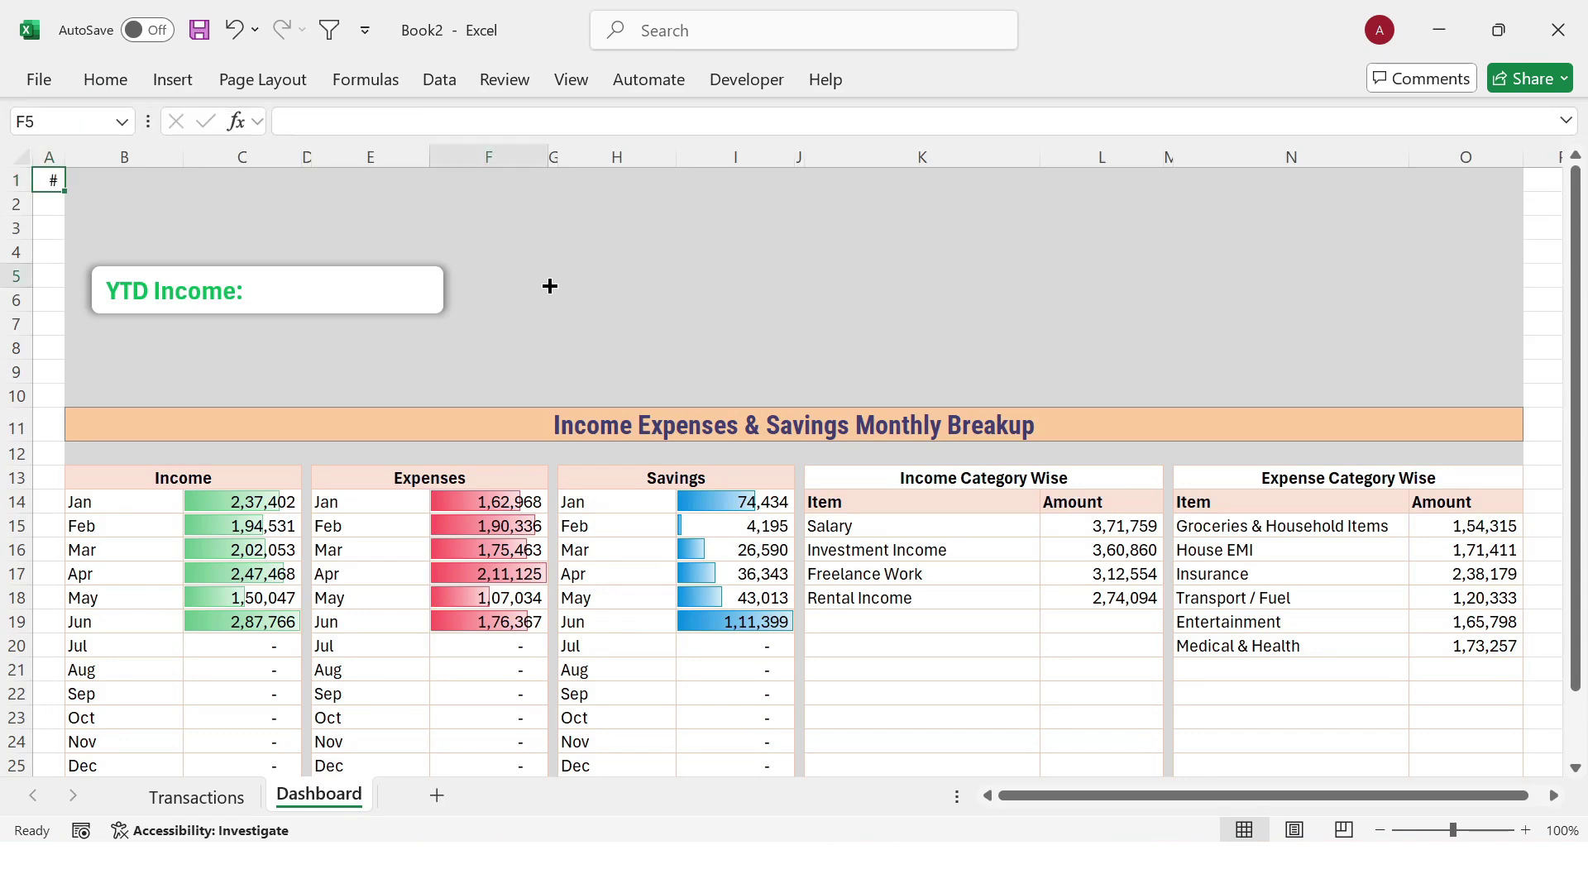
Step: Insert a WordArt in the plain black fill style and place it above the row 11 heading beside the YTD Income shape
{"action": "left_click", "coordinate": [174, 80]}
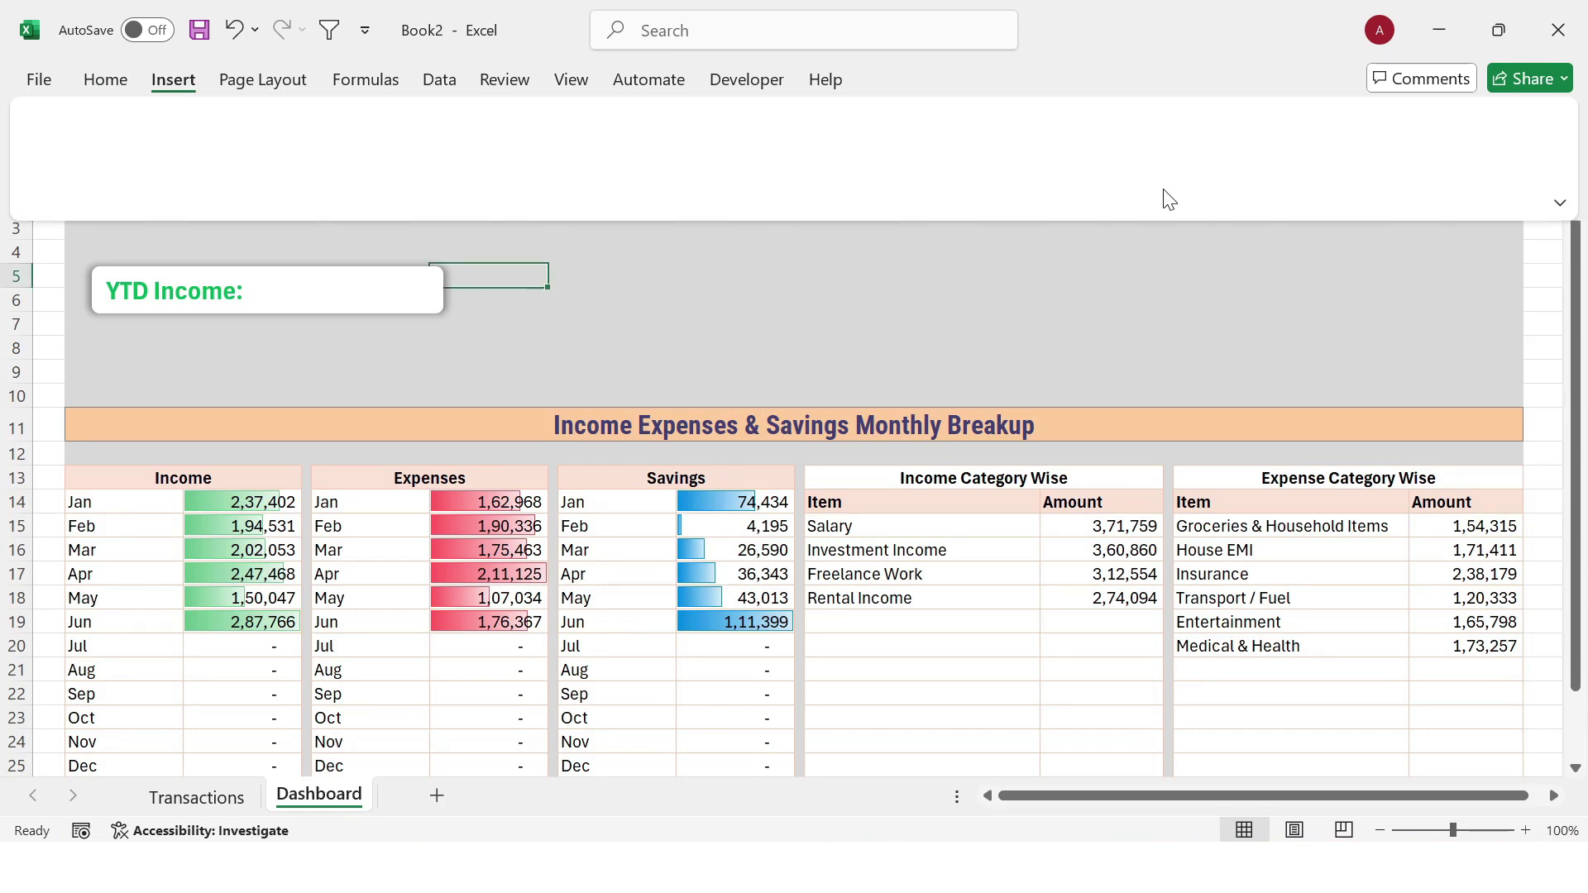
{"action": "left_click", "coordinate": [1411, 180]}
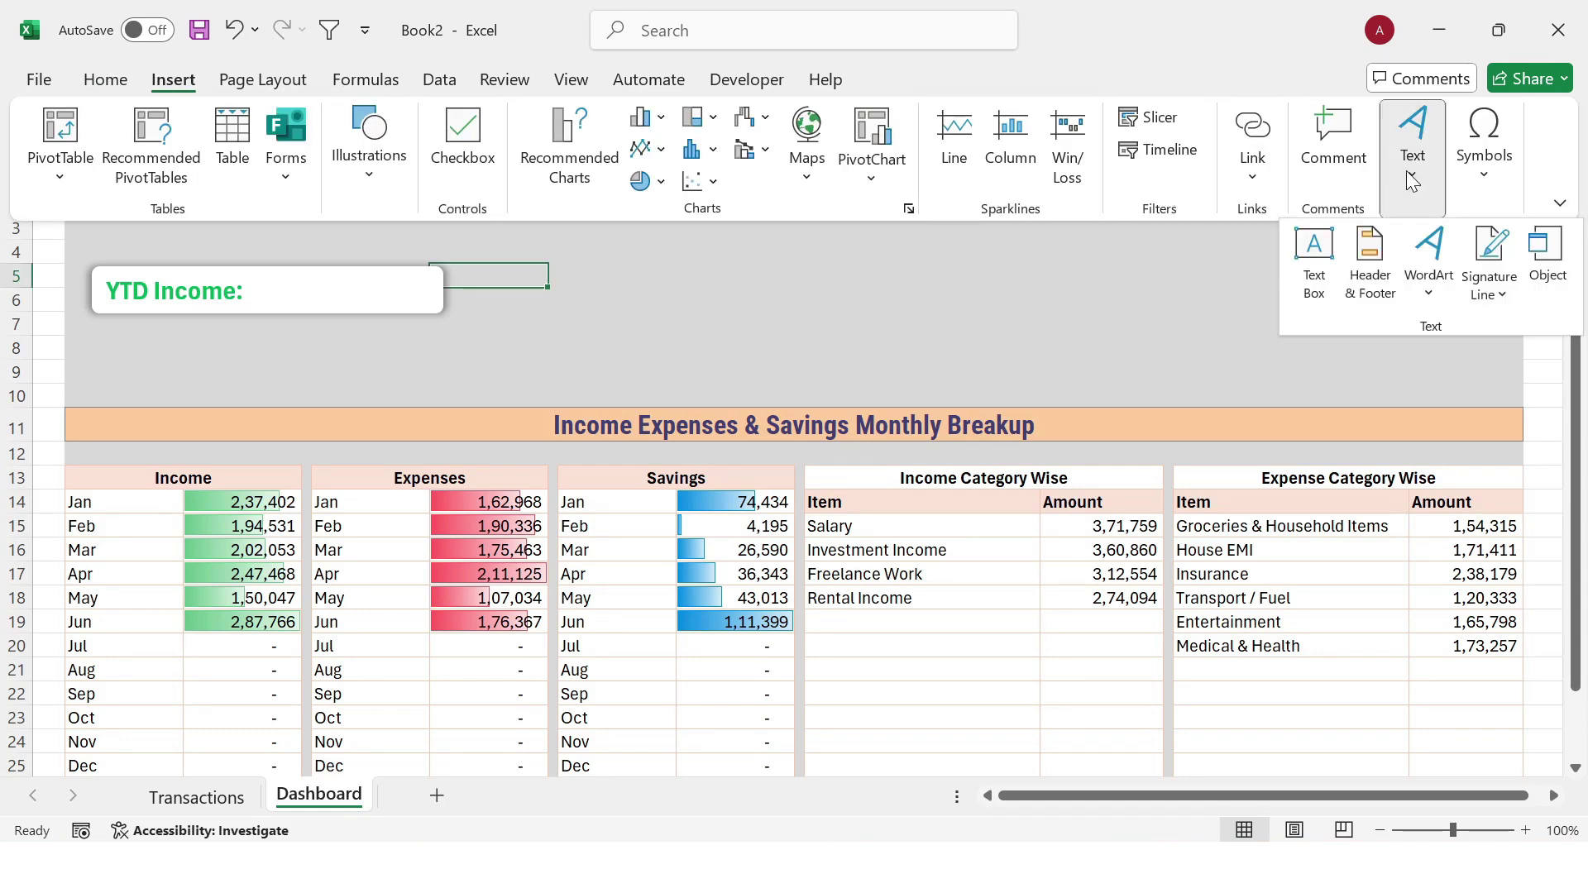
{"action": "left_click", "coordinate": [1419, 302]}
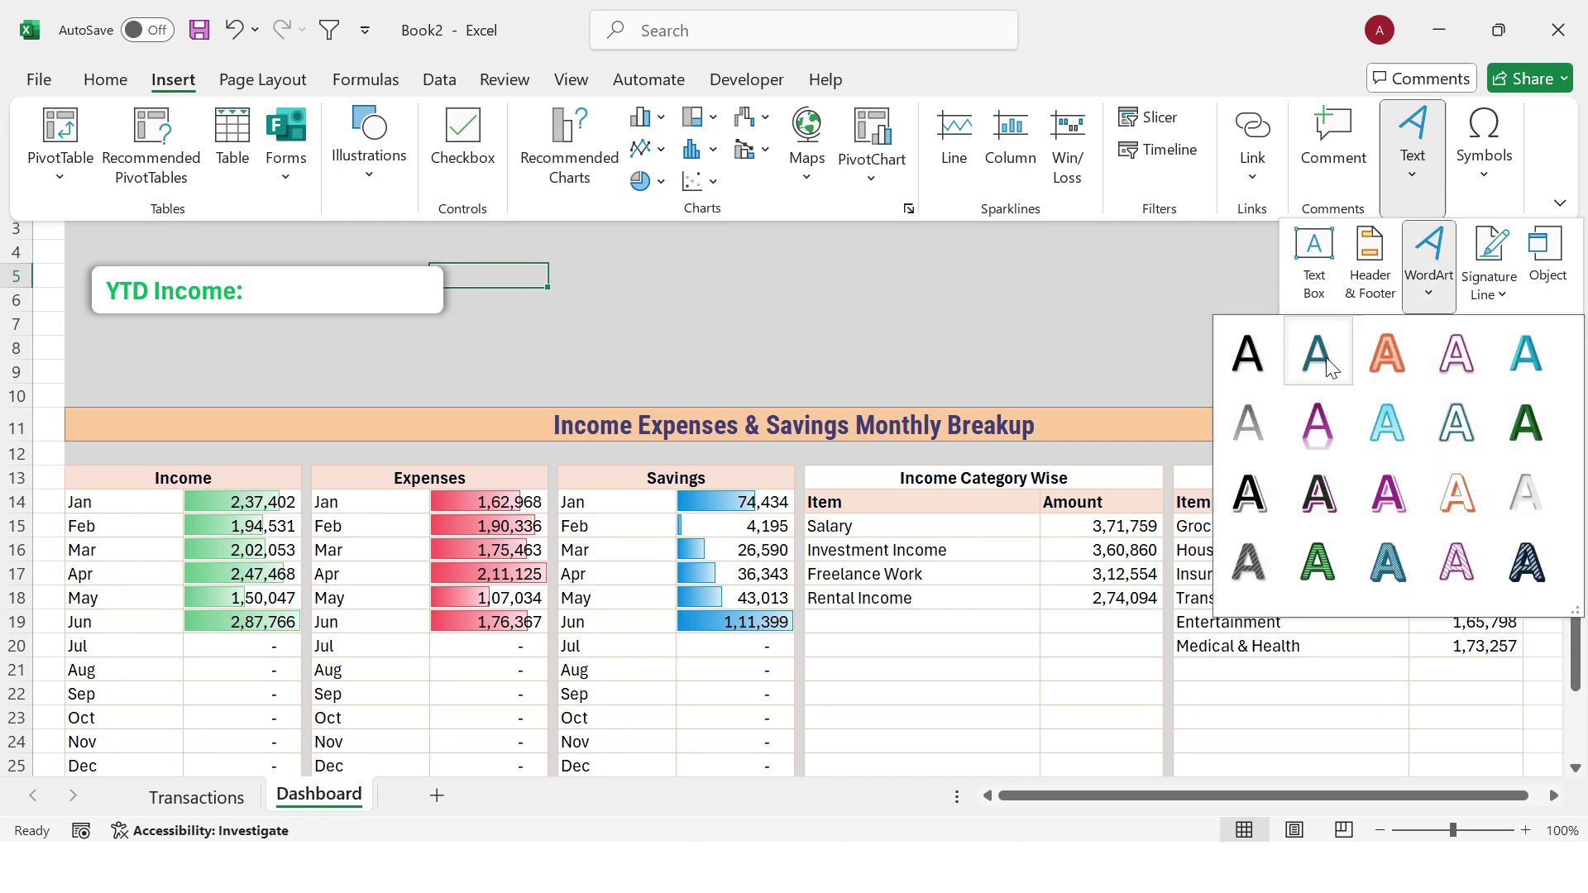
{"action": "left_click", "coordinate": [1263, 360]}
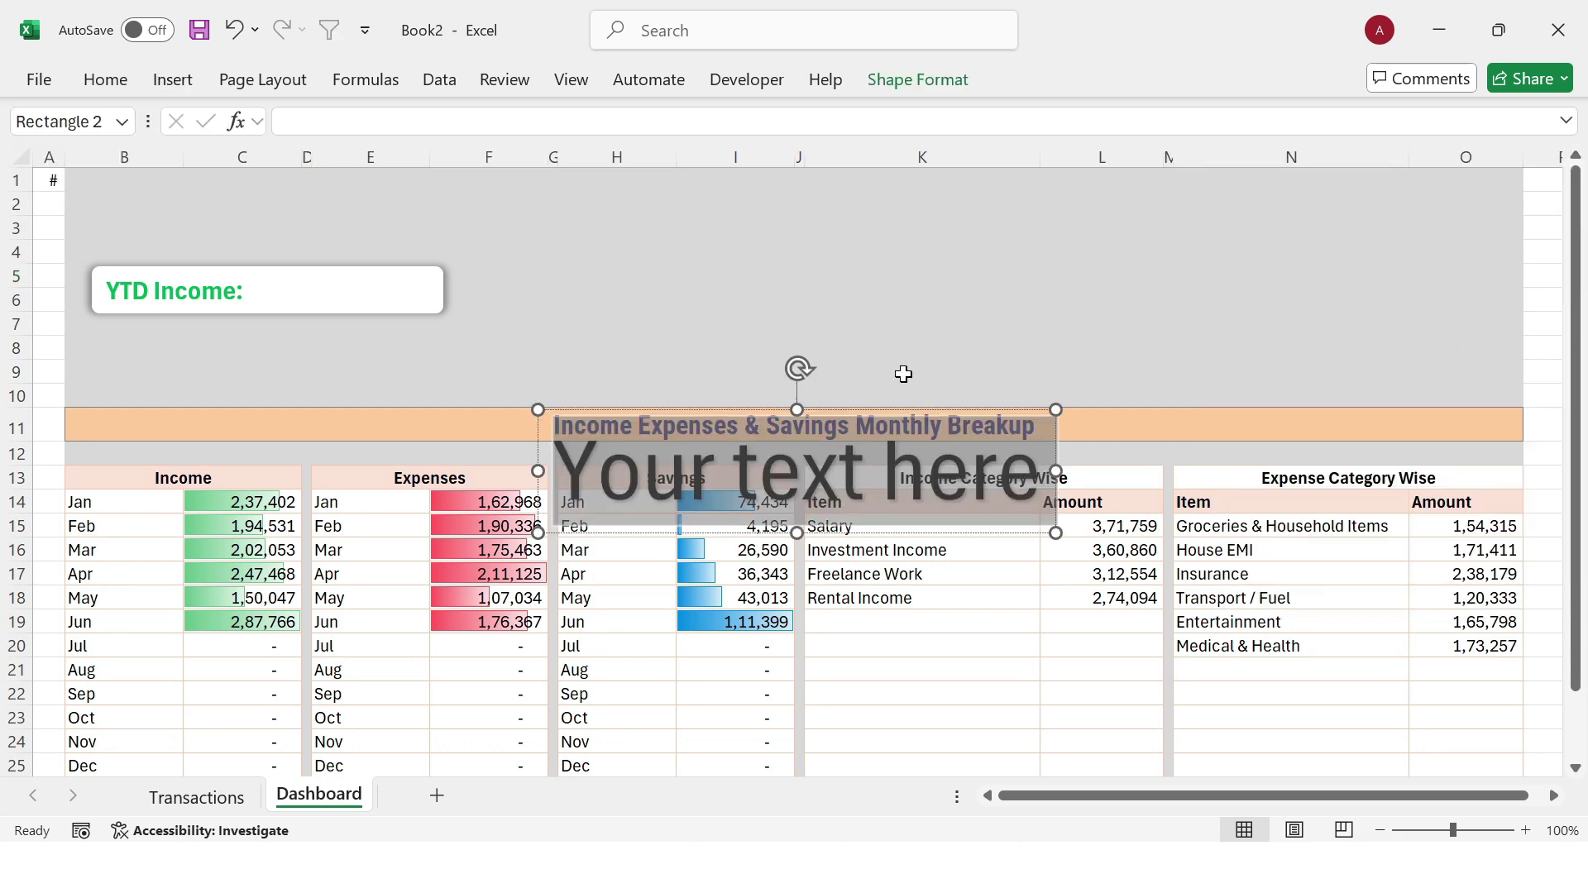
{"action": "left_click_drag", "start_coordinate": [978, 411], "coordinate": [933, 222]}
Step: Link the WordArt to cell A1 with =$A$1 and move it inside the rounded rectangle after the "YTD Income:" label
{"action": "left_click", "coordinate": [806, 274]}
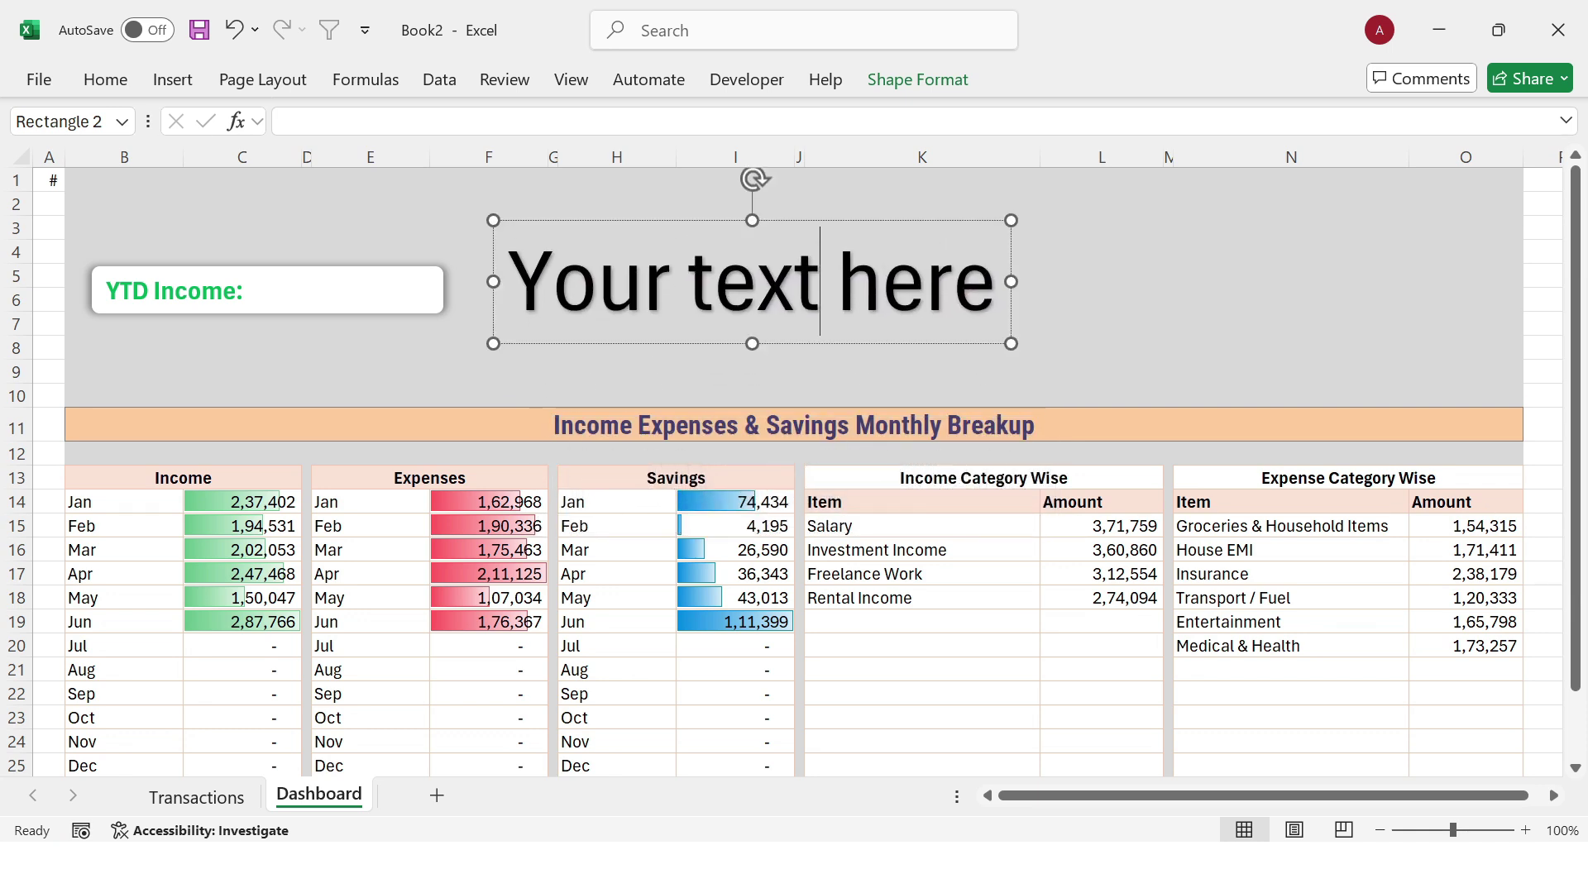
{"action": "key", "text": "ctrl+a"}
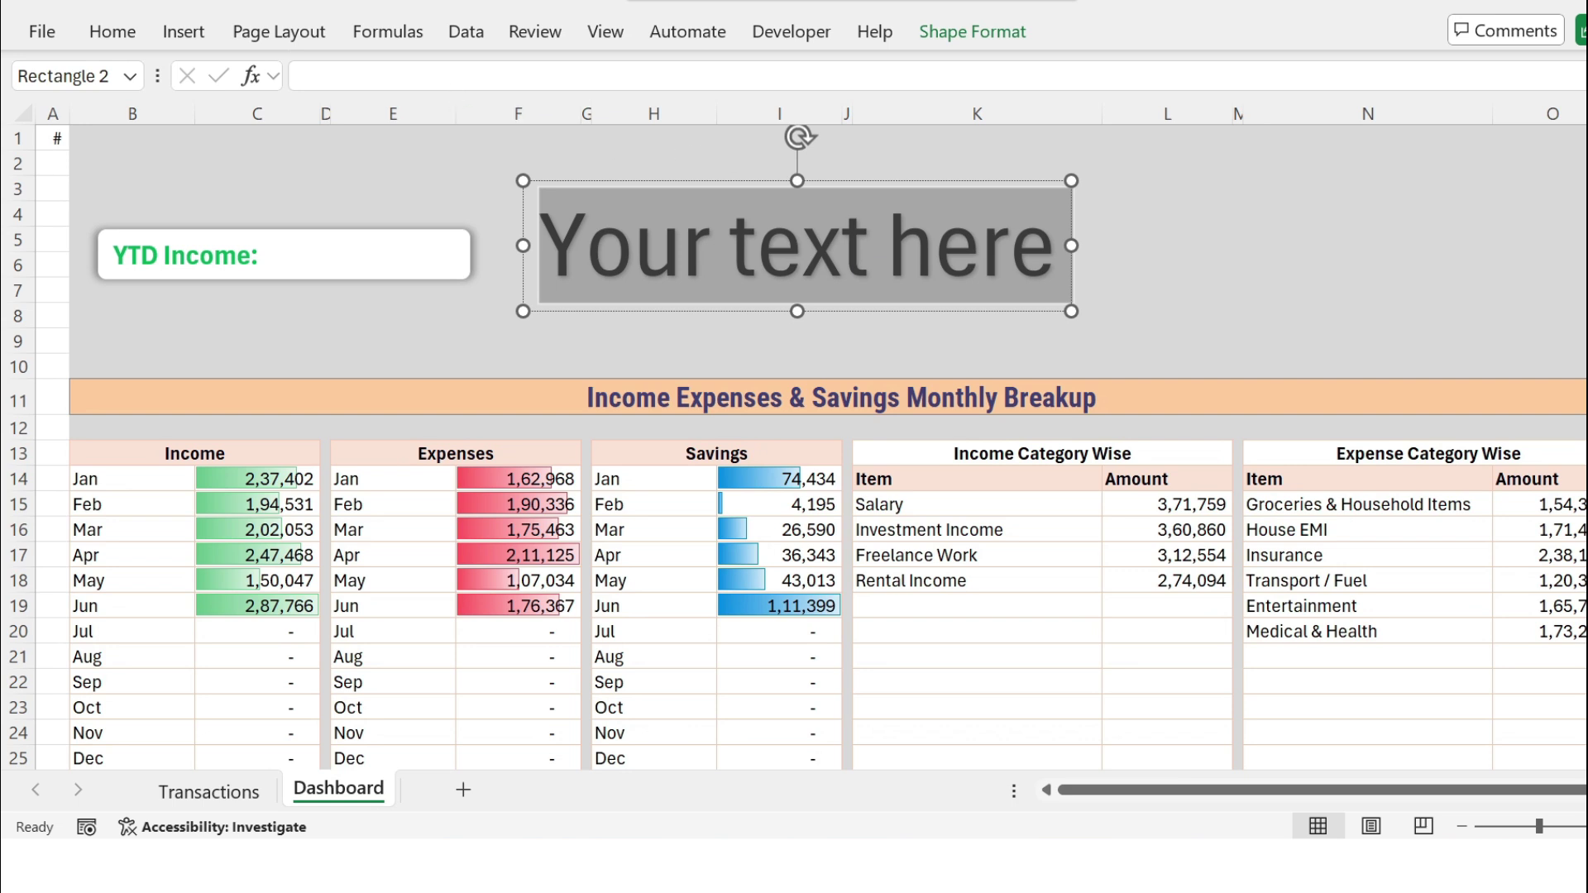
{"action": "left_click", "coordinate": [303, 76]}
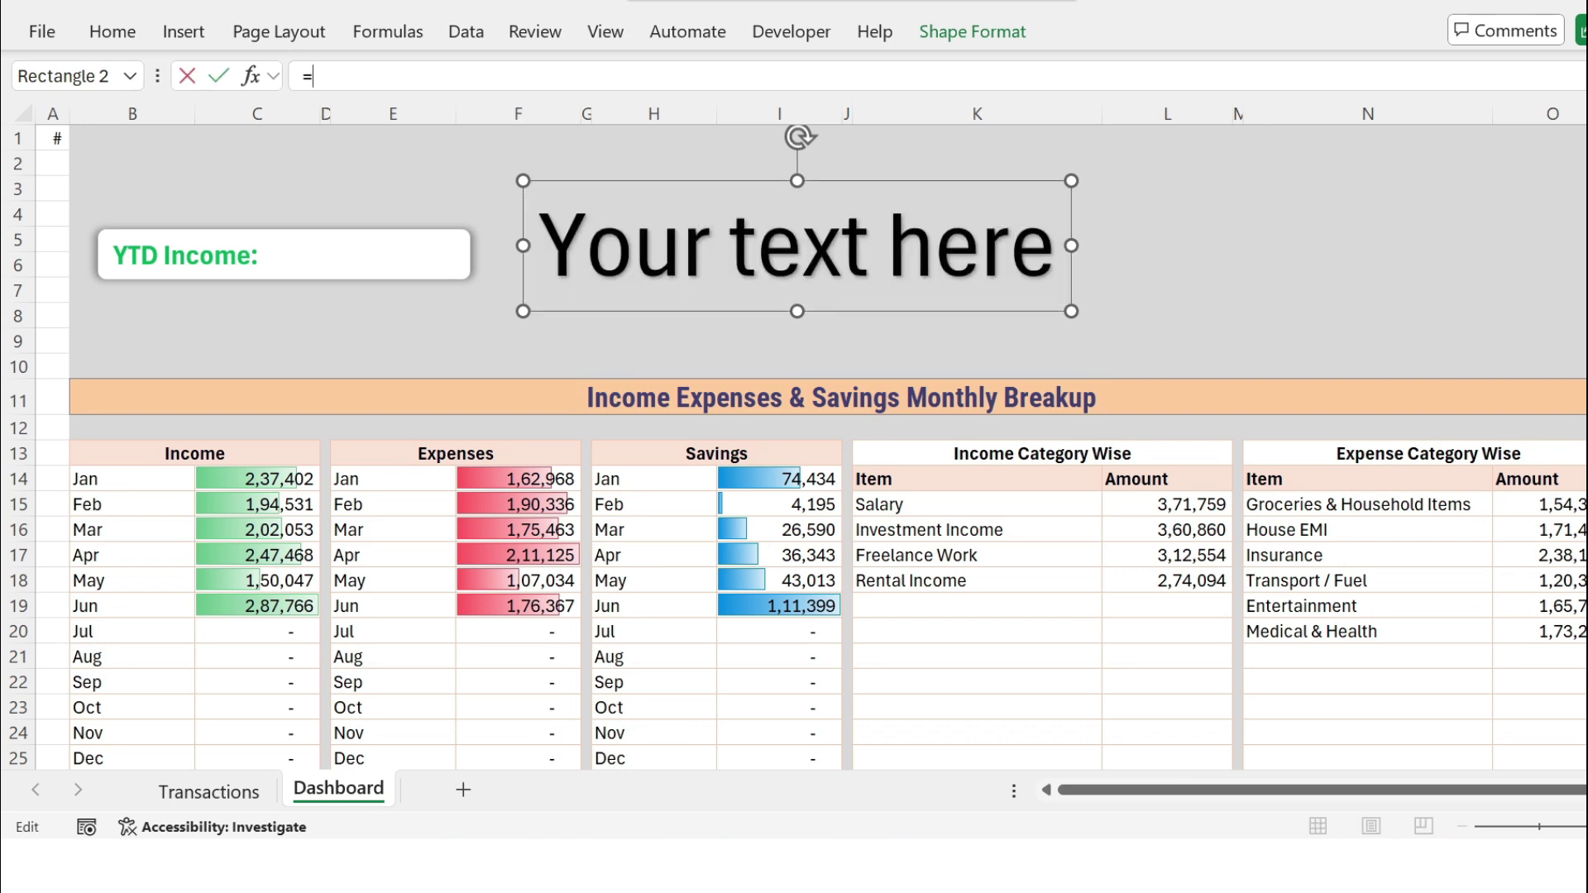
{"action": "left_click", "coordinate": [59, 142]}
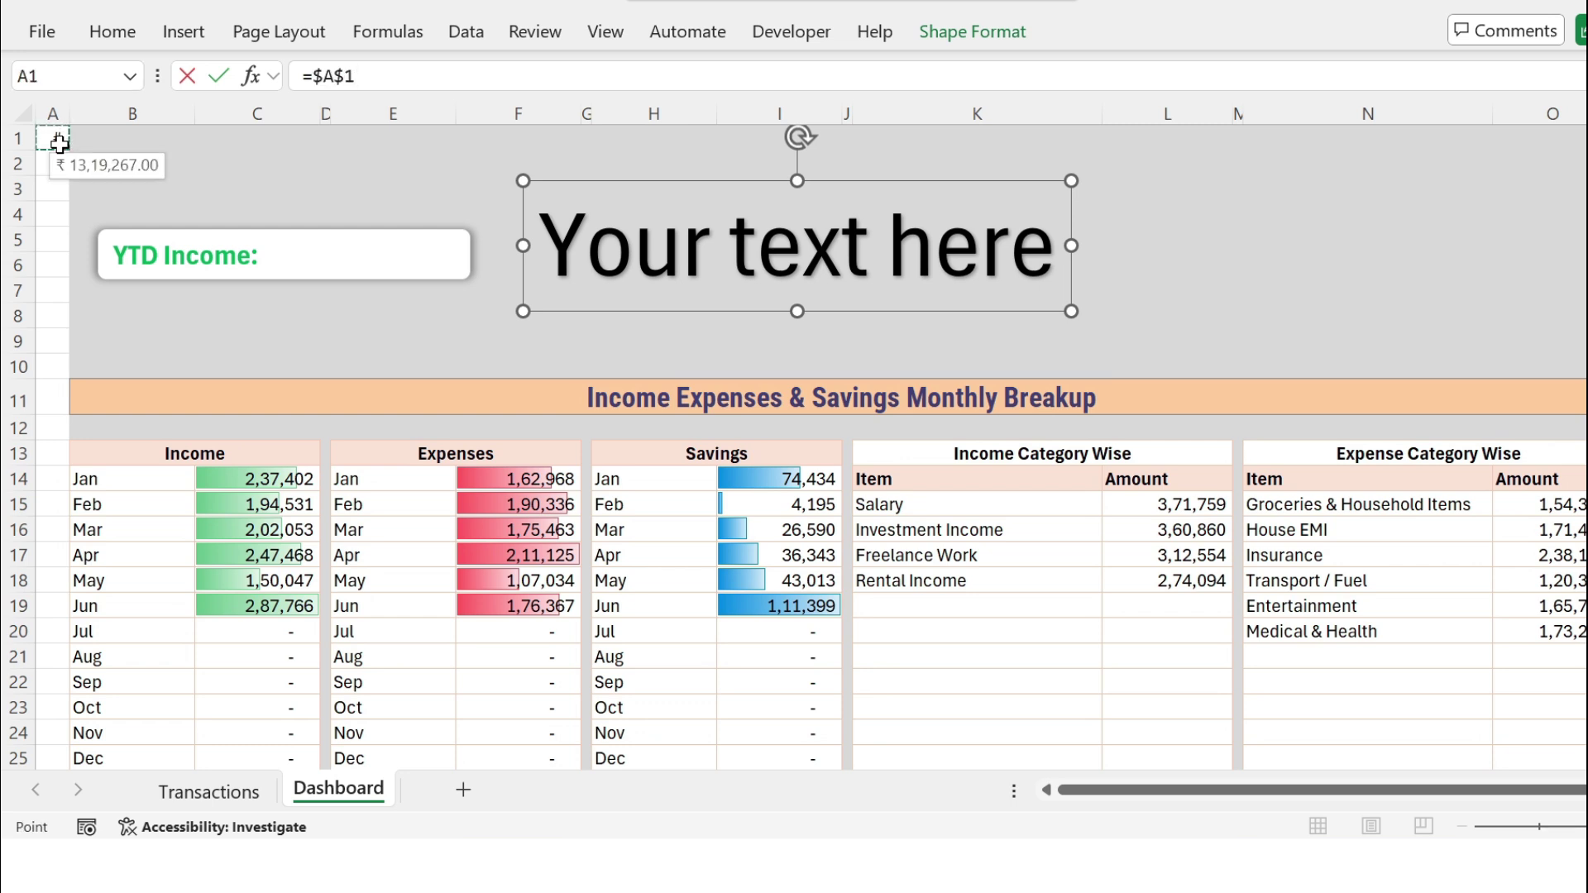
{"action": "key", "text": "Return"}
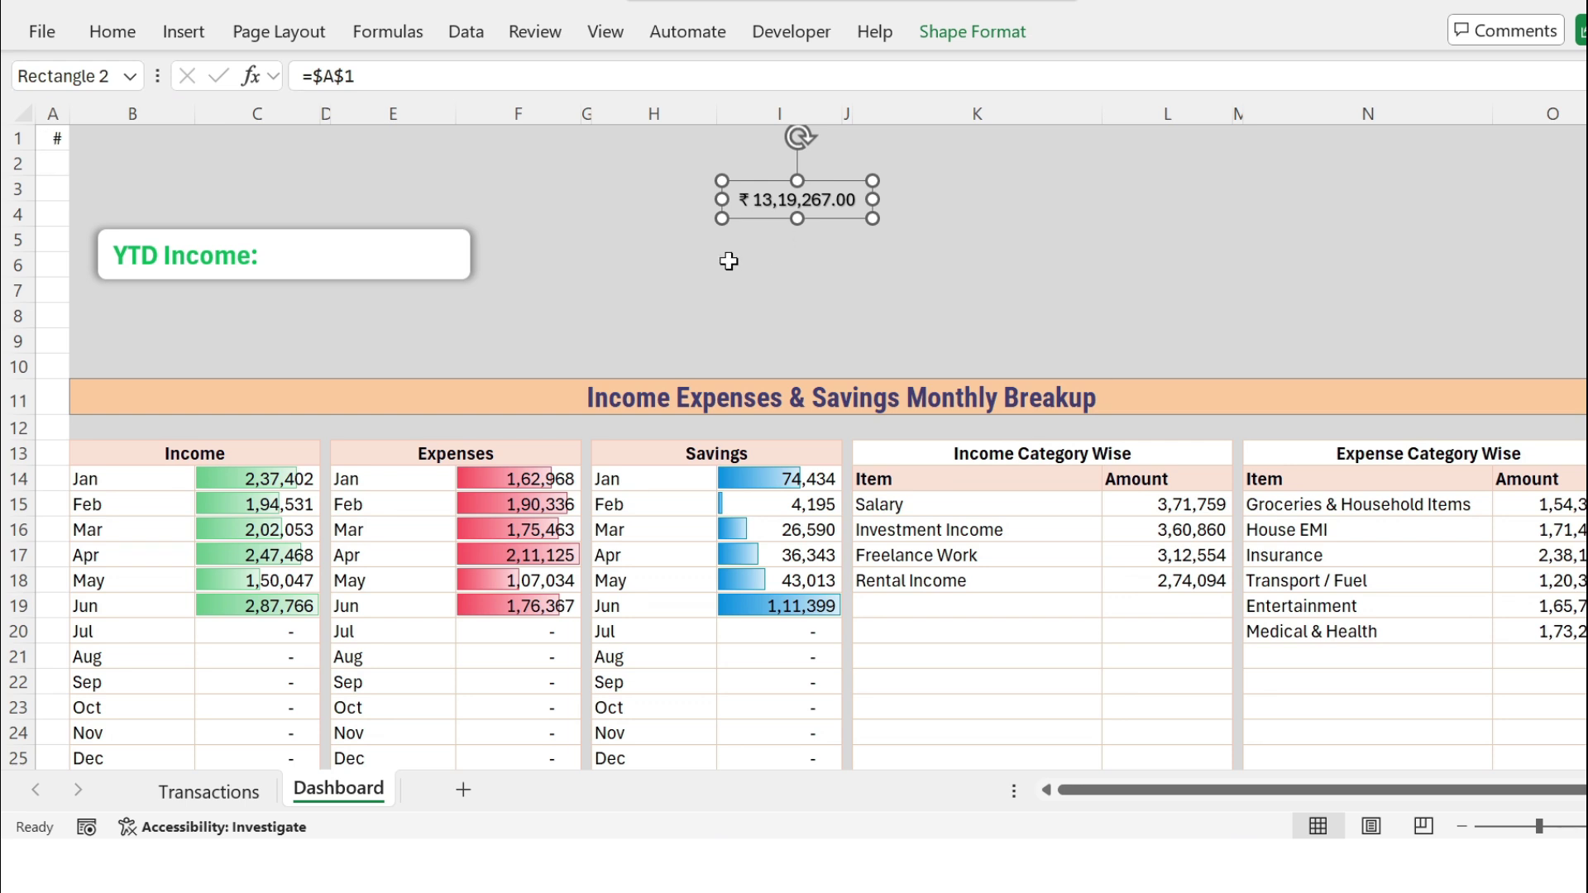
{"action": "left_click_drag", "start_coordinate": [856, 218], "coordinate": [444, 273]}
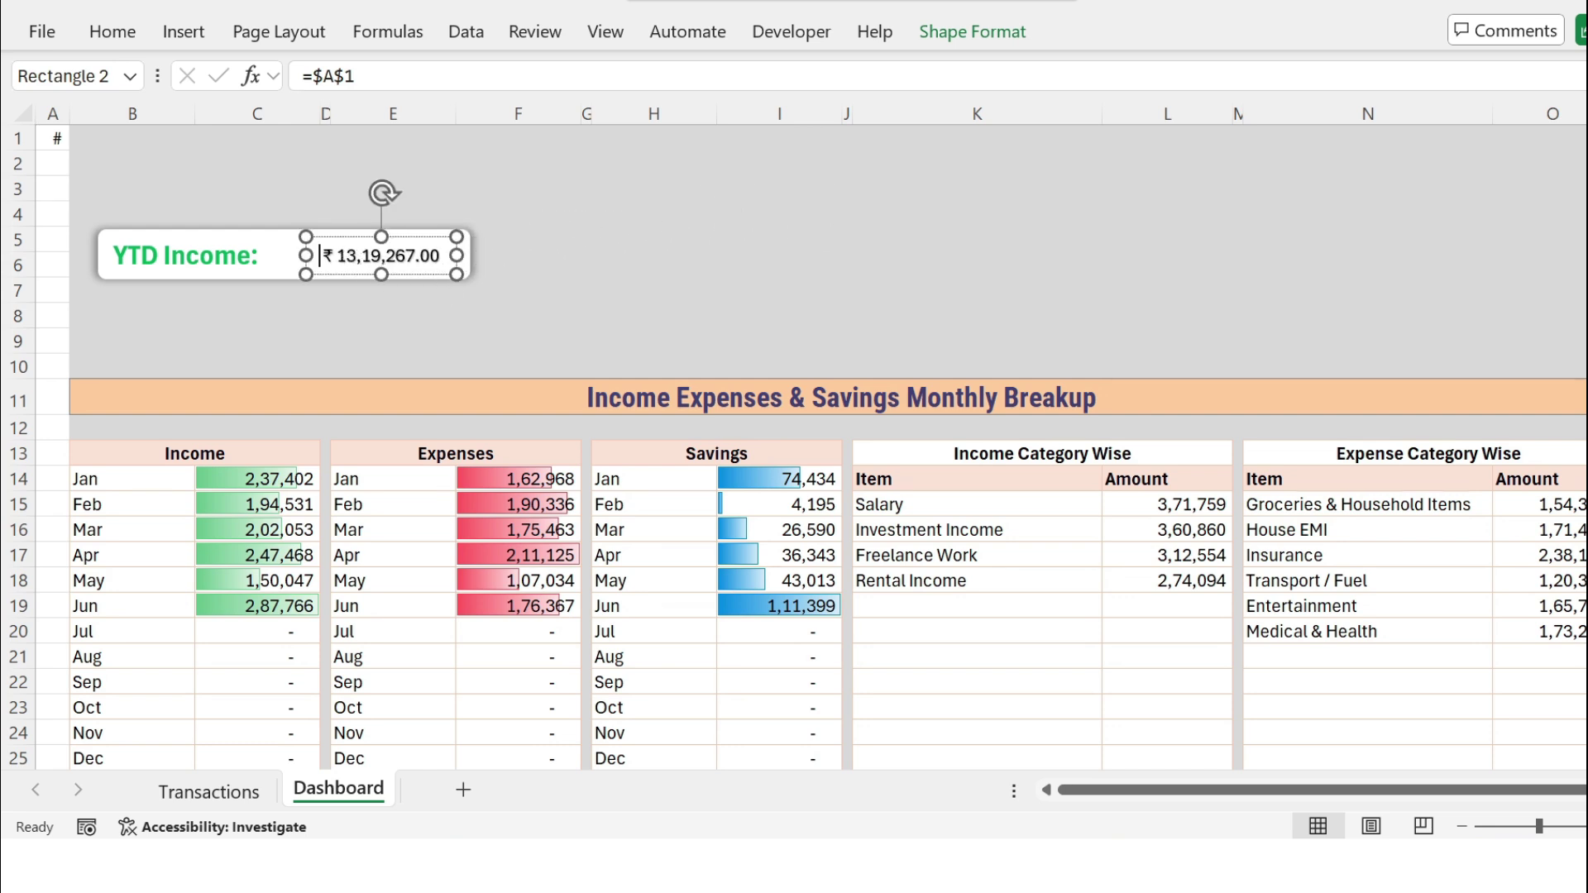
Step: Set the linked amount inside the YTD Income shape to 16 pt bold
{"action": "double_click", "coordinate": [354, 263]}
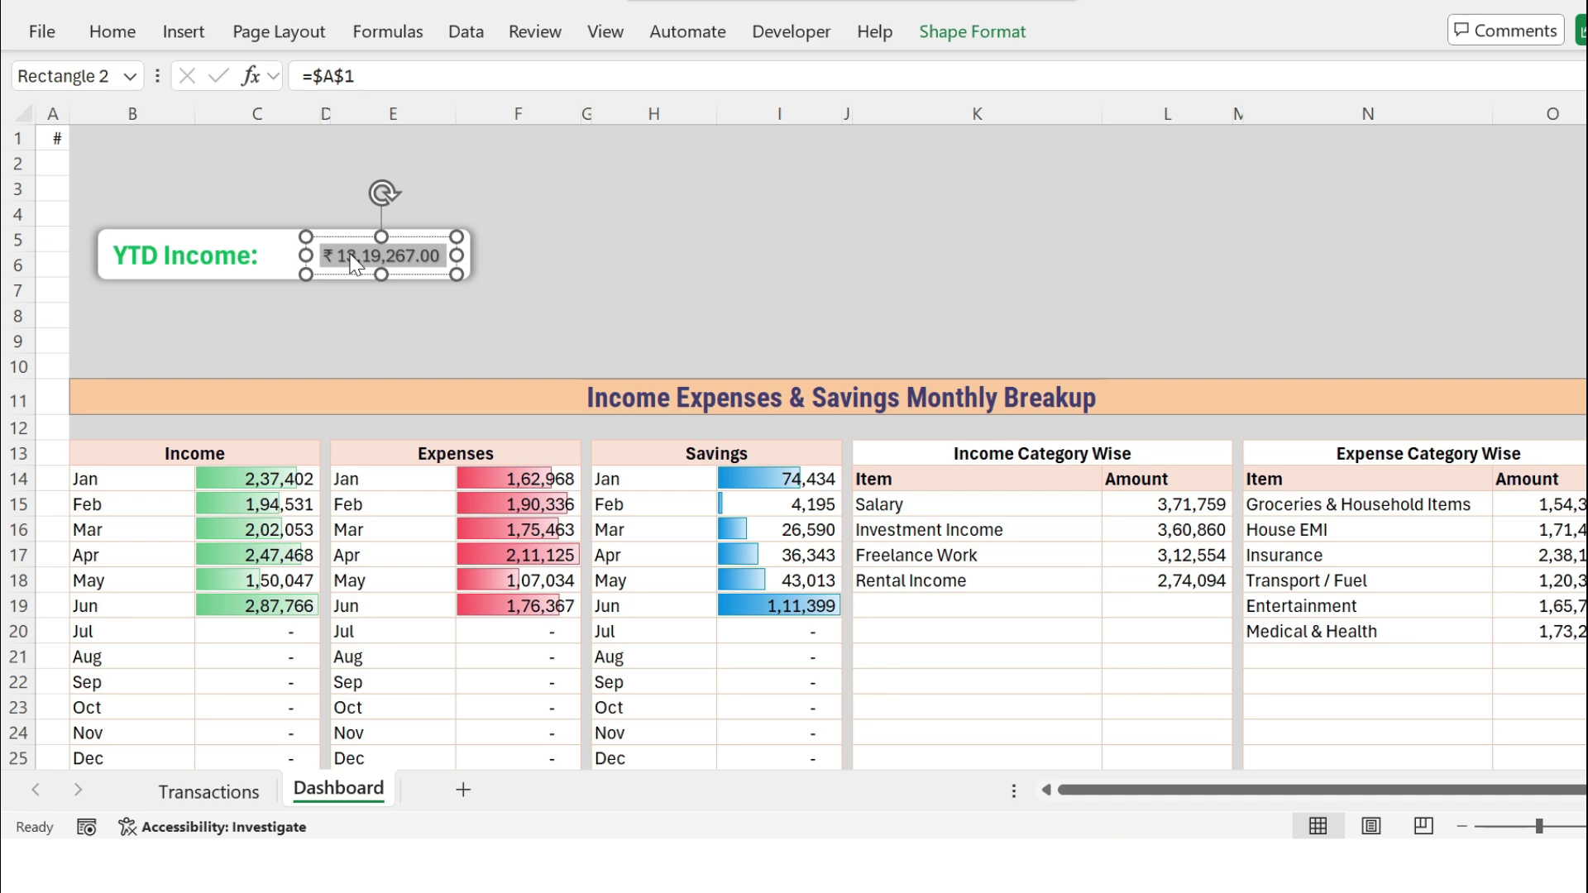
{"action": "left_click", "coordinate": [112, 31]}
{"action": "left_click", "coordinate": [377, 81]}
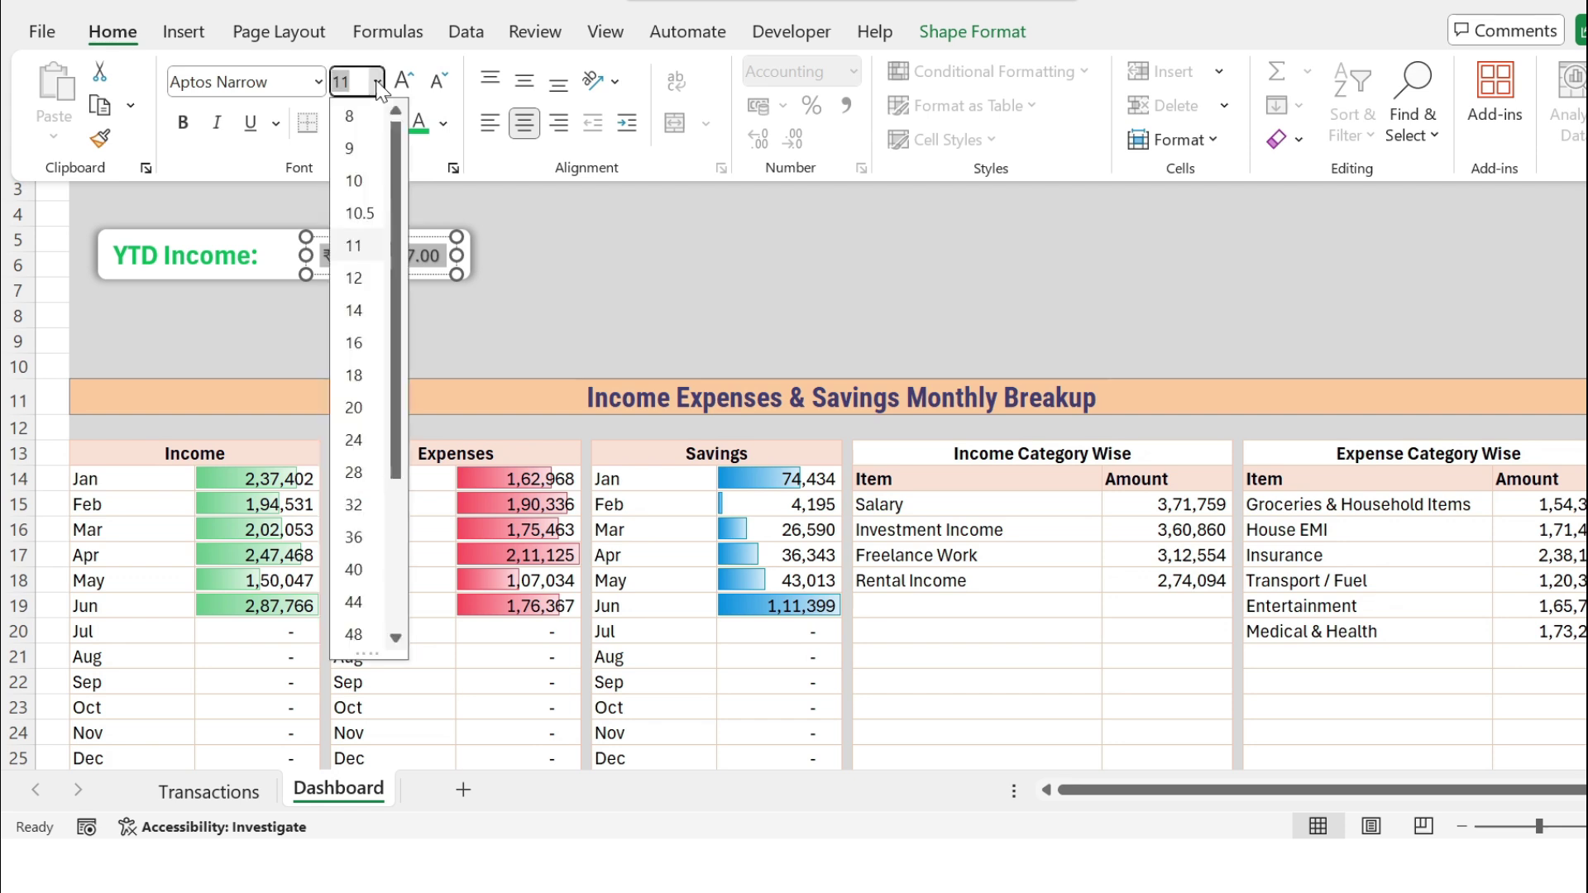
{"action": "left_click", "coordinate": [360, 343]}
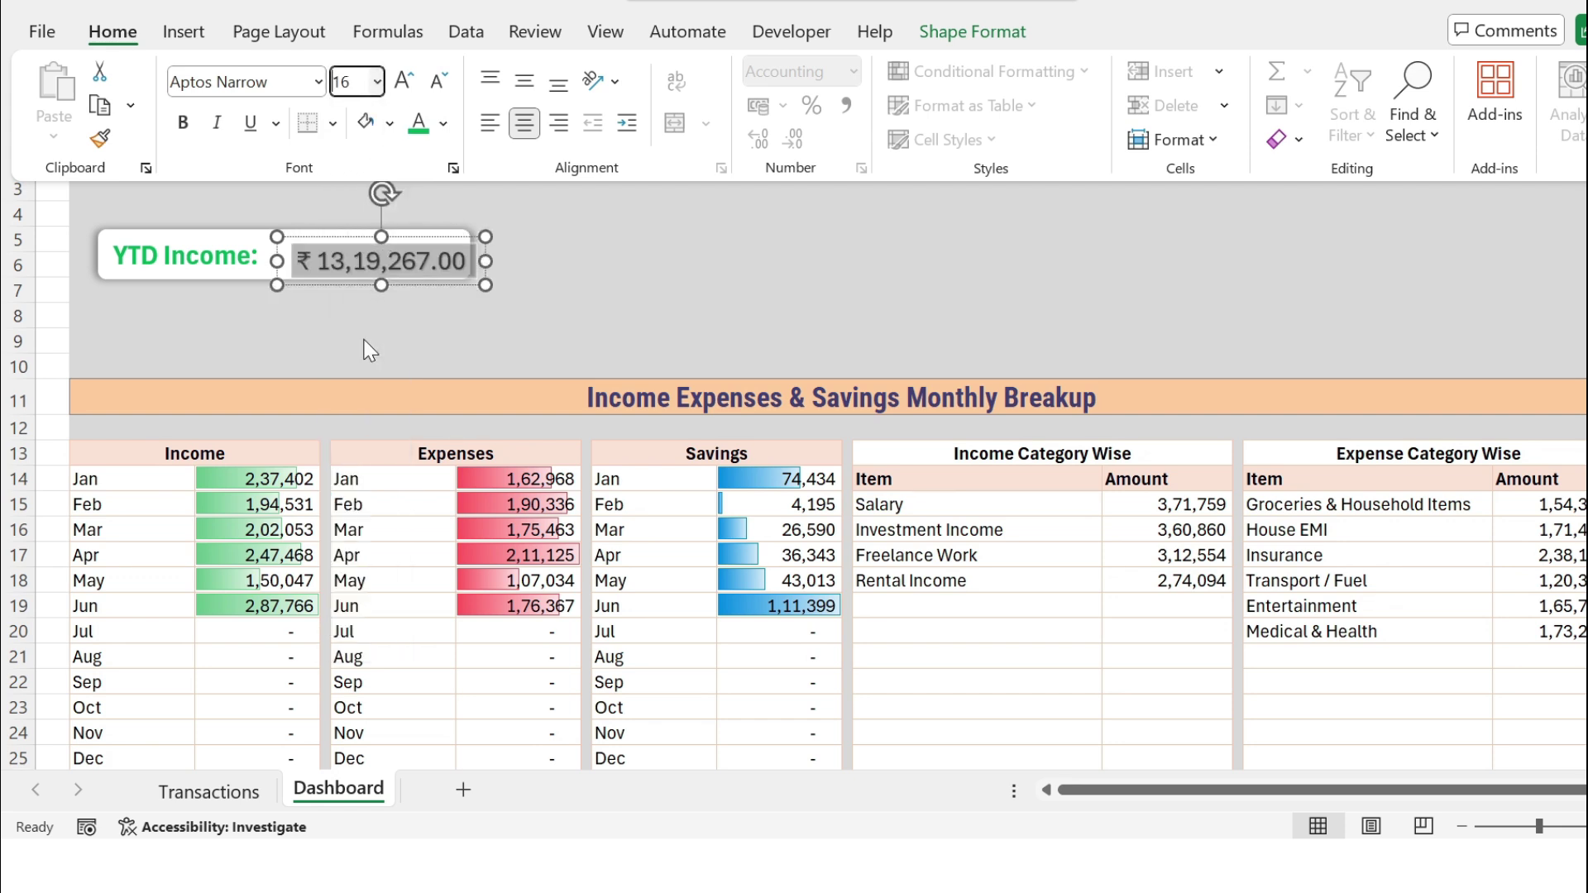
{"action": "left_click", "coordinate": [339, 263]}
{"action": "key", "text": "ctrl+b"}
{"action": "left_click", "coordinate": [59, 137]}
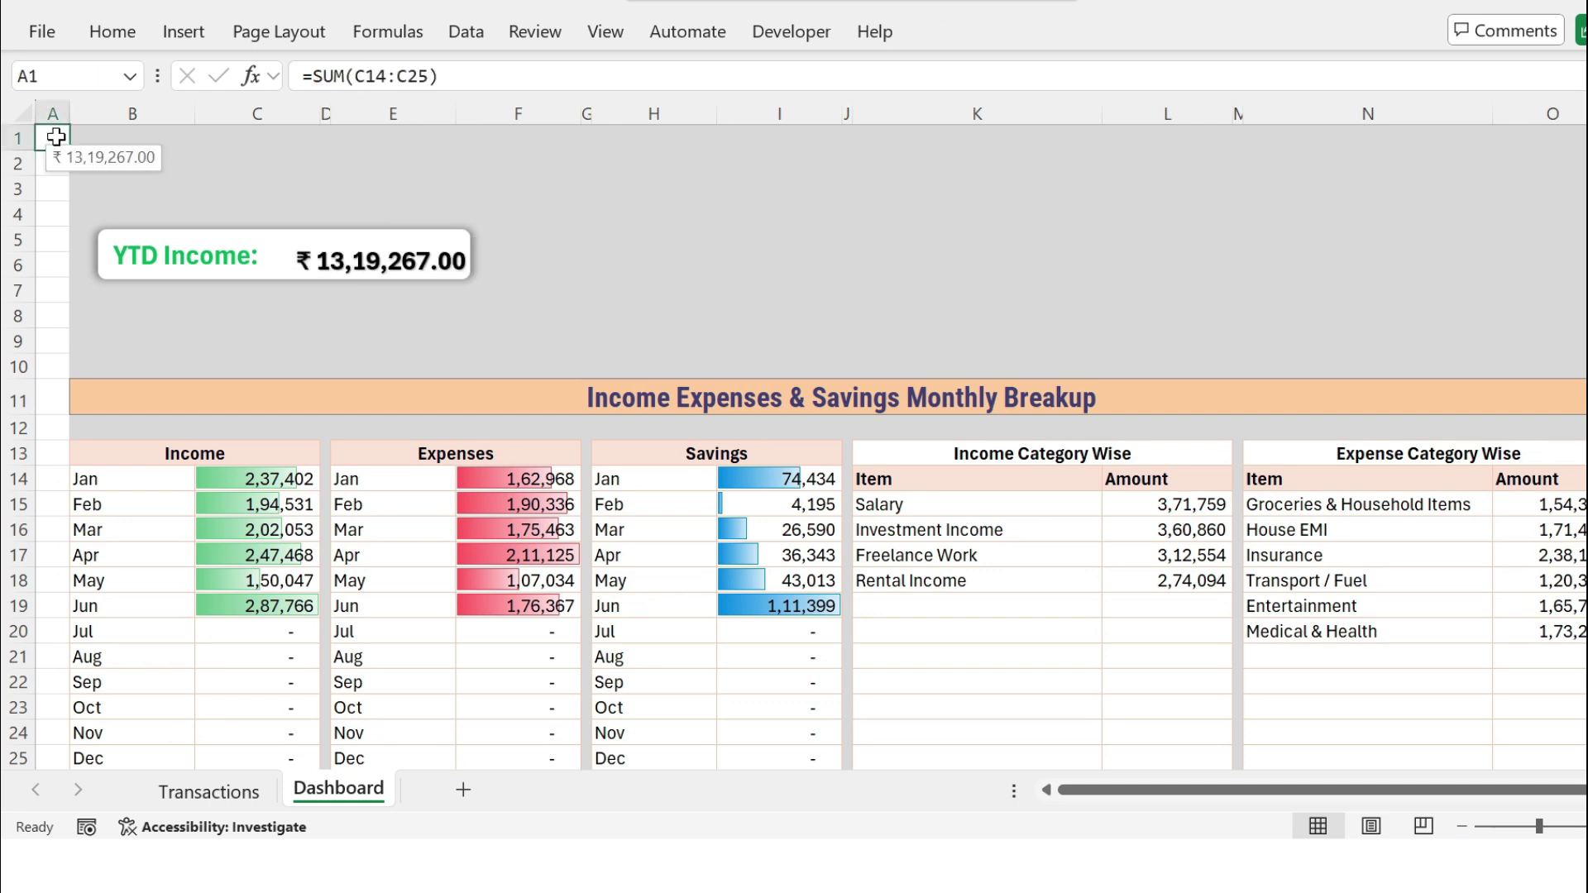
Step: Remove the decimal places from the income total in A1 and centre the linked amount vertically inside the YTD Income shape
{"action": "left_click", "coordinate": [110, 33]}
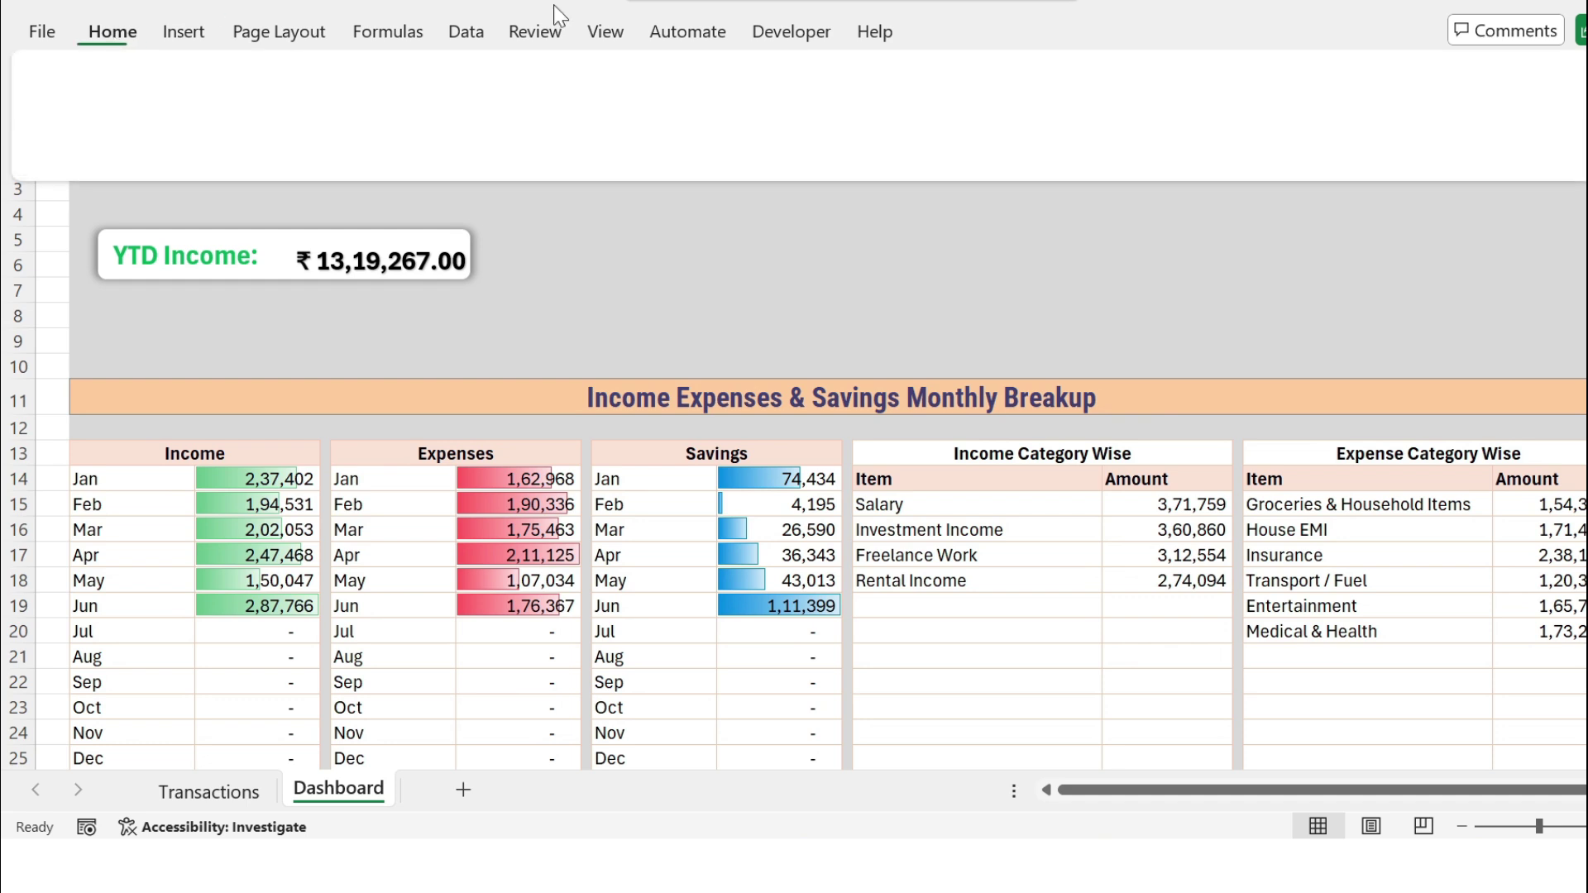
{"action": "left_click", "coordinate": [793, 141]}
{"action": "left_click", "coordinate": [795, 143]}
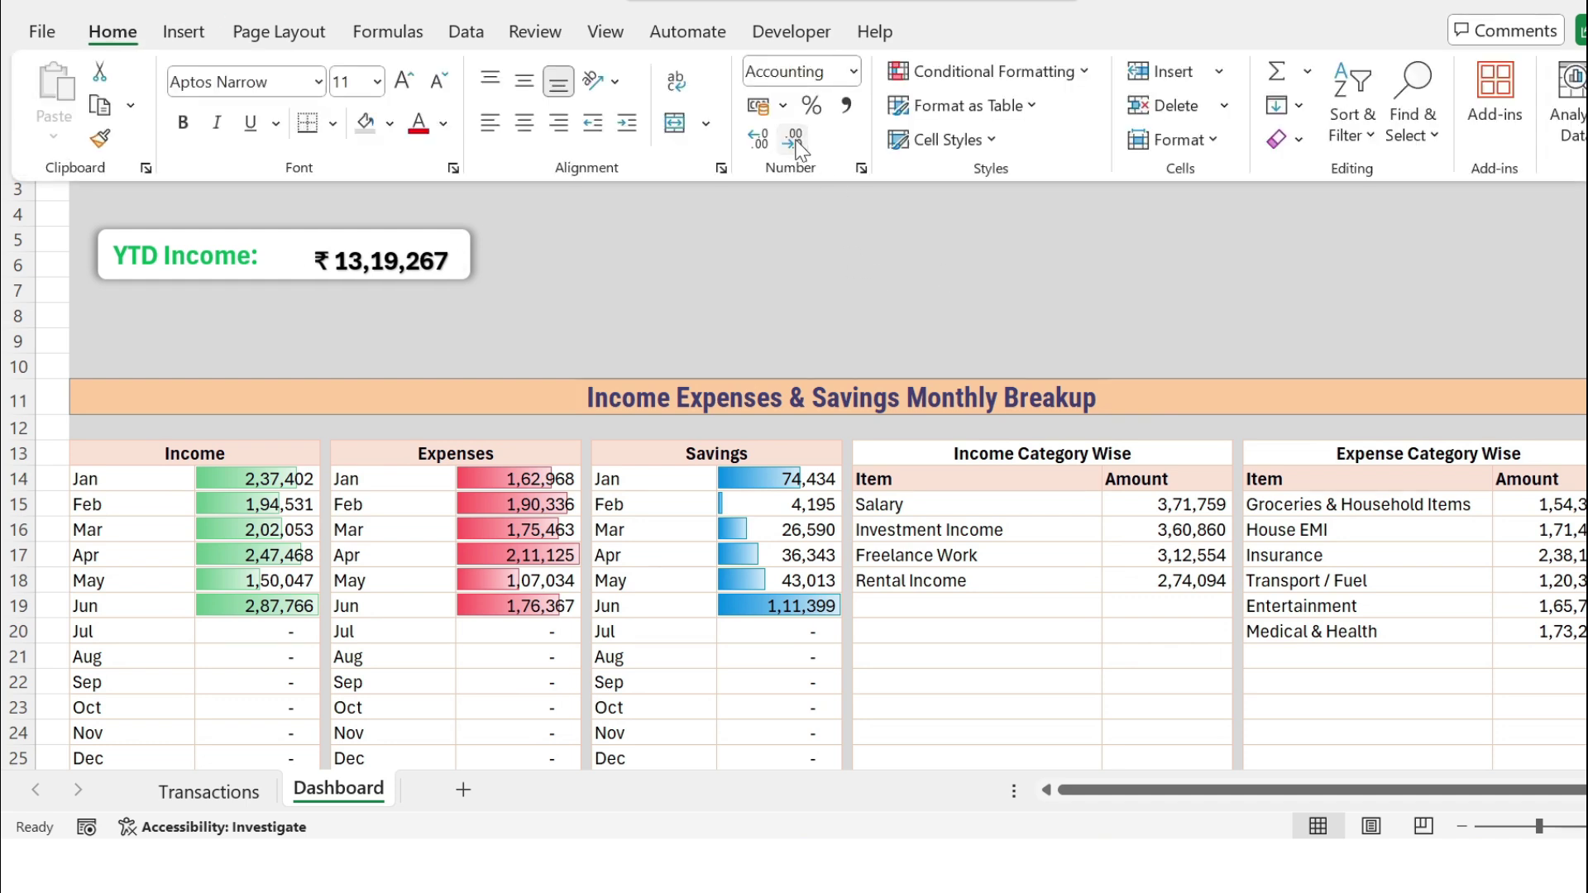
{"action": "left_click", "coordinate": [454, 280]}
{"action": "left_click_drag", "start_coordinate": [454, 286], "coordinate": [448, 281]}
{"action": "left_click", "coordinate": [637, 290]}
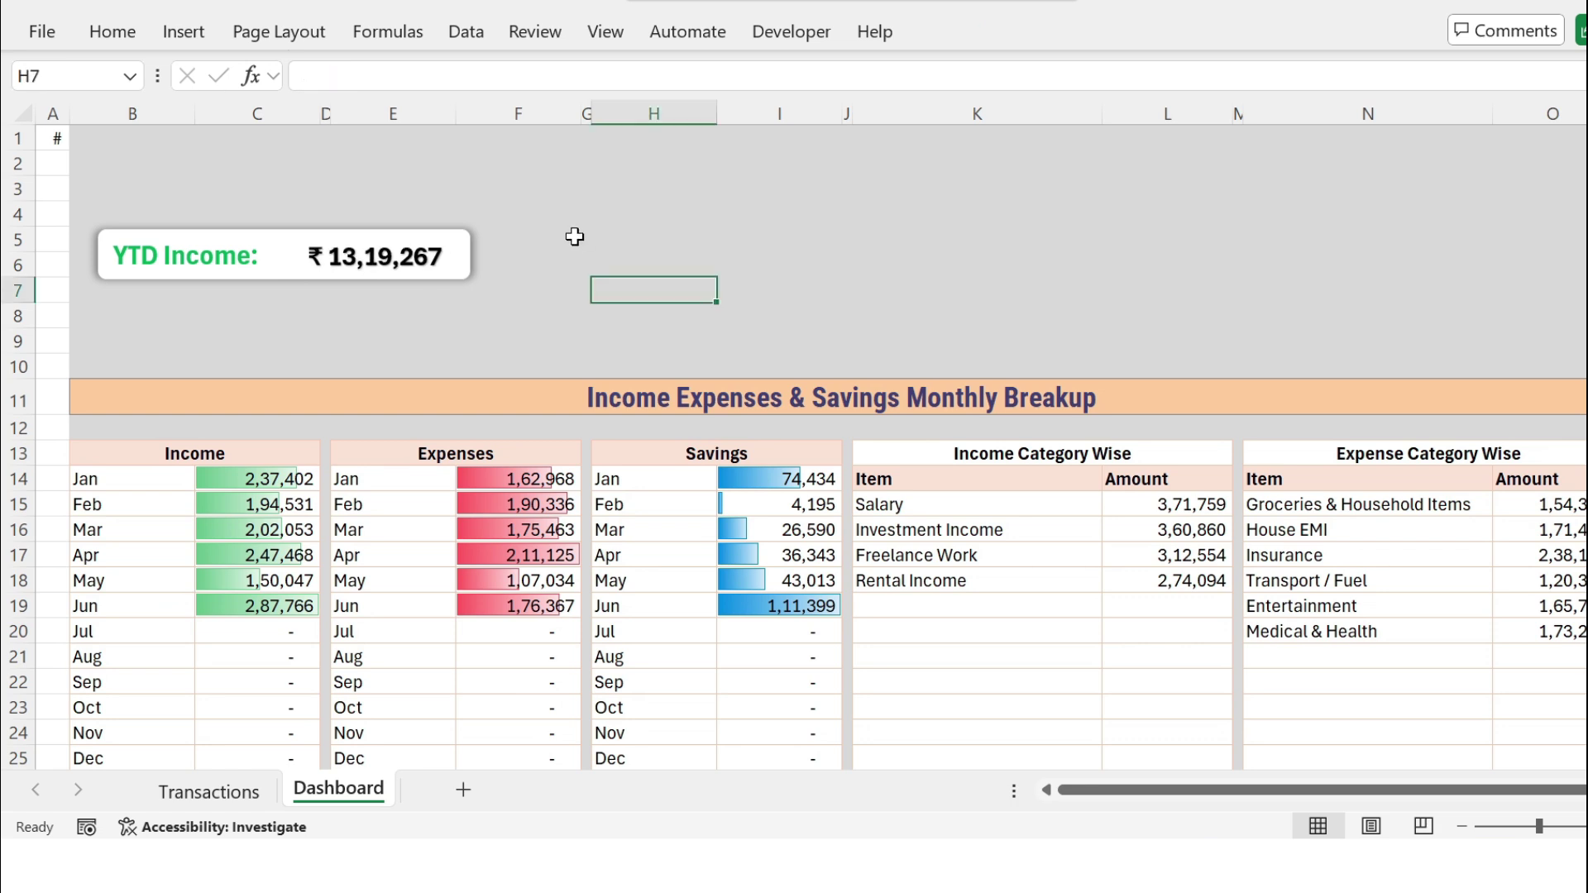
Step: Group the linked income amount with the YTD Income rounded rectangle as one card
{"action": "left_click", "coordinate": [436, 260]}
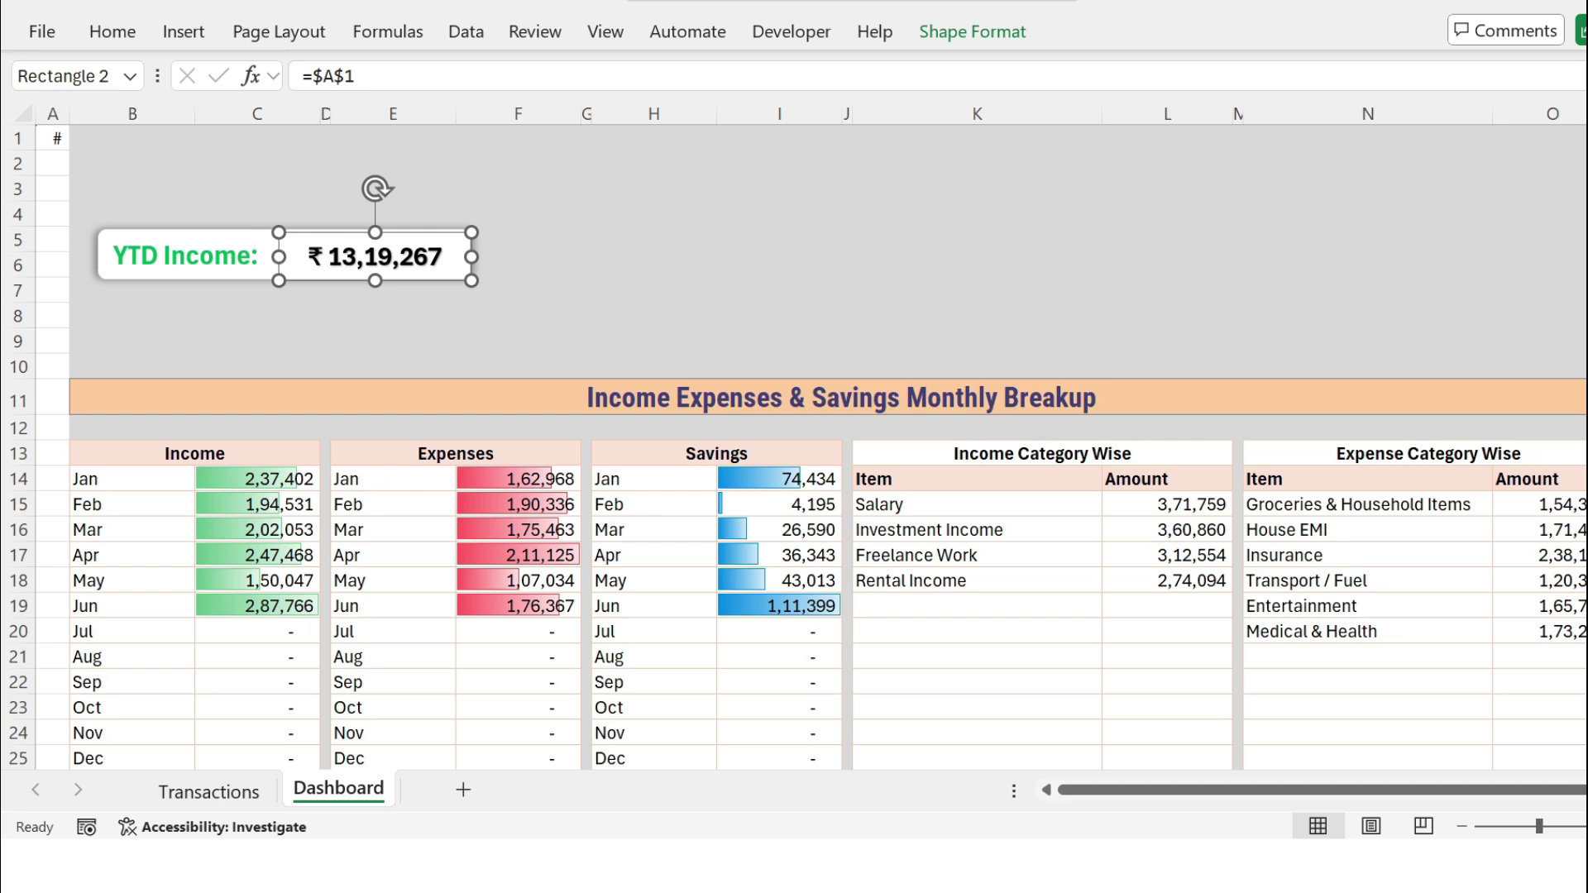
{"action": "left_click", "coordinate": [235, 238], "text": "shift"}
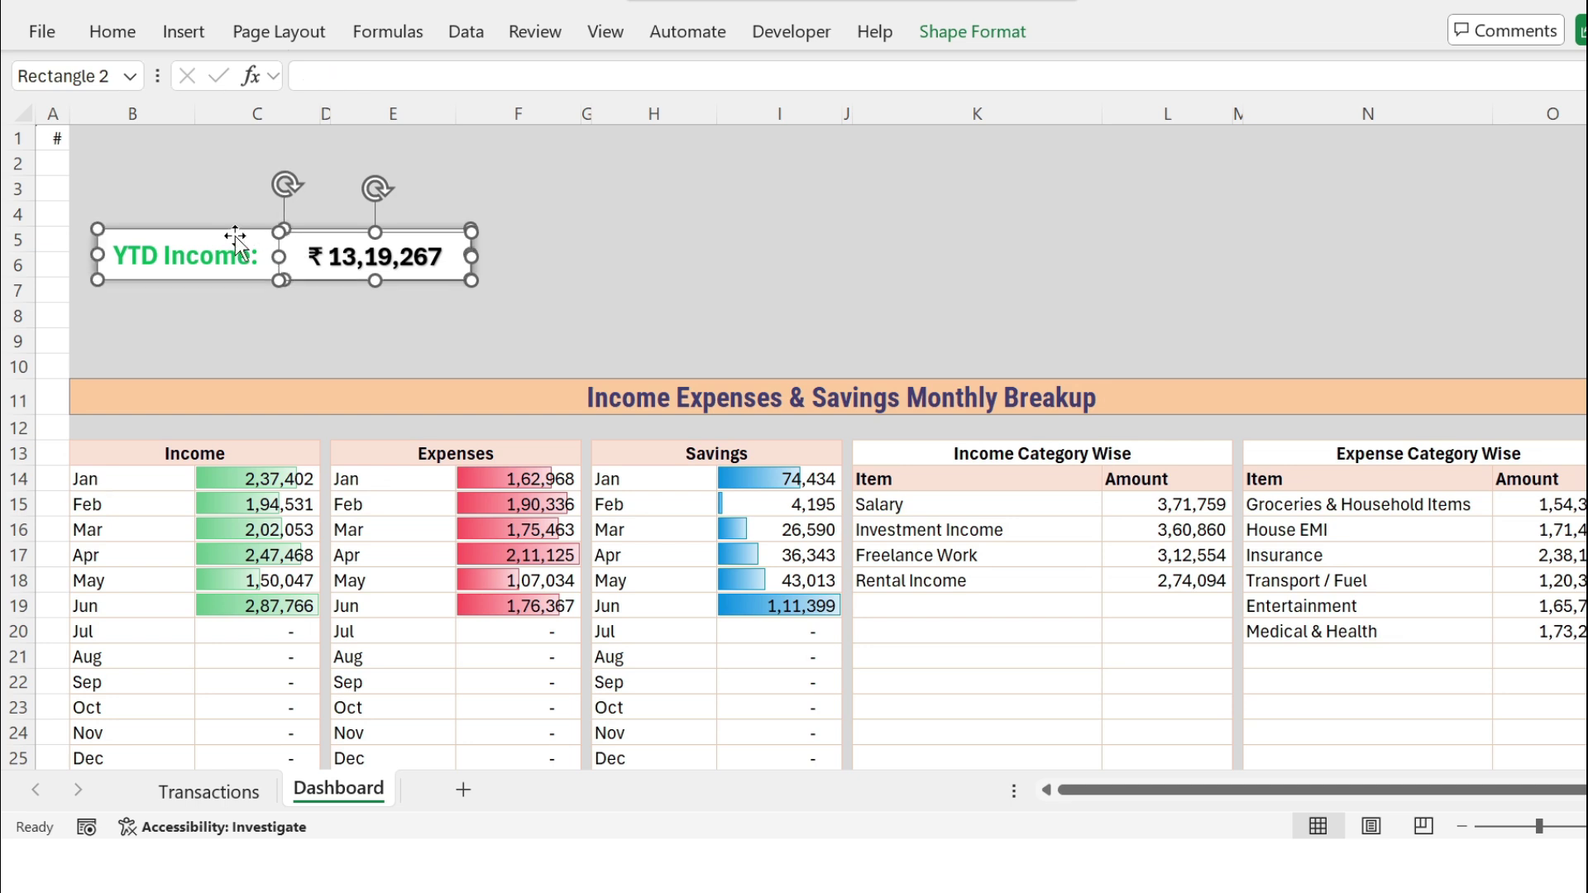
{"action": "right_click", "coordinate": [235, 237]}
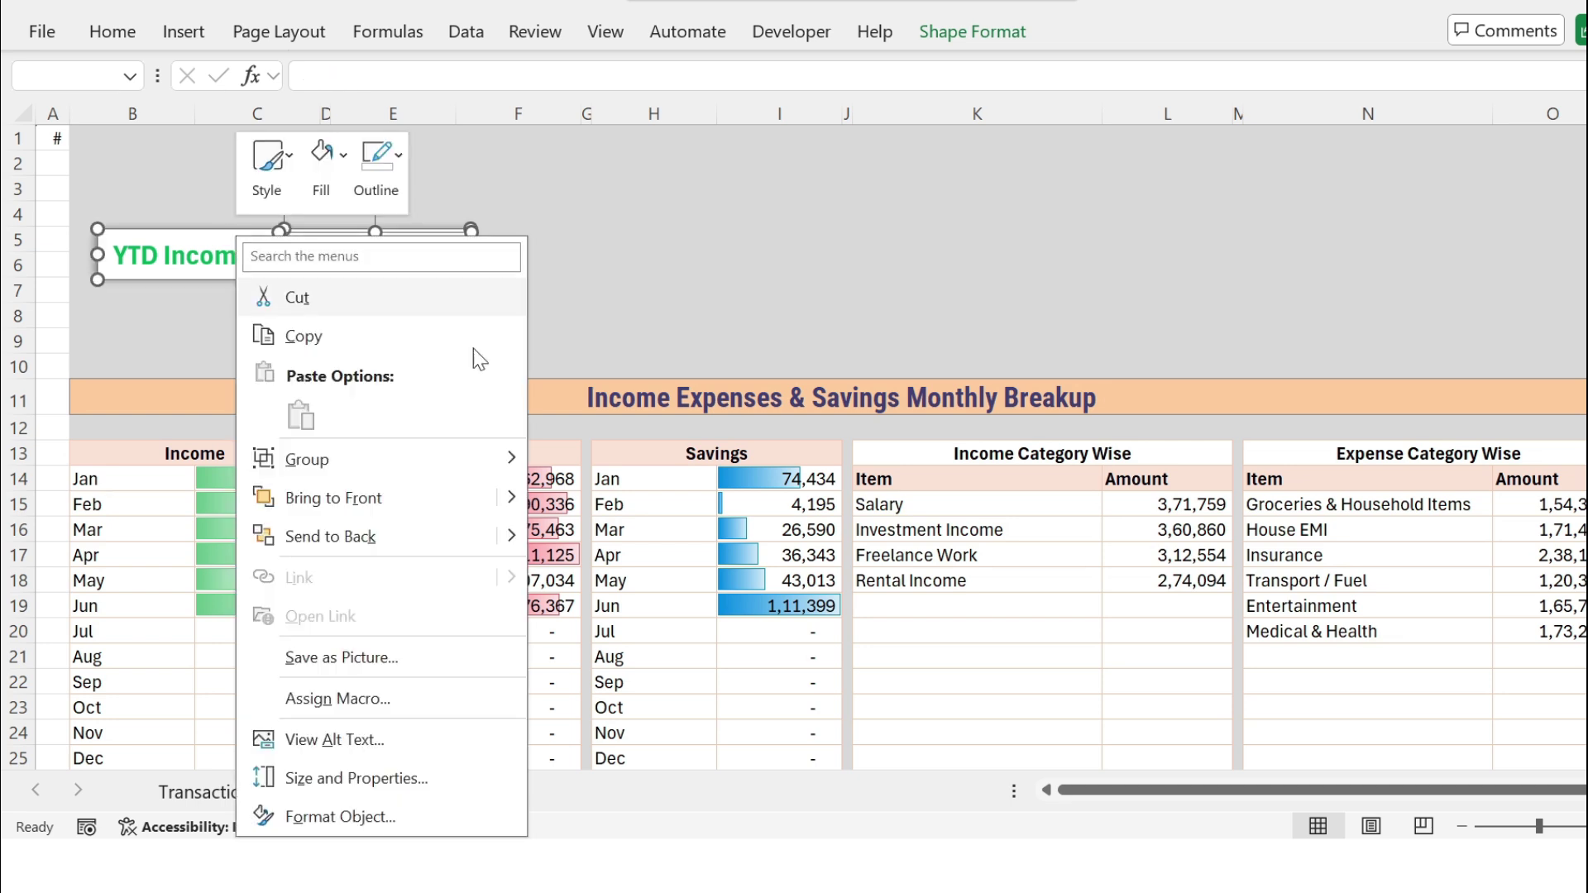
{"action": "mouse_move", "coordinate": [404, 477]}
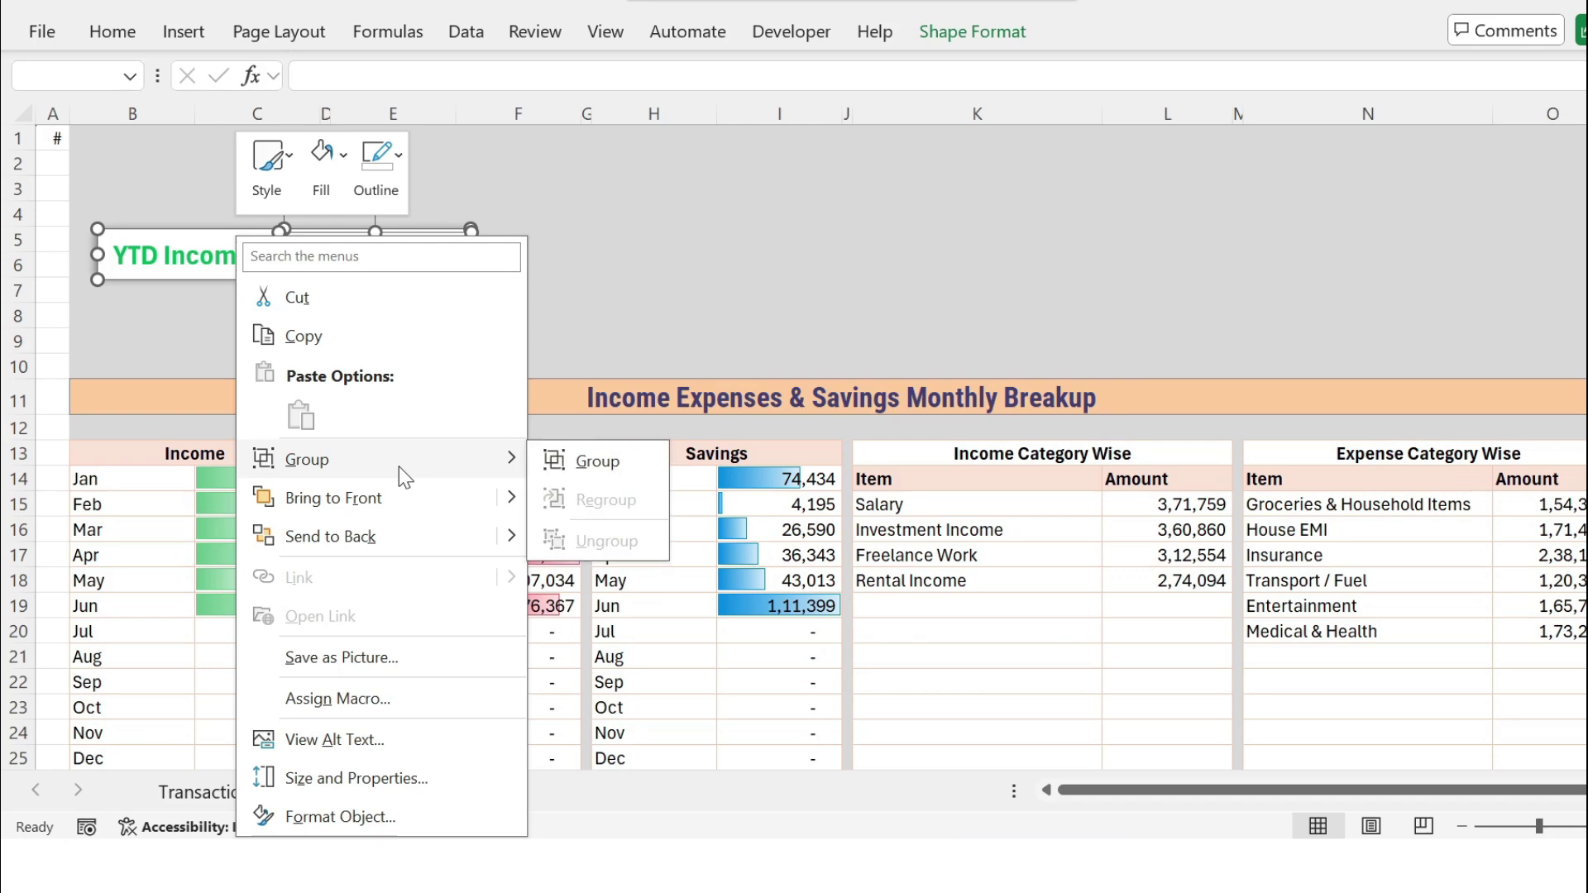
{"action": "left_click", "coordinate": [611, 464]}
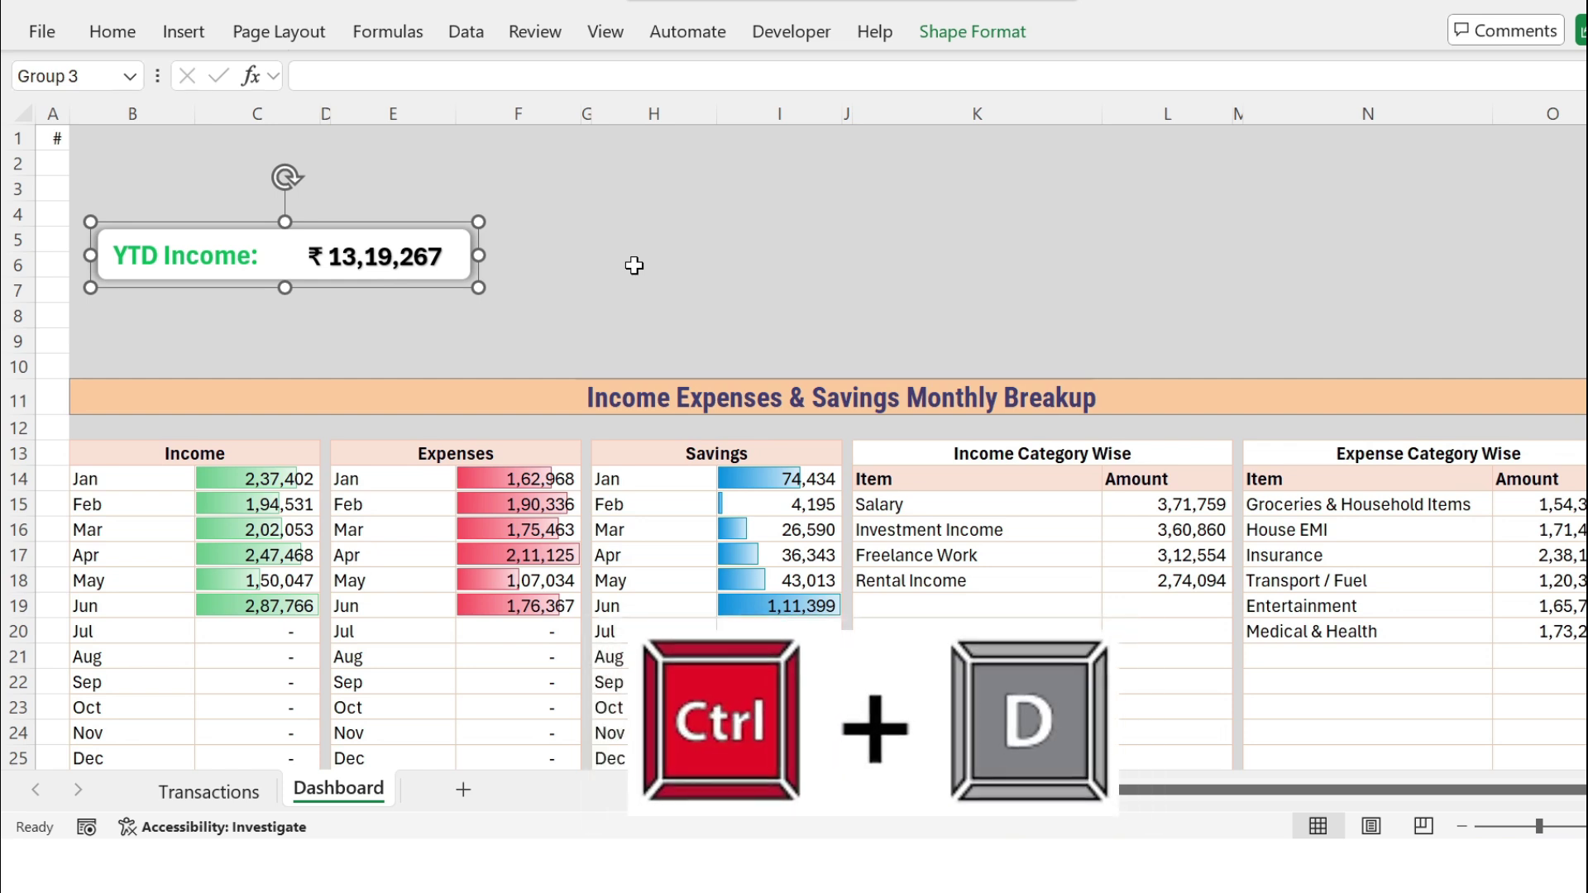
Step: Duplicate the YTD Income card, place the copy to its right at the same height, and relabel it "YTD Expenses:"
{"action": "key", "text": "ctrl+d"}
{"action": "left_click_drag", "start_coordinate": [487, 244], "coordinate": [932, 214]}
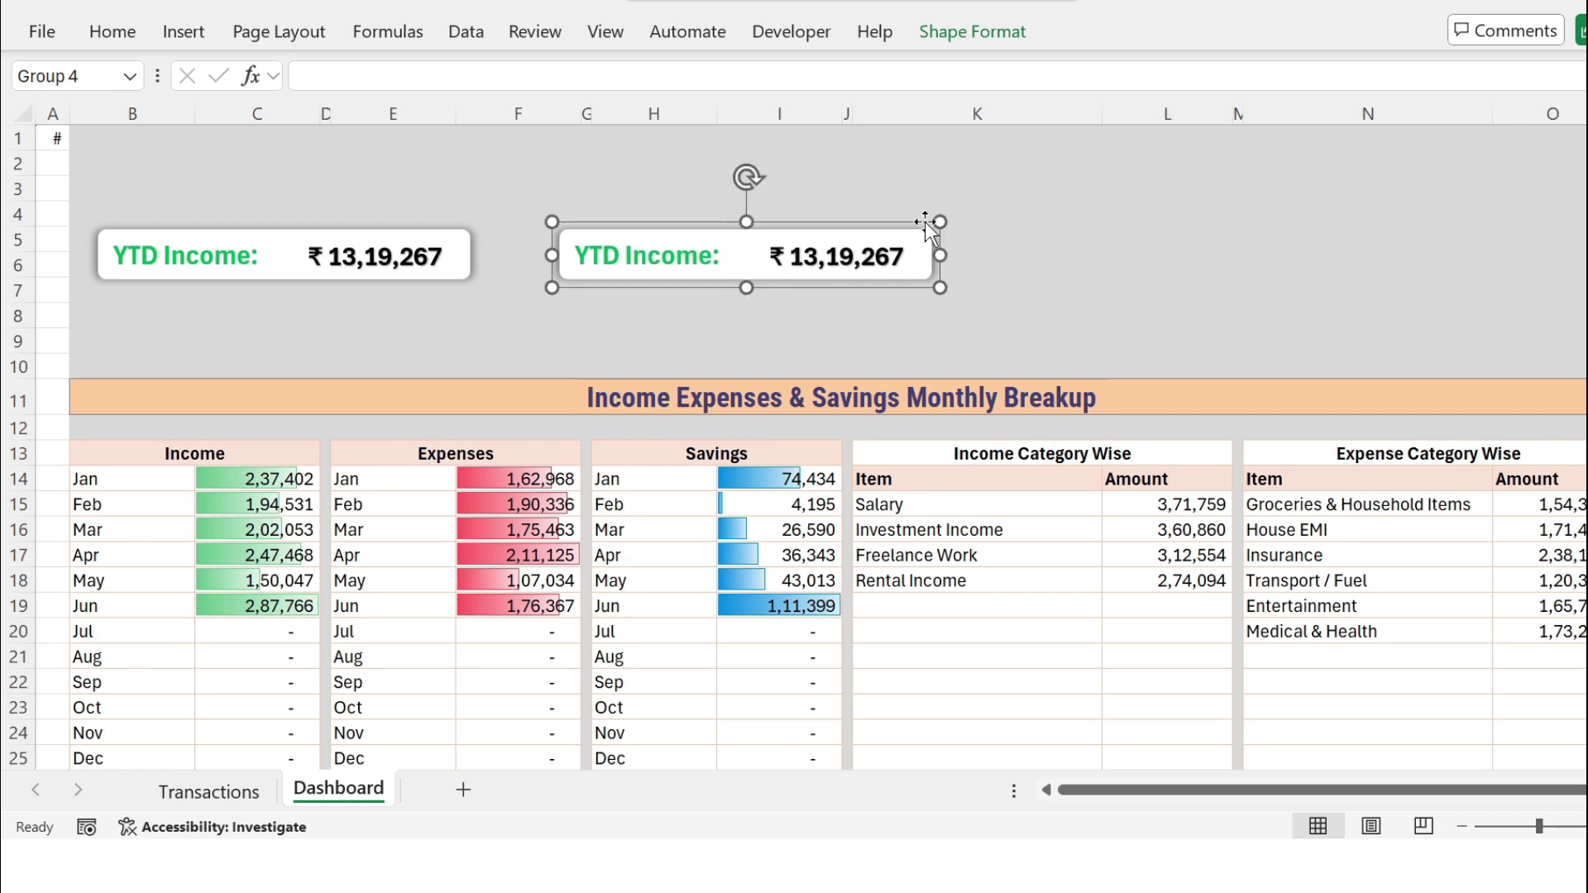
{"action": "left_click", "coordinate": [654, 256]}
{"action": "left_click", "coordinate": [709, 255]}
{"action": "key", "text": "BackSpace"}
{"action": "key", "text": "BackSpace"}
{"action": "key", "text": "BackSpace"}
{"action": "key", "text": "BackSpace"}
{"action": "key", "text": "BackSpace"}
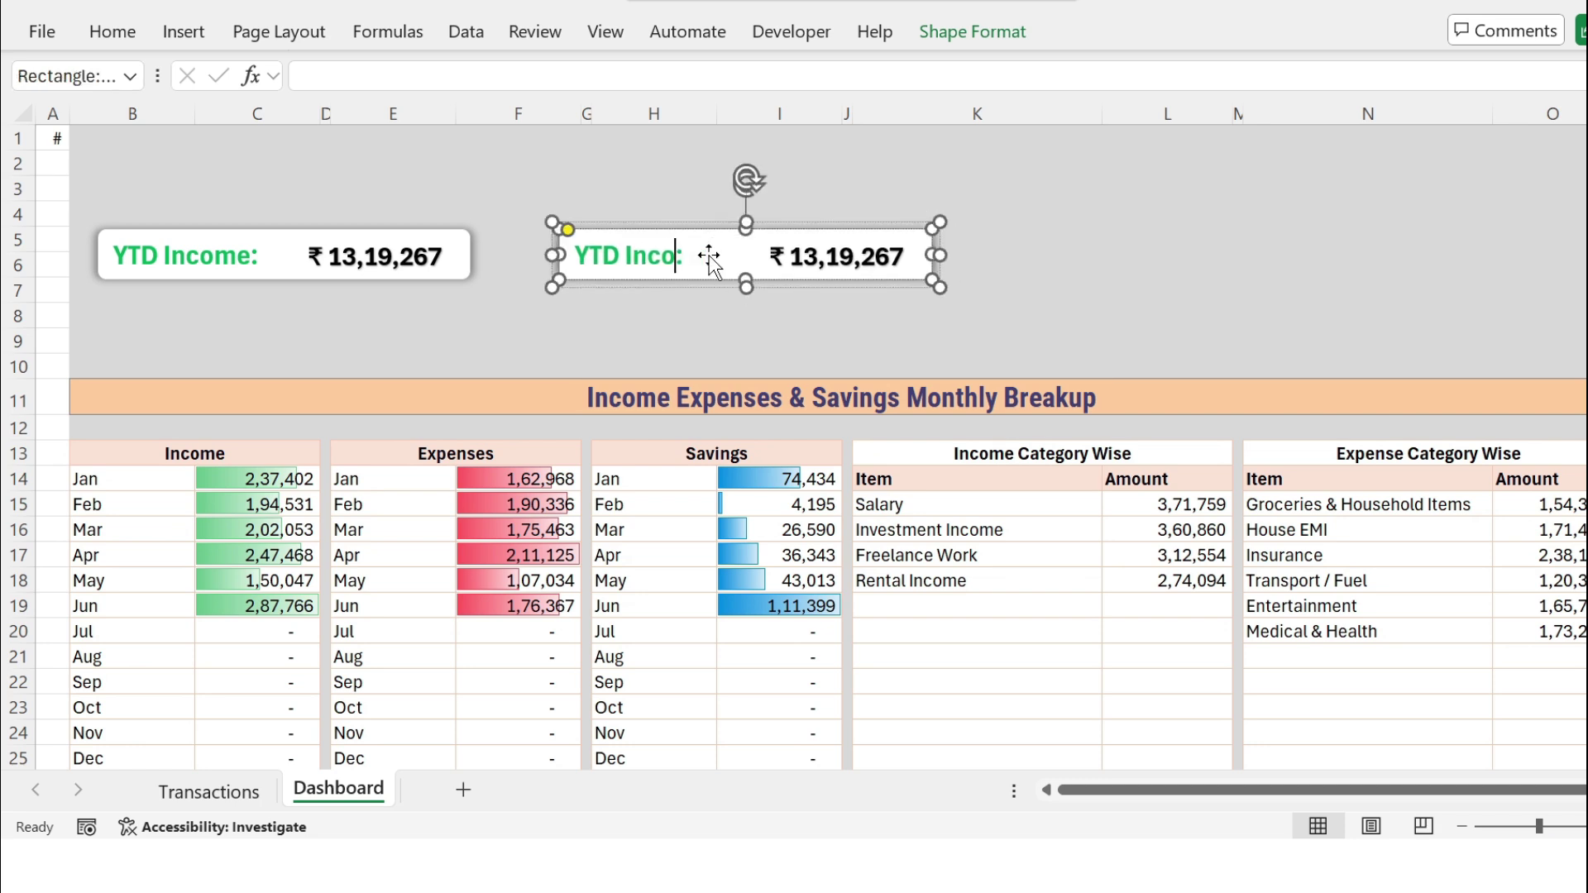
{"action": "type", "text": "Expenses"}
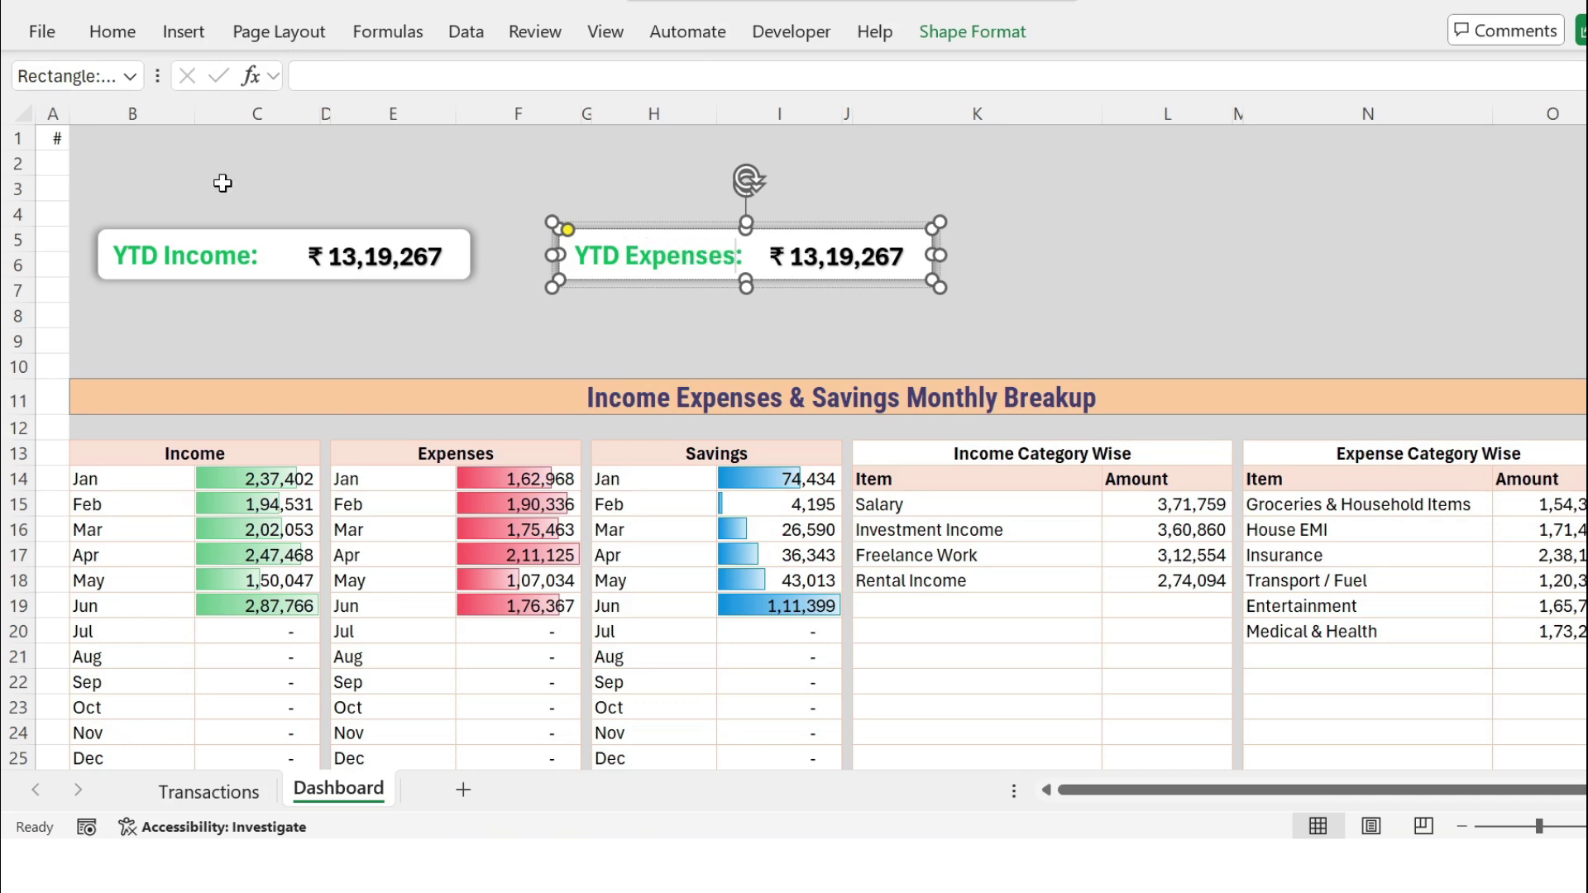
Step: Total the monthly expenses in cell A2 with =SUM(F14:F25)
{"action": "left_click", "coordinate": [51, 162]}
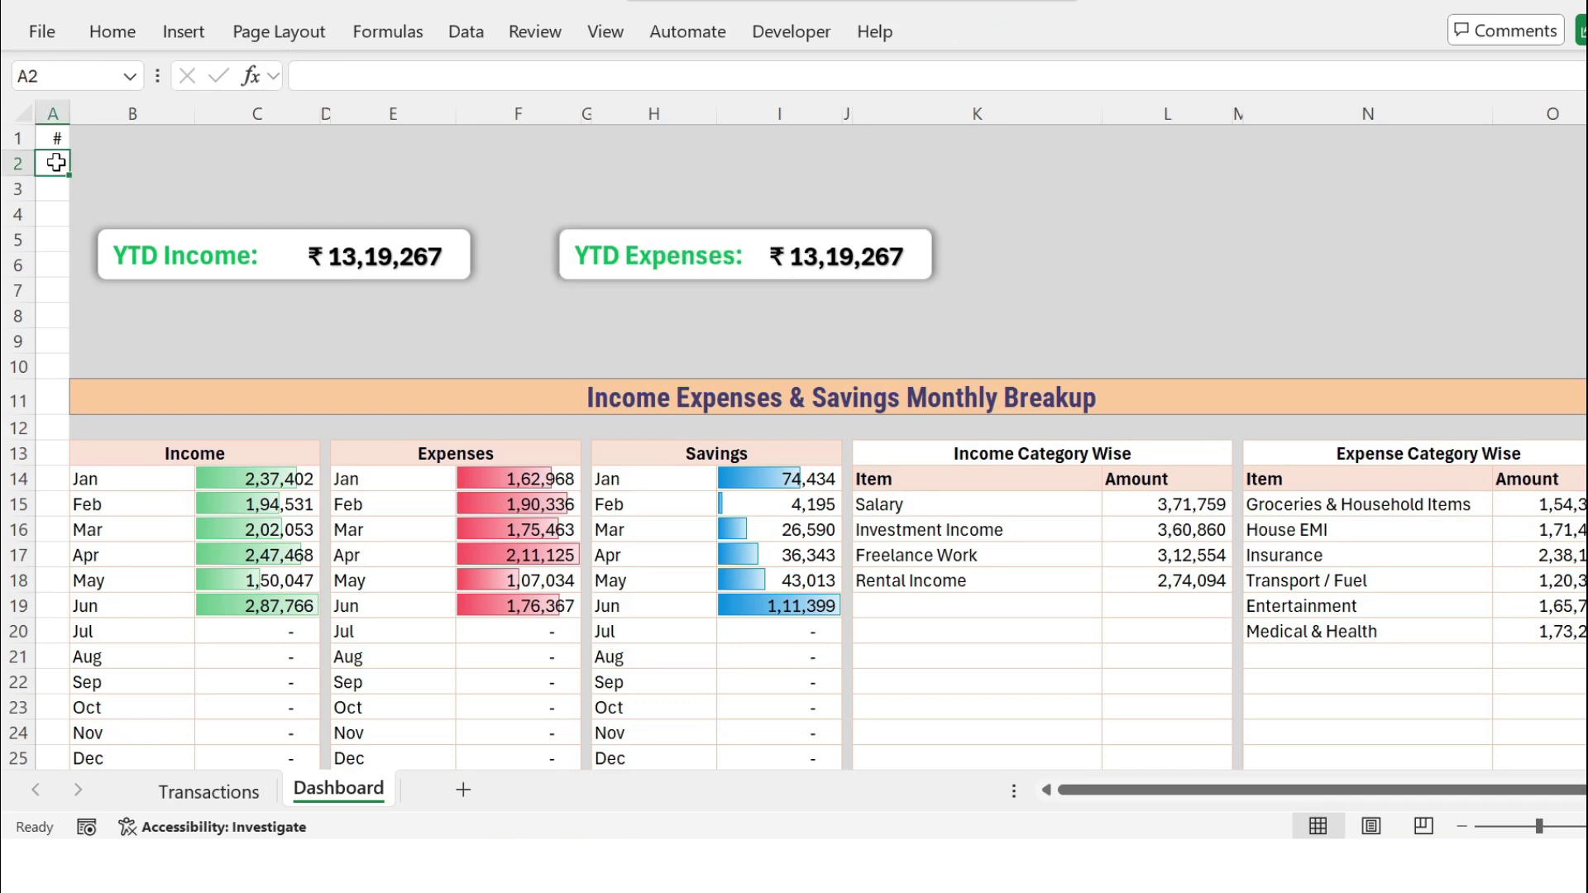
{"action": "type", "text": "=sum"}
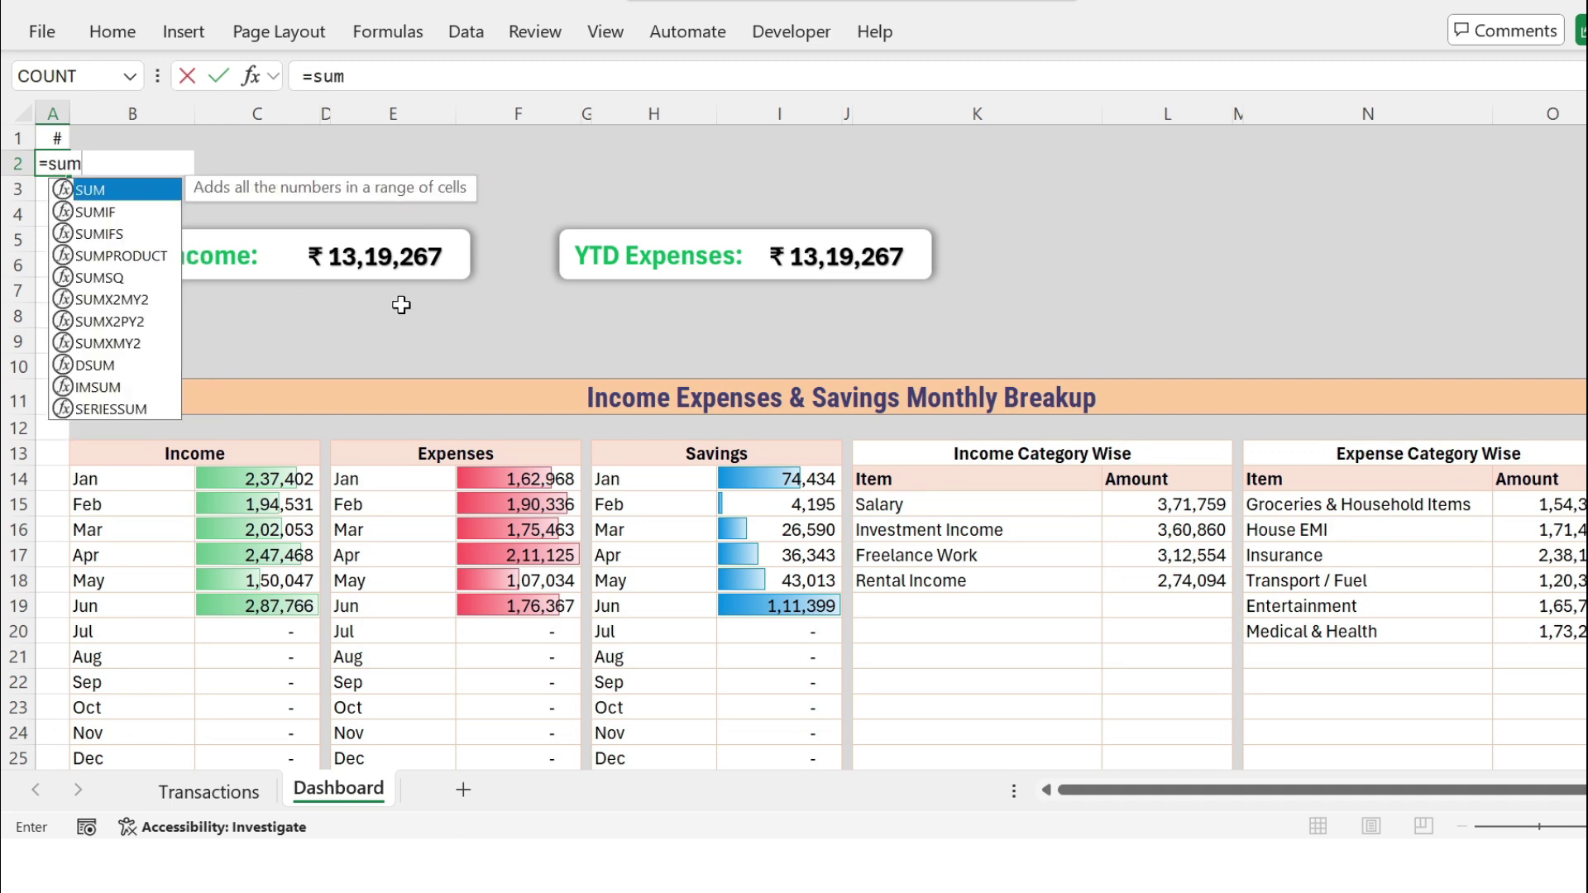
{"action": "double_click", "coordinate": [126, 193]}
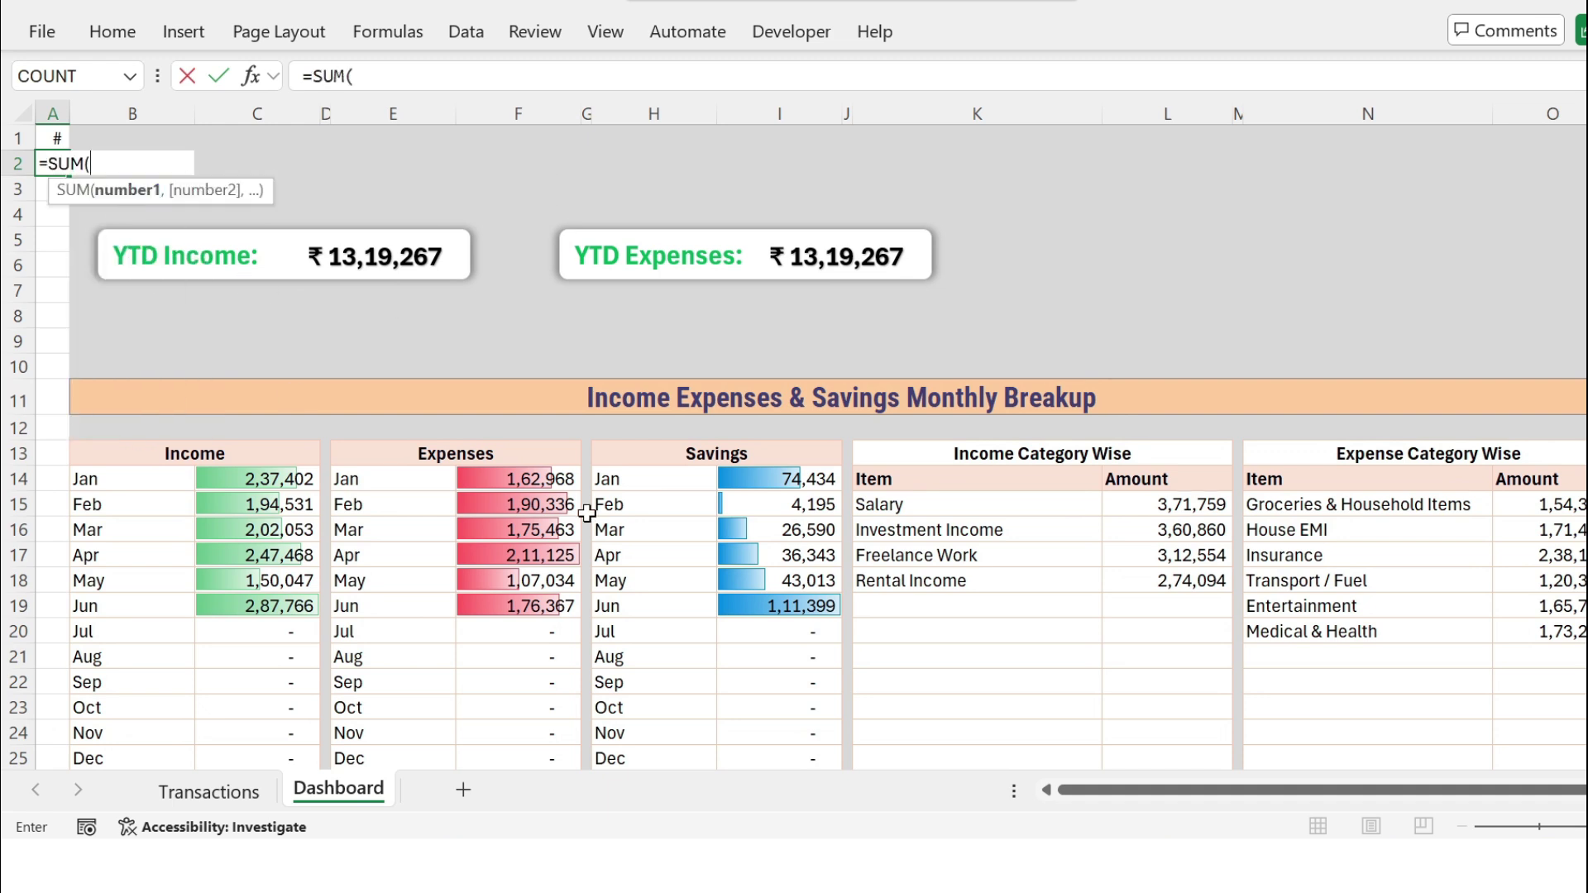
{"action": "left_click_drag", "start_coordinate": [527, 481], "coordinate": [538, 704]}
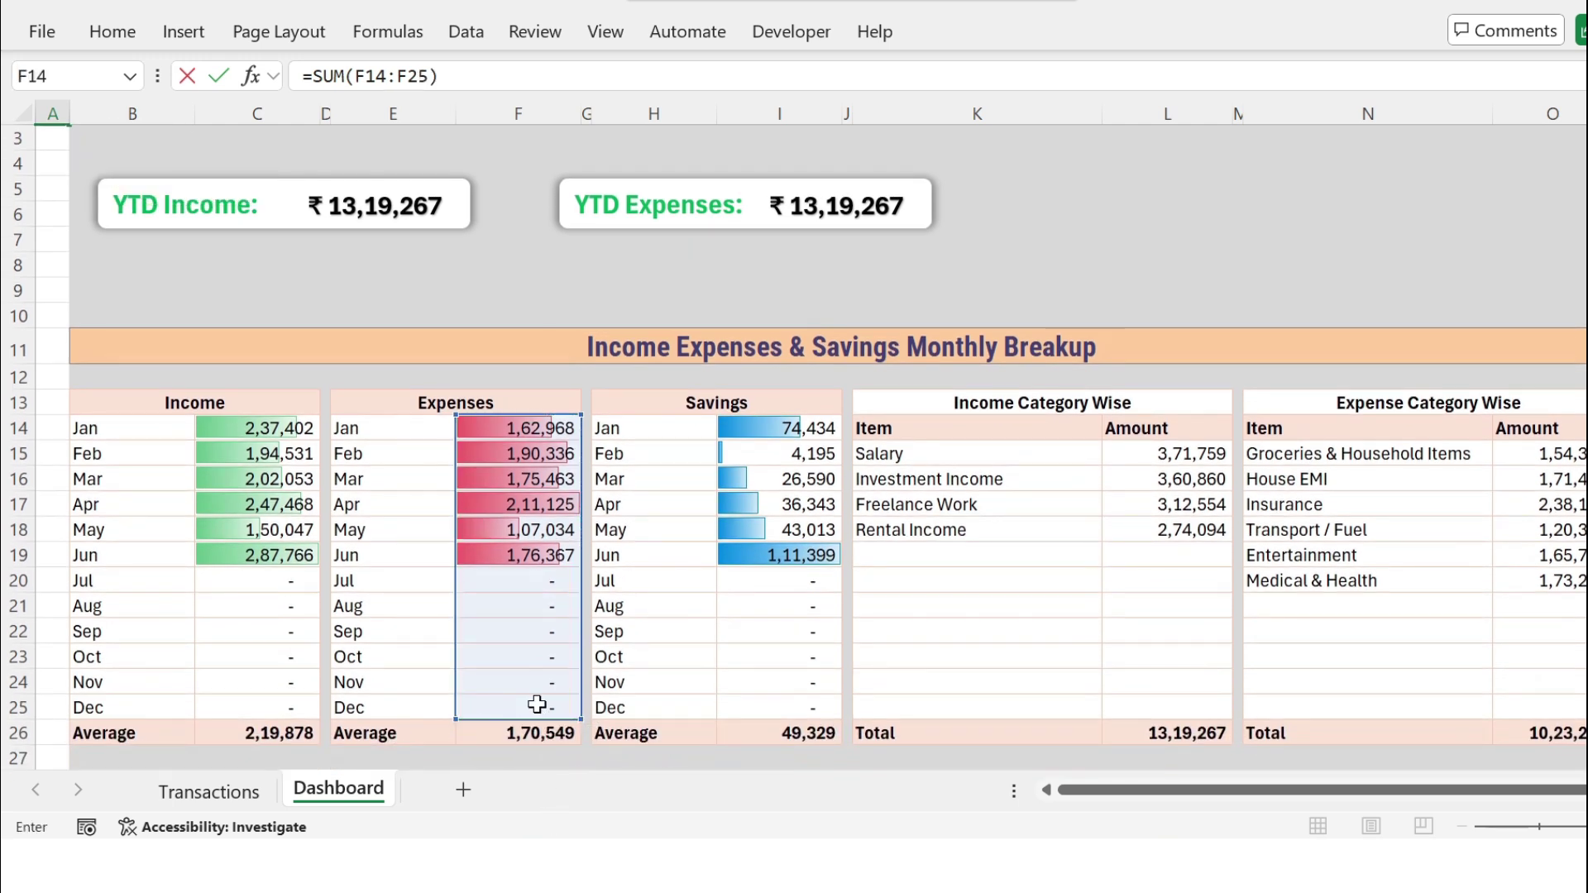
{"action": "key", "text": "Return"}
Step: Apply the ₹ accounting format without decimals to the expense total in A2
{"action": "key", "text": "Up"}
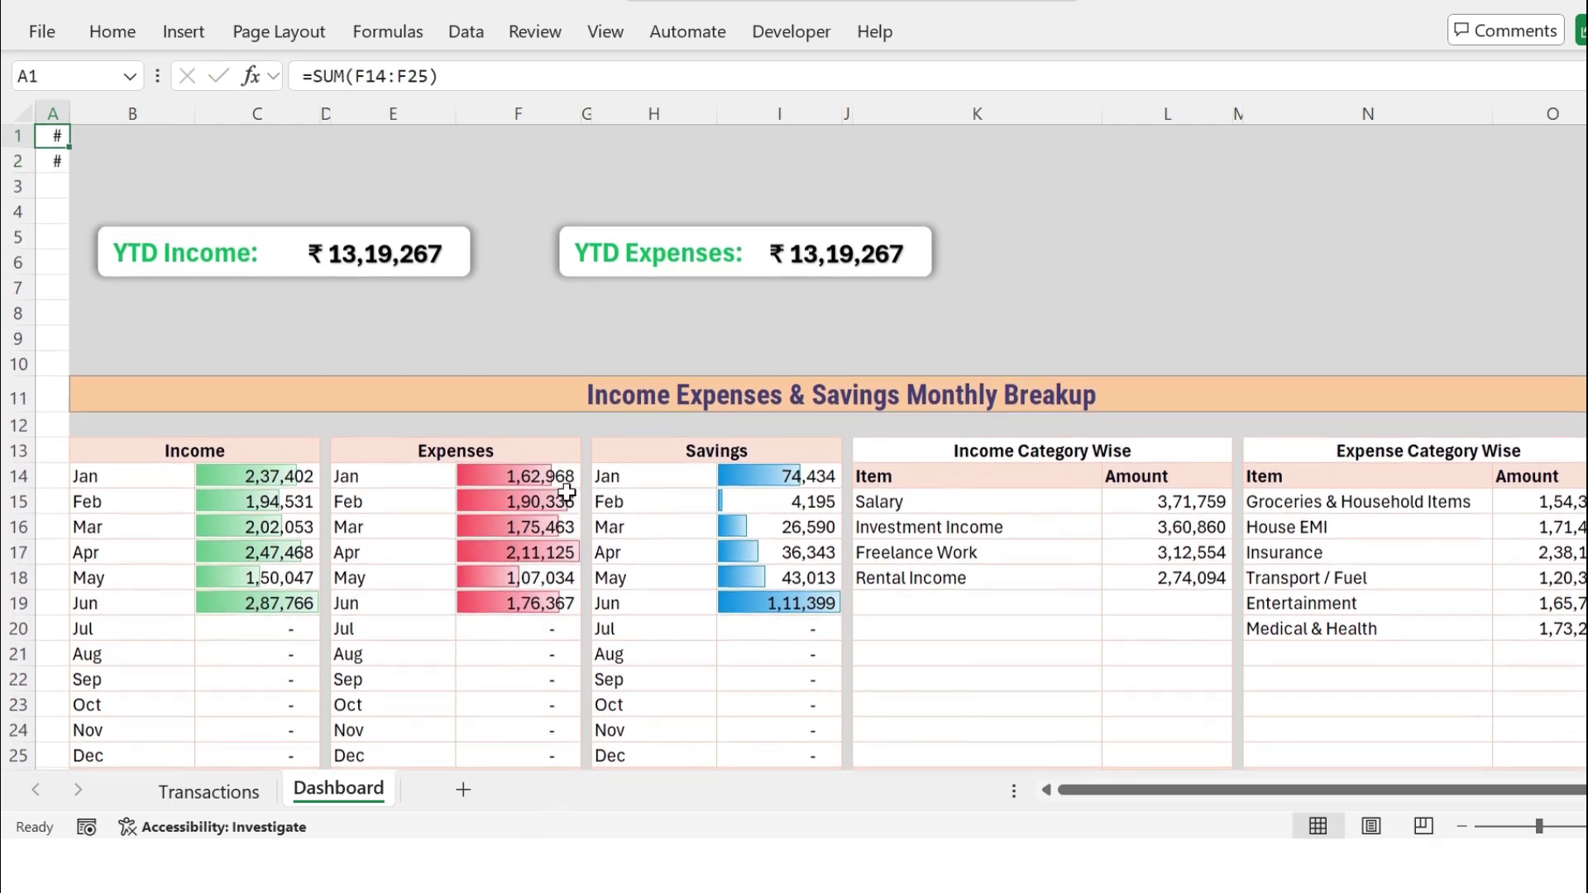
{"action": "left_click", "coordinate": [113, 32]}
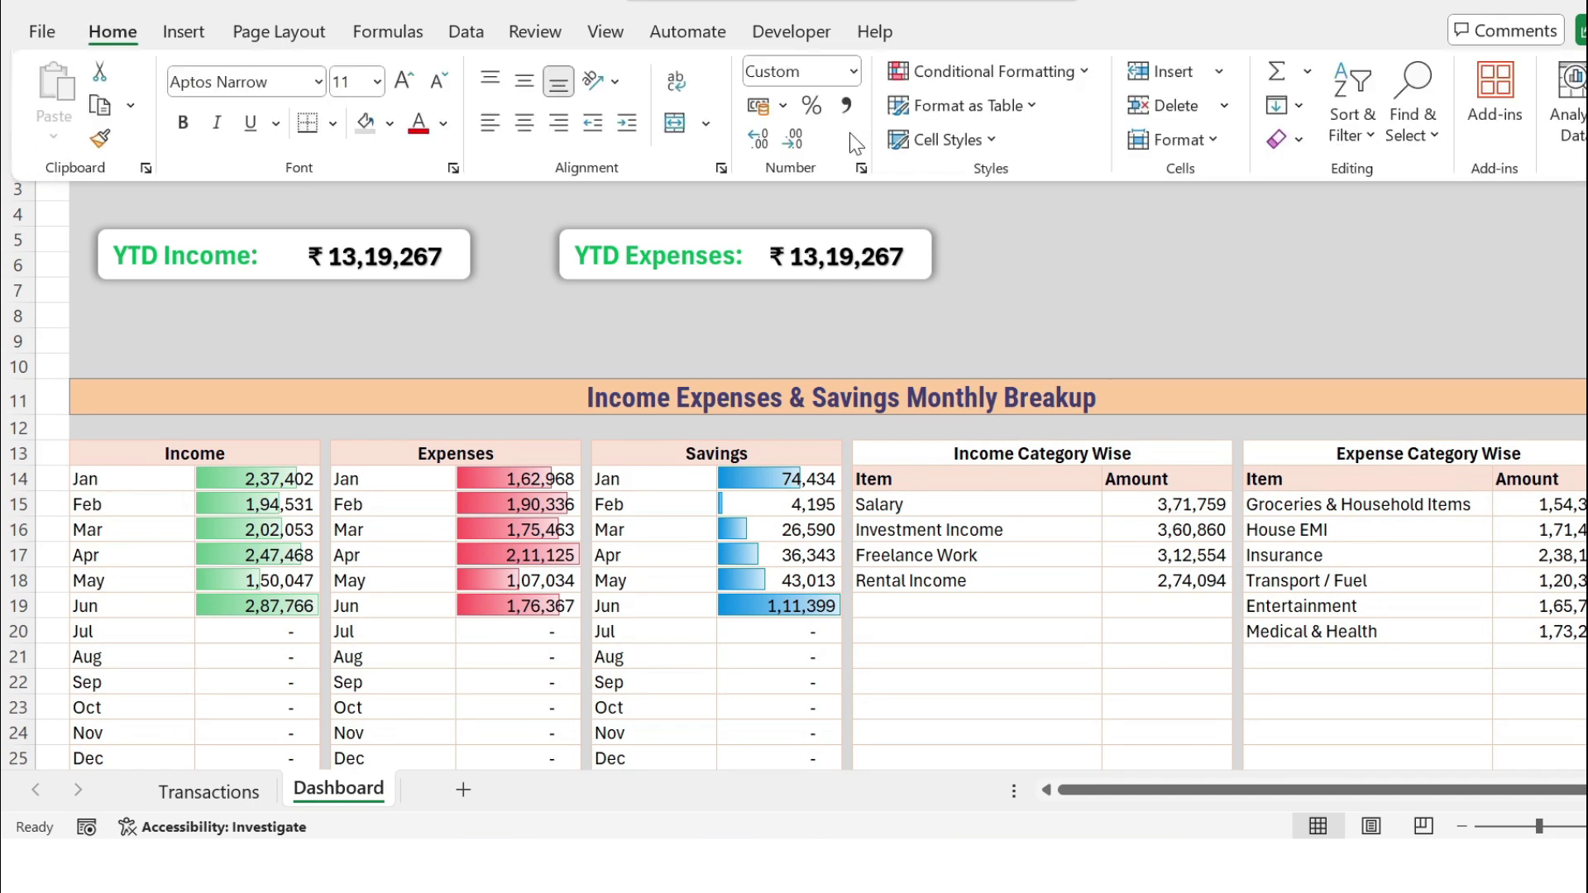
{"action": "left_click", "coordinate": [791, 113]}
{"action": "left_click", "coordinate": [834, 155]}
Step: Relink the amount inside the YTD Expenses card to the expense total with =$A$2
{"action": "left_click", "coordinate": [873, 251]}
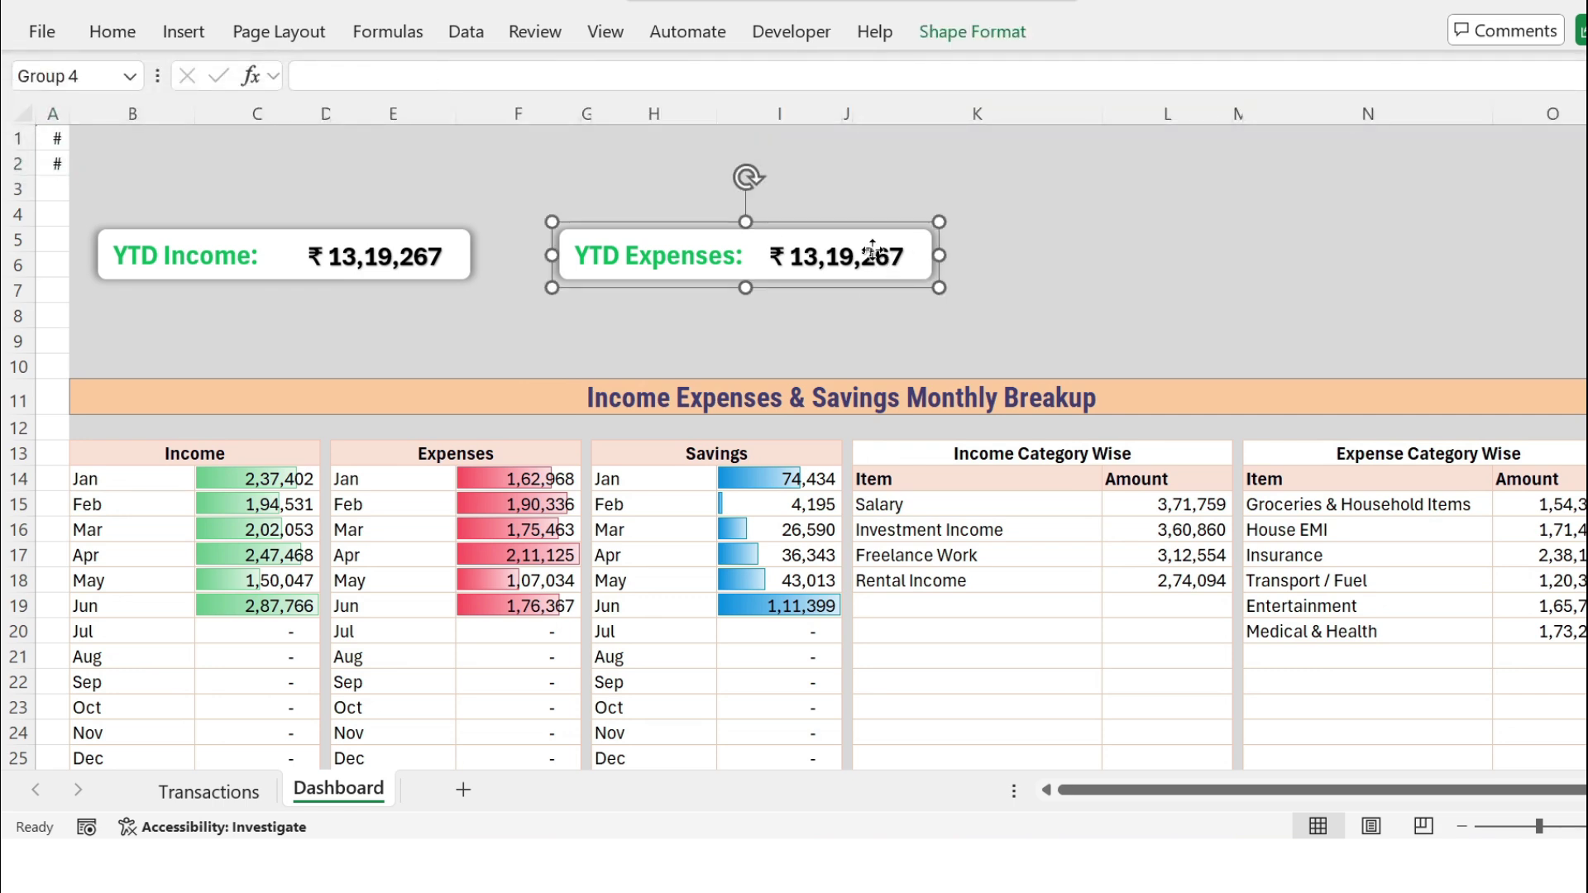
{"action": "left_click", "coordinate": [873, 251]}
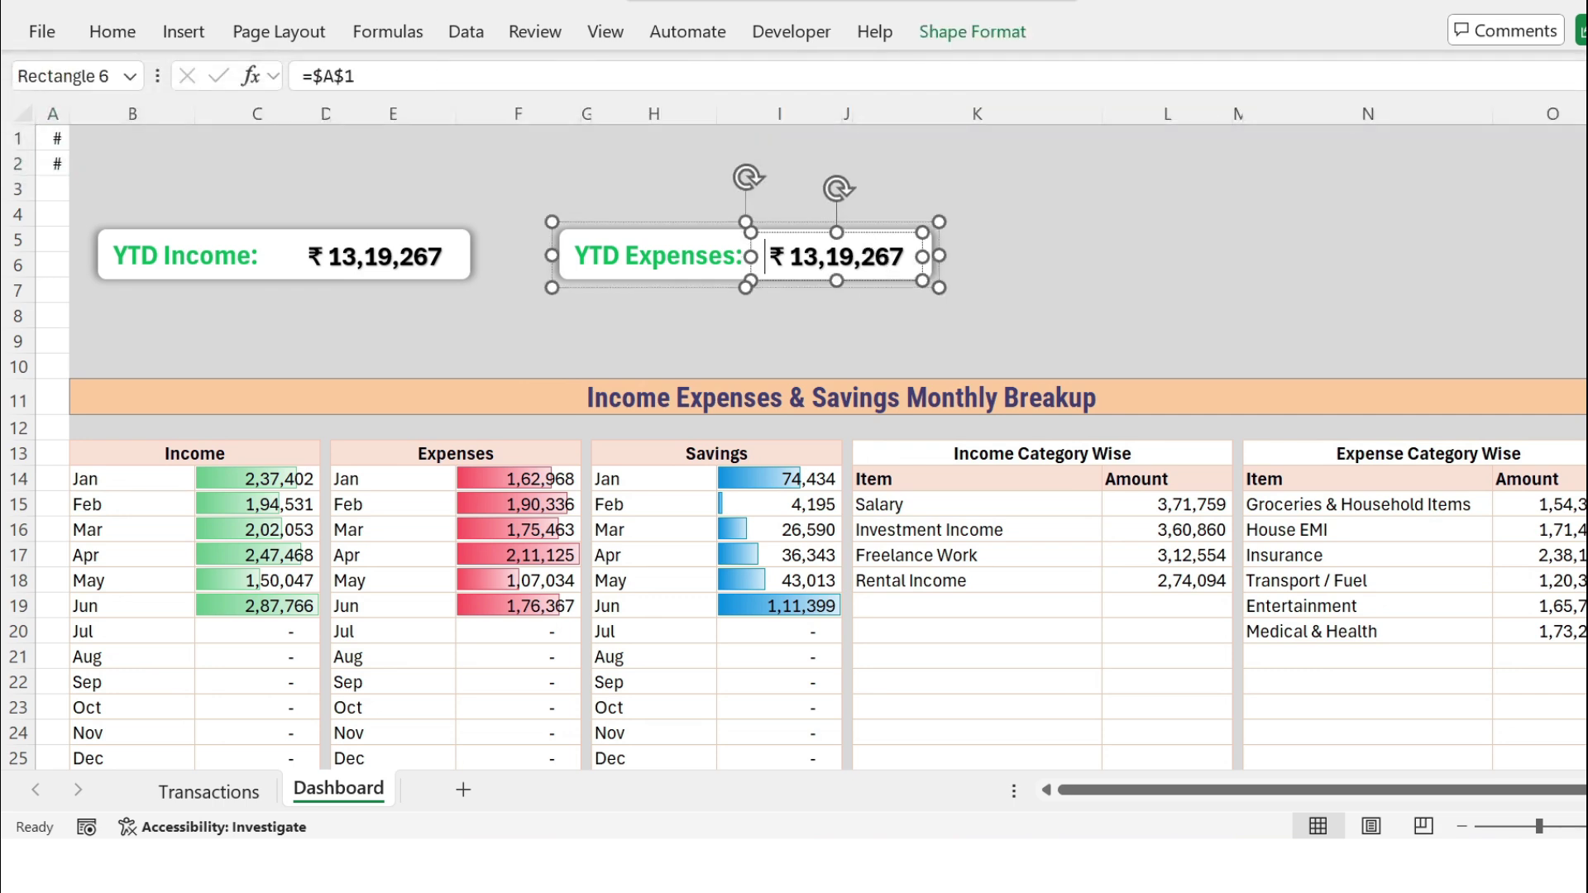
{"action": "left_click", "coordinate": [629, 76]}
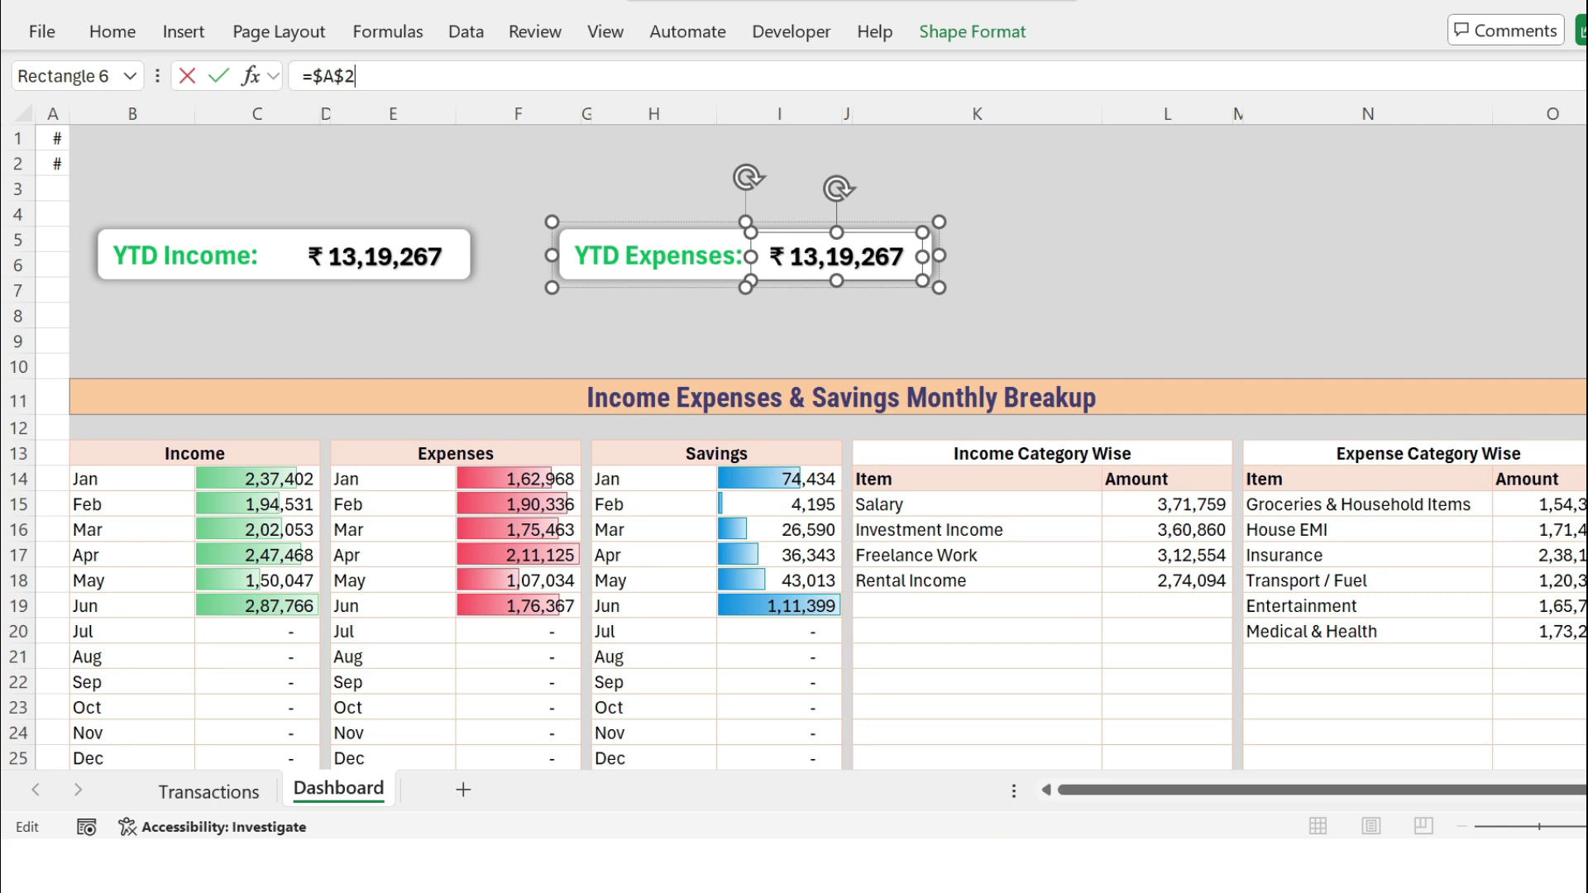
{"action": "key", "text": "Return"}
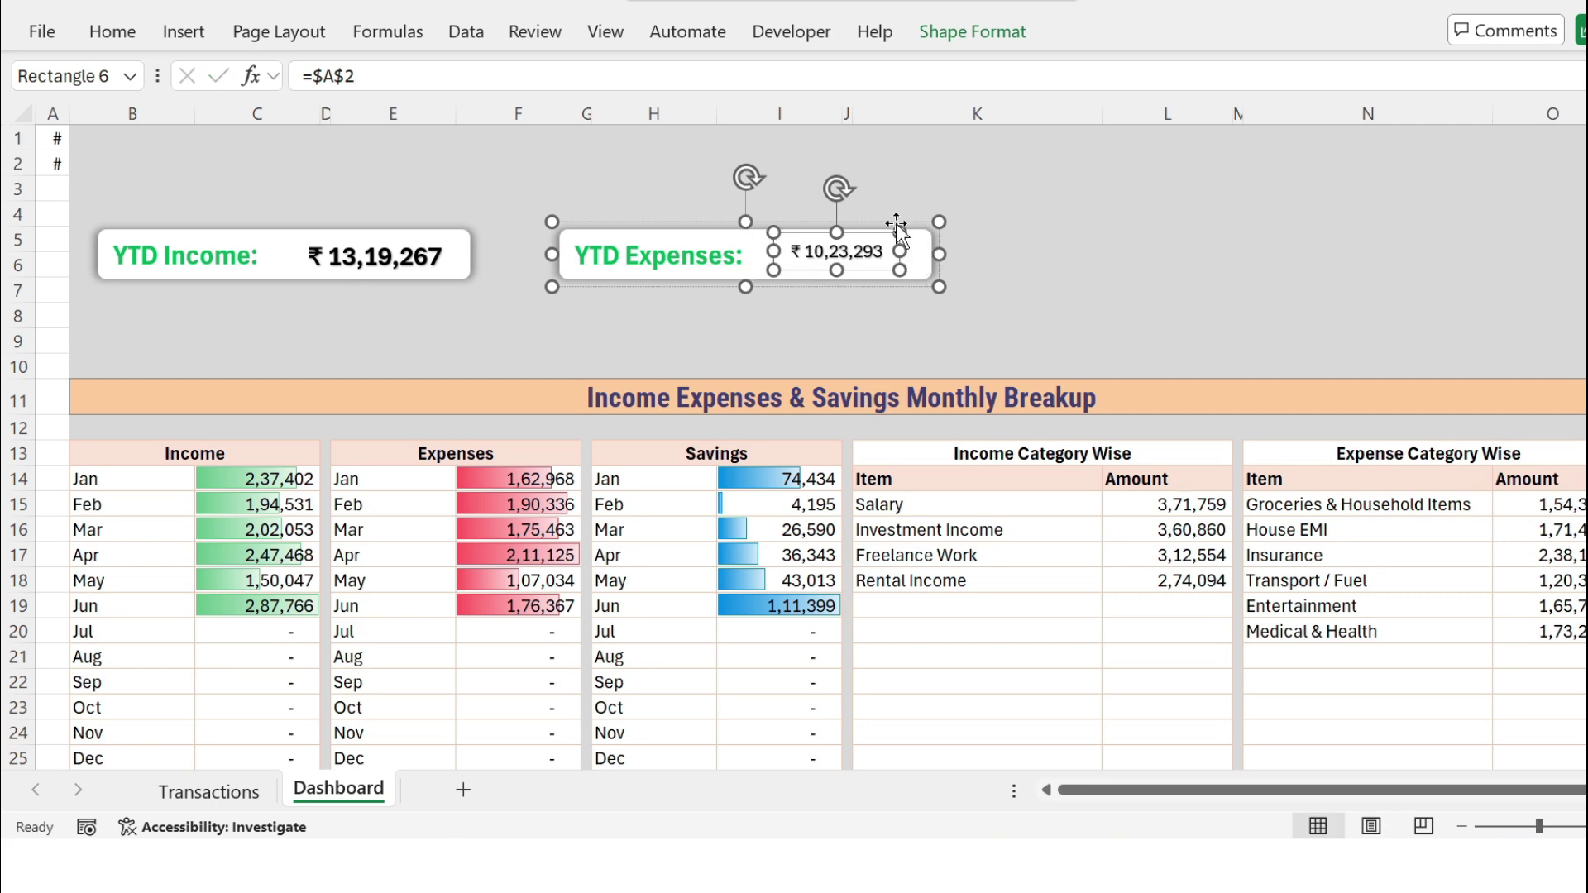
Step: Set the linked amount inside the YTD Expenses card to 16 pt bold
{"action": "left_click", "coordinate": [130, 40]}
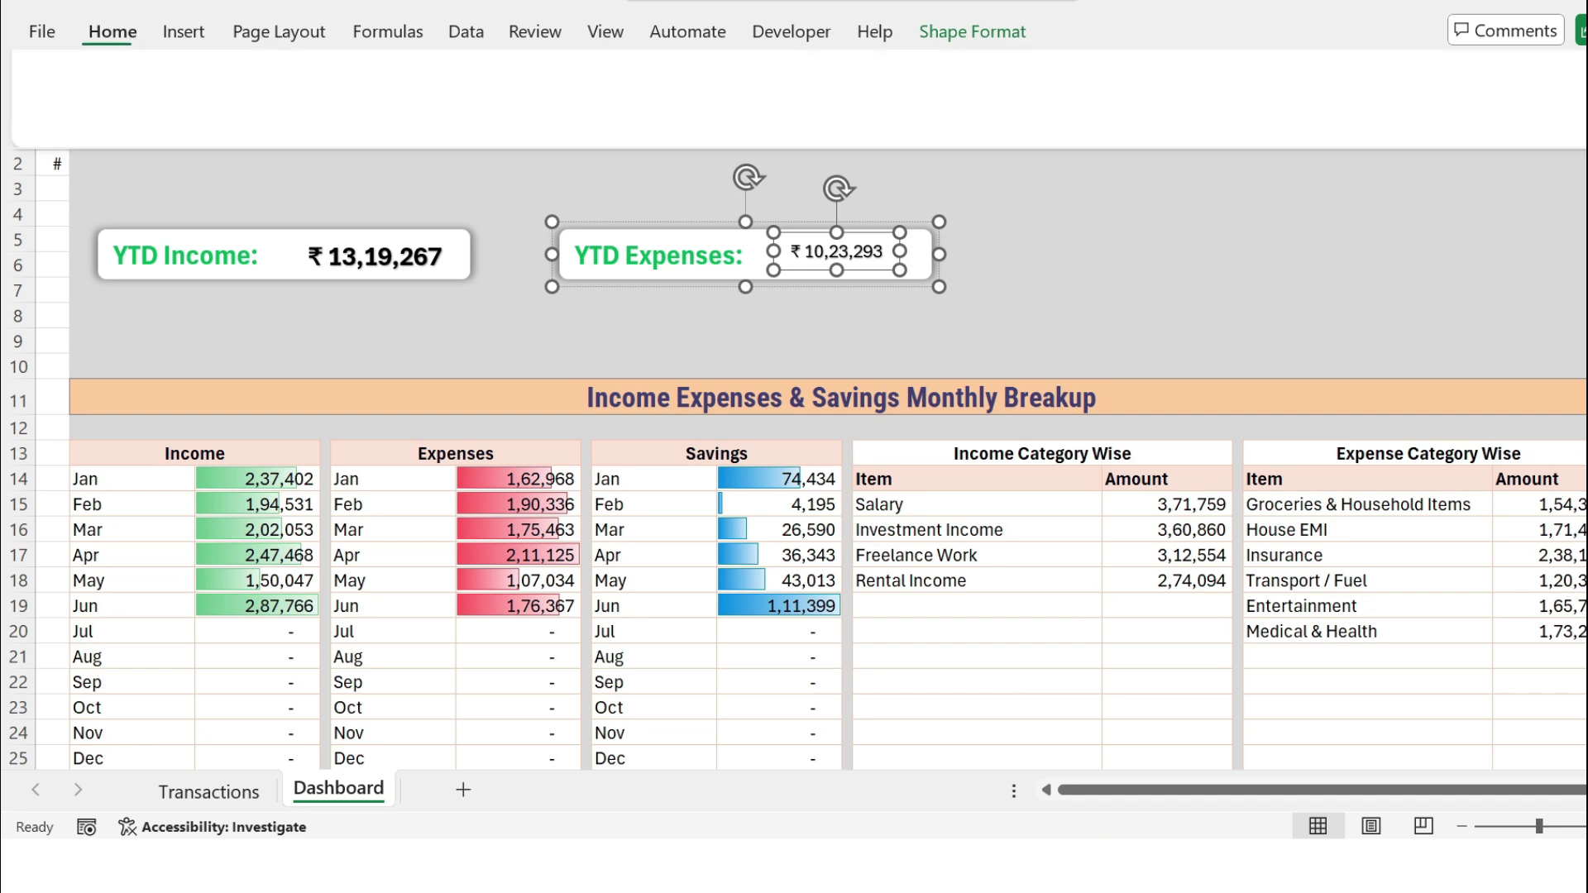
{"action": "left_click", "coordinate": [836, 250]}
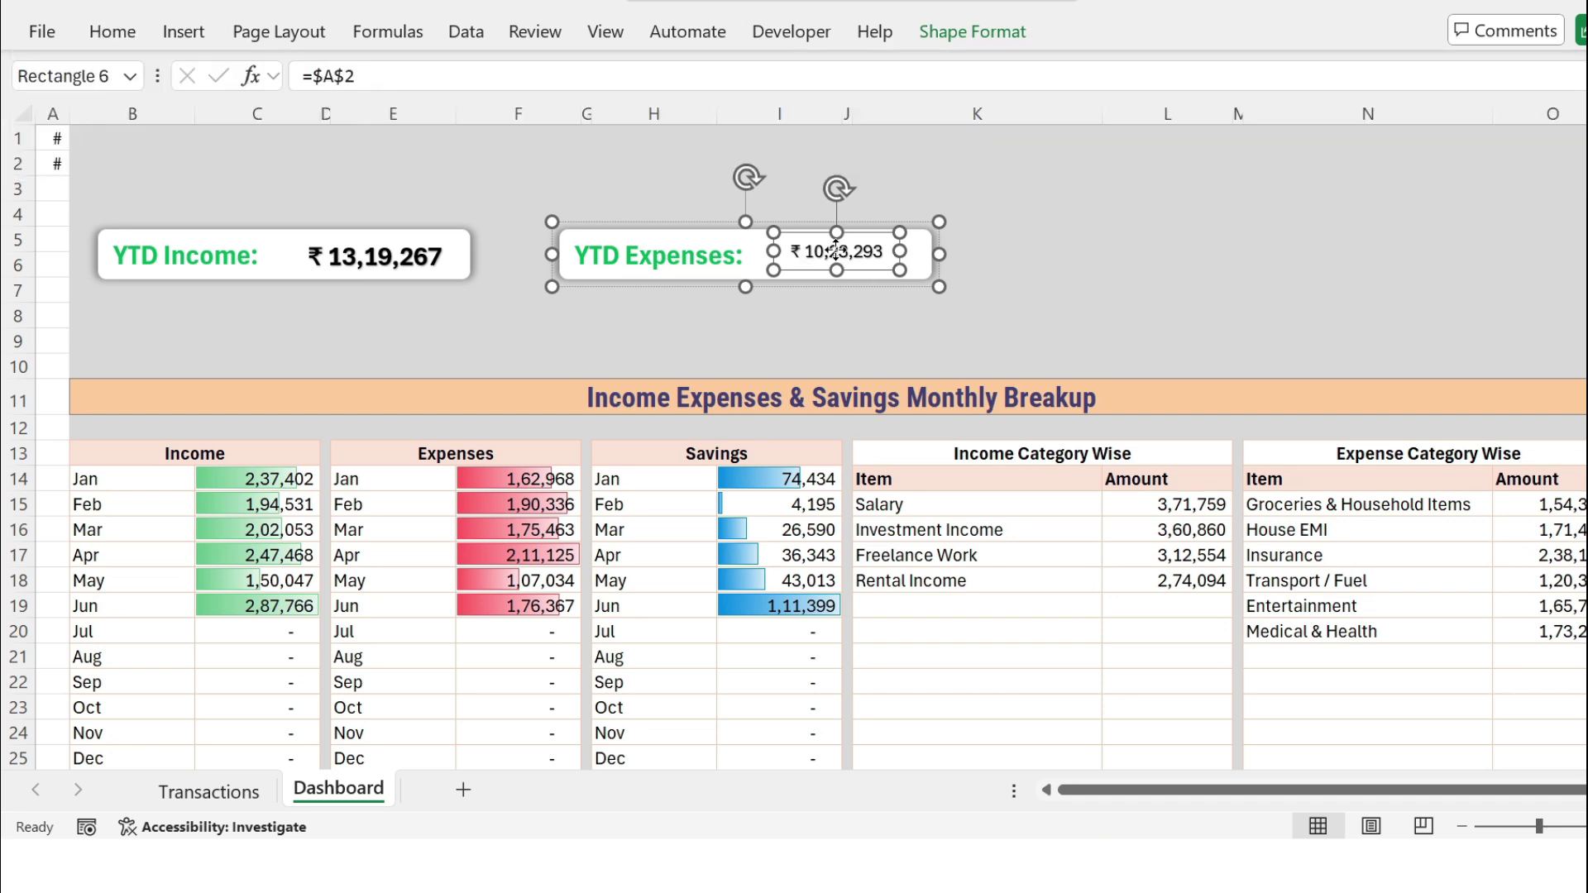
{"action": "double_click", "coordinate": [836, 250]}
{"action": "left_click", "coordinate": [127, 38]}
{"action": "left_click", "coordinate": [378, 82]}
{"action": "left_click", "coordinate": [362, 341]}
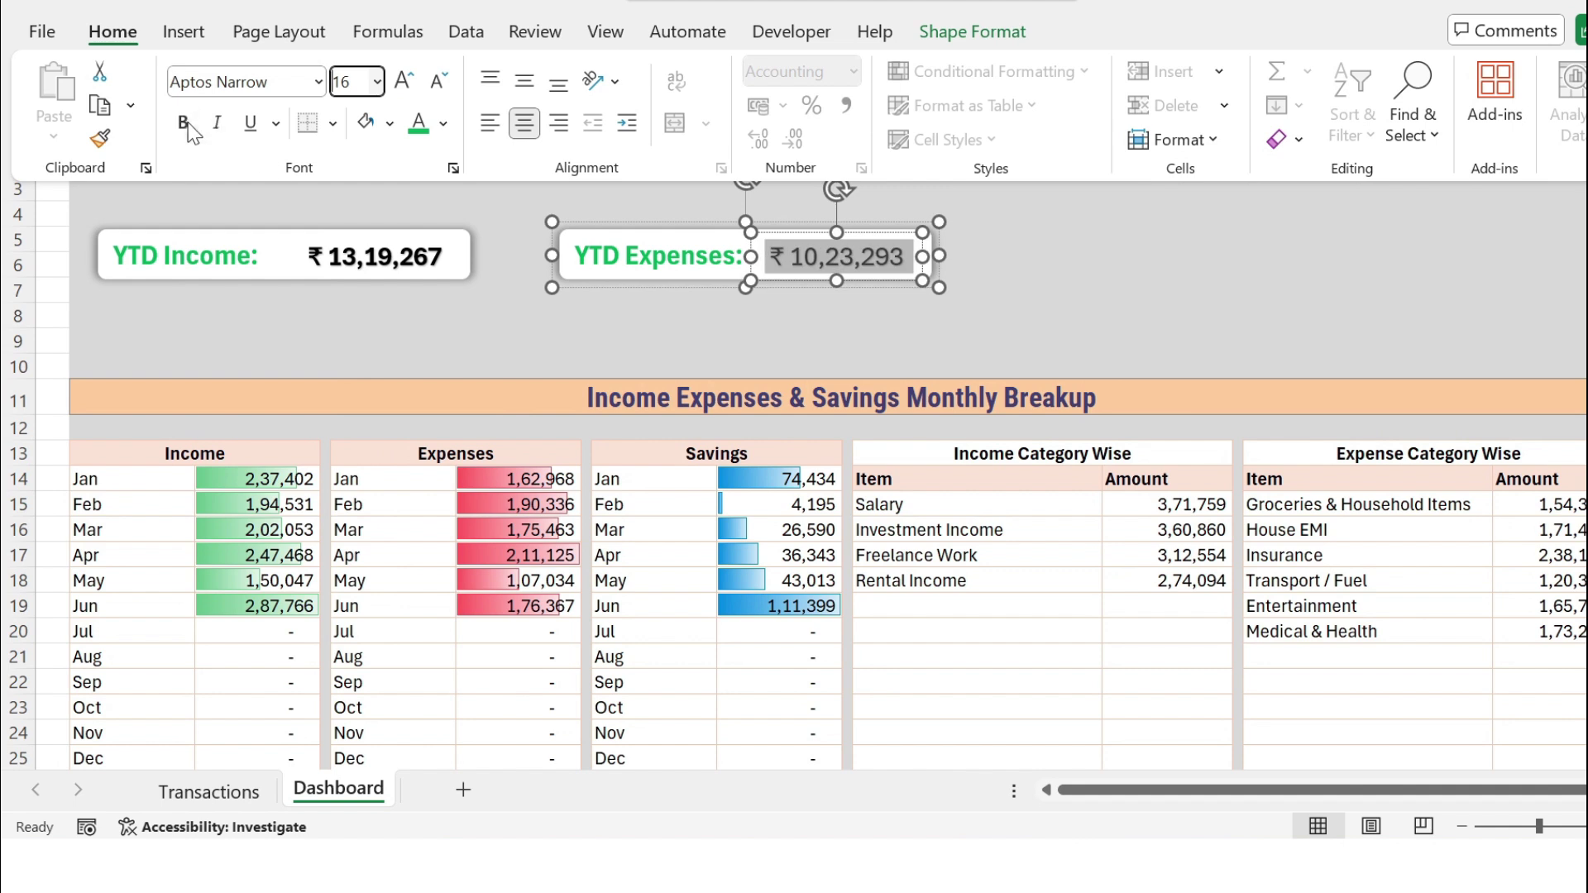
{"action": "left_click", "coordinate": [1002, 298]}
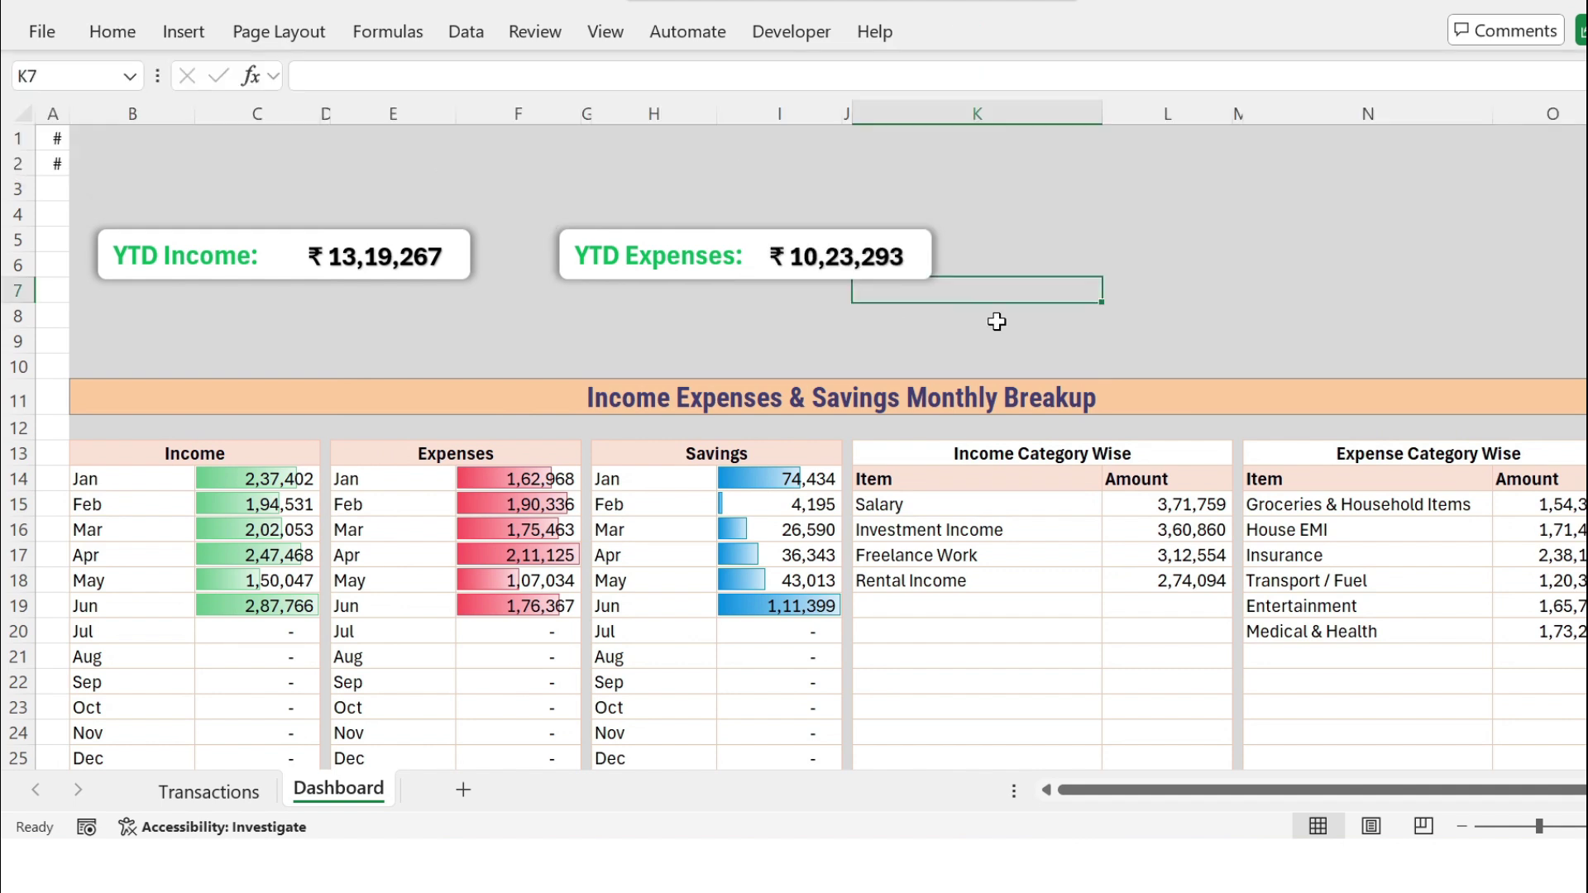
Step: Duplicate the YTD Expenses card, place the copy to its right above columns K to N, and relabel it "YTD Savings:"
{"action": "left_click", "coordinate": [928, 240]}
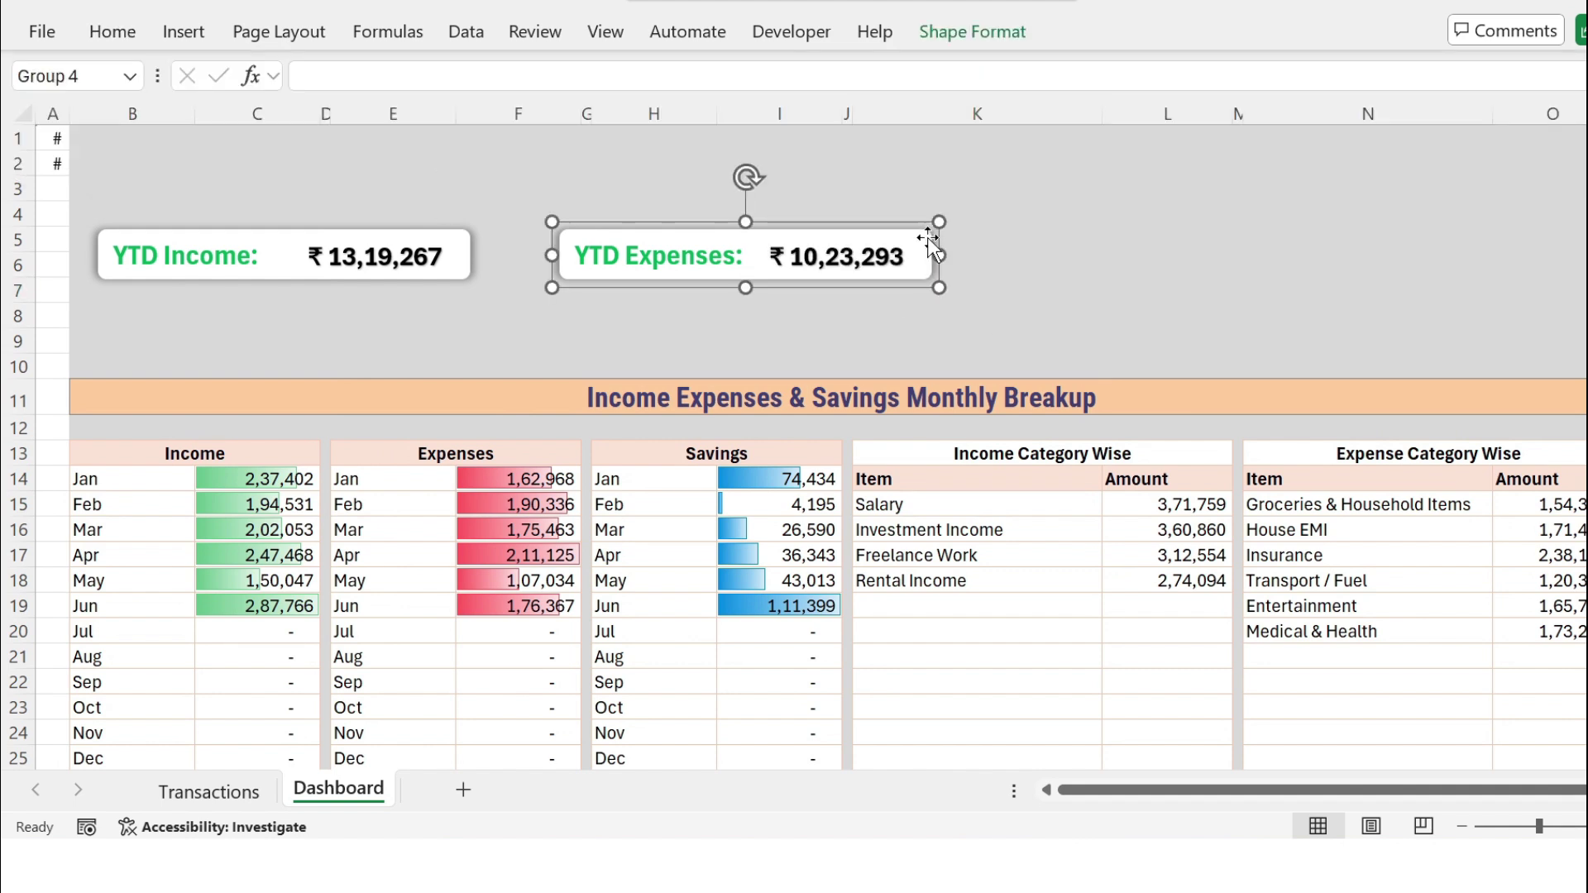
{"action": "key", "text": "ctrl+d"}
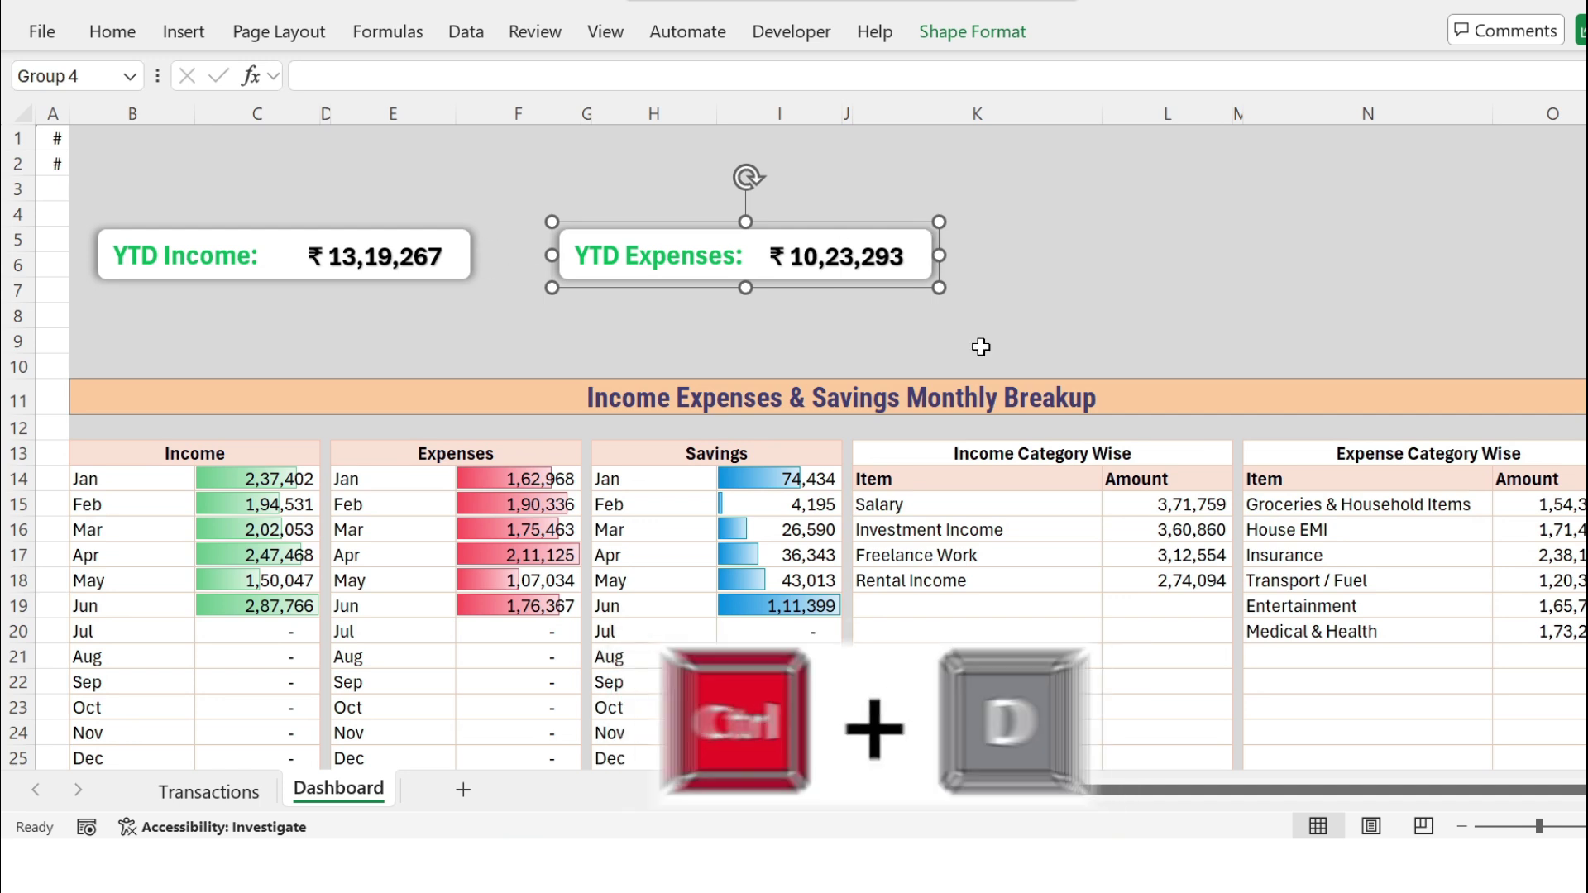
{"action": "left_click_drag", "start_coordinate": [936, 242], "coordinate": [1421, 225]}
{"action": "left_click", "coordinate": [1202, 260]}
{"action": "left_click", "coordinate": [1202, 260]}
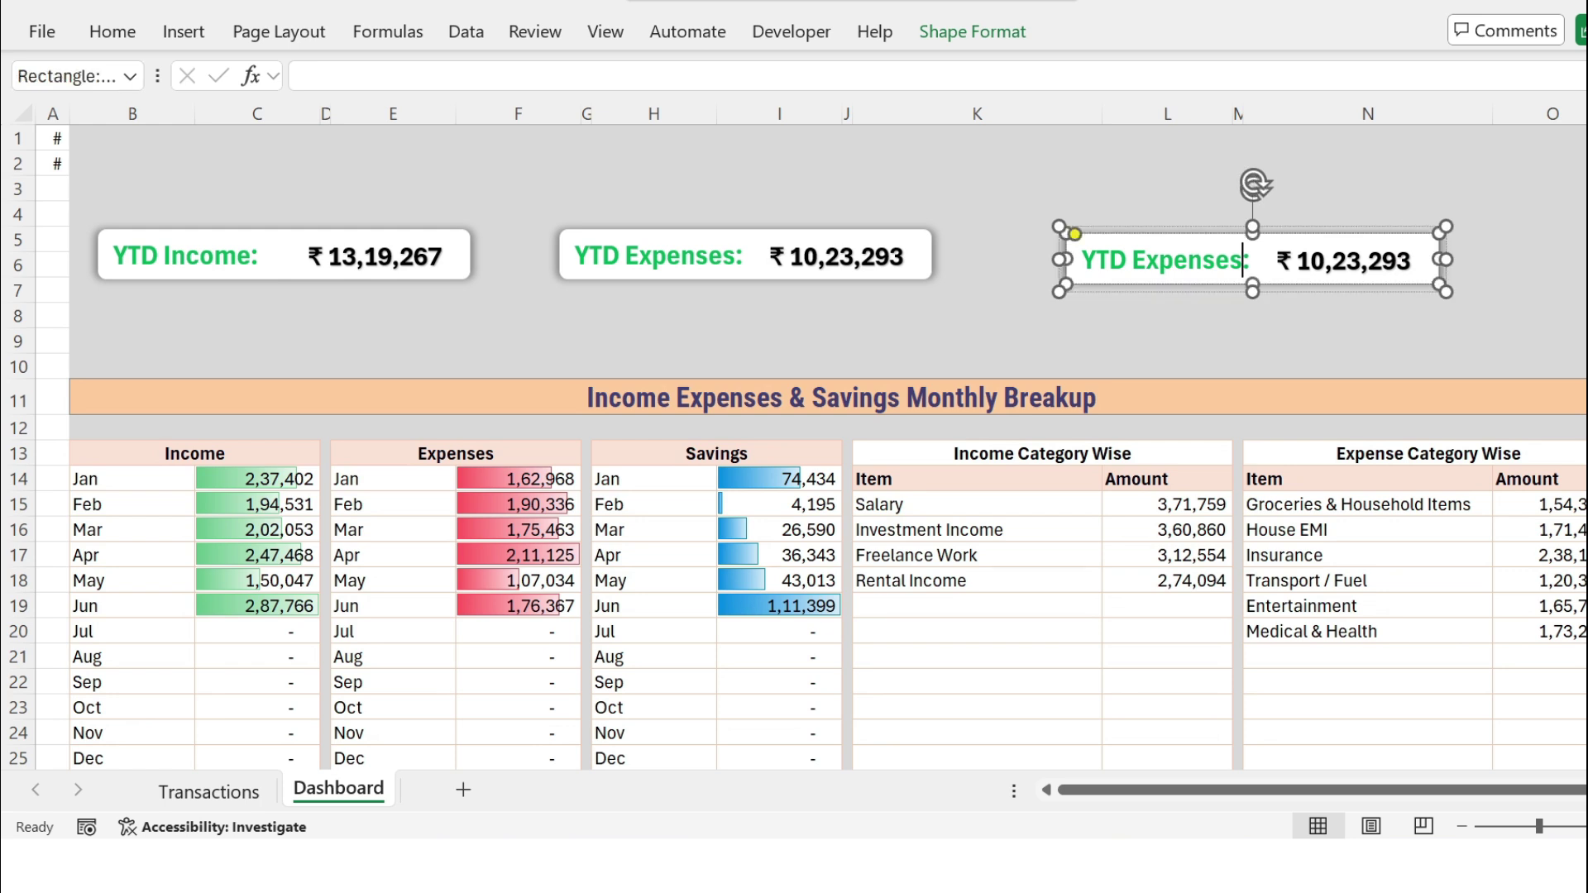
{"action": "key", "text": "BackSpace"}
{"action": "key", "text": "BackSpace"}
{"action": "key", "text": "BackSpace"}
{"action": "key", "text": "BackSpace"}
{"action": "key", "text": "BackSpace"}
{"action": "key", "text": "BackSpace"}
{"action": "key", "text": "BackSpace"}
{"action": "key", "text": "BackSpace"}
{"action": "type", "text": "Savings"}
Step: Colour the "YTD Savings:" label text standard light blue
{"action": "key", "text": "ctrl+a"}
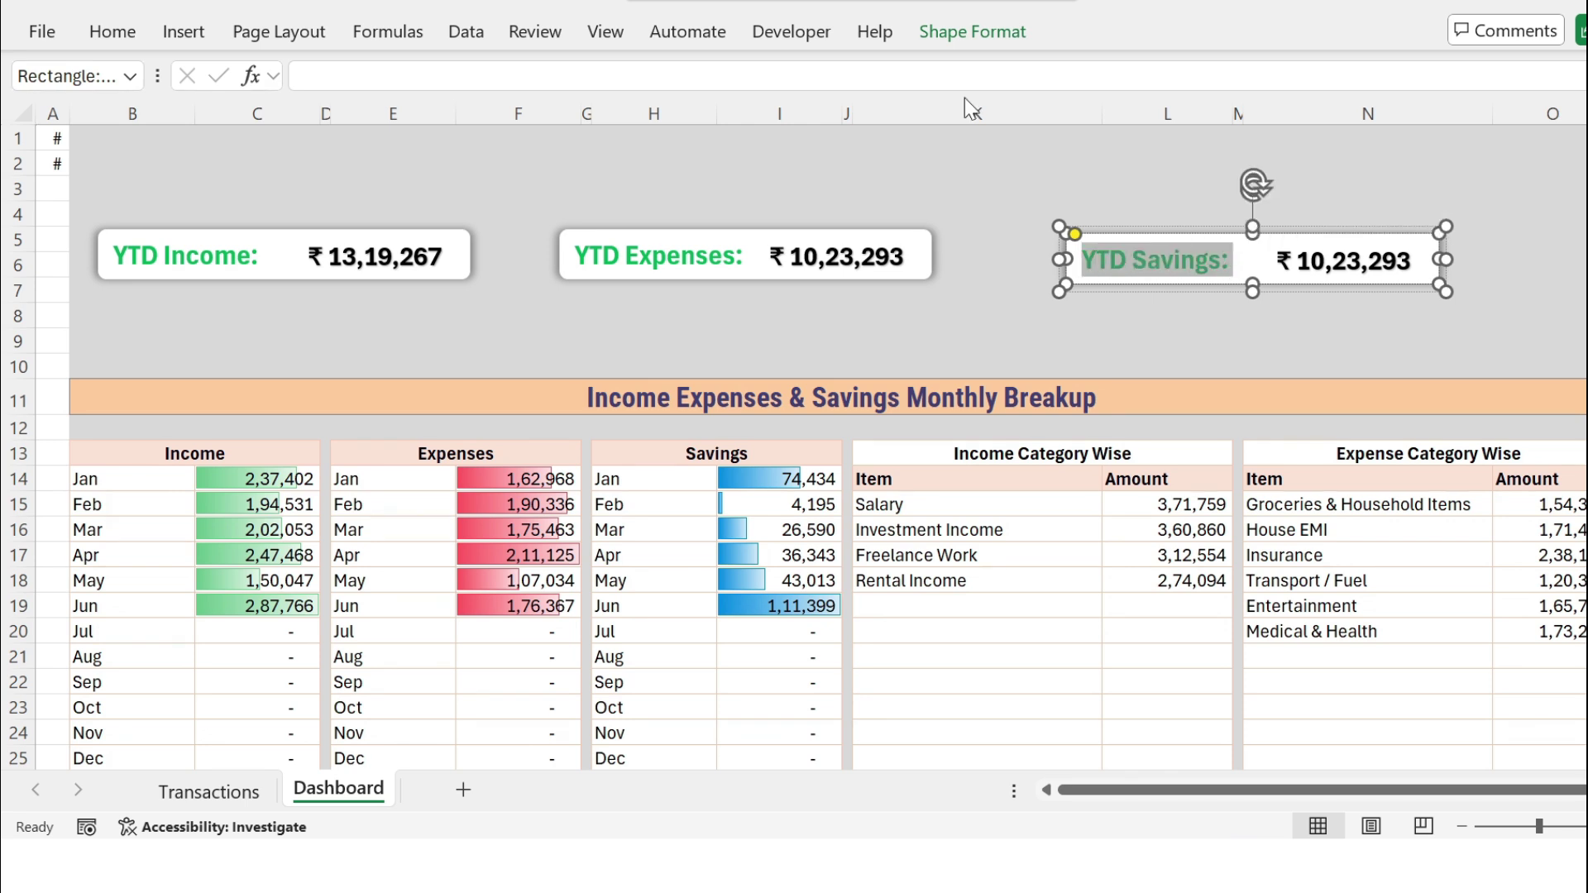
{"action": "left_click", "coordinate": [113, 33]}
{"action": "left_click", "coordinate": [443, 124]}
{"action": "left_click", "coordinate": [661, 555]}
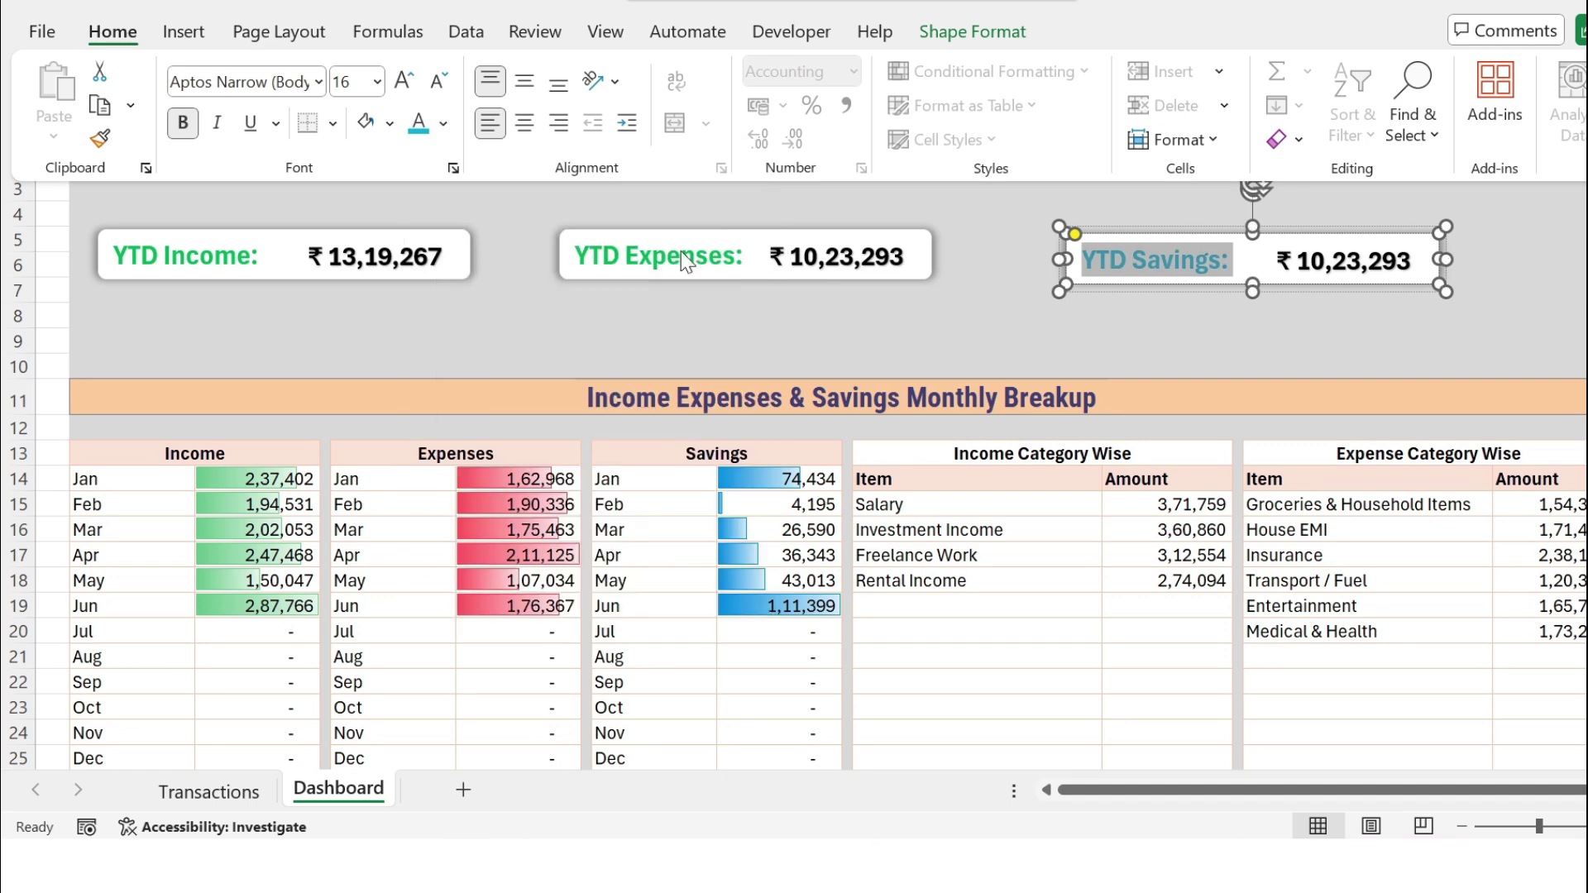
Step: Colour the "YTD Expenses:" label text standard red
{"action": "left_click", "coordinate": [668, 263]}
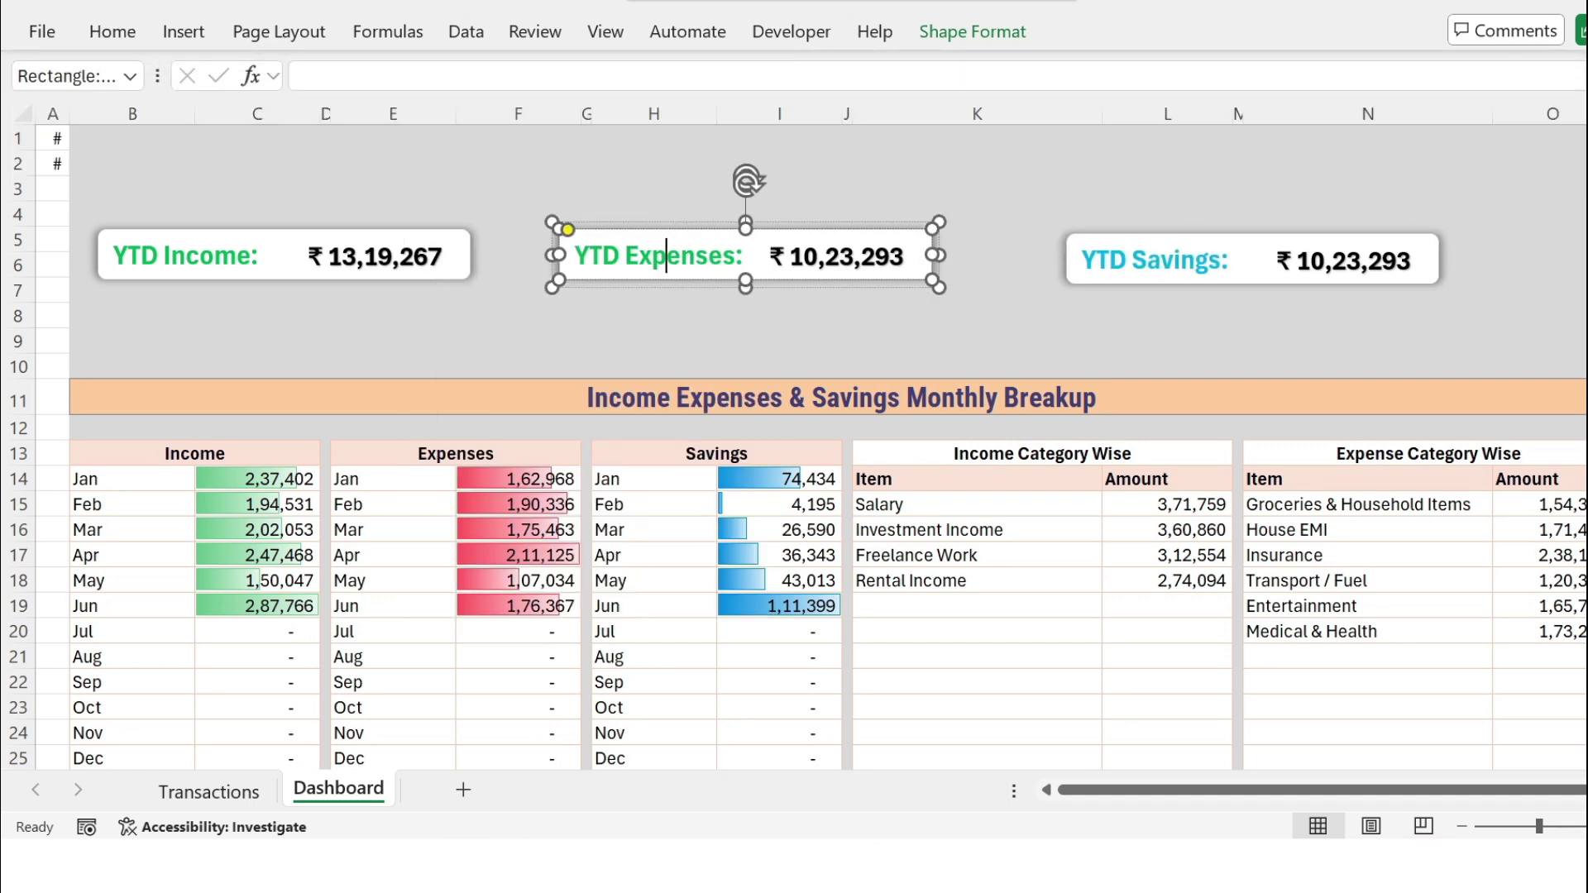
{"action": "left_click_drag", "start_coordinate": [575, 256], "coordinate": [744, 257]}
{"action": "left_click", "coordinate": [112, 33]}
{"action": "left_click", "coordinate": [444, 124]}
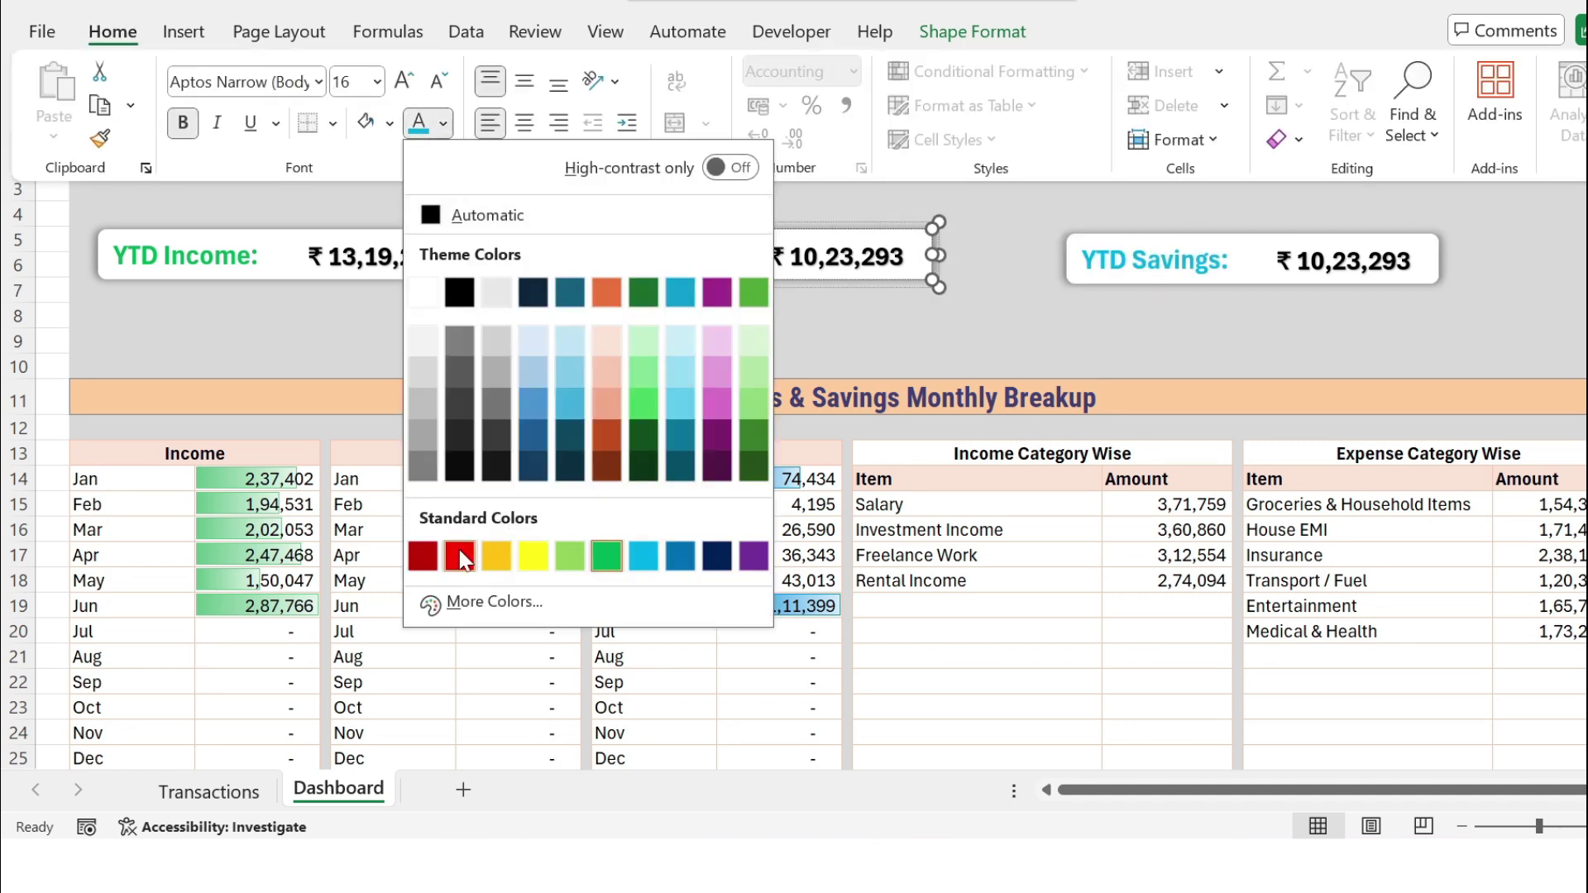
{"action": "left_click", "coordinate": [461, 560]}
{"action": "key", "text": "Escape"}
Step: In cell A3, enter a SUM formula totalling the monthly savings in I14:I25
{"action": "left_click", "coordinate": [45, 190]}
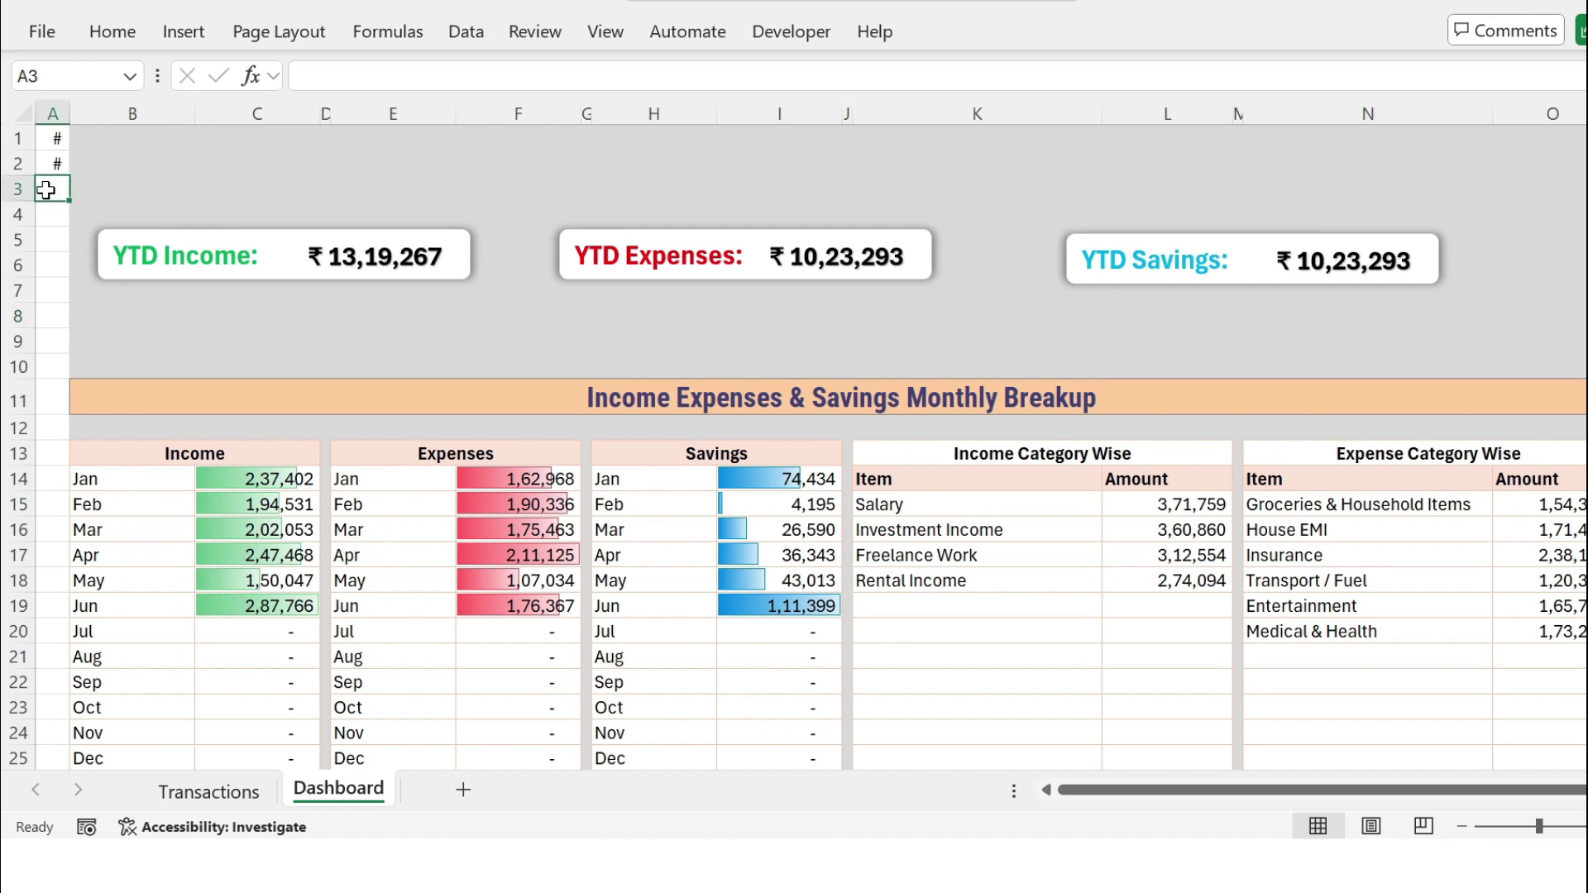
{"action": "type", "text": "="}
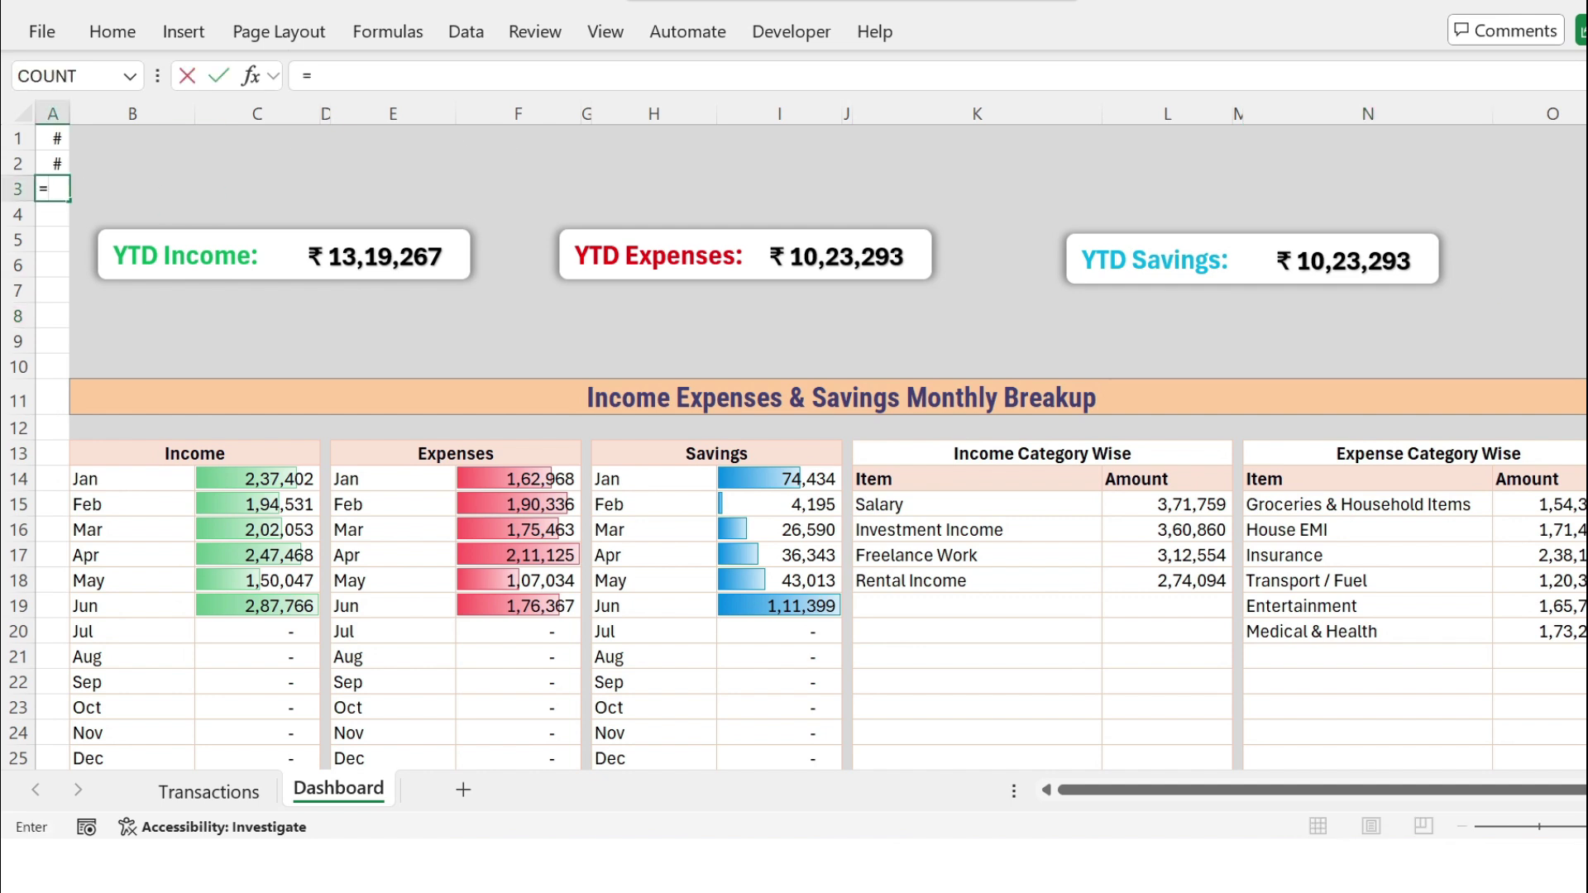
{"action": "type", "text": "sum"}
{"action": "key", "text": "Tab"}
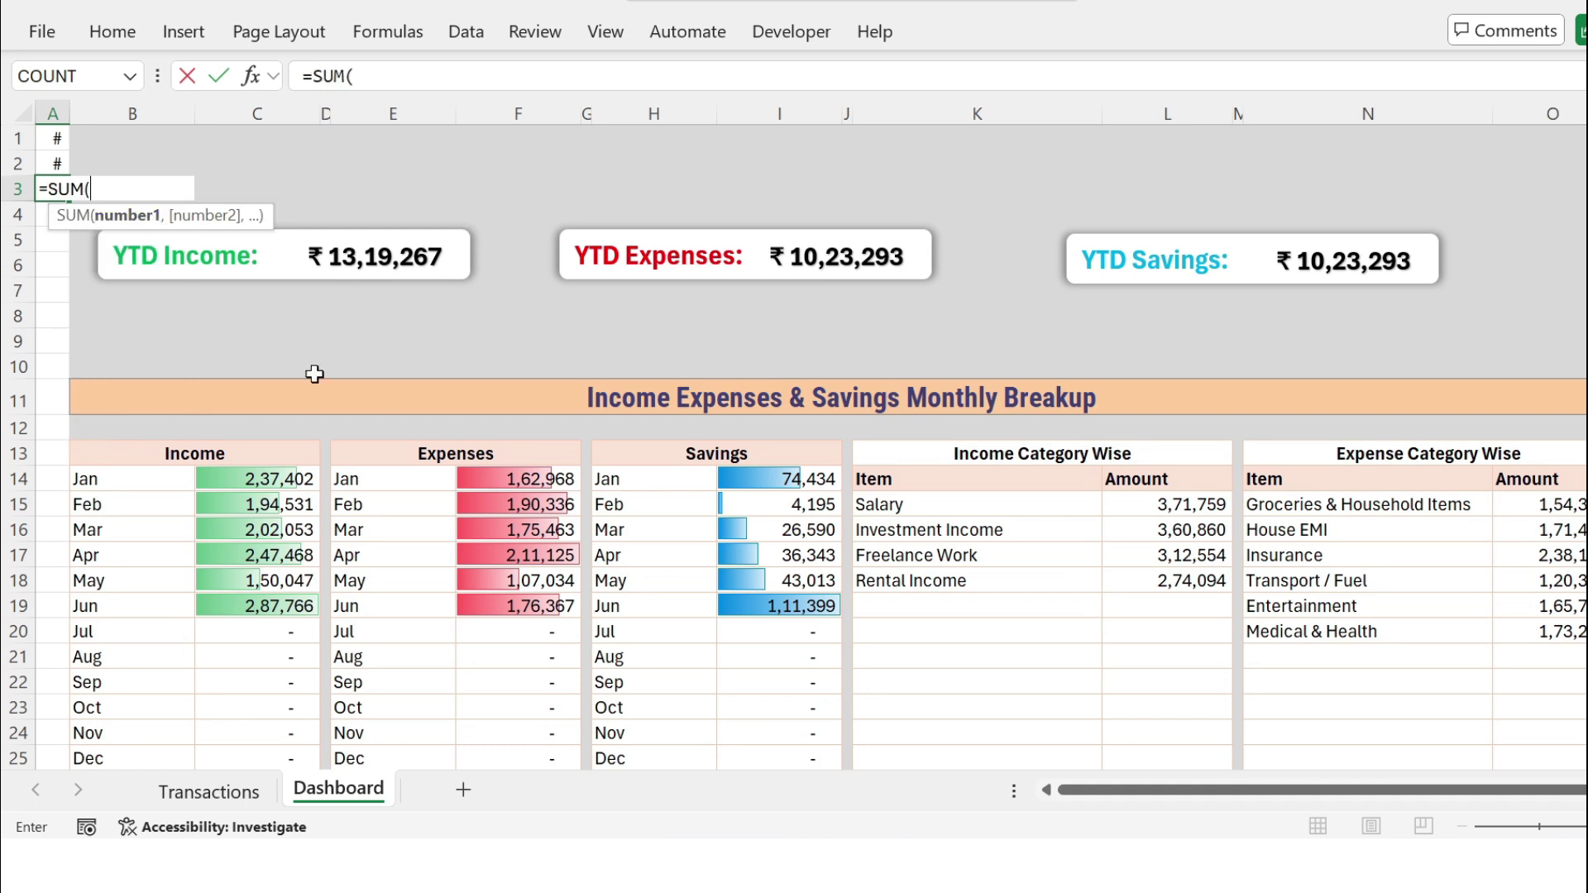
{"action": "left_click_drag", "start_coordinate": [790, 478], "coordinate": [792, 699]}
{"action": "type", "text": ")"}
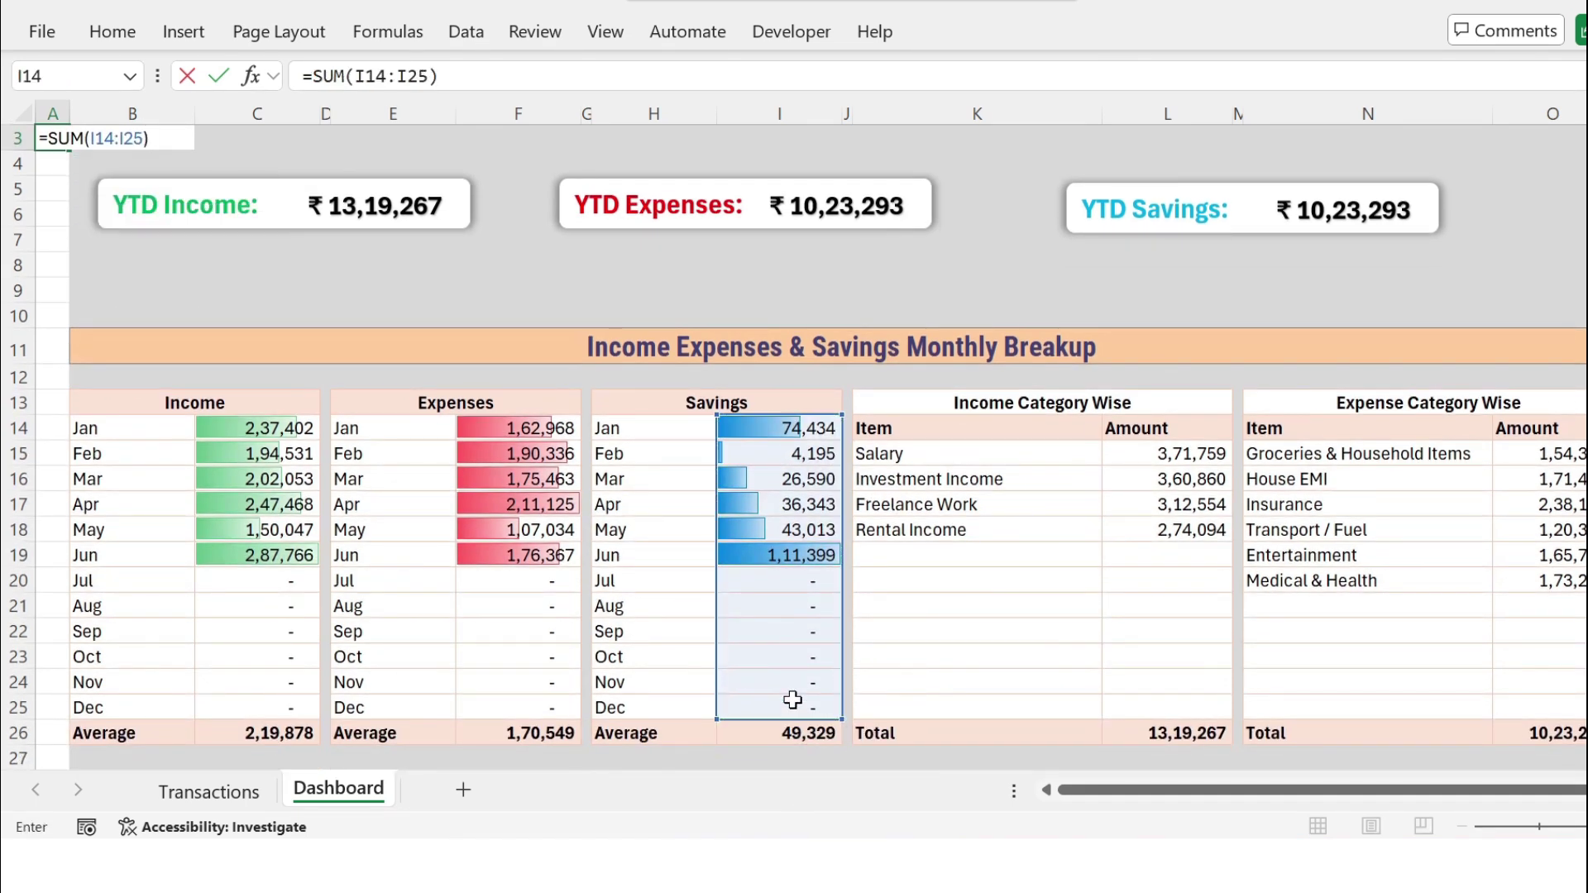
{"action": "key", "text": "Return"}
{"action": "key", "text": "Up"}
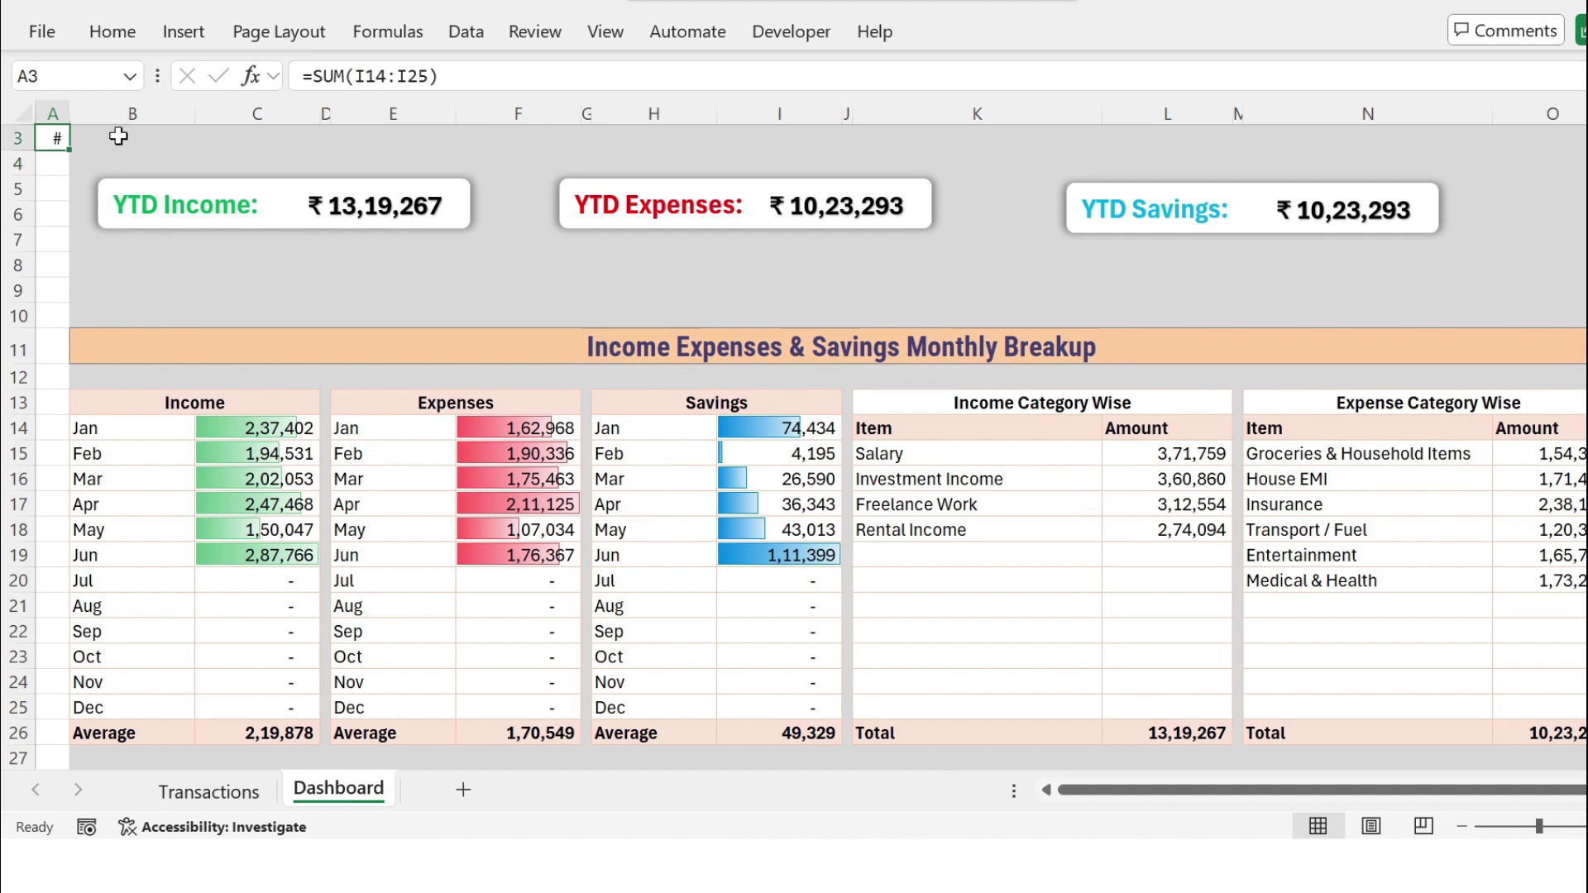
Step: Format the savings total in A3 as rupee currency without decimal places
{"action": "left_click", "coordinate": [112, 31]}
{"action": "left_click", "coordinate": [783, 106]}
{"action": "left_click", "coordinate": [823, 146]}
{"action": "left_click", "coordinate": [798, 145]}
{"action": "left_click", "coordinate": [797, 145]}
Step: Link the amount inside the YTD Savings card to cell A3 and set it to 16 pt bold
{"action": "left_click", "coordinate": [1271, 209]}
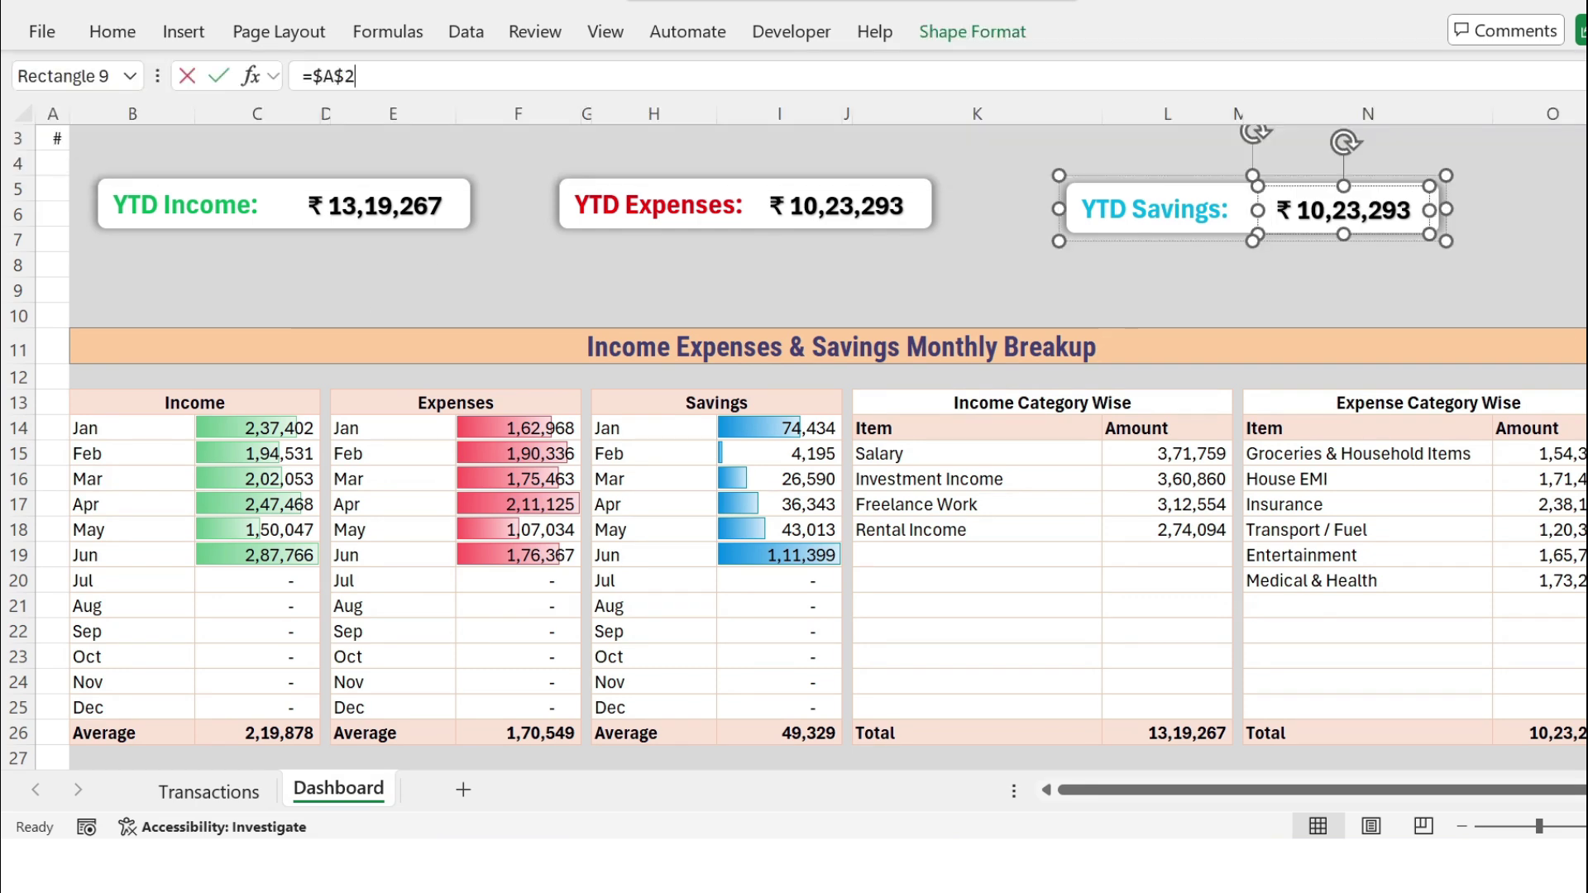
{"action": "key", "text": "Return"}
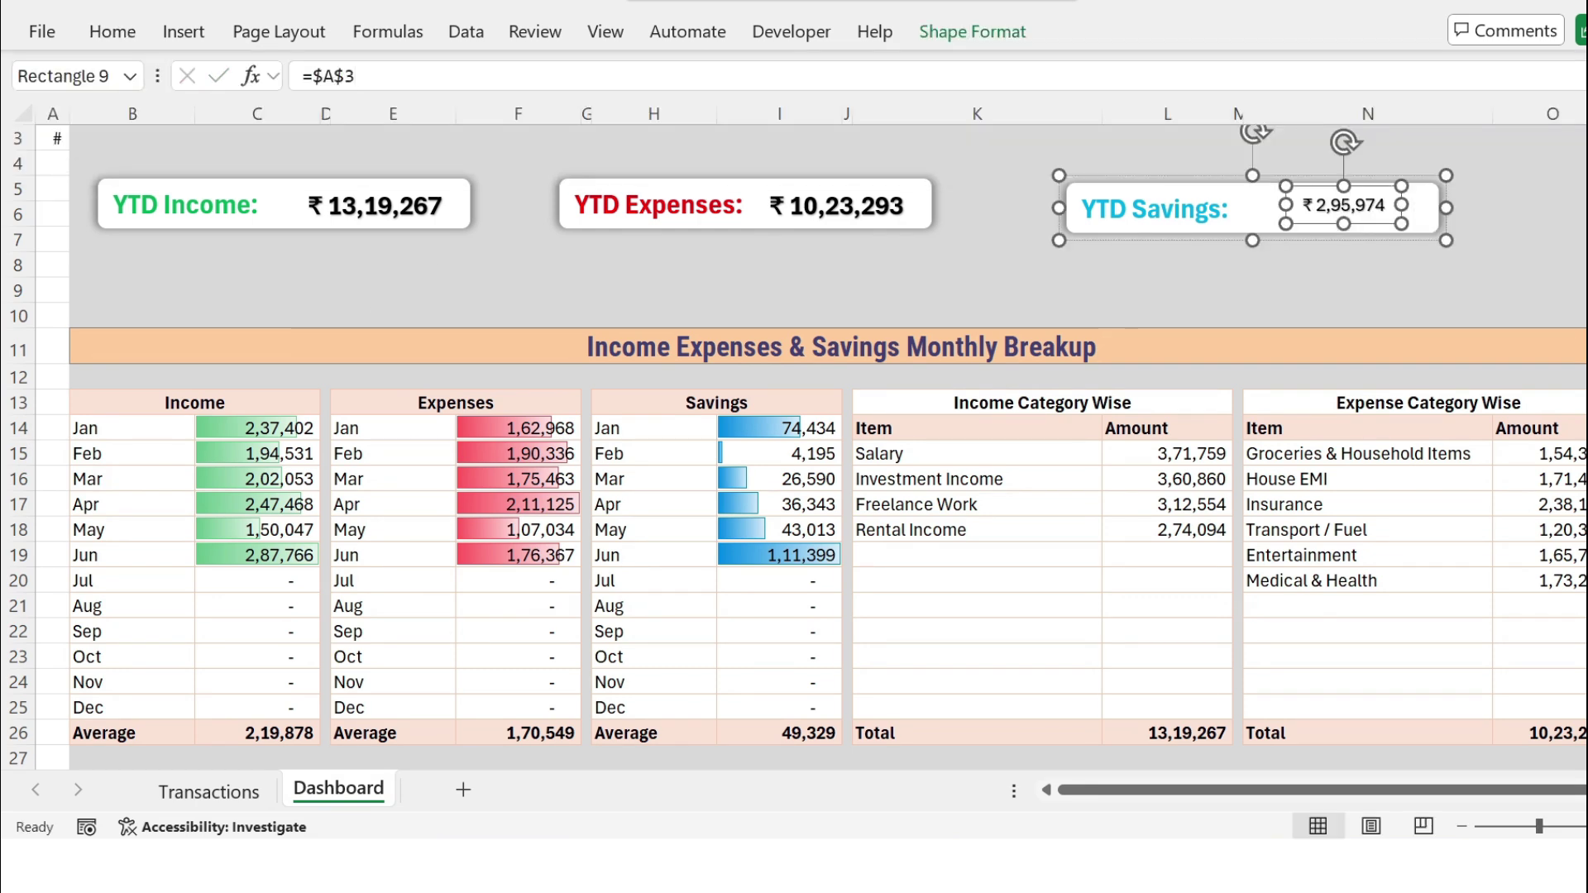
{"action": "left_click", "coordinate": [1340, 213]}
{"action": "left_click", "coordinate": [1339, 212]}
{"action": "left_click", "coordinate": [1340, 212]}
{"action": "double_click", "coordinate": [1340, 211]}
{"action": "left_click", "coordinate": [113, 31]}
{"action": "left_click", "coordinate": [377, 81]}
{"action": "left_click", "coordinate": [354, 342]}
{"action": "left_click", "coordinate": [189, 128]}
{"action": "left_click", "coordinate": [1357, 267]}
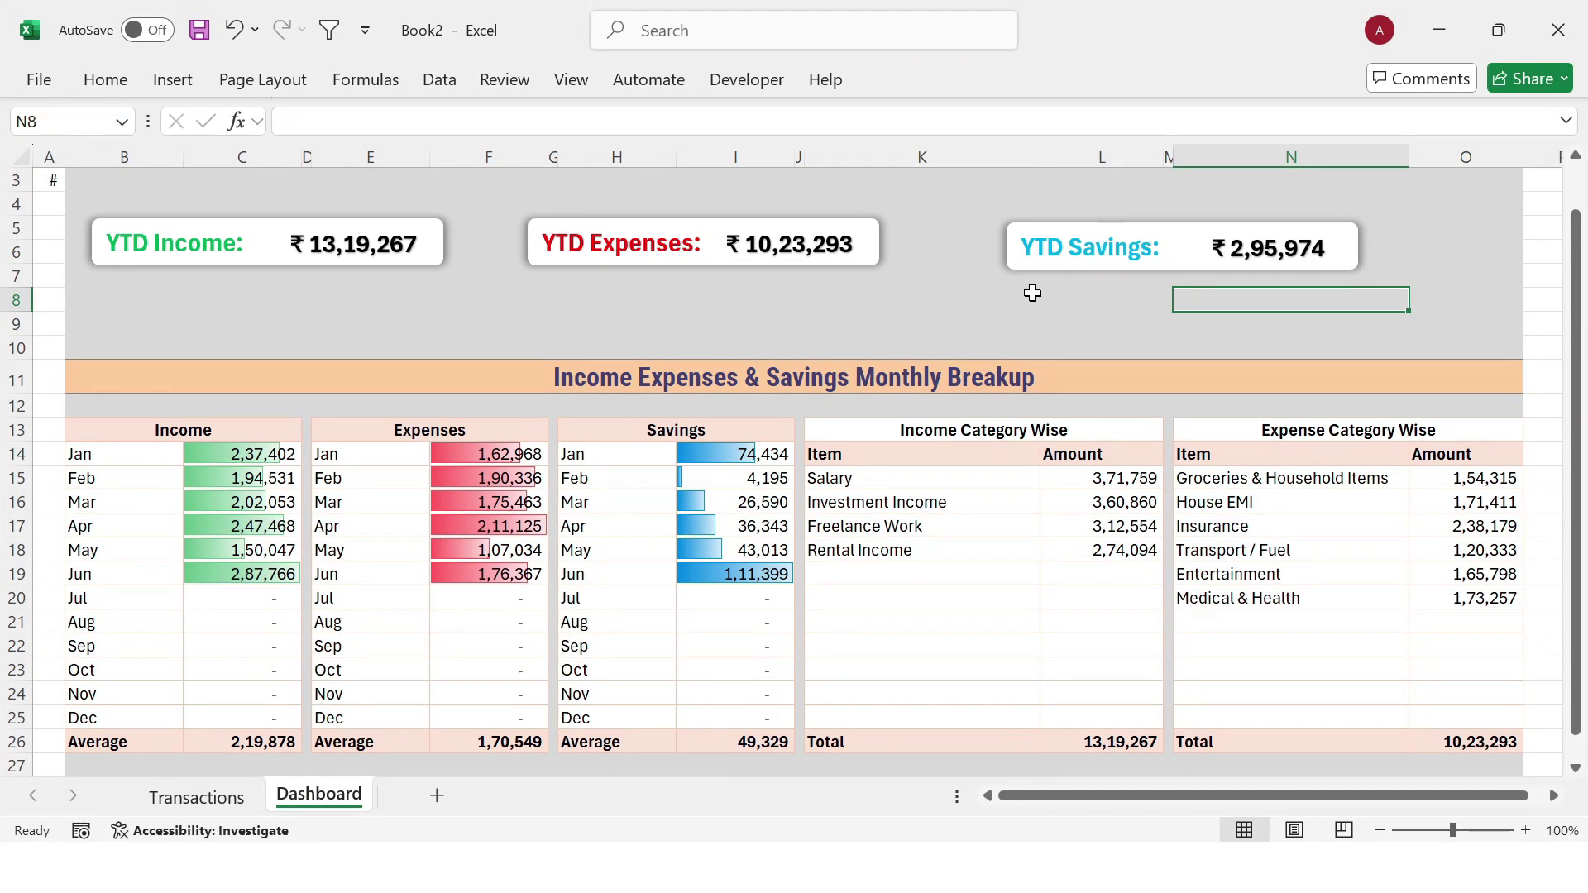
Step: Align the YTD Income, YTD Expenses and YTD Savings cards by their middles
{"action": "left_click", "coordinate": [1049, 258]}
{"action": "left_click", "coordinate": [855, 244], "text": "ctrl"}
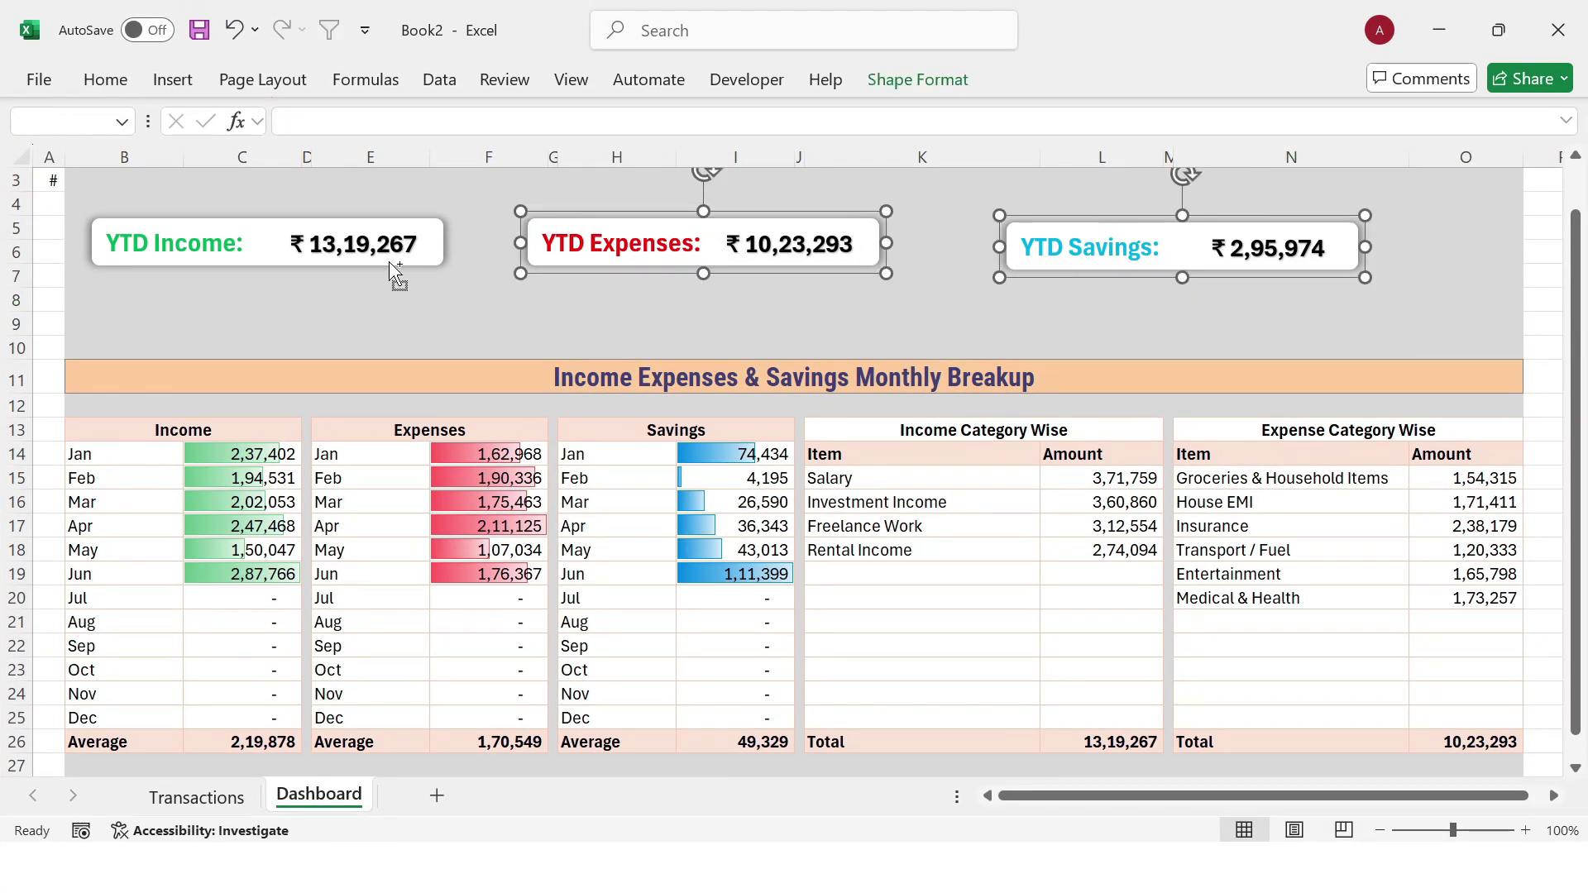
{"action": "left_click", "coordinate": [383, 257], "text": "ctrl"}
{"action": "left_click", "coordinate": [895, 82]}
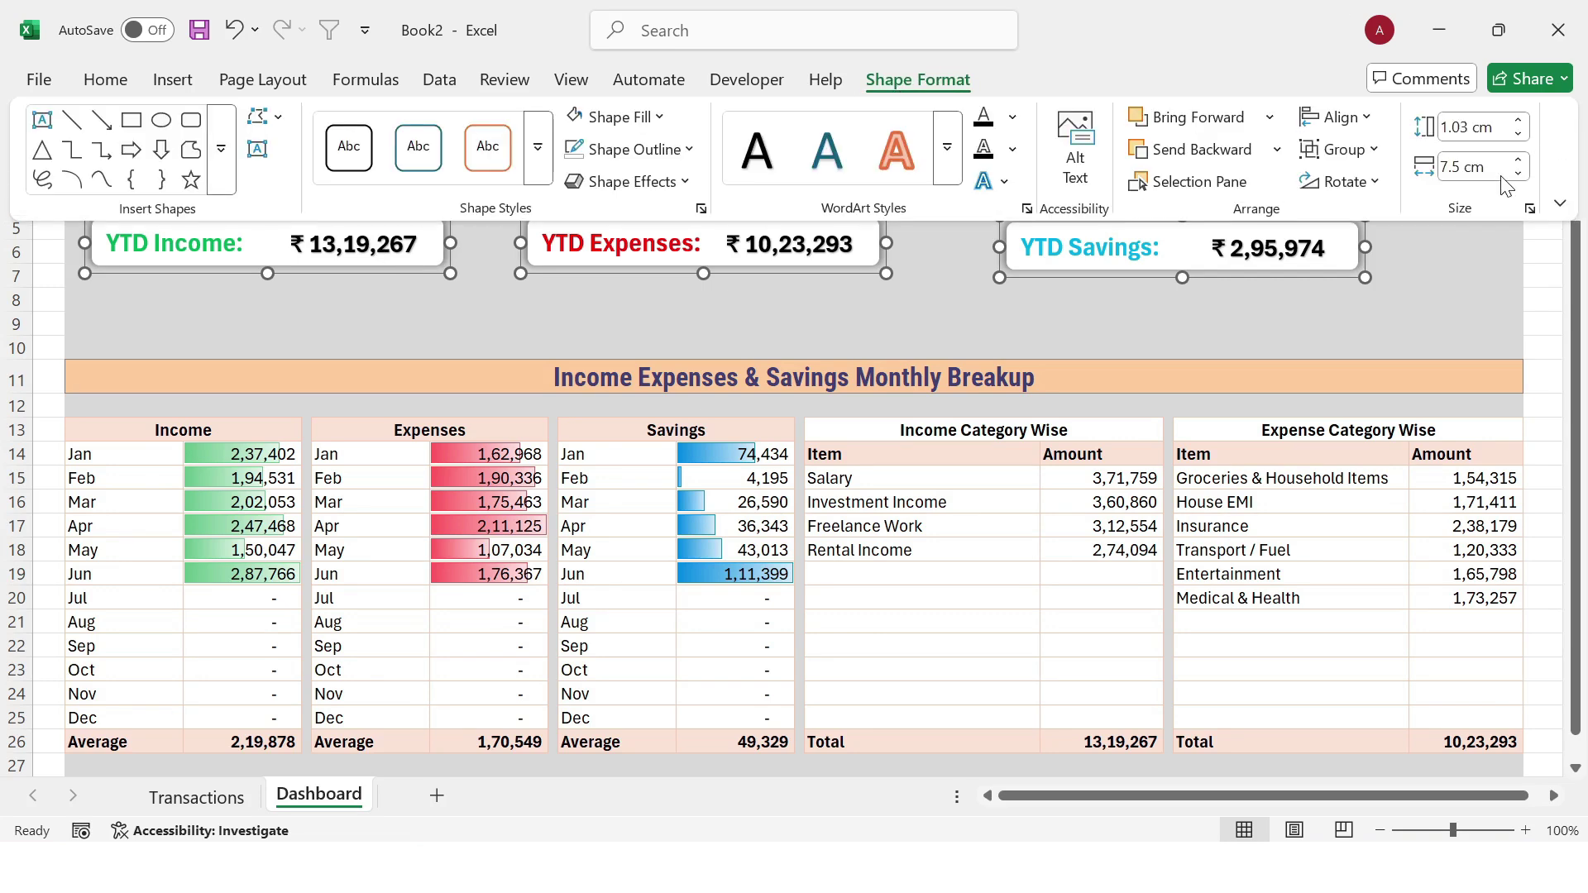
{"action": "left_click", "coordinate": [1339, 117]}
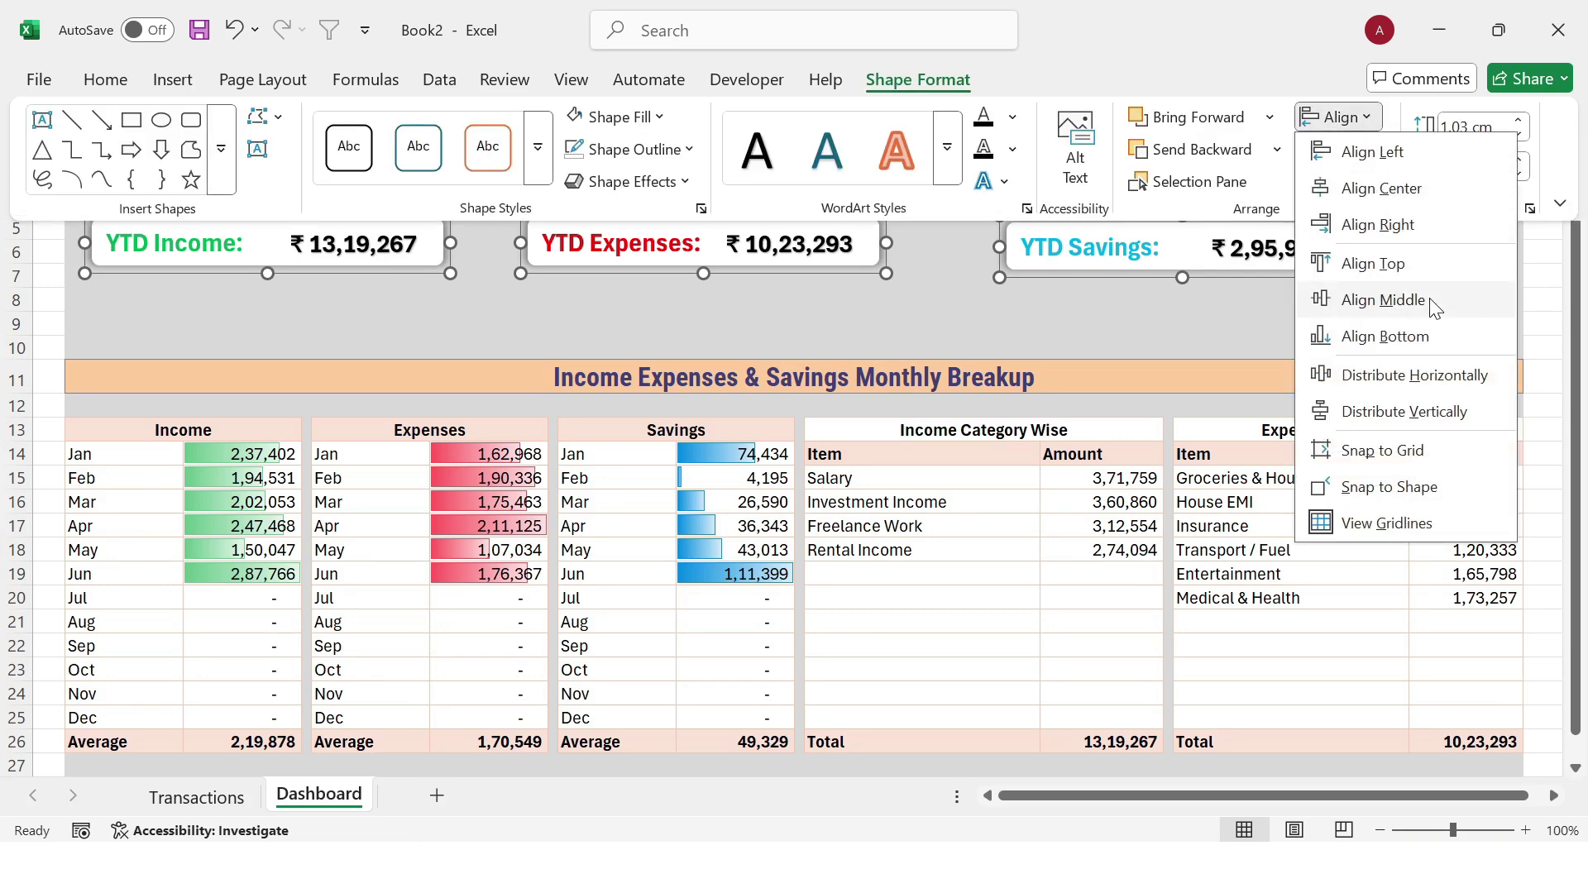
{"action": "left_click", "coordinate": [1381, 312]}
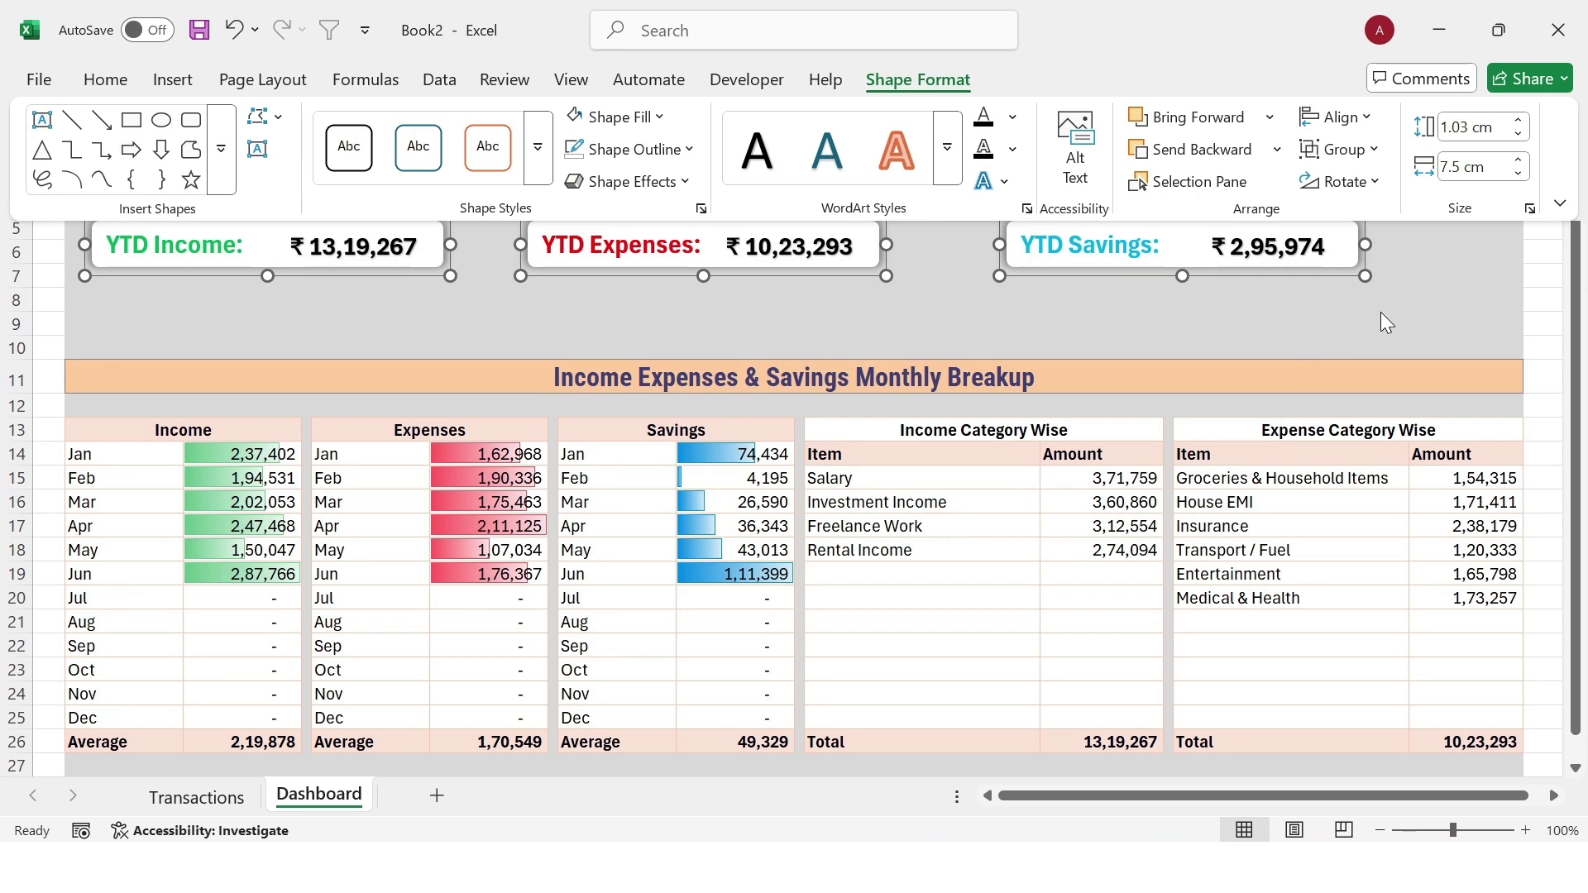
Step: Distribute the three YTD cards horizontally and then vertically
{"action": "left_click", "coordinate": [1369, 126]}
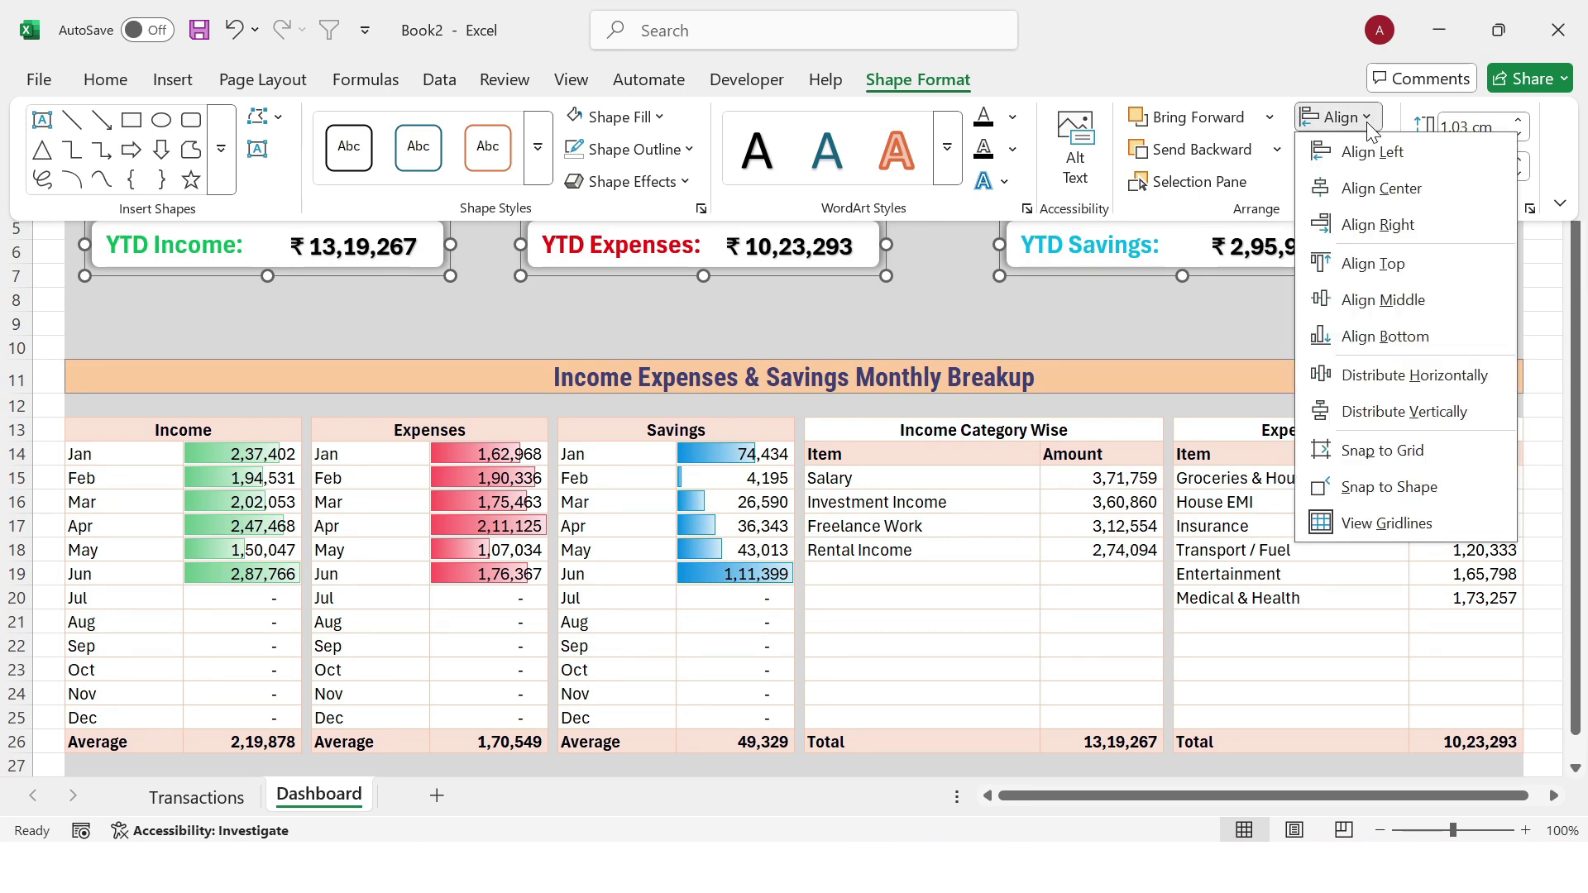
{"action": "left_click", "coordinate": [1386, 385]}
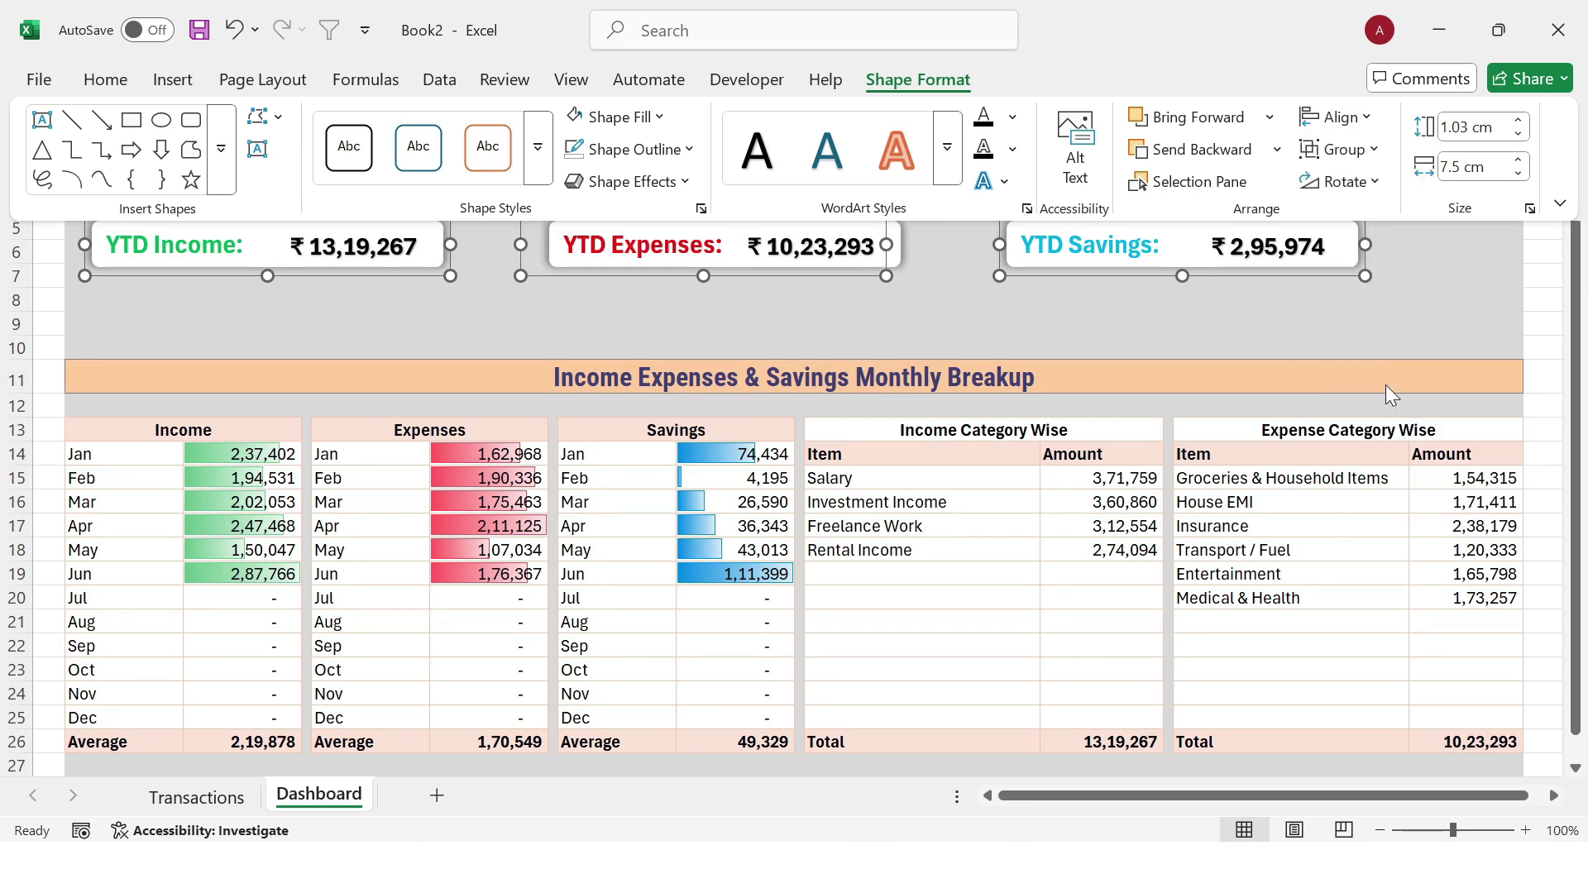
{"action": "left_click", "coordinate": [1367, 126]}
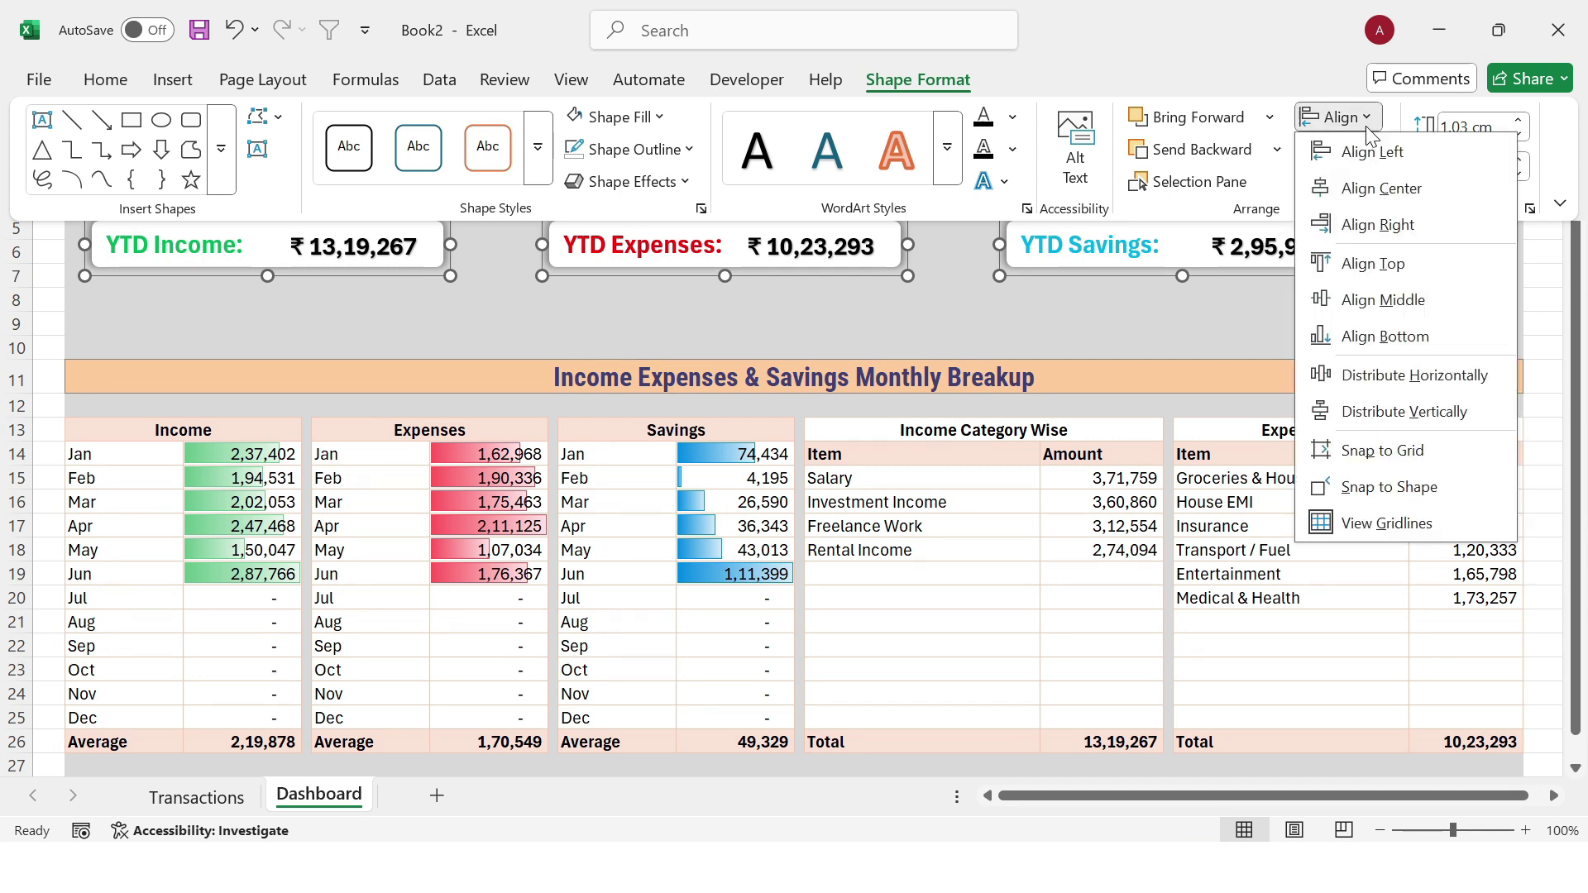
{"action": "left_click", "coordinate": [1395, 424]}
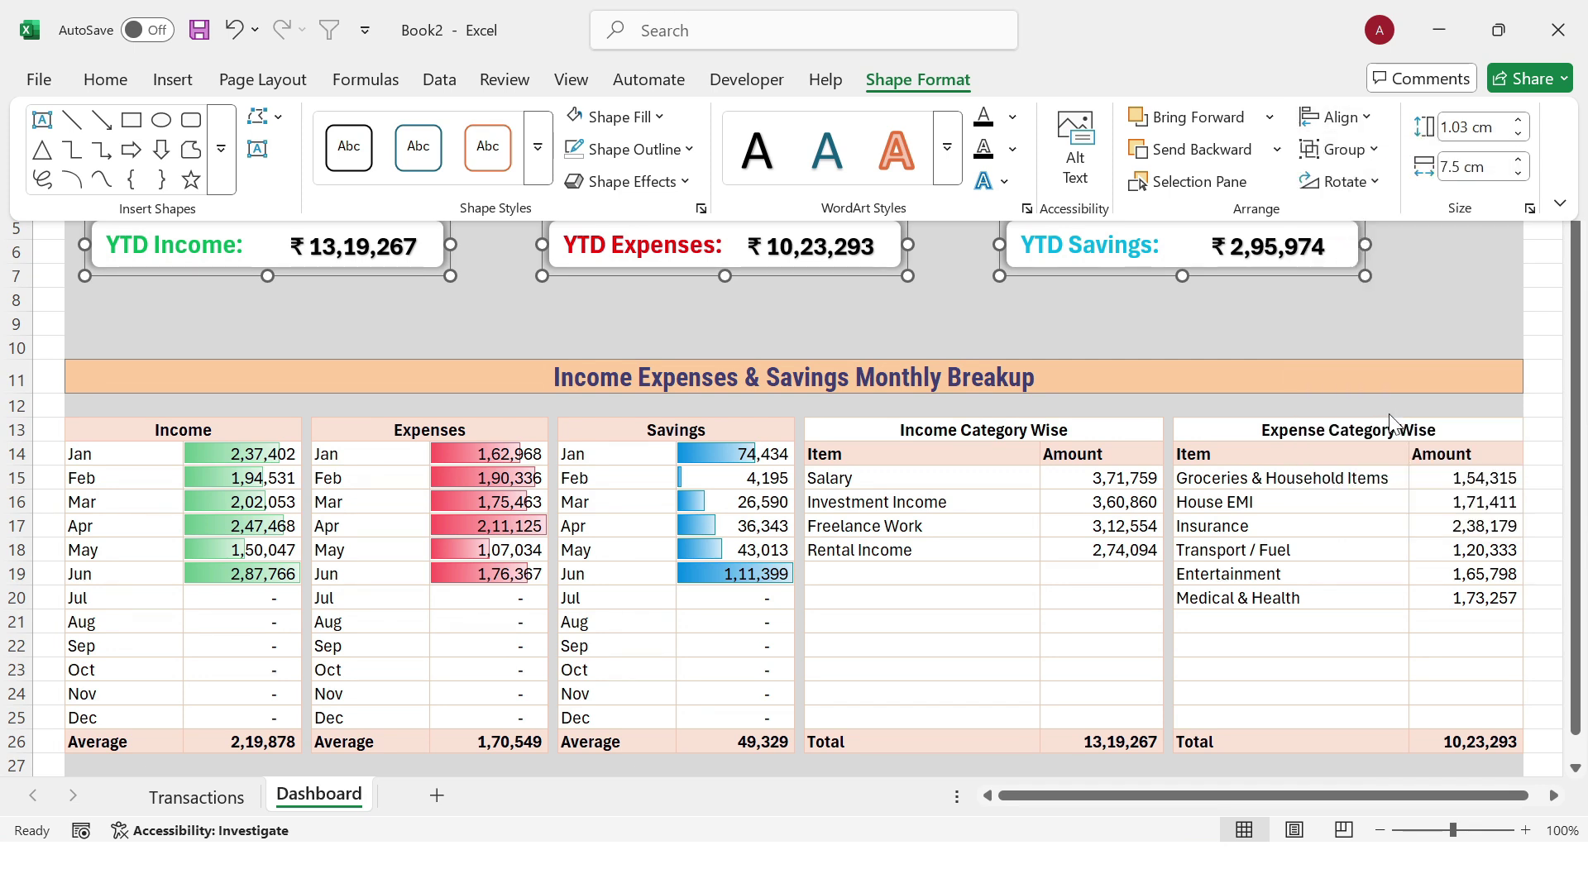
{"action": "left_click", "coordinate": [1304, 302]}
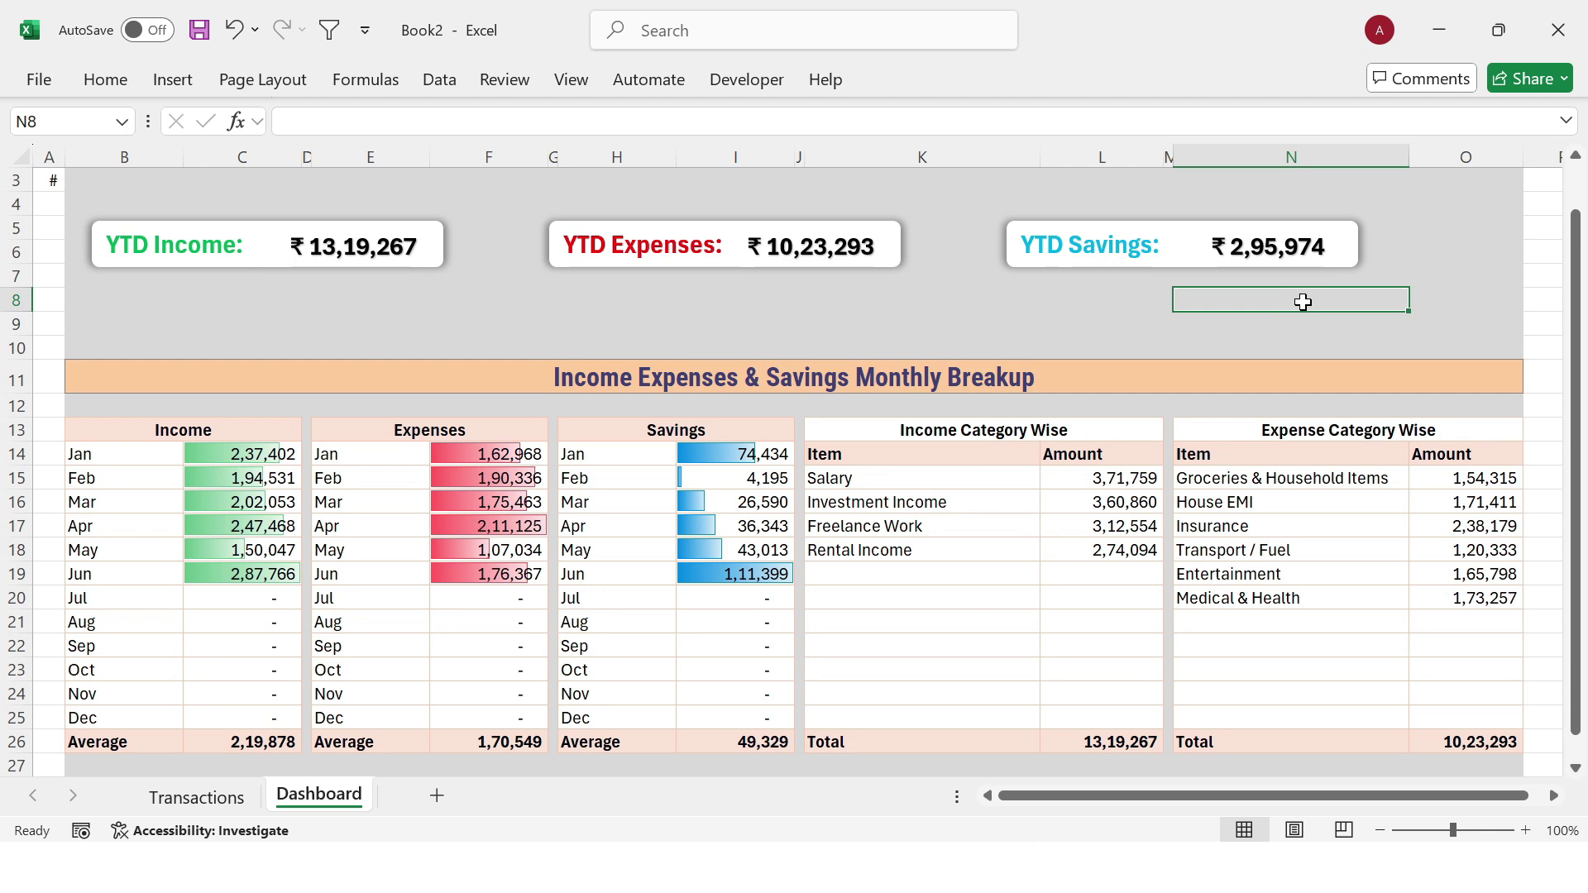
Step: Move the three YTD cards together to rows 5 to 7, roughly centred across columns B to O
{"action": "left_click", "coordinate": [1274, 248]}
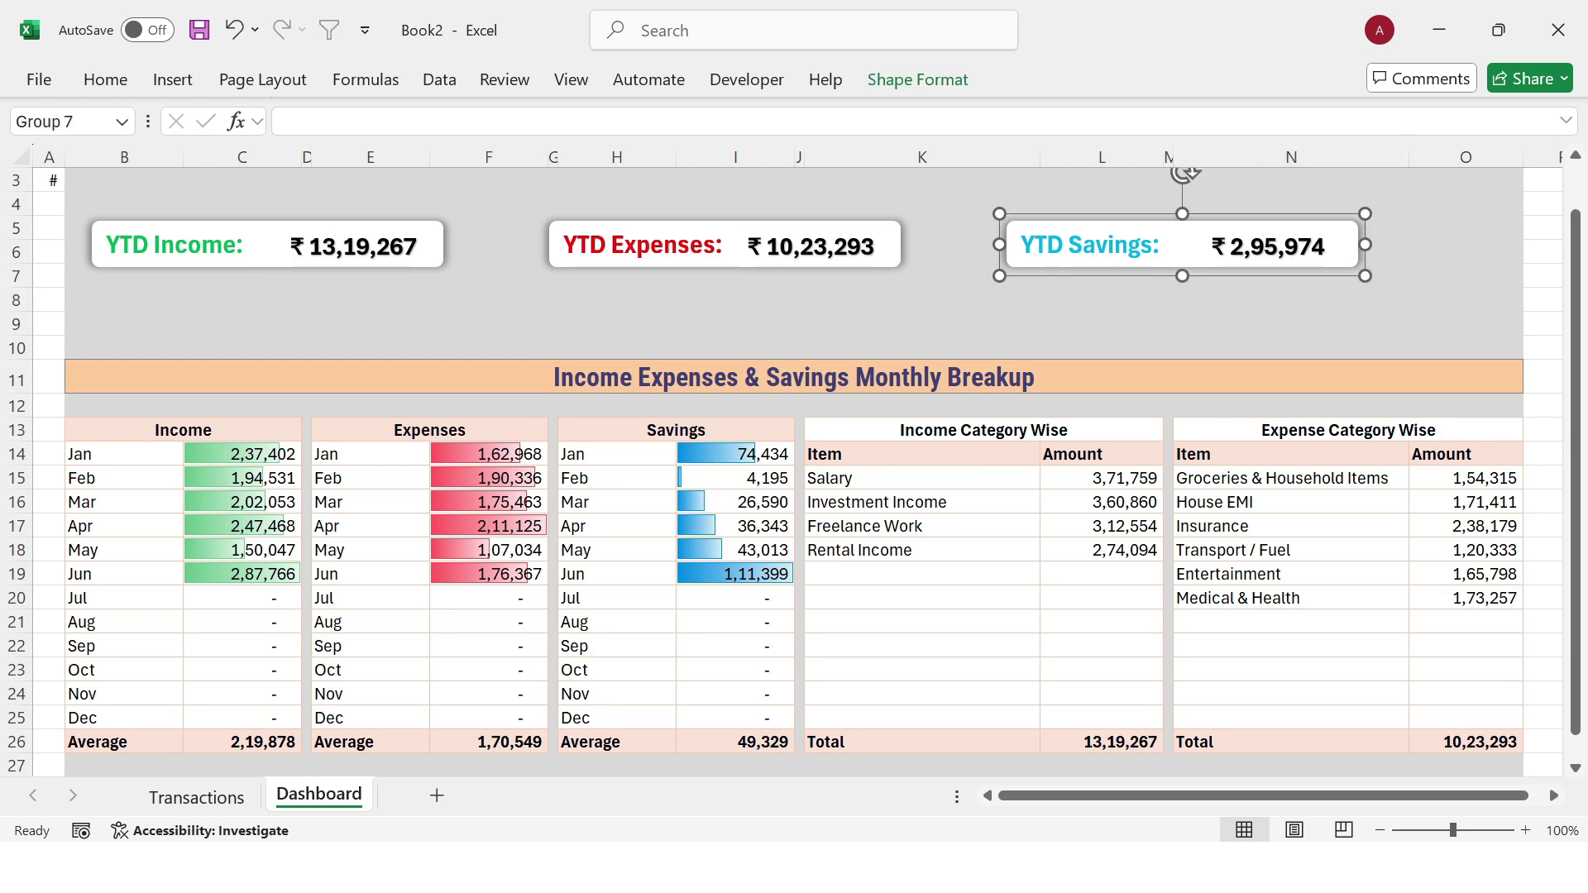
{"action": "left_click", "coordinate": [700, 240], "text": "ctrl"}
{"action": "left_click", "coordinate": [385, 238], "text": "ctrl"}
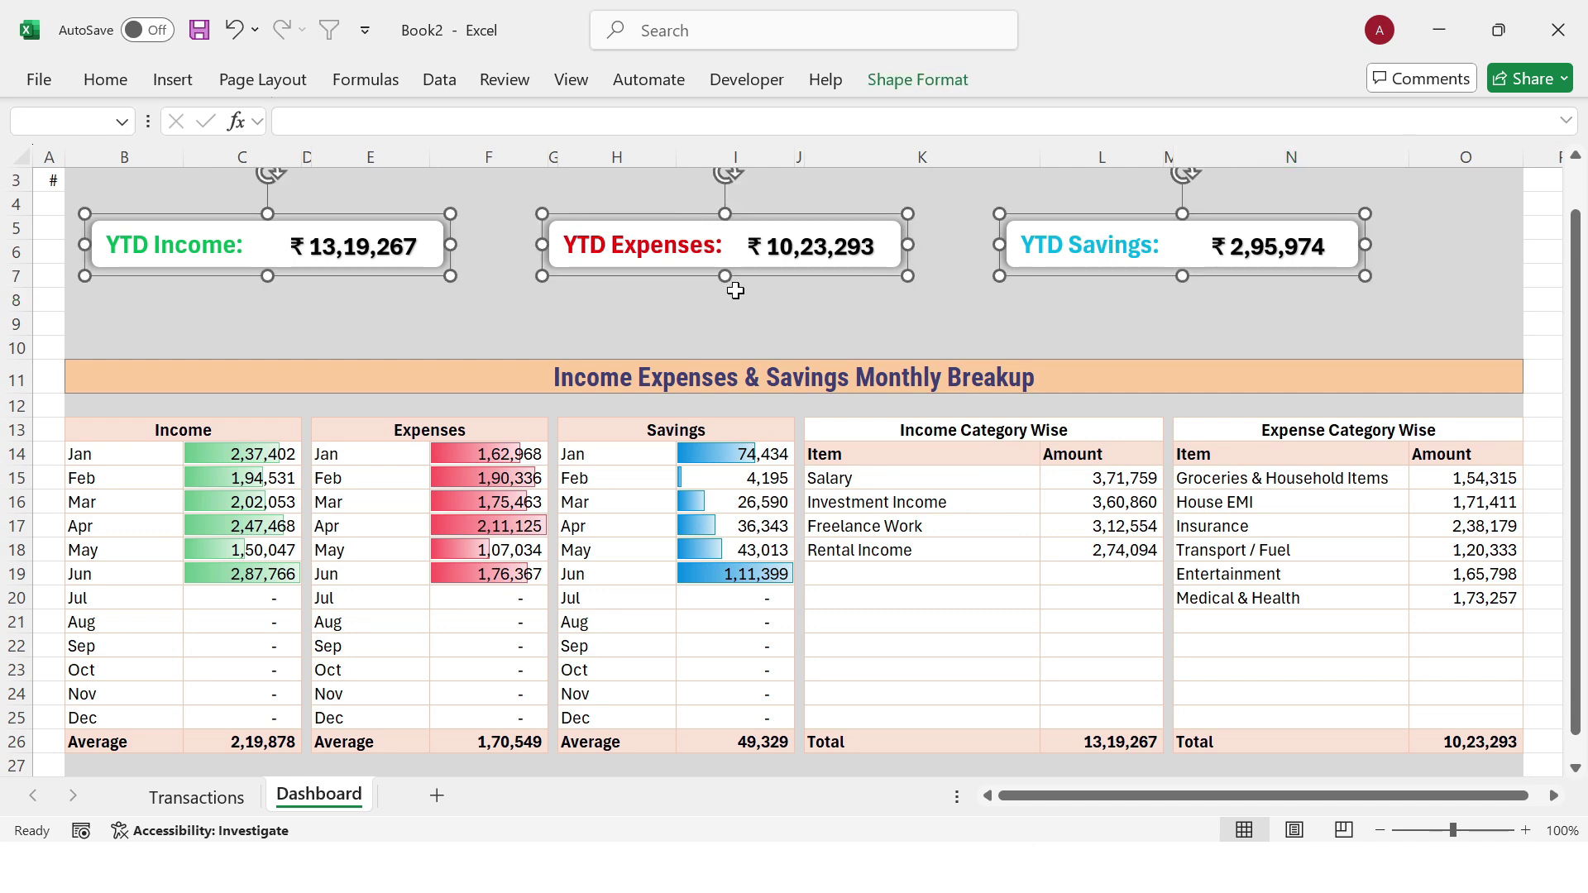
{"action": "mouse_move", "coordinate": [742, 277]}
{"action": "left_mouse_down"}
{"action": "mouse_move", "coordinate": [827, 284]}
{"action": "mouse_move", "coordinate": [933, 333]}
{"action": "left_mouse_up"}
{"action": "key", "text": "ctrl+z"}
{"action": "left_click", "coordinate": [1460, 291]}
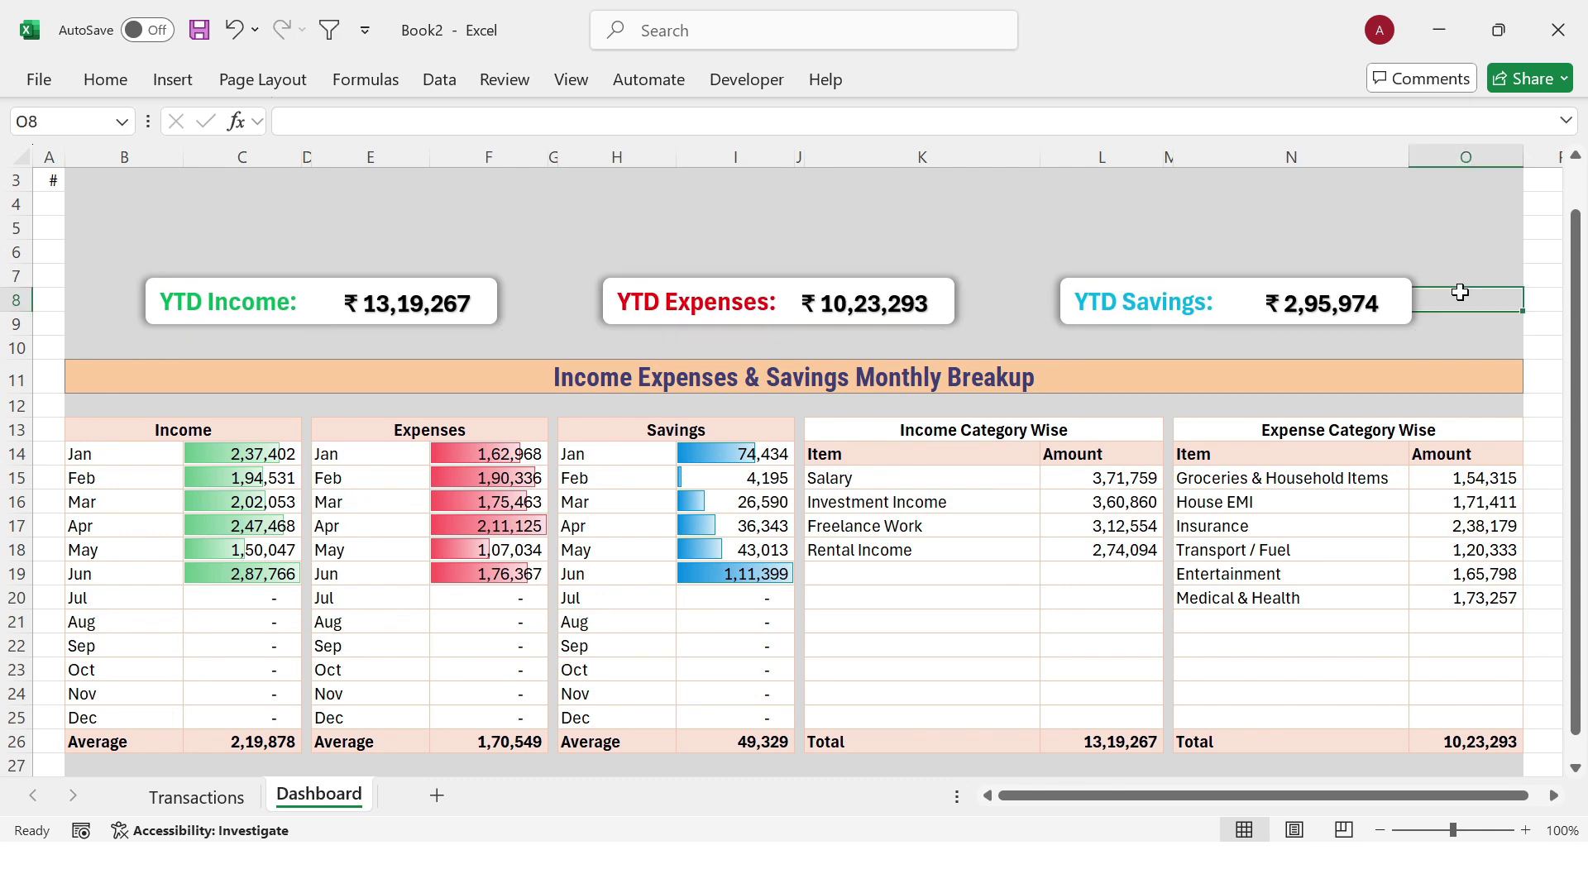
{"action": "scroll", "coordinate": [1460, 291], "scroll_direction": "up", "scroll_amount": 1}
{"action": "key", "text": "ctrl+z"}
{"action": "left_click_drag", "start_coordinate": [756, 329], "coordinate": [818, 339]}
{"action": "left_click", "coordinate": [887, 367]}
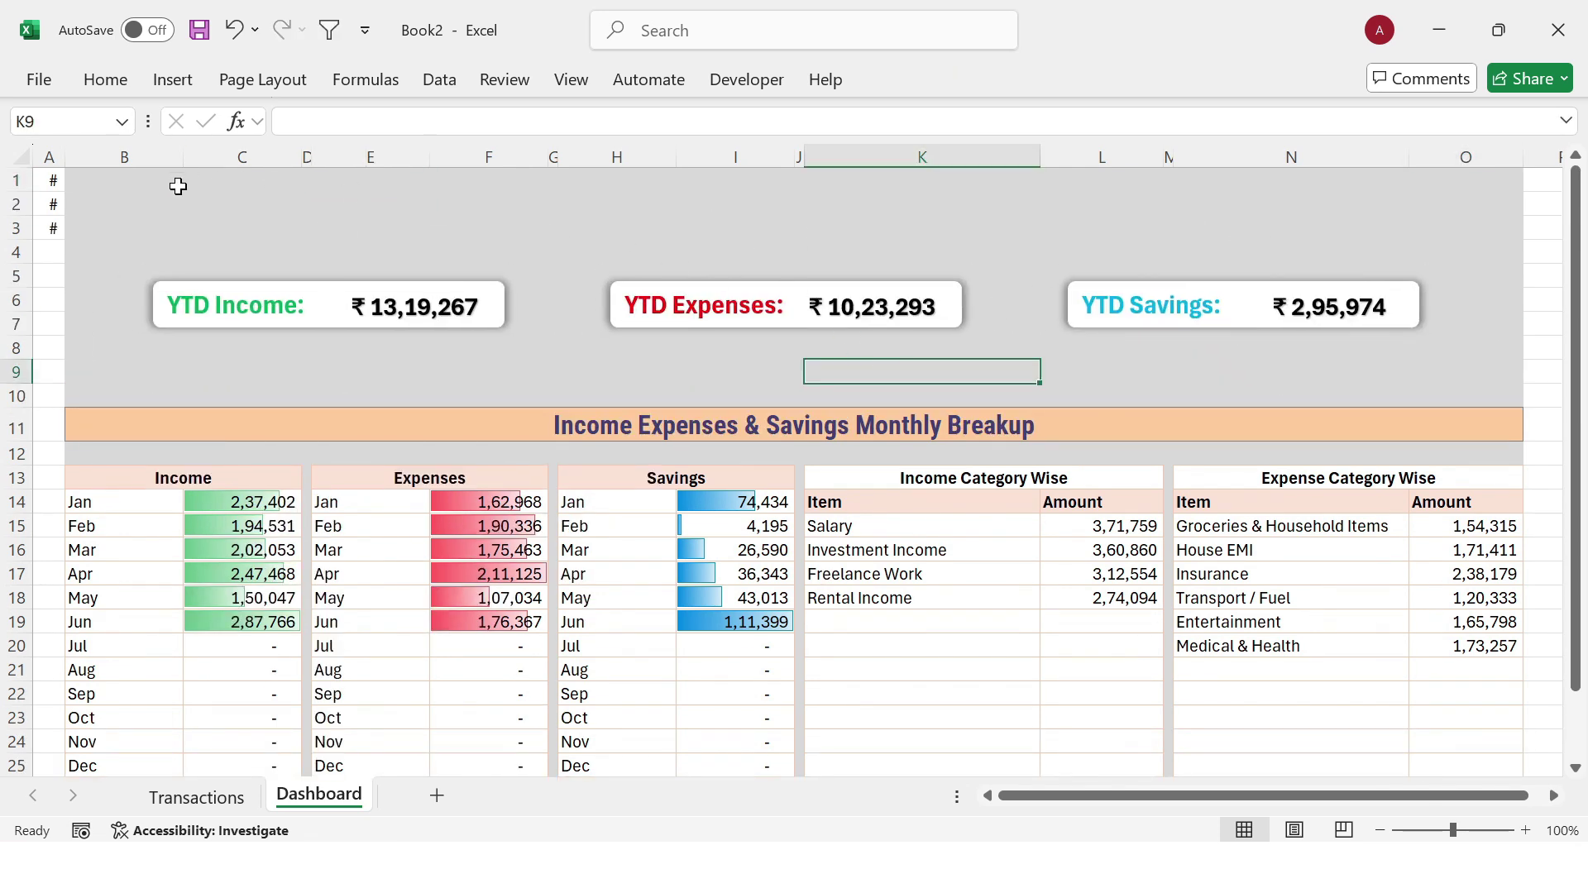
Step: Apply the Input cell style to B3:O4, then merge and centre the range
{"action": "left_click", "coordinate": [87, 231]}
{"action": "left_click_drag", "start_coordinate": [86, 239], "coordinate": [538, 253]}
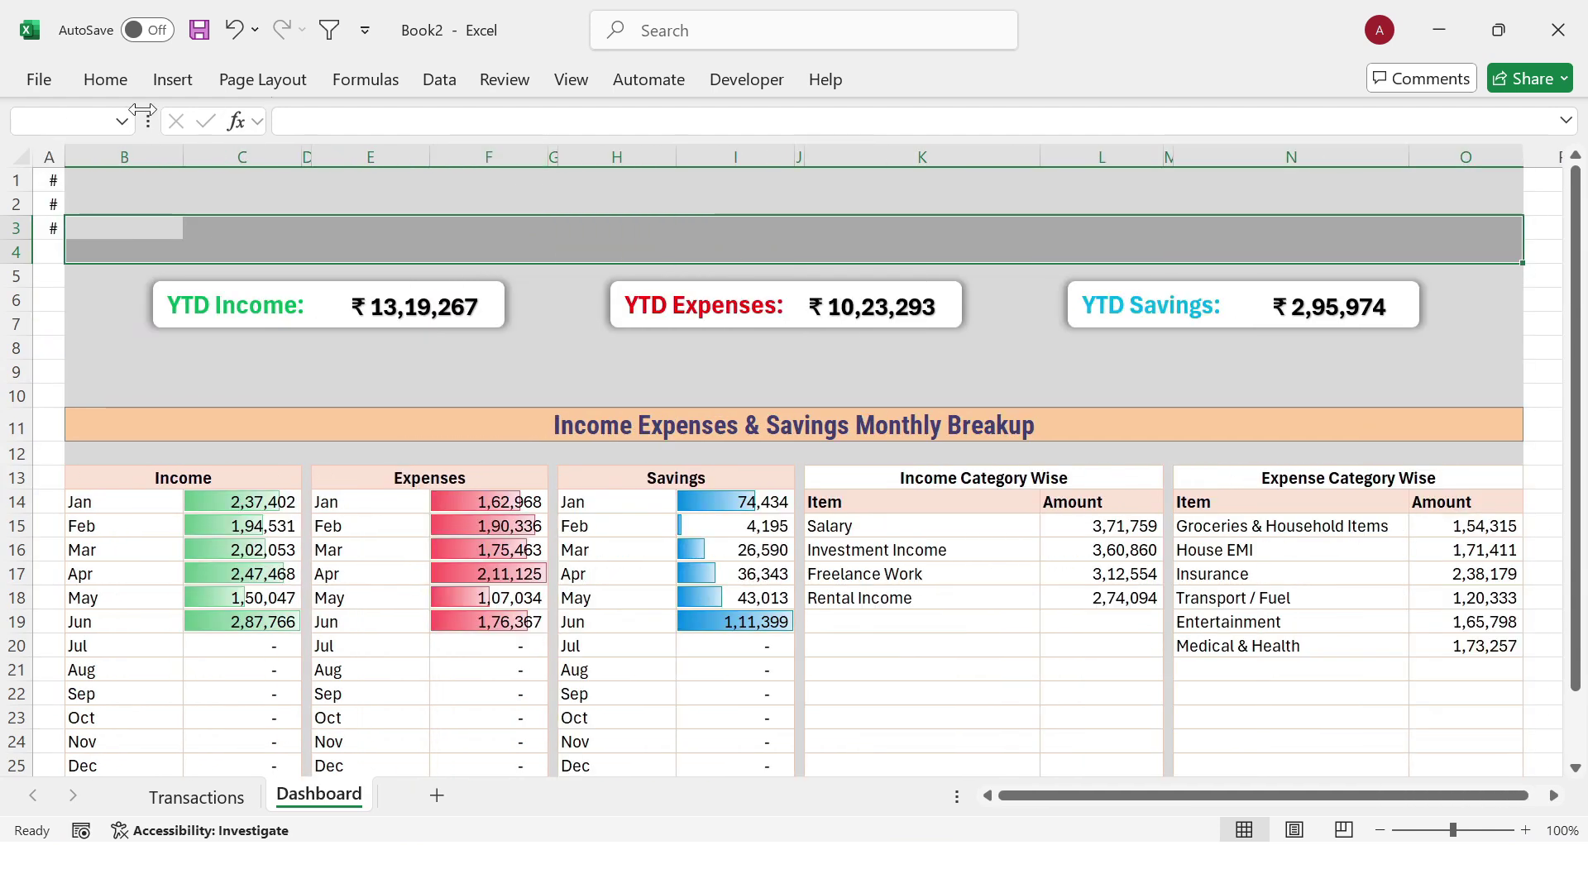
{"action": "left_click", "coordinate": [105, 79]}
{"action": "left_click", "coordinate": [928, 185]}
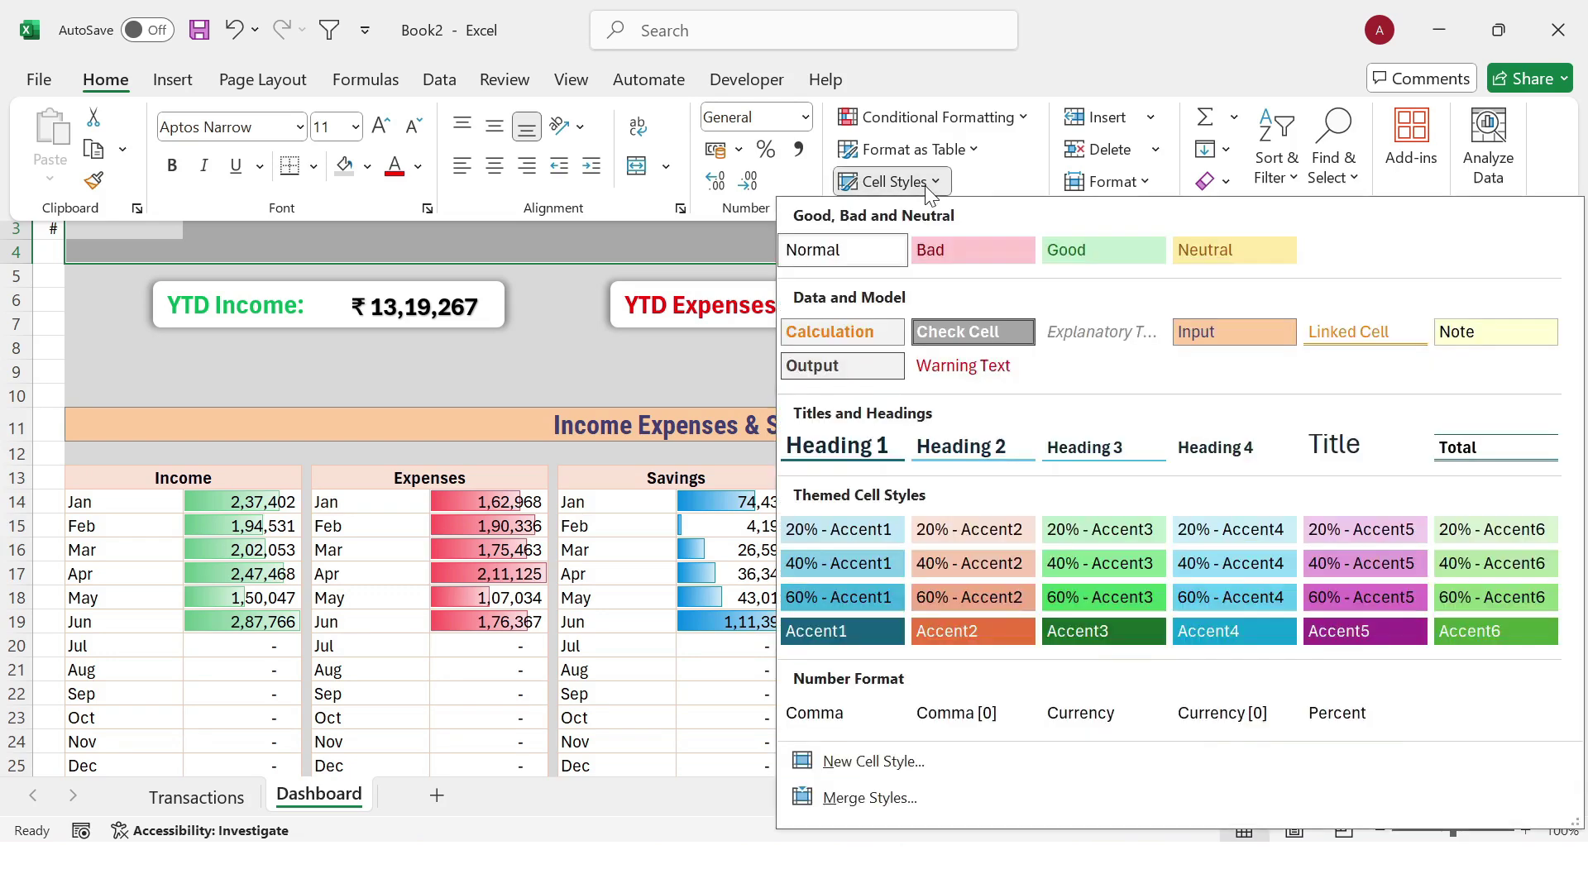
{"action": "left_click", "coordinate": [1228, 335]}
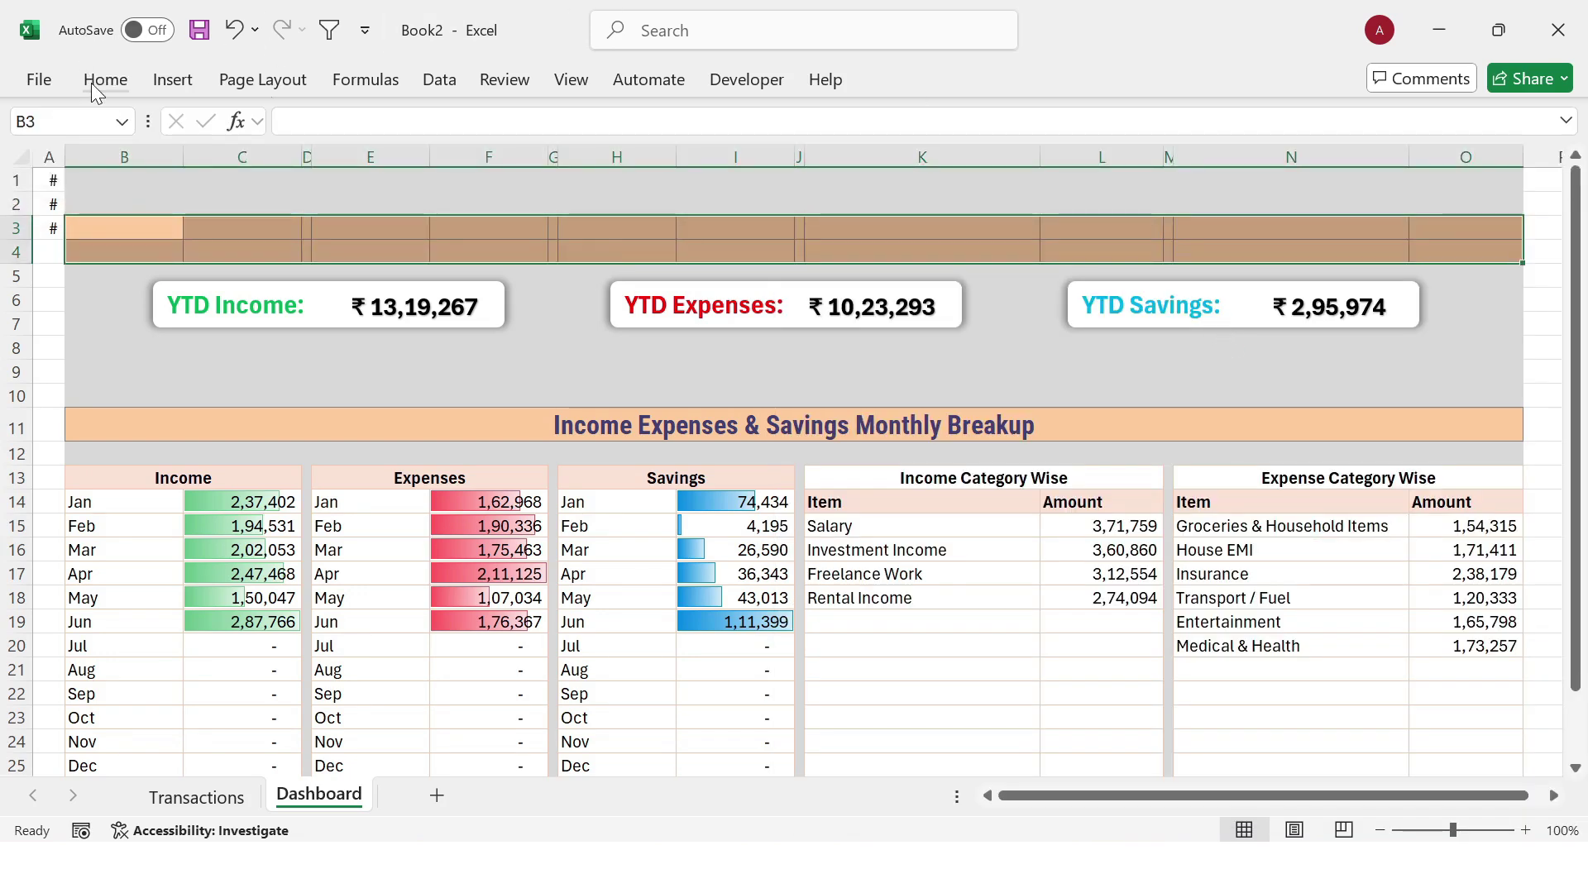
{"action": "left_click", "coordinate": [103, 81]}
{"action": "left_click", "coordinate": [637, 166]}
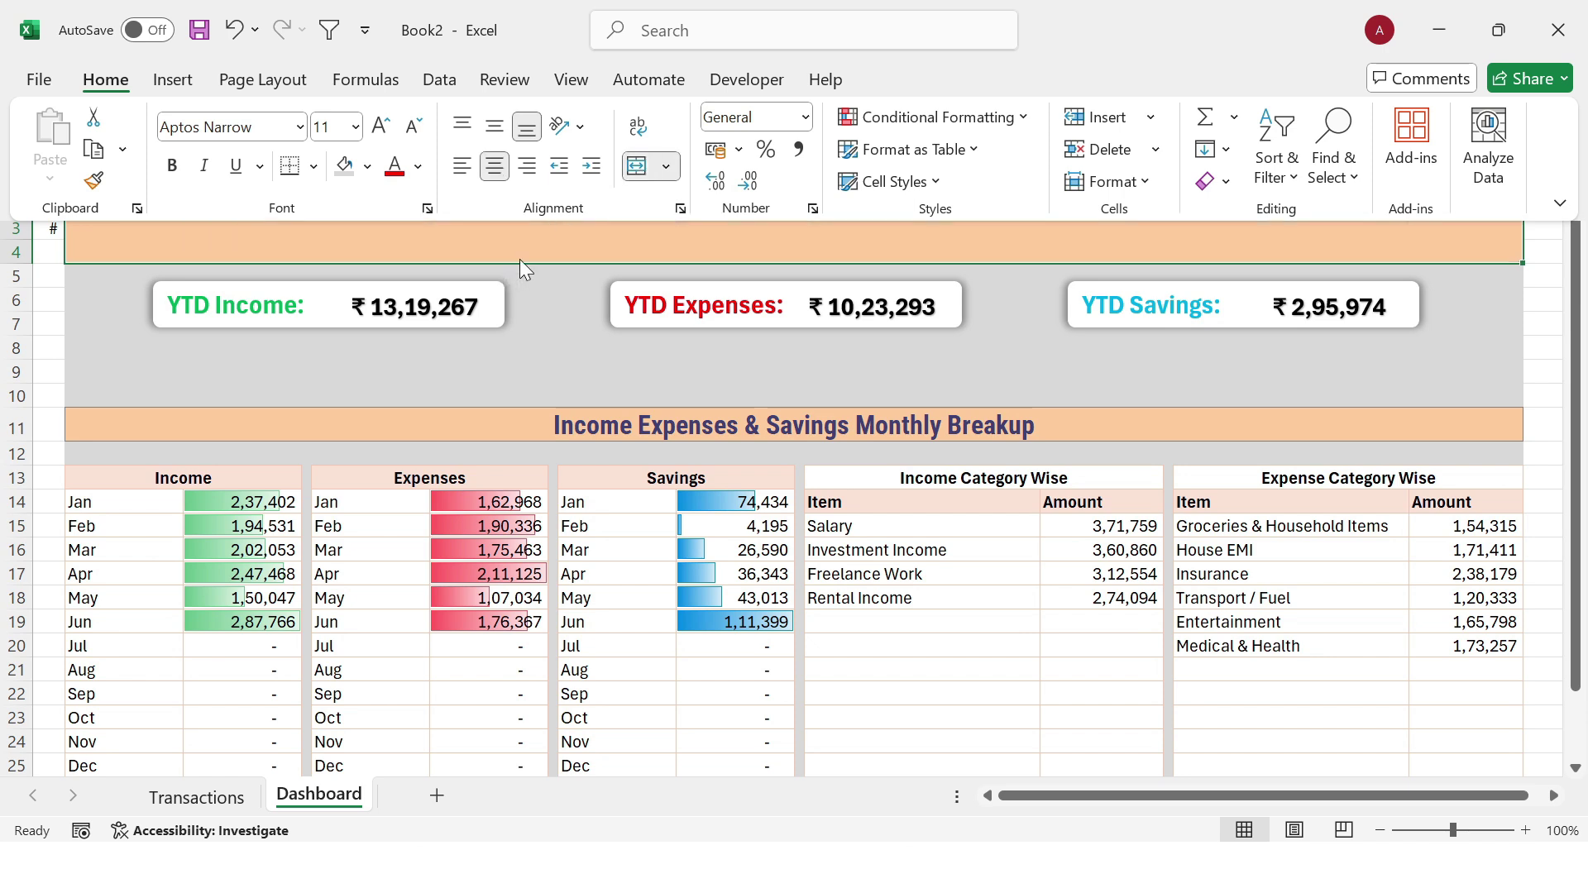
Step: Enter the title "Personal Financial Tracker" in the merged banner at B3
{"action": "double_click", "coordinate": [579, 257]}
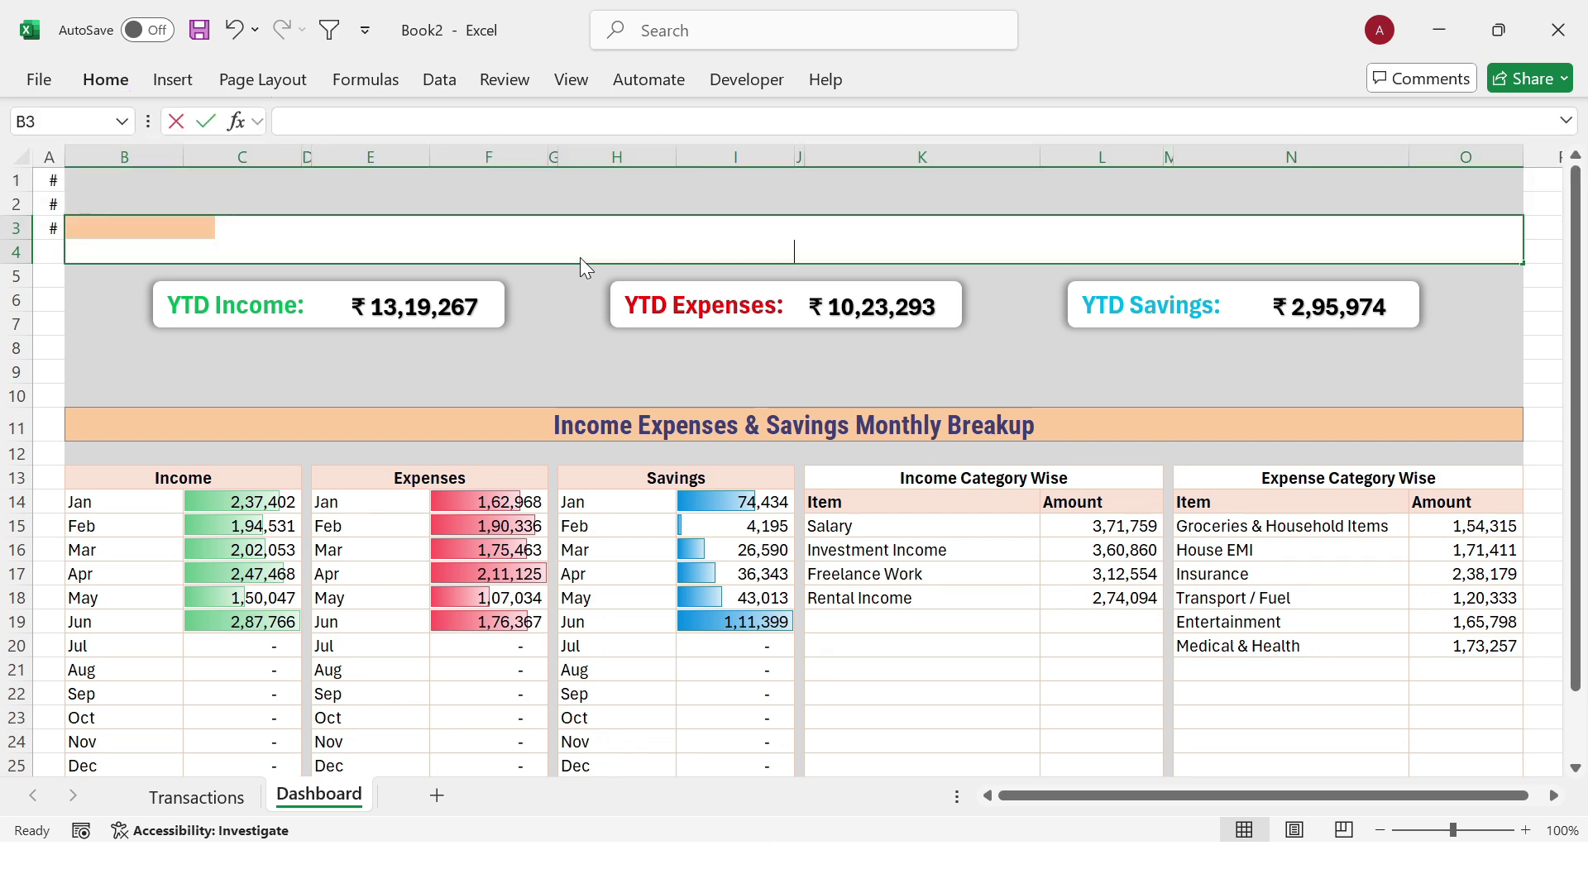
{"action": "type", "text": "Personal Financial Tracker"}
{"action": "key", "text": "shift+Home"}
Step: Format the "Personal Financial Tracker" title text as 22 pt bold with the Roboto Condensed font
{"action": "left_click", "coordinate": [105, 81]}
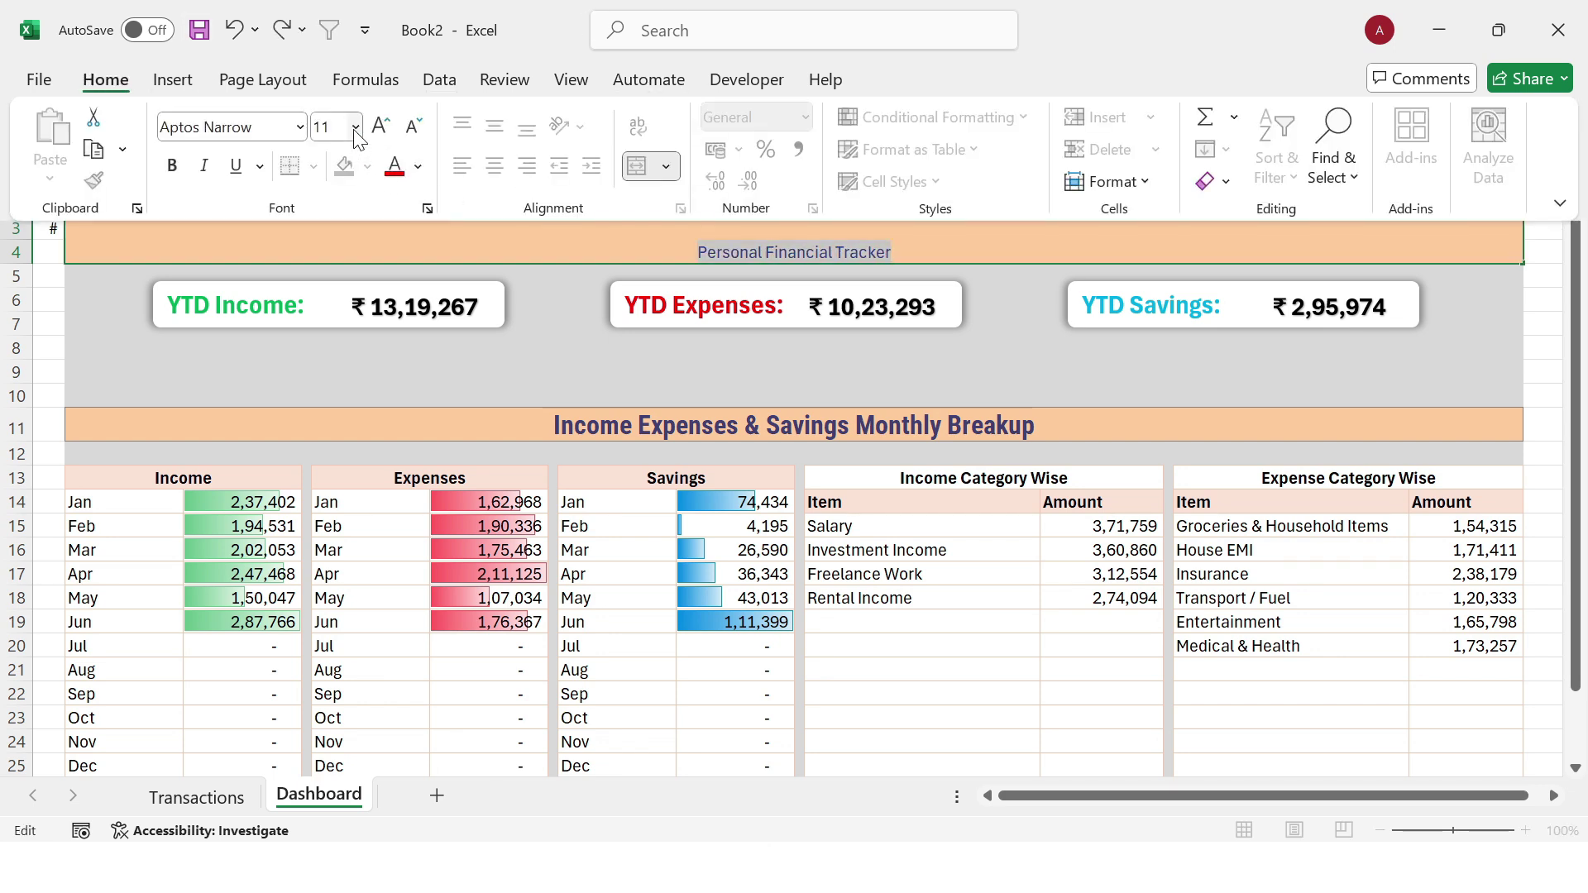
{"action": "left_click", "coordinate": [355, 128]}
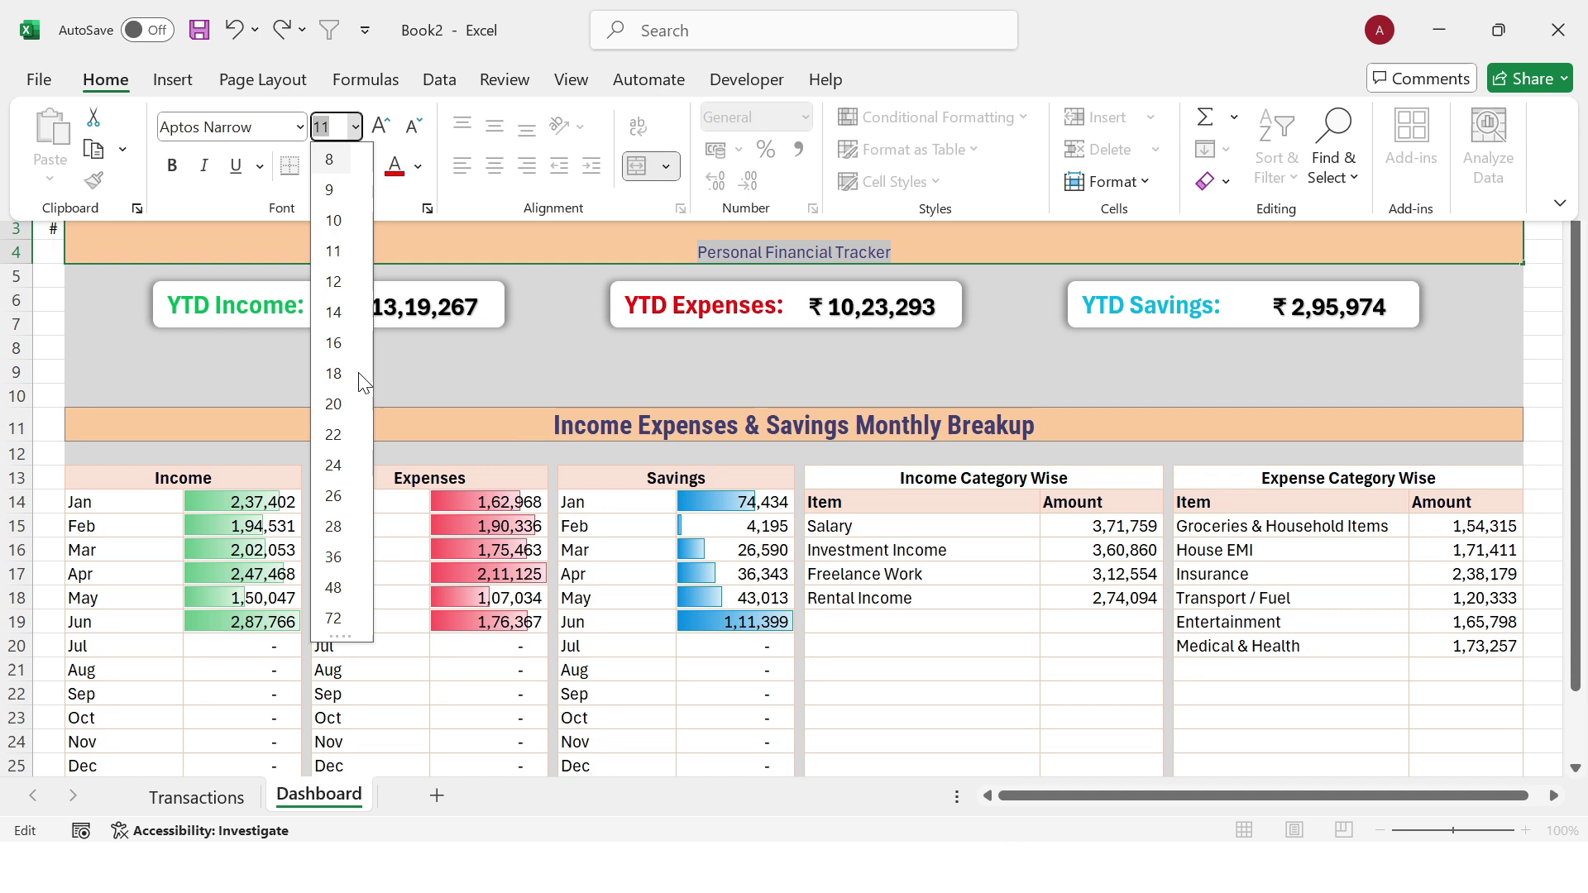
{"action": "left_click", "coordinate": [339, 446]}
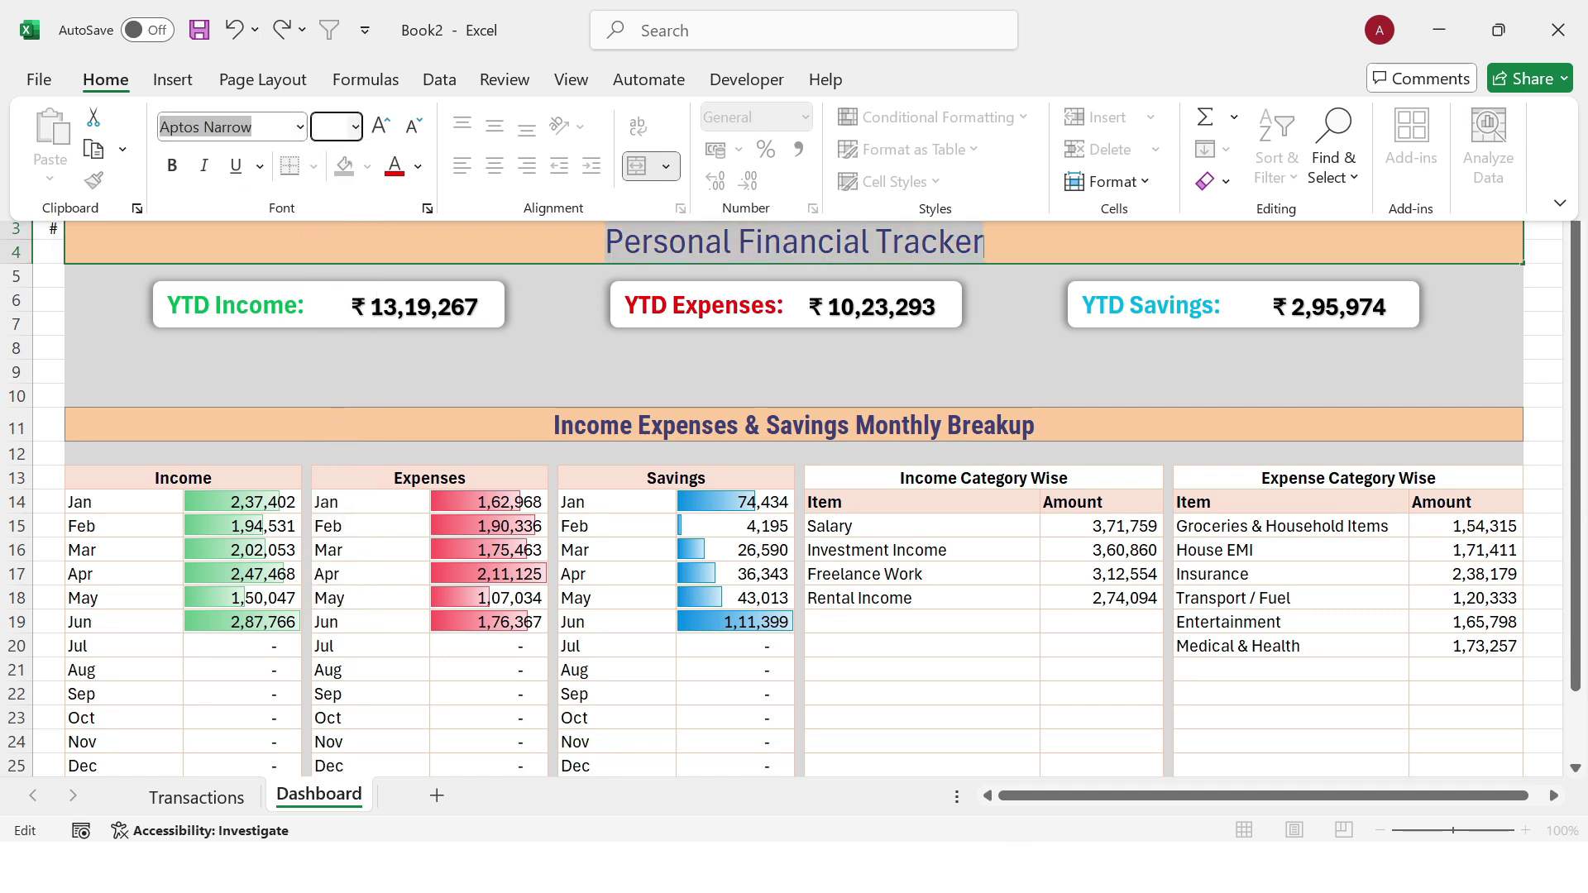
{"action": "type", "text": "Roboto Condensed"}
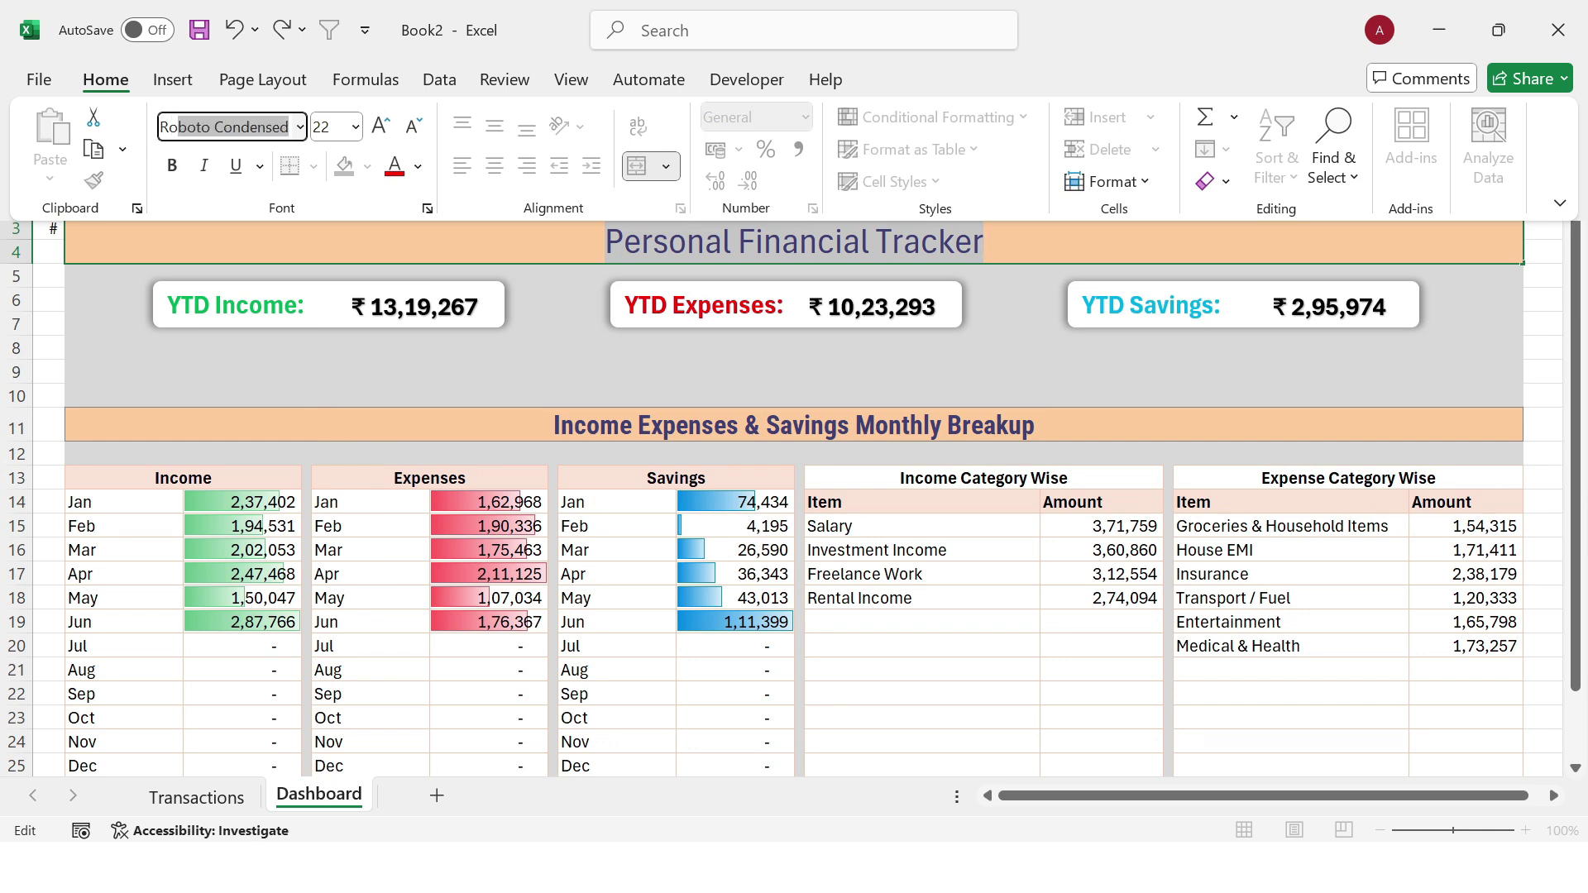
{"action": "left_click", "coordinate": [172, 165]}
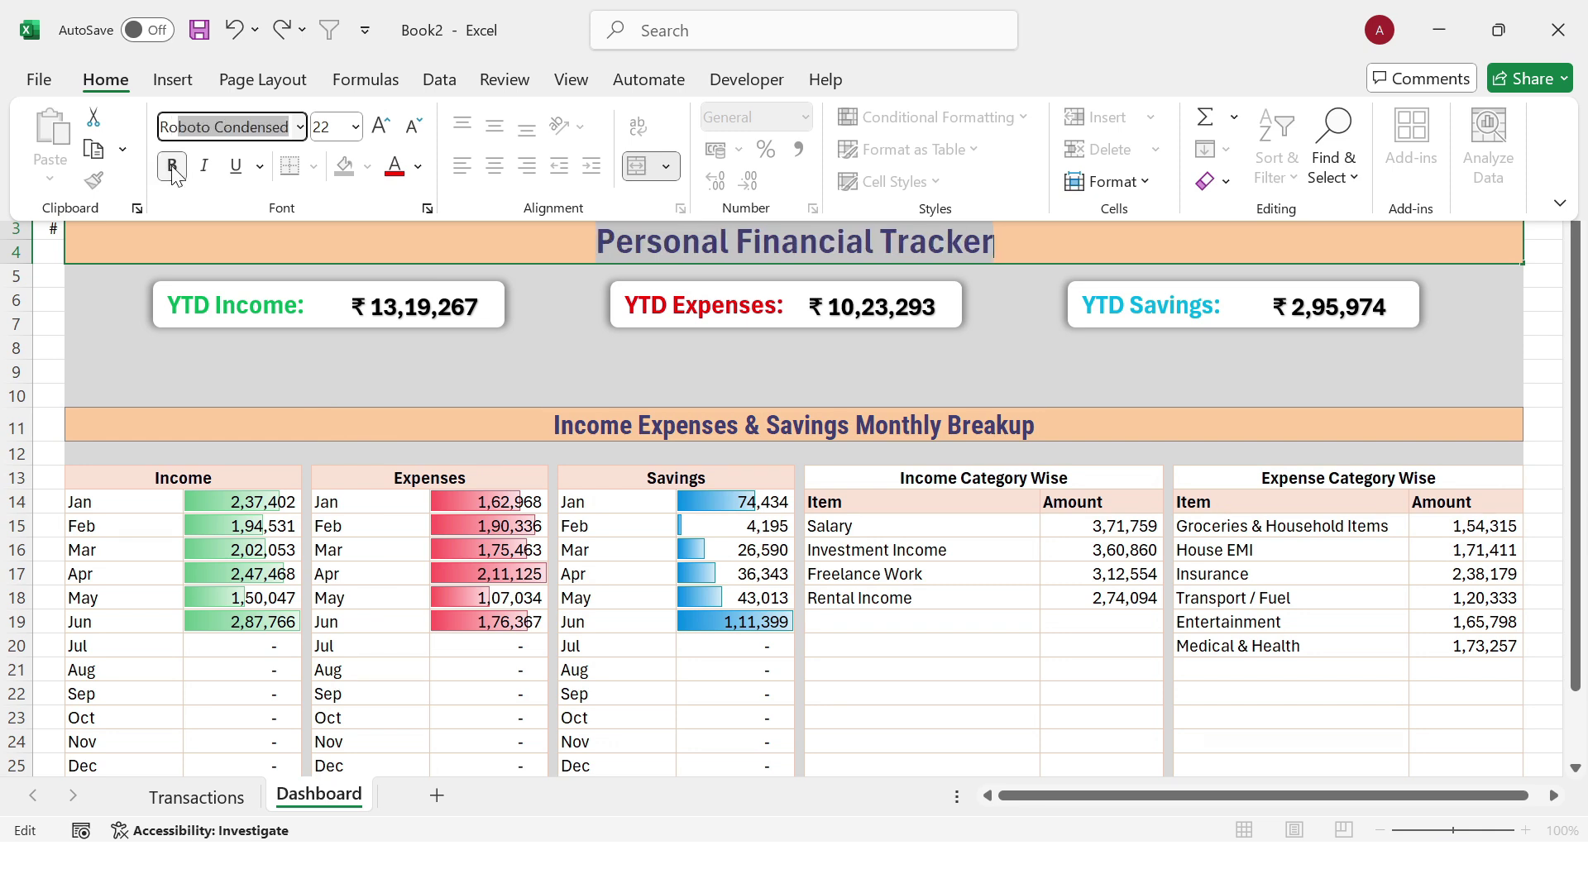
{"action": "key", "text": "Escape"}
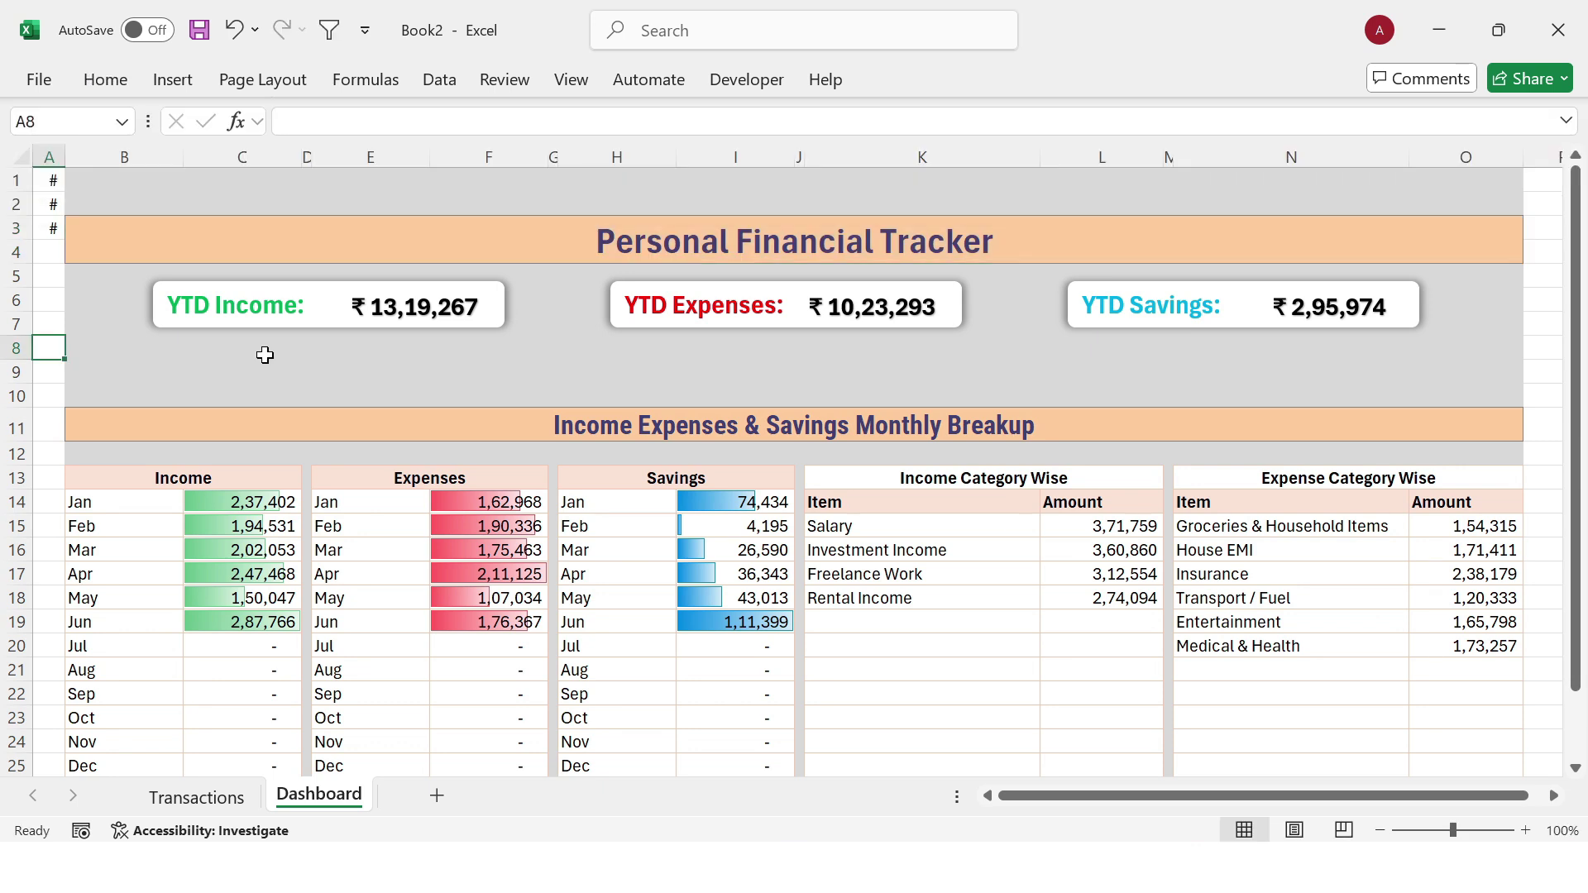
Step: Shrink rows 8, 9 and 10 between the YTD cards and the monthly breakup heading to thin spacer rows
{"action": "left_click", "coordinate": [8, 373]}
{"action": "left_click_drag", "start_coordinate": [17, 384], "coordinate": [23, 370]}
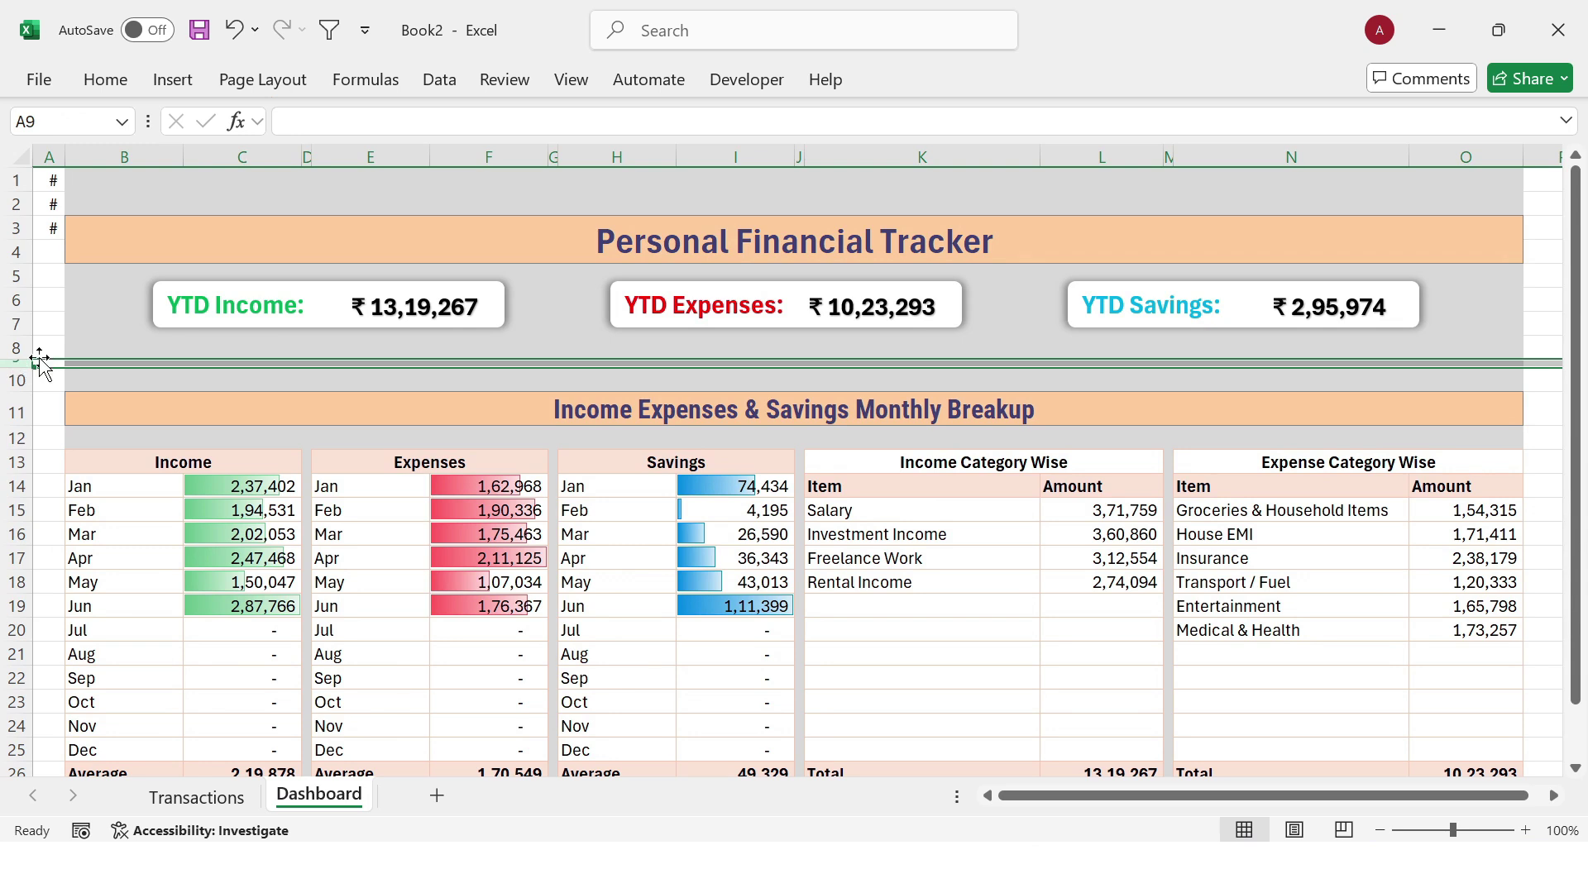
{"action": "left_click", "coordinate": [15, 348]}
{"action": "mouse_move", "coordinate": [22, 357]}
{"action": "left_mouse_down"}
{"action": "mouse_move", "coordinate": [19, 341]}
{"action": "mouse_move", "coordinate": [19, 356]}
{"action": "left_mouse_up"}
{"action": "left_click", "coordinate": [14, 362]}
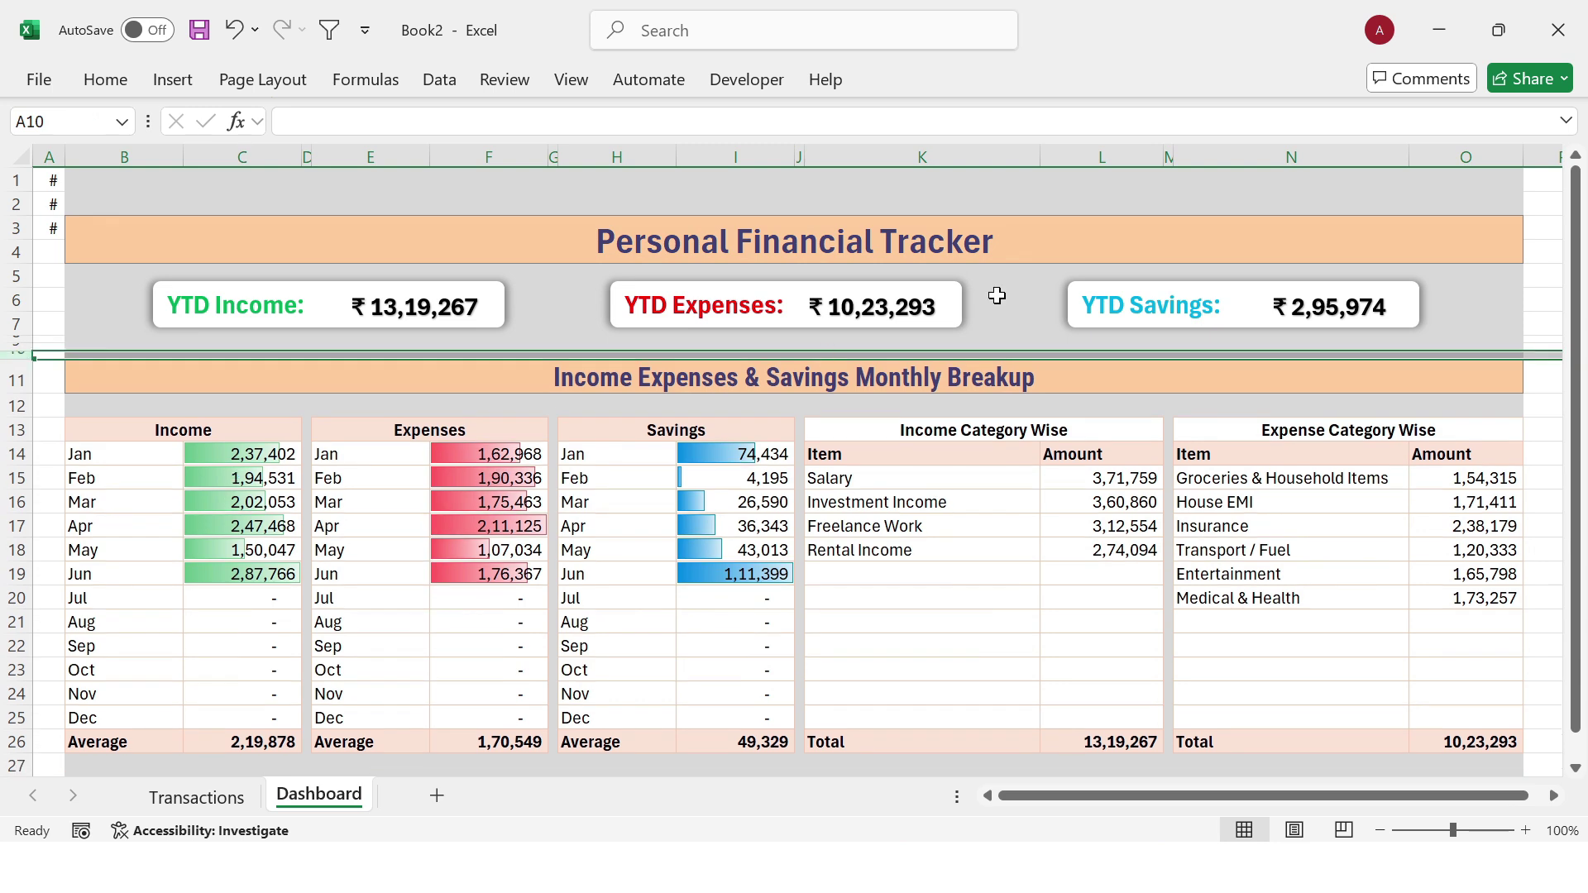
Step: Hide the gridlines on the Dashboard sheet
{"action": "left_click", "coordinate": [571, 80]}
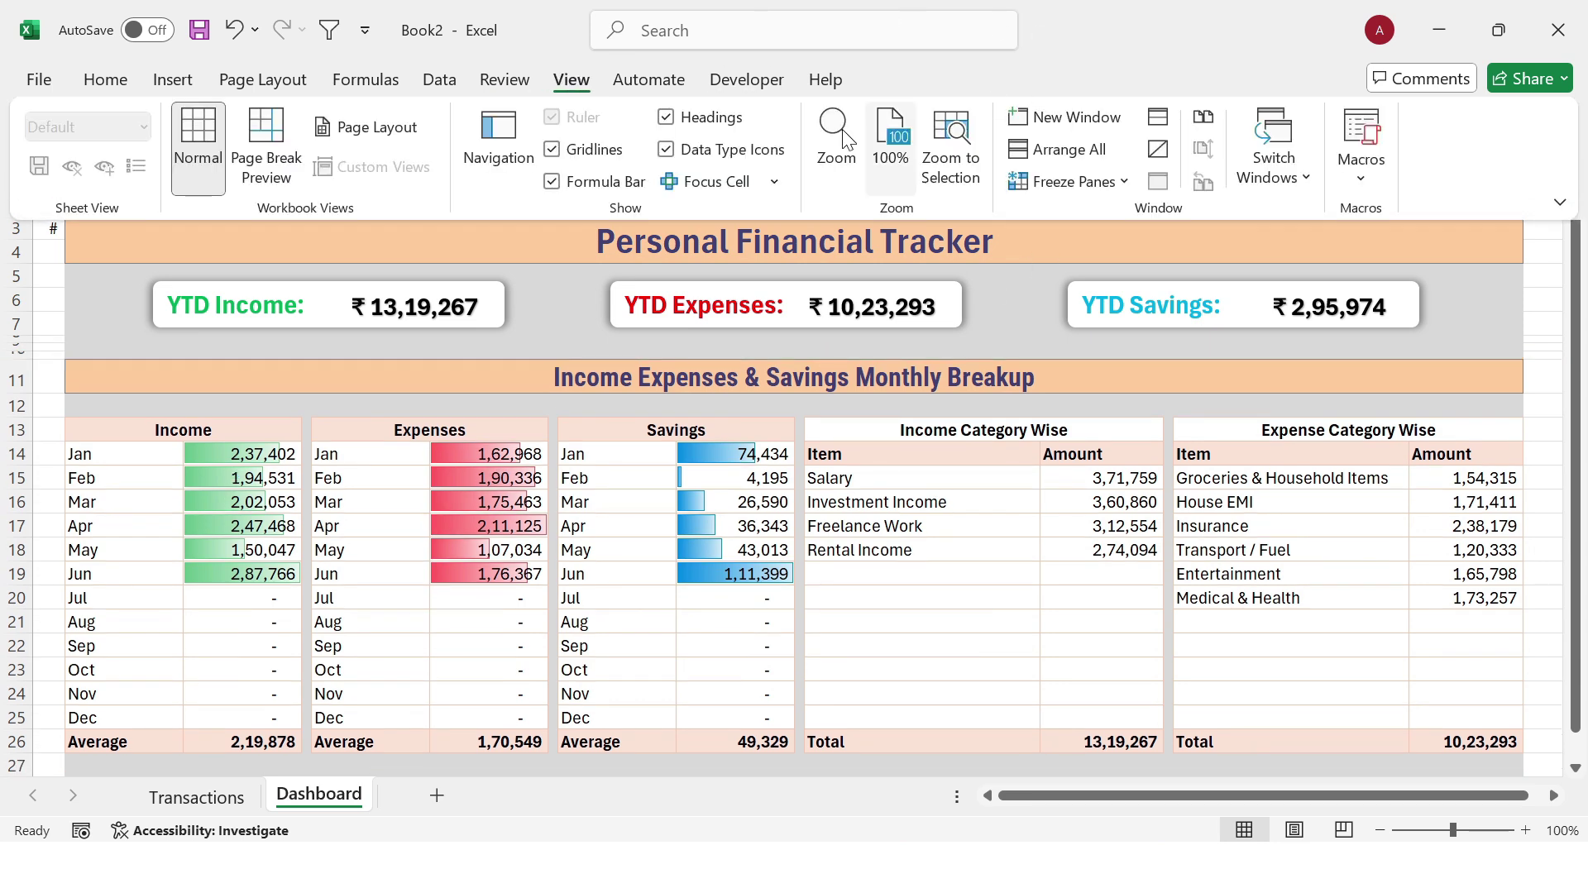
{"action": "left_click", "coordinate": [552, 150]}
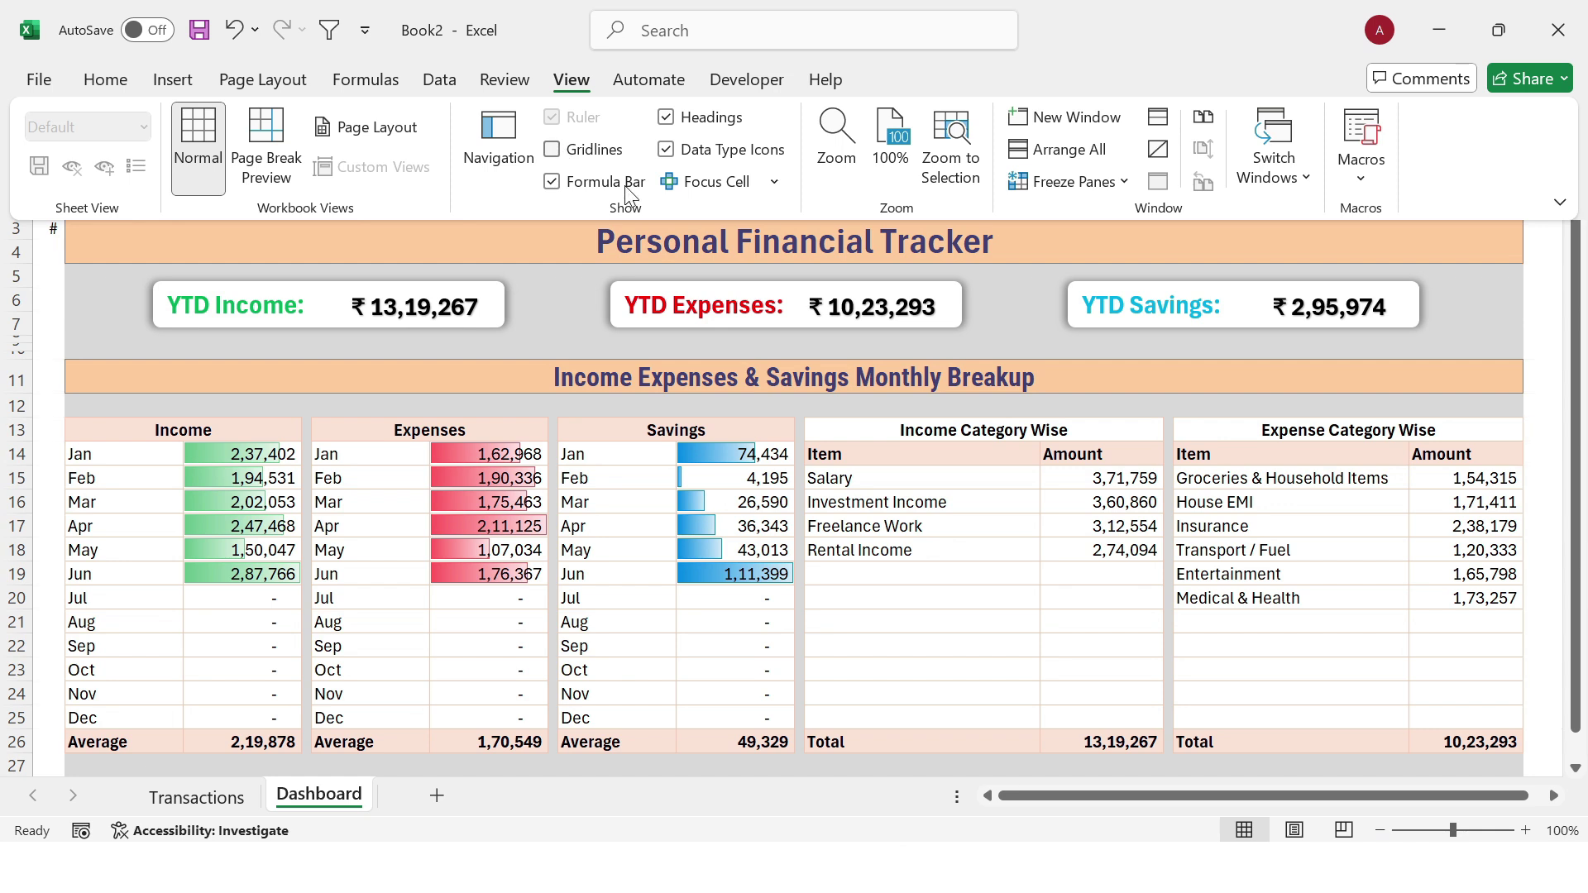
{"action": "left_click", "coordinate": [1543, 322]}
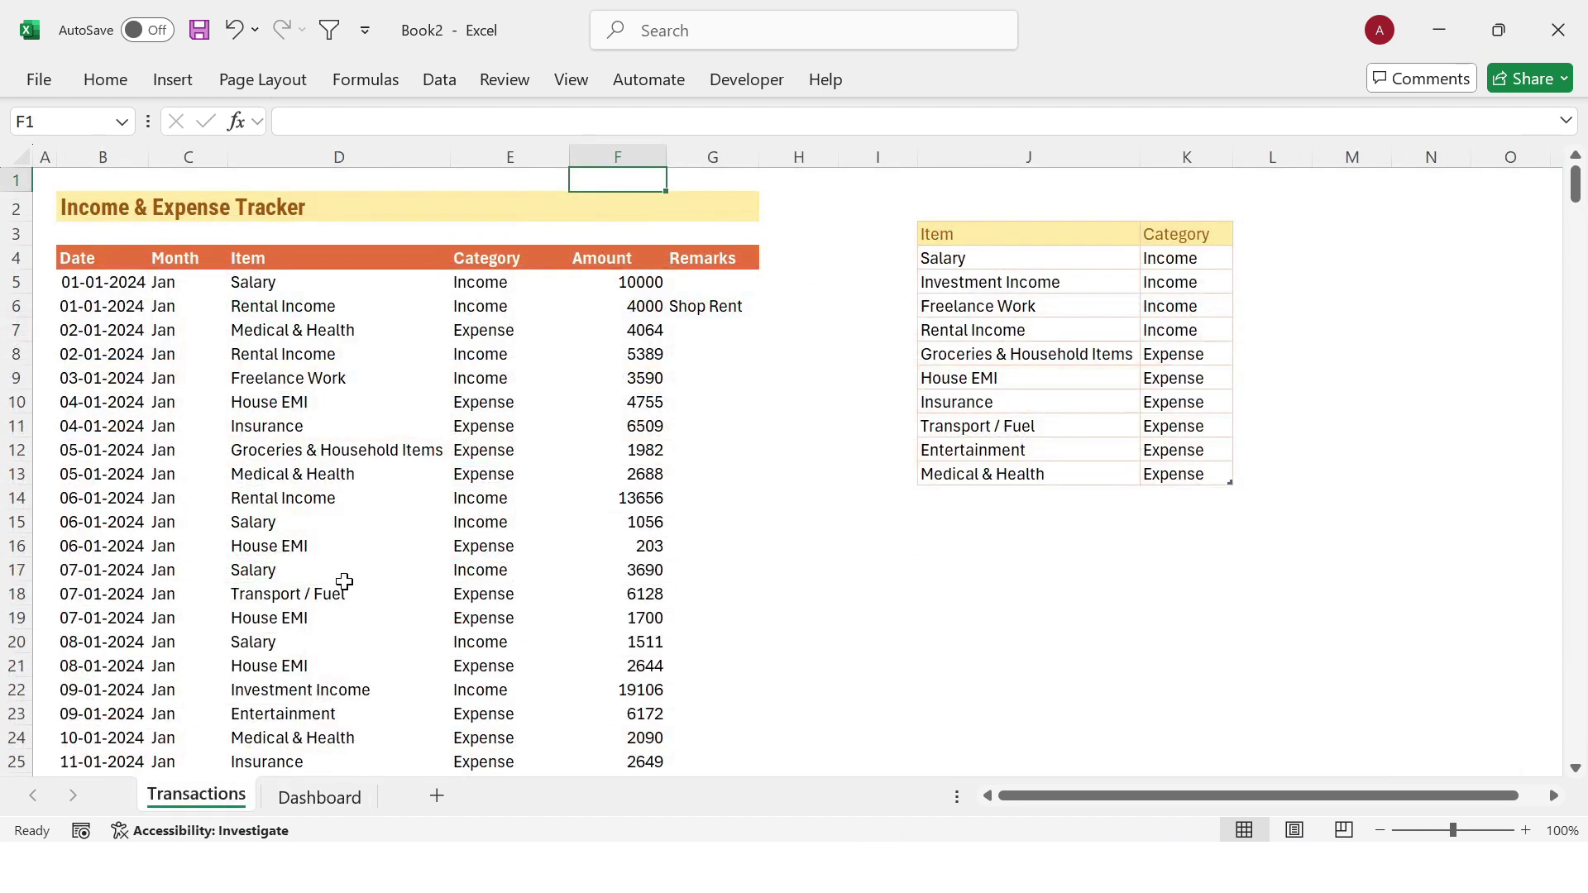
Step: Examine how the column headings behave while moving down through the records on the Transactions sheet
{"action": "left_click", "coordinate": [299, 574]}
{"action": "left_click", "coordinate": [297, 801]}
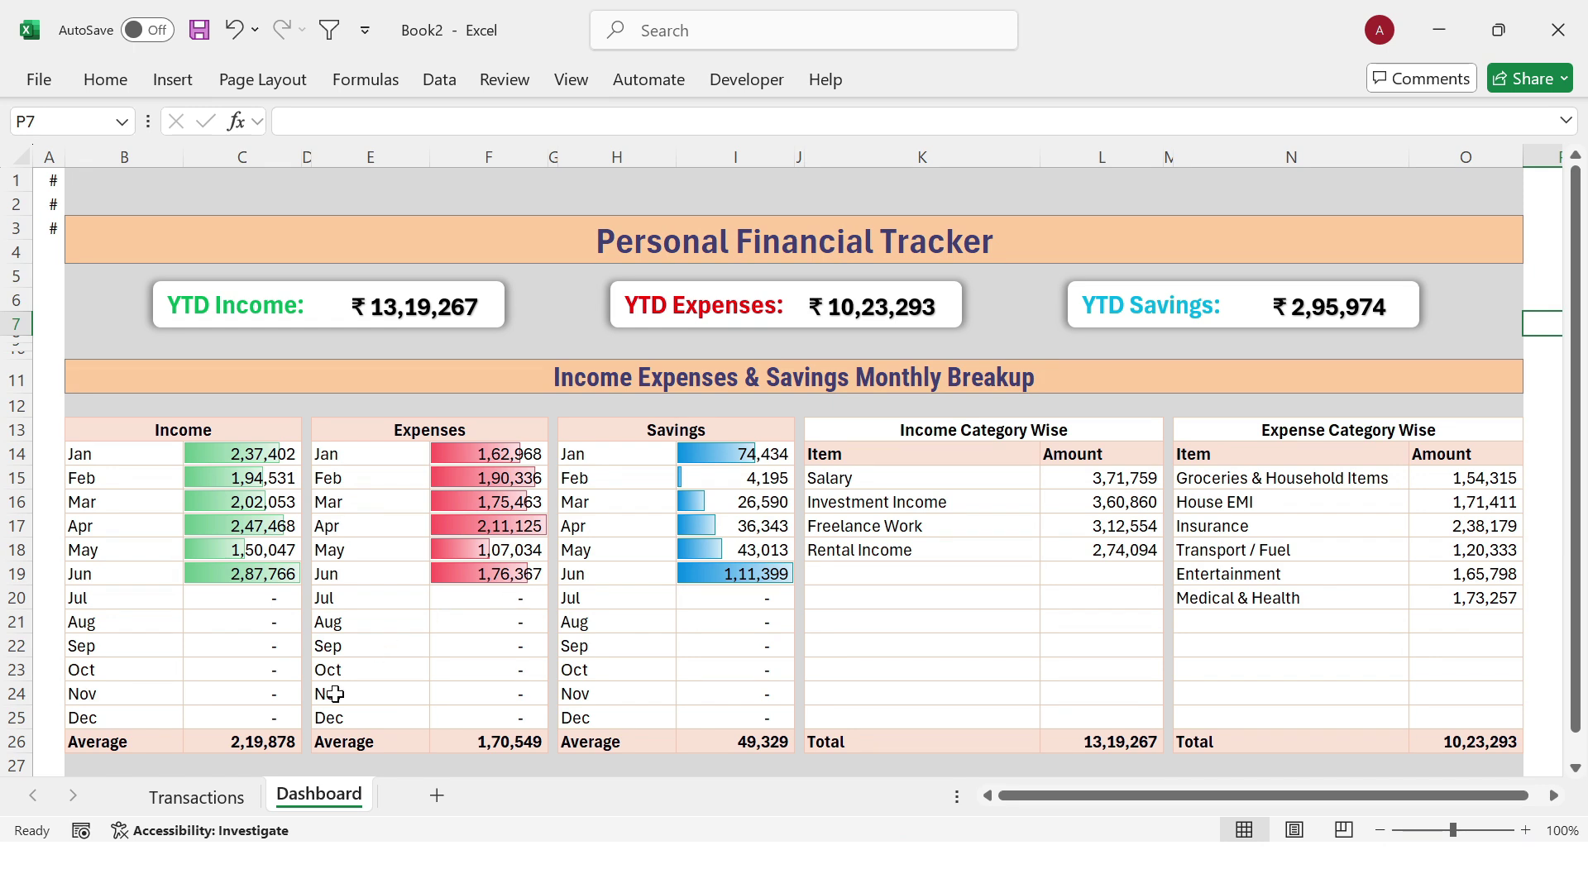
{"action": "left_click", "coordinate": [196, 797]}
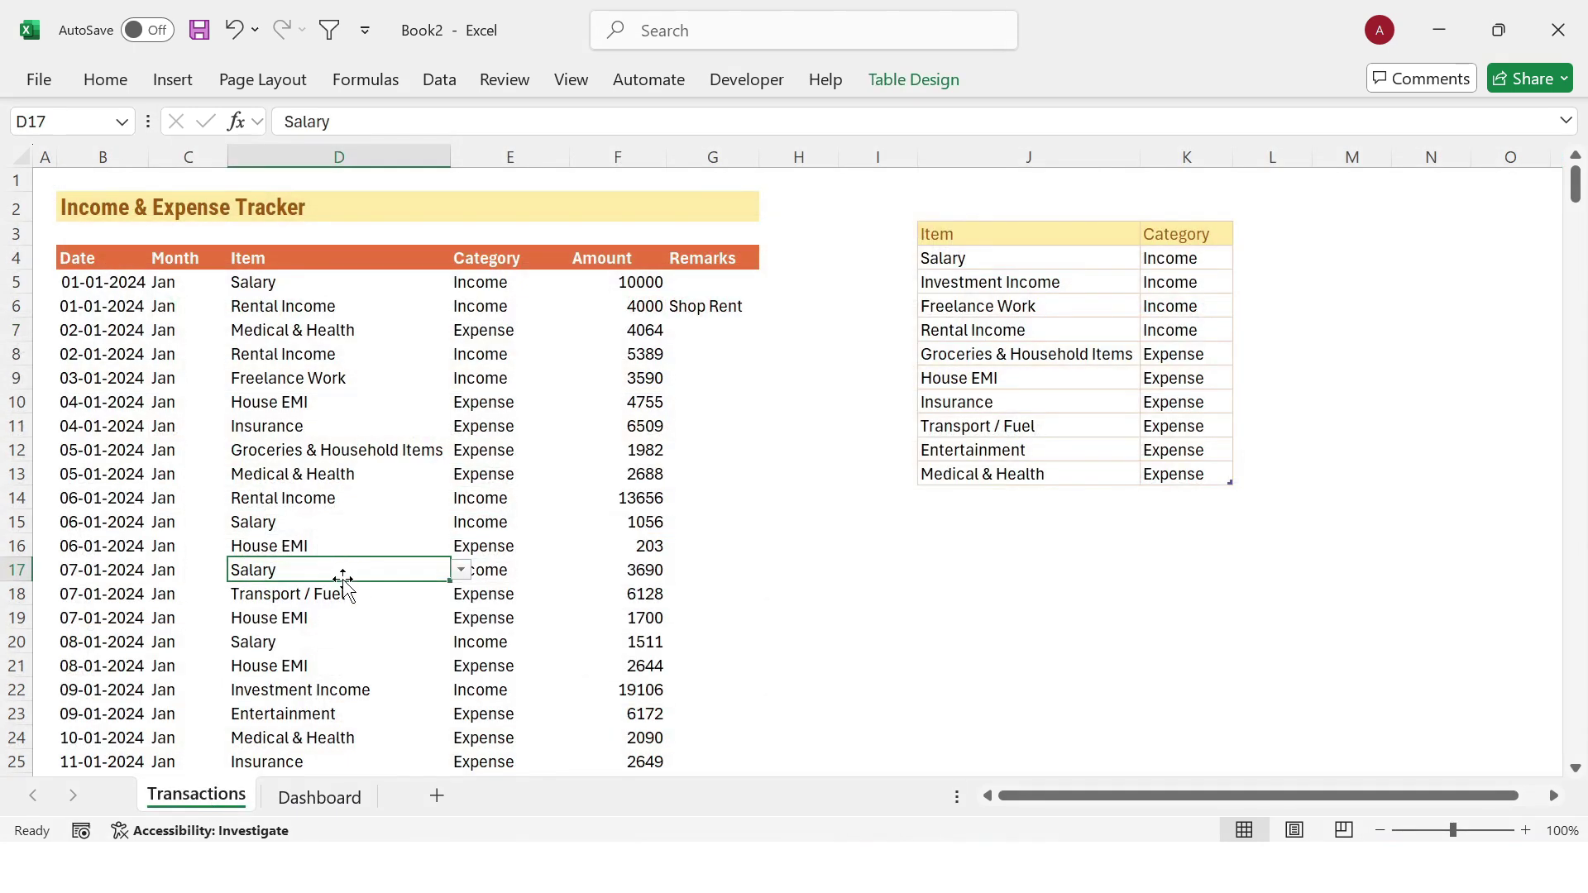
{"action": "key", "text": "Down"}
{"action": "key", "text": "Down"}
{"action": "key", "text": "Down"}
{"action": "key", "text": "Down"}
{"action": "key", "text": "Down"}
{"action": "key", "text": "Down"}
{"action": "key", "text": "Down"}
{"action": "key", "text": "Down"}
{"action": "key", "text": "Down"}
{"action": "key", "text": "Down"}
{"action": "key", "text": "Down"}
{"action": "key", "text": "Down"}
{"action": "key", "text": "Down"}
{"action": "key", "text": "Down"}
{"action": "key", "text": "Down"}
{"action": "key", "text": "Down"}
{"action": "key", "text": "Down"}
{"action": "key", "text": "Down"}
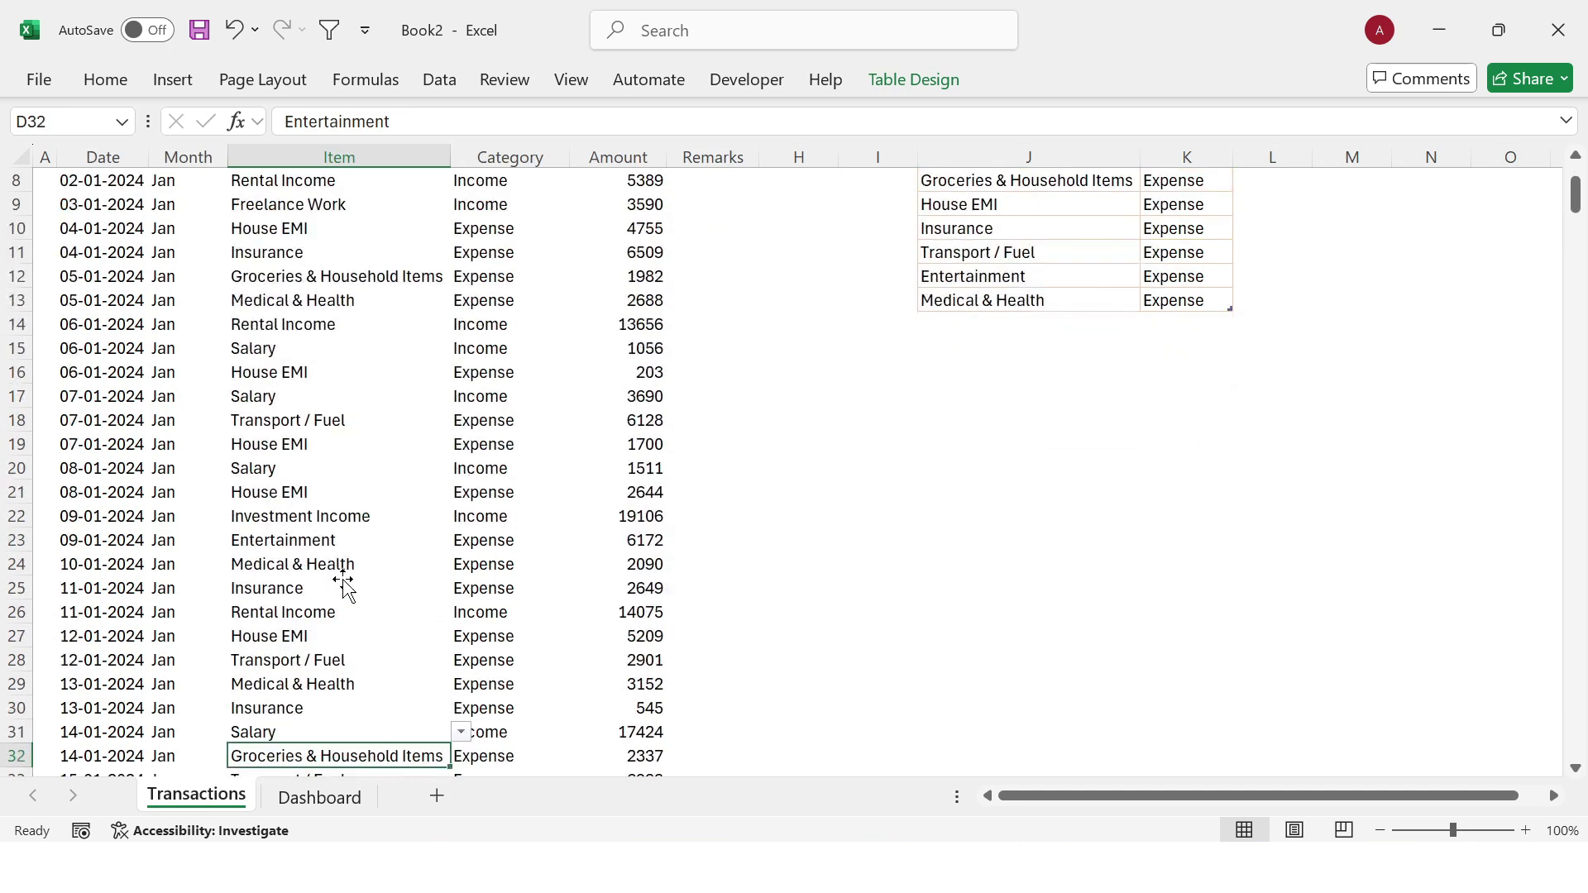
{"action": "key", "text": "ctrl+Up"}
{"action": "key", "text": "ctrl+Up"}
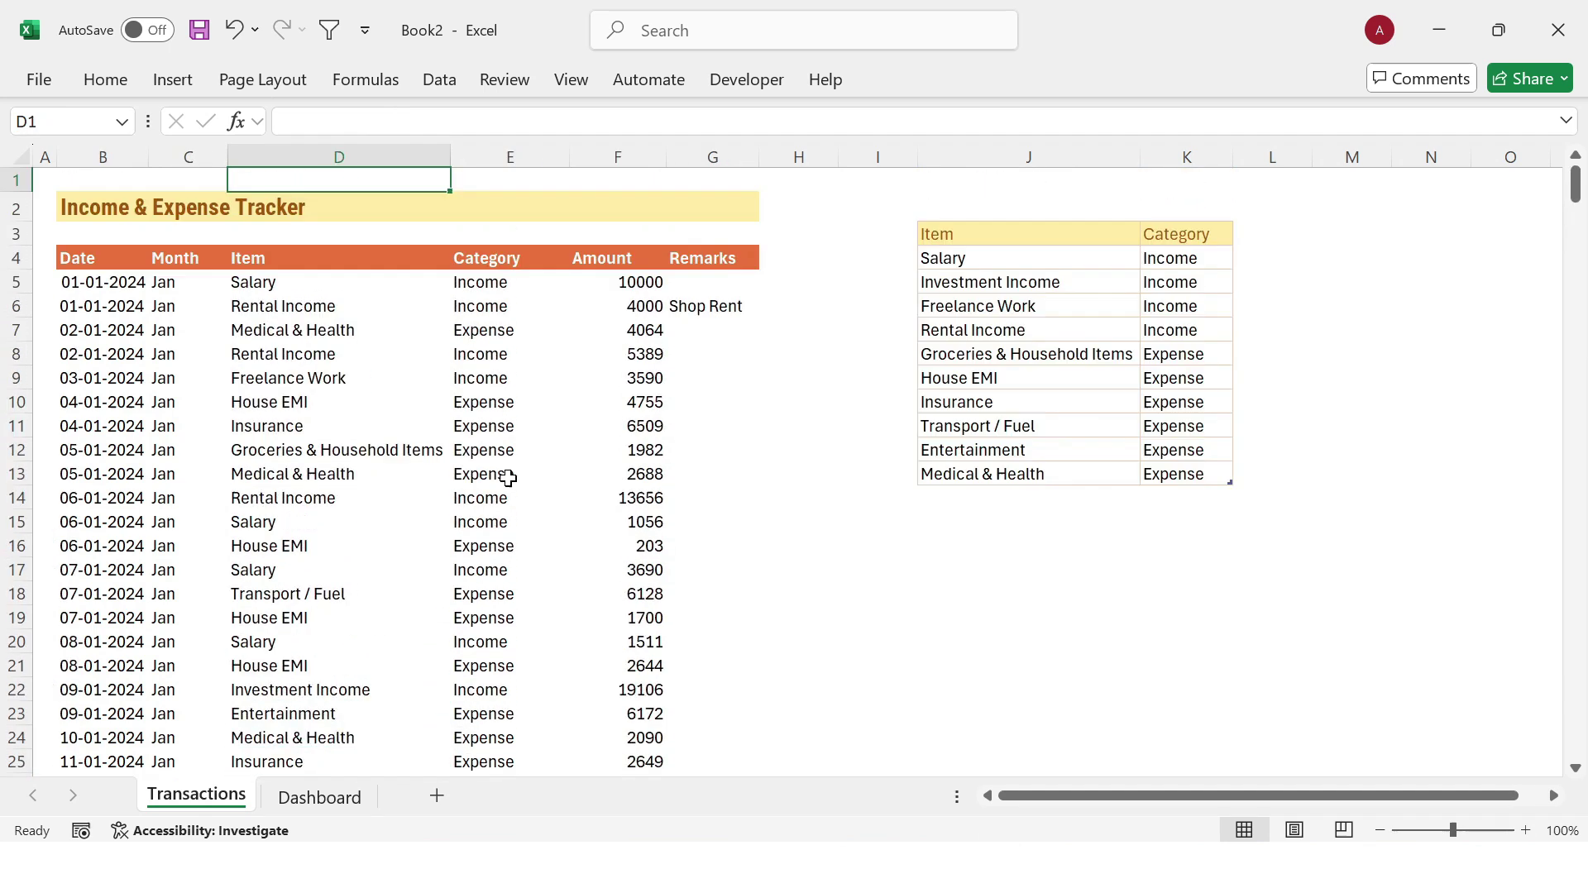
Step: Freeze the title and header rows above row 5 on the Transactions sheet
{"action": "left_click", "coordinate": [12, 282]}
{"action": "left_click", "coordinate": [571, 79]}
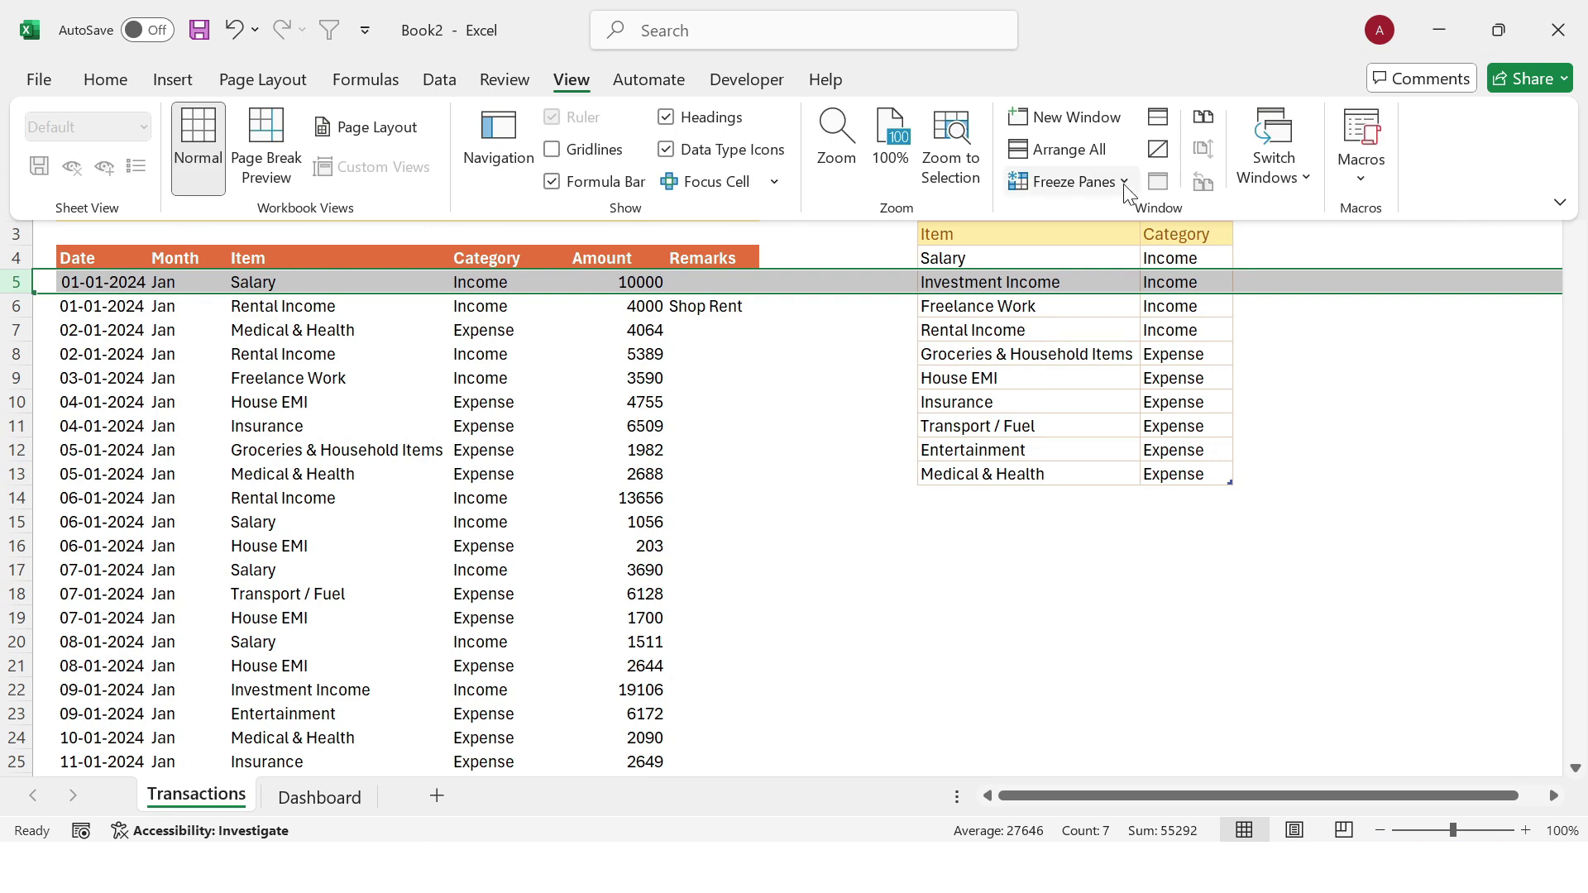
{"action": "left_click", "coordinate": [1069, 181]}
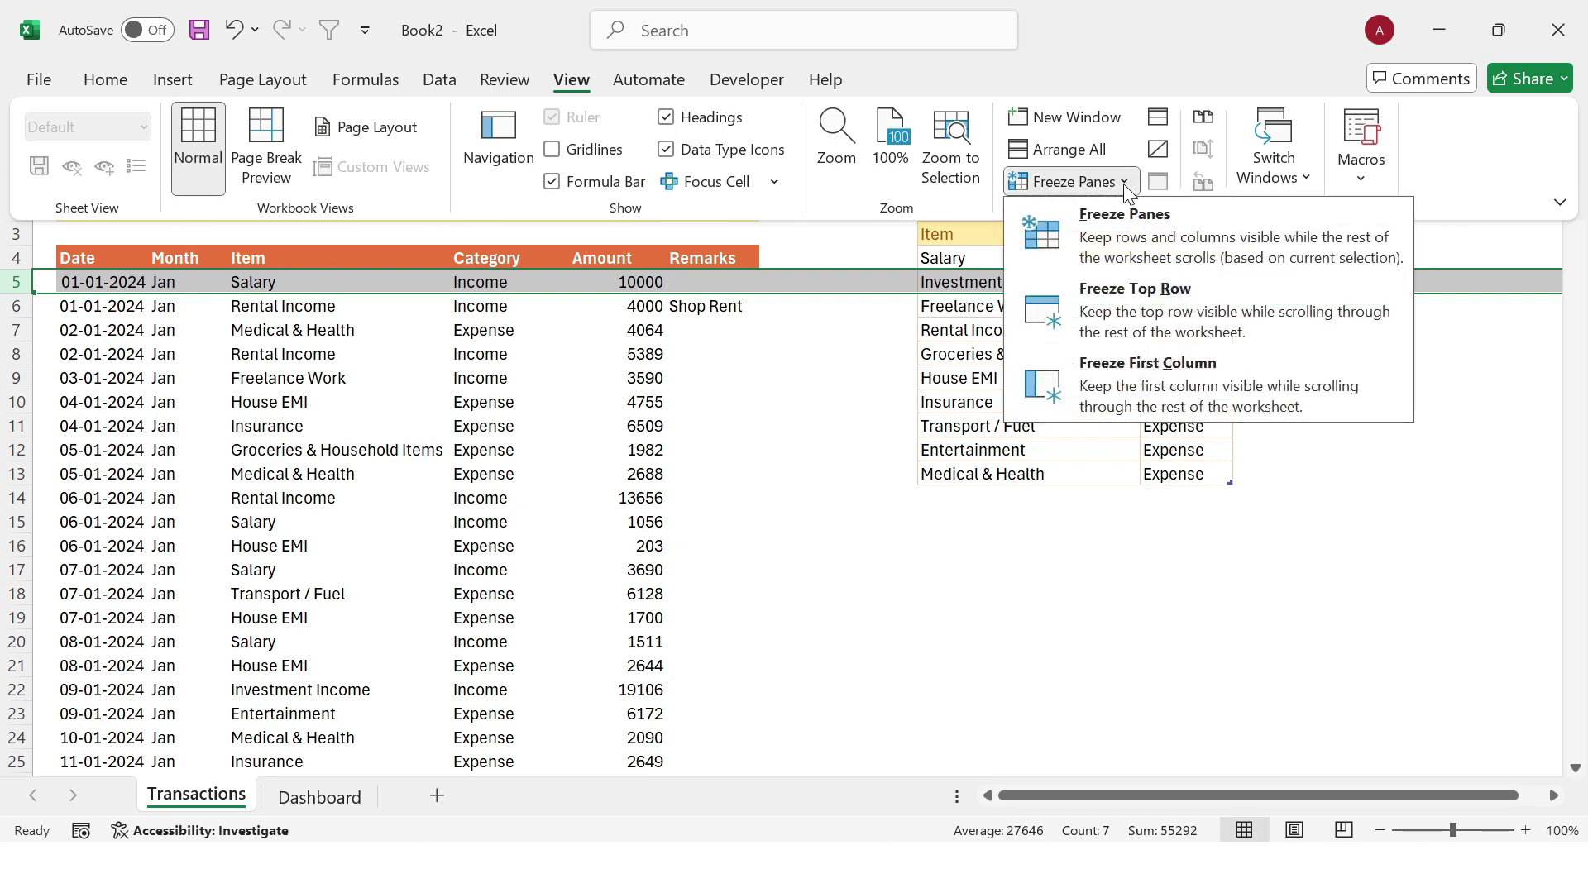
{"action": "left_click", "coordinate": [1142, 241]}
Step: Check the frozen title and header rows while moving down through the transaction records
{"action": "left_click", "coordinate": [263, 437]}
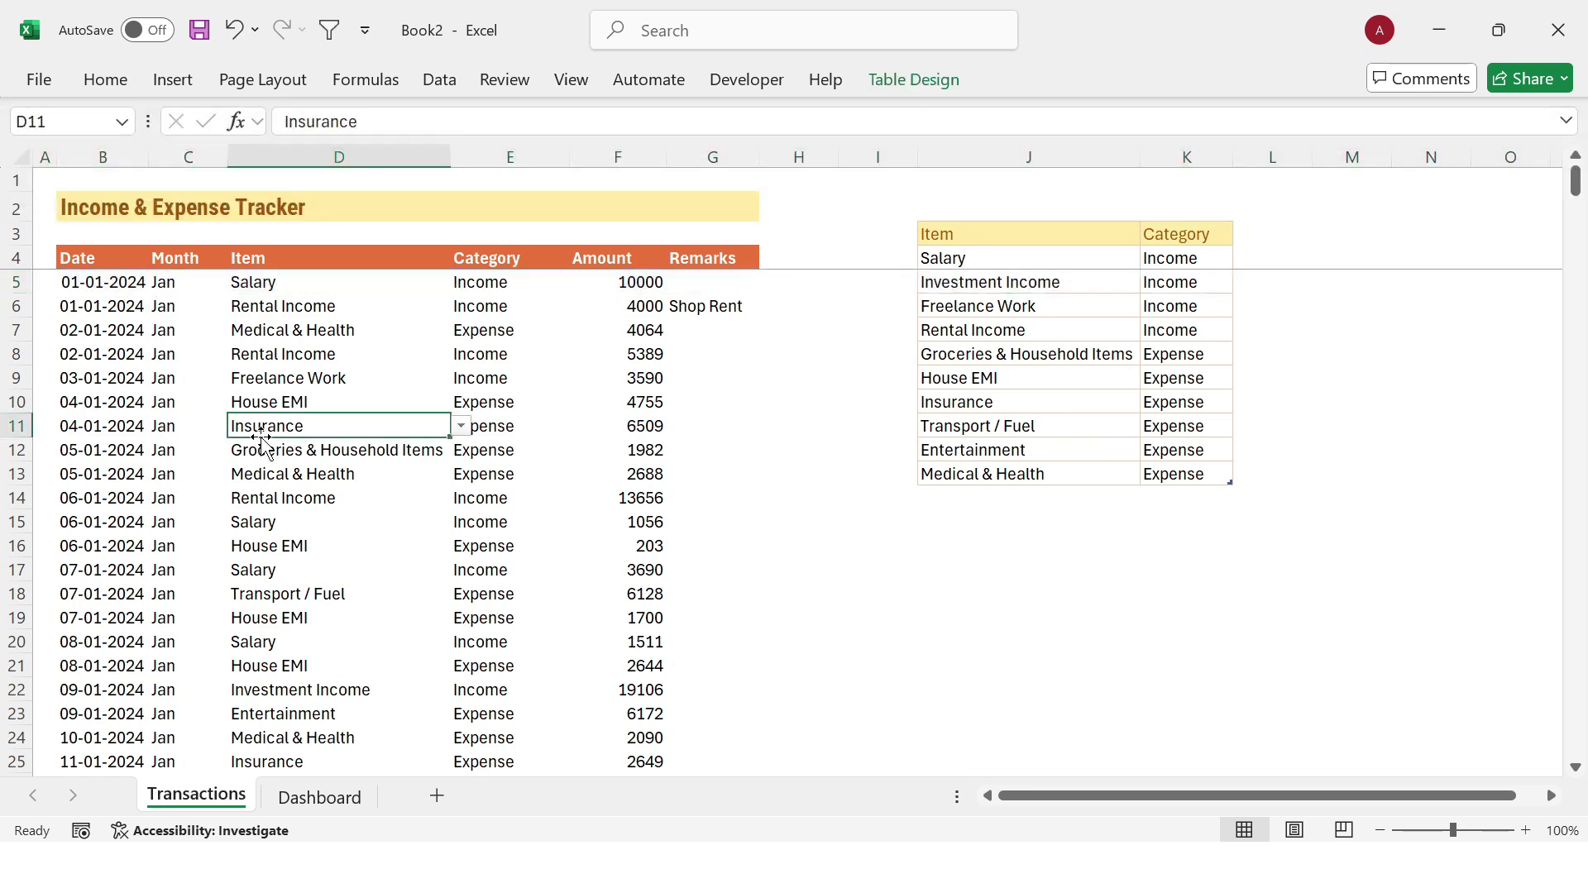
{"action": "key", "text": "Down"}
{"action": "key", "text": "Down"}
{"action": "key", "text": "Down"}
{"action": "key", "text": "Down"}
{"action": "key", "text": "Down"}
{"action": "key", "text": "Down"}
{"action": "key", "text": "Down"}
{"action": "key", "text": "Down"}
{"action": "key", "text": "Down"}
{"action": "key", "text": "Down"}
{"action": "key", "text": "Down"}
{"action": "key", "text": "Down"}
{"action": "key", "text": "Down"}
{"action": "key", "text": "Down"}
{"action": "key", "text": "Down"}
{"action": "key", "text": "Down"}
{"action": "key", "text": "Down"}
{"action": "key", "text": "Down"}
{"action": "key", "text": "Down"}
{"action": "key", "text": "Down"}
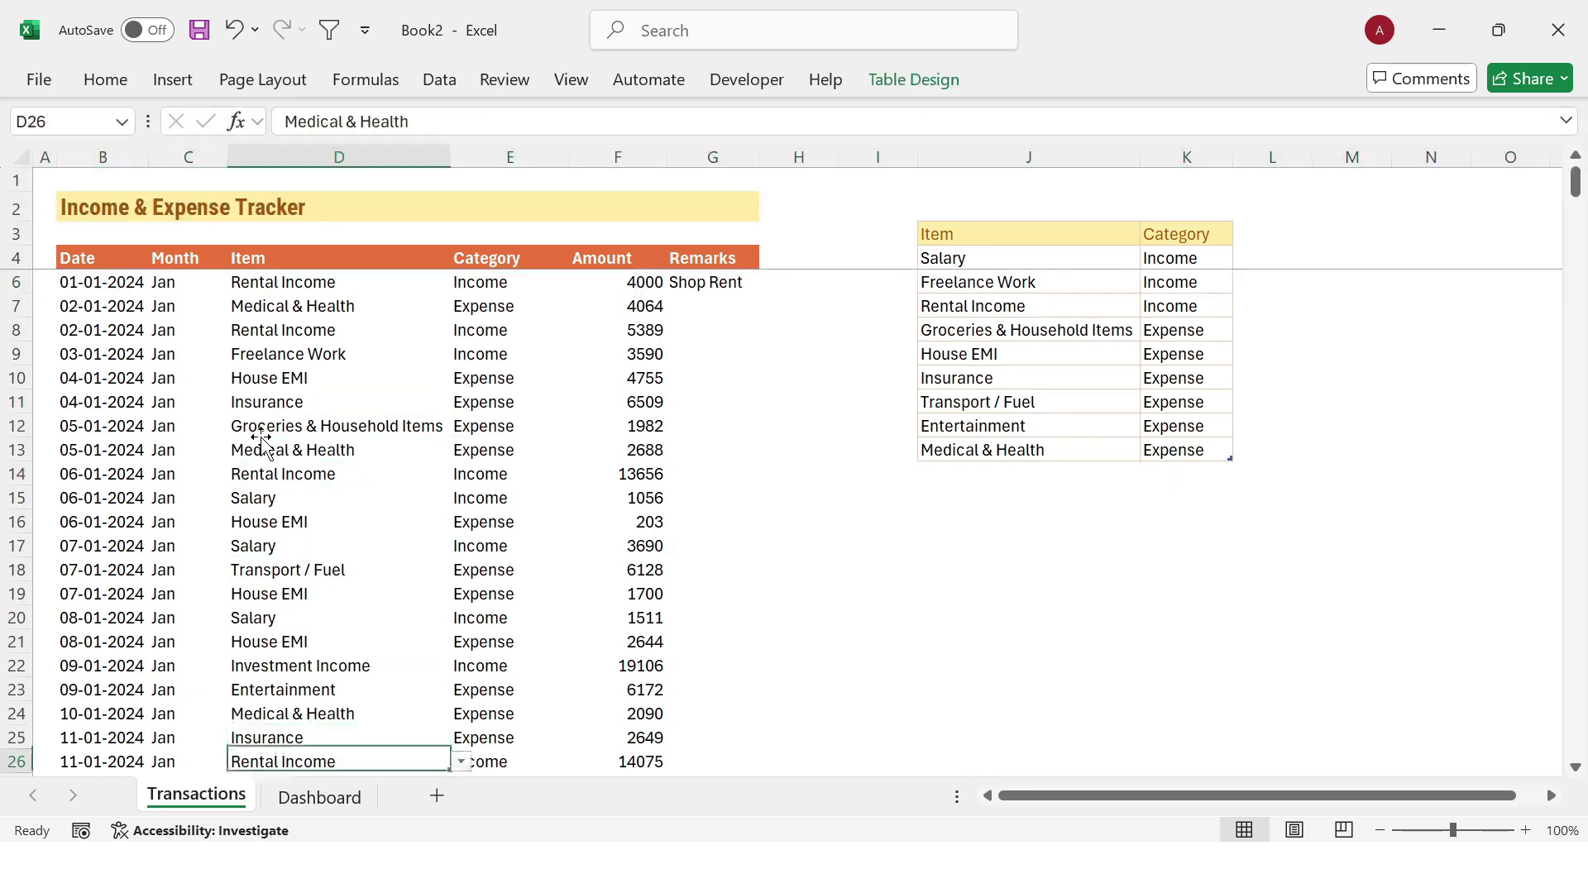
{"action": "key", "text": "Down"}
{"action": "key", "text": "Down"}
{"action": "key", "text": "Down"}
{"action": "key", "text": "Down"}
{"action": "key", "text": "Down"}
{"action": "key", "text": "Down"}
{"action": "key", "text": "Down"}
{"action": "key", "text": "Down"}
{"action": "key", "text": "Down"}
{"action": "key", "text": "Down"}
{"action": "key", "text": "Down"}
{"action": "key", "text": "Down"}
{"action": "key", "text": "Down"}
{"action": "key", "text": "Down"}
{"action": "key", "text": "Down"}
{"action": "key", "text": "Down"}
{"action": "key", "text": "Down"}
{"action": "key", "text": "Down"}
{"action": "key", "text": "Down"}
{"action": "key", "text": "Down"}
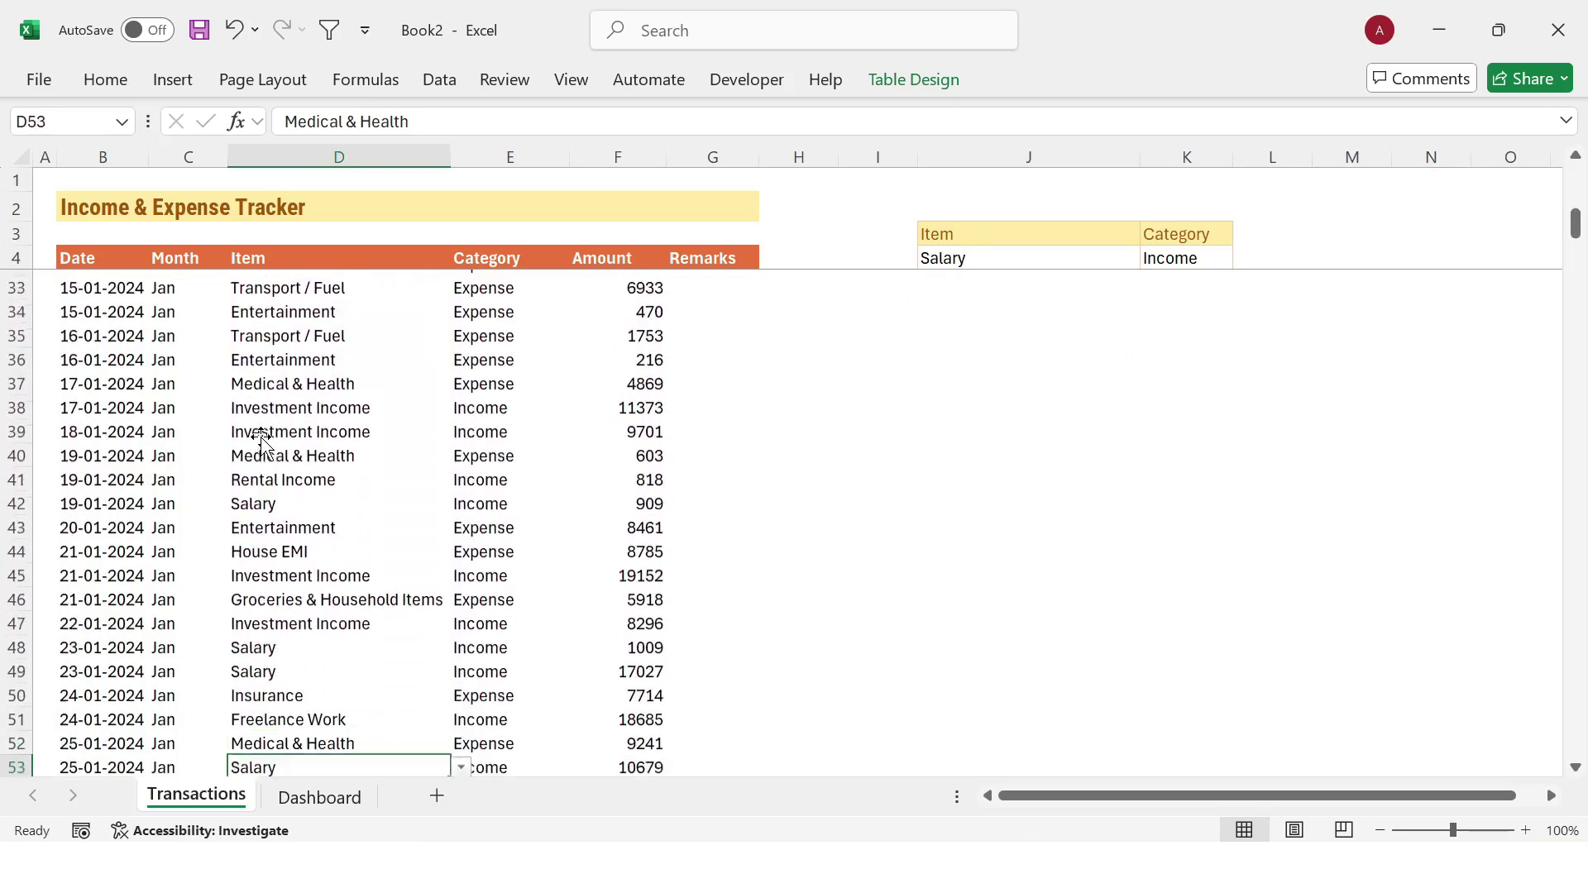
{"action": "key", "text": "Down"}
{"action": "key", "text": "Down"}
{"action": "key", "text": "Down"}
Step: Add a transaction in row 389, below the last record, dated 30/6/25 with item Entertainment and amount 1000
{"action": "key", "text": "ctrl+Down"}
{"action": "key", "text": "Down"}
{"action": "key", "text": "Down"}
{"action": "key", "text": "Down"}
{"action": "key", "text": "Down"}
{"action": "key", "text": "Down"}
{"action": "key", "text": "Down"}
{"action": "key", "text": "Down"}
{"action": "key", "text": "Down"}
{"action": "key", "text": "Down"}
{"action": "key", "text": "Down"}
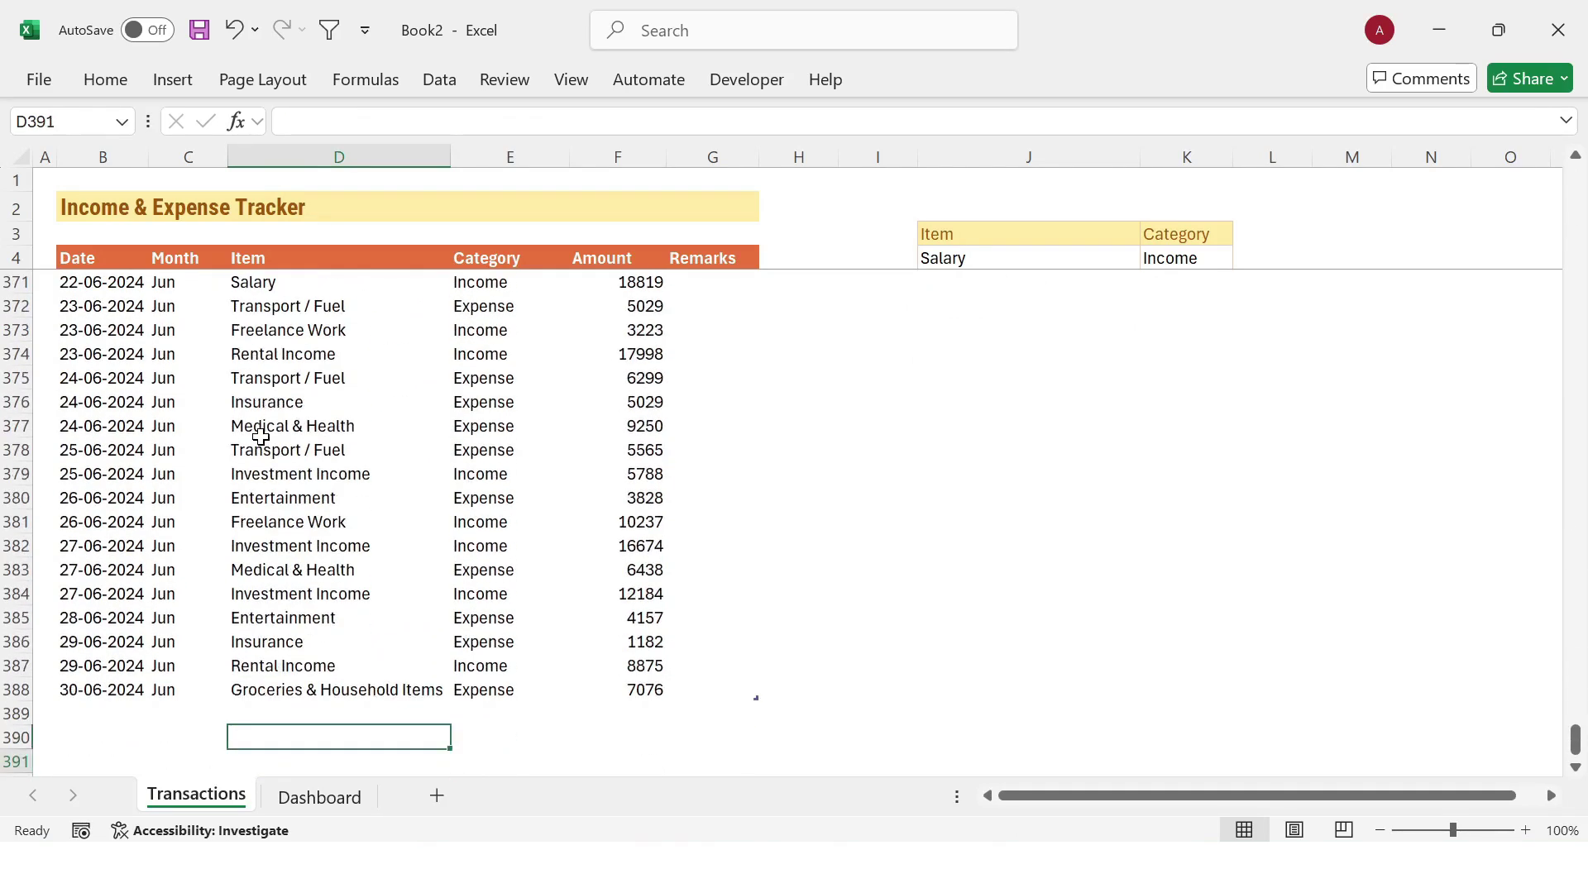
{"action": "key", "text": "Down"}
{"action": "key", "text": "Down"}
{"action": "key", "text": "Down"}
{"action": "key", "text": "Down"}
{"action": "key", "text": "Down"}
{"action": "left_click", "coordinate": [107, 428]}
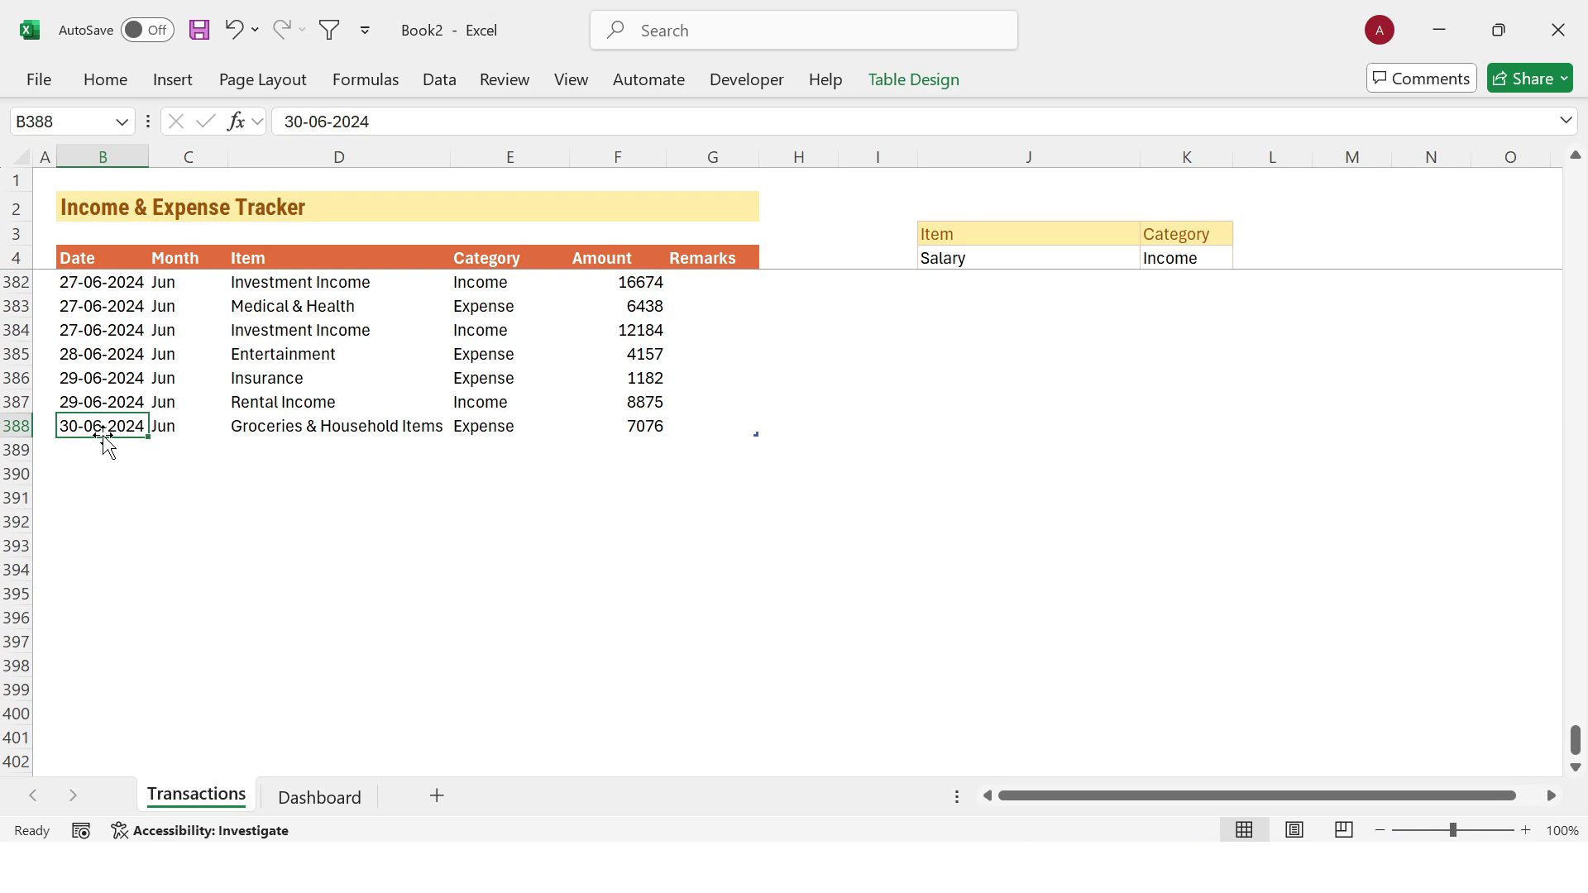
{"action": "key", "text": "Down"}
{"action": "type", "text": "30/6/25"}
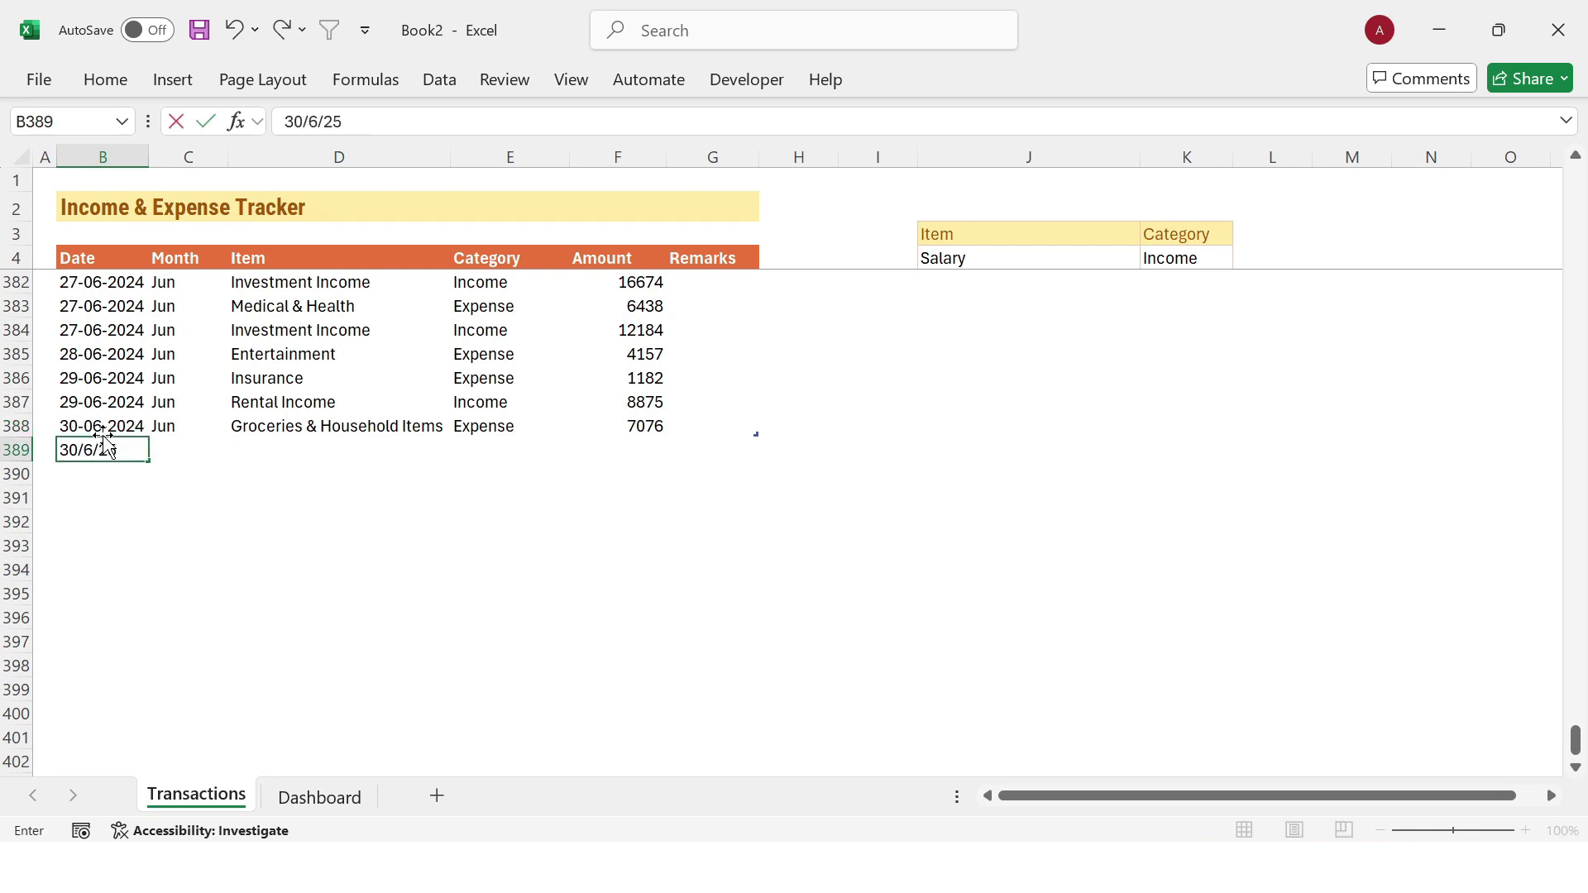
{"action": "key", "text": "Tab"}
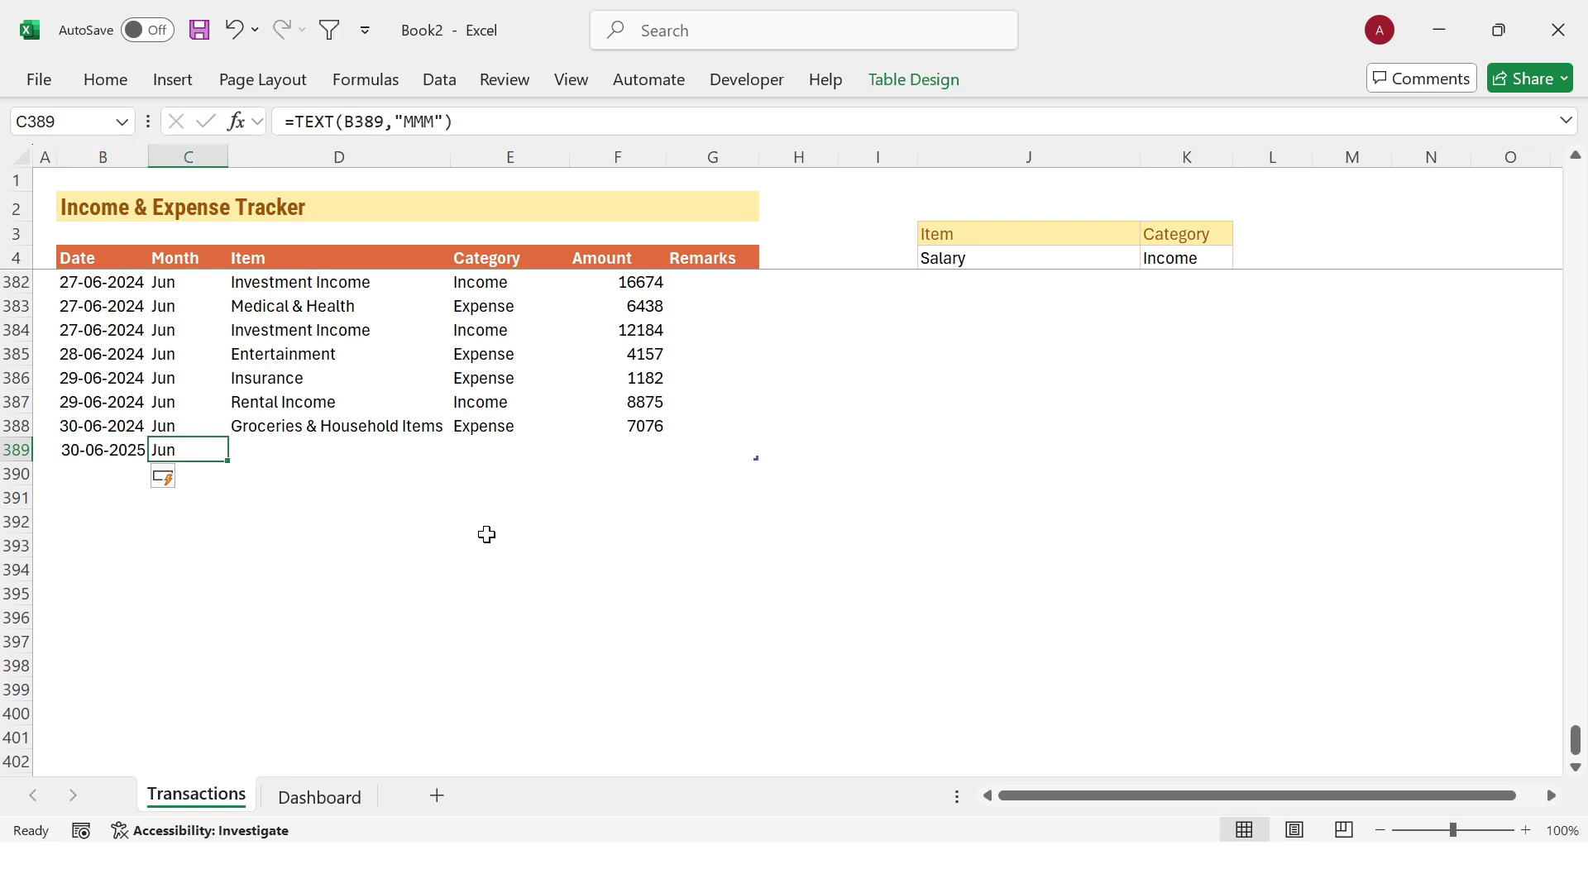
{"action": "key", "text": "Tab"}
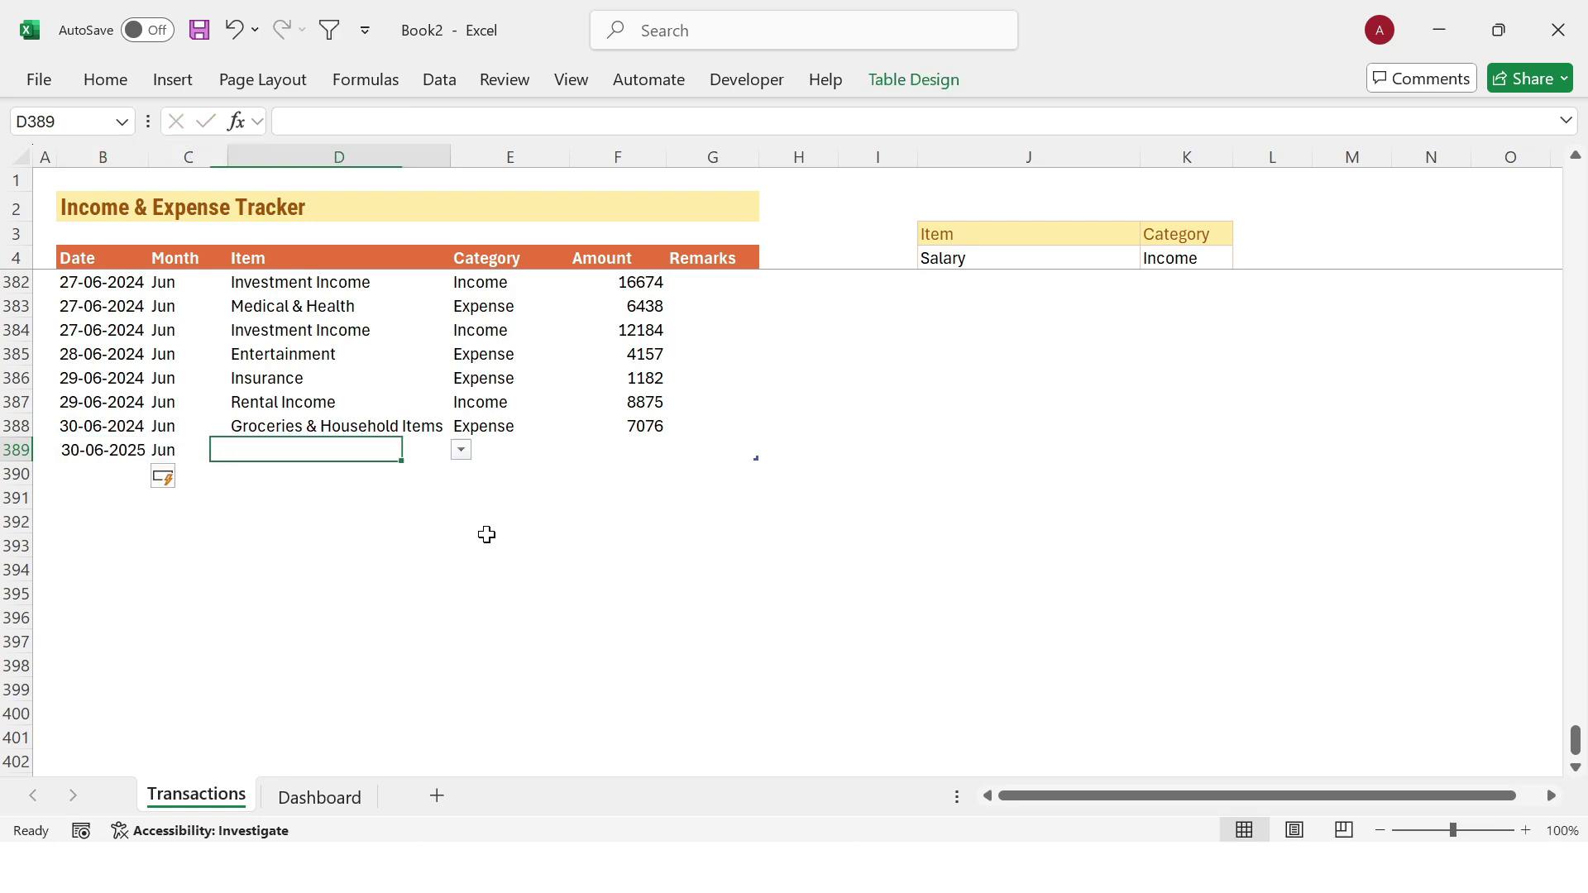
{"action": "left_click", "coordinate": [461, 451]}
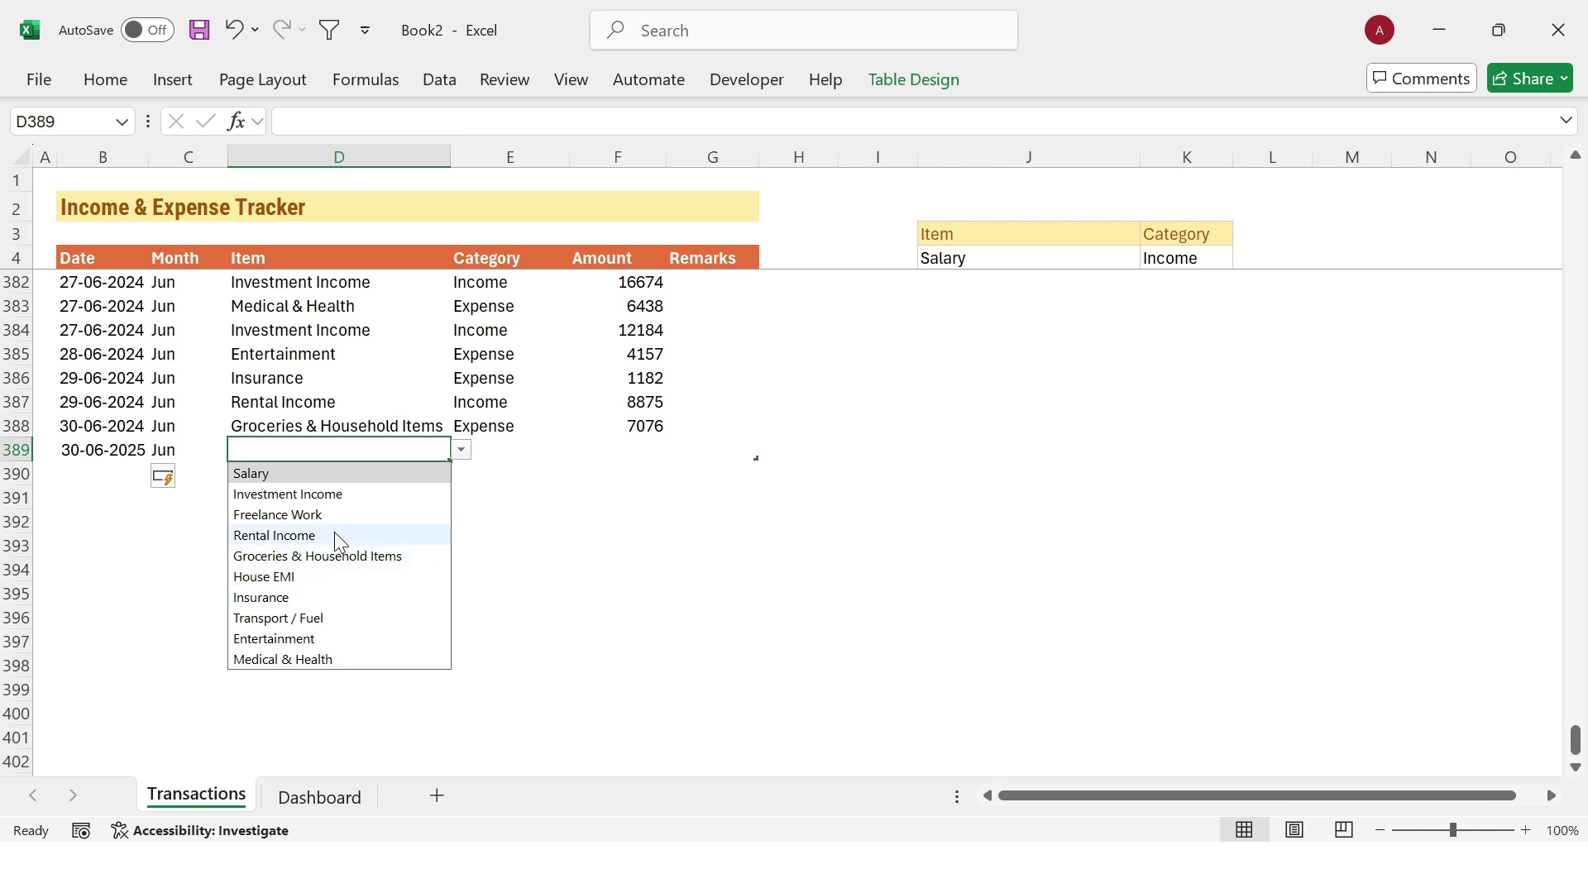
{"action": "left_click", "coordinate": [281, 646]}
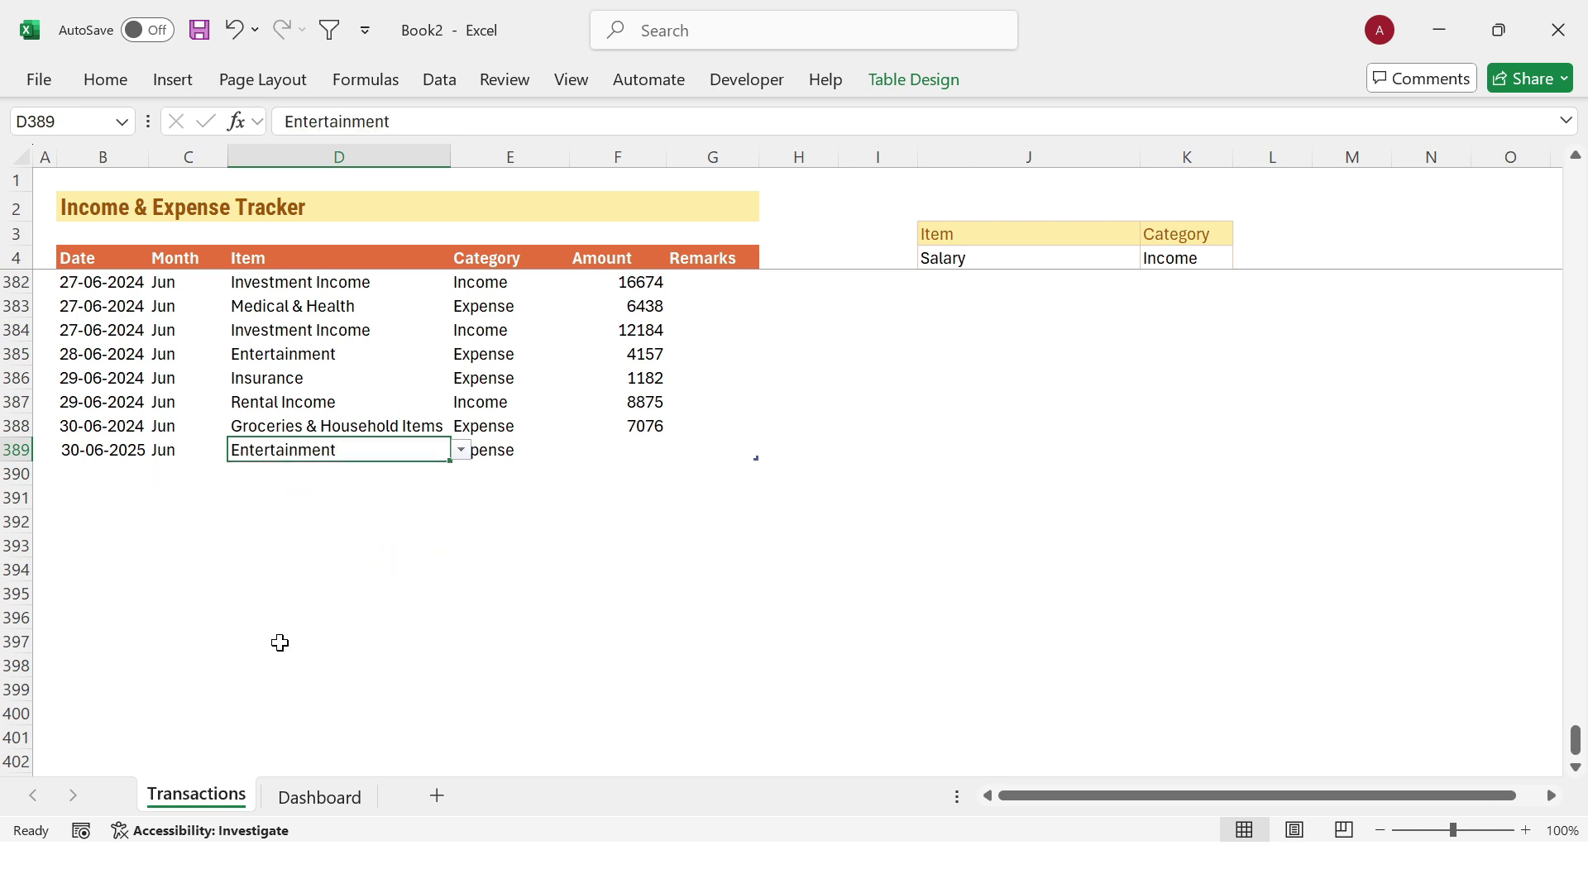
{"action": "key", "text": "ctrl+a"}
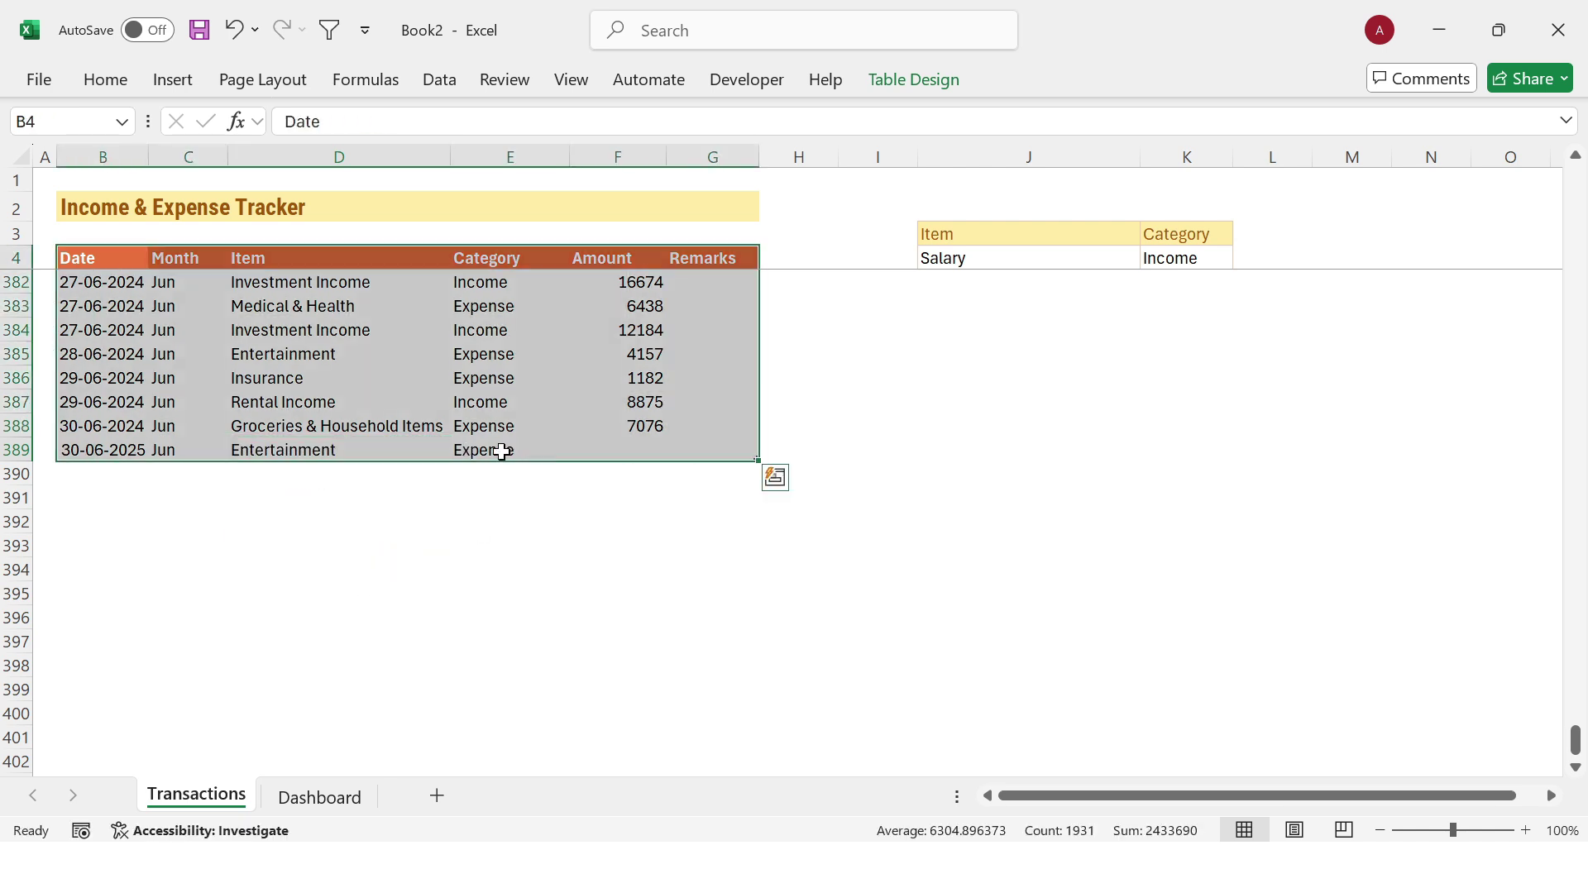
{"action": "left_click", "coordinate": [503, 450]}
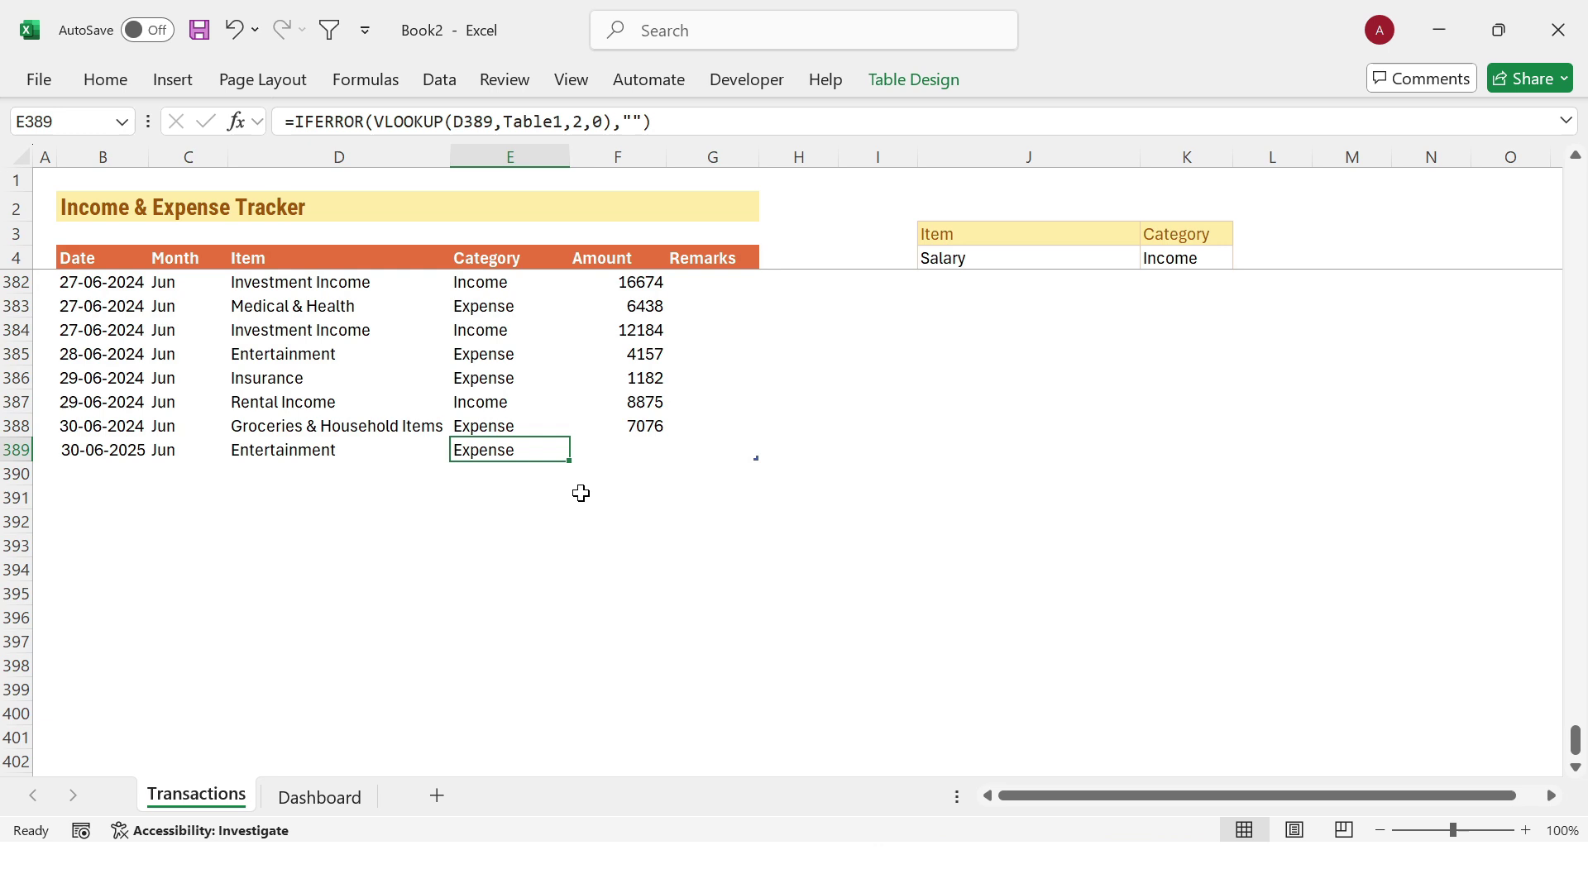
{"action": "left_click", "coordinate": [649, 447]}
{"action": "type", "text": "1000"}
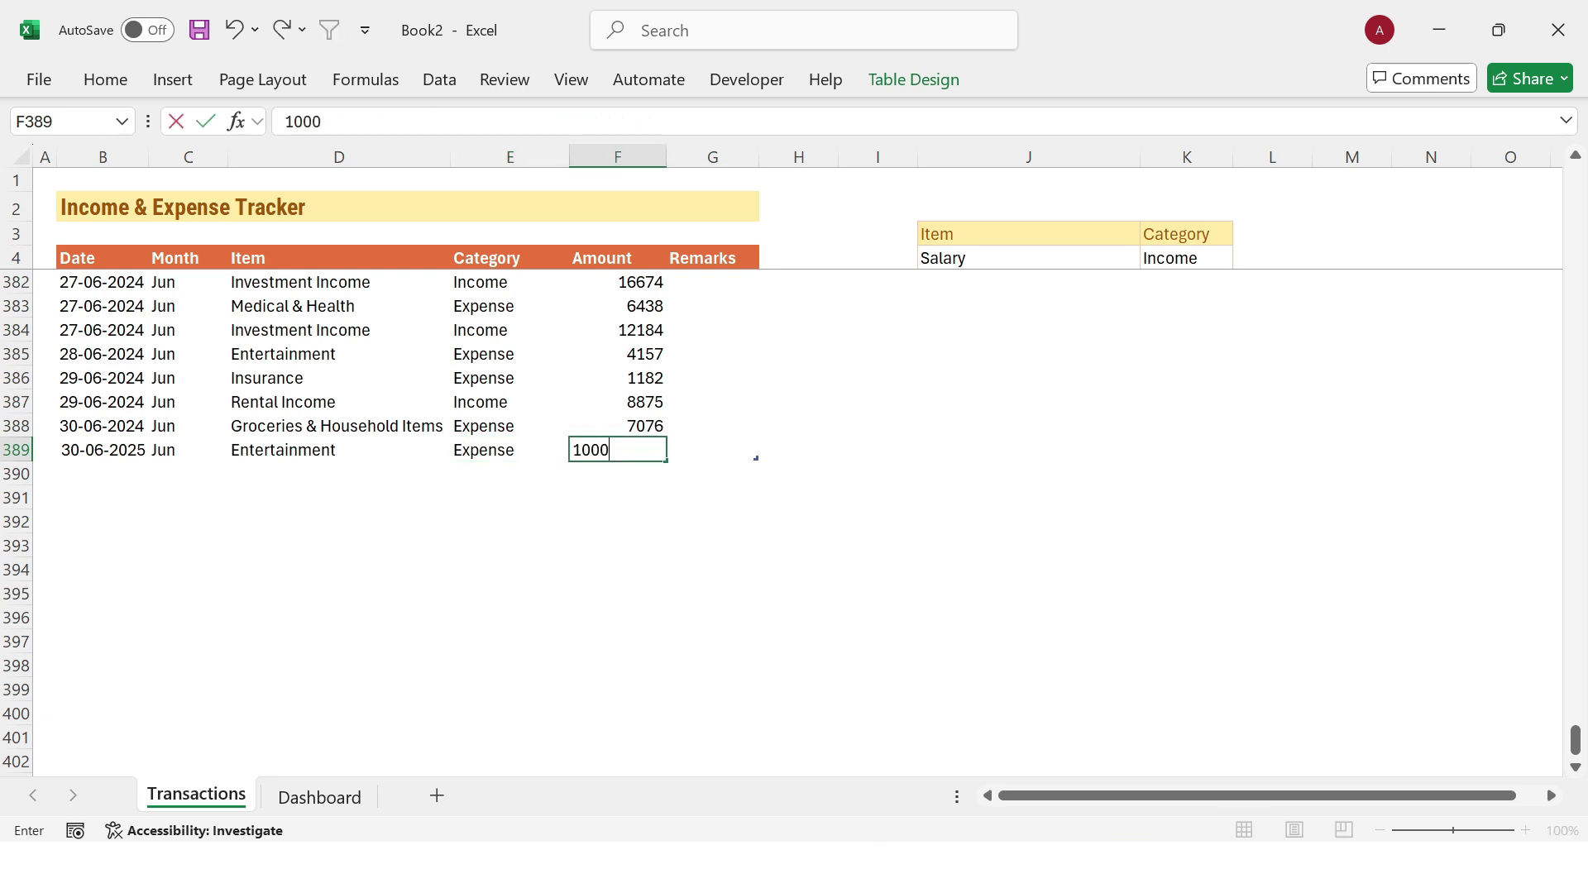
{"action": "key", "text": "Return"}
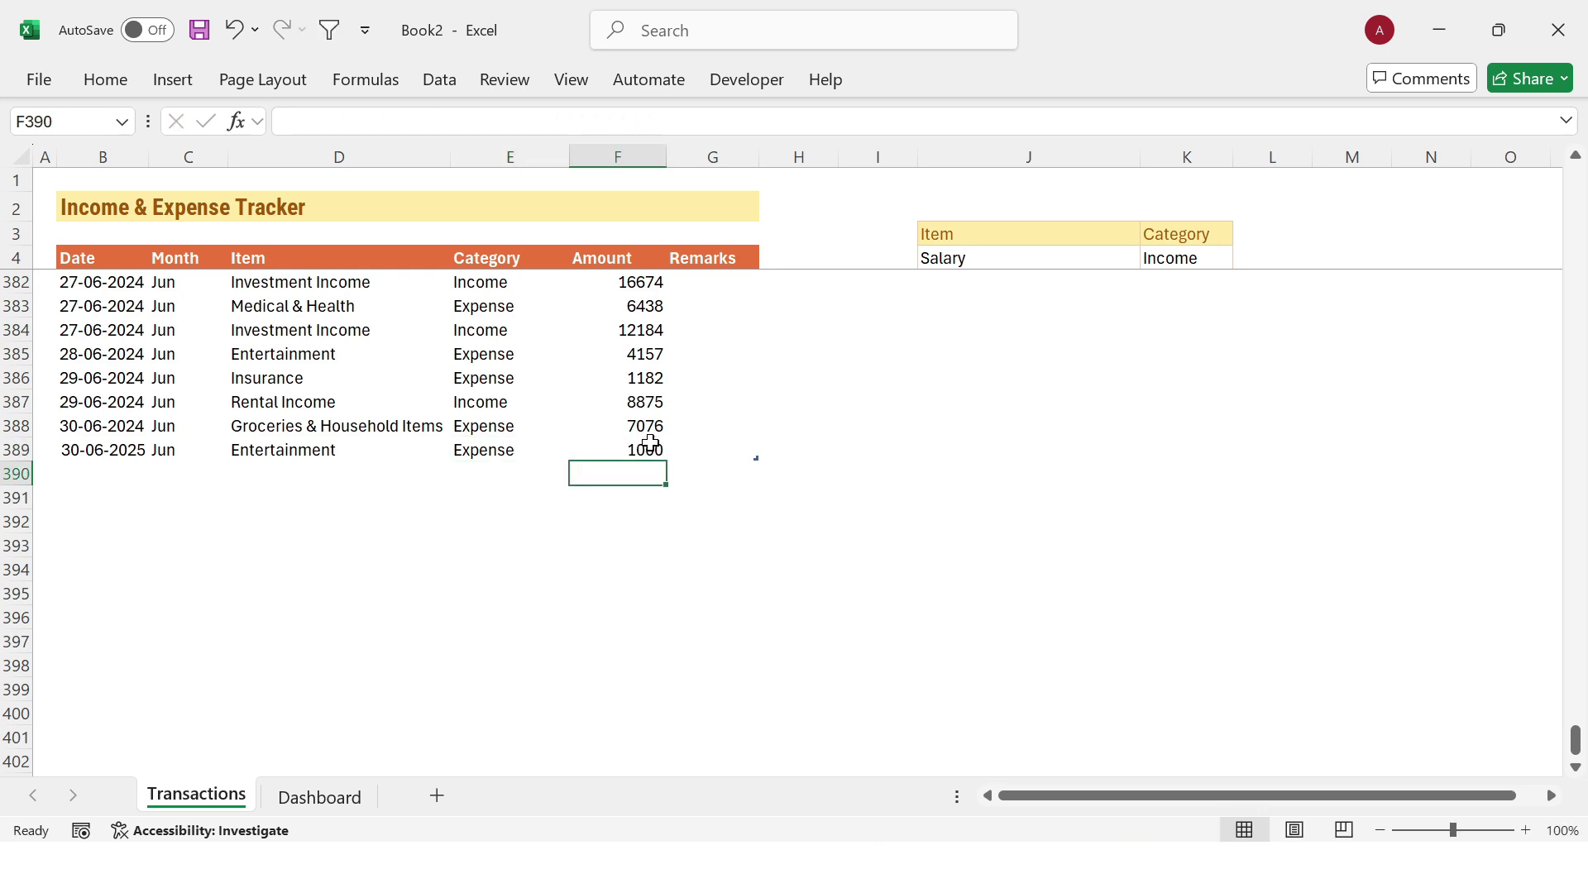
Step: Check the June expenses figure and the YTD cards on the Dashboard sheet
{"action": "left_click", "coordinate": [321, 798]}
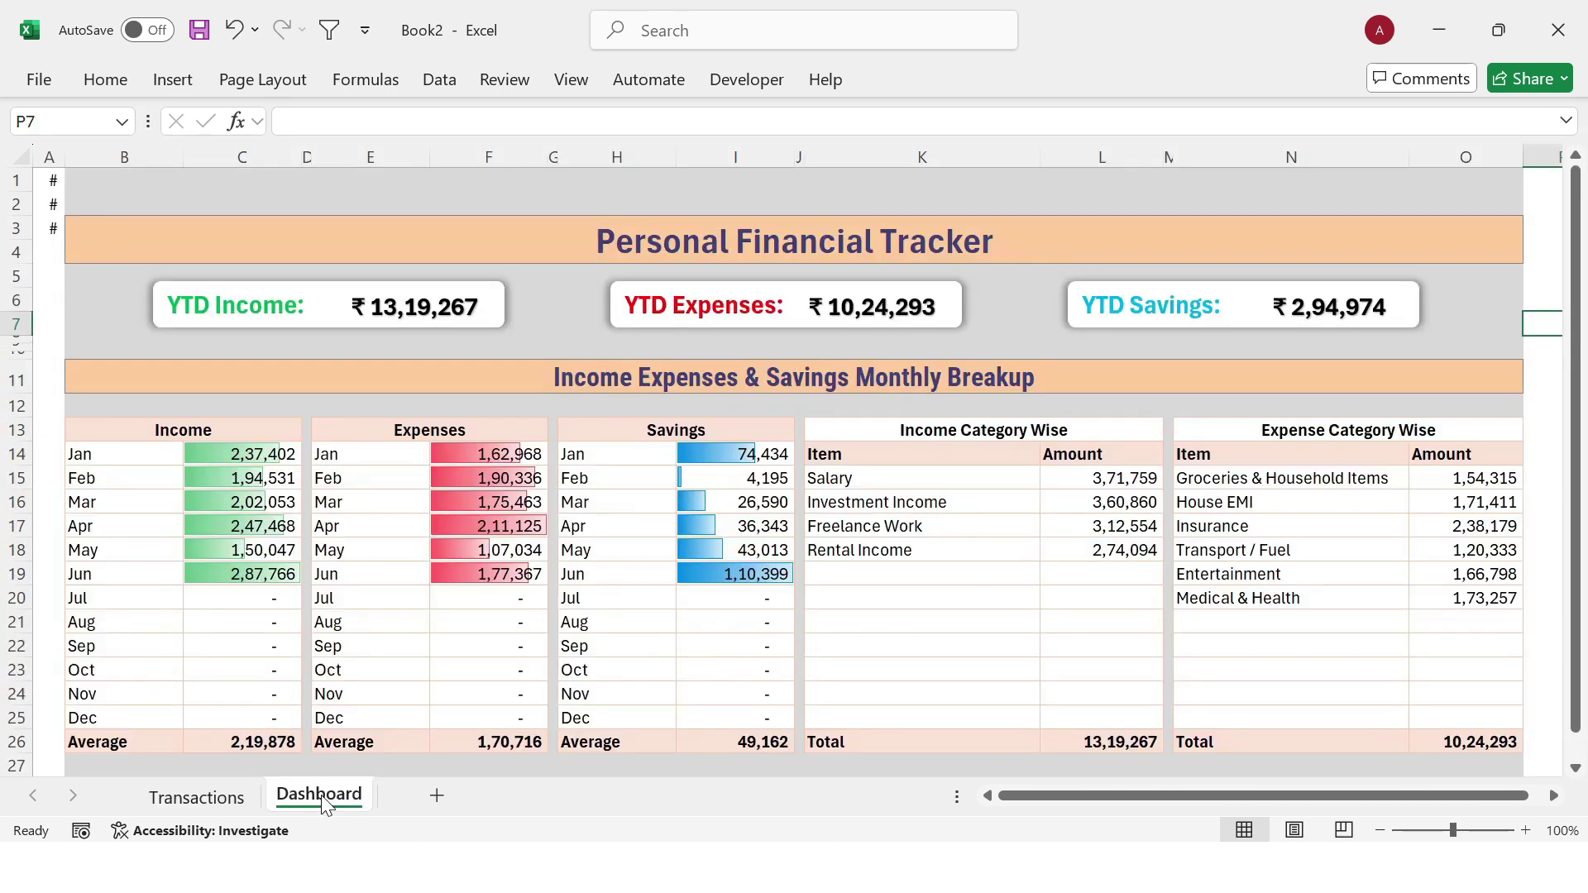
{"action": "left_click", "coordinate": [442, 576]}
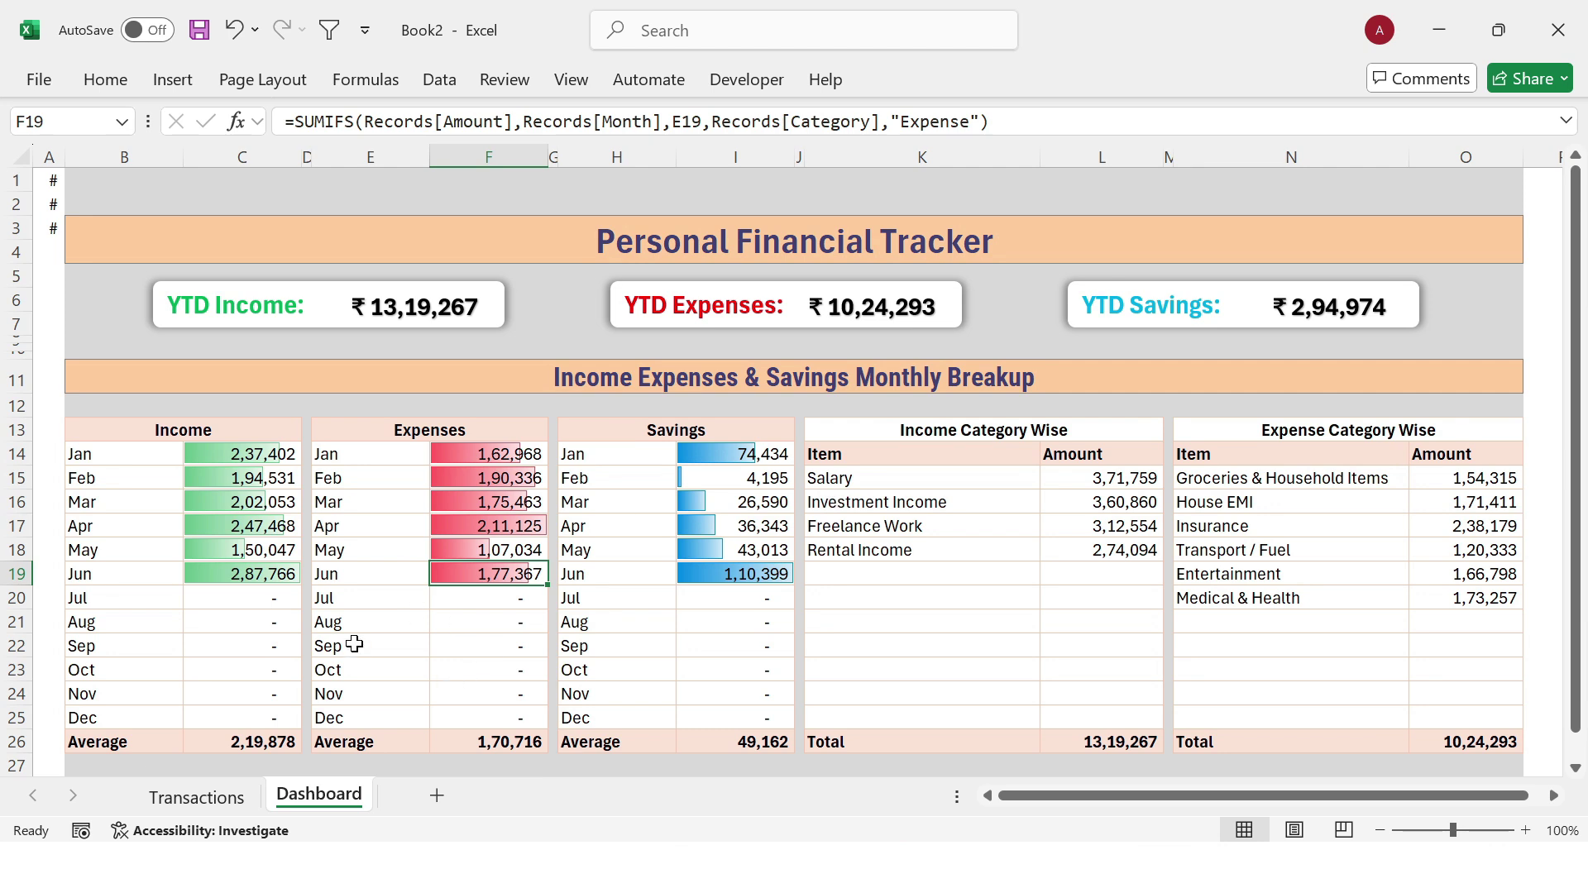
Step: Add a transaction in row 390 of the Transactions sheet dated 1/7/25 with item Salary and amount 20000
{"action": "left_click", "coordinate": [202, 797]}
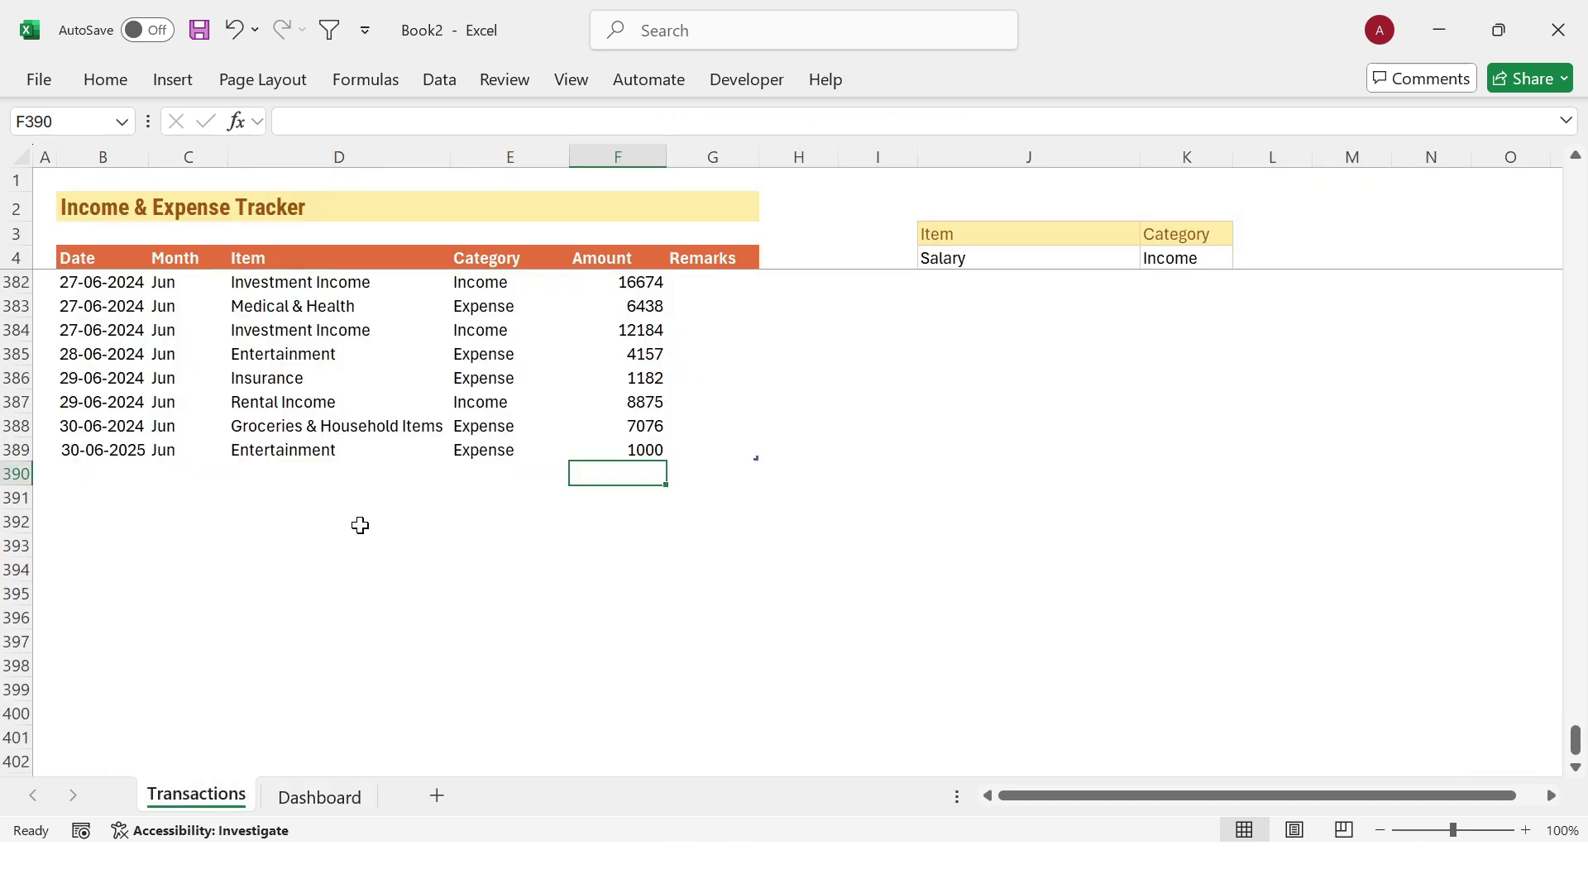
{"action": "left_click", "coordinate": [84, 473]}
{"action": "type", "text": "1/7/25"}
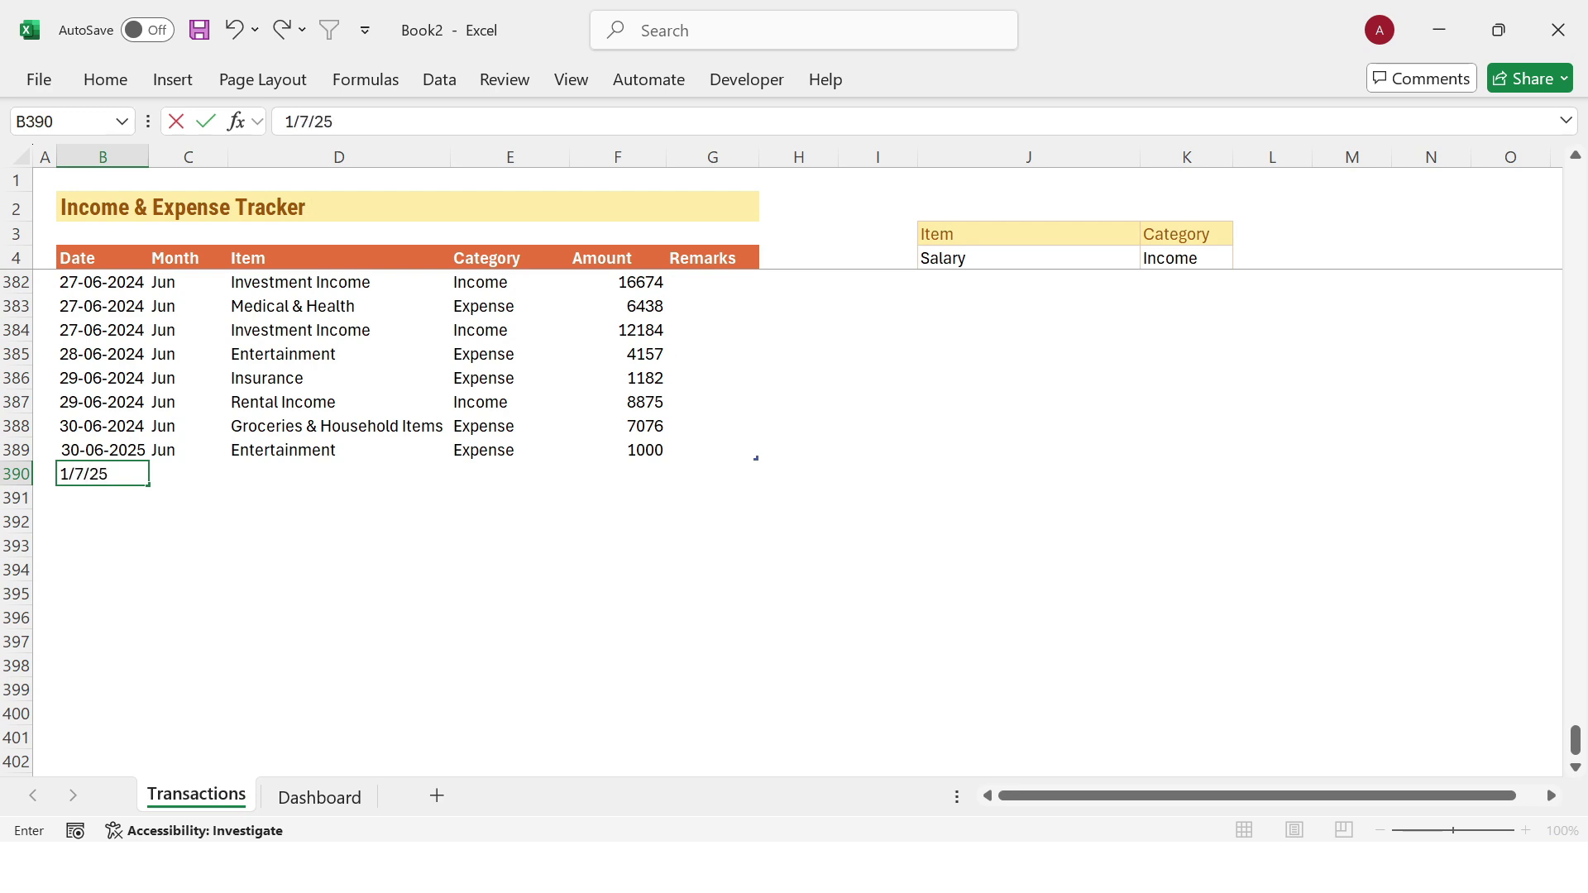
{"action": "key", "text": "Tab"}
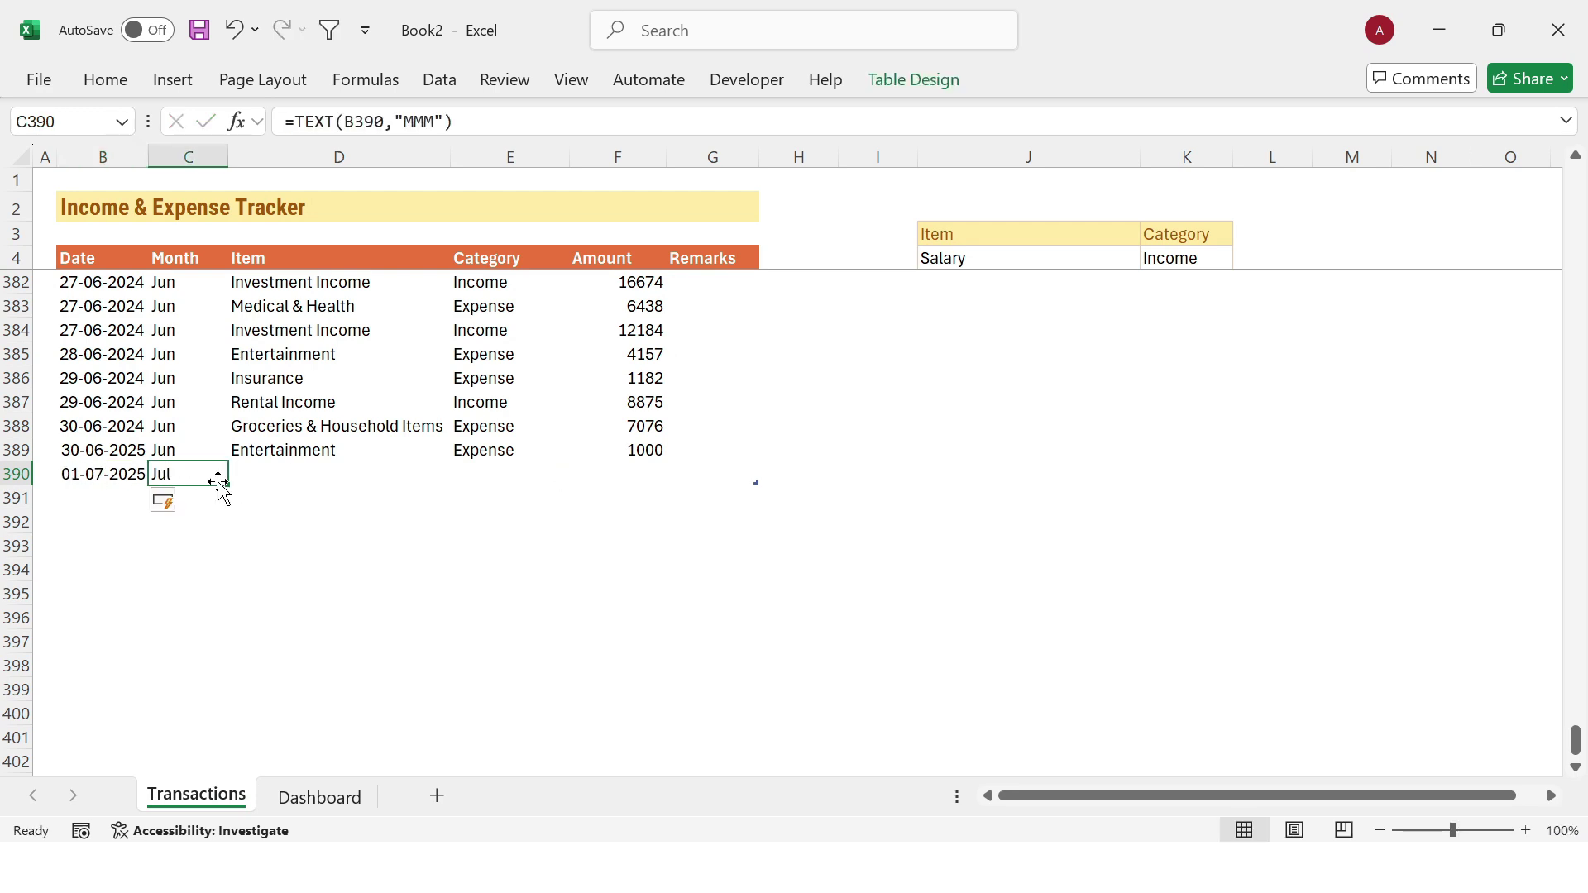
{"action": "left_click", "coordinate": [299, 480]}
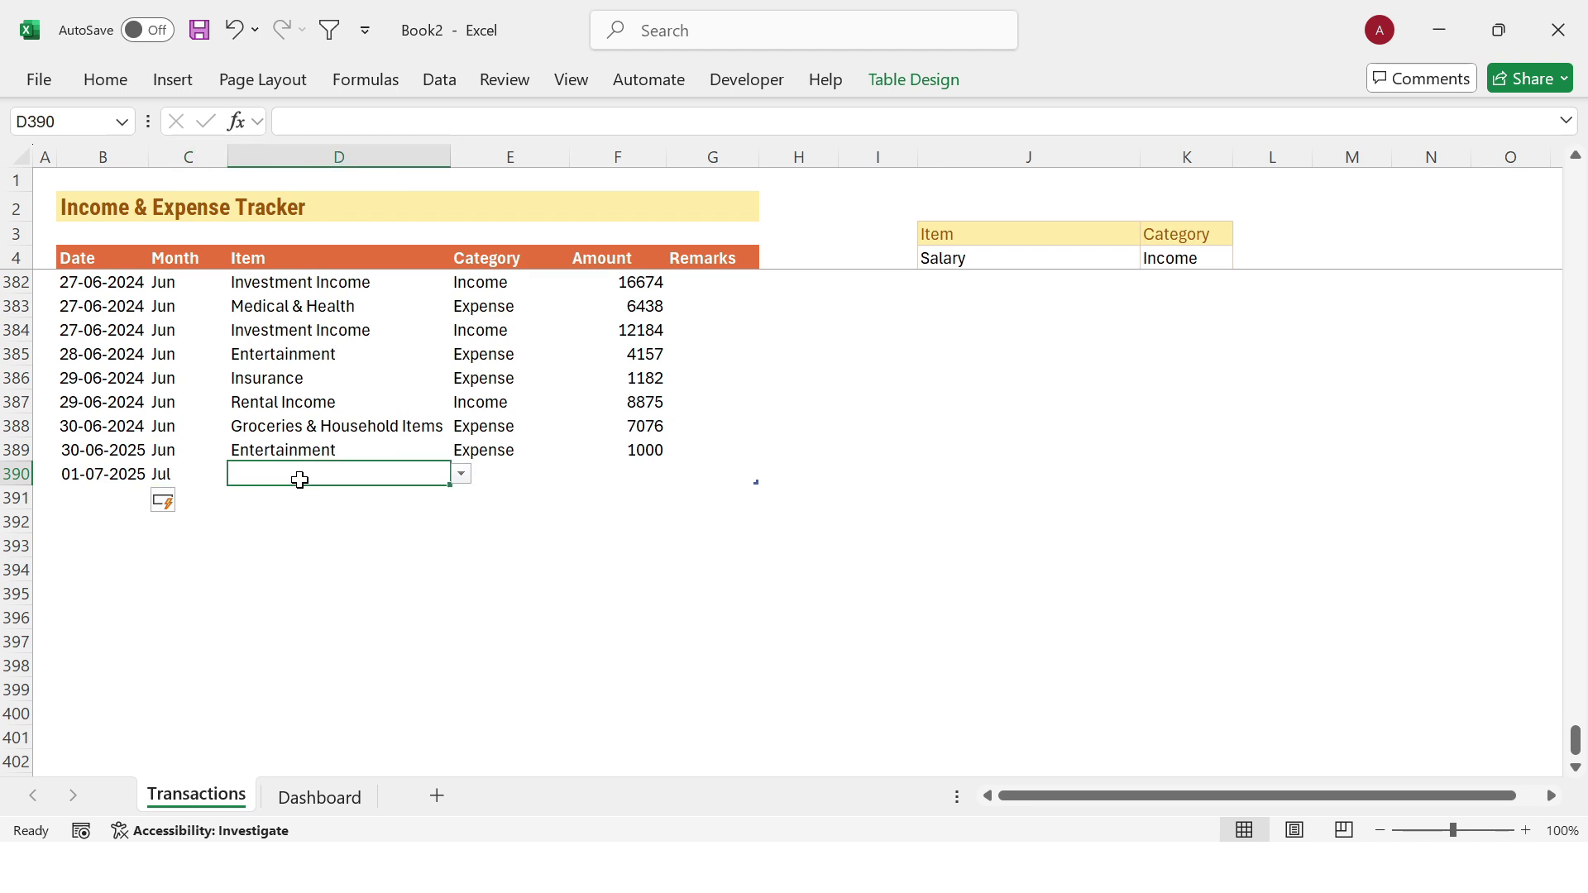
{"action": "left_click", "coordinate": [461, 475]}
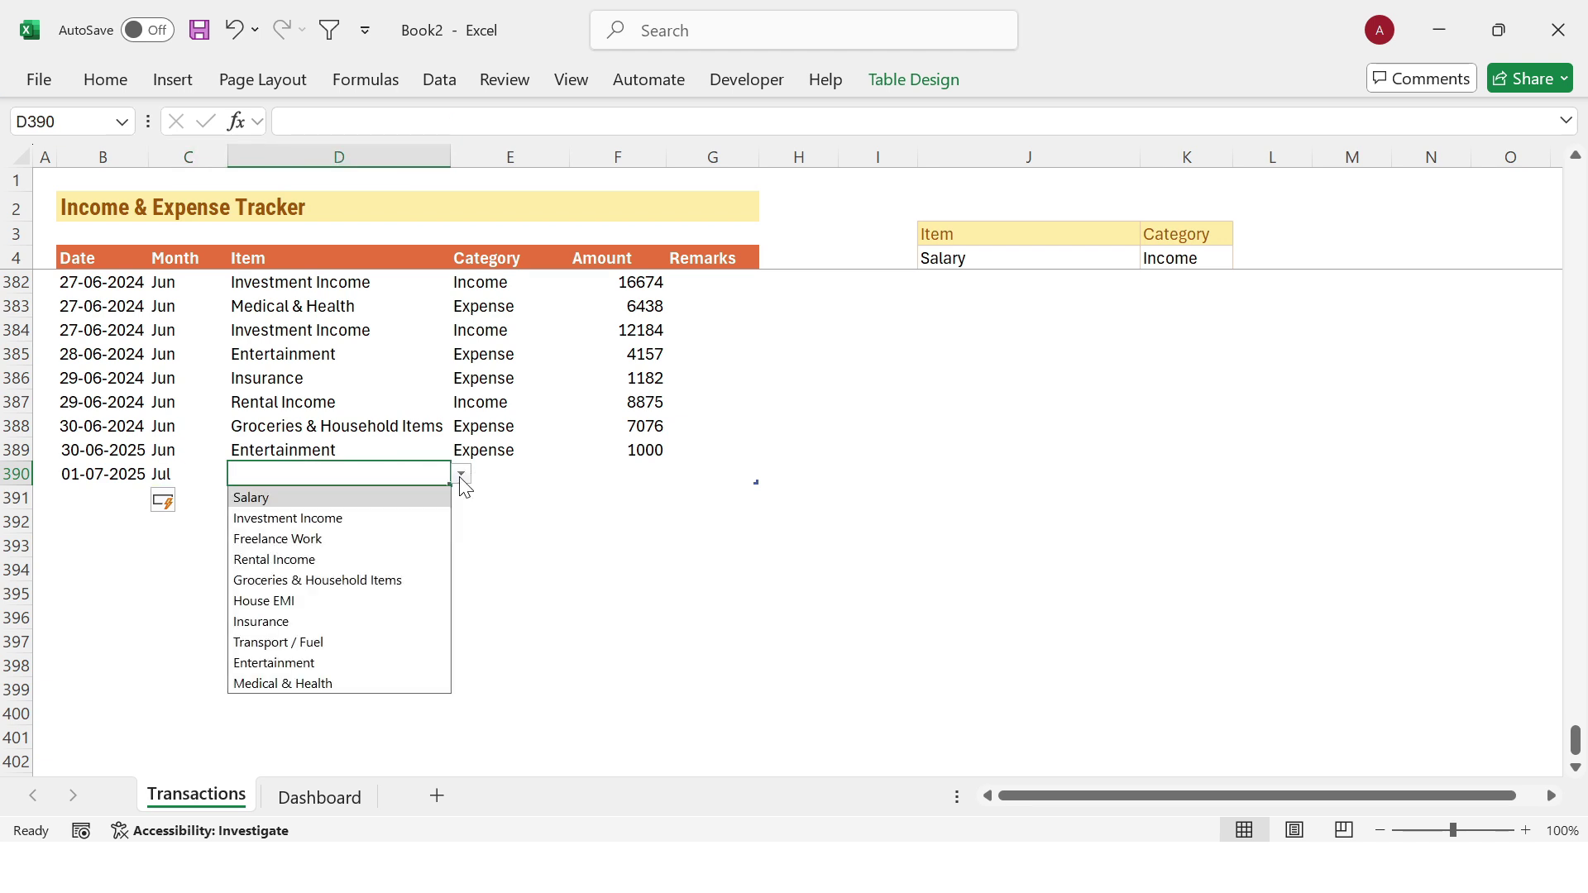
{"action": "left_click", "coordinate": [295, 501]}
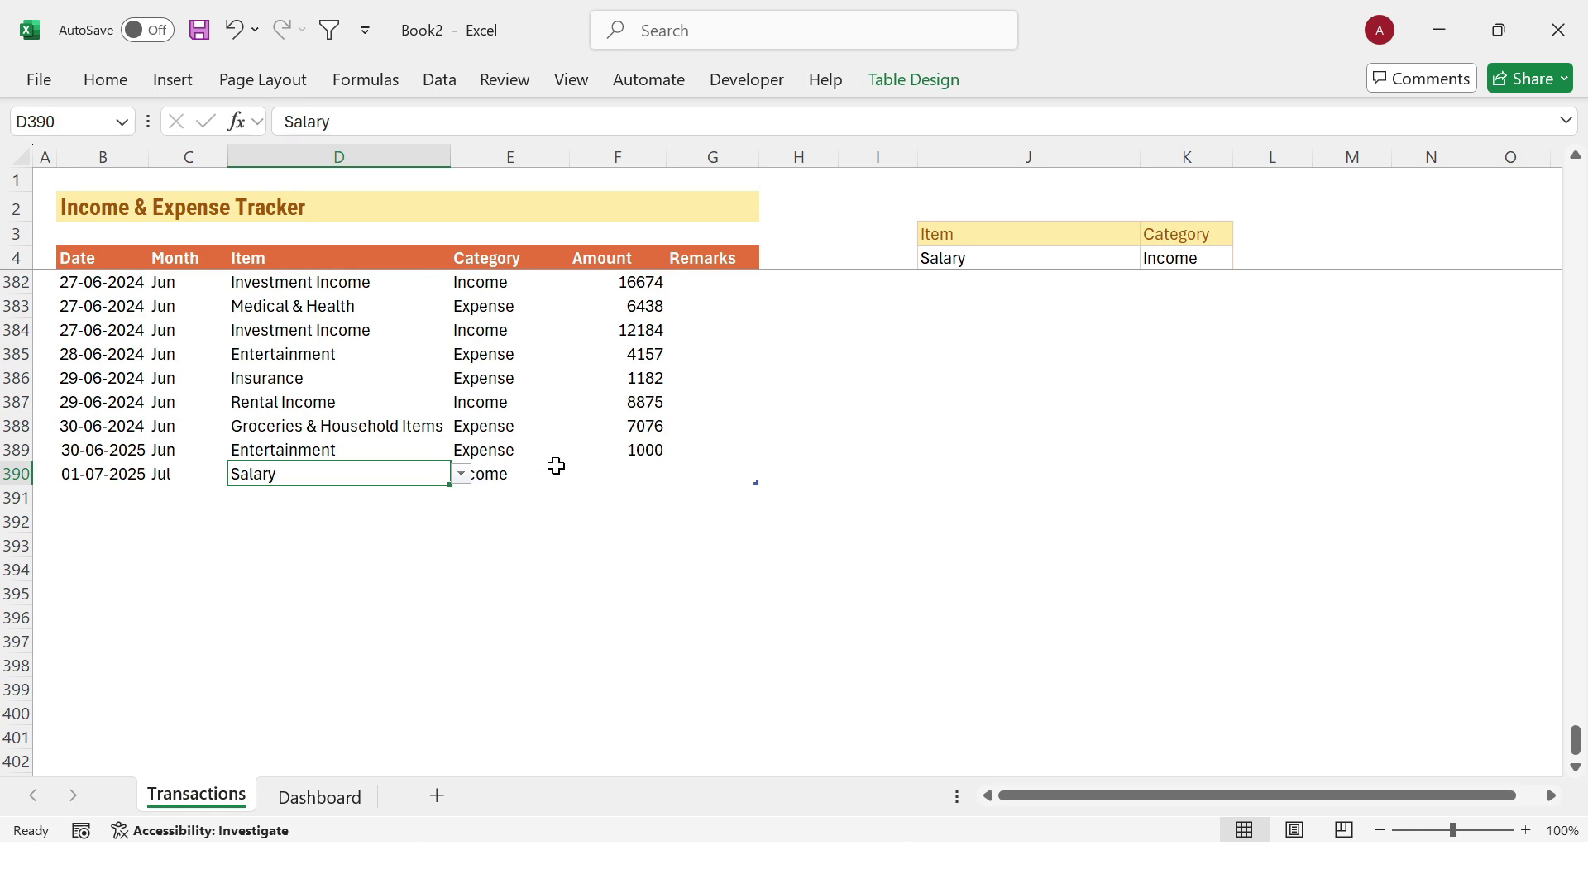
{"action": "left_click", "coordinate": [627, 473]}
{"action": "type", "text": "20000"}
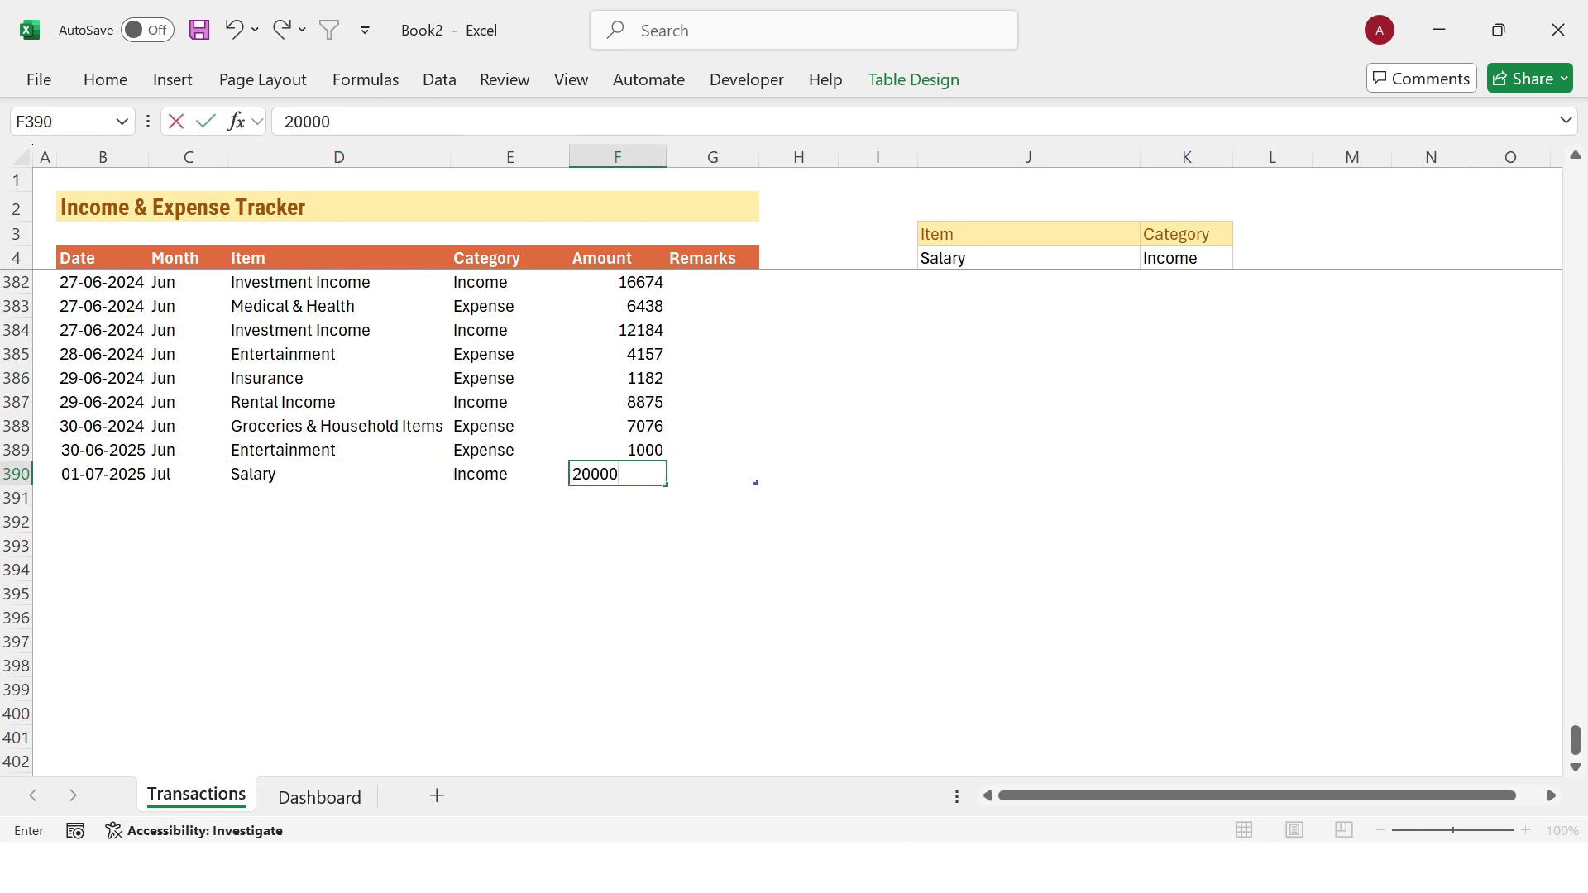
{"action": "key", "text": "Return"}
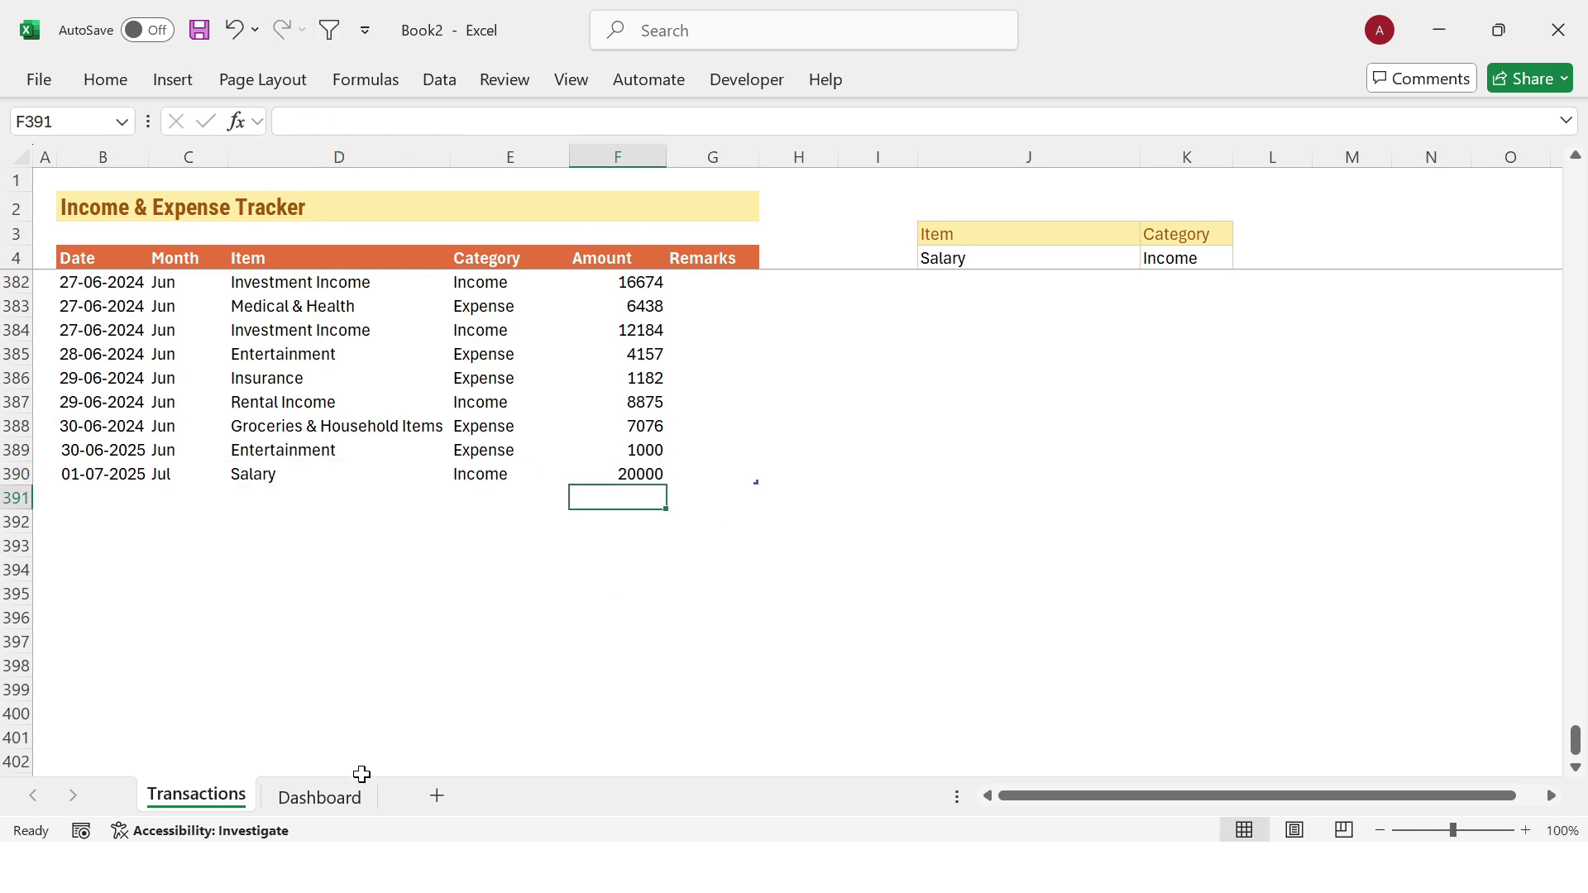
Step: Check the July row and the YTD income and savings cards on the Dashboard sheet
{"action": "left_click", "coordinate": [314, 804]}
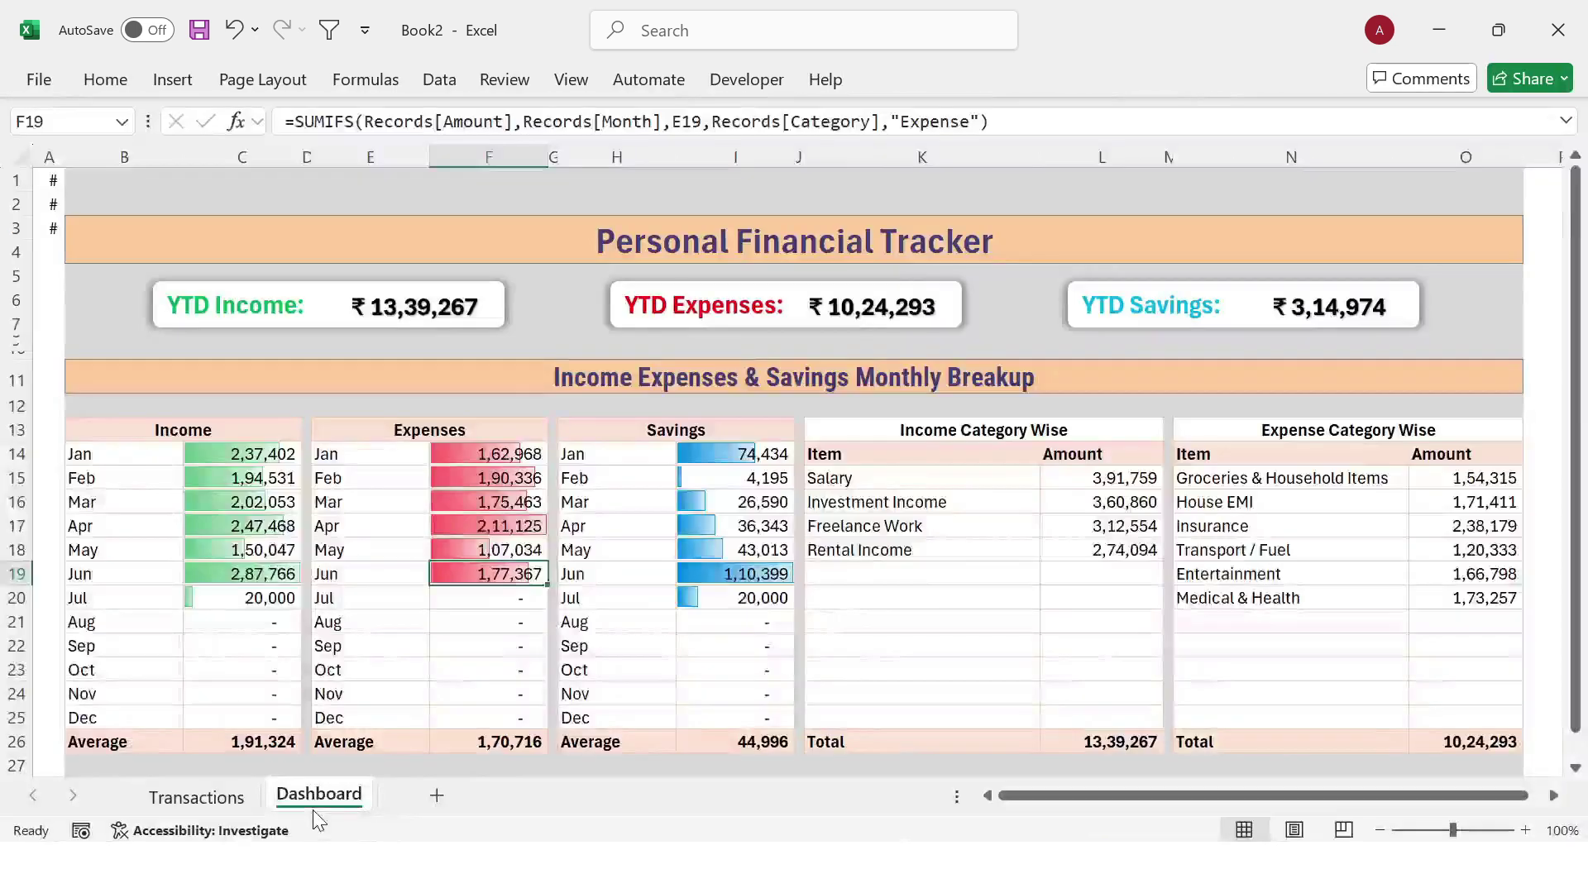
{"action": "left_click", "coordinate": [108, 608]}
{"action": "key", "text": "Right"}
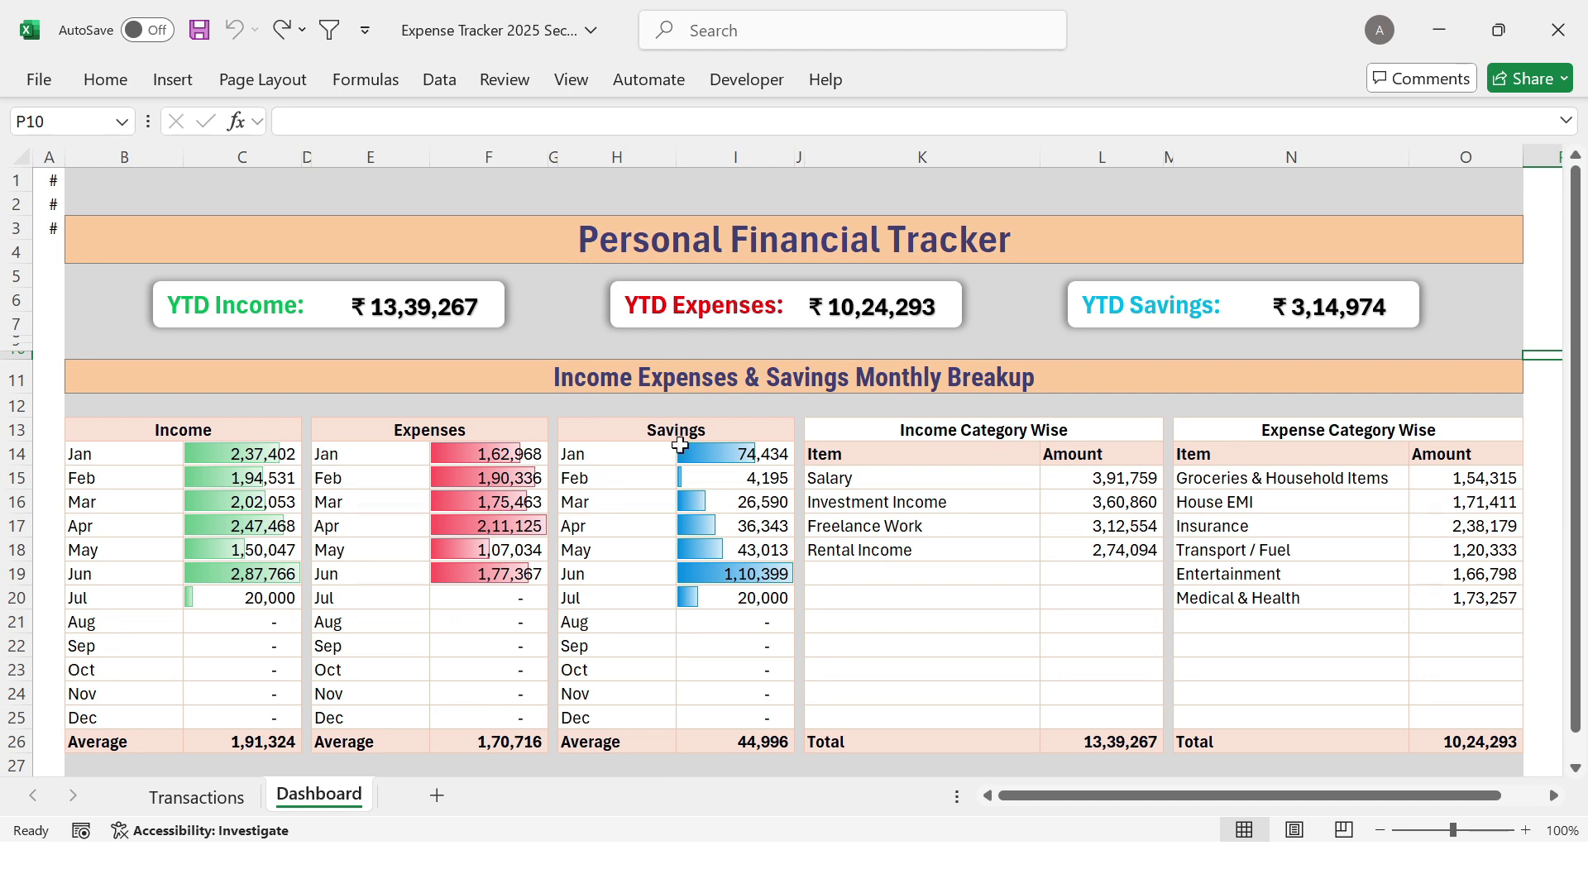
Step: Insert a blank row above row 1 of the Dashboard sheet and reduce the heights of rows 1 to 3
{"action": "left_click", "coordinate": [10, 180]}
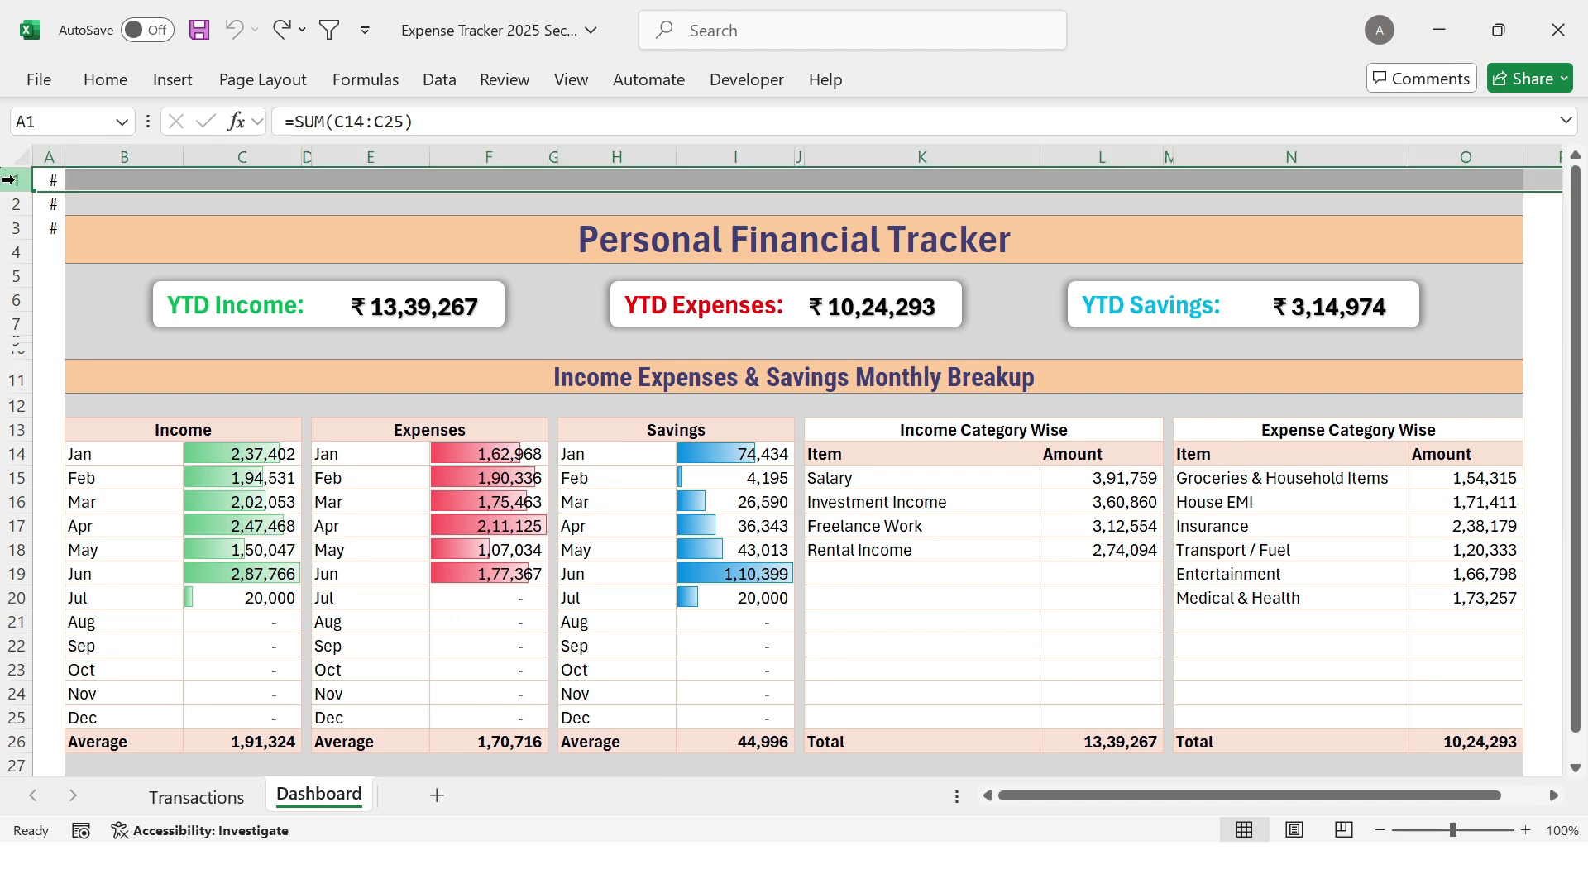
{"action": "right_click", "coordinate": [9, 180]}
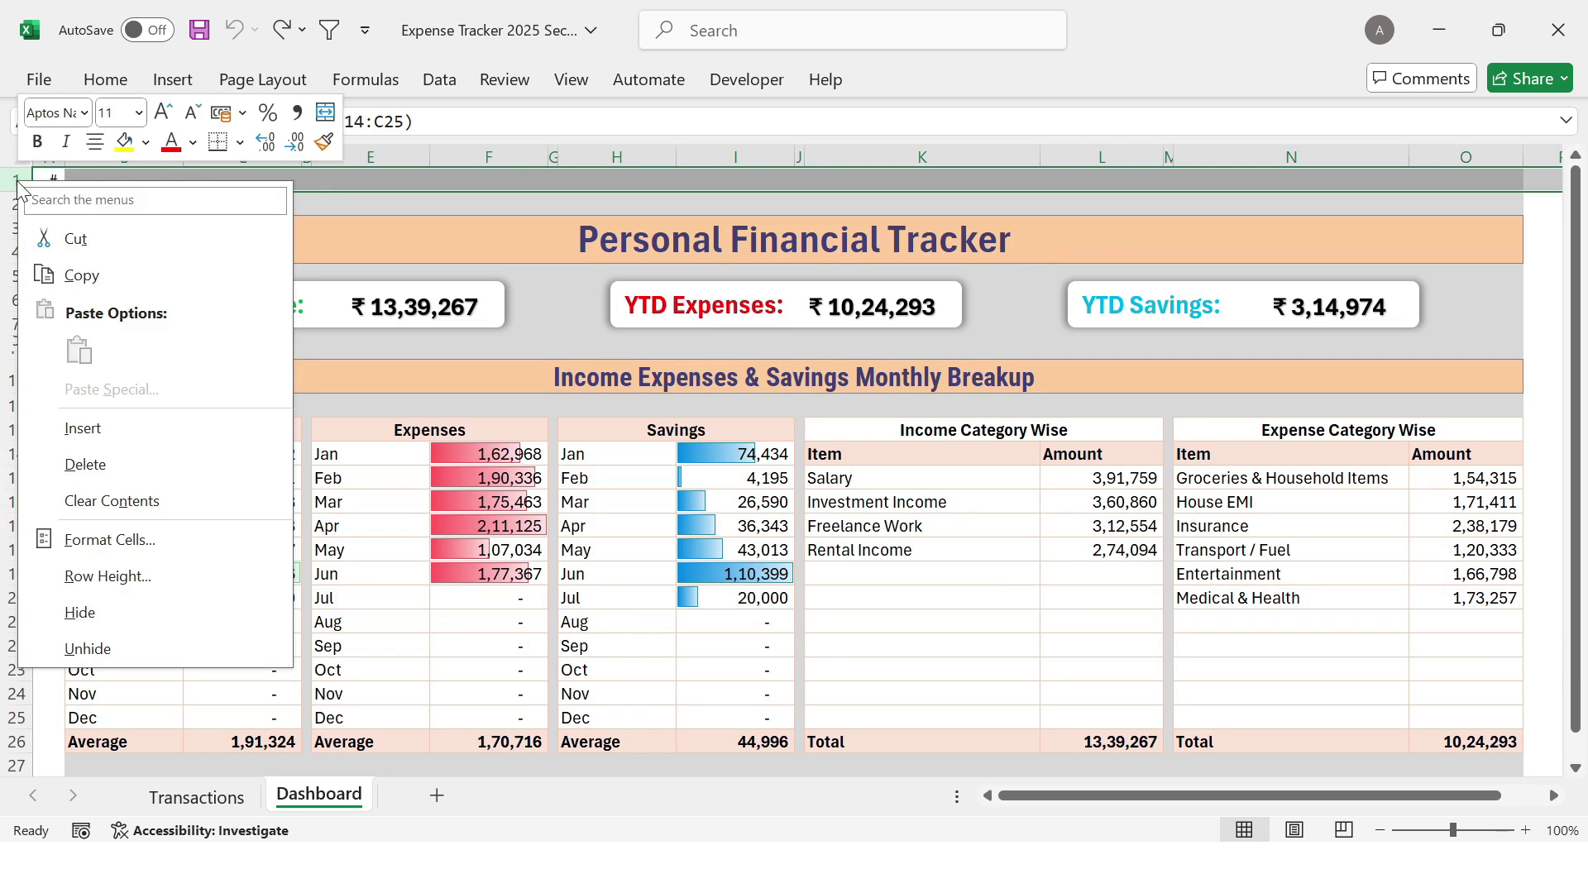
{"action": "left_click", "coordinate": [107, 428]}
{"action": "left_click", "coordinate": [135, 220]}
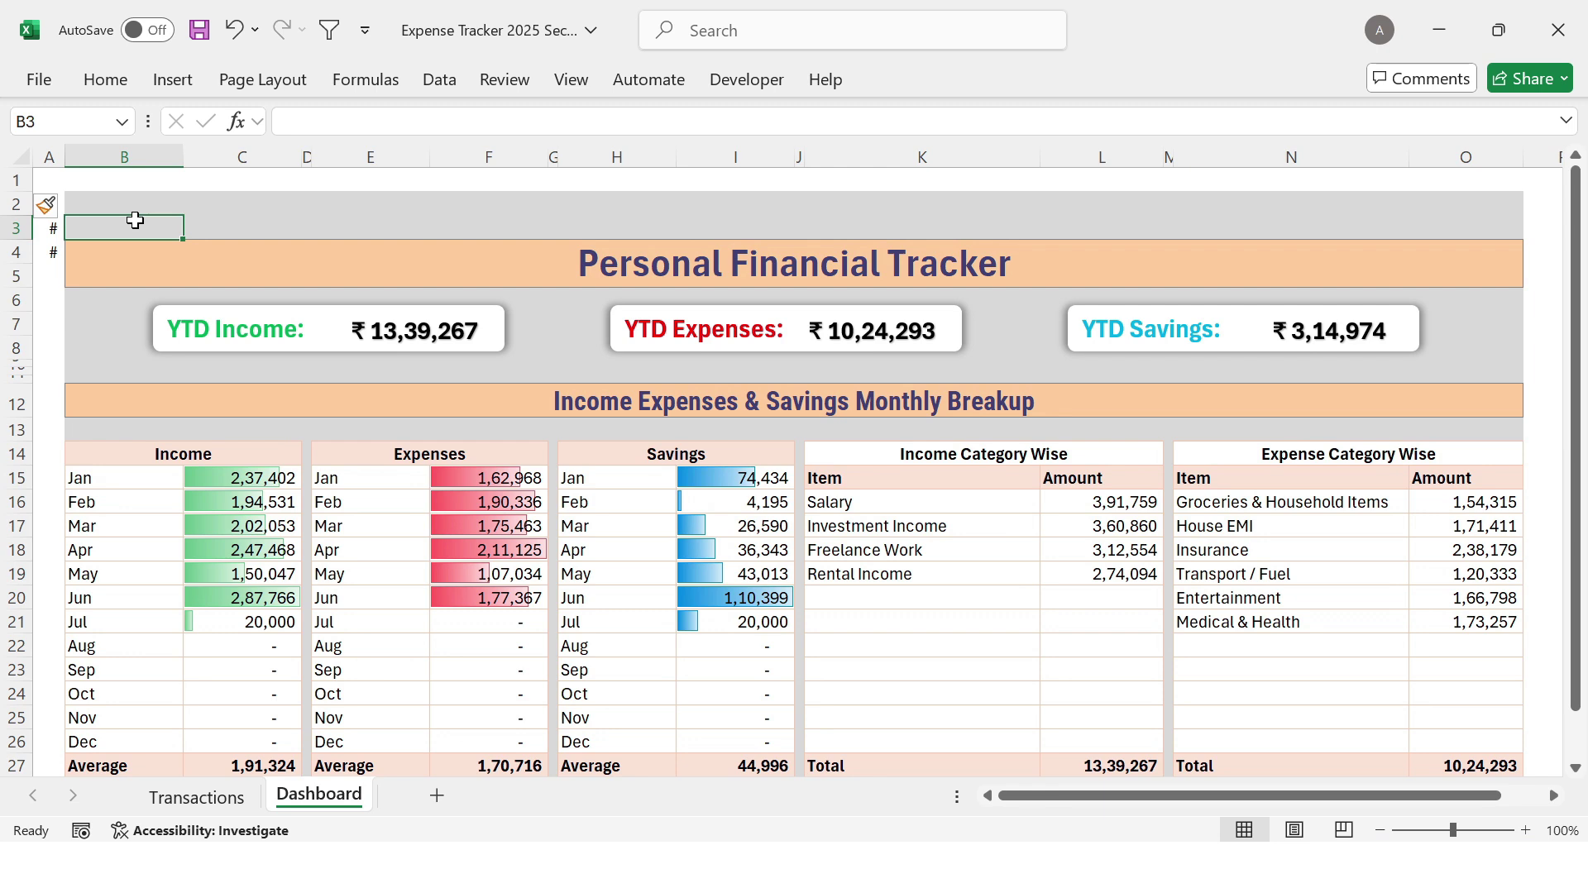
{"action": "left_click_drag", "start_coordinate": [16, 191], "coordinate": [17, 176]}
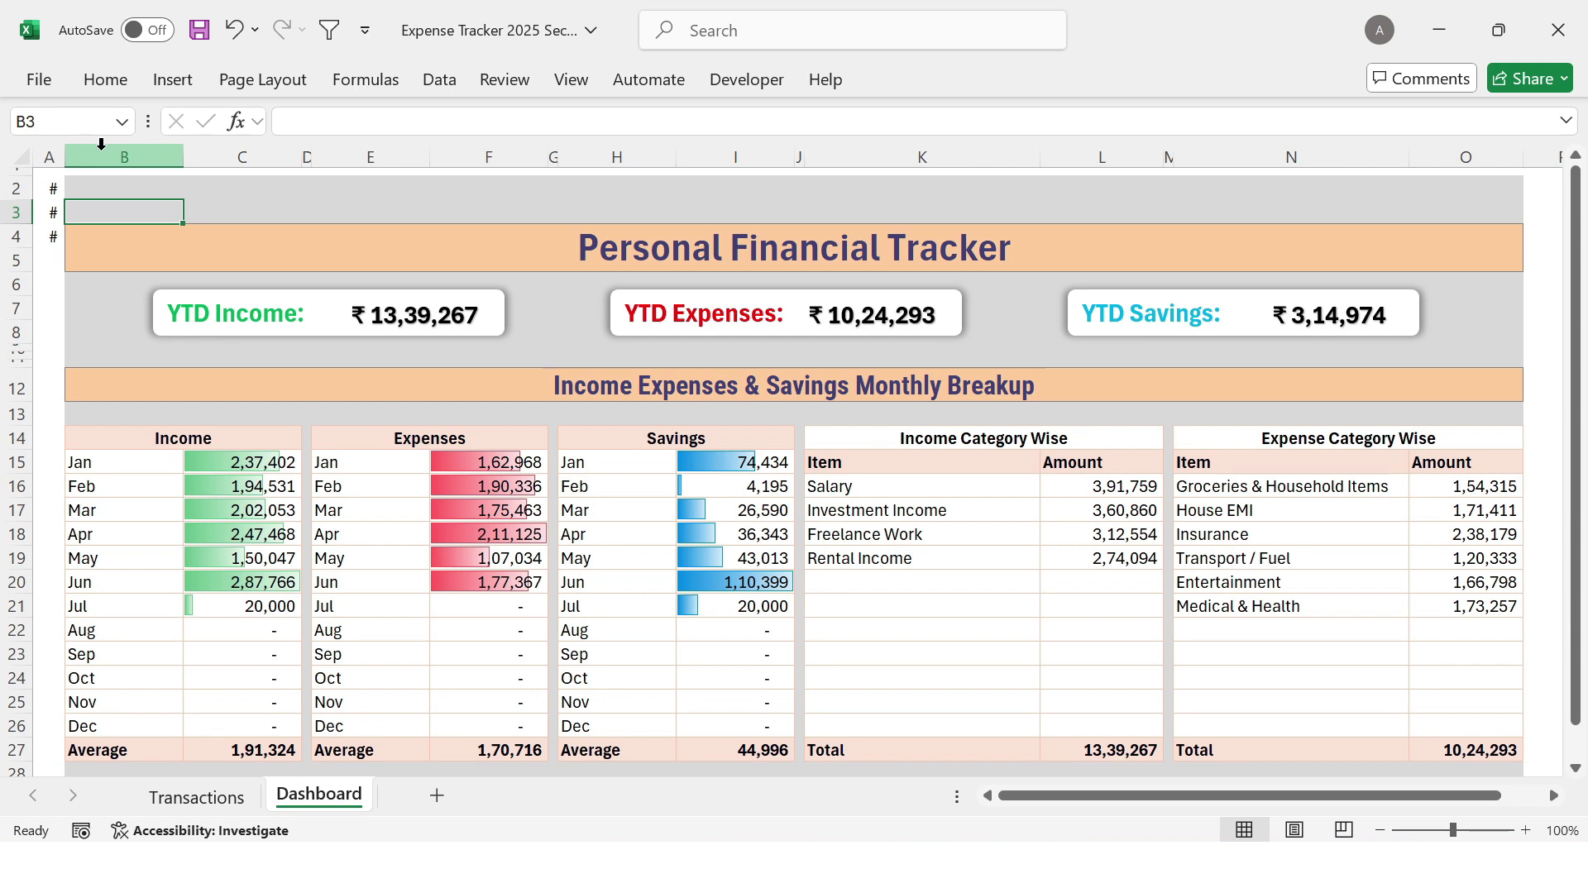
{"action": "left_click_drag", "start_coordinate": [15, 200], "coordinate": [21, 203]}
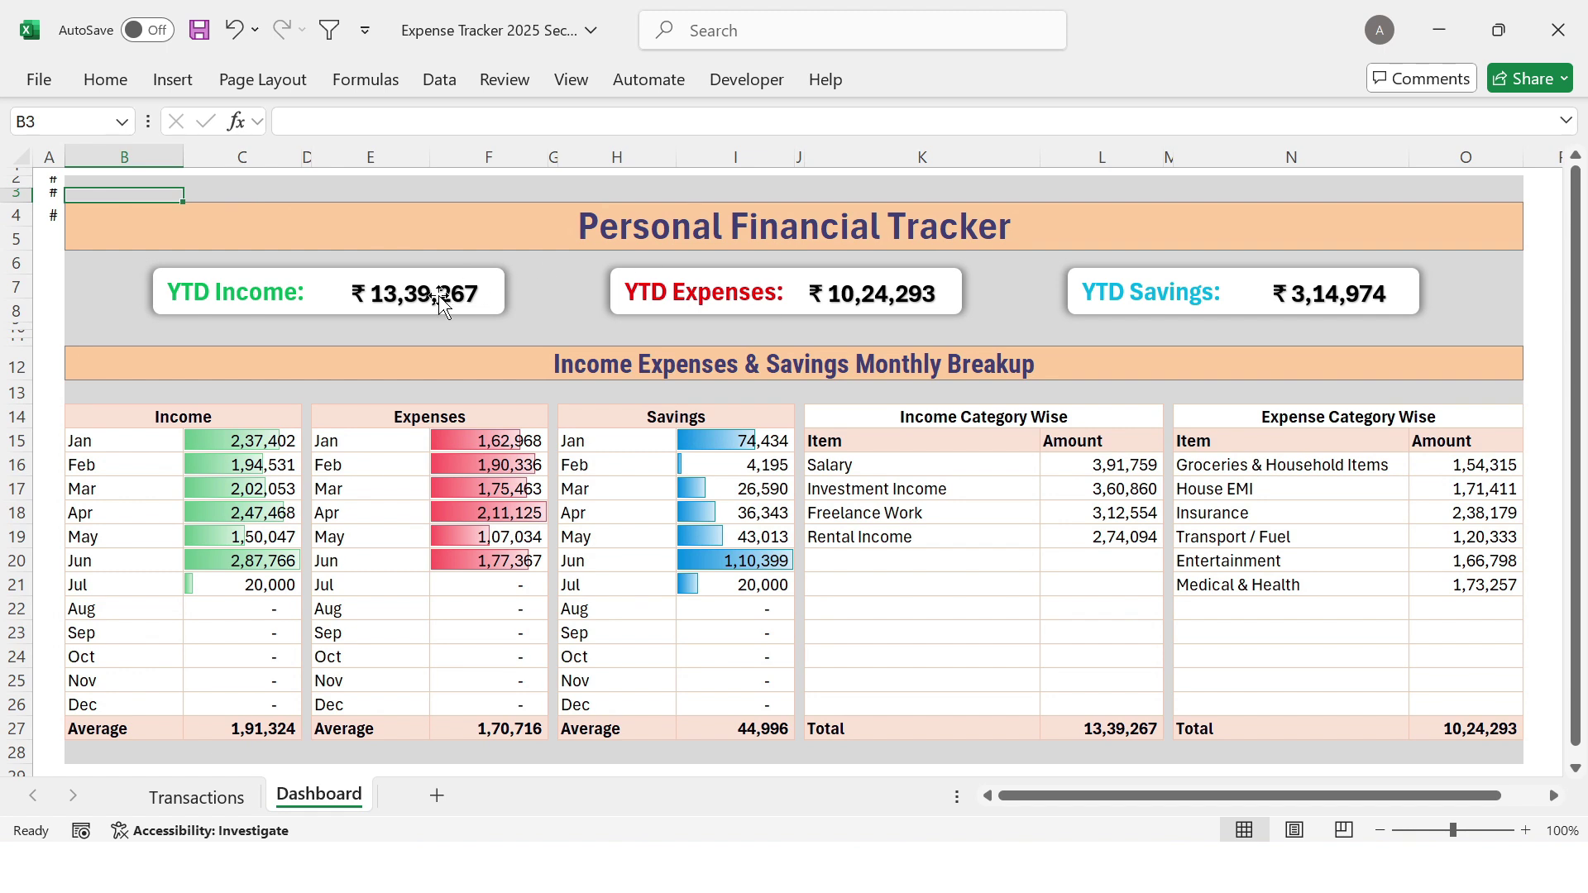
Step: Apply thick outside borders around the whole dashboard area, B2:O28
{"action": "left_click_drag", "start_coordinate": [87, 181], "coordinate": [1217, 742]}
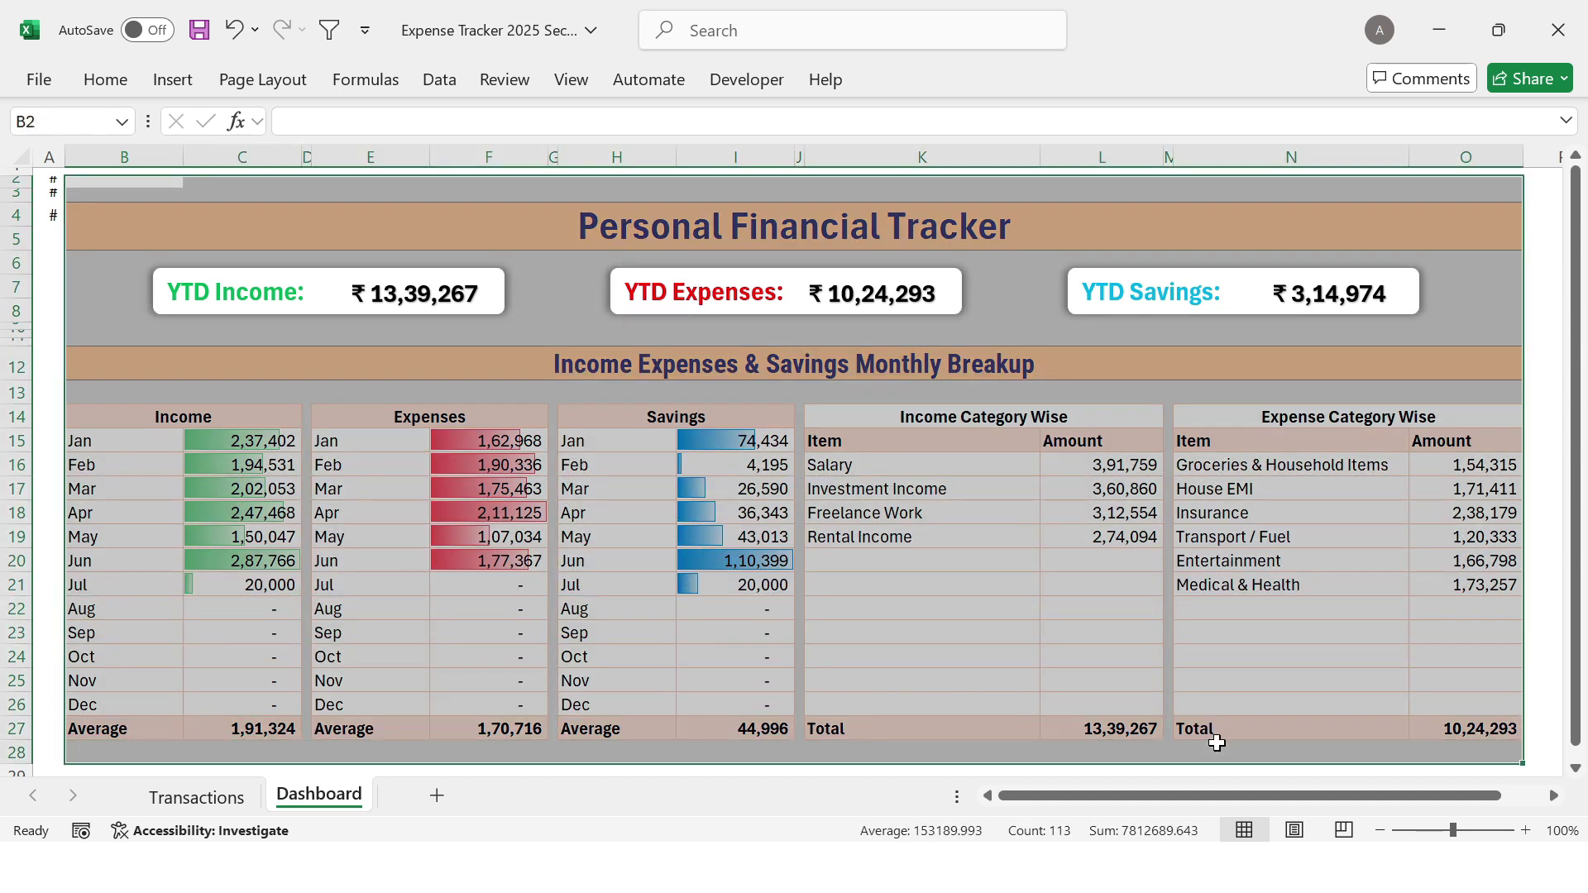
{"action": "left_click", "coordinate": [105, 79]}
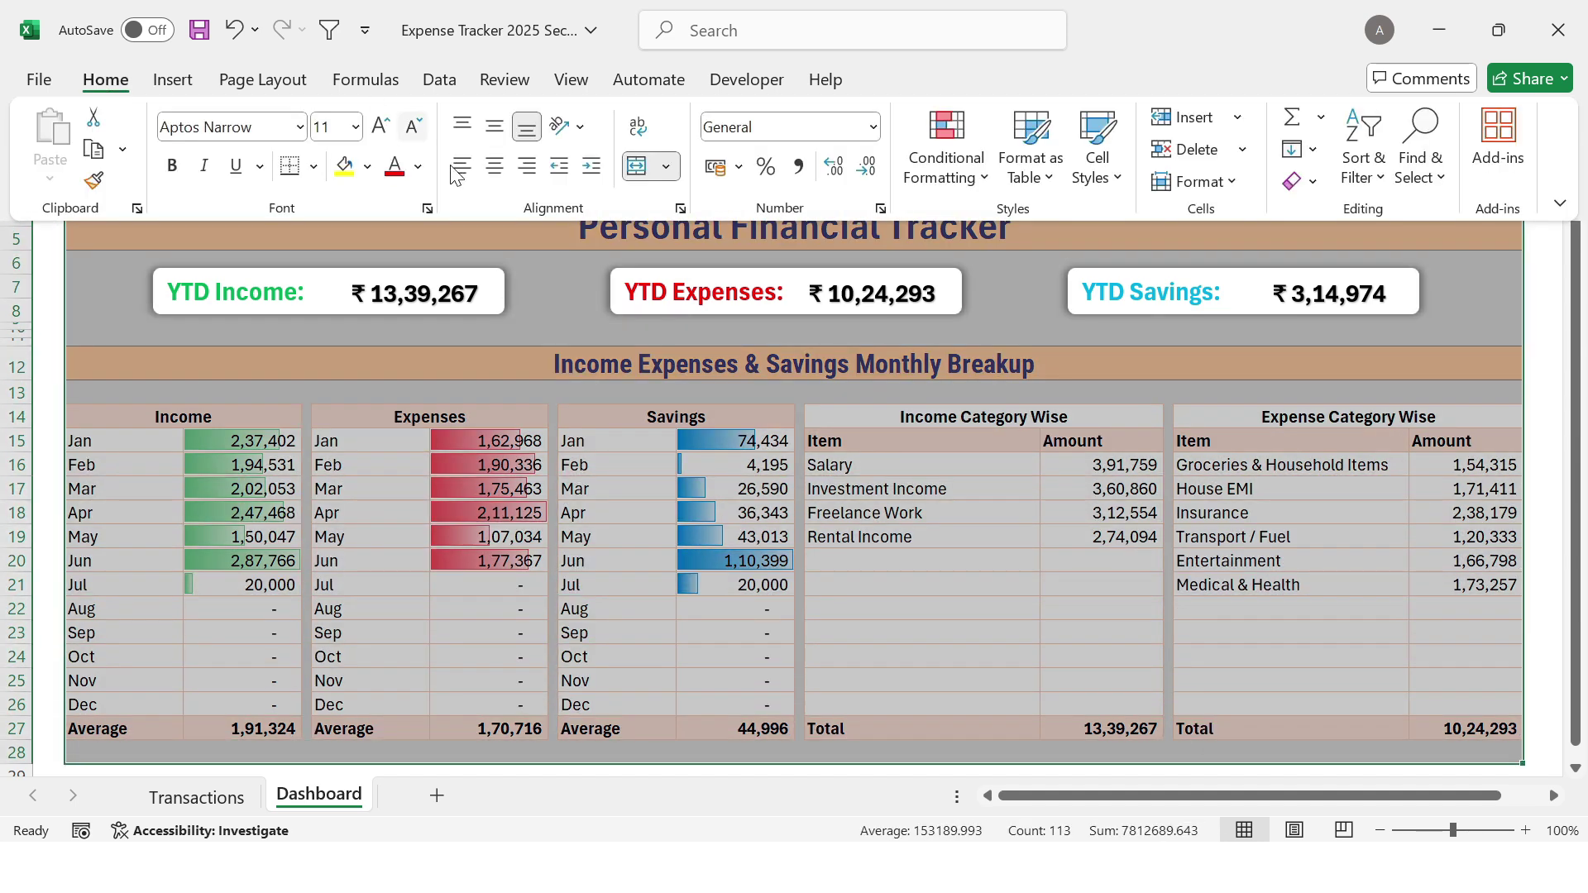
{"action": "left_click", "coordinate": [313, 167]}
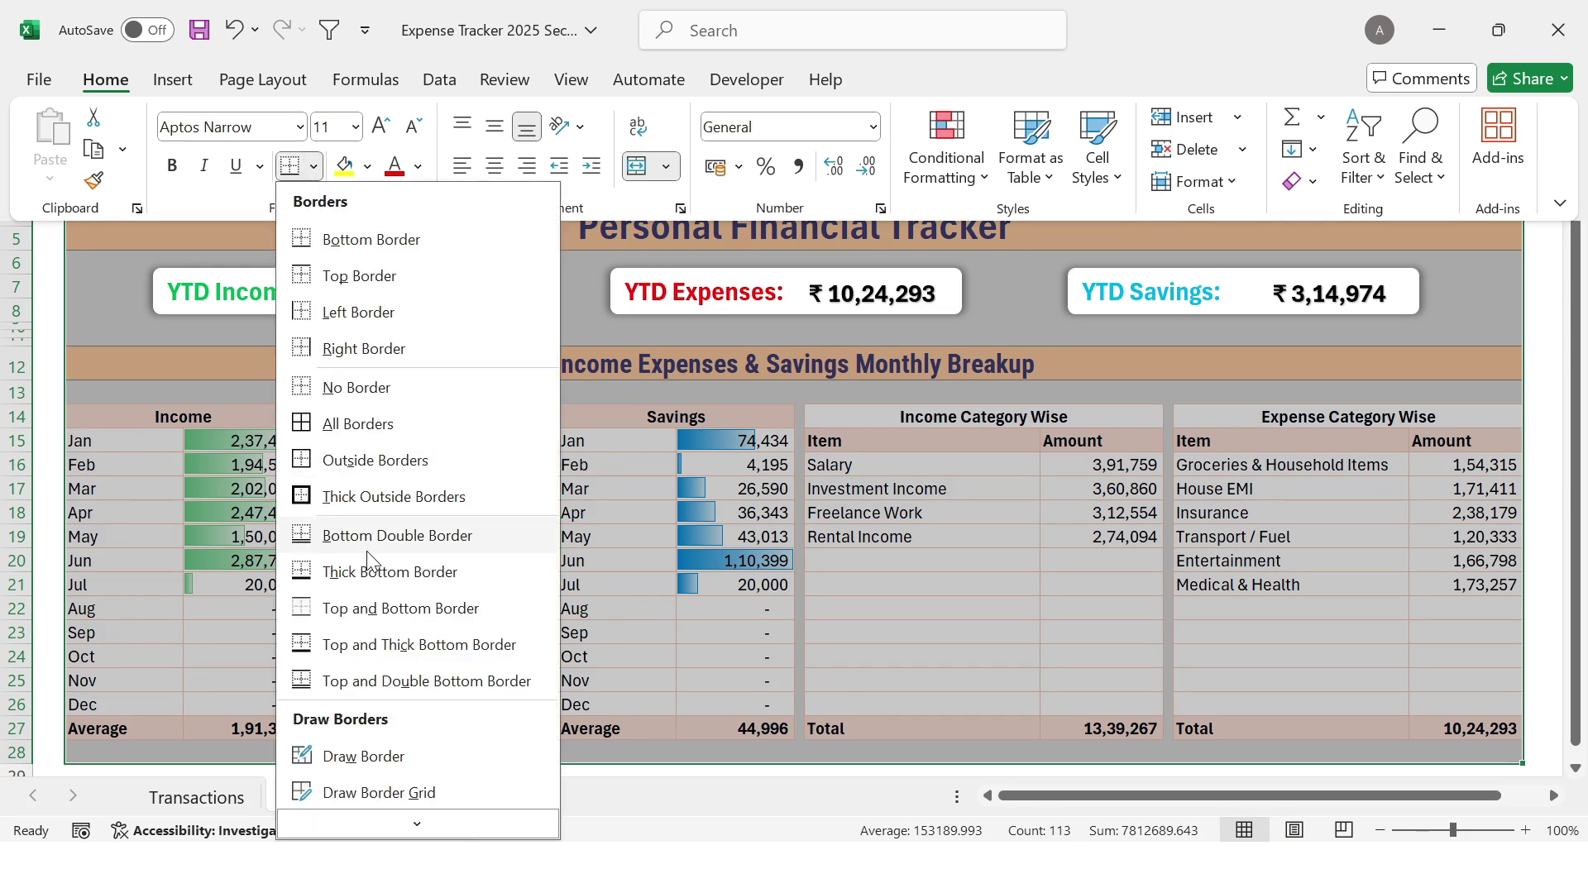
{"action": "left_click", "coordinate": [374, 496]}
{"action": "key", "text": "ctrl+F1"}
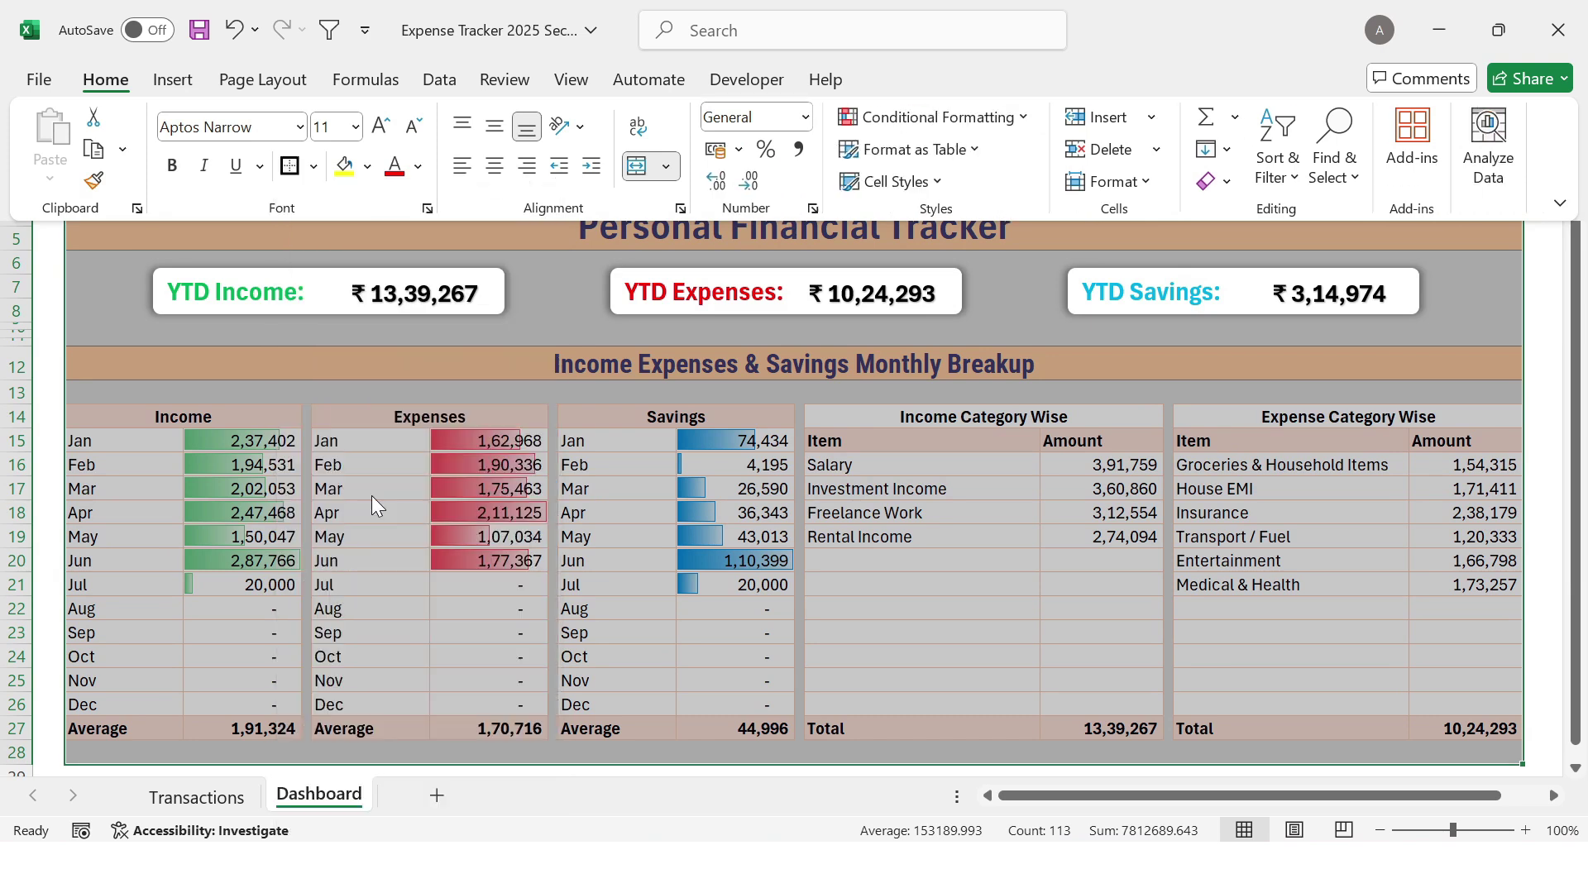
{"action": "left_click", "coordinate": [1546, 286]}
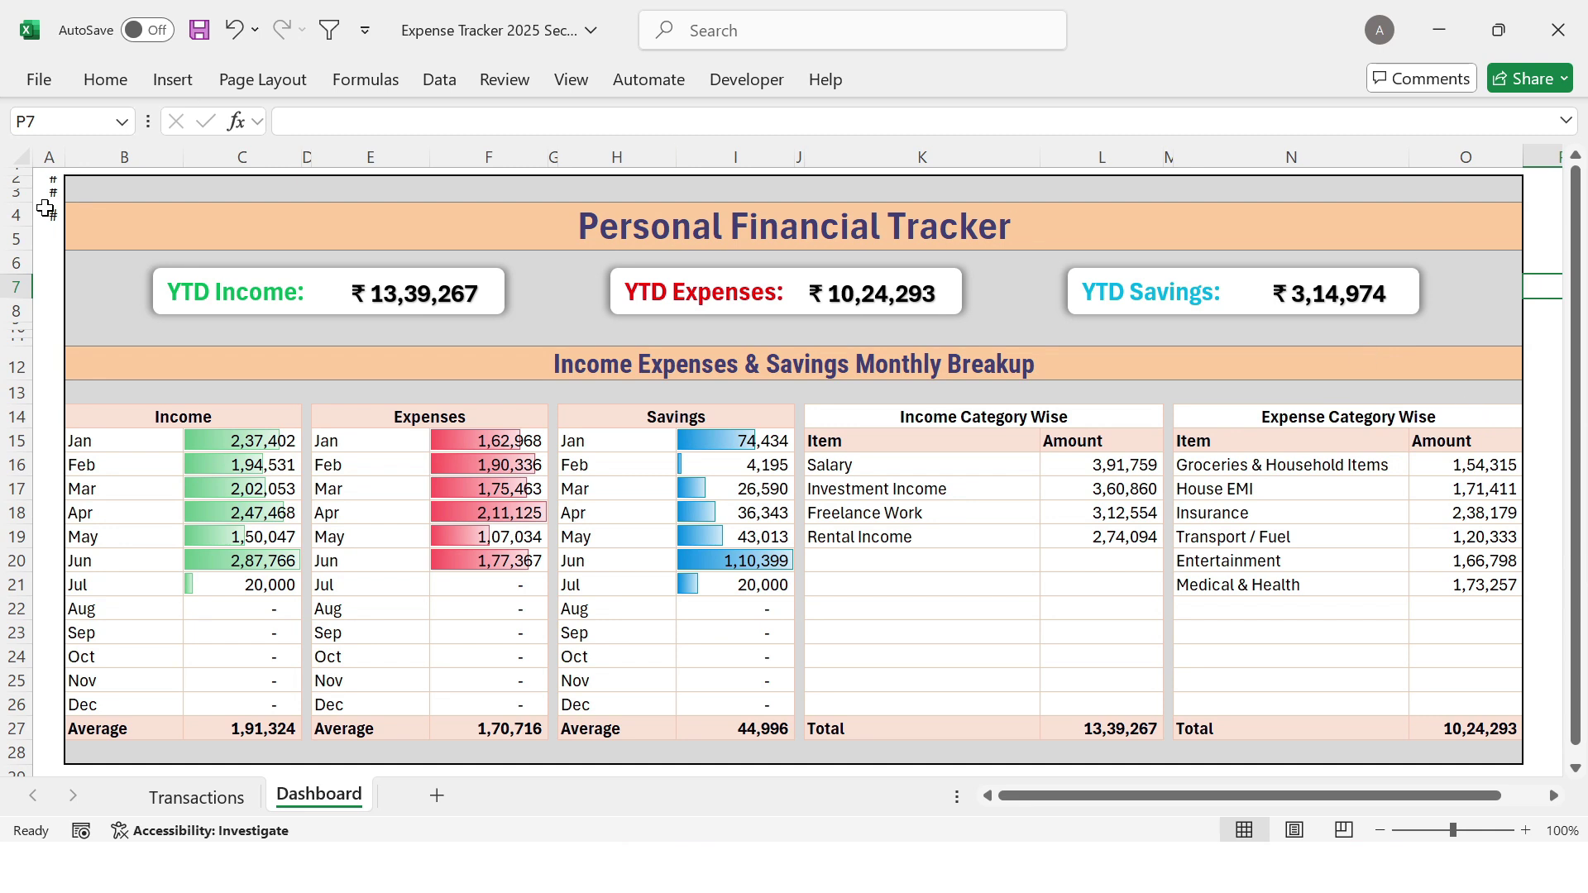
Step: Set the font colour of the helper totals in A2:A4 to white to hide them against the sheet background
{"action": "left_click", "coordinate": [39, 178]}
{"action": "left_click_drag", "start_coordinate": [49, 209], "coordinate": [49, 213]}
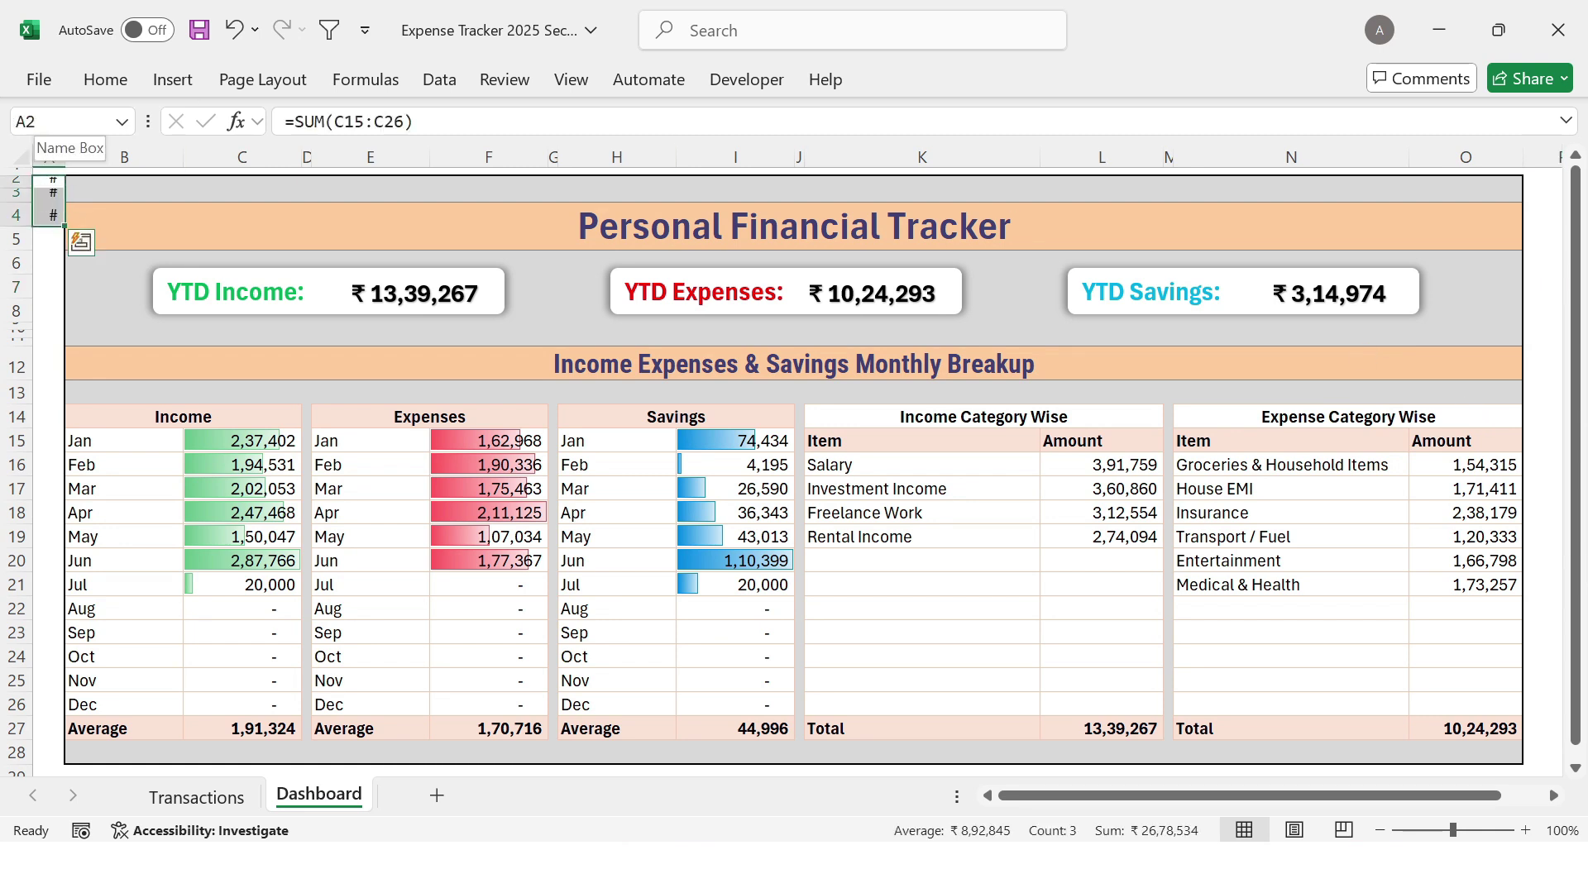
{"action": "left_click", "coordinate": [106, 80]}
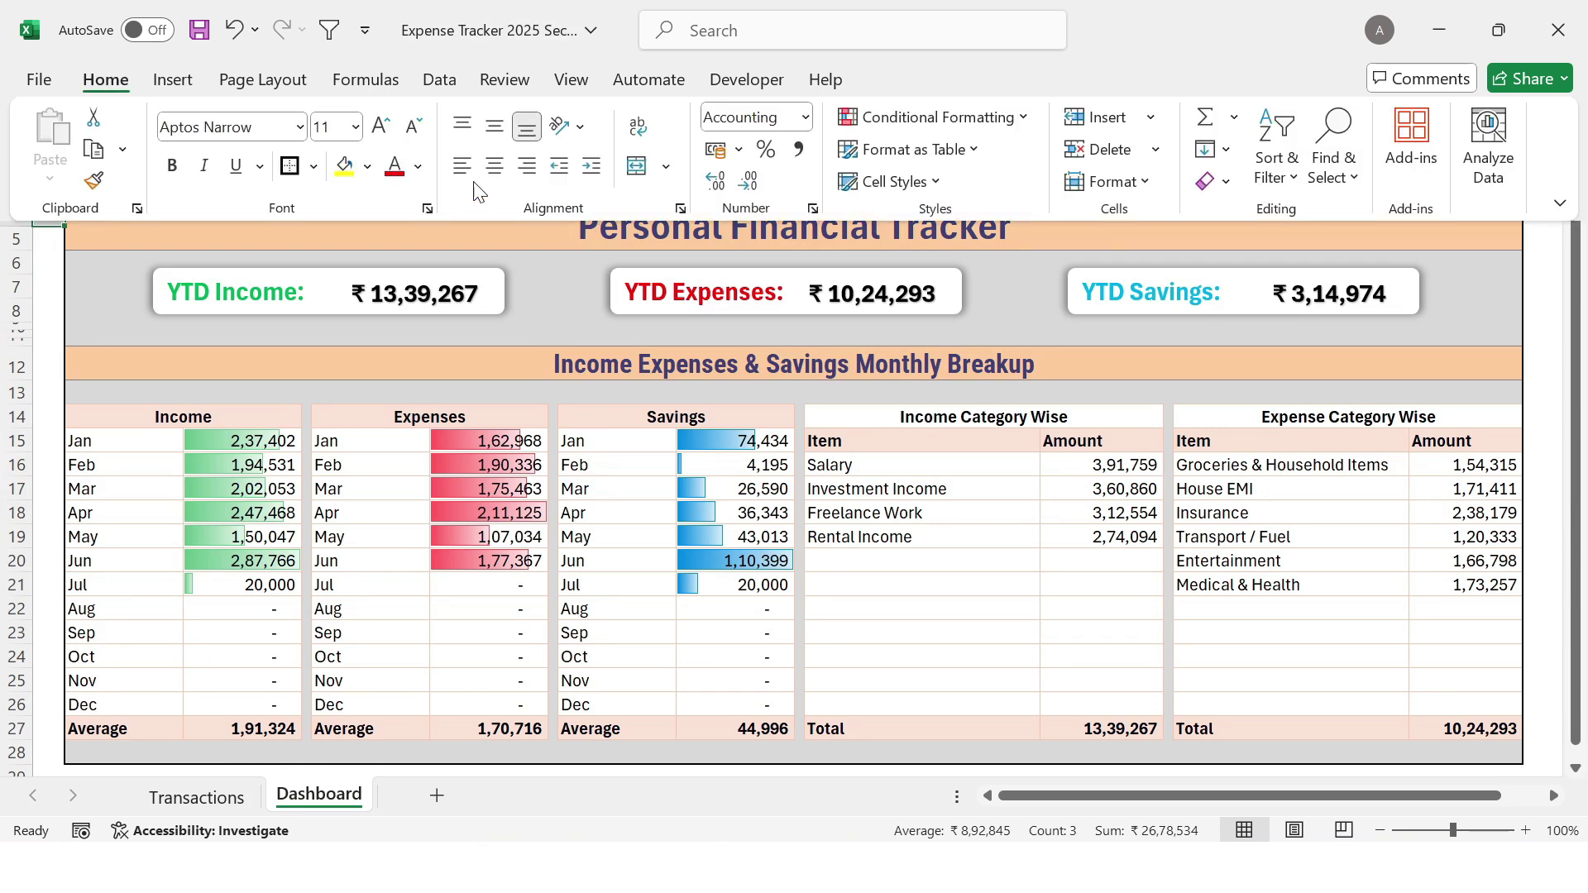
{"action": "left_click", "coordinate": [419, 167]}
{"action": "left_click", "coordinate": [398, 327]}
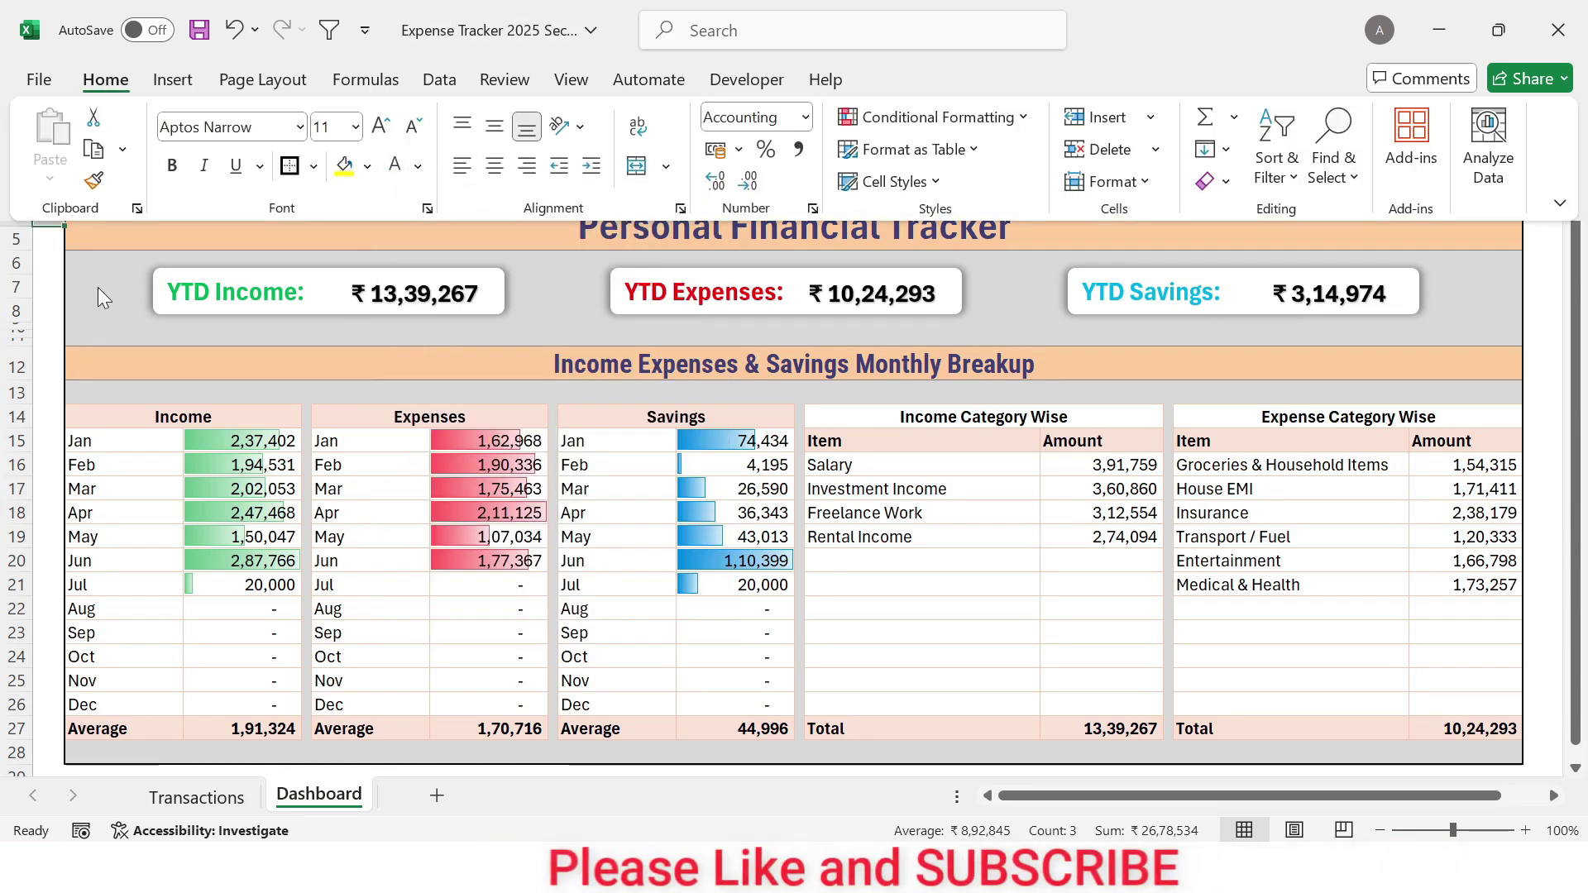
{"action": "left_click", "coordinate": [48, 286]}
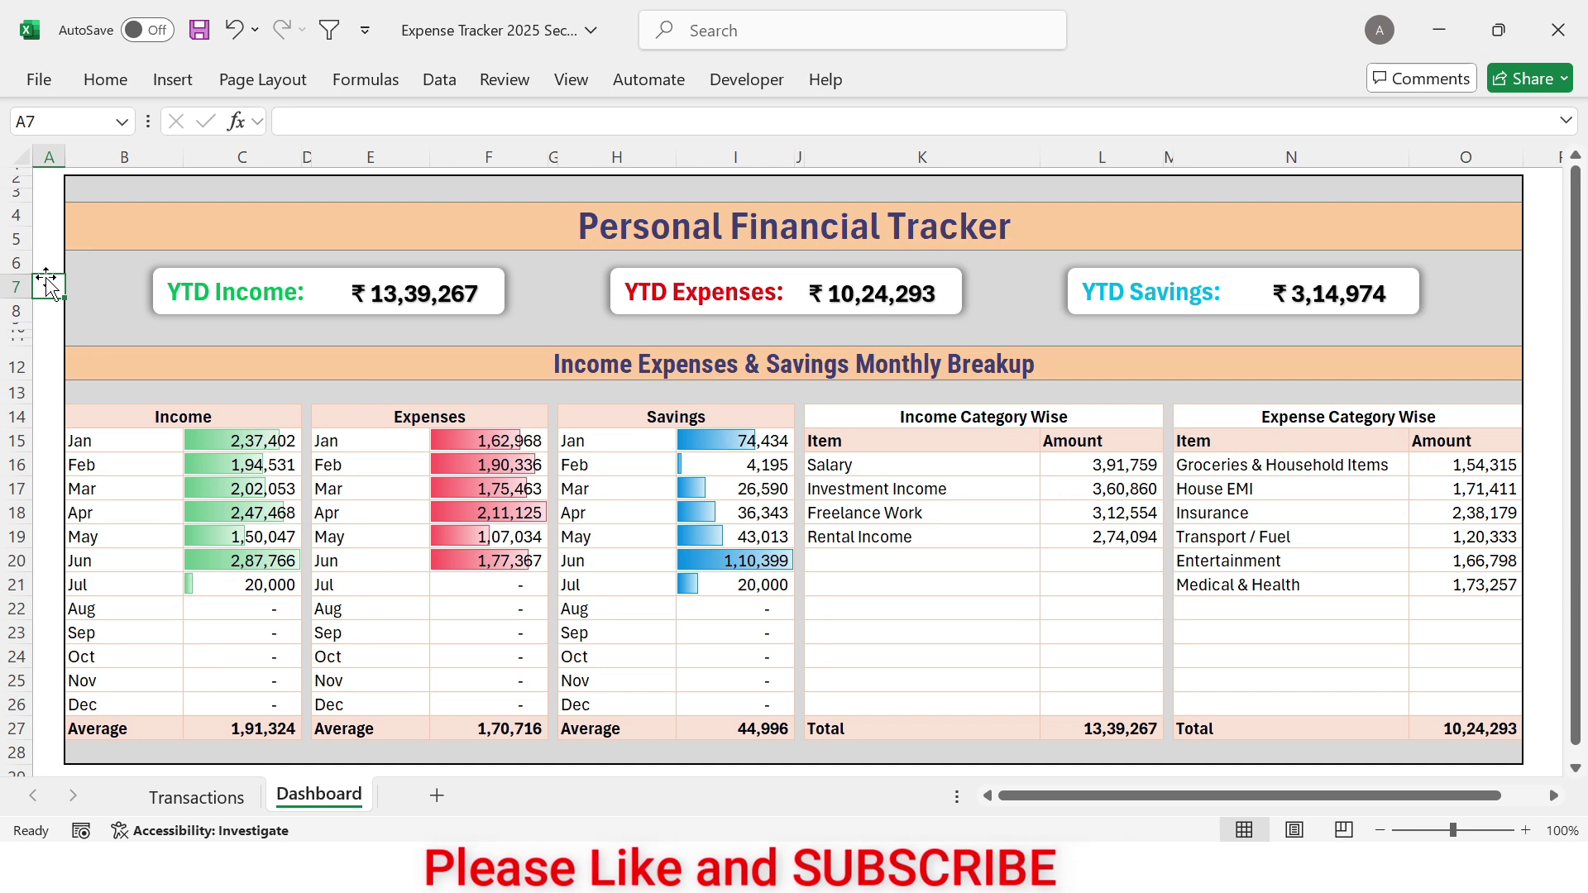